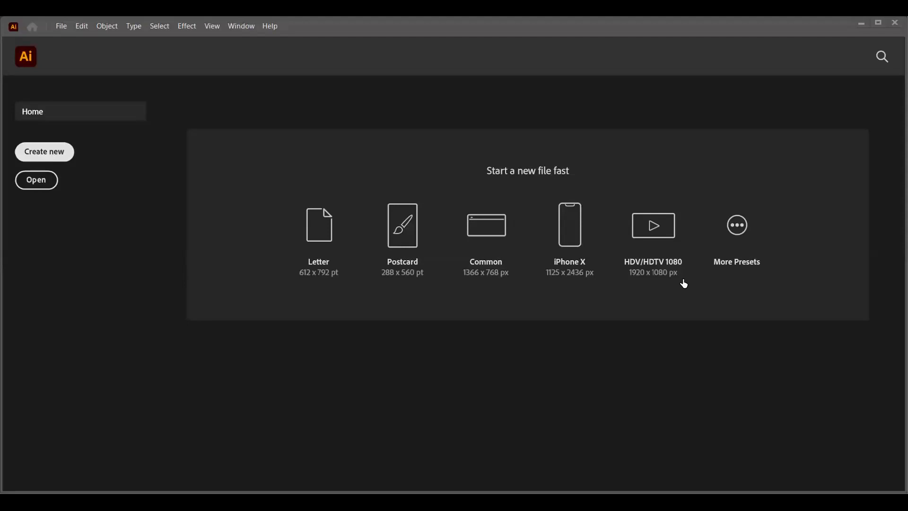
# Create a new Letter-size (612 x 792 pt) CMYK document, Untitled-1
pyautogui.hotkey('ctrl', 'n')
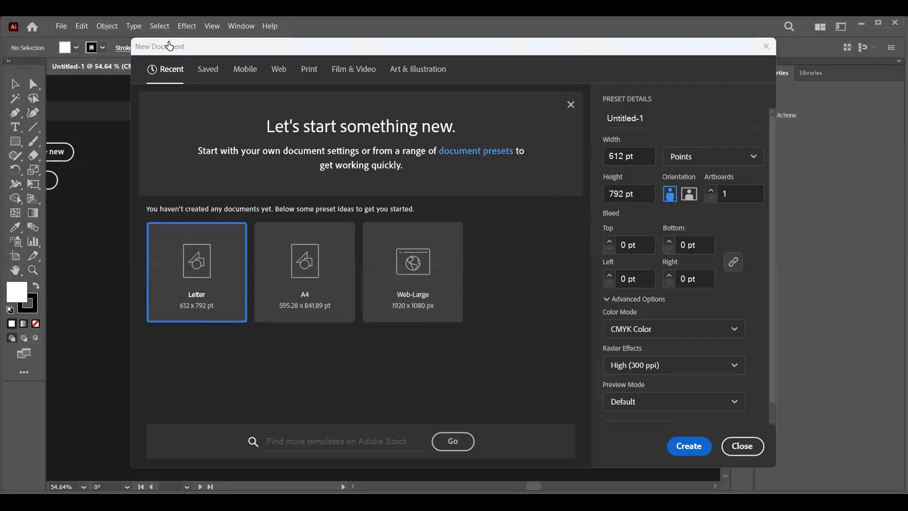
pyautogui.press('Return')
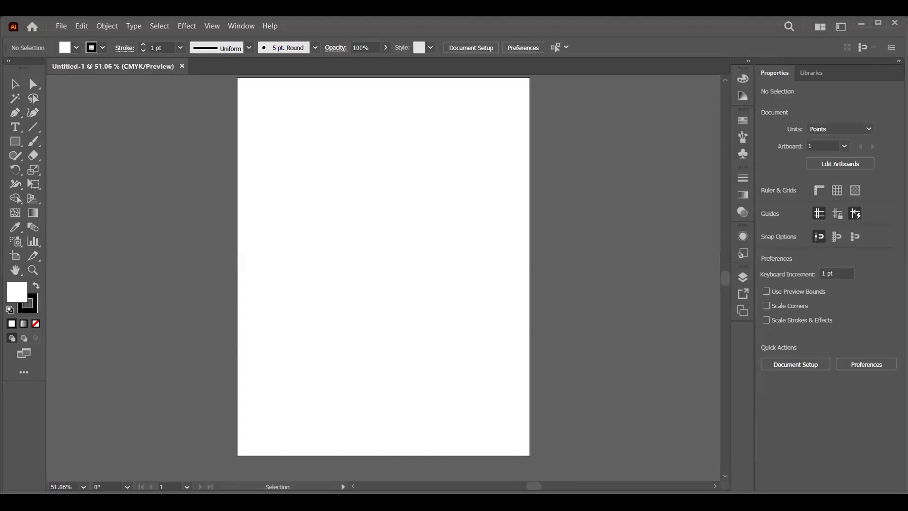
# Zoom out and pan to frame the empty artboard
pyautogui.press('z')
pyautogui.keyDown('alt'); pyautogui.click(475, 258); pyautogui.keyUp('alt')
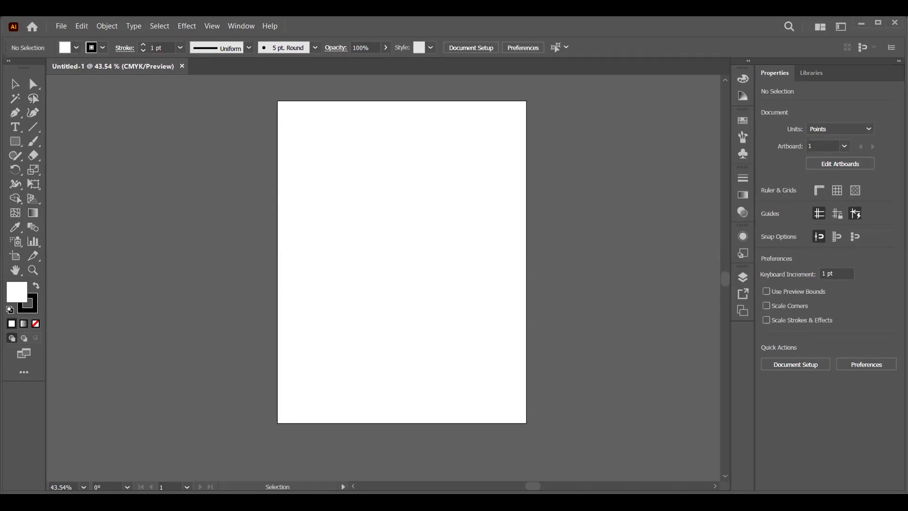
pyautogui.press('z')
pyautogui.moveTo(361, 149); pyautogui.dragTo(381, 249)
pyautogui.press('v')
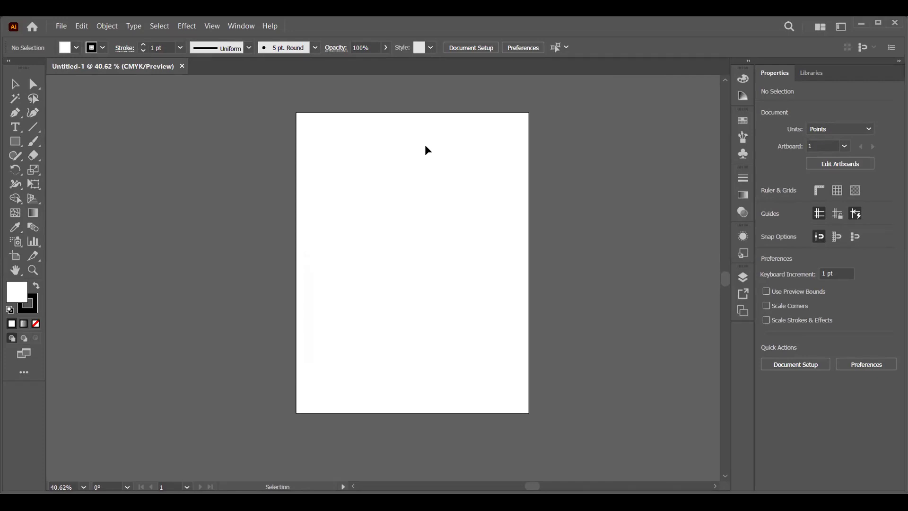
pyautogui.moveTo(349, 176)
pyautogui.mouseDown()
pyautogui.moveTo(363, 178)
pyautogui.moveTo(347, 178)
pyautogui.mouseUp()
pyautogui.press('z')
pyautogui.moveTo(298, 156); pyautogui.dragTo(326, 175)
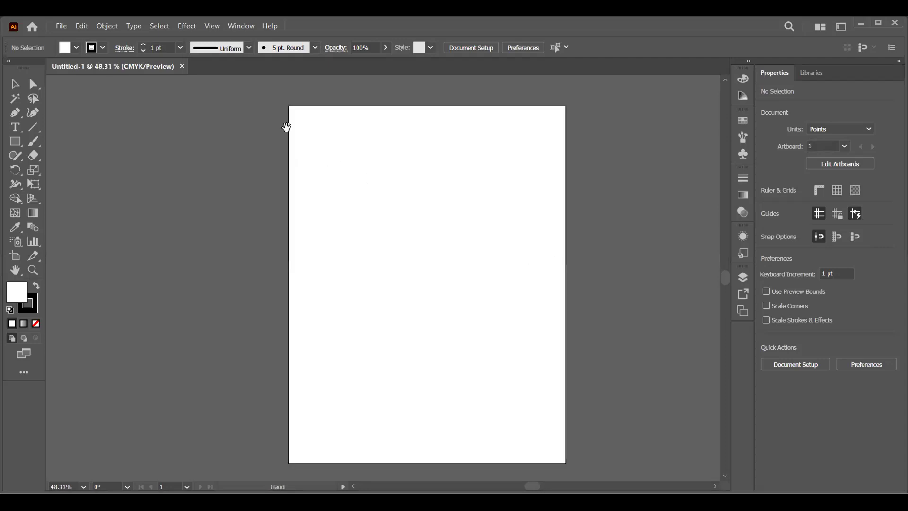
pyautogui.press('v')
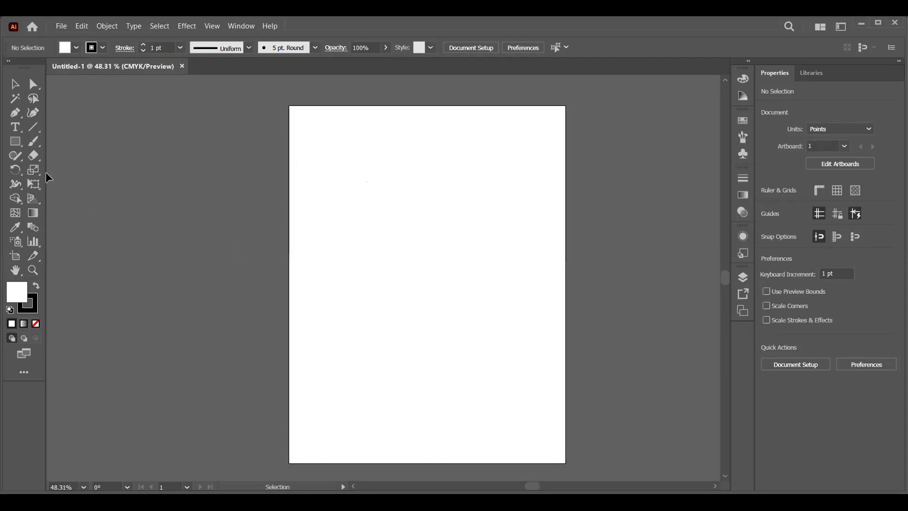
# Set the stroke colour to None and bring the white fill back to the front
pyautogui.click(37, 310)
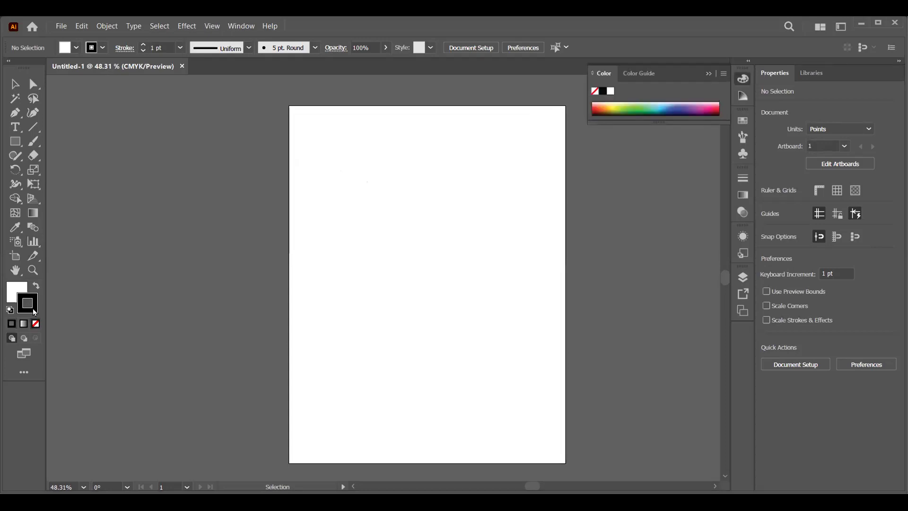
pyautogui.click(36, 323)
pyautogui.press('x')
pyautogui.hscroll(-3, 255, 243)
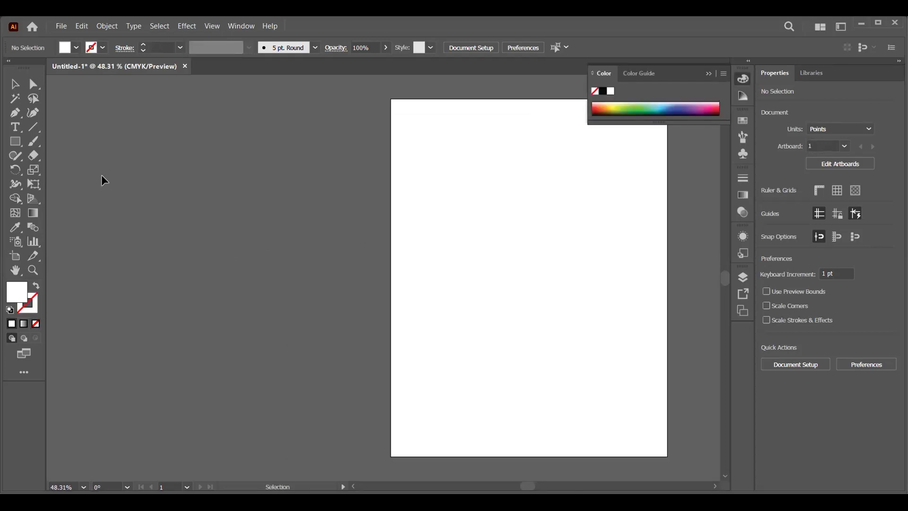
# Draw a wide rectangle to the left of the artboard and select it
pyautogui.click(18, 144)
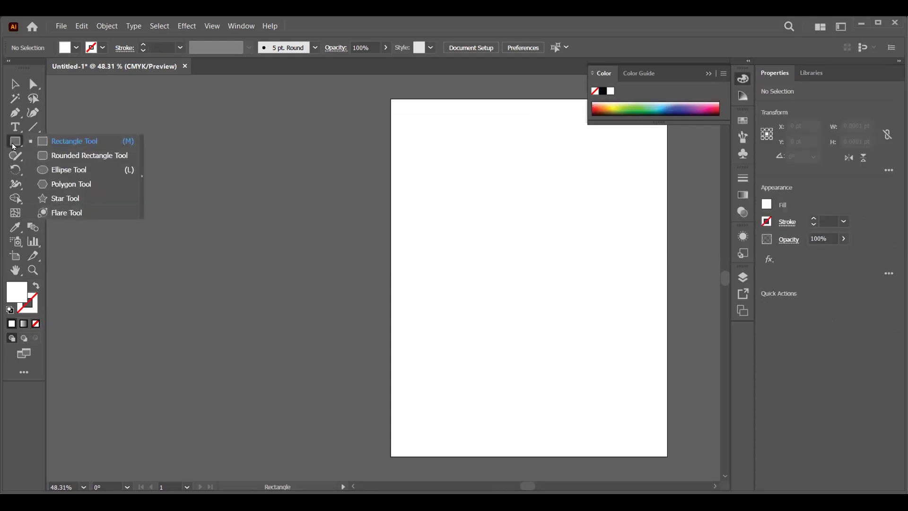
pyautogui.moveTo(200, 140); pyautogui.dragTo(328, 178)
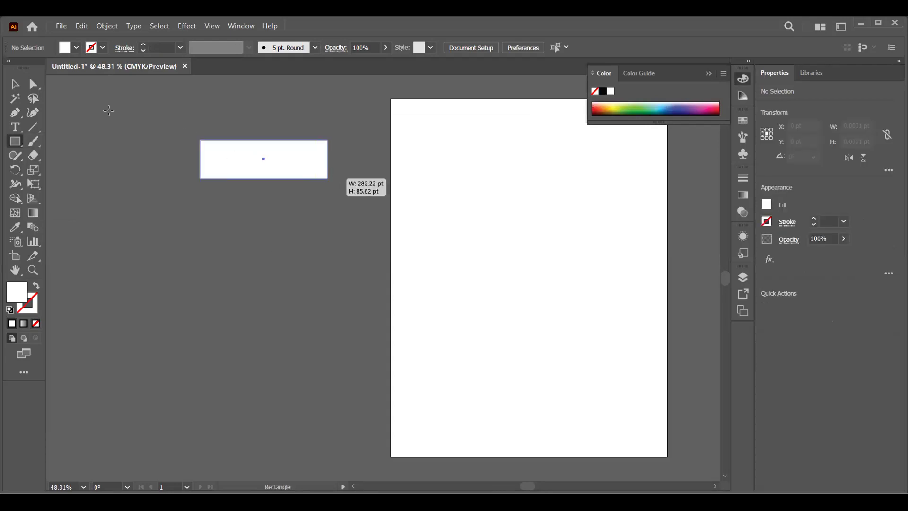
pyautogui.click(15, 84)
pyautogui.click(168, 212)
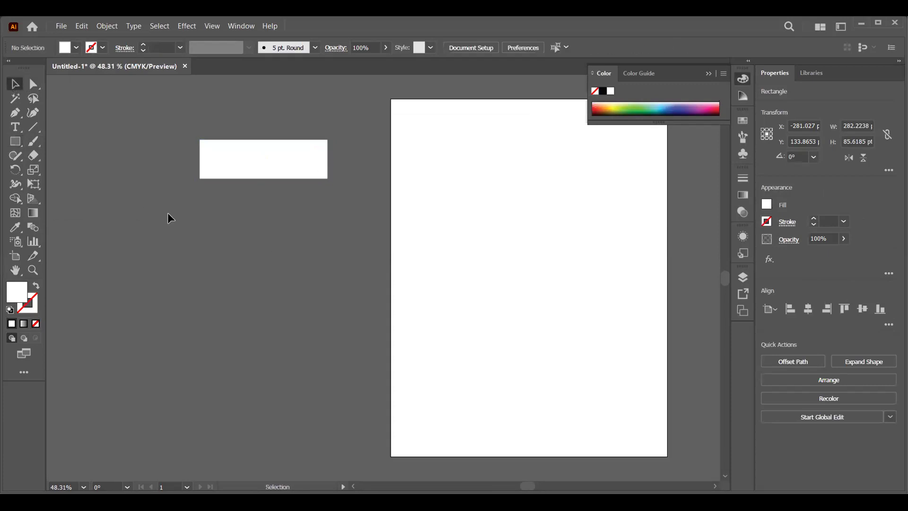
pyautogui.click(254, 156)
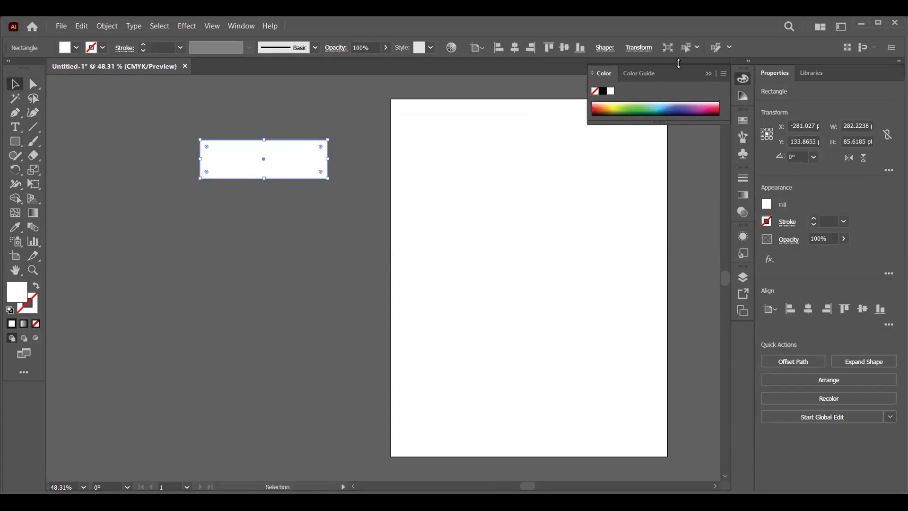
# Float the Color panel, show its CMYK sliders and fill the rectangle 100% cyan
pyautogui.moveTo(604, 75); pyautogui.dragTo(436, 119)
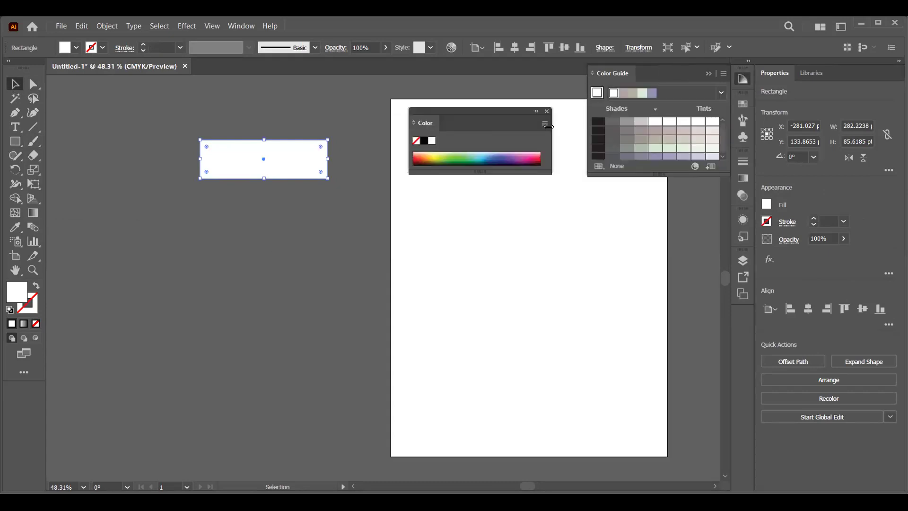
pyautogui.click(706, 75)
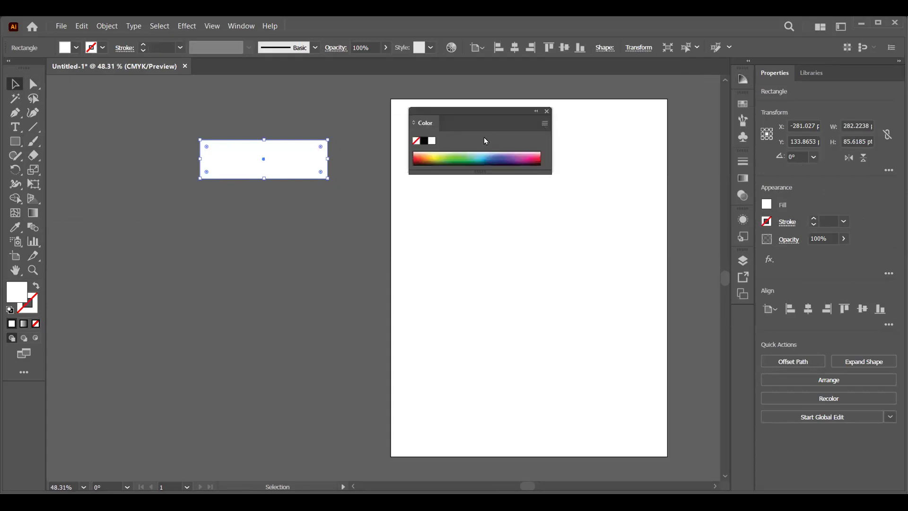
pyautogui.click(545, 125)
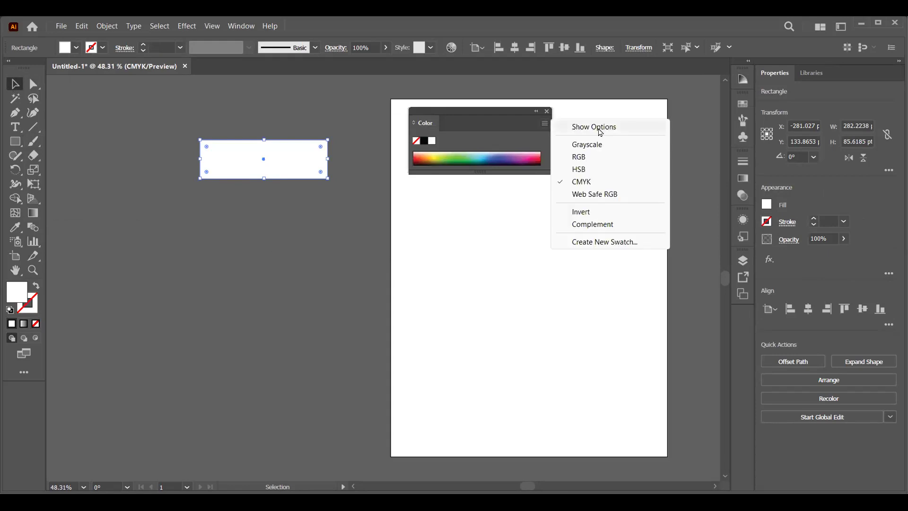
pyautogui.click(587, 128)
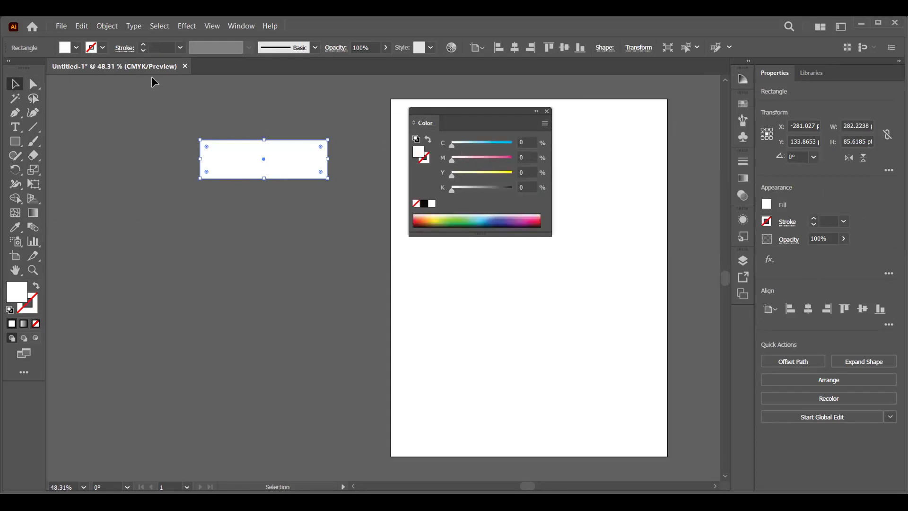
pyautogui.click(186, 100)
pyautogui.click(255, 162)
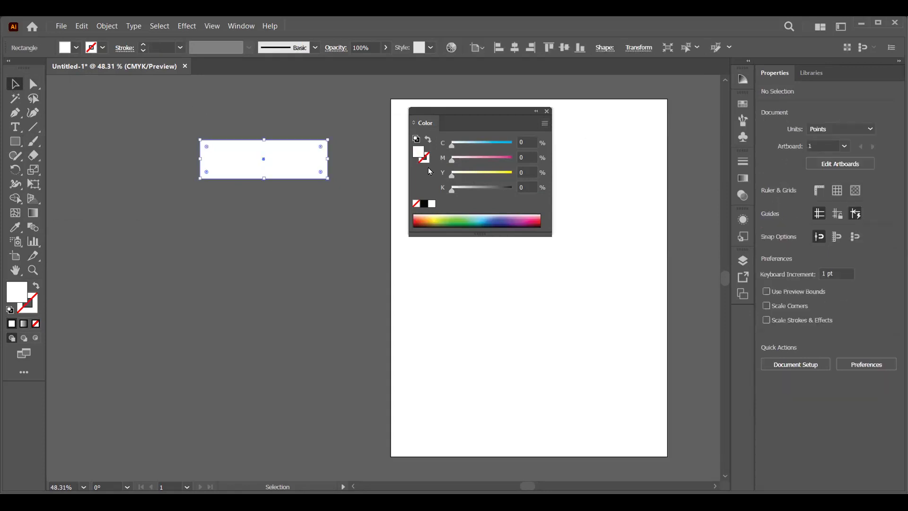
pyautogui.moveTo(453, 148); pyautogui.dragTo(558, 144)
# Duplicate the rectangle below and make the copy 100% magenta
pyautogui.click(241, 248)
pyautogui.click(263, 160)
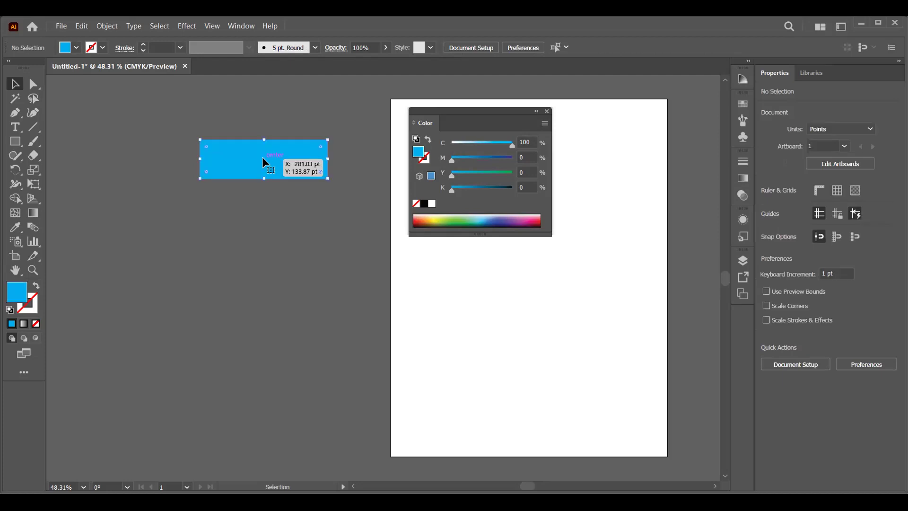
pyautogui.moveTo(268, 160); pyautogui.dragTo(266, 209)
pyautogui.moveTo(512, 144); pyautogui.dragTo(511, 175)
# Duplicate below again, change it to 100% yellow, and copy it downward
pyautogui.click(260, 241)
pyautogui.moveTo(264, 208); pyautogui.dragTo(265, 258)
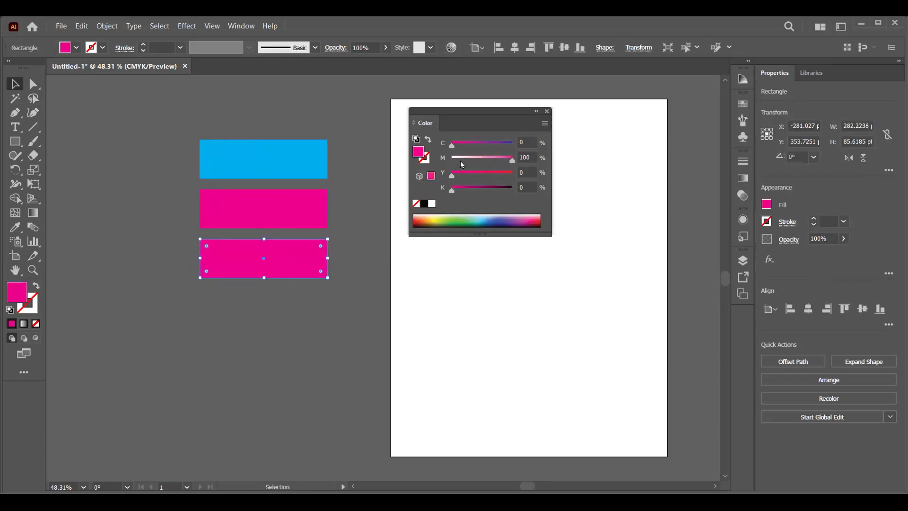
pyautogui.moveTo(467, 162); pyautogui.dragTo(552, 182)
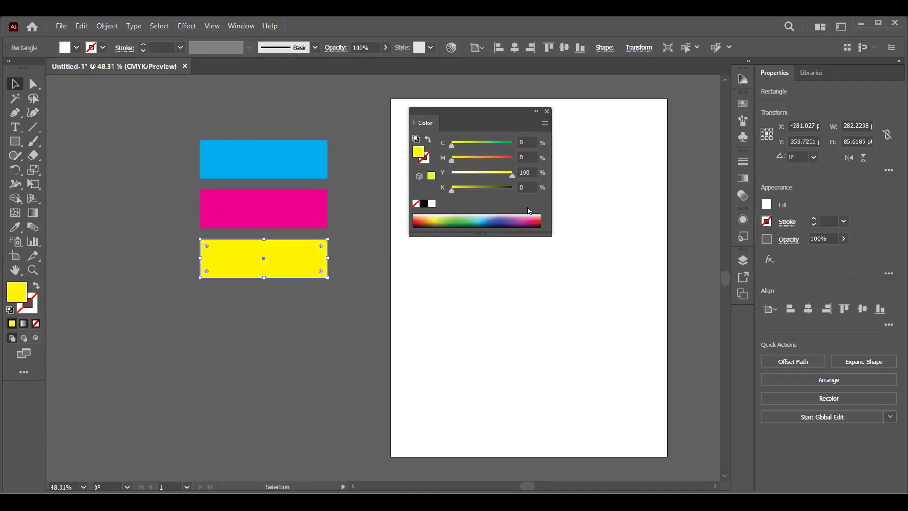
pyautogui.click(328, 314)
pyautogui.moveTo(287, 267); pyautogui.dragTo(287, 320)
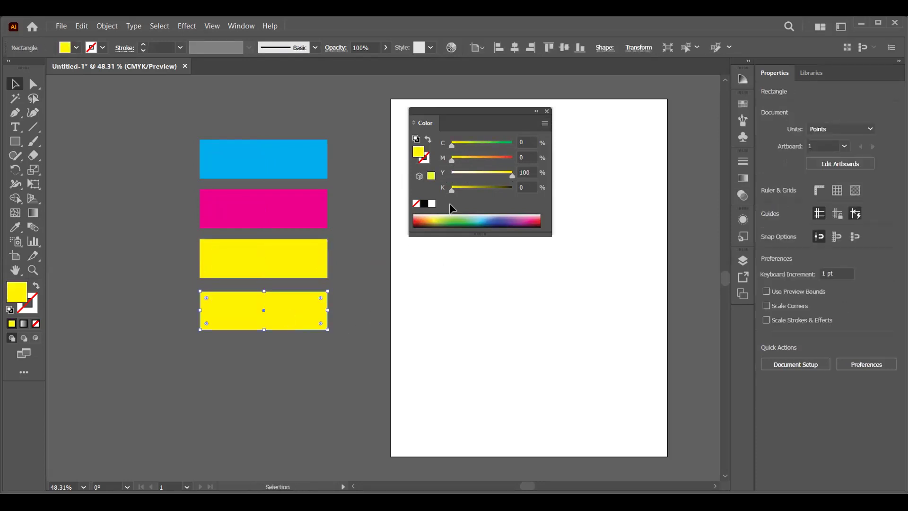
# Make the bottom rectangle black and copy the four-rectangle column to the right
pyautogui.moveTo(483, 176); pyautogui.dragTo(514, 190)
pyautogui.moveTo(168, 111); pyautogui.dragTo(295, 341)
pyautogui.moveTo(310, 292); pyautogui.dragTo(254, 299)
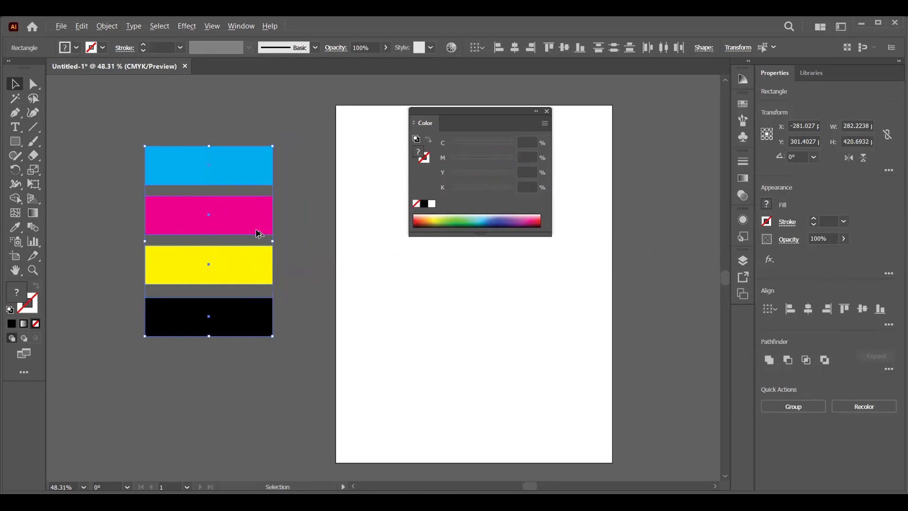
pyautogui.moveTo(215, 234); pyautogui.dragTo(356, 235)
pyautogui.moveTo(265, 277); pyautogui.dragTo(288, 280)
# Duplicate the two columns sideways to make four CMYK columns
pyautogui.moveTo(197, 121); pyautogui.dragTo(363, 365)
pyautogui.moveTo(288, 273); pyautogui.dragTo(308, 241)
pyautogui.moveTo(358, 193); pyautogui.dragTo(76, 190)
pyautogui.moveTo(240, 275); pyautogui.dragTo(420, 339)
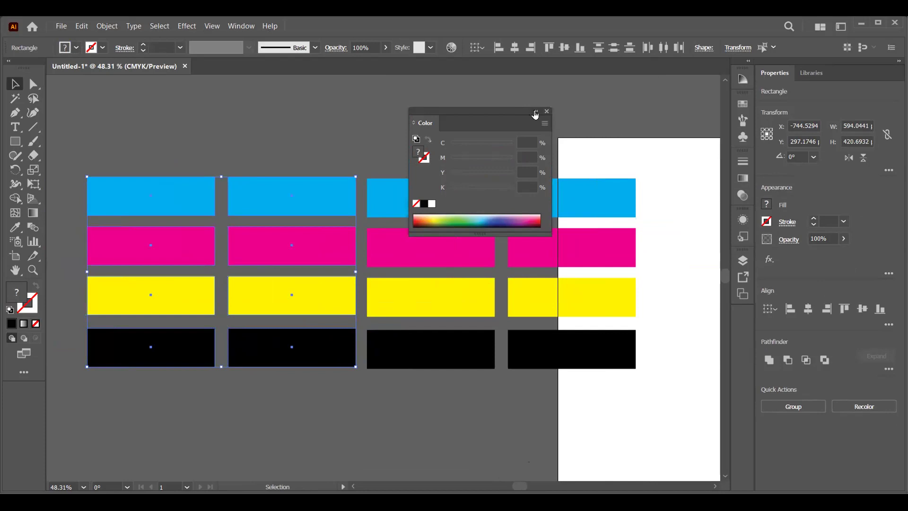
# Collapse the Color panel and navigate to the Document Color Mode menu option
pyautogui.click(536, 111)
pyautogui.moveTo(224, 177); pyautogui.dragTo(234, 144)
pyautogui.scroll(3, 180, 103)
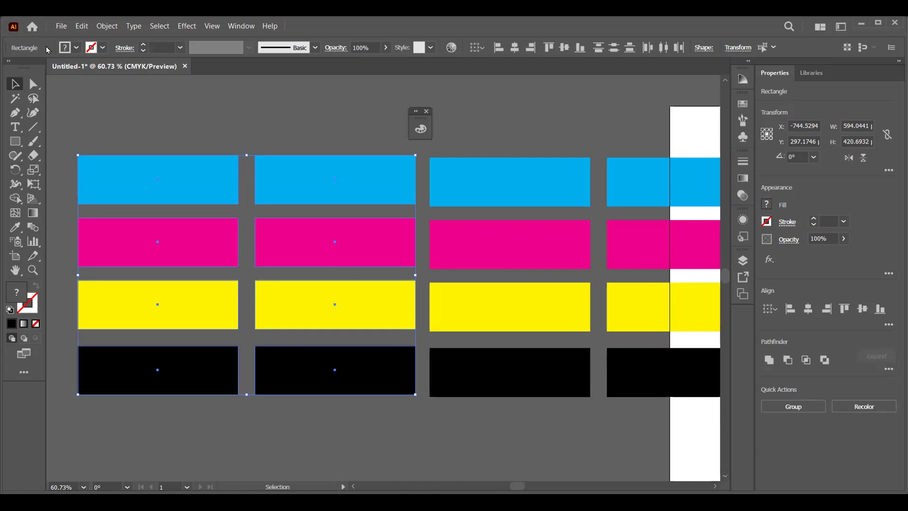
pyautogui.click(65, 27)
pyautogui.moveTo(182, 348)
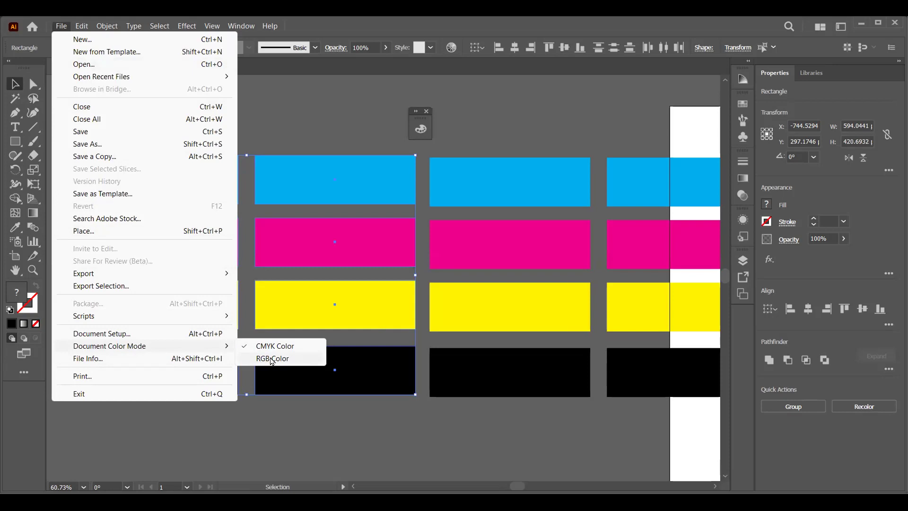
# Switch the document colour mode to RGB
pyautogui.click(272, 359)
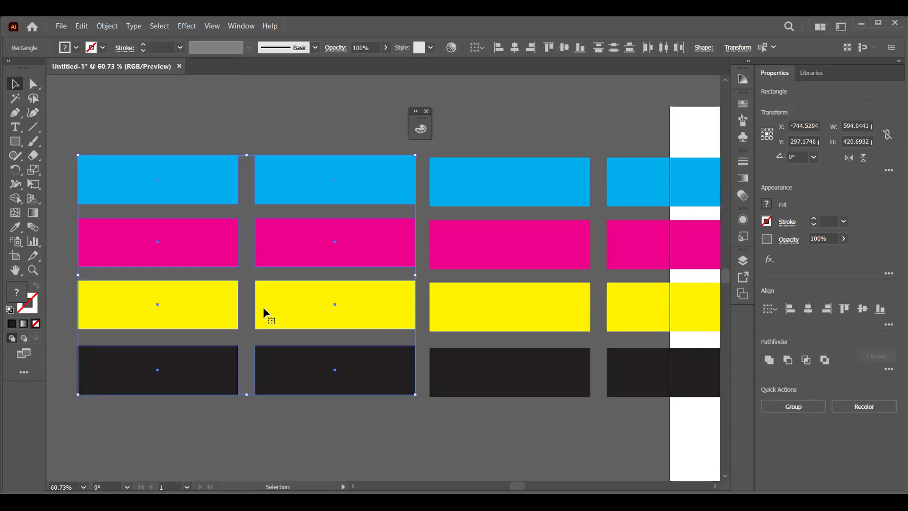
pyautogui.scroll(-2, 263, 307)
pyautogui.scroll(2, 199, 175)
pyautogui.moveTo(237, 216); pyautogui.dragTo(237, 237)
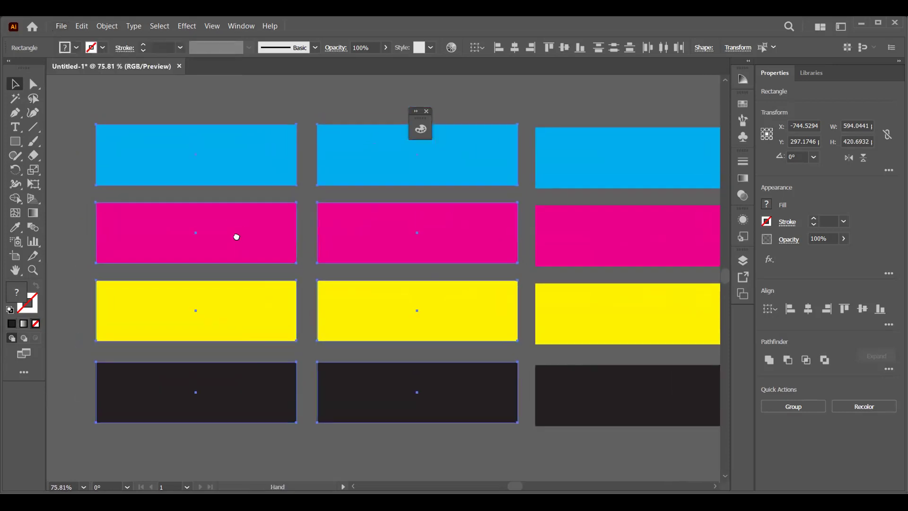
pyautogui.press('a')
pyautogui.hotkey('ctrl', 'shift', 'alt', 'c')
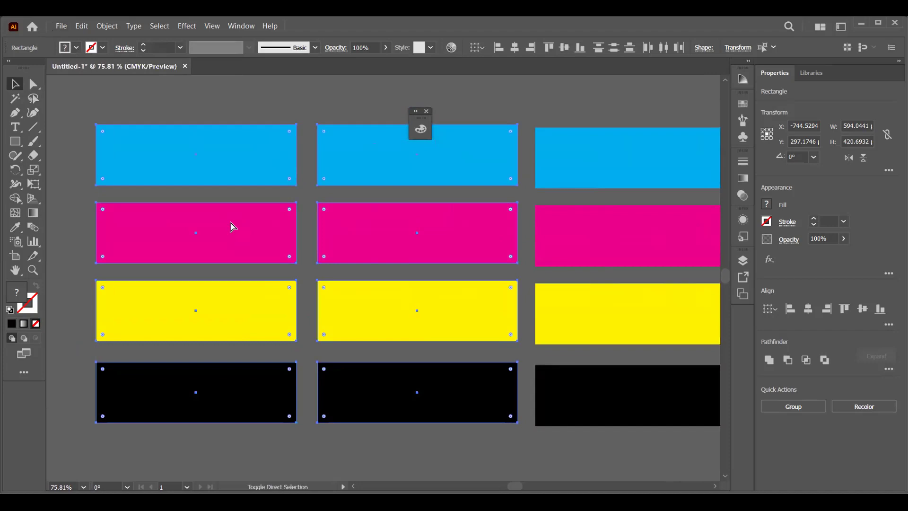
# Zoom out and marquee-select all the coloured rectangles
pyautogui.click(232, 118)
pyautogui.hotkey('ctrl', '-')
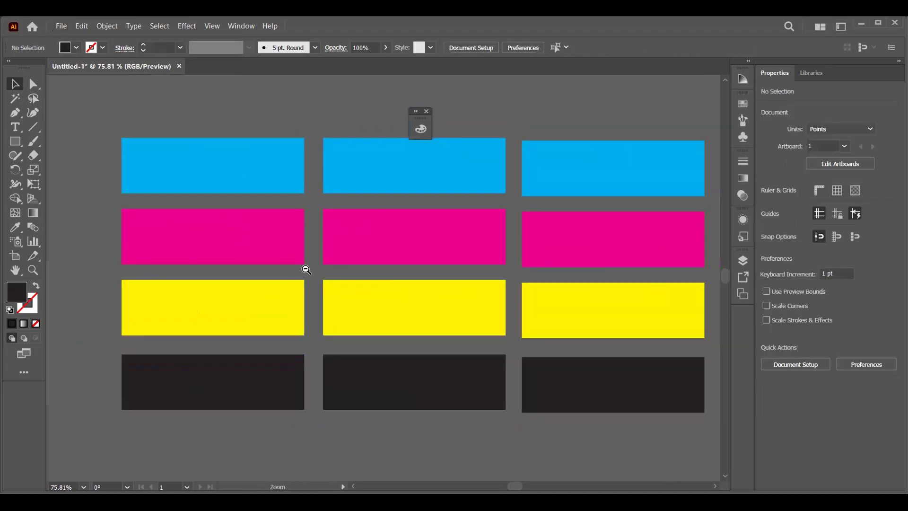
pyautogui.keyDown('ctrl'); pyautogui.keyDown('alt'); pyautogui.click(307, 270); pyautogui.keyUp('alt'); pyautogui.keyUp('ctrl')
pyautogui.moveTo(416, 314); pyautogui.dragTo(312, 302)
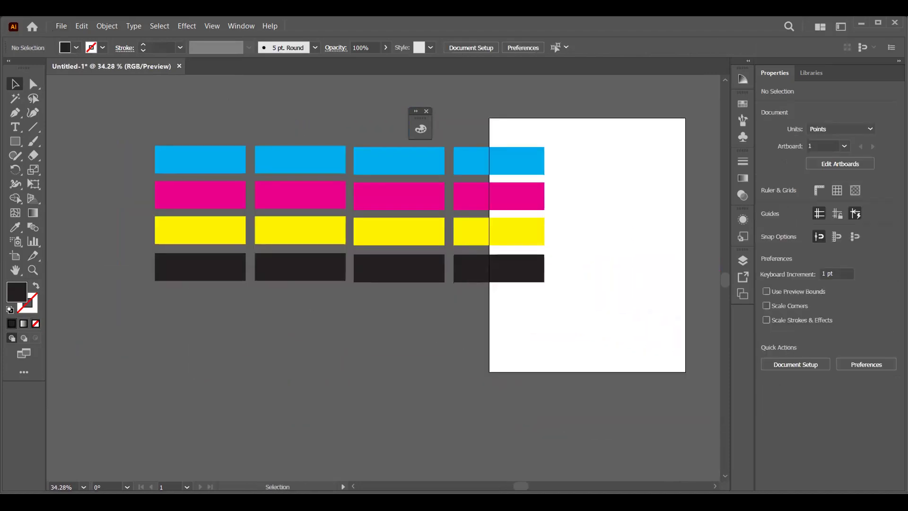
pyautogui.moveTo(128, 113); pyautogui.dragTo(633, 387)
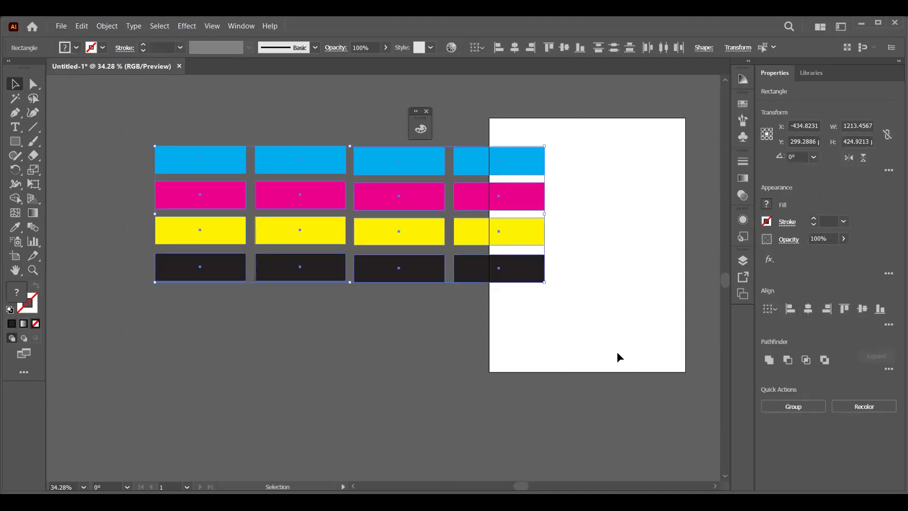
# Delete the selected rectangles and fit the artboard in the window
pyautogui.press('Delete')
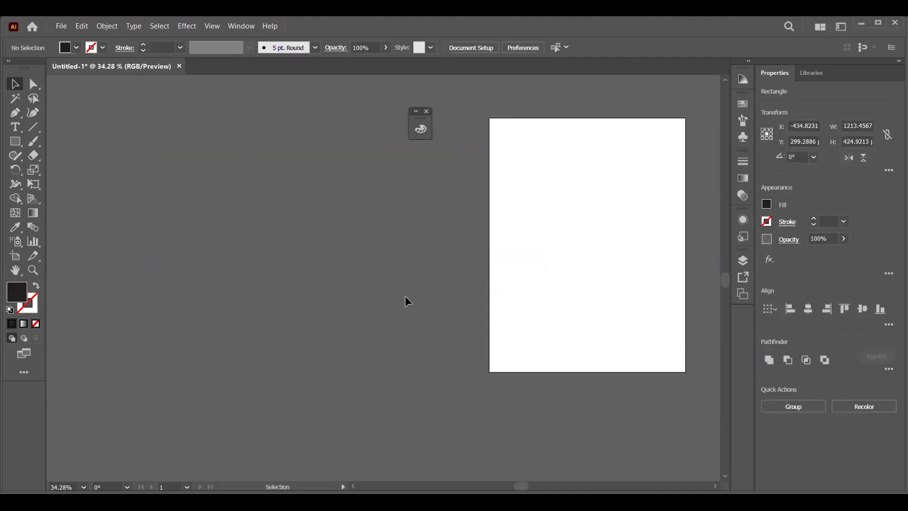
pyautogui.press('a')
pyautogui.hotkey('ctrl', '0')
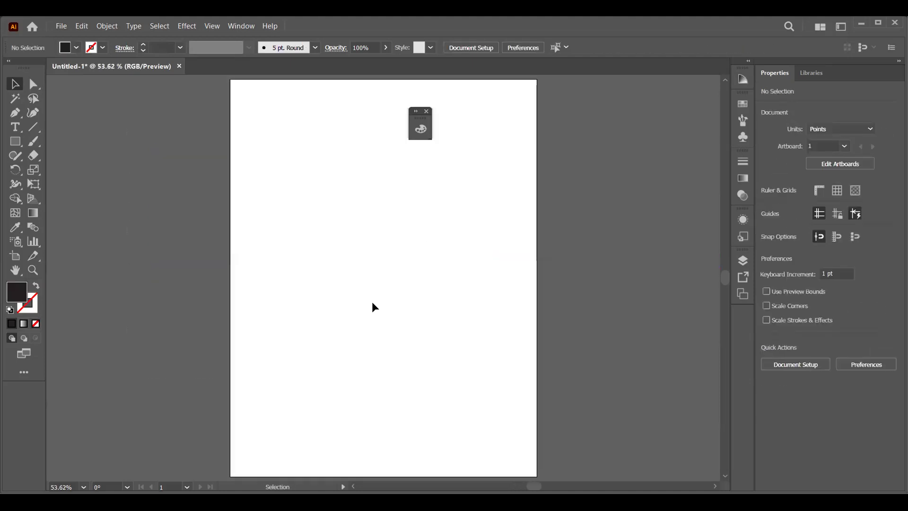
# Close the small floating panel and pan and zoom around the empty artboard
pyautogui.click(427, 111)
pyautogui.moveTo(265, 223)
pyautogui.mouseDown()
pyautogui.moveTo(356, 214)
pyautogui.moveTo(251, 227)
pyautogui.moveTo(275, 222)
pyautogui.mouseUp()
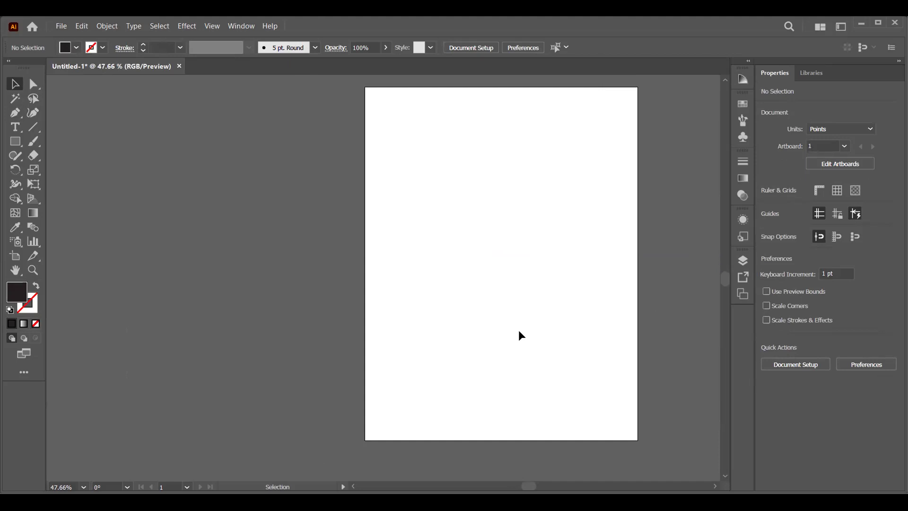
pyautogui.moveTo(516, 296); pyautogui.dragTo(410, 286)
pyautogui.scroll(-2, 536, 235)
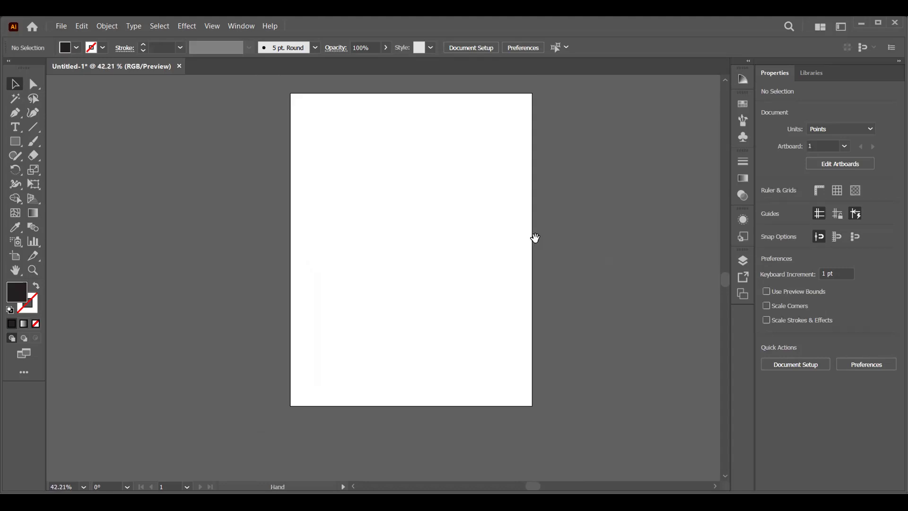
pyautogui.scroll(1, 449, 217)
pyautogui.scroll(1, 449, 217)
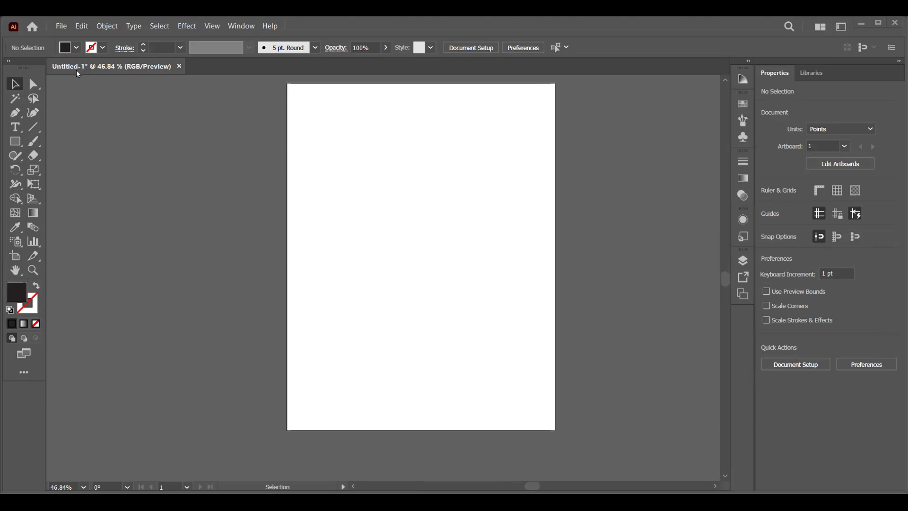
# Draw a vertical line left of the artboard with the Line Segment Tool and stroke it white
pyautogui.click(34, 127)
pyautogui.click(108, 130)
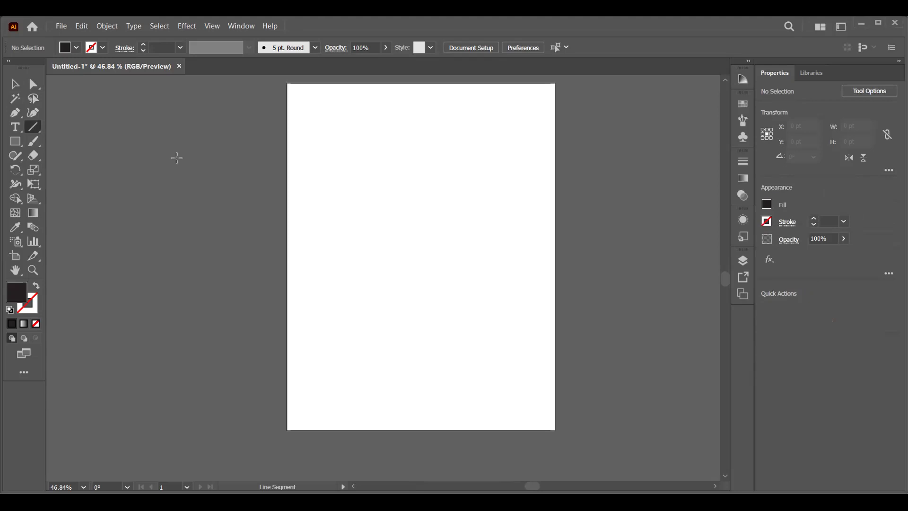
pyautogui.moveTo(145, 130); pyautogui.dragTo(145, 259)
pyautogui.click(16, 88)
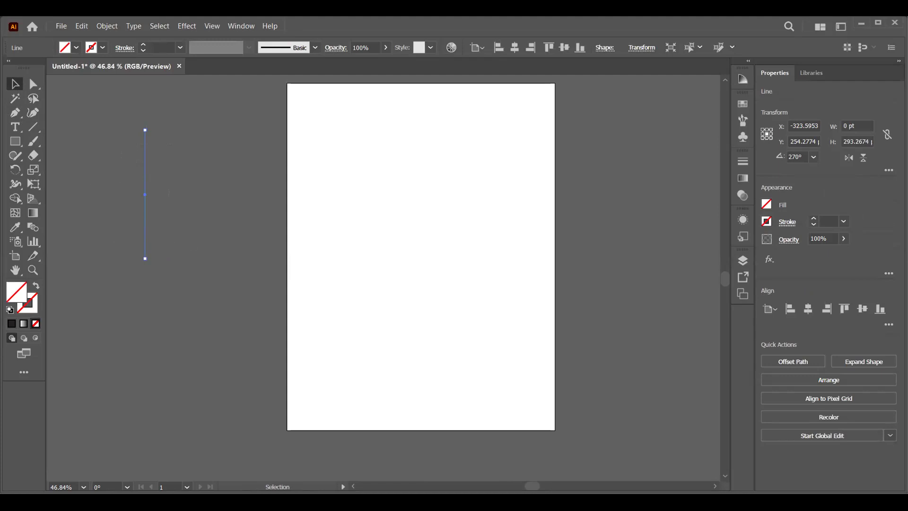
pyautogui.click(21, 311)
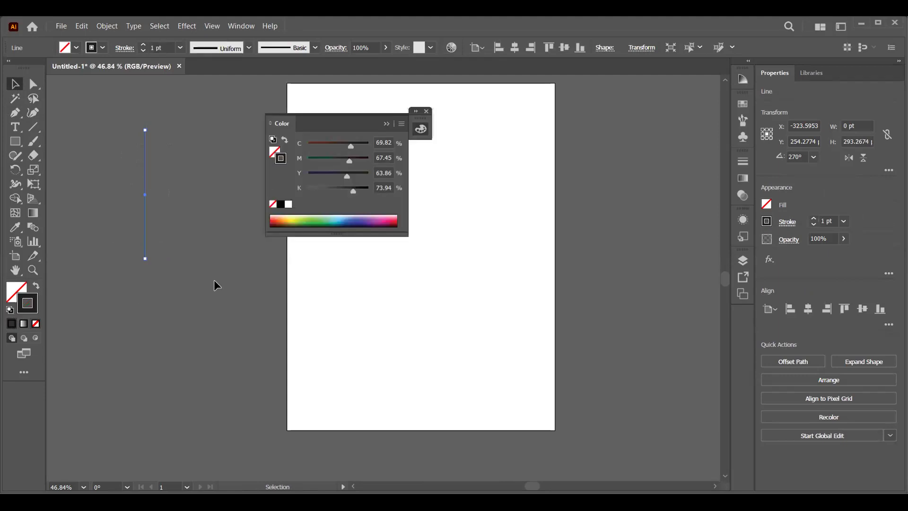
pyautogui.click(288, 204)
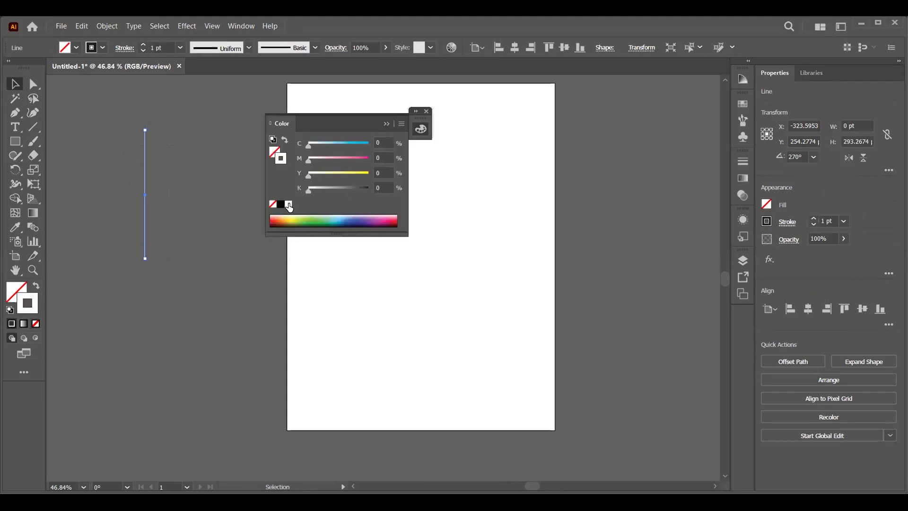
pyautogui.click(115, 156)
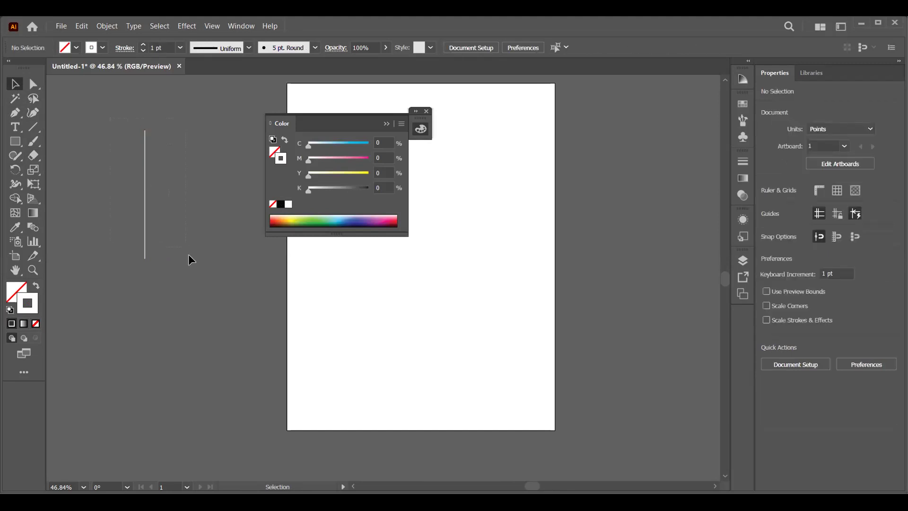
pyautogui.click(146, 203)
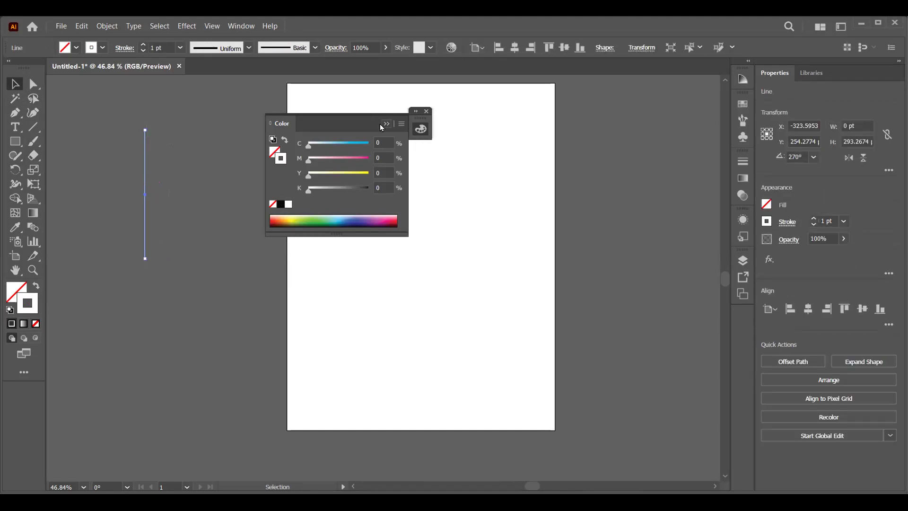
# Thicken the vertical line's stroke weight to 27 pt
pyautogui.click(181, 106)
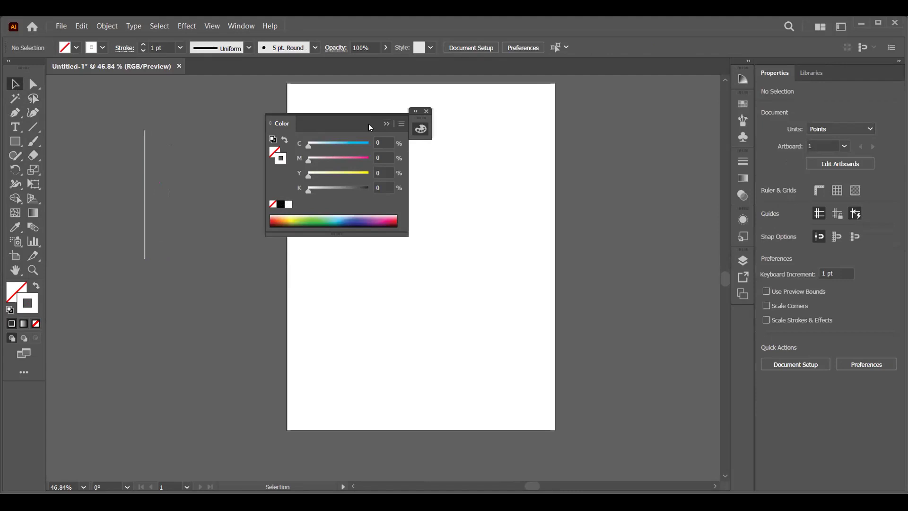
pyautogui.click(150, 195)
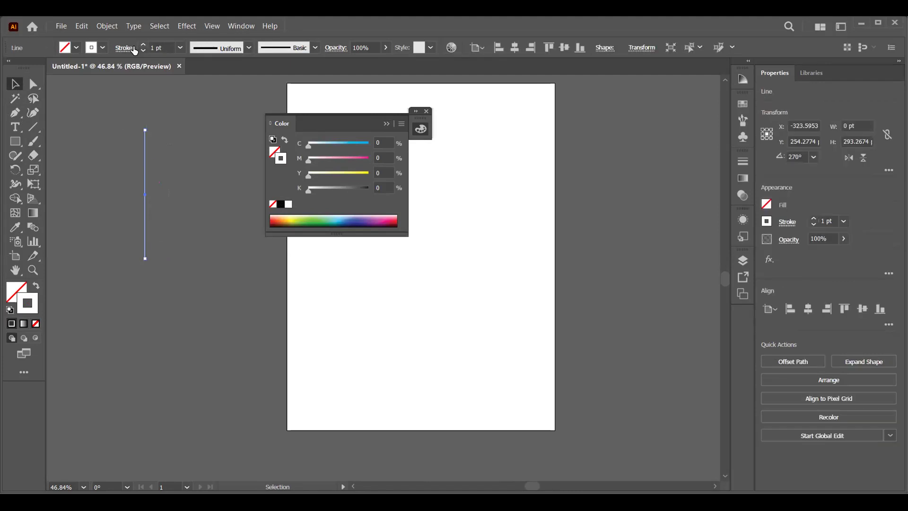
pyautogui.click(33, 84)
pyautogui.click(14, 85)
pyautogui.click(161, 47)
pyautogui.scroll(20, 161, 47)
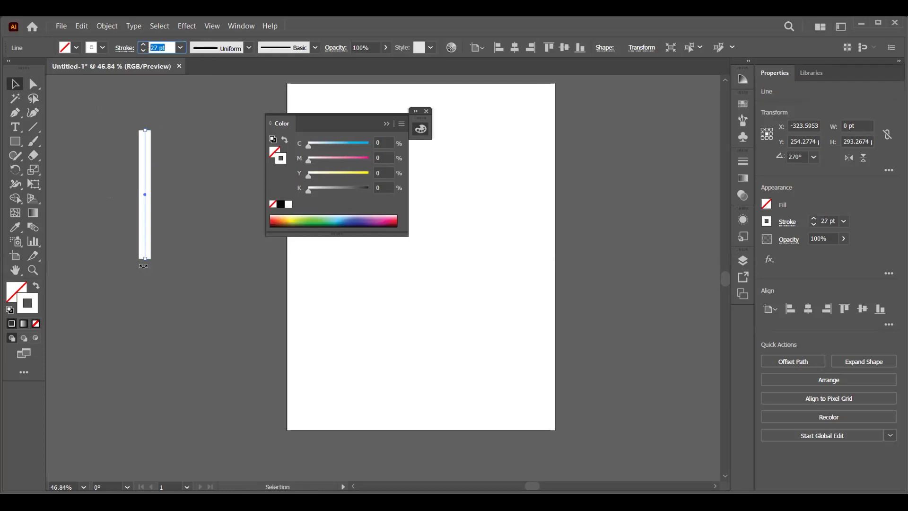
pyautogui.scroll(1, 143, 265)
# Drag the line's bottom endpoint lower and raise its stroke weight to 69 pt
pyautogui.click(154, 293)
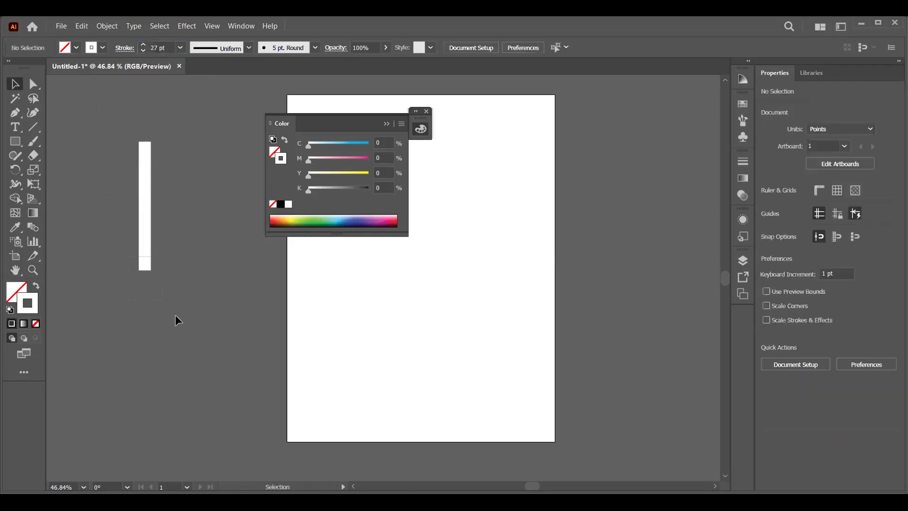
pyautogui.click(143, 267)
pyautogui.moveTo(144, 268); pyautogui.dragTo(146, 353)
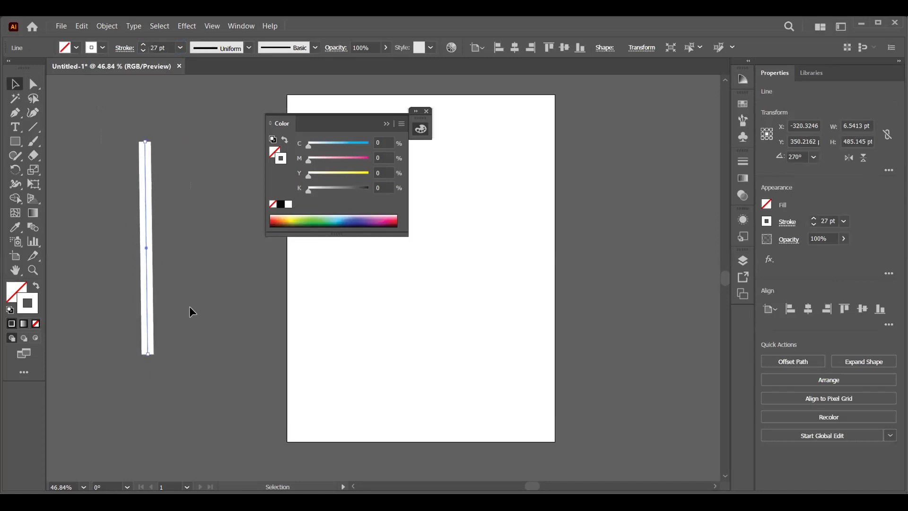
pyautogui.click(164, 47)
pyautogui.scroll(20, 164, 47)
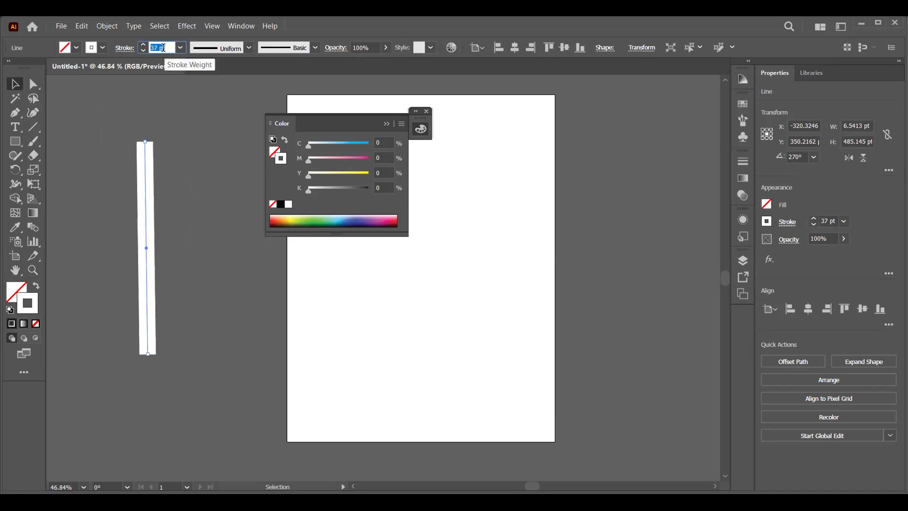
pyautogui.scroll(20, 163, 47)
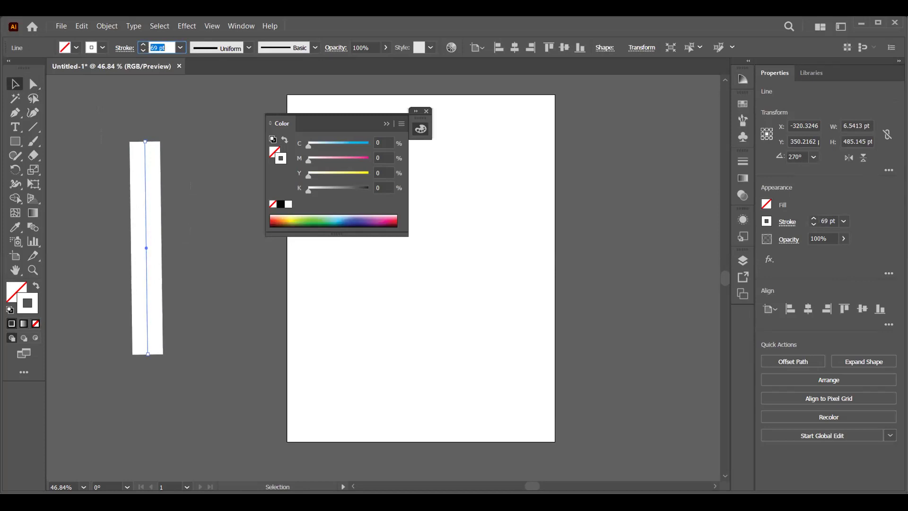
pyautogui.press('Return')
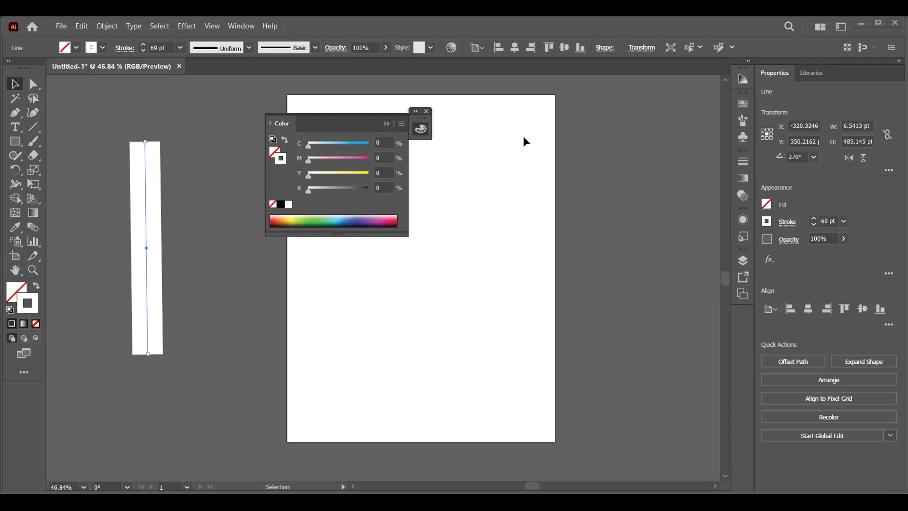
# Draw a tall white-filled rectangle beside the white strip
pyautogui.moveTo(125, 125); pyautogui.dragTo(190, 253)
pyautogui.click(386, 126)
pyautogui.click(249, 209)
pyautogui.click(163, 267)
pyautogui.click(162, 195)
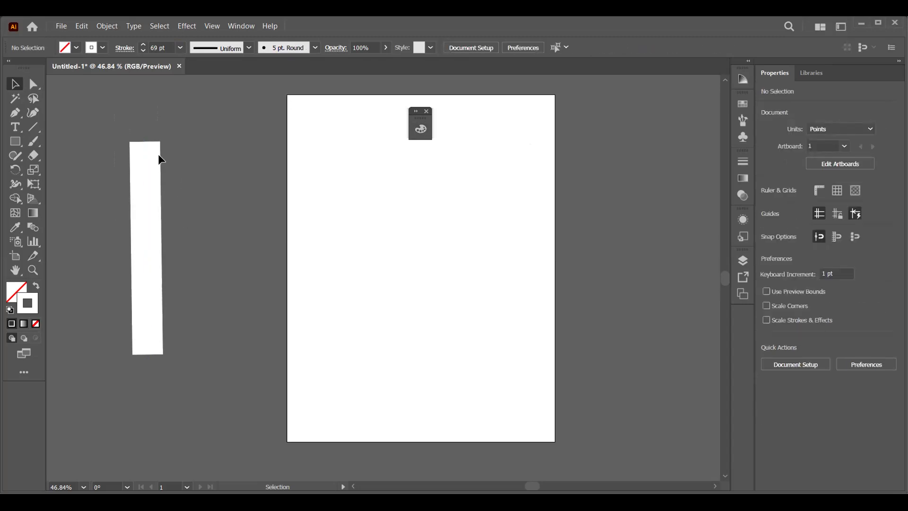
pyautogui.click(15, 141)
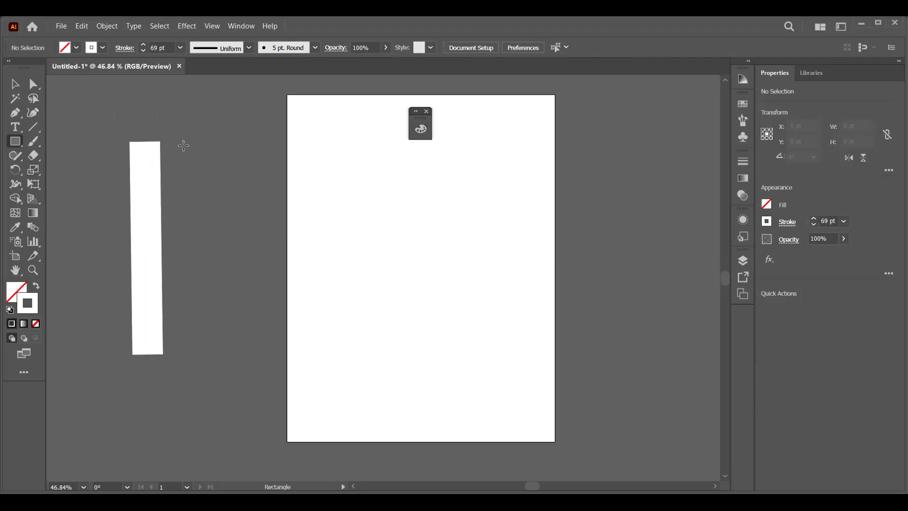
pyautogui.moveTo(185, 145); pyautogui.dragTo(252, 353)
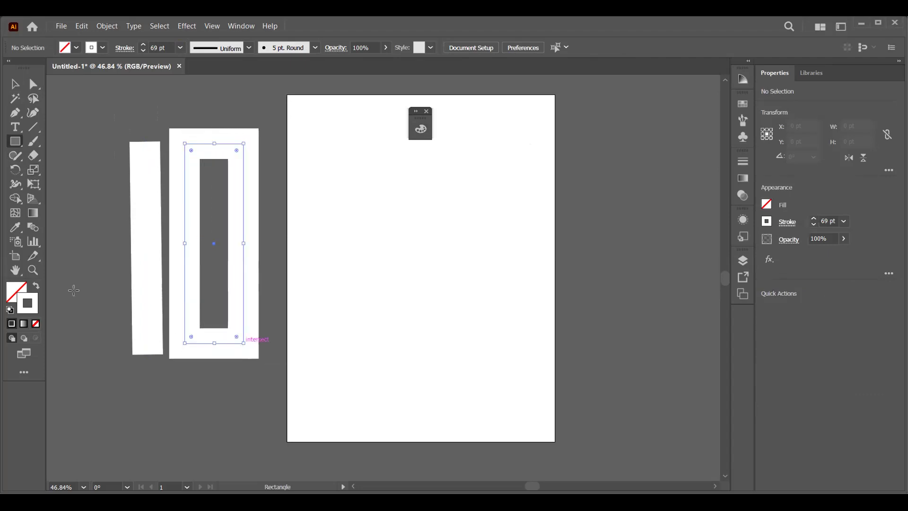
pyautogui.click(37, 286)
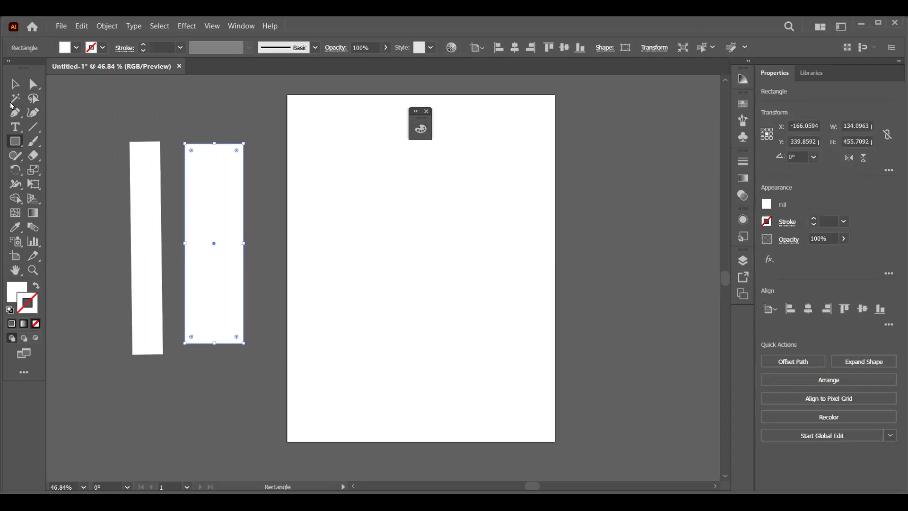
pyautogui.click(13, 85)
pyautogui.click(129, 123)
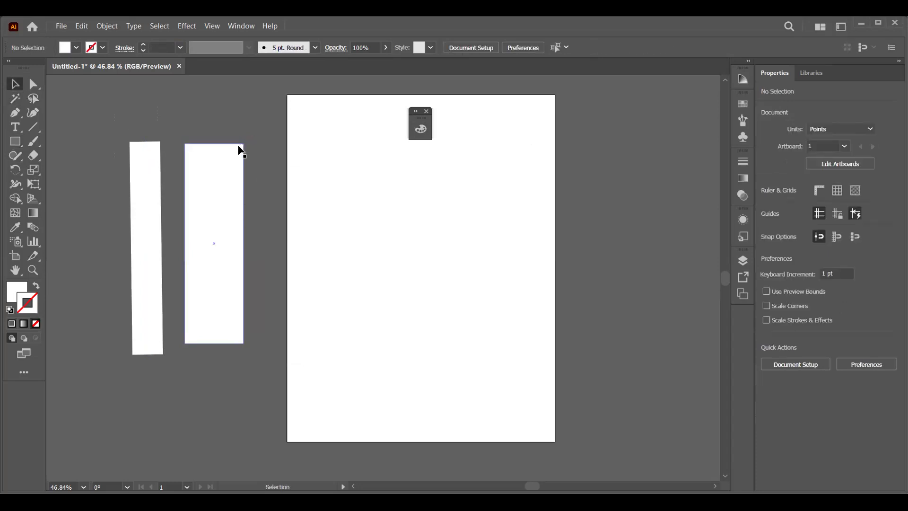
pyautogui.moveTo(239, 150)
pyautogui.mouseDown()
pyautogui.moveTo(243, 215)
pyautogui.moveTo(531, 217)
pyautogui.moveTo(251, 160)
pyautogui.moveTo(251, 150)
pyautogui.mouseUp()
# Fill the rectangle with pure red FF0000 and move it onto the artboard
pyautogui.doubleClick(17, 291)
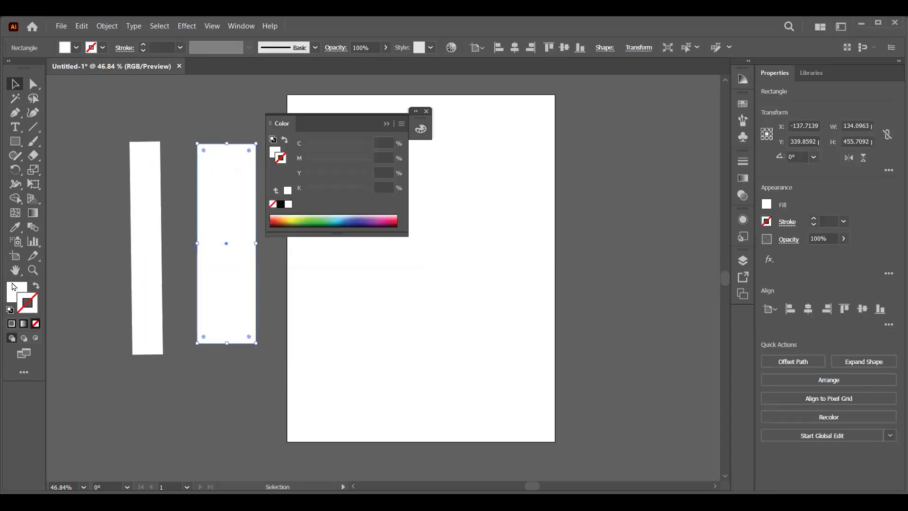
pyautogui.moveTo(428, 194); pyautogui.dragTo(450, 181)
pyautogui.click(581, 185)
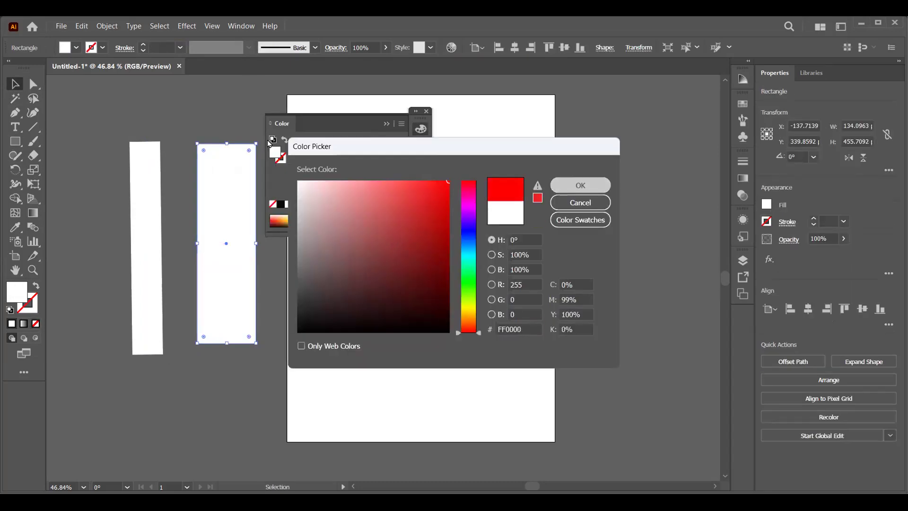
pyautogui.click(207, 143)
pyautogui.moveTo(250, 342); pyautogui.dragTo(331, 398)
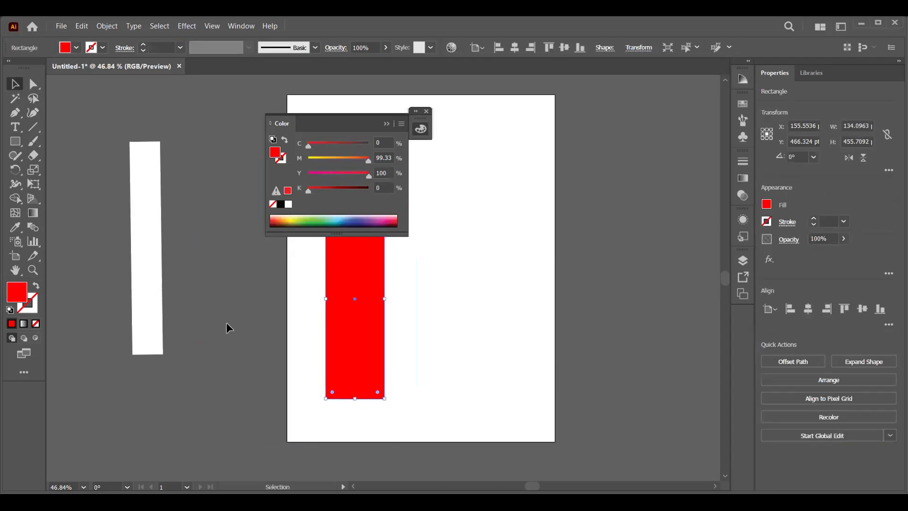
pyautogui.click(227, 325)
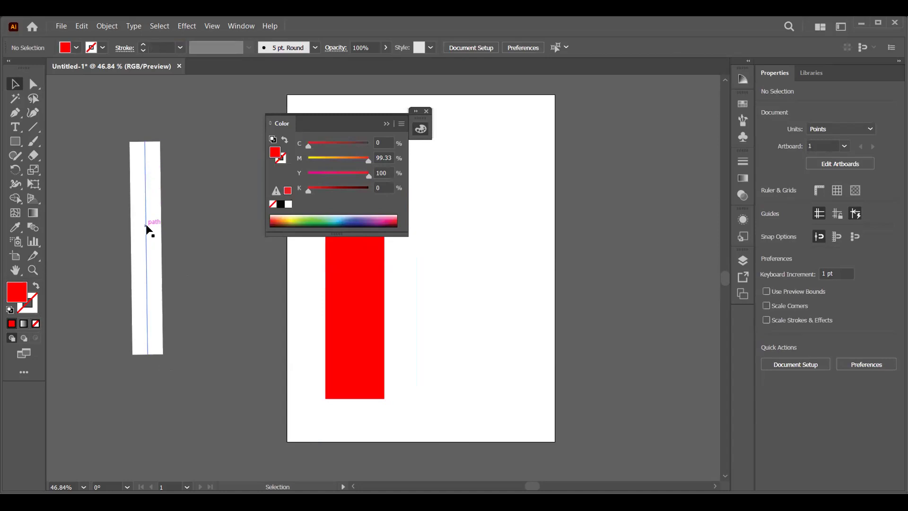
# Reduce the white line's stroke weight to 50 pt
pyautogui.click(386, 124)
pyautogui.moveTo(170, 326); pyautogui.dragTo(90, 345)
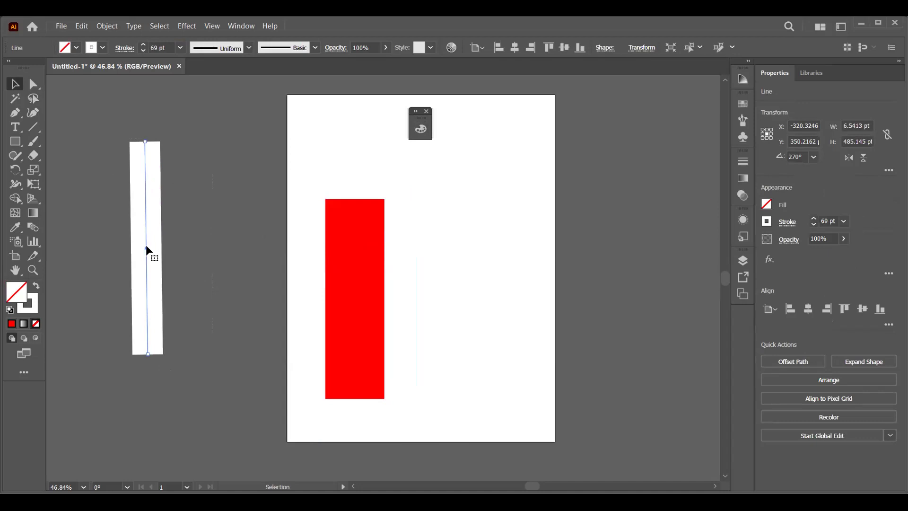
pyautogui.click(157, 140)
pyautogui.click(156, 190)
pyautogui.click(129, 48)
pyautogui.write('50')
pyautogui.press('Return')
# Move the red rectangle up and to the left, closer to the white line
pyautogui.click(252, 317)
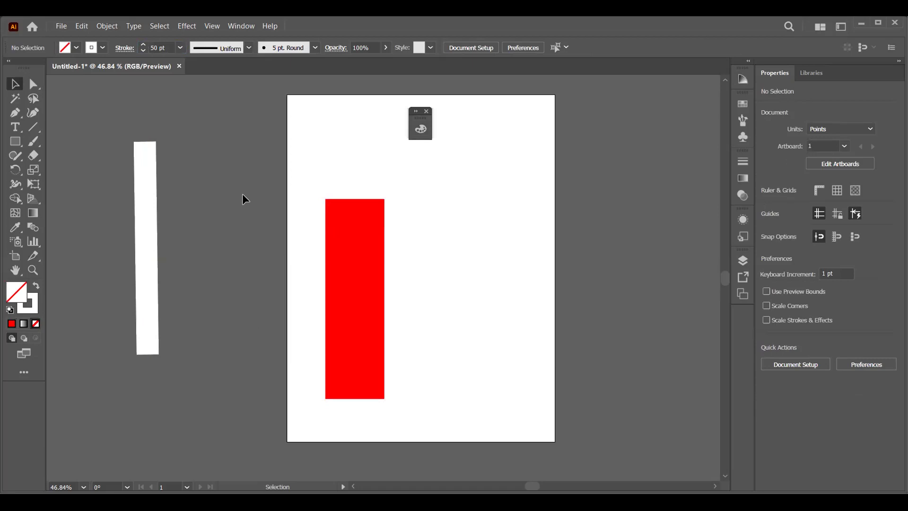
pyautogui.click(147, 248)
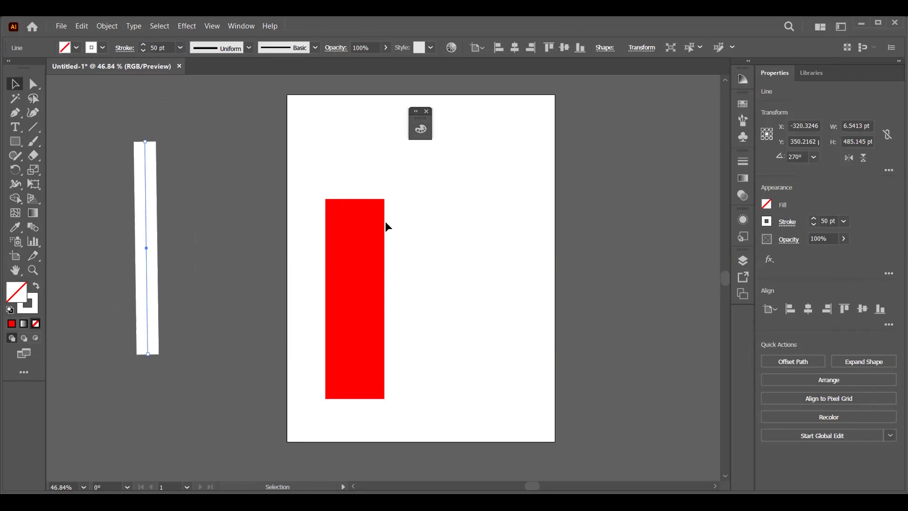
pyautogui.moveTo(349, 346); pyautogui.dragTo(304, 276)
pyautogui.click(220, 187)
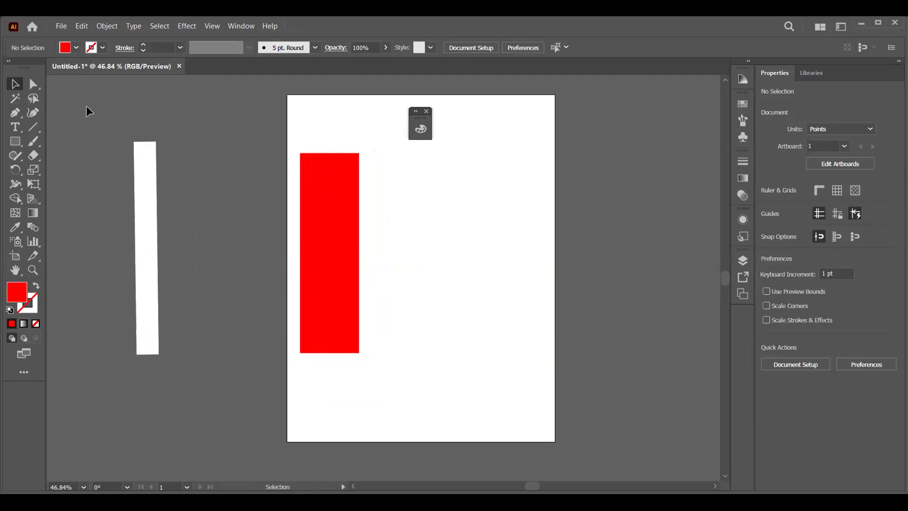
# Expand the white 50 pt line into a filled shape with Object > Expand
pyautogui.click(145, 203)
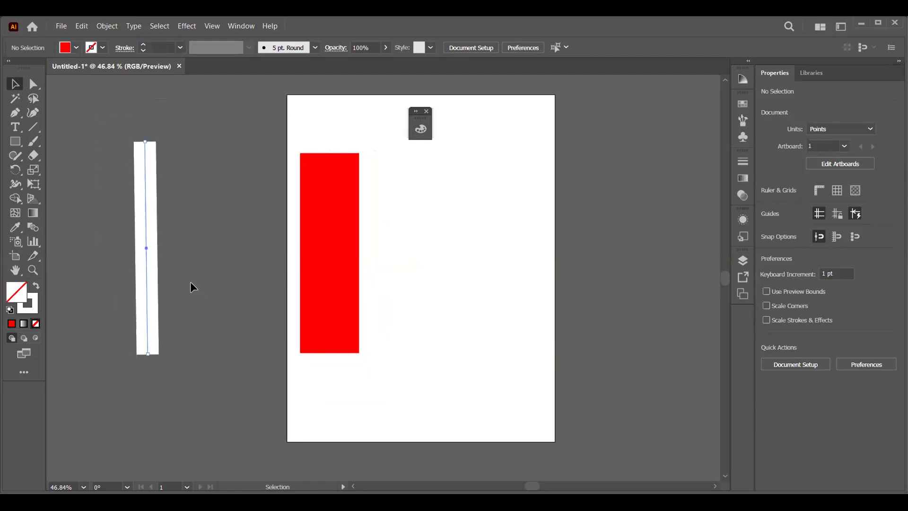
pyautogui.click(112, 31)
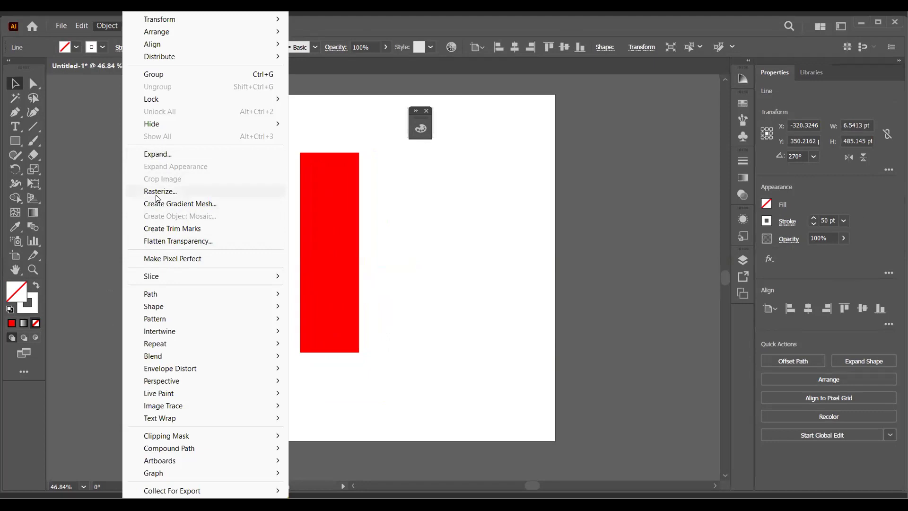
pyautogui.click(181, 160)
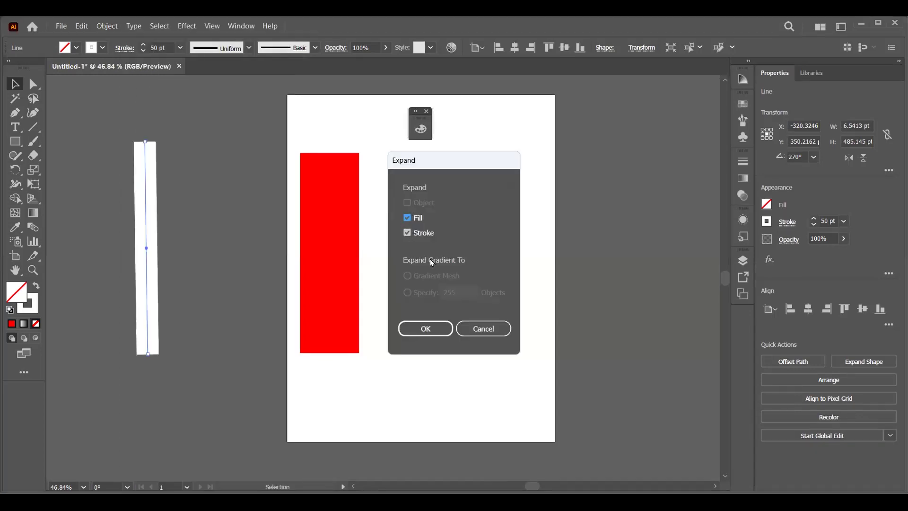
pyautogui.click(442, 331)
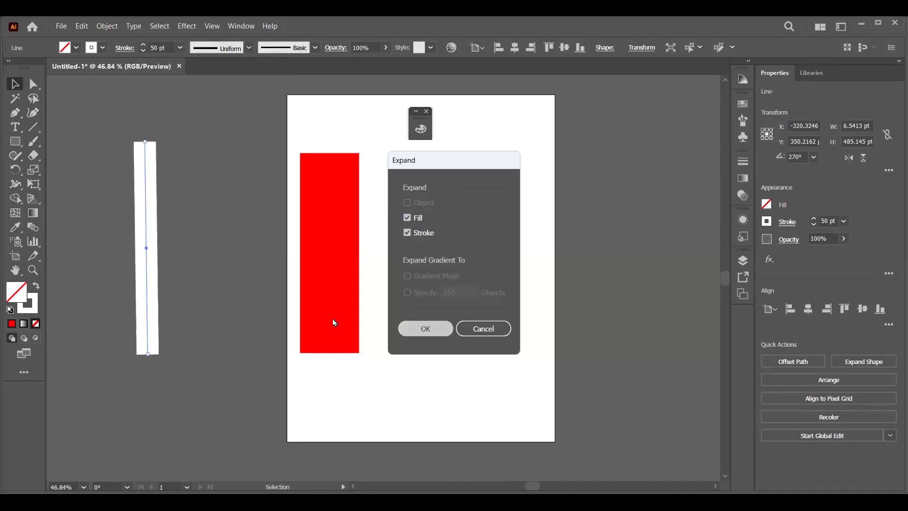
# Try distorting the expanded white strip, then undo those edits
pyautogui.click(215, 260)
pyautogui.moveTo(153, 219); pyautogui.dragTo(242, 232)
pyautogui.click(86, 209)
pyautogui.click(183, 233)
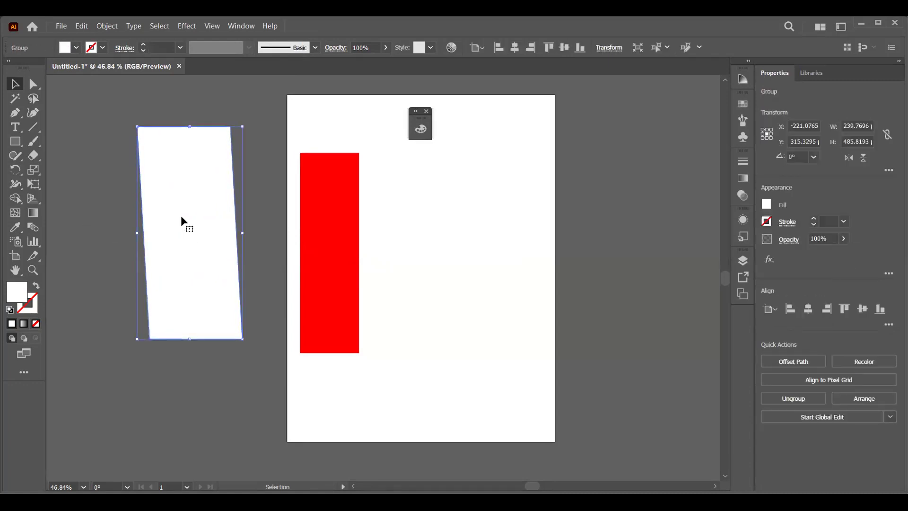
pyautogui.press('a')
pyautogui.hotkey('ctrl', 'z')
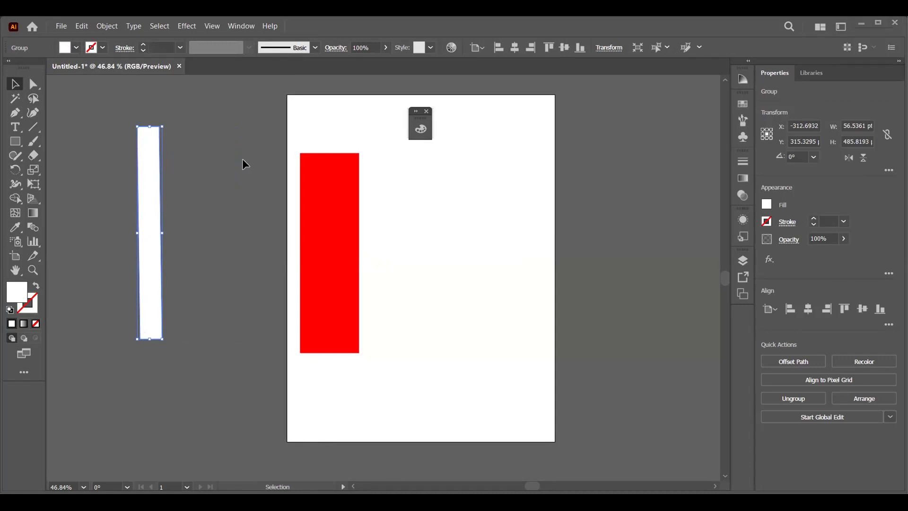
pyautogui.click(227, 163)
pyautogui.press('a')
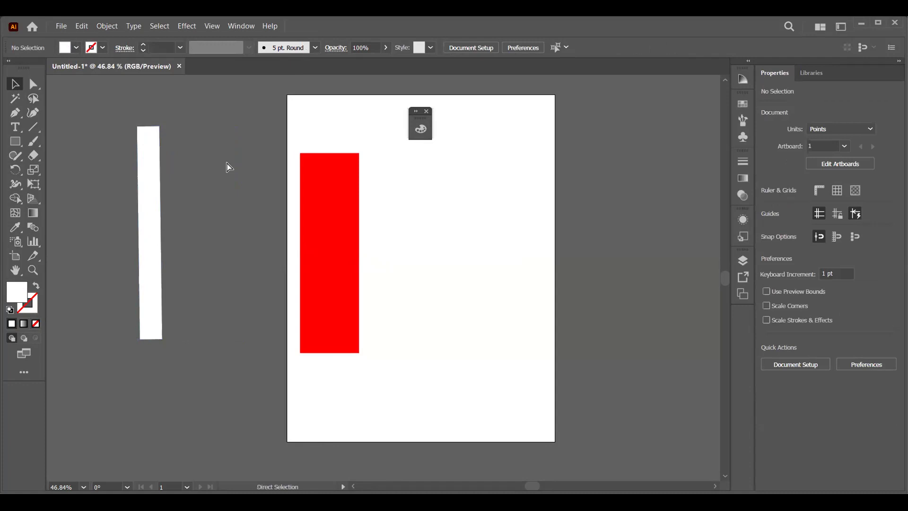
pyautogui.hotkey('ctrl', 'z')
pyautogui.press('v')
pyautogui.click(227, 158)
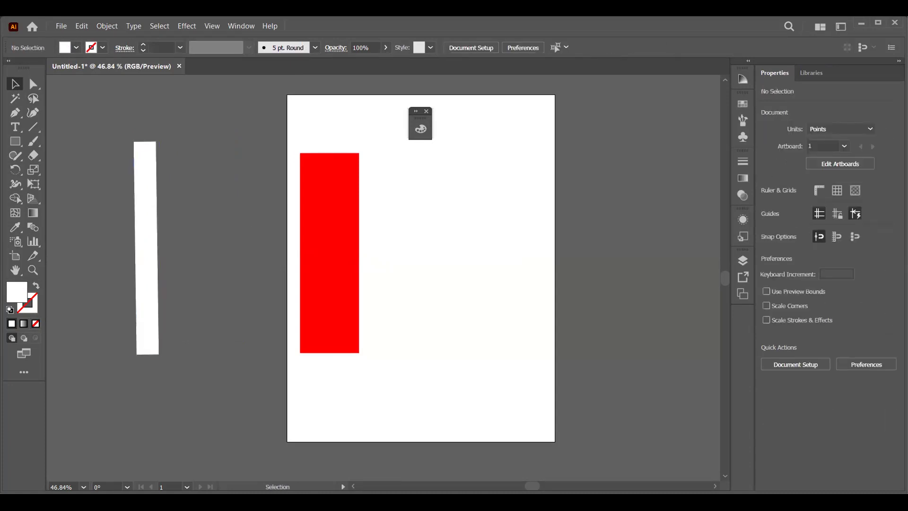
# Delete the white strip together with the red rectangle
pyautogui.click(147, 246)
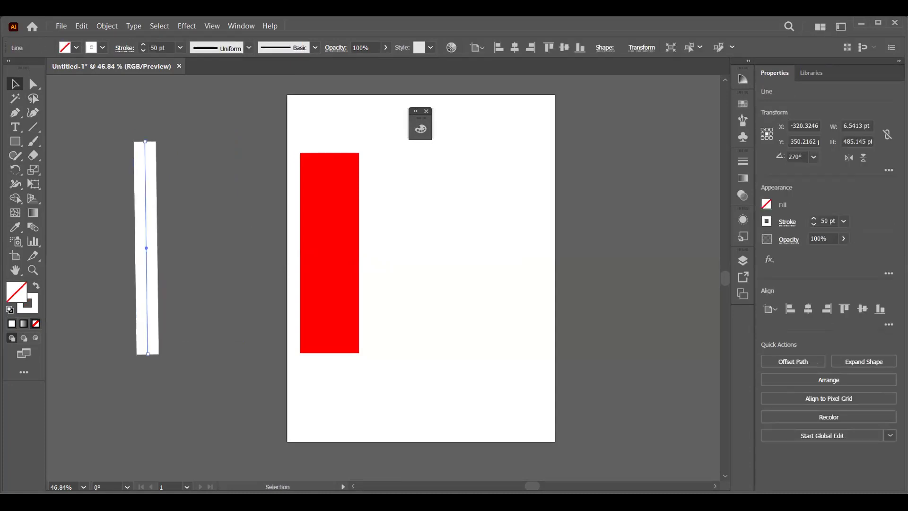
pyautogui.hotkey('ctrl', 'h')
pyautogui.click(229, 246)
pyautogui.click(147, 164)
pyautogui.keyDown('shift'); pyautogui.click(318, 308); pyautogui.keyUp('shift')
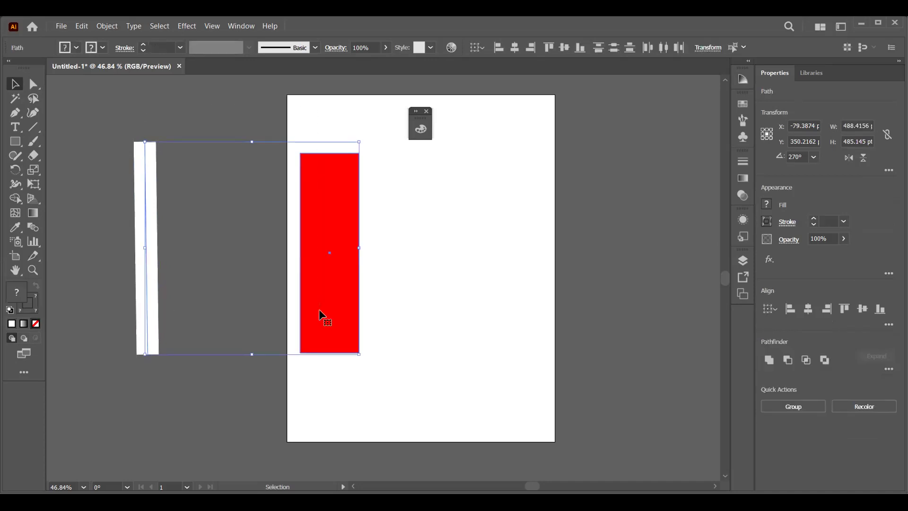
pyautogui.press('Delete')
# Draw an arc left of the artboard with the Arc tool
pyautogui.click(33, 129)
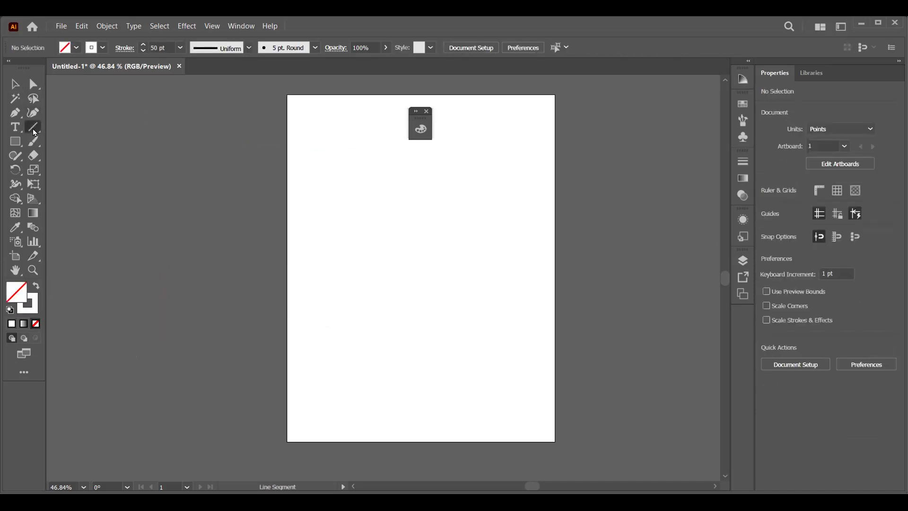
pyautogui.click(34, 133)
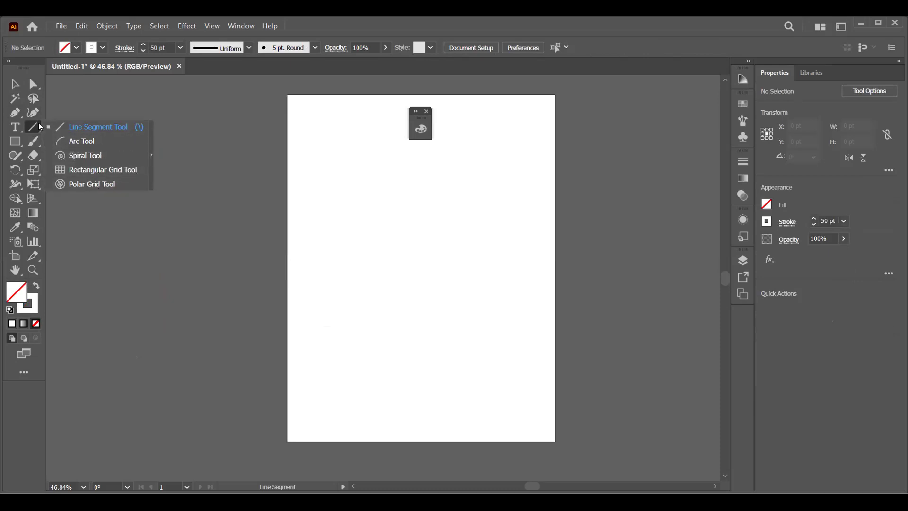
pyautogui.click(96, 140)
pyautogui.moveTo(152, 142); pyautogui.dragTo(283, 278)
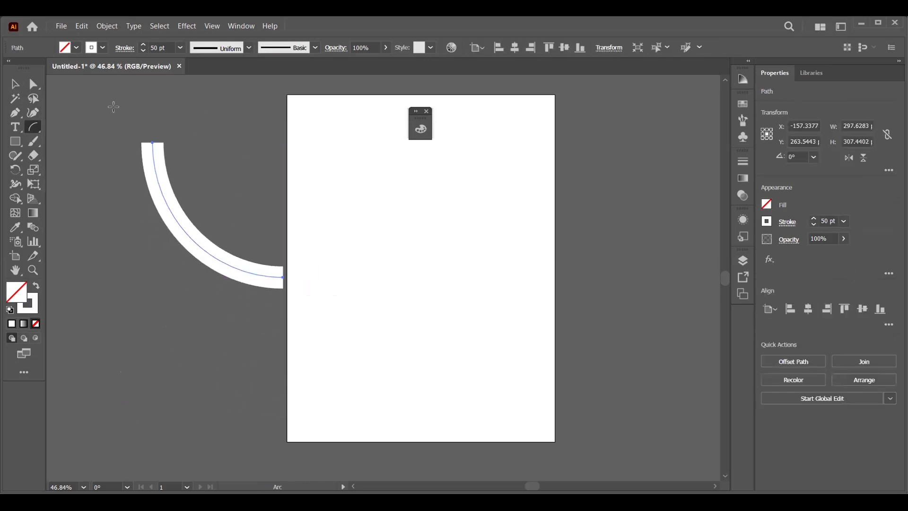
pyautogui.scroll(-20, 161, 48)
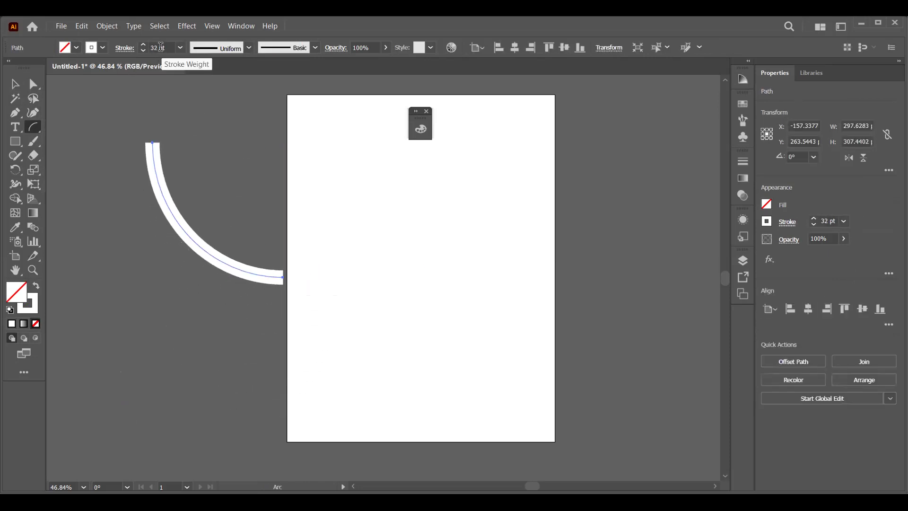
pyautogui.scroll(-13, 161, 47)
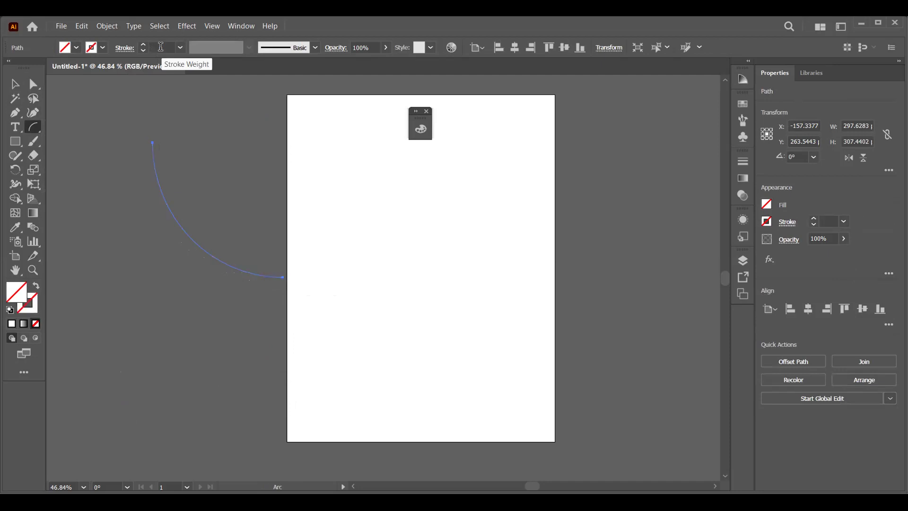
pyautogui.scroll(2, 161, 48)
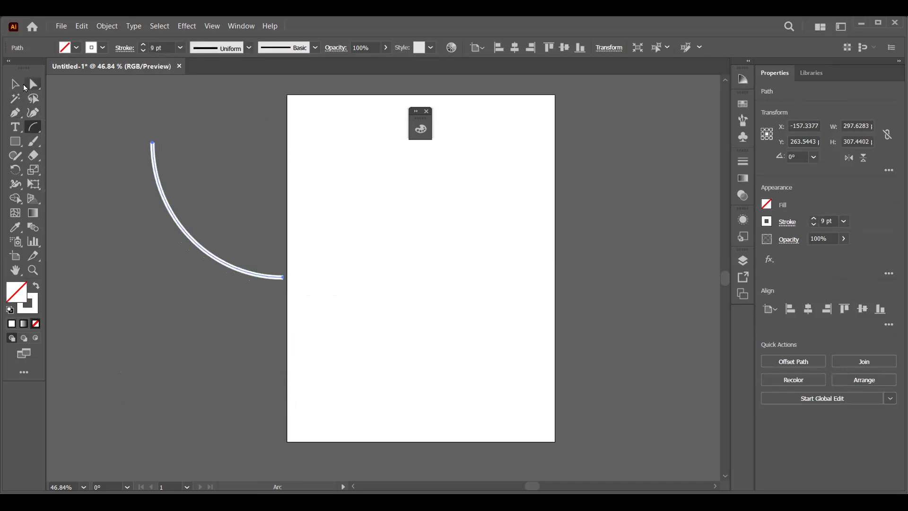
# Give the arc a black stroke
pyautogui.click(15, 84)
pyautogui.click(34, 307)
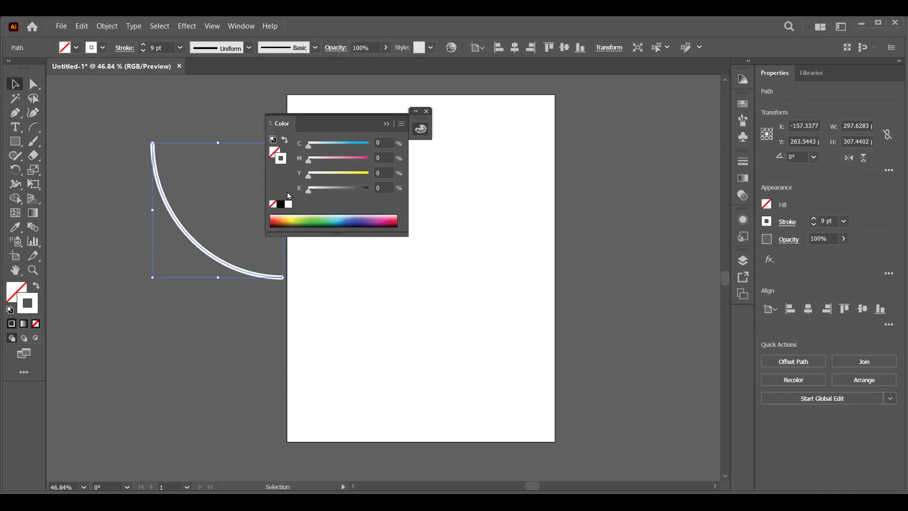
pyautogui.click(280, 203)
pyautogui.click(204, 115)
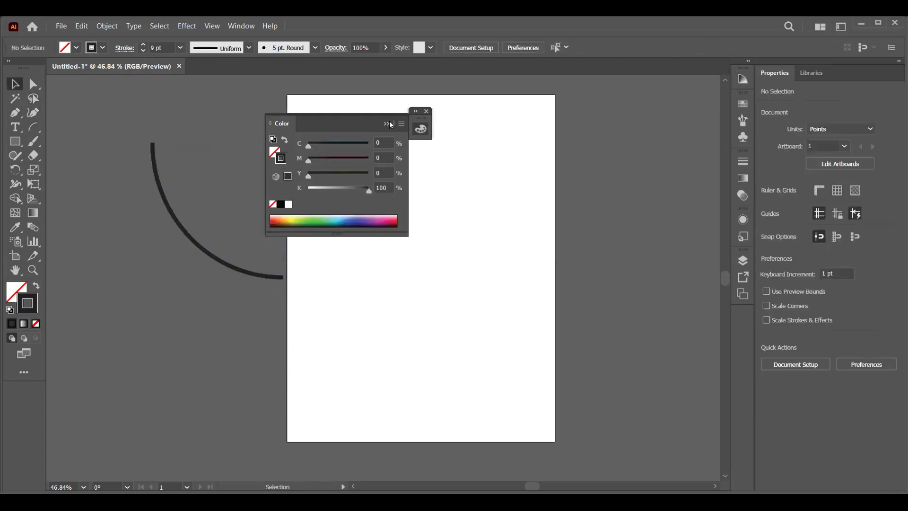
pyautogui.click(142, 139)
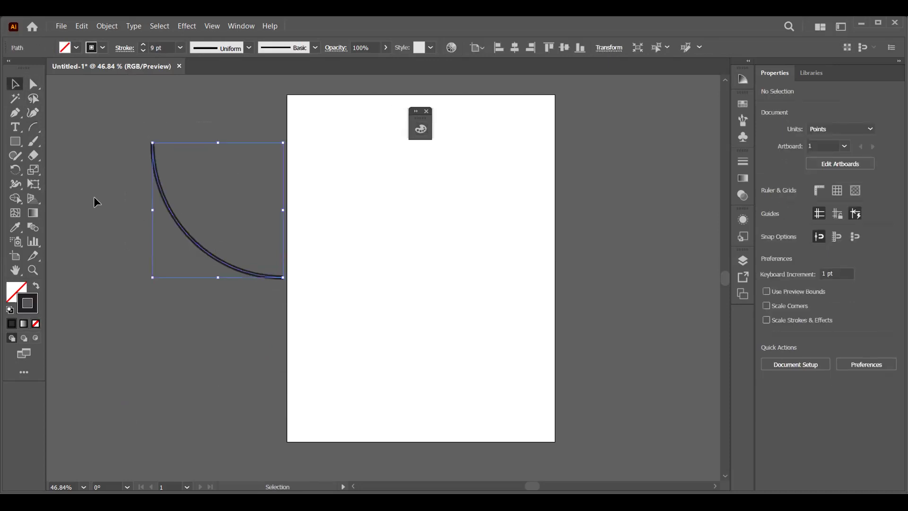
# Draw a long straight line, an arc in the upper artboard, and a larger arc below it
pyautogui.rightClick(33, 127)
pyautogui.click(69, 126)
pyautogui.moveTo(128, 121); pyautogui.dragTo(149, 372)
pyautogui.rightClick(30, 133)
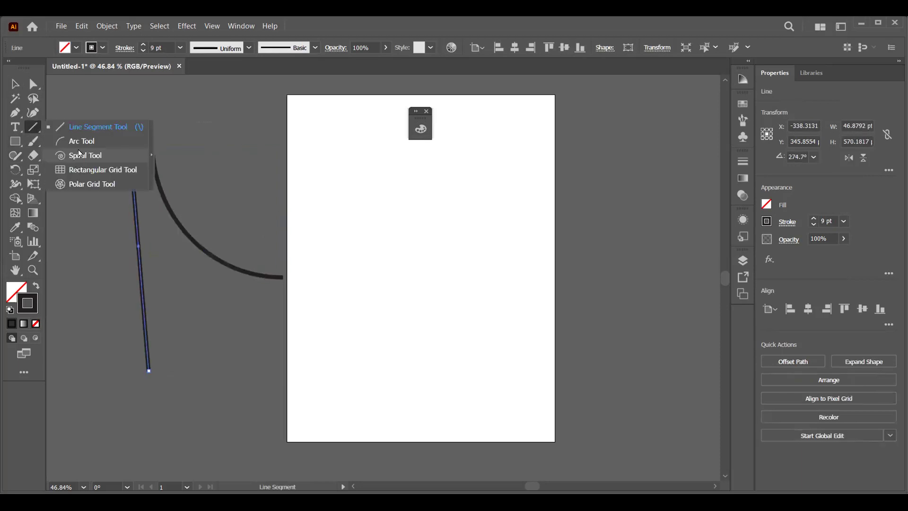
pyautogui.moveTo(363, 138); pyautogui.dragTo(503, 272)
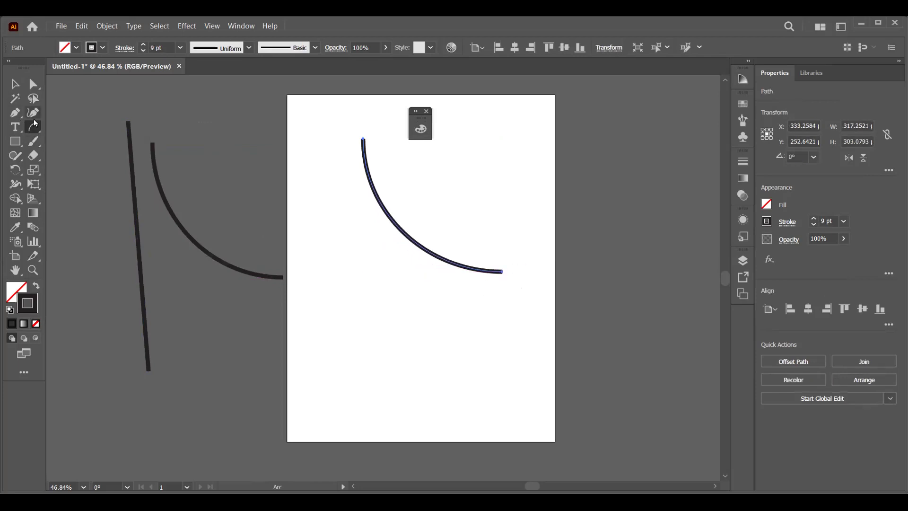
pyautogui.rightClick(32, 128)
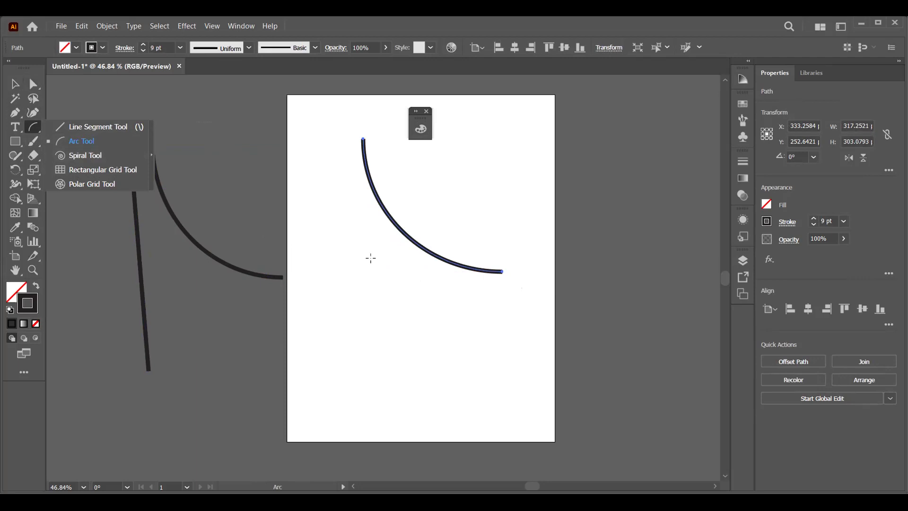
pyautogui.moveTo(308, 174)
pyautogui.mouseDown()
pyautogui.moveTo(413, 327)
pyautogui.moveTo(470, 334)
pyautogui.moveTo(479, 318)
pyautogui.mouseUp()
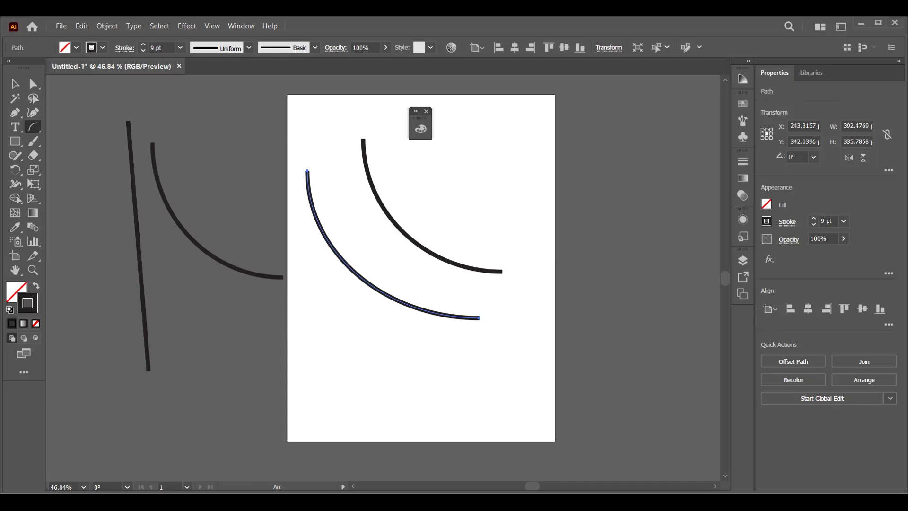
# Move the upper arc up to the artboard's top edge
pyautogui.press('v')
pyautogui.click(328, 138)
pyautogui.moveTo(281, 127); pyautogui.dragTo(453, 319)
pyautogui.click(436, 358)
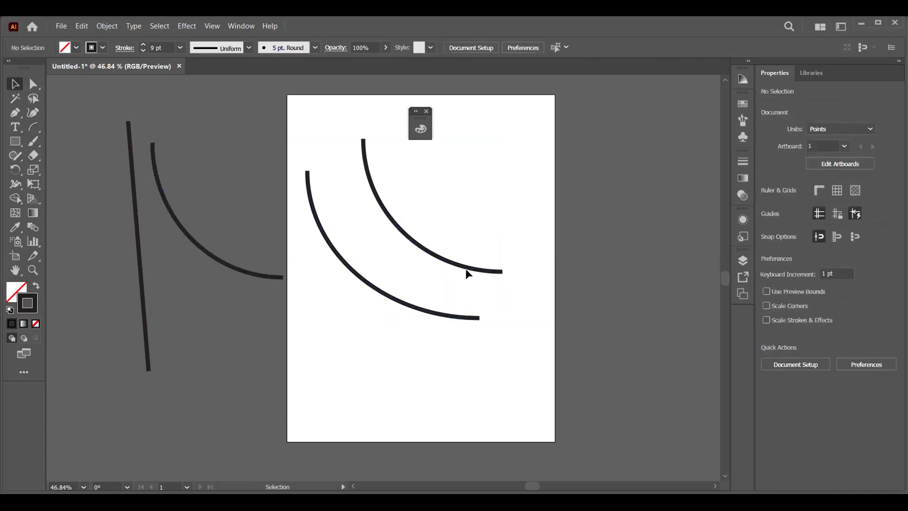
pyautogui.moveTo(452, 232); pyautogui.dragTo(494, 230)
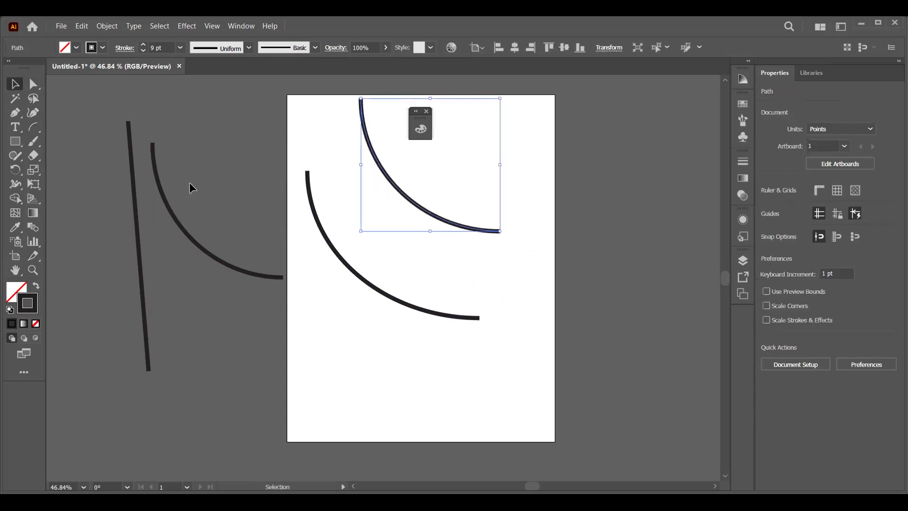
# Draw a short straight line across the upper right of the artboard
pyautogui.click(33, 127)
pyautogui.moveTo(32, 128); pyautogui.dragTo(94, 127)
pyautogui.moveTo(444, 169); pyautogui.dragTo(541, 171)
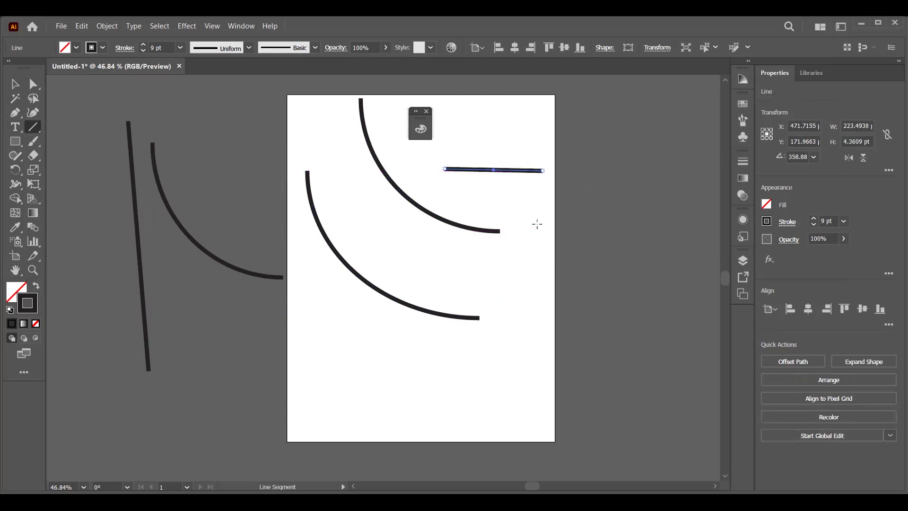
# Add vertical lines at both ends of the top line and a slanted line closing the outline
pyautogui.moveTo(542, 222); pyautogui.dragTo(542, 171)
pyautogui.moveTo(447, 169); pyautogui.dragTo(442, 255)
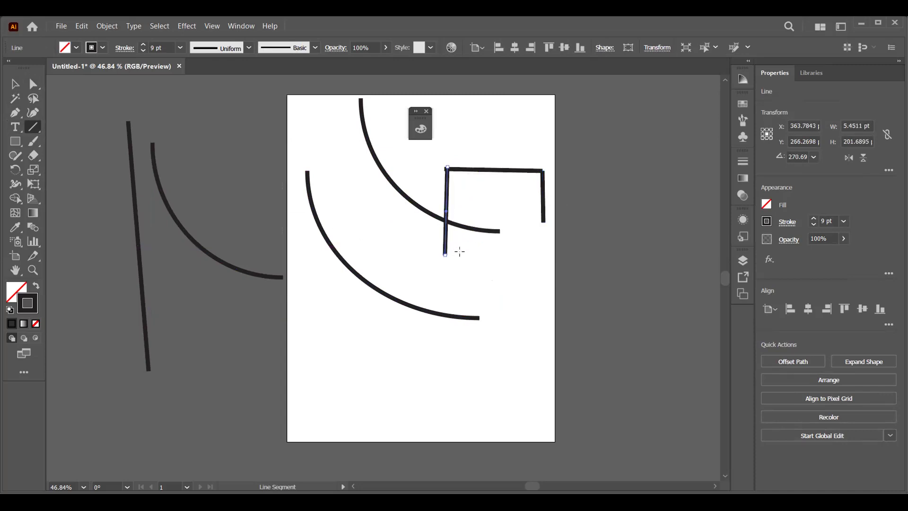
pyautogui.click(444, 256)
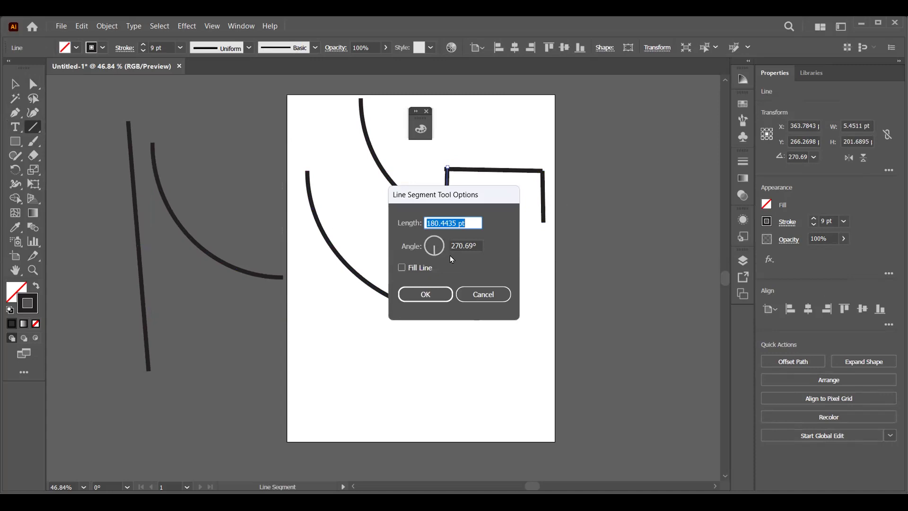
pyautogui.press('Escape')
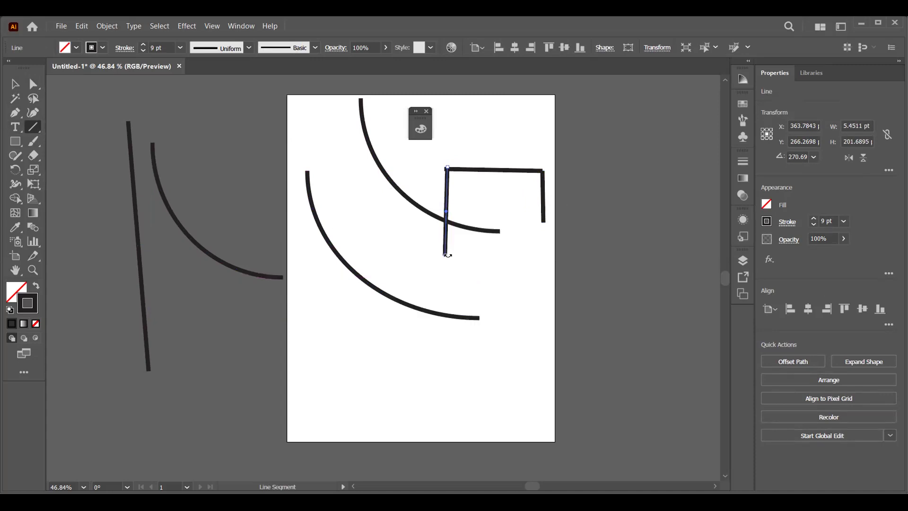
pyautogui.click(523, 247)
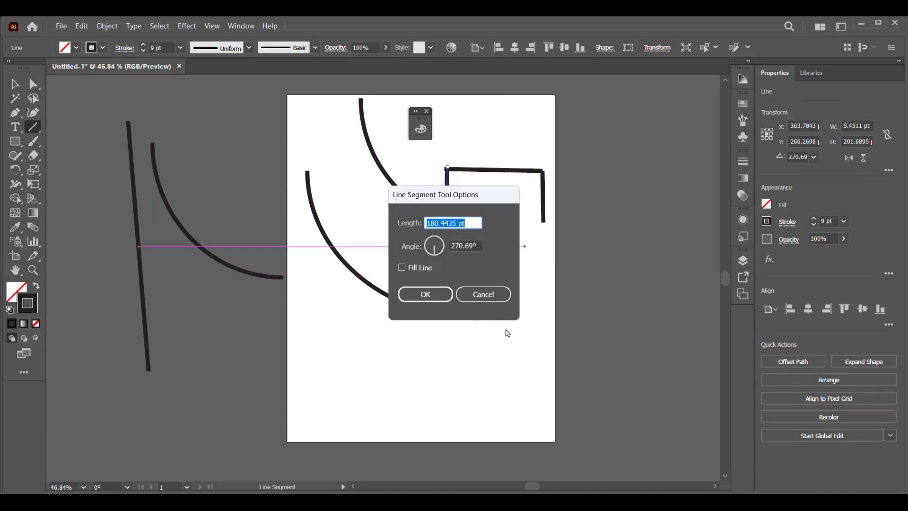
pyautogui.press('Escape')
pyautogui.moveTo(445, 256); pyautogui.dragTo(544, 222)
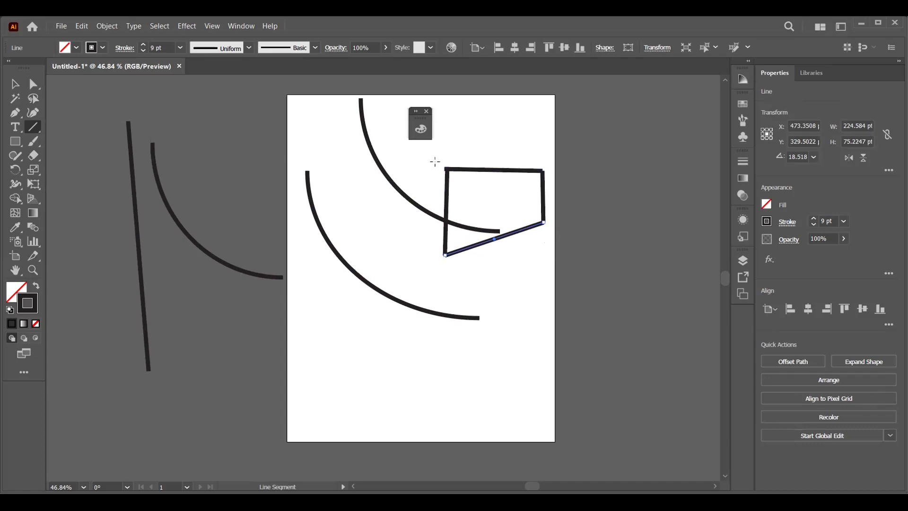
pyautogui.click(13, 85)
pyautogui.moveTo(312, 132); pyautogui.dragTo(389, 176)
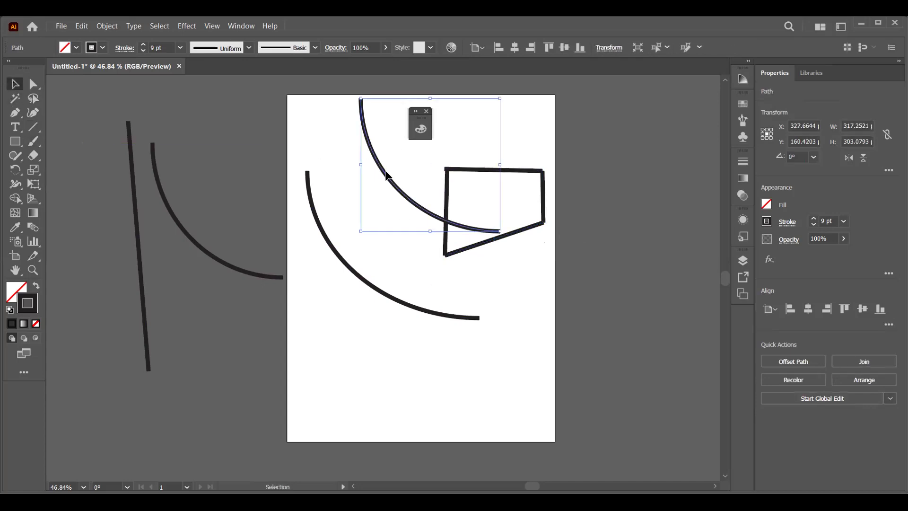
# Move the top arc below the other arc and delete the four-sided outline
pyautogui.moveTo(286, 157); pyautogui.dragTo(282, 135)
pyautogui.click(453, 188)
pyautogui.moveTo(430, 156); pyautogui.dragTo(592, 255)
pyautogui.click(589, 261)
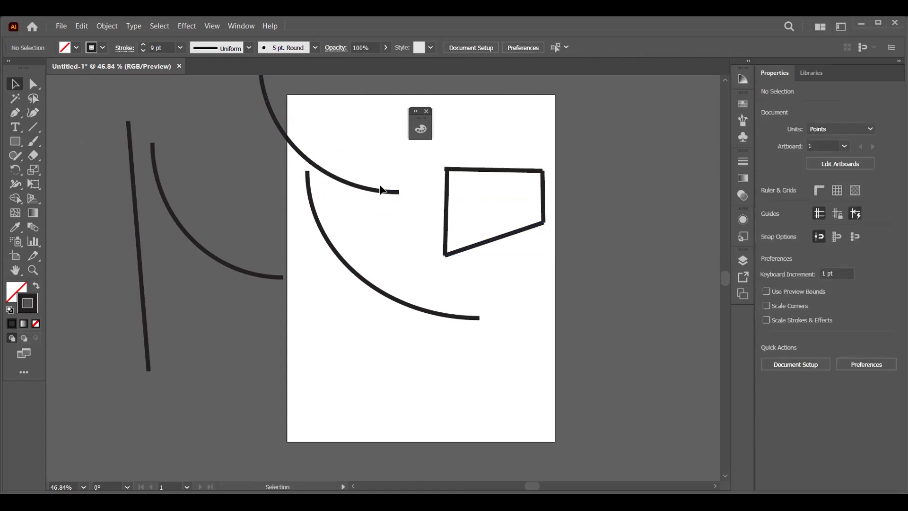
pyautogui.moveTo(381, 194); pyautogui.dragTo(415, 413)
pyautogui.click(430, 155)
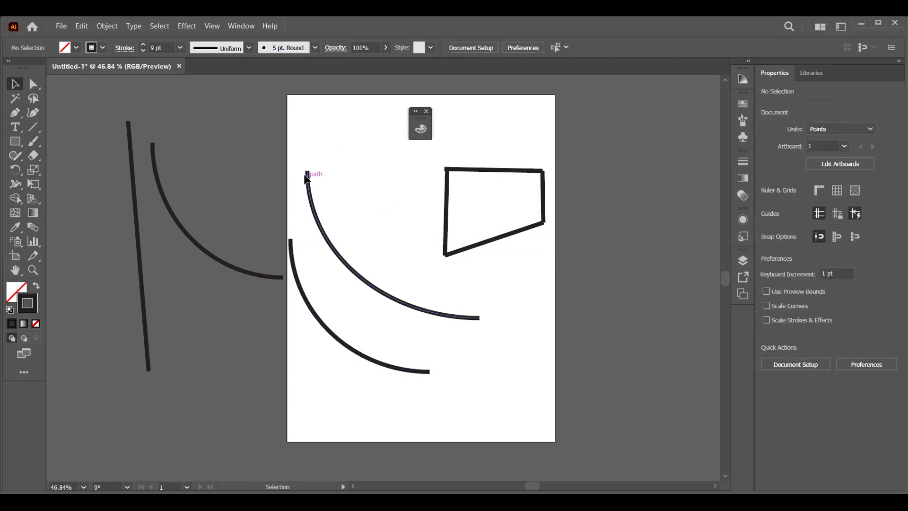
pyautogui.moveTo(422, 156); pyautogui.dragTo(553, 258)
pyautogui.press('Delete')
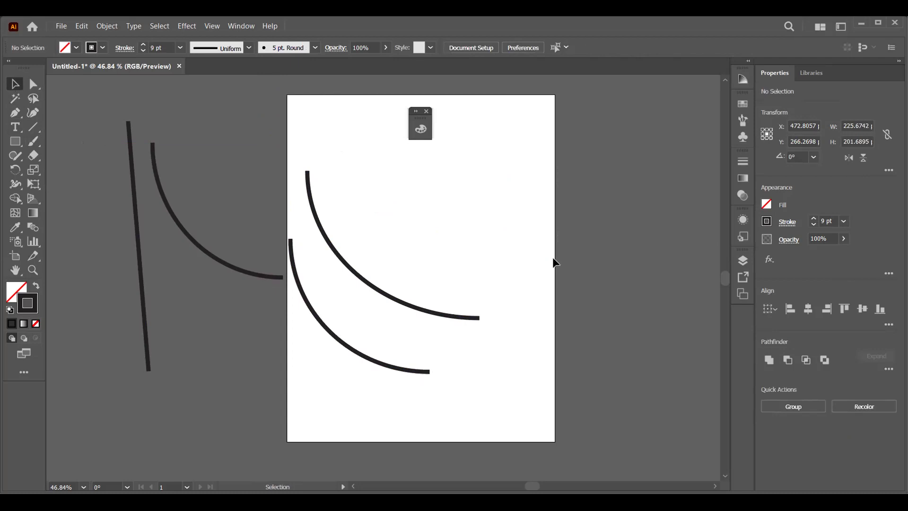
# Move the upper arc up and left so it straddles the artboard's left edge
pyautogui.click(424, 312)
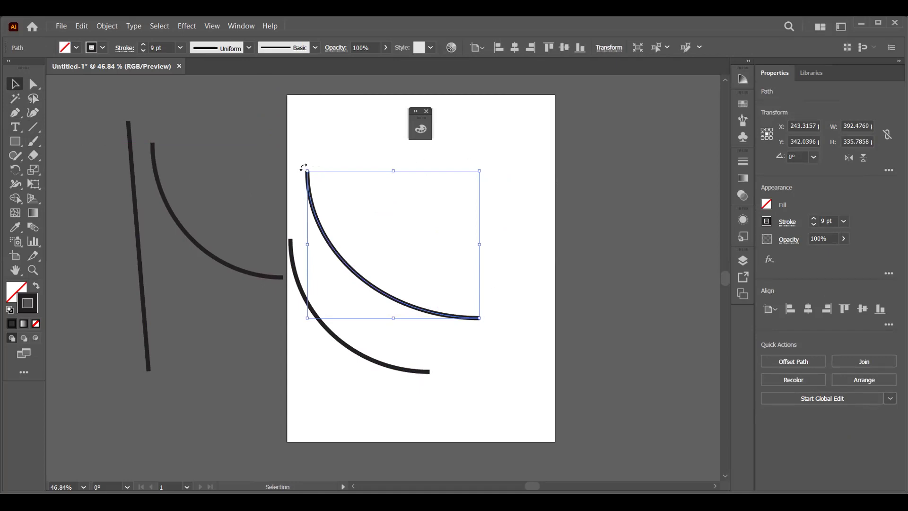
pyautogui.click(292, 158)
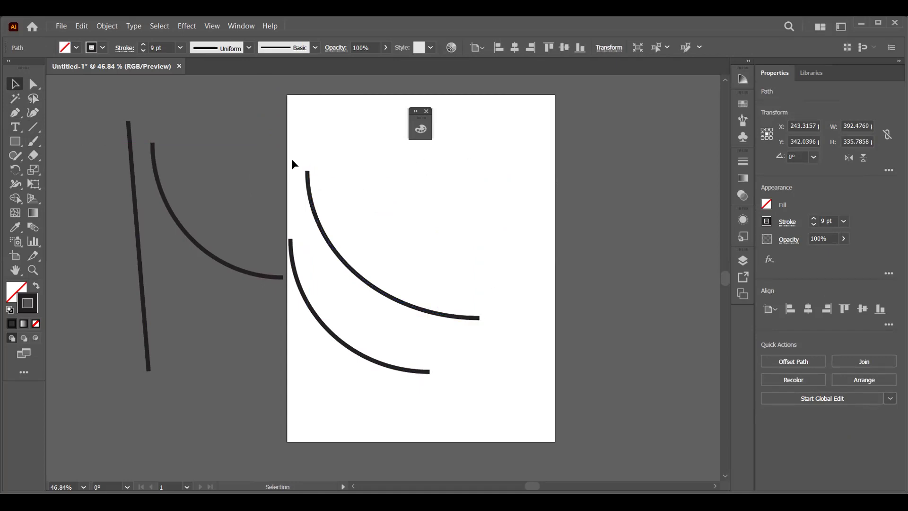
pyautogui.click(343, 263)
pyautogui.moveTo(350, 265); pyautogui.dragTo(224, 180)
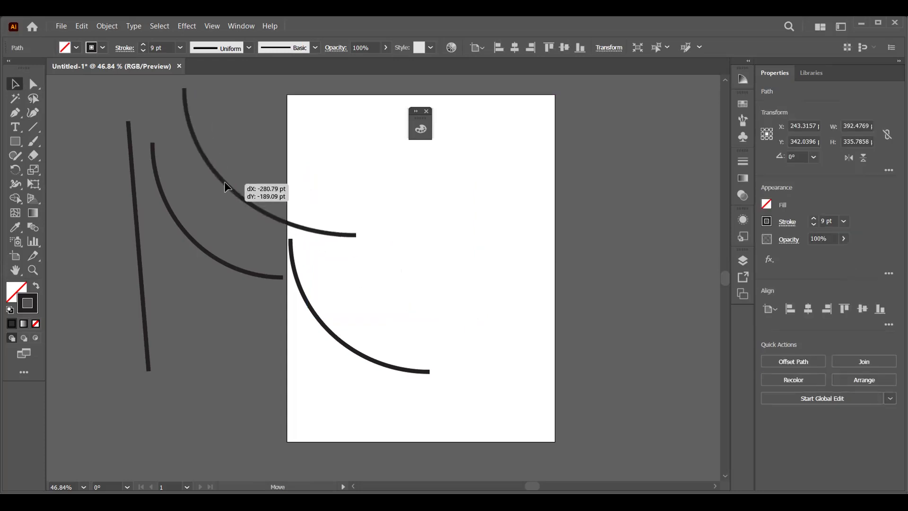
pyautogui.click(418, 253)
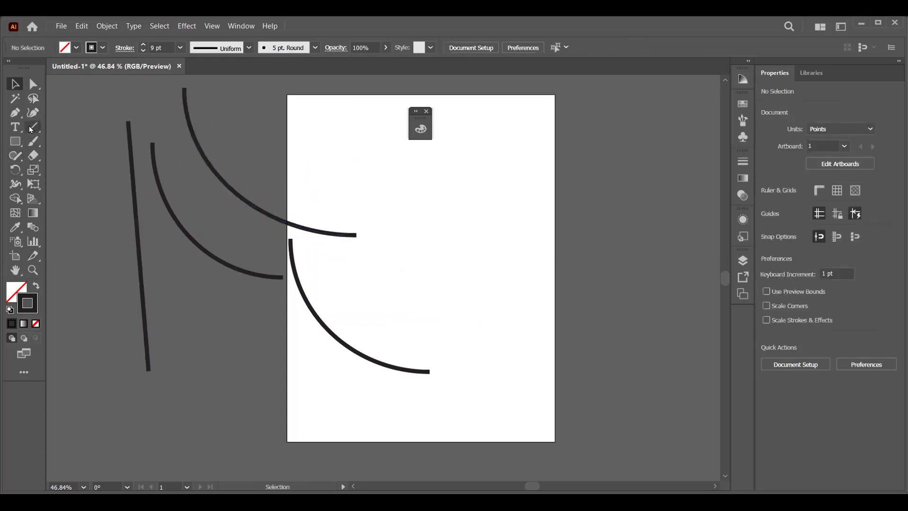
pyautogui.moveTo(31, 129); pyautogui.dragTo(69, 142)
# Create a closed arc from the Arc tool options and move it to the artboard's top
pyautogui.click(67, 140)
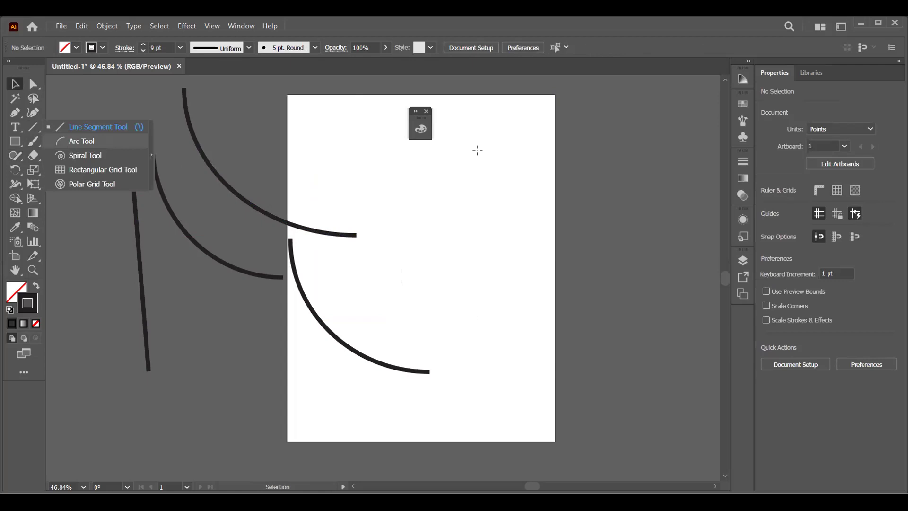
pyautogui.click(463, 178)
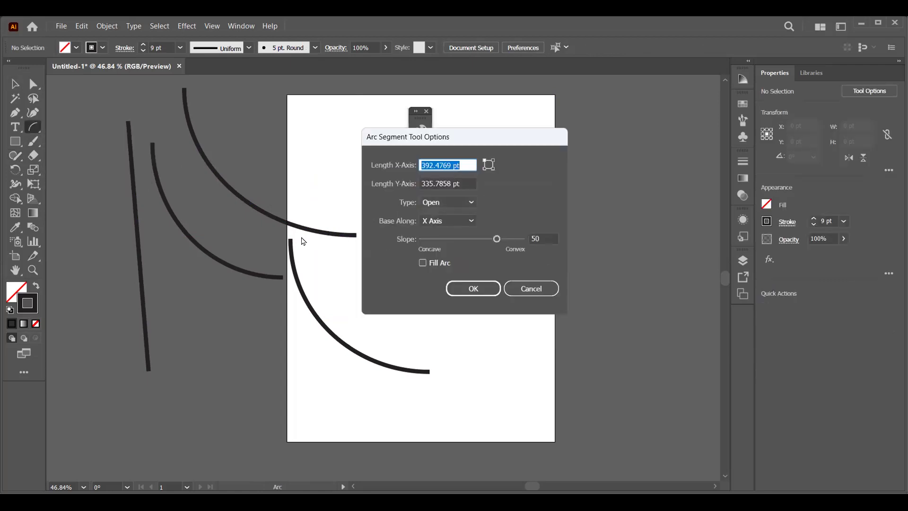
pyautogui.click(457, 203)
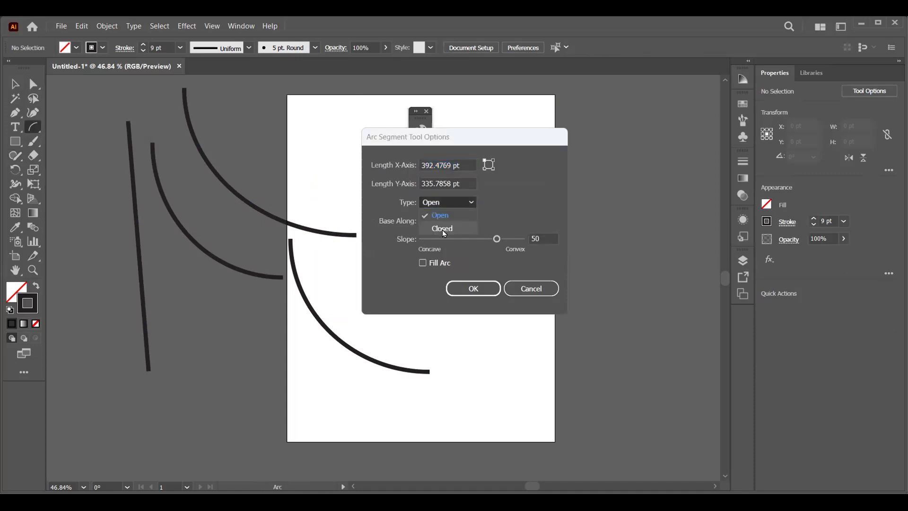
pyautogui.click(443, 229)
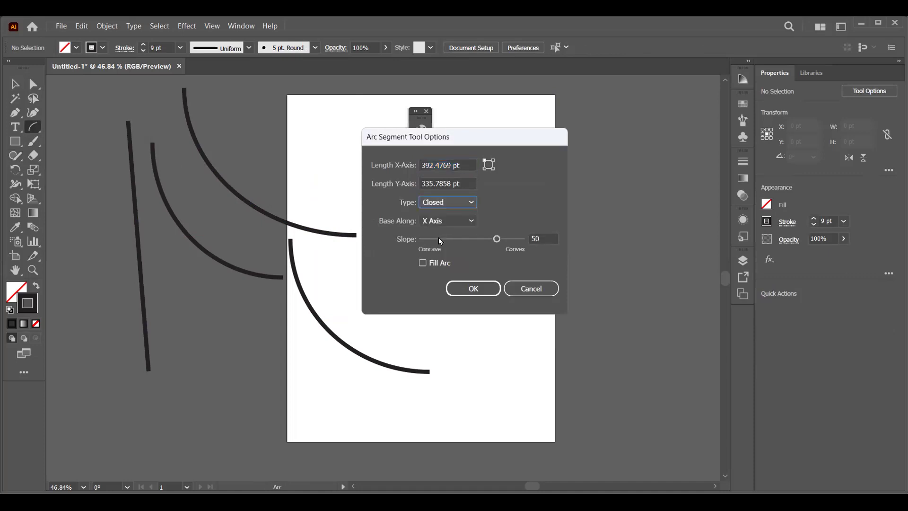
pyautogui.click(464, 290)
pyautogui.click(15, 84)
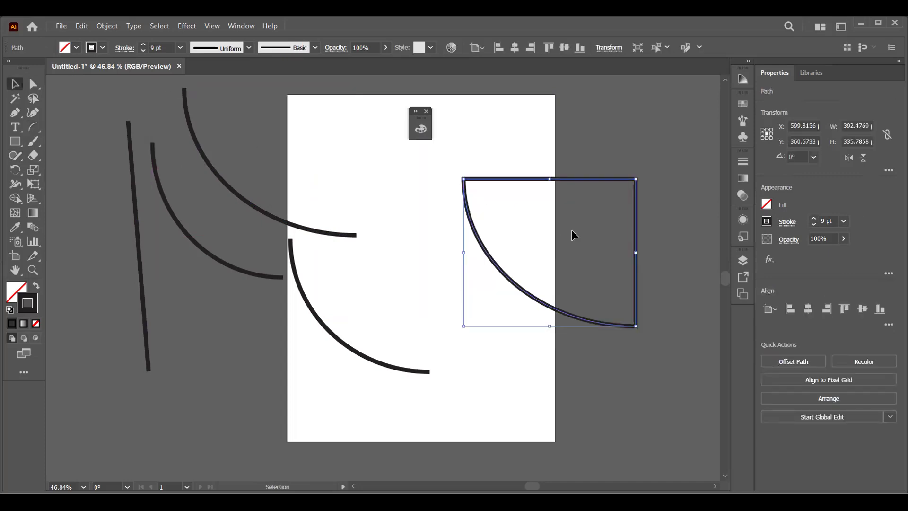
pyautogui.click(640, 201)
pyautogui.moveTo(636, 202); pyautogui.dragTo(532, 114)
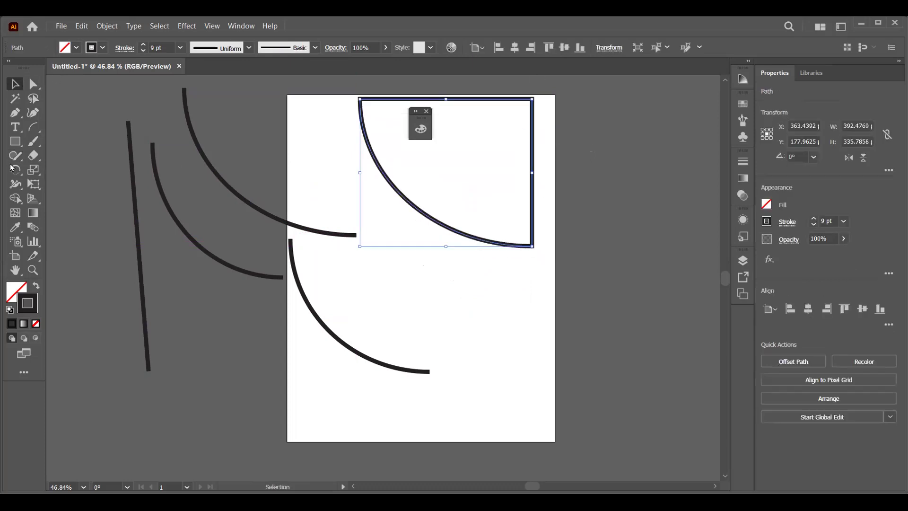
# Drag out a smaller closed quarter-circle, about 257 × 238 pt, below it
pyautogui.click(32, 129)
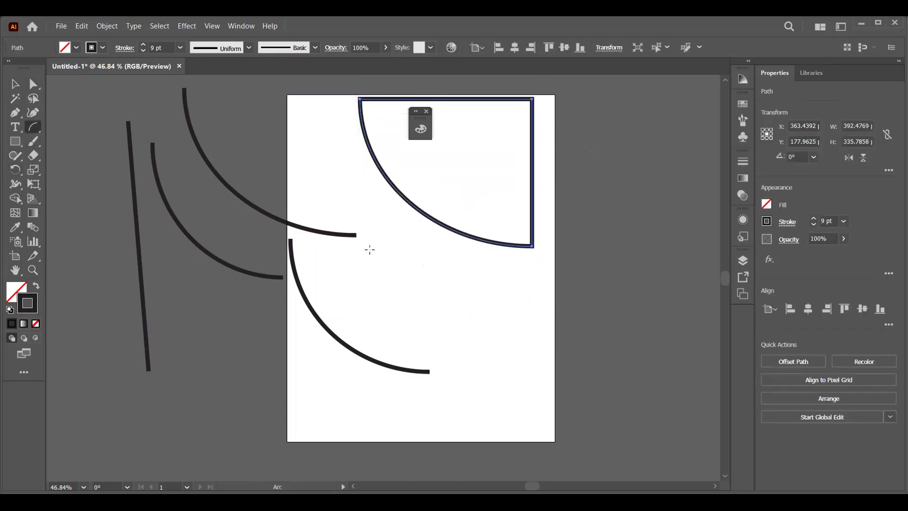
pyautogui.moveTo(372, 252)
pyautogui.mouseDown()
pyautogui.moveTo(516, 348)
pyautogui.moveTo(501, 355)
pyautogui.moveTo(527, 392)
pyautogui.moveTo(505, 389)
pyautogui.moveTo(513, 373)
pyautogui.moveTo(483, 354)
pyautogui.mouseUp()
pyautogui.press('c')
pyautogui.press('c')
pyautogui.press('c')
pyautogui.press('c')
pyautogui.press('c')
pyautogui.press('c')
pyautogui.press('c')
pyautogui.press('c')
pyautogui.press('c')
pyautogui.press('c')
pyautogui.press('c')
pyautogui.press('c')
pyautogui.press('c')
pyautogui.press('c')
pyautogui.press('c')
pyautogui.press('c')
pyautogui.press('c')
pyautogui.press('c')
pyautogui.press('c')
pyautogui.press('c')
pyautogui.press('c')
pyautogui.press('c')
pyautogui.press('c')
pyautogui.press('c')
# Move the long curve off the page and draw a small concave arc on the artboard
pyautogui.click(15, 84)
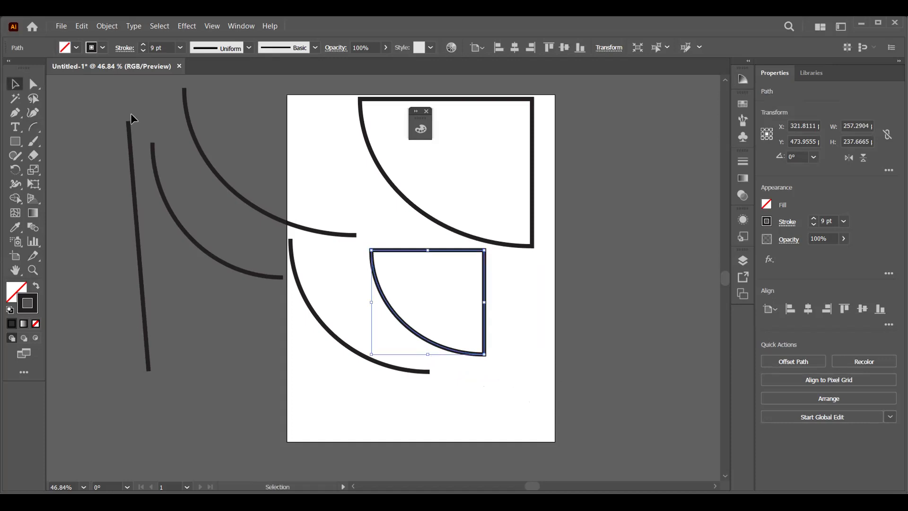
pyautogui.click(347, 183)
pyautogui.moveTo(305, 231); pyautogui.dragTo(242, 201)
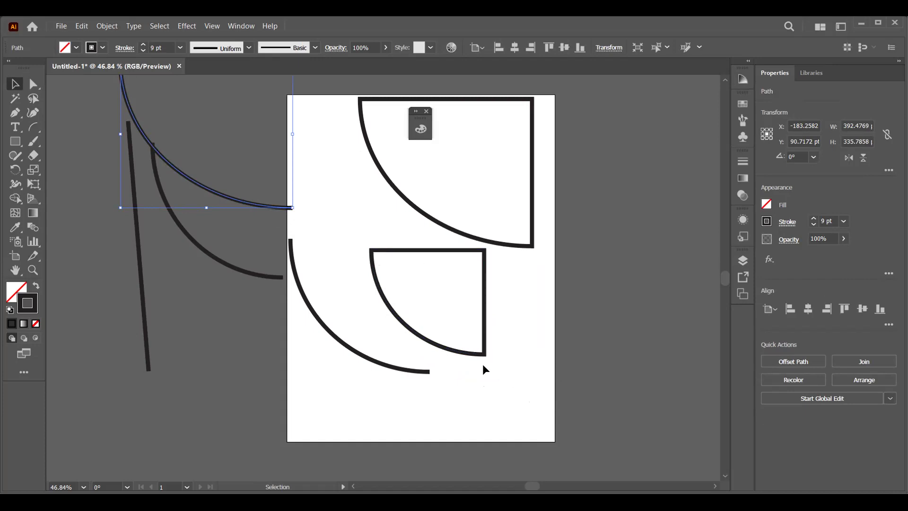
pyautogui.click(33, 127)
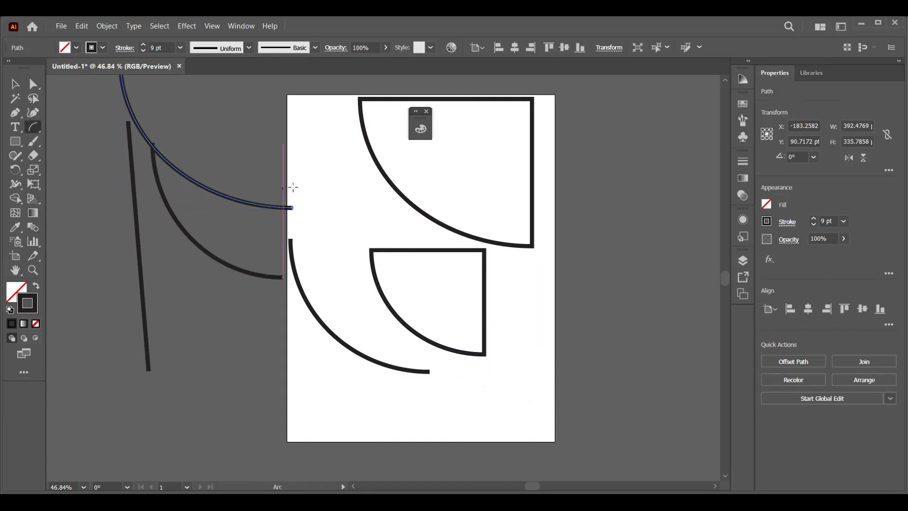
pyautogui.moveTo(290, 141); pyautogui.dragTo(360, 213)
pyautogui.press('x')
pyautogui.press('x')
pyautogui.press('x')
pyautogui.press('x')
pyautogui.press('x')
pyautogui.click(15, 84)
# Move the large arc and quarter-circle shape off the page to the left
pyautogui.moveTo(359, 254); pyautogui.dragTo(468, 384)
pyautogui.moveTo(436, 349); pyautogui.dragTo(197, 297)
pyautogui.click(364, 226)
# Place the concave arc shape mid-artboard and make a copy rotated 180°
pyautogui.moveTo(360, 213); pyautogui.dragTo(476, 348)
pyautogui.click(431, 365)
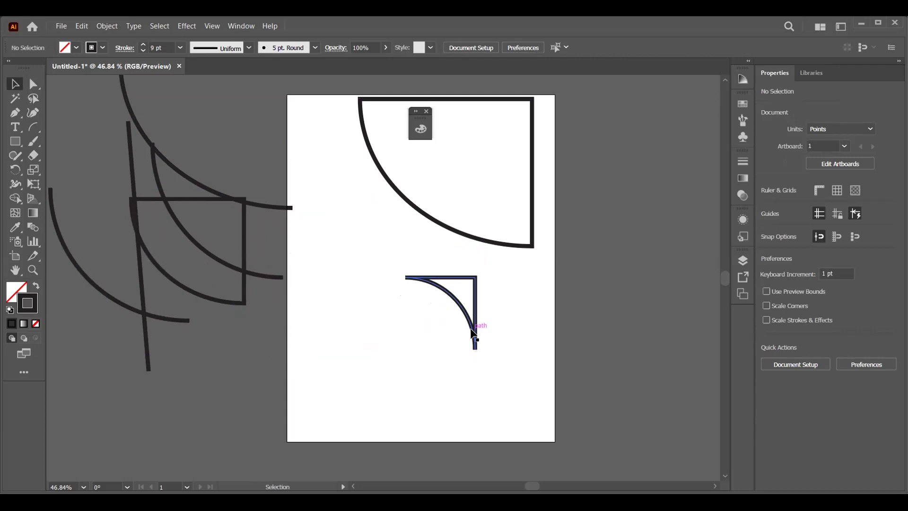
pyautogui.moveTo(472, 334); pyautogui.dragTo(419, 343)
pyautogui.moveTo(428, 284); pyautogui.dragTo(331, 411)
# Fit the rotated copy against the original to form a leaf square and move it up-left
pyautogui.click(377, 387)
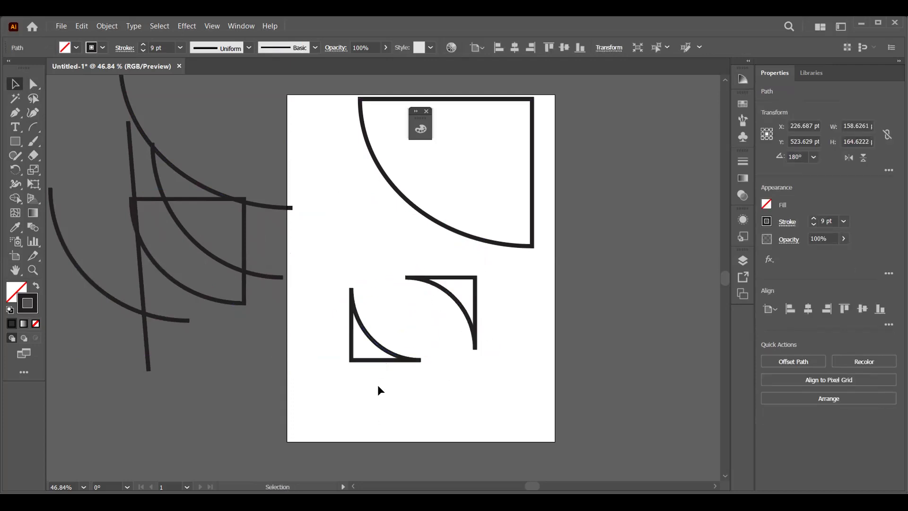
pyautogui.moveTo(349, 359); pyautogui.dragTo(406, 353)
pyautogui.click(449, 390)
pyautogui.moveTo(364, 254); pyautogui.dragTo(503, 377)
pyautogui.moveTo(471, 317); pyautogui.dragTo(373, 236)
pyautogui.click(421, 359)
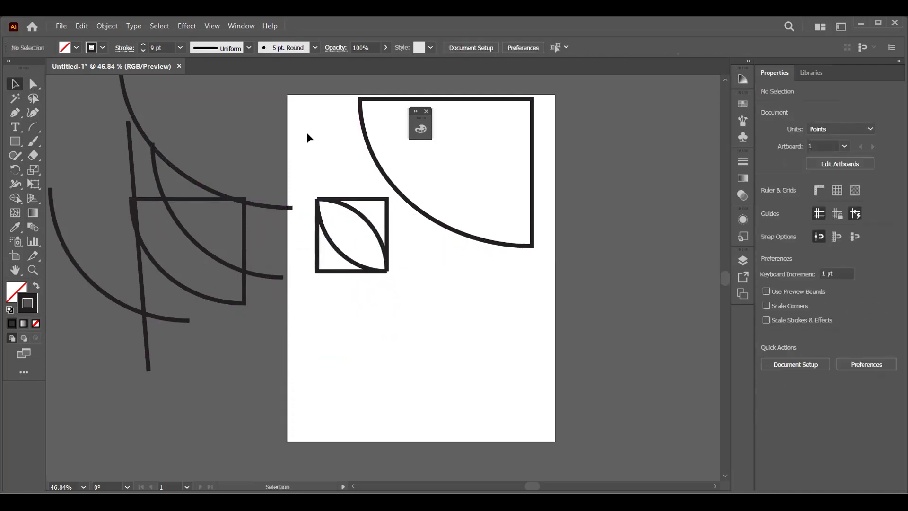
# Copy the leaf square diagonally corner to corner and group both squares
pyautogui.moveTo(364, 271); pyautogui.dragTo(384, 287)
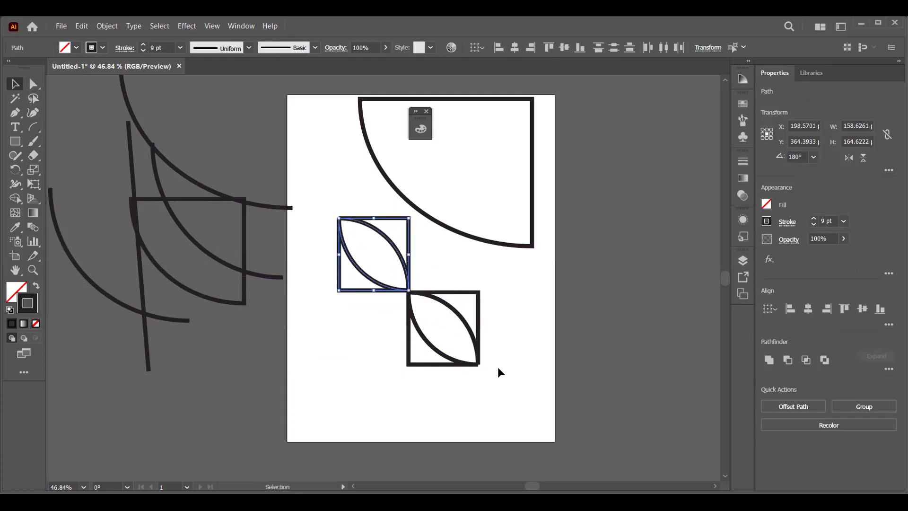
pyautogui.click(503, 382)
pyautogui.moveTo(503, 385); pyautogui.dragTo(342, 257)
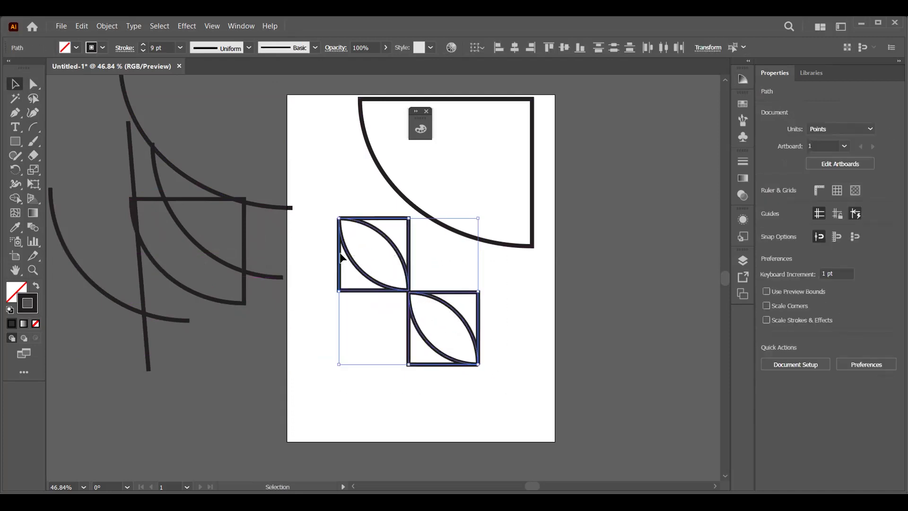
pyautogui.hotkey('ctrl', 'g')
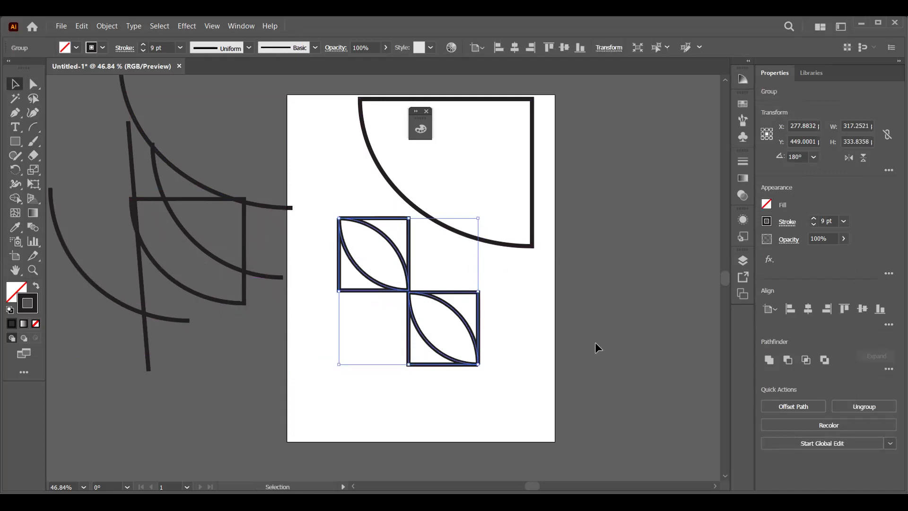
# Delete the large quarter-circle at the top of the artboard
pyautogui.click(533, 246)
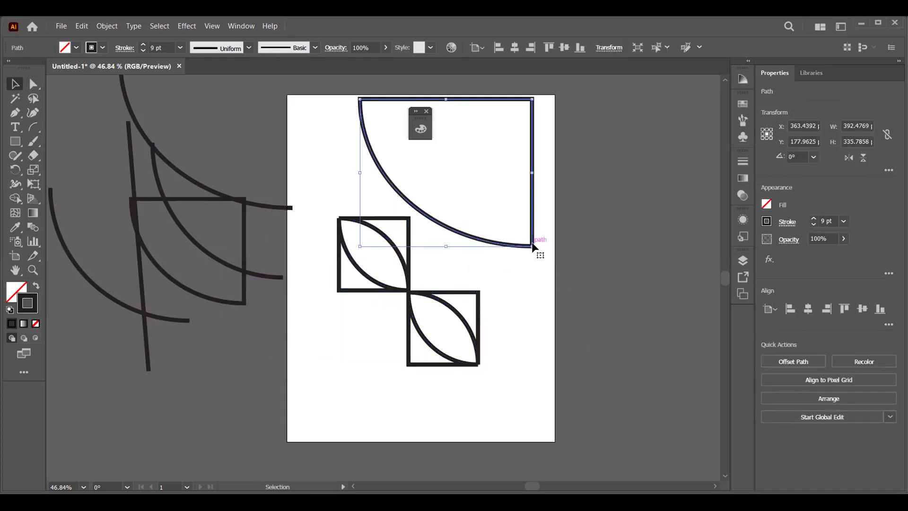
pyautogui.press('Delete')
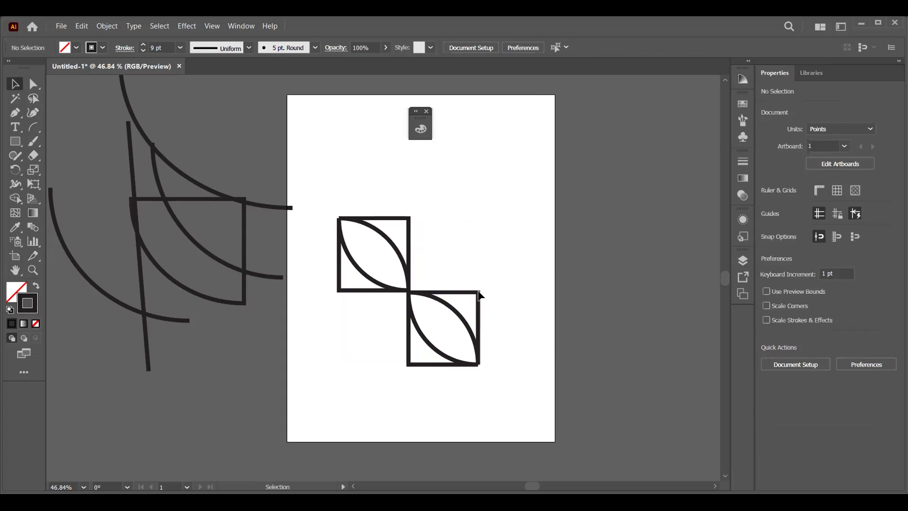
pyautogui.click(477, 293)
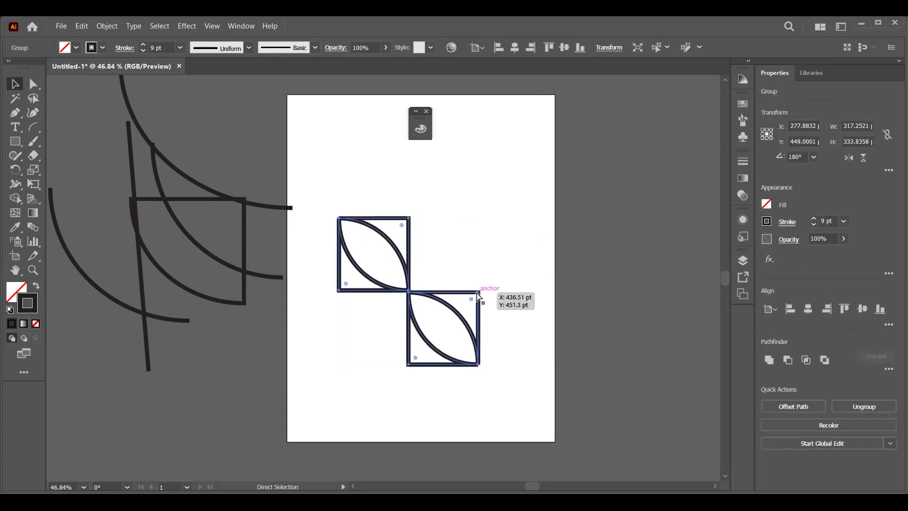
# Rotate a copy of the leaf-square group by 270° and nudge its squares into place
pyautogui.moveTo(479, 212); pyautogui.dragTo(524, 408)
pyautogui.click(537, 331)
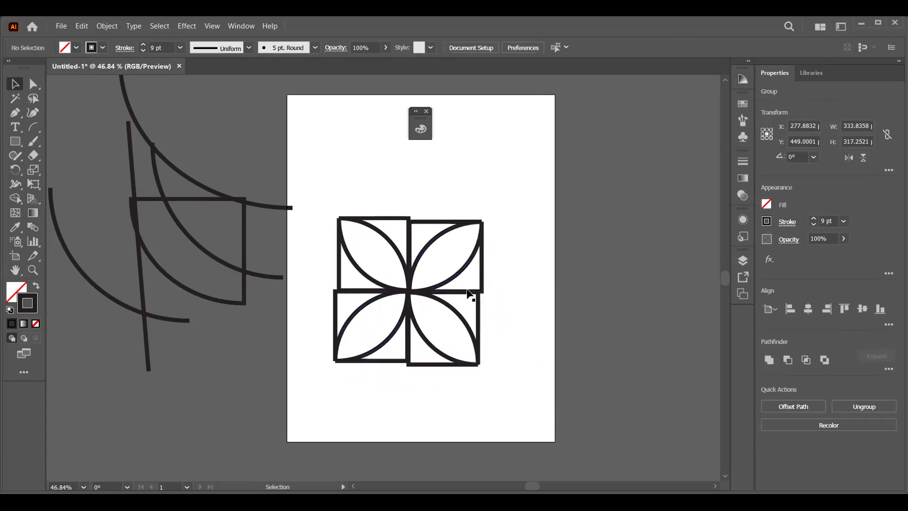
pyautogui.moveTo(480, 227)
pyautogui.mouseDown()
pyautogui.moveTo(513, 239)
pyautogui.moveTo(487, 235)
pyautogui.moveTo(477, 221)
pyautogui.moveTo(482, 237)
pyautogui.mouseUp()
pyautogui.click(495, 334)
pyautogui.moveTo(394, 358)
pyautogui.mouseDown()
pyautogui.moveTo(393, 374)
pyautogui.moveTo(400, 365)
pyautogui.mouseUp()
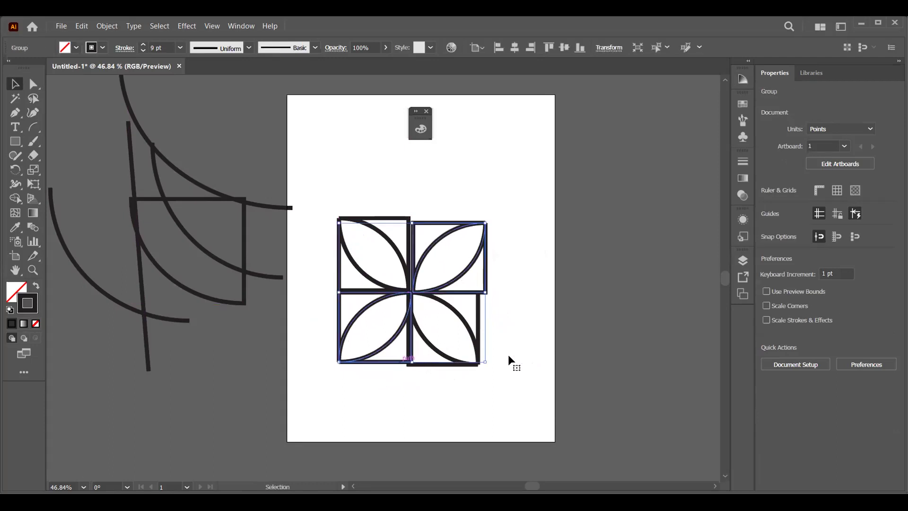
pyautogui.click(509, 355)
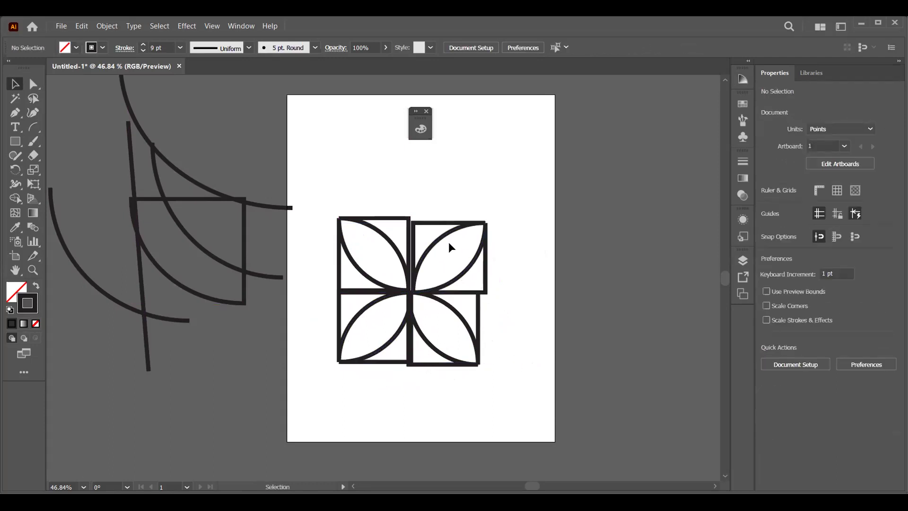
# Ungroup the top-right squares and align all four into a flush 2×2 block
pyautogui.click(431, 292)
pyautogui.rightClick(432, 292)
pyautogui.click(456, 184)
pyautogui.moveTo(497, 204); pyautogui.dragTo(461, 271)
pyautogui.click(502, 288)
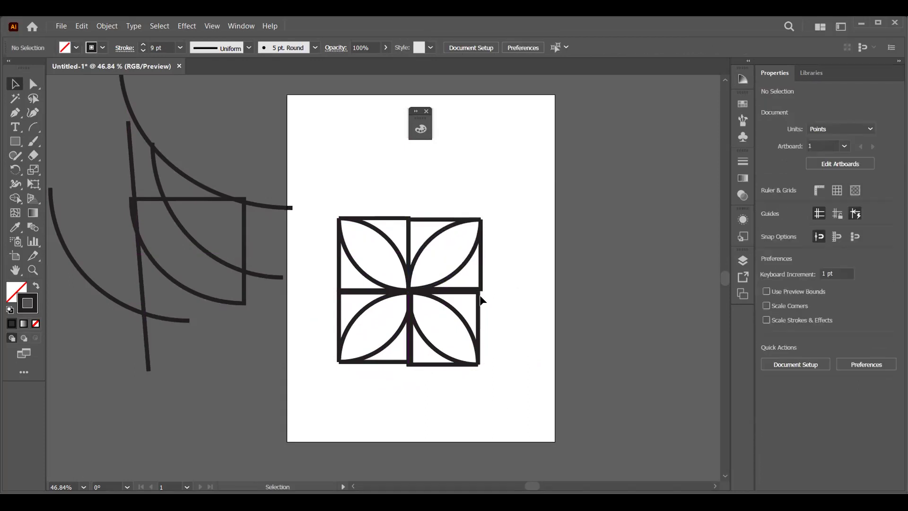
pyautogui.moveTo(481, 301); pyautogui.dragTo(481, 302)
pyautogui.click(485, 359)
pyautogui.scroll(1, 473, 346)
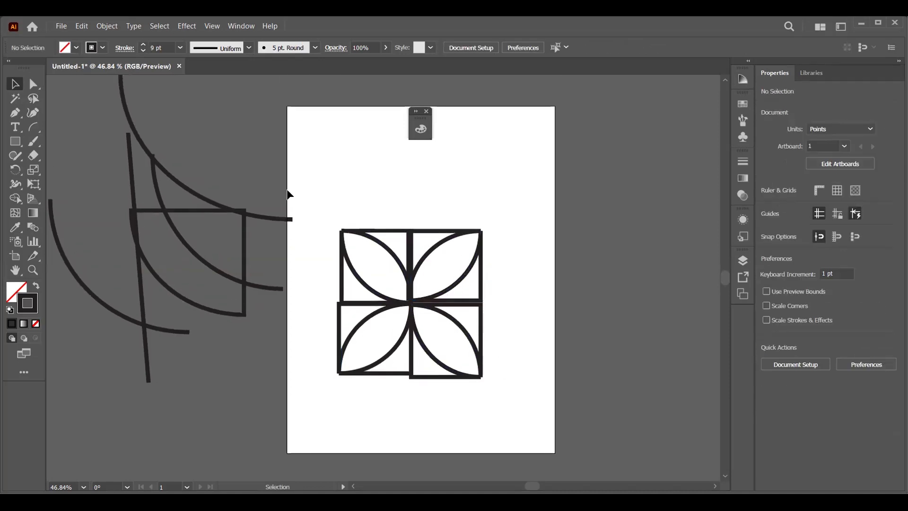
pyautogui.moveTo(288, 194); pyautogui.dragTo(506, 442)
pyautogui.click(493, 323)
# Draw a circle about 113 pt across over the tile's centre with the Ellipse tool
pyautogui.click(11, 143)
pyautogui.moveTo(13, 147); pyautogui.dragTo(56, 171)
pyautogui.moveTo(409, 301); pyautogui.dragTo(434, 316)
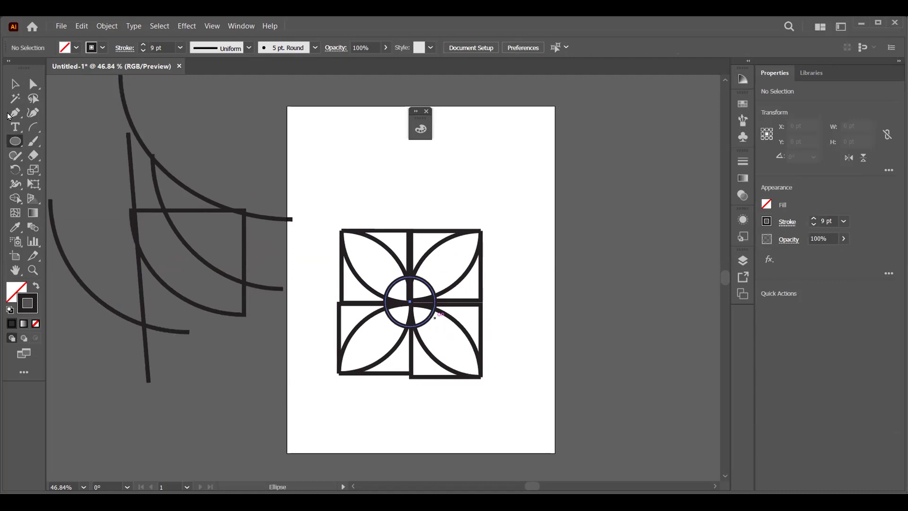
# Move the whole four-petal tile with its circle just past the artboard's right edge
pyautogui.click(13, 88)
pyautogui.click(364, 258)
pyautogui.moveTo(312, 154); pyautogui.dragTo(626, 201)
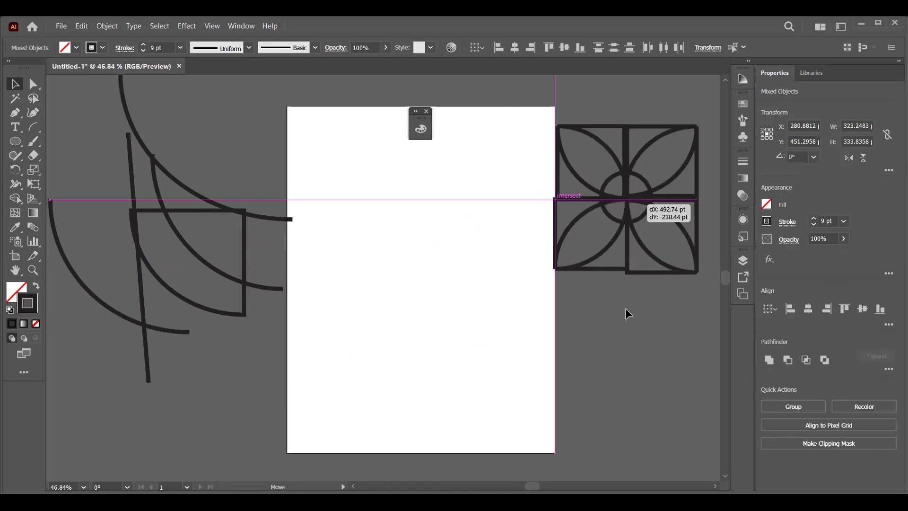
pyautogui.moveTo(625, 308); pyautogui.dragTo(625, 307)
pyautogui.click(36, 125)
pyautogui.moveTo(39, 122); pyautogui.dragTo(115, 153)
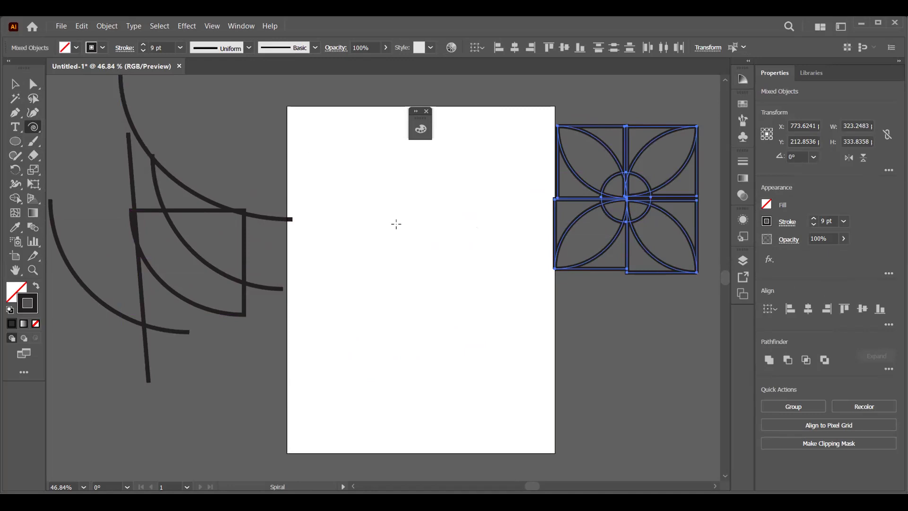
# Draw a spiral mid-artboard, then create another using the second, opposite-wound style
pyautogui.moveTo(397, 224); pyautogui.dragTo(476, 201)
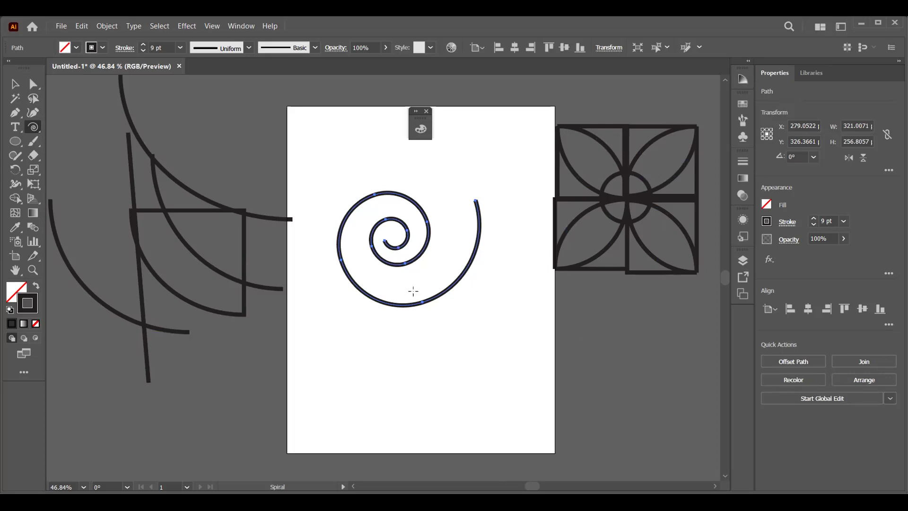
pyautogui.click(431, 178)
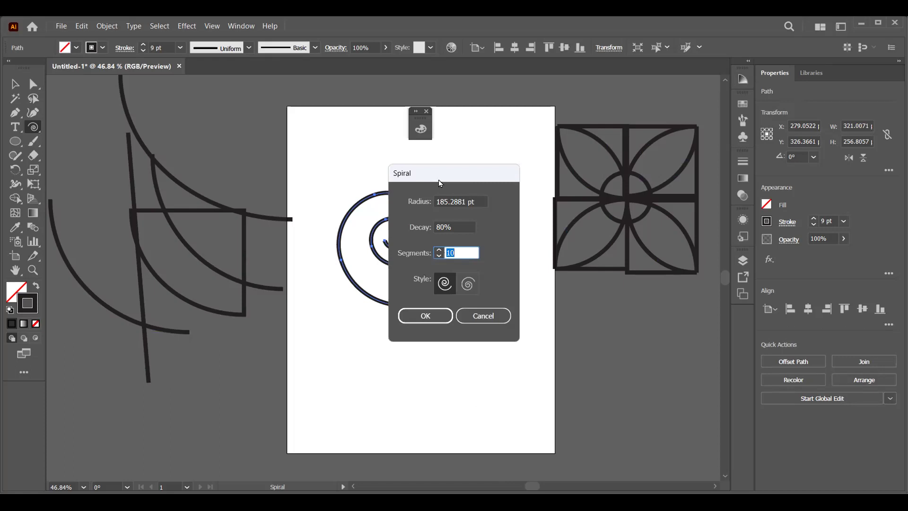
pyautogui.moveTo(440, 178); pyautogui.dragTo(318, 152)
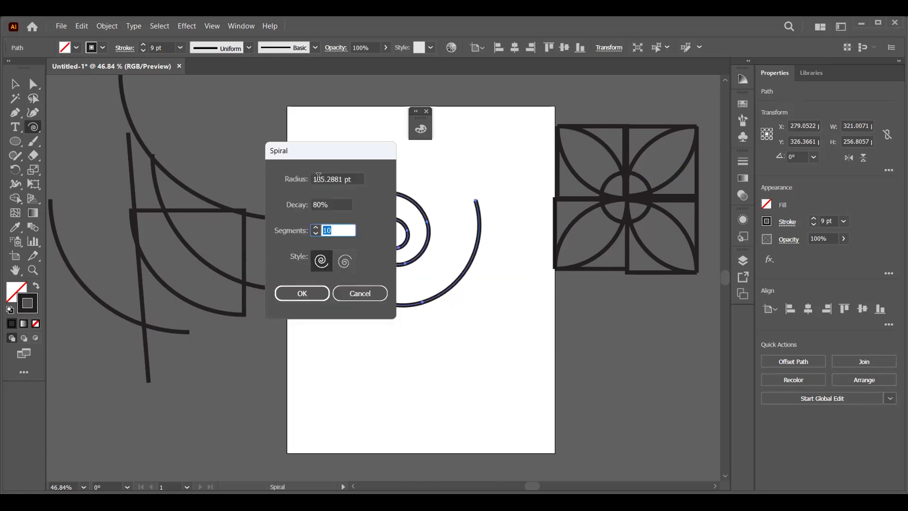
pyautogui.click(341, 176)
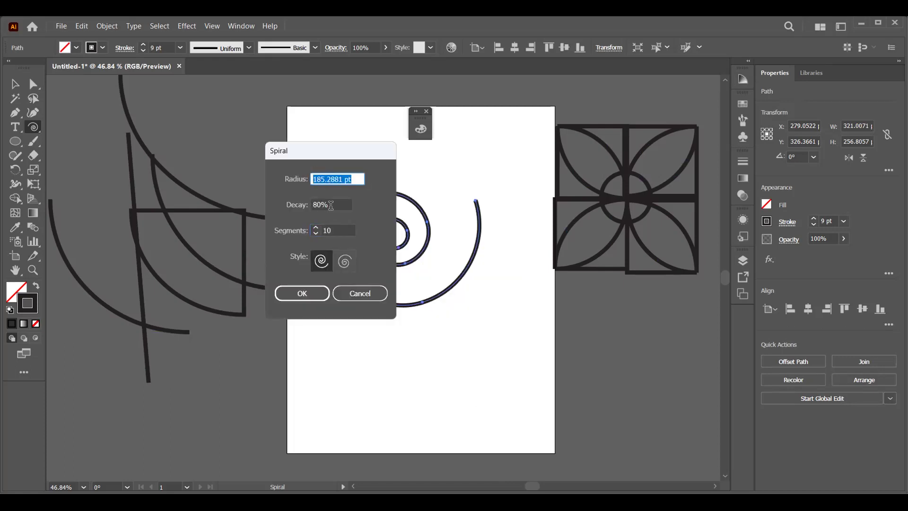
pyautogui.moveTo(331, 205); pyautogui.dragTo(314, 205)
pyautogui.click(334, 231)
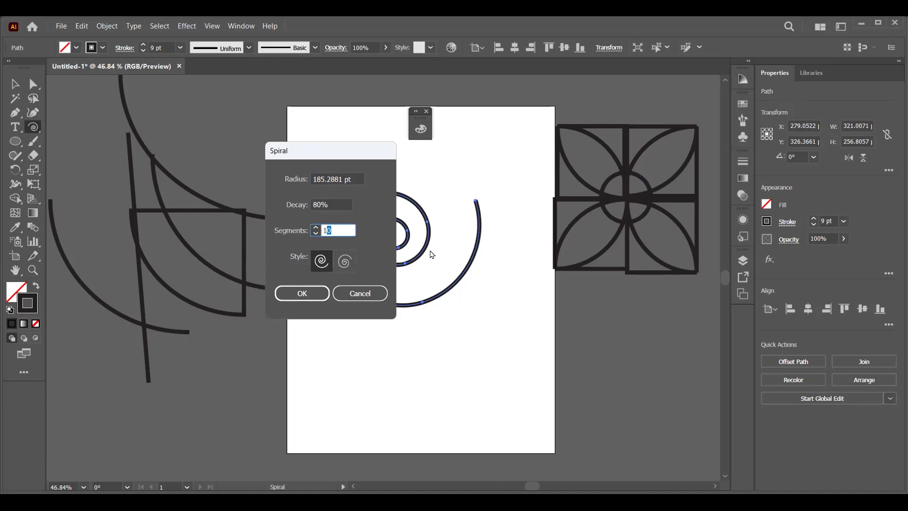
pyautogui.click(344, 264)
pyautogui.click(344, 264)
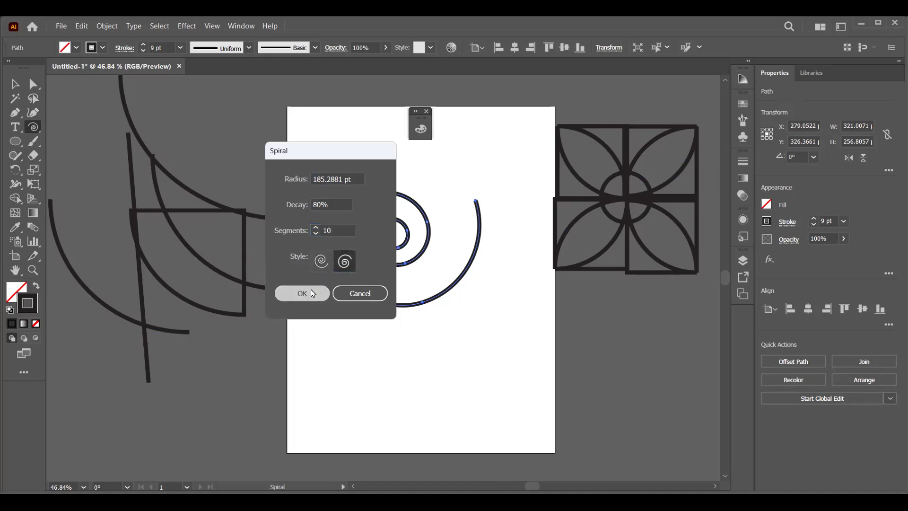
pyautogui.click(313, 294)
# Move the lower and upper spirals down and left so they interlock across the artboard
pyautogui.press('v')
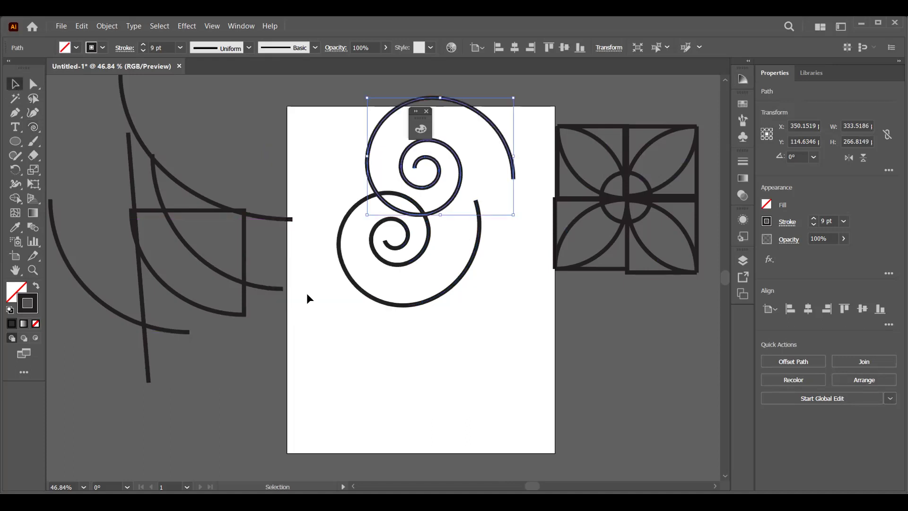
pyautogui.click(373, 360)
pyautogui.moveTo(392, 307); pyautogui.dragTo(358, 378)
pyautogui.click(492, 234)
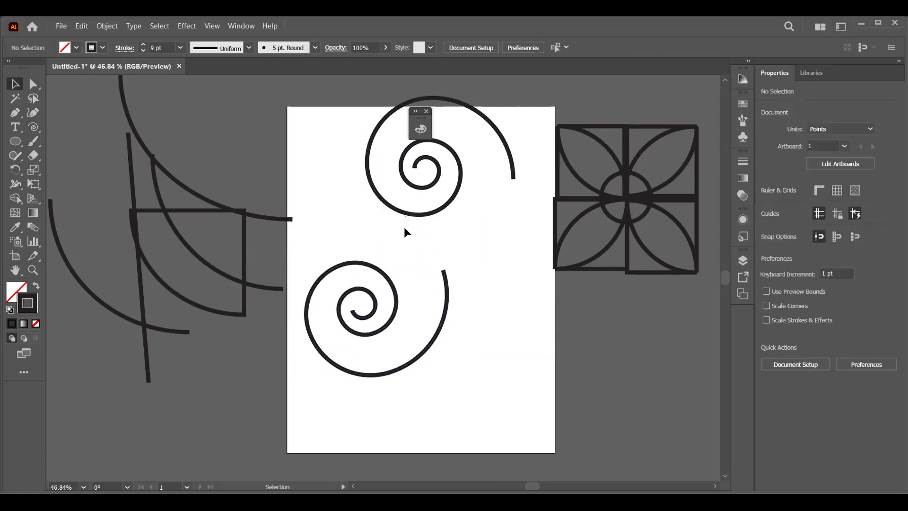
pyautogui.moveTo(398, 223); pyautogui.dragTo(384, 271)
pyautogui.click(487, 362)
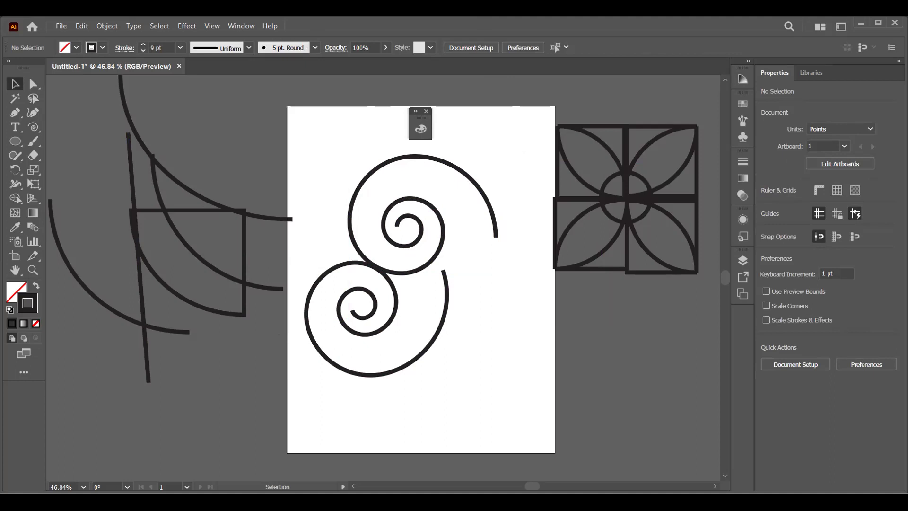
pyautogui.click(33, 127)
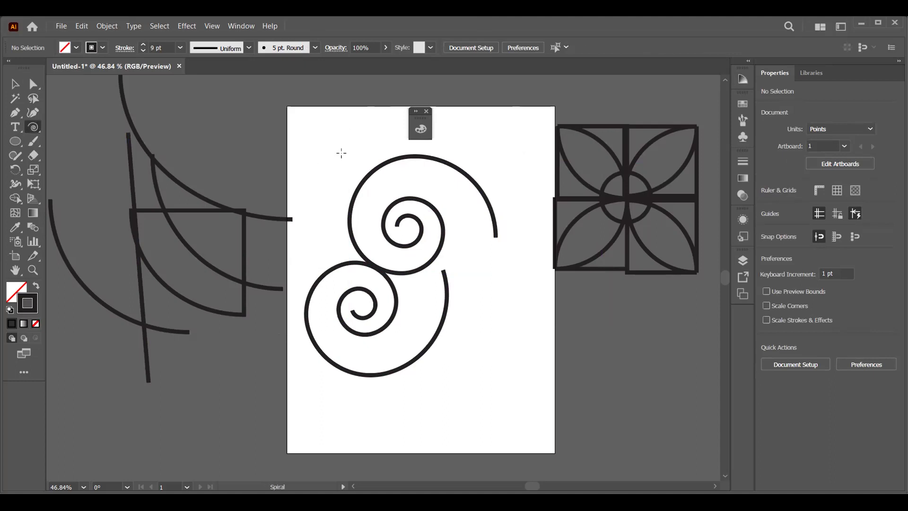
pyautogui.click(345, 151)
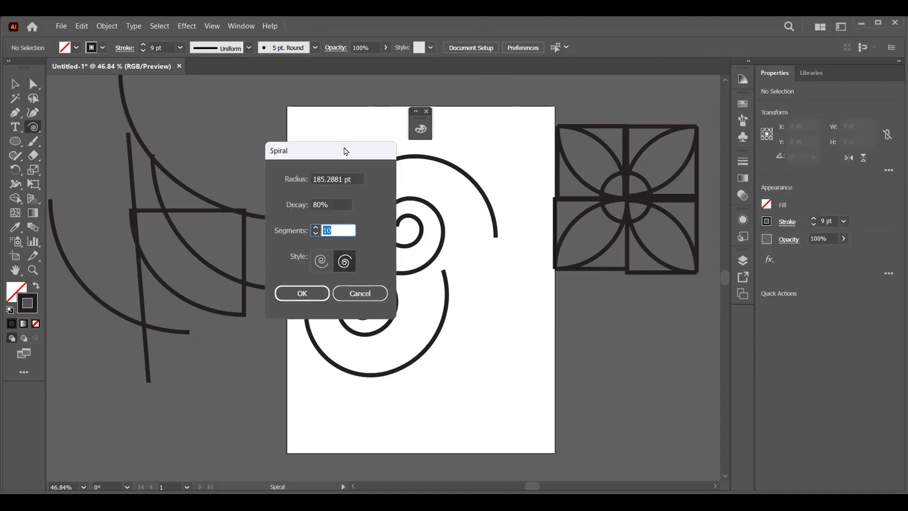
pyautogui.moveTo(345, 151); pyautogui.dragTo(288, 102)
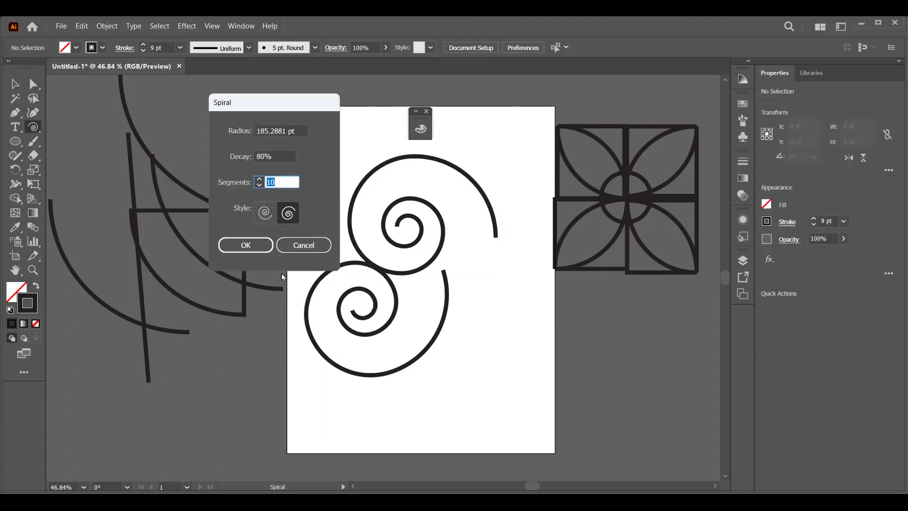
pyautogui.click(285, 181)
pyautogui.click(284, 156)
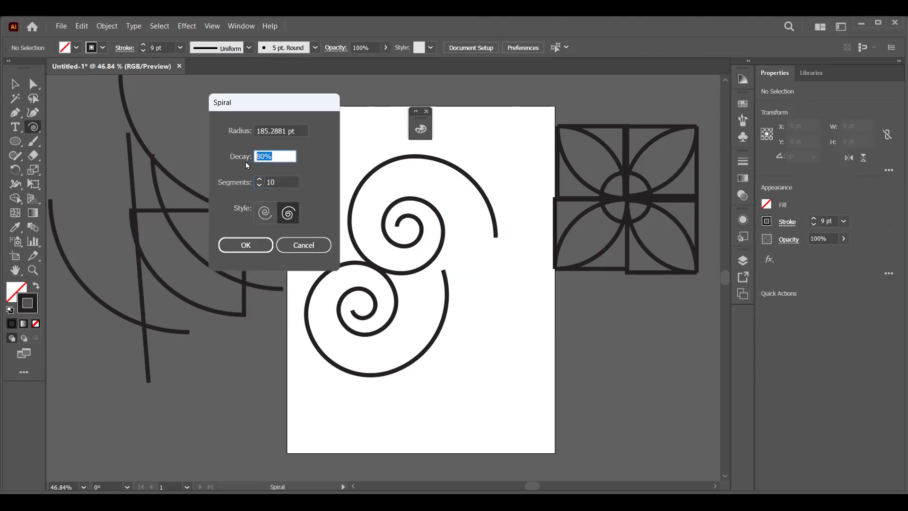
pyautogui.click(247, 190)
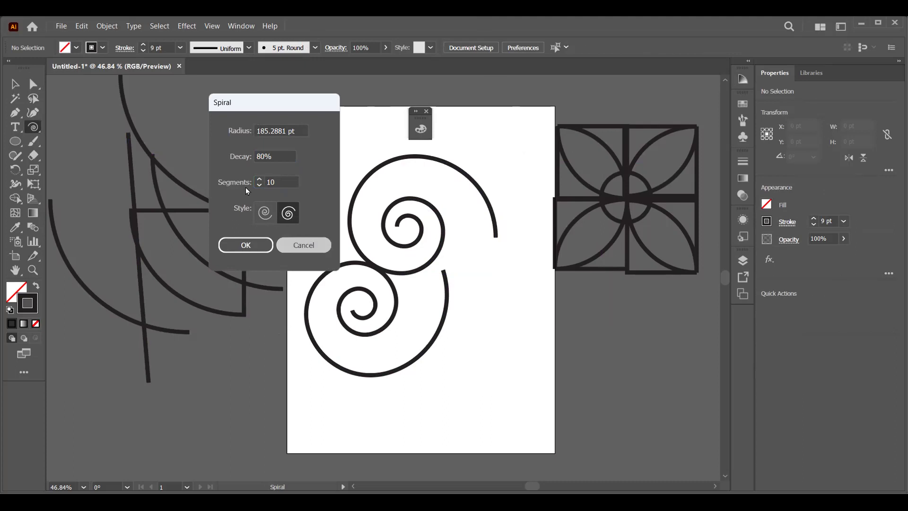
pyautogui.press('Escape')
pyautogui.press('v')
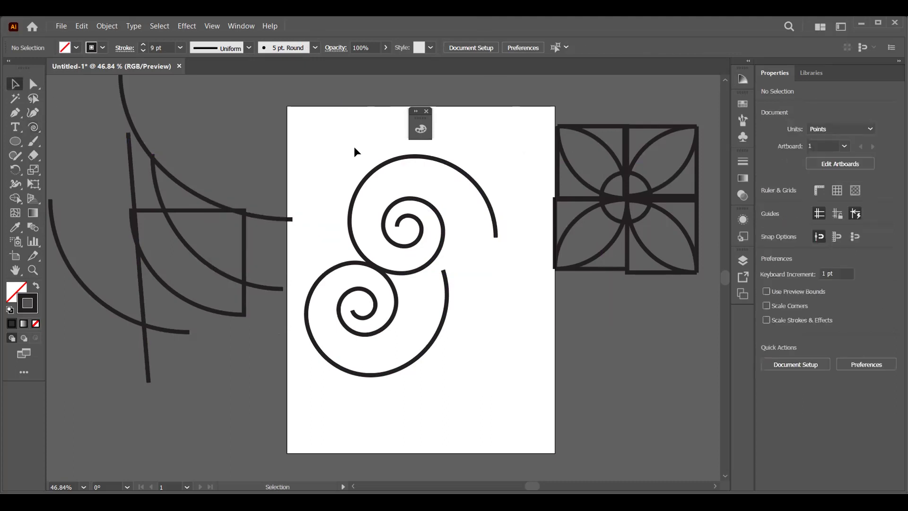
pyautogui.click(399, 205)
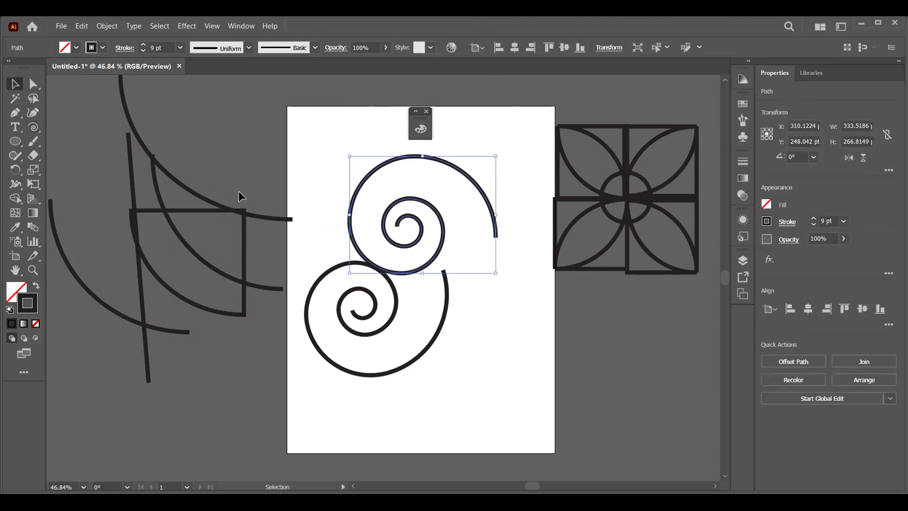
# Zoom in on the upper spiral and select its anchor points with Direct Selection
pyautogui.hotkey('ctrl', 'space')
pyautogui.moveTo(418, 190); pyautogui.dragTo(499, 264)
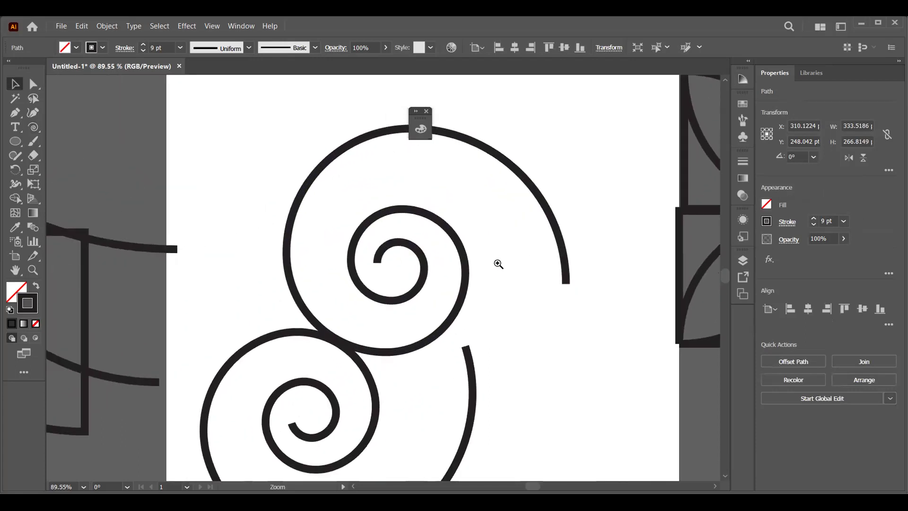
pyautogui.hscroll(5, 326, 257)
pyautogui.click(154, 134)
pyautogui.press('a')
pyautogui.moveTo(118, 97); pyautogui.dragTo(223, 194)
# Bring up Spiral options: Radius 185.2881 pt, Decay 80%, Segments 10, second style
pyautogui.click(16, 83)
pyautogui.click(33, 85)
pyautogui.click(33, 128)
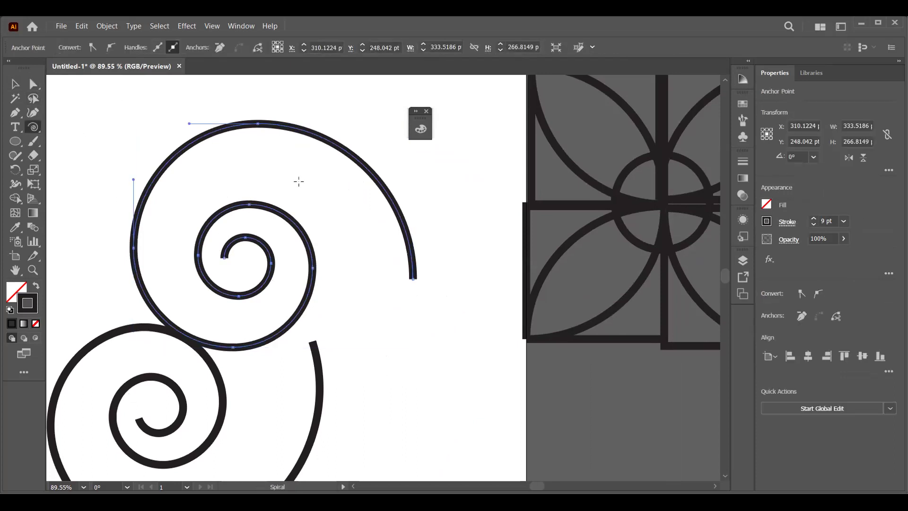
pyautogui.click(240, 112)
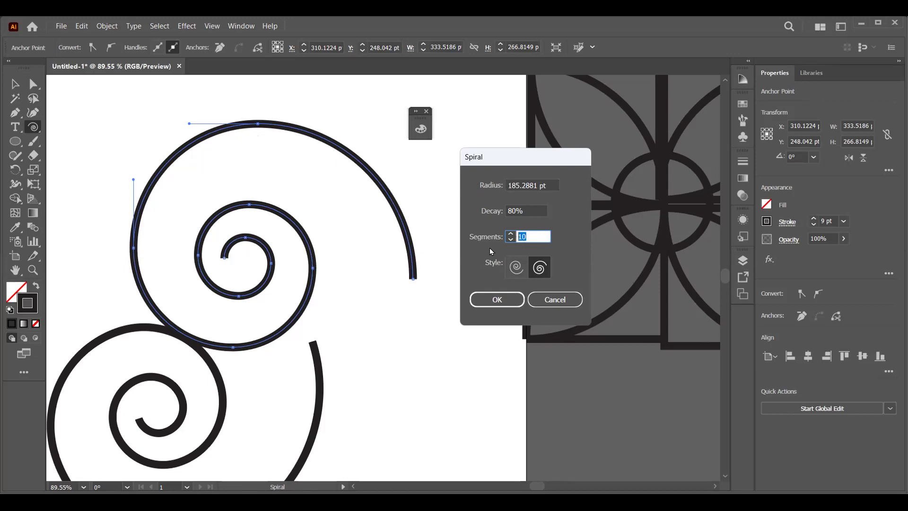
# Keep Decay 80% and Segments 10 and place a third matching spiral at the top right
pyautogui.click(531, 236)
pyautogui.moveTo(510, 161); pyautogui.dragTo(516, 140)
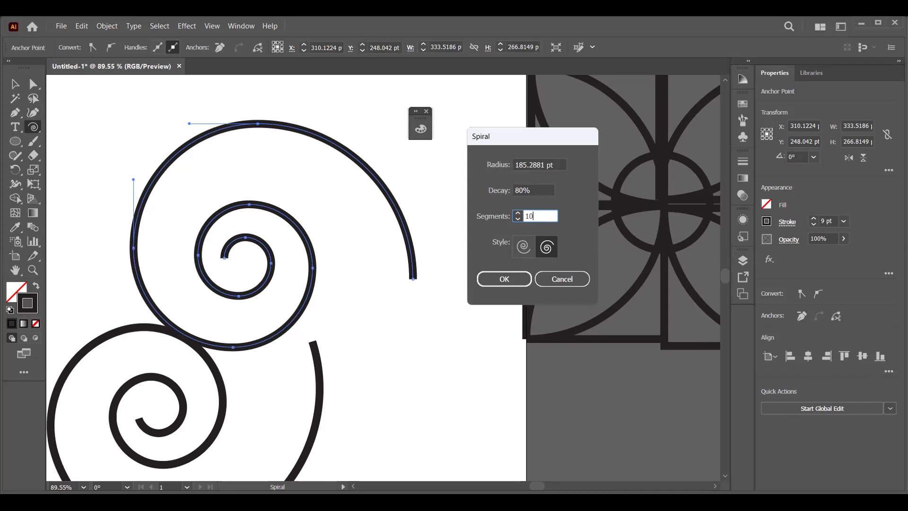
pyautogui.click(538, 189)
pyautogui.click(540, 185)
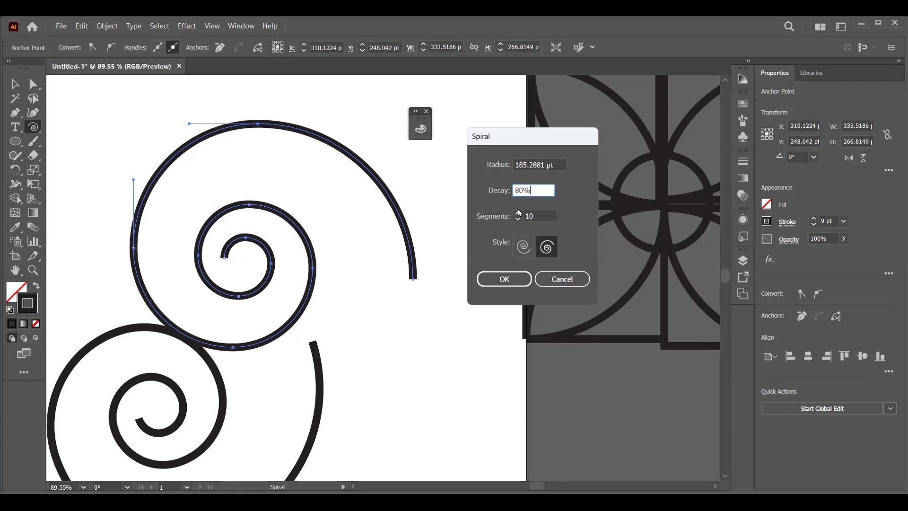
pyautogui.moveTo(539, 189); pyautogui.dragTo(515, 191)
pyautogui.click(513, 192)
pyautogui.hotkey('ctrl', 'a')
pyautogui.click(528, 190)
pyautogui.press('Tab')
pyautogui.hotkey('shift', 'Tab')
pyautogui.press('Tab')
pyautogui.click(514, 283)
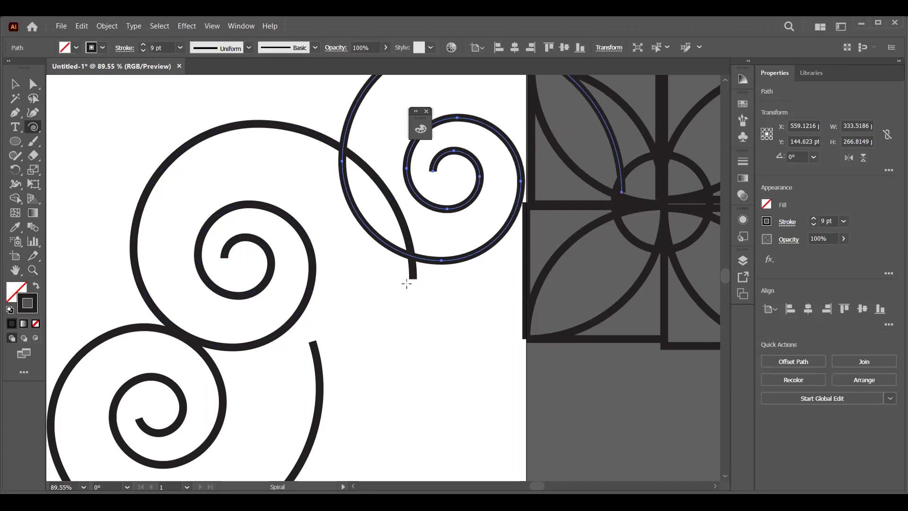
# Move the third spiral below the flower tile and delete it
pyautogui.click(15, 84)
pyautogui.moveTo(531, 331); pyautogui.dragTo(431, 263)
pyautogui.moveTo(548, 412); pyautogui.dragTo(463, 296)
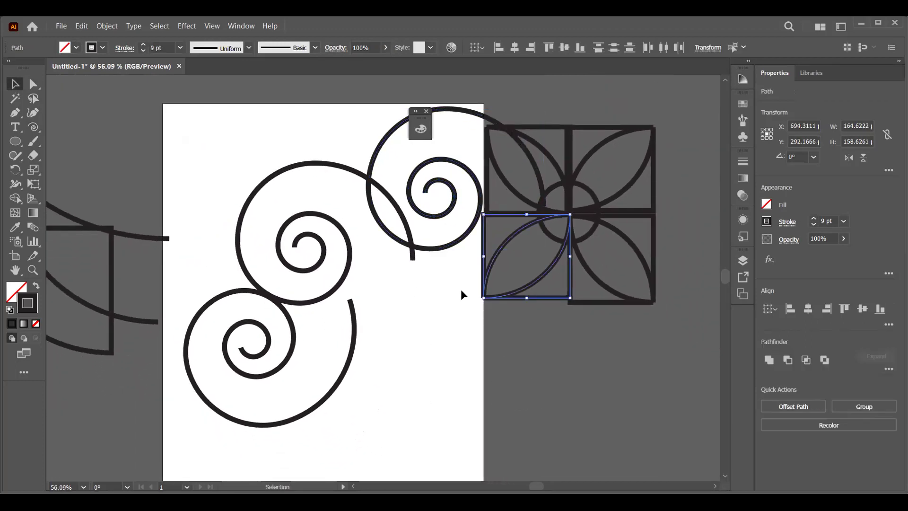
pyautogui.click(461, 290)
pyautogui.moveTo(440, 217); pyautogui.dragTo(603, 413)
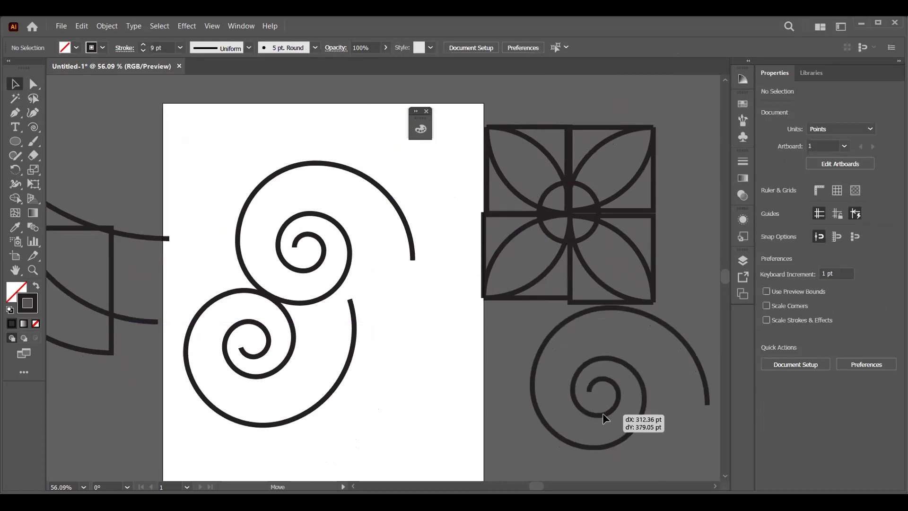
pyautogui.moveTo(545, 389); pyautogui.dragTo(523, 342)
pyautogui.click(489, 323)
pyautogui.click(564, 398)
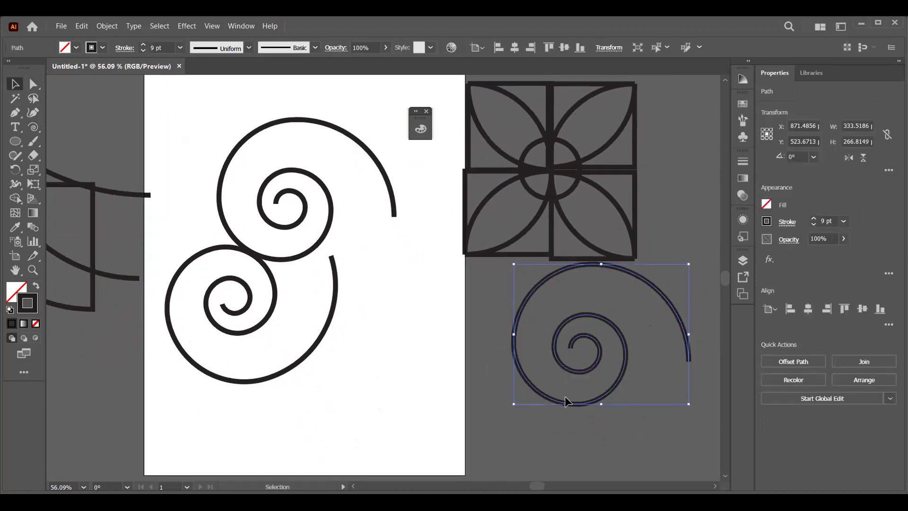
pyautogui.press('Delete')
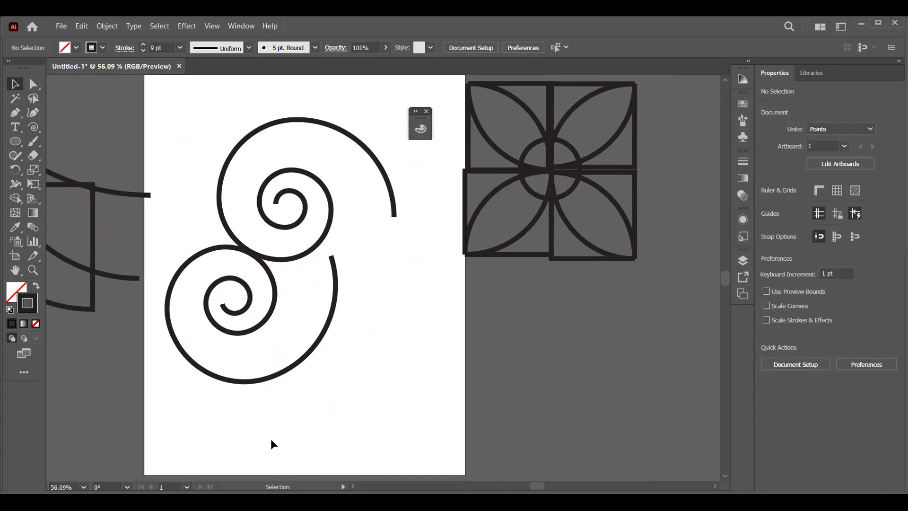
# Close the small floating panel, then select both remaining spirals and delete them
pyautogui.moveTo(259, 227); pyautogui.dragTo(300, 215)
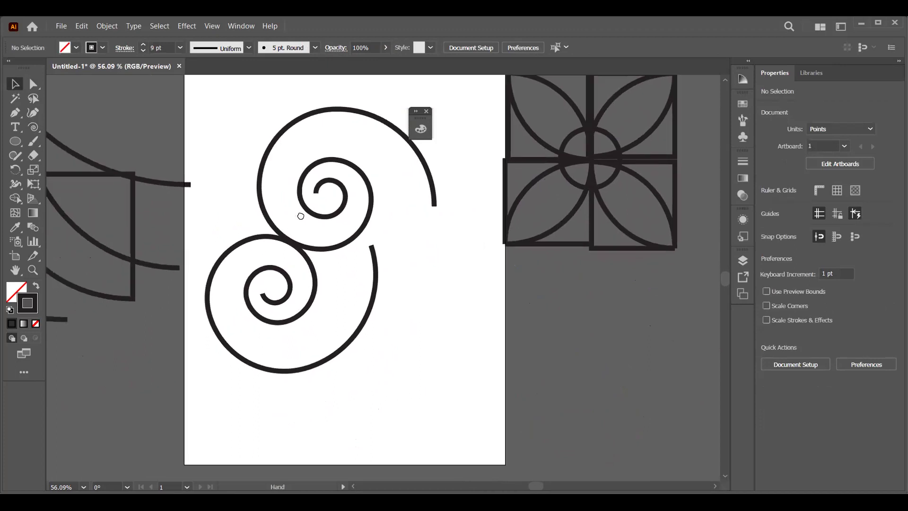
pyautogui.click(426, 113)
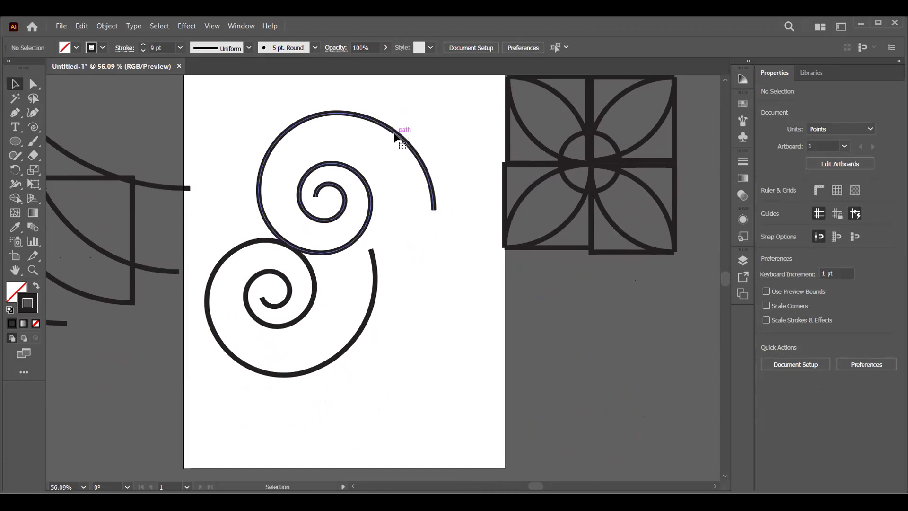
pyautogui.moveTo(216, 123); pyautogui.dragTo(395, 374)
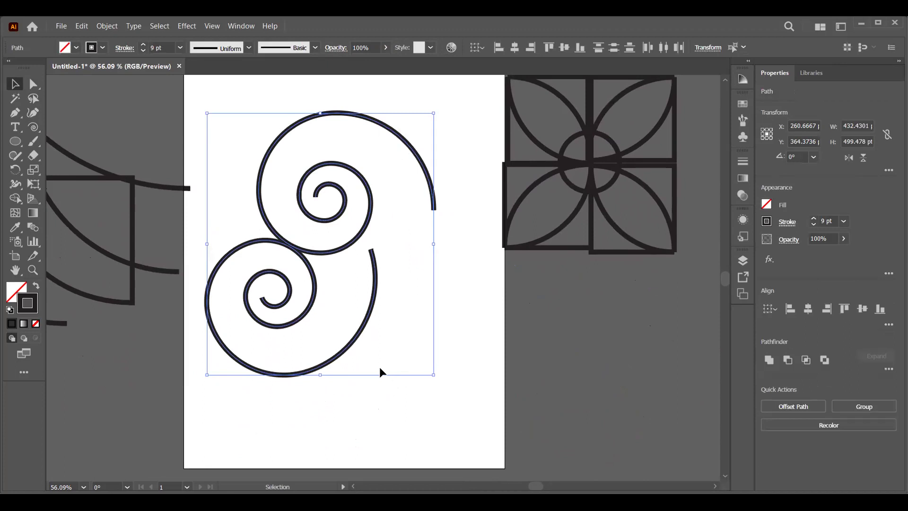
pyautogui.press('Delete')
# Choose the Rectangular Grid Tool and bring up its options: 100 pt square, 5 dividers each way
pyautogui.click(33, 127)
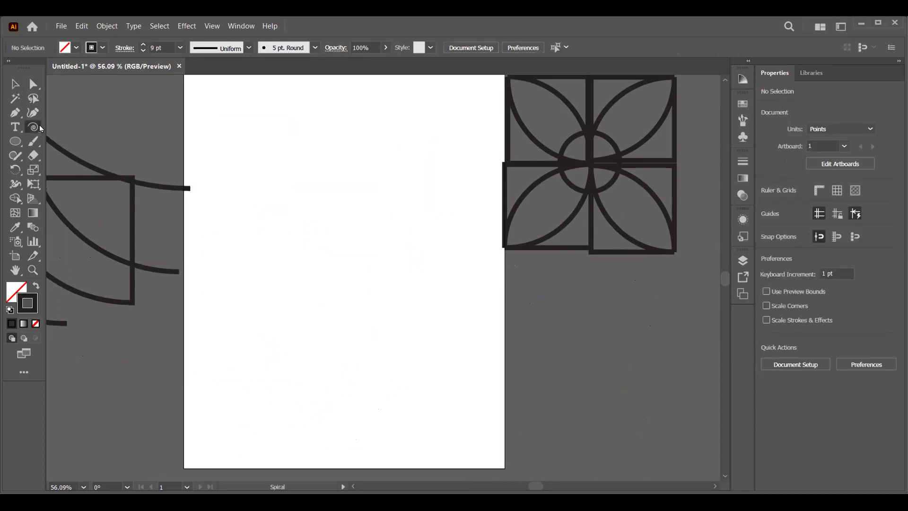
pyautogui.moveTo(33, 127); pyautogui.dragTo(105, 172)
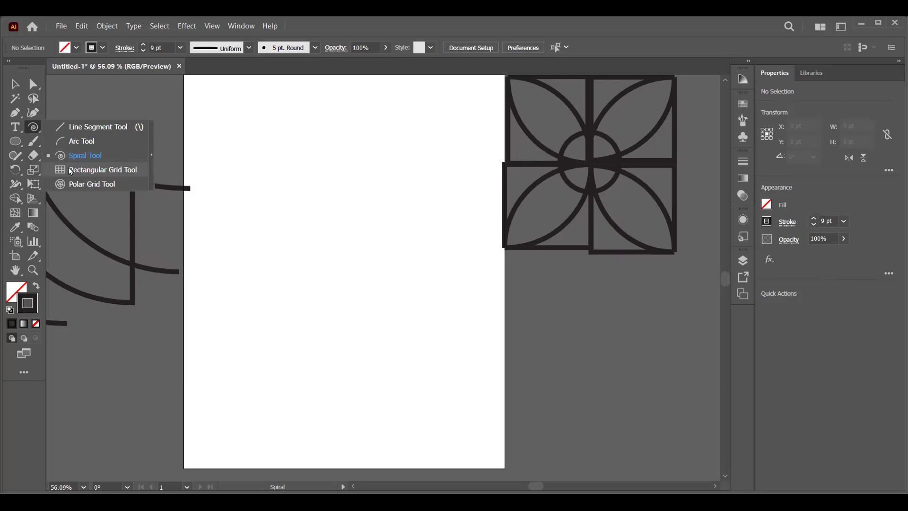
pyautogui.click(106, 172)
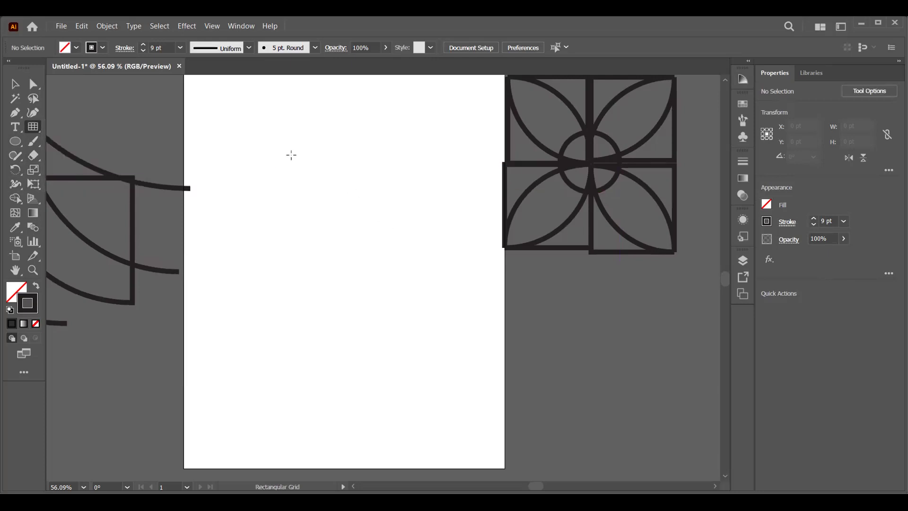
pyautogui.click(305, 167)
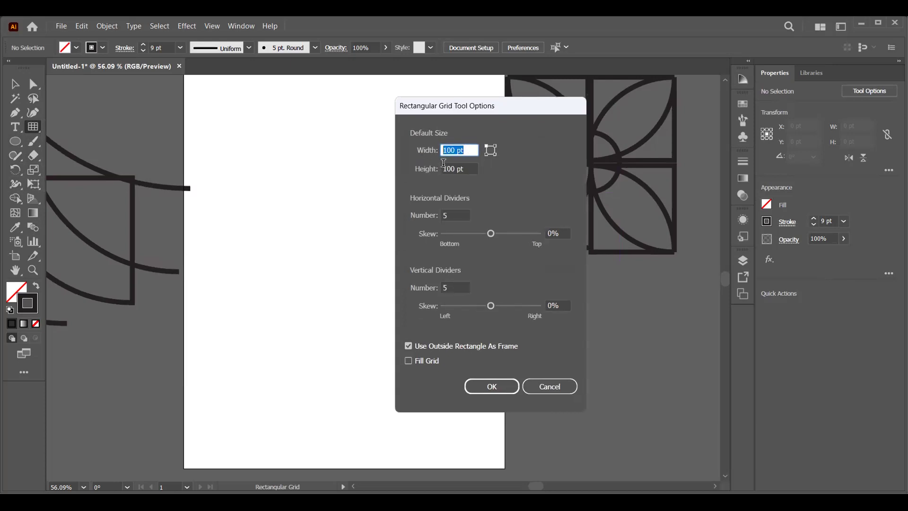
# Set 5 horizontal and 5 vertical dividers and create the 100 pt grid
pyautogui.moveTo(463, 169); pyautogui.dragTo(445, 169)
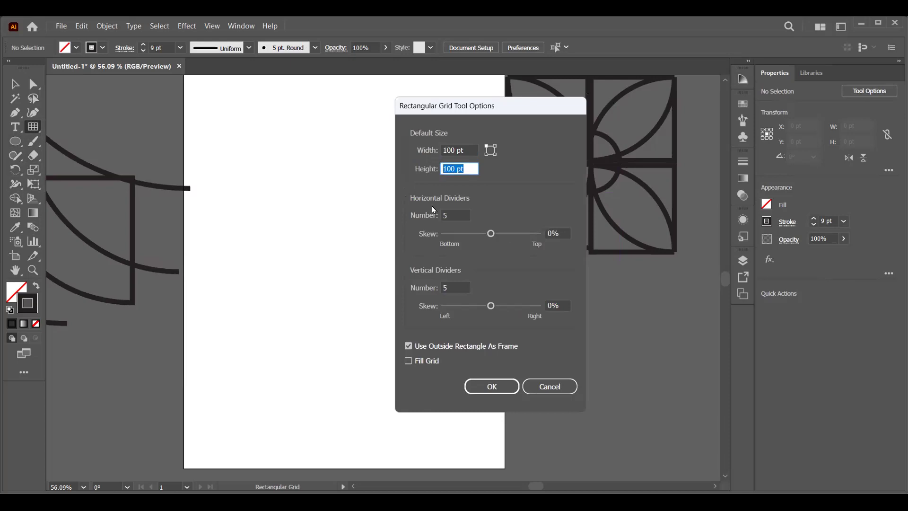
pyautogui.click(446, 215)
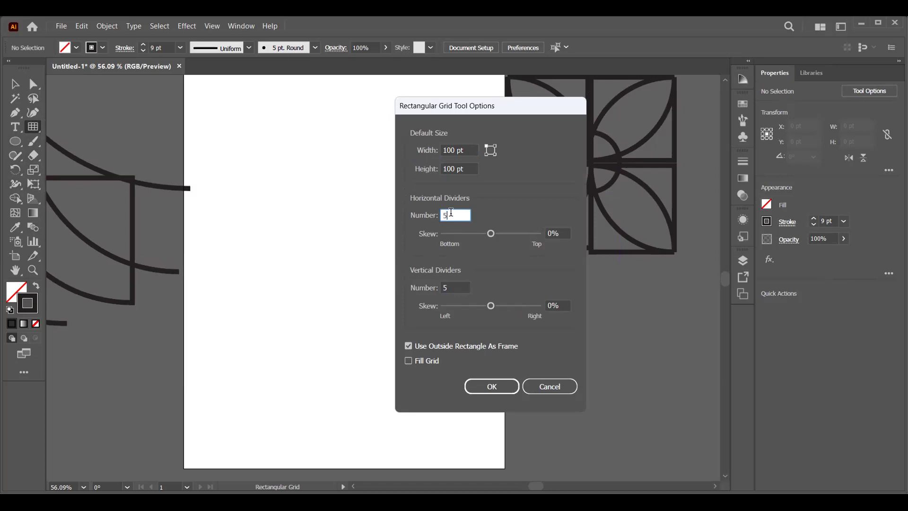
pyautogui.doubleClick(433, 216)
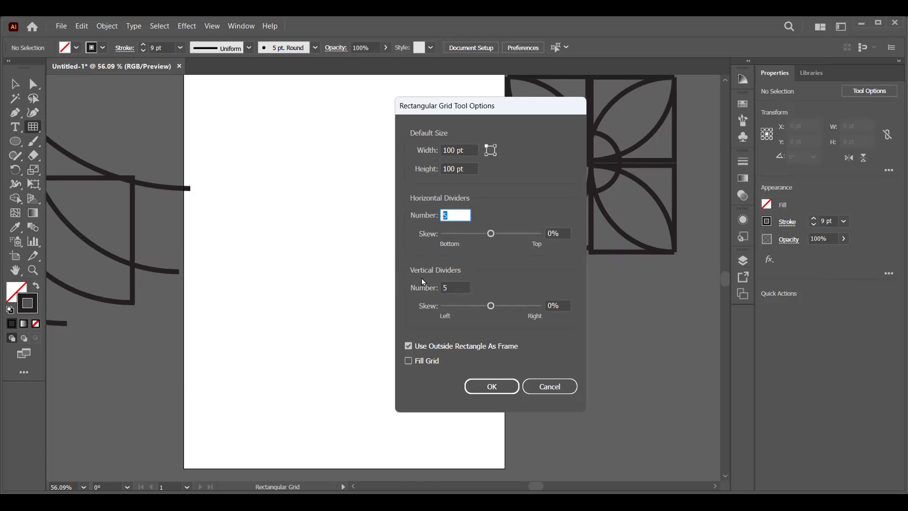
pyautogui.click(454, 286)
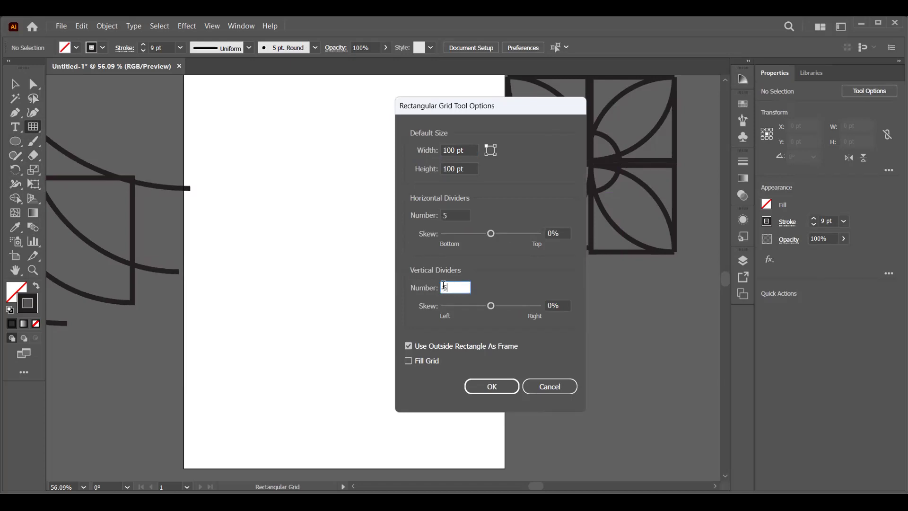
pyautogui.doubleClick(421, 290)
pyautogui.write('5')
pyautogui.click(486, 388)
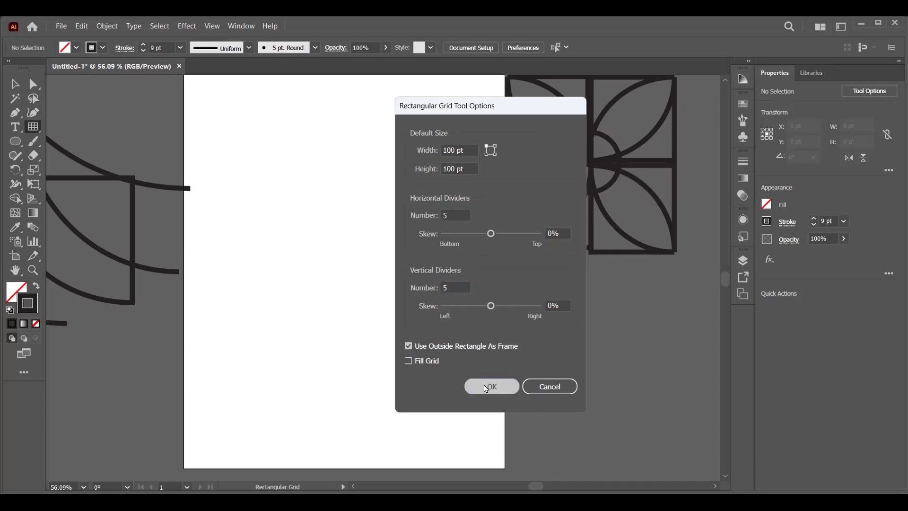
# Scale the grid up from its corner to about 375 pt square
pyautogui.click(15, 84)
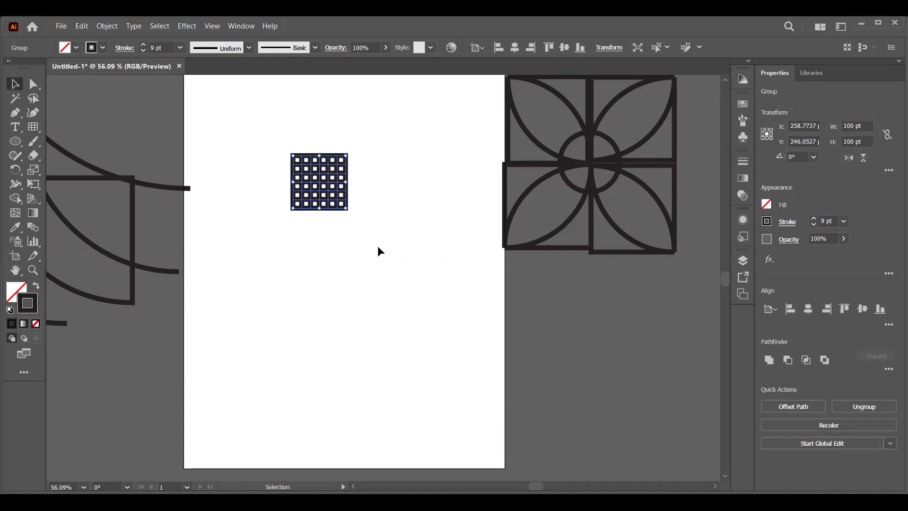
pyautogui.moveTo(347, 205); pyautogui.dragTo(420, 281)
pyautogui.click(285, 345)
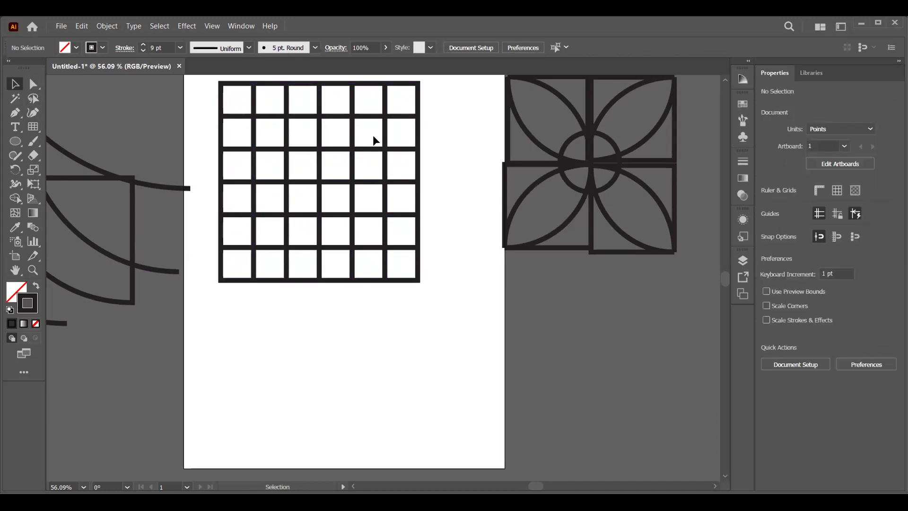
pyautogui.moveTo(406, 132); pyautogui.dragTo(241, 130)
pyautogui.click(240, 129)
pyautogui.click(33, 129)
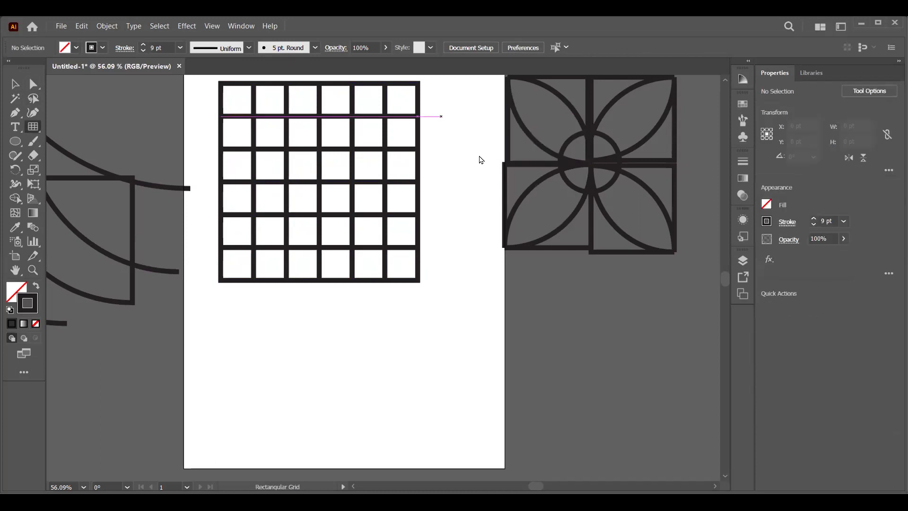
pyautogui.click(480, 160)
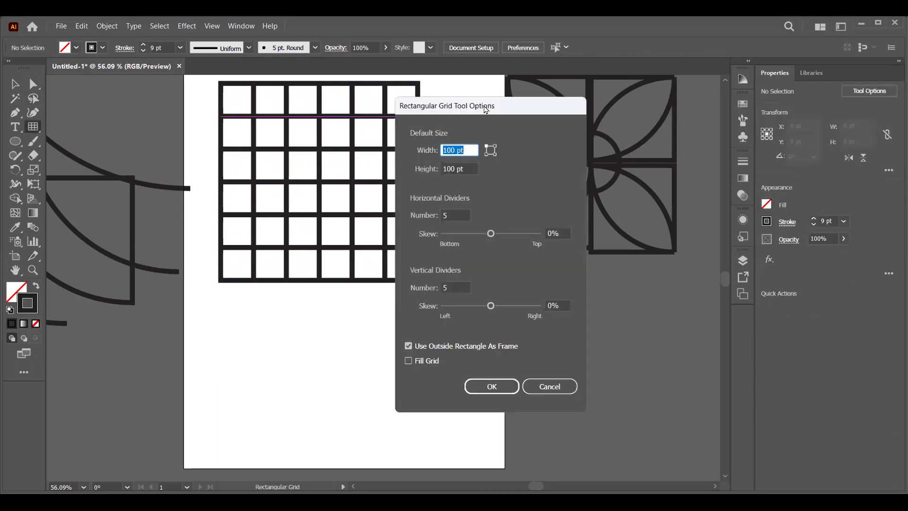
pyautogui.moveTo(485, 108); pyautogui.dragTo(577, 99)
pyautogui.press('Tab')
pyautogui.press('Tab')
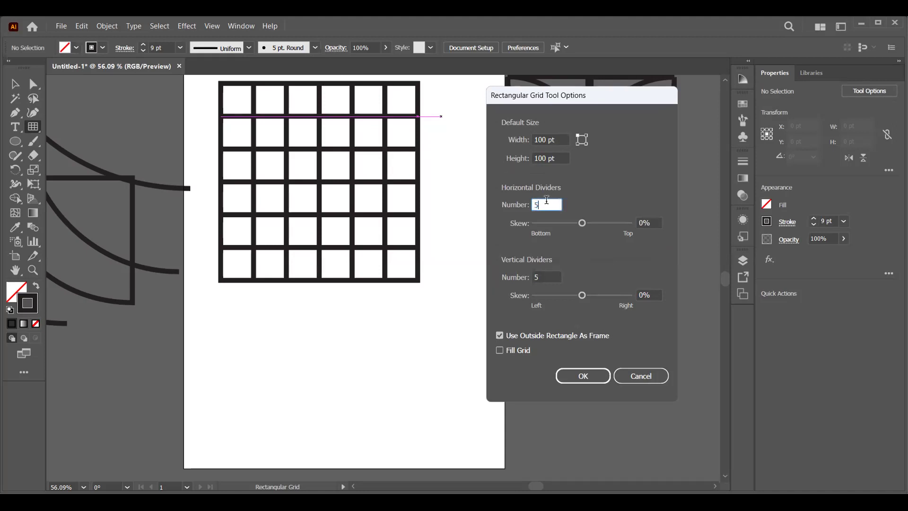
pyautogui.click(546, 273)
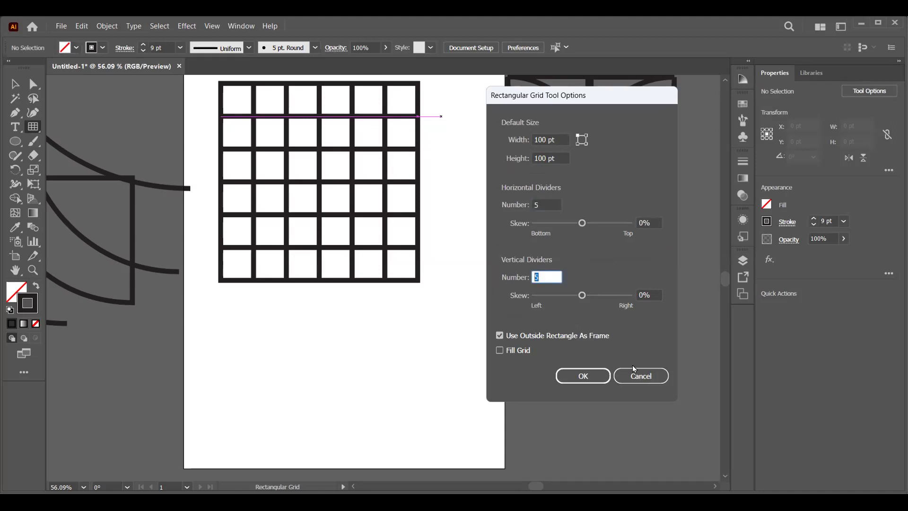
pyautogui.press('Escape')
pyautogui.click(15, 143)
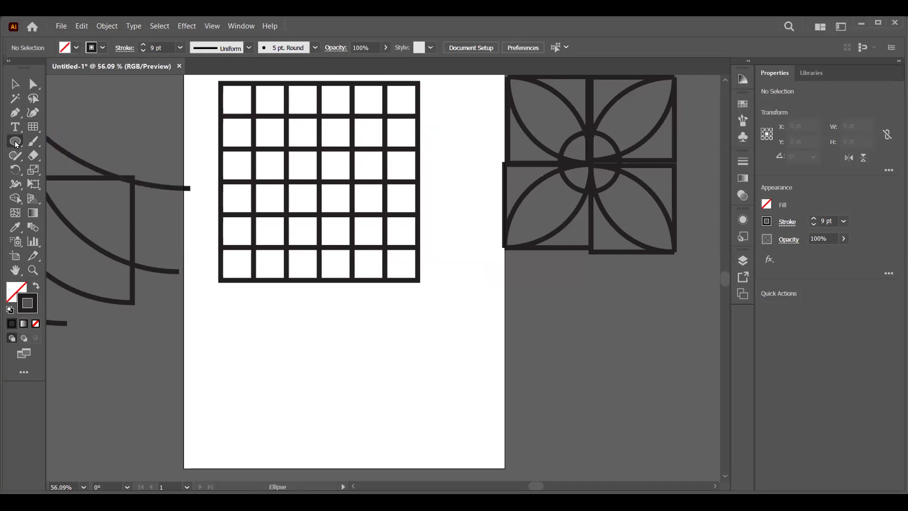
# Draw a rectangle below the square grid
pyautogui.click(70, 141)
pyautogui.moveTo(228, 292); pyautogui.dragTo(416, 458)
pyautogui.scroll(-1, 338, 313)
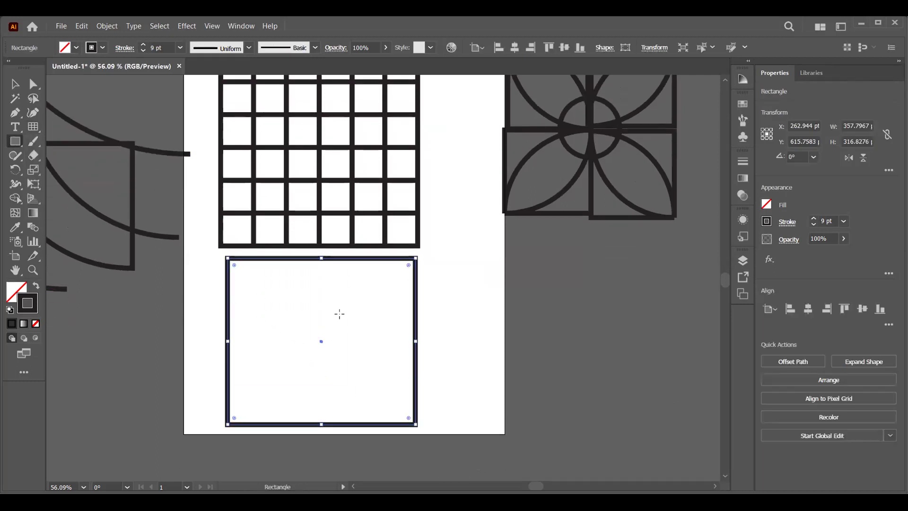
pyautogui.click(33, 84)
pyautogui.click(135, 370)
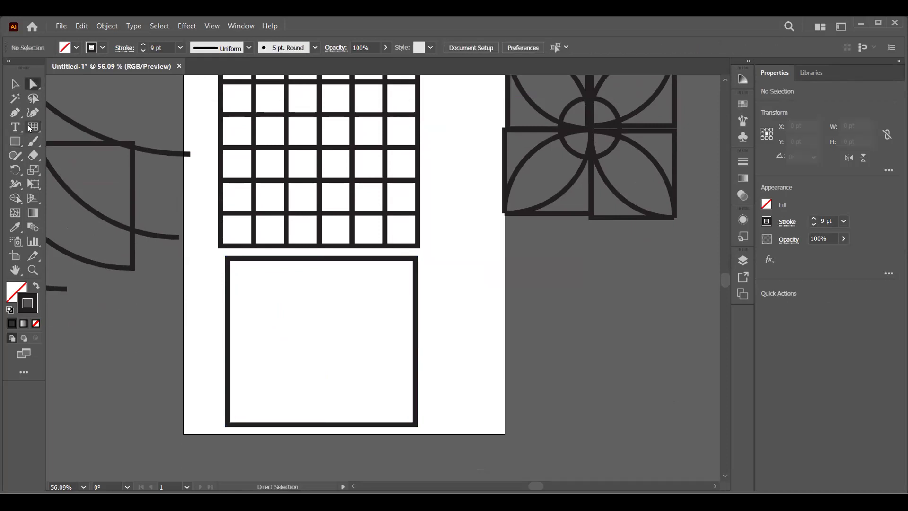
# Draw a vertical line inside the rectangle's left side with the Line Segment tool
pyautogui.click(29, 129)
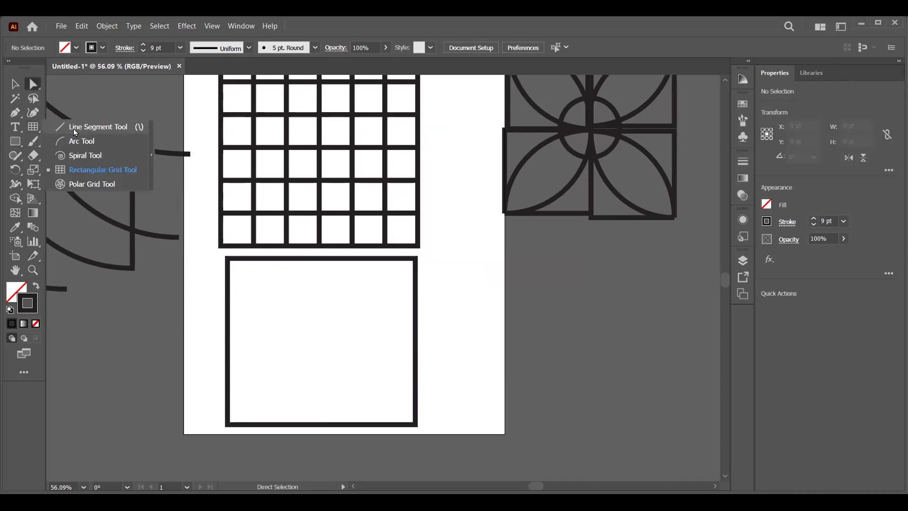
pyautogui.click(74, 132)
pyautogui.moveTo(250, 258); pyautogui.dragTo(261, 423)
pyautogui.press('v')
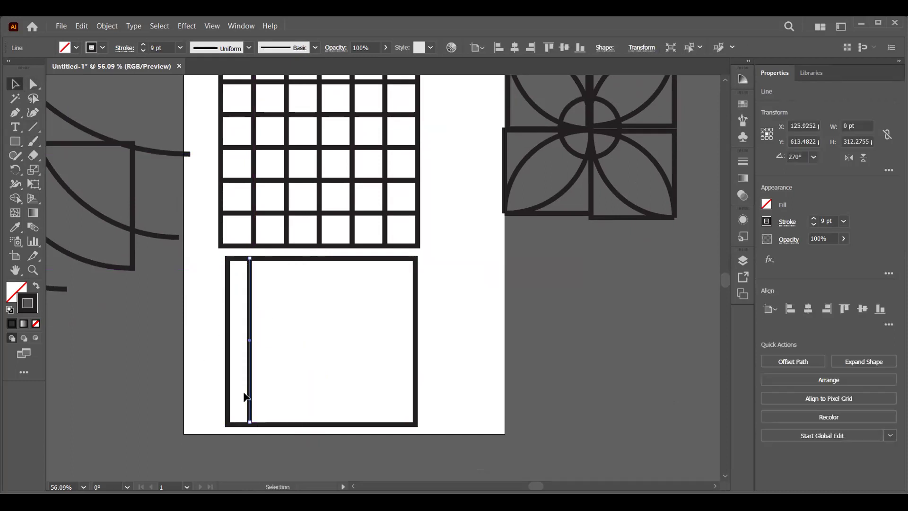
pyautogui.click(152, 362)
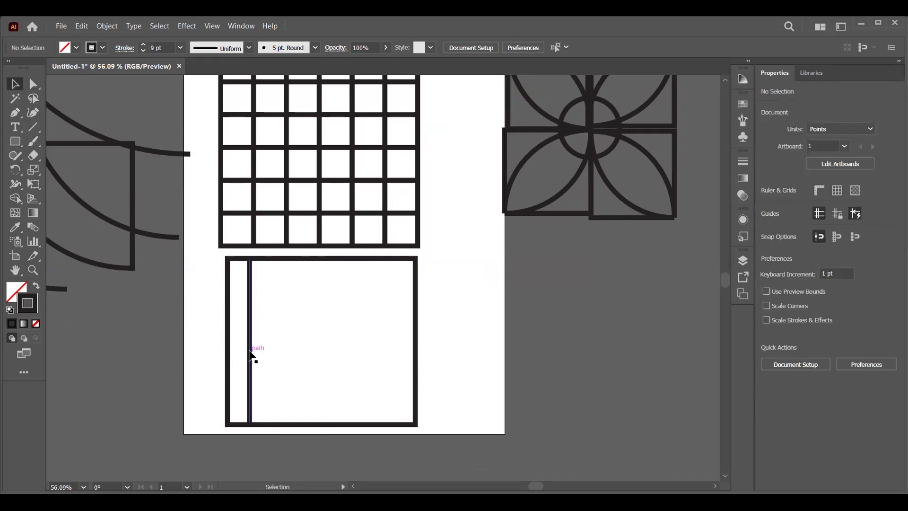
# Alt-drag a copy of the line, repeat it three times with Ctrl+D, and even the spacing
pyautogui.moveTo(250, 355); pyautogui.dragTo(272, 353)
pyautogui.hotkey('ctrl', 'd')
pyautogui.hotkey('ctrl', 'd')
pyautogui.hotkey('ctrl', 'd')
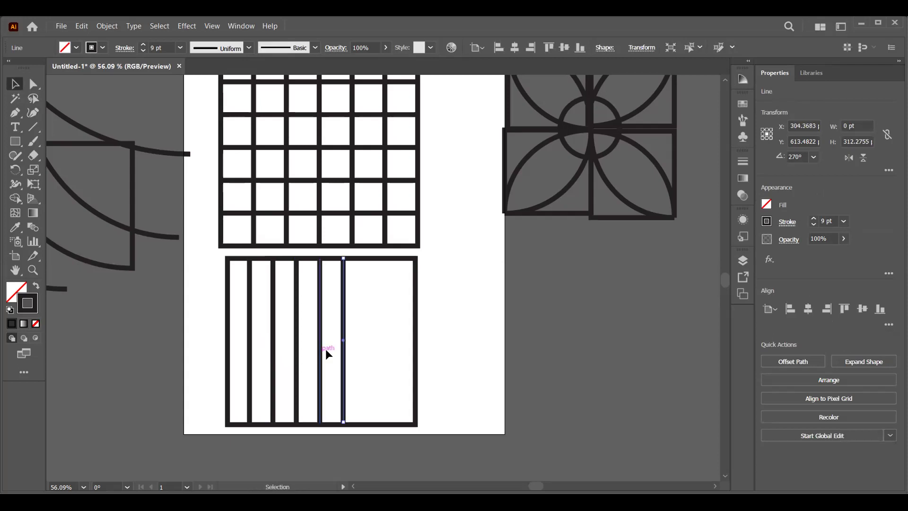
pyautogui.click(365, 345)
pyautogui.moveTo(344, 340); pyautogui.dragTo(382, 341)
pyautogui.moveTo(321, 341); pyautogui.dragTo(256, 341)
# Move the lower rectangle off to the right, then undo the move
pyautogui.moveTo(455, 168); pyautogui.dragTo(290, 196)
pyautogui.click(458, 271)
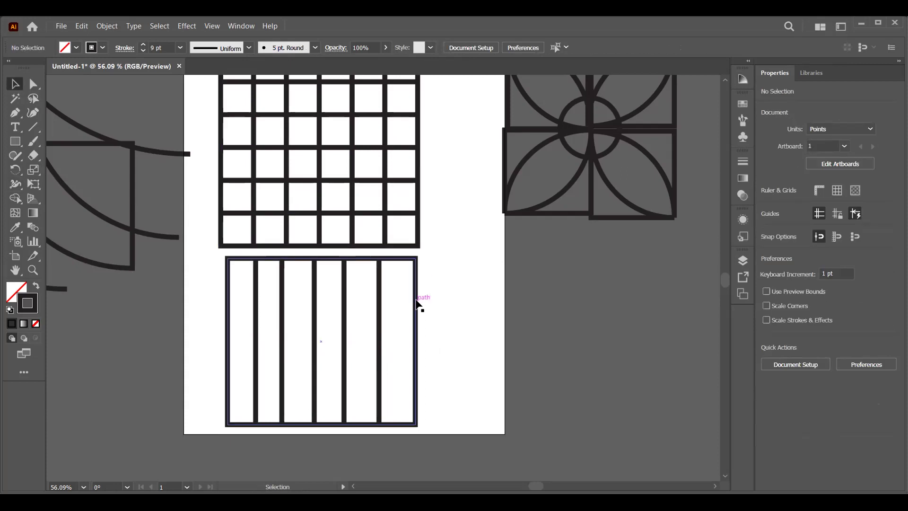
pyautogui.moveTo(418, 304); pyautogui.dragTo(602, 325)
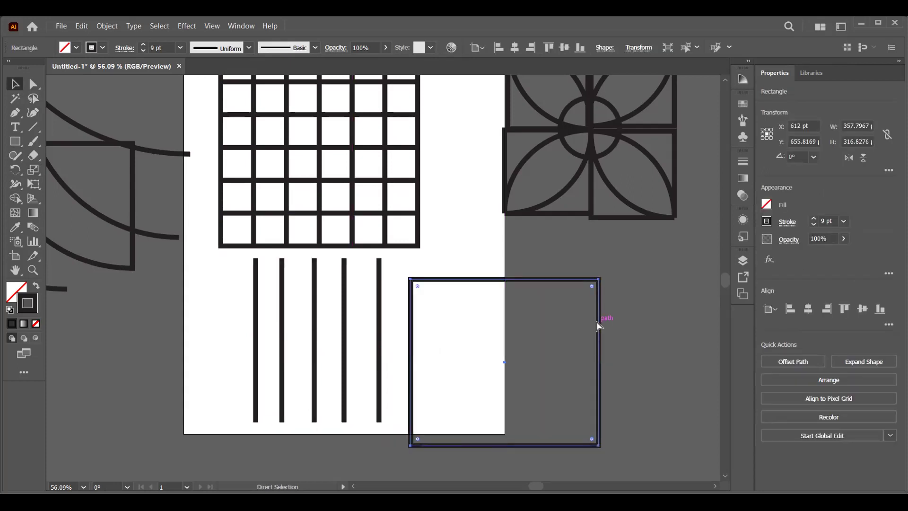
pyautogui.hotkey('ctrl', 'z')
# Try selecting the lower grid's inner vertical lines and its outer rectangle
pyautogui.click(450, 317)
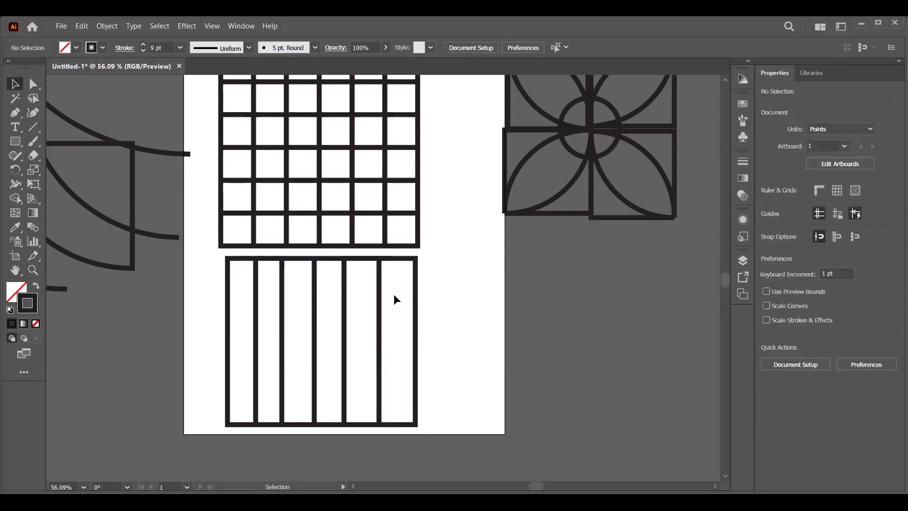
pyautogui.moveTo(384, 298); pyautogui.dragTo(239, 314)
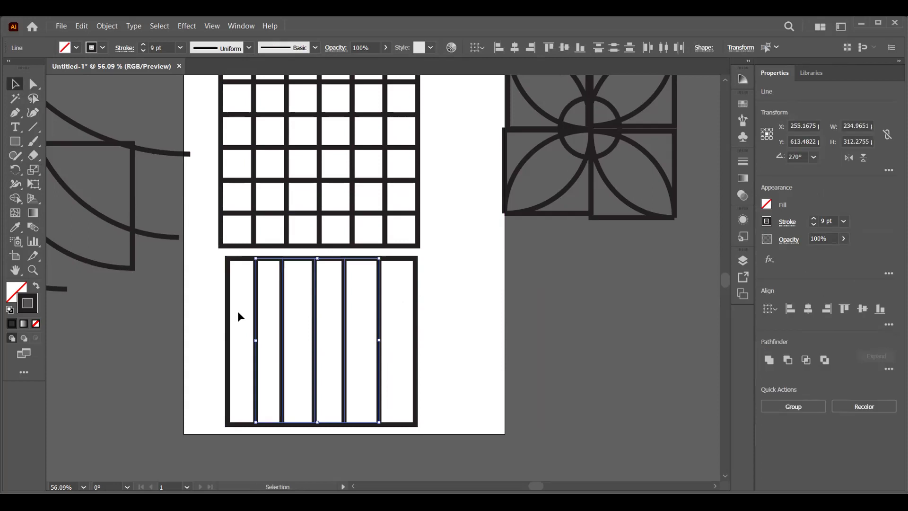
pyautogui.click(400, 300)
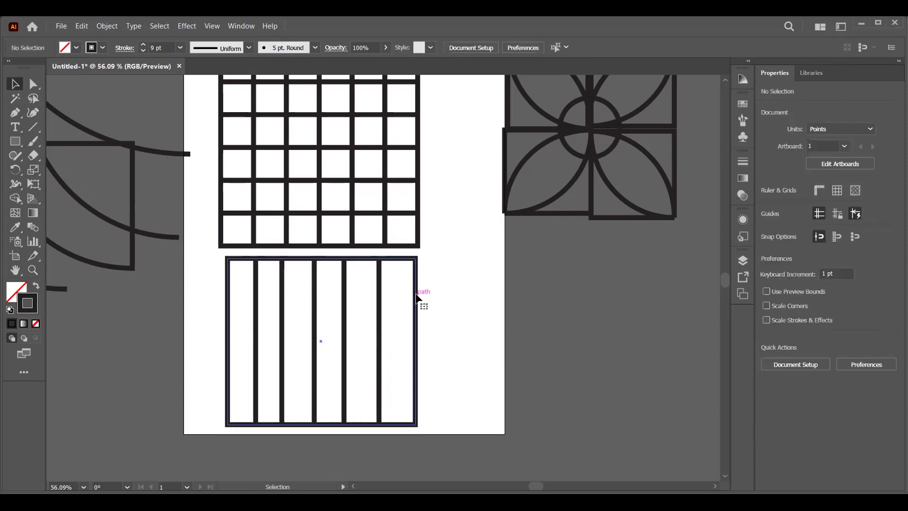
pyautogui.click(416, 305)
pyautogui.moveTo(390, 299); pyautogui.dragTo(246, 309)
pyautogui.click(193, 307)
pyautogui.click(228, 322)
pyautogui.moveTo(202, 325); pyautogui.dragTo(458, 345)
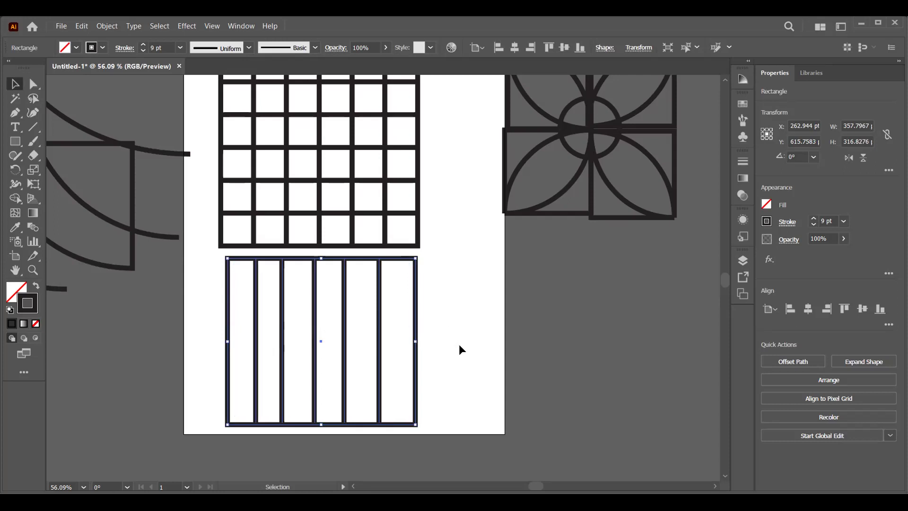
pyautogui.click(457, 337)
# Marquee-select the entire lower vertical-bar grid and delete it
pyautogui.scroll(3, 331, 327)
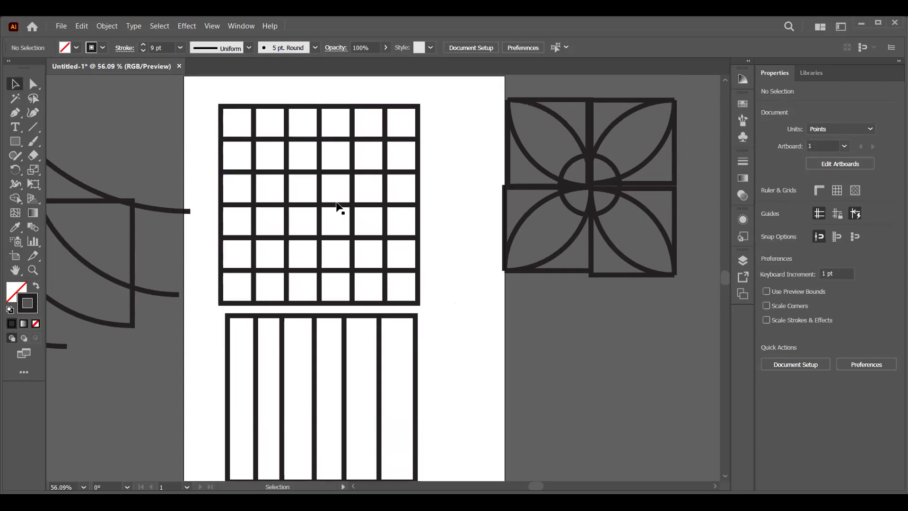
pyautogui.scroll(-3, 435, 364)
pyautogui.moveTo(484, 308); pyautogui.dragTo(172, 438)
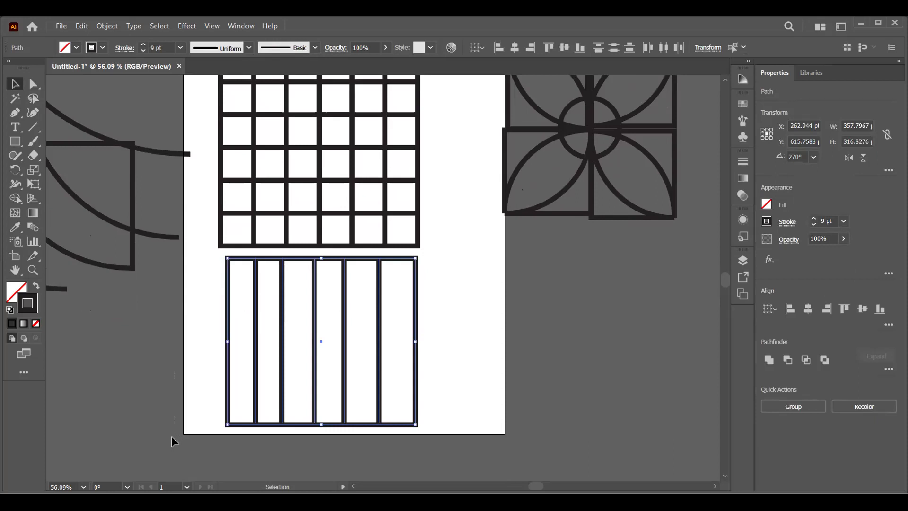
pyautogui.press('Delete')
pyautogui.scroll(1, 434, 123)
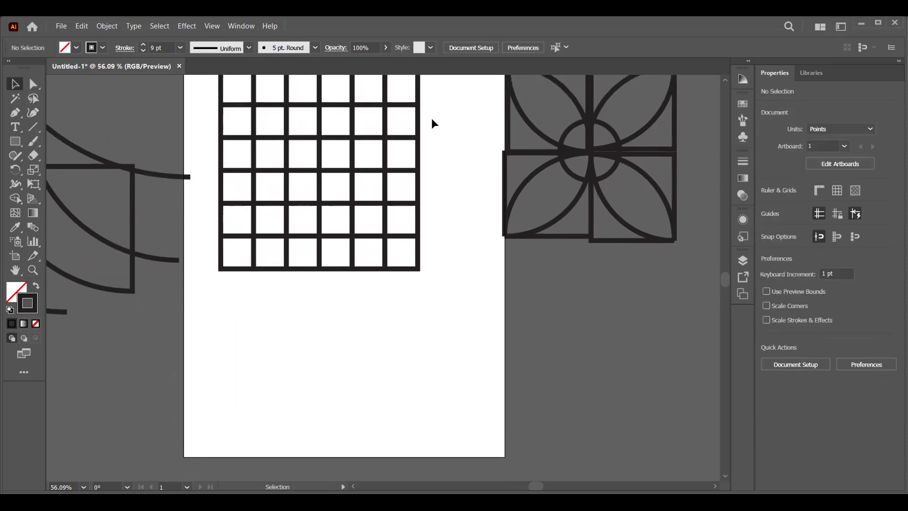
# Switch to the Rectangular Grid Tool and dismiss its options dialog unchanged
pyautogui.click(33, 127)
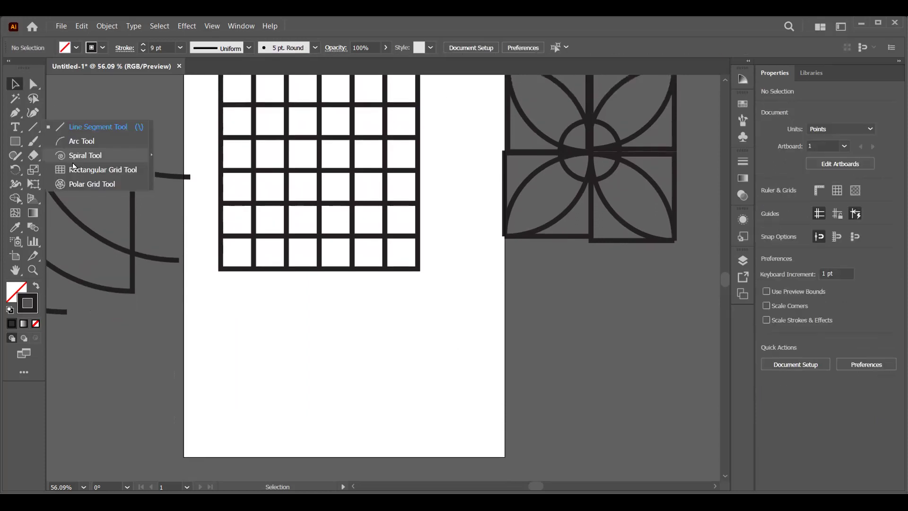
pyautogui.click(73, 170)
pyautogui.moveTo(455, 174); pyautogui.dragTo(456, 177)
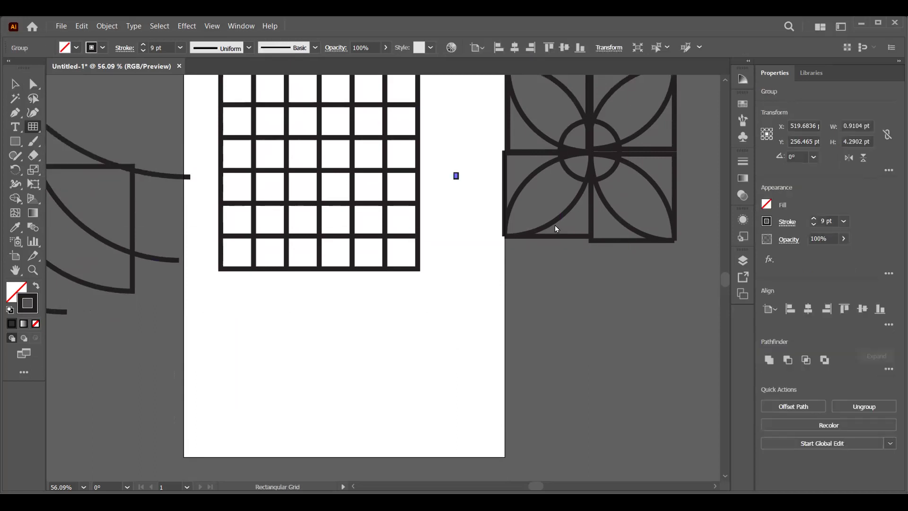
pyautogui.click(547, 205)
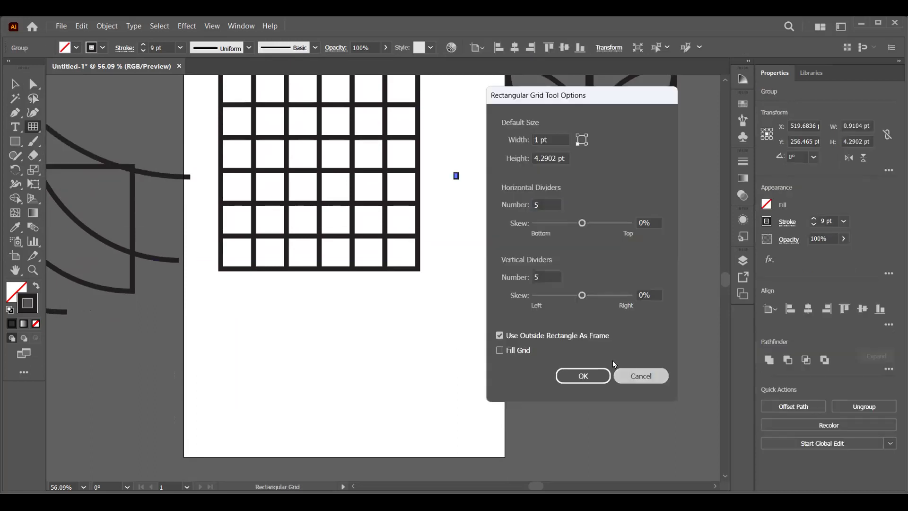
pyautogui.click(628, 373)
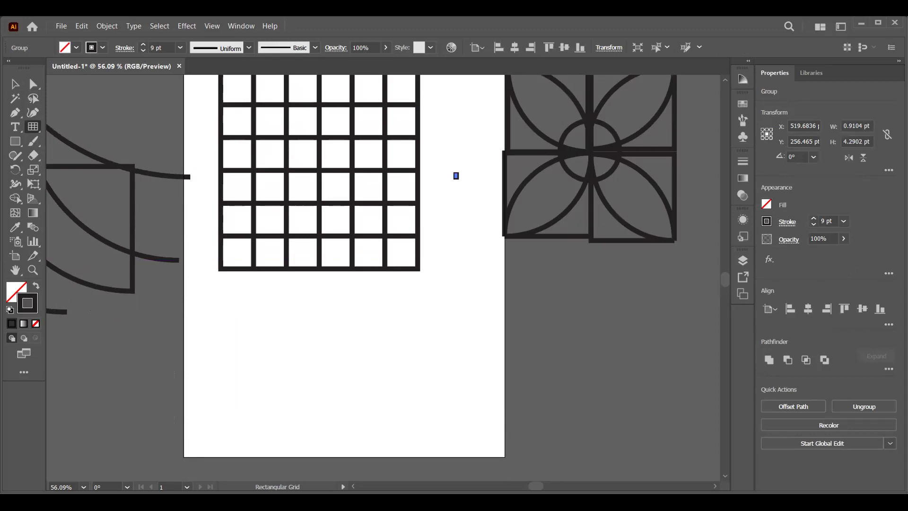
# Drag out a new grid below the square grid, sized roughly 301 × 304 pt
pyautogui.moveTo(222, 287); pyautogui.dragTo(395, 443)
pyautogui.click(396, 444)
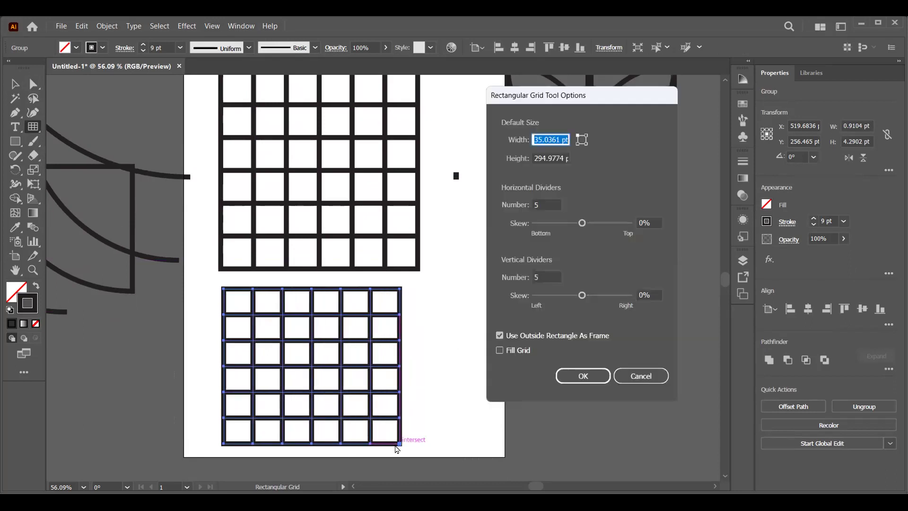
pyautogui.click(637, 376)
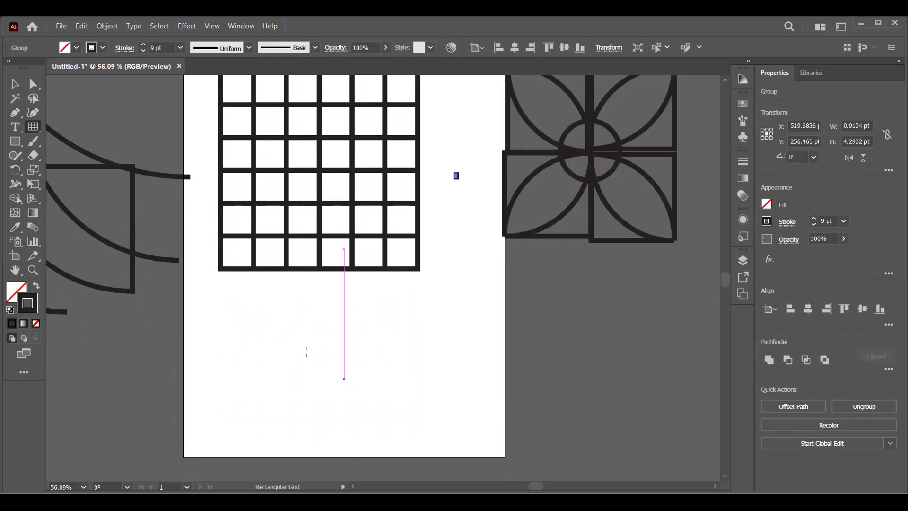
pyautogui.moveTo(235, 283); pyautogui.dragTo(424, 432)
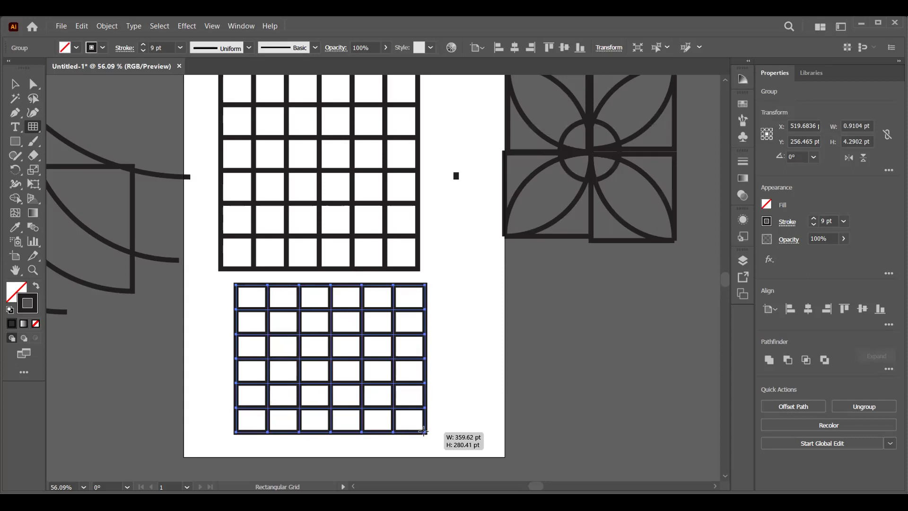
pyautogui.moveTo(423, 431); pyautogui.dragTo(413, 438)
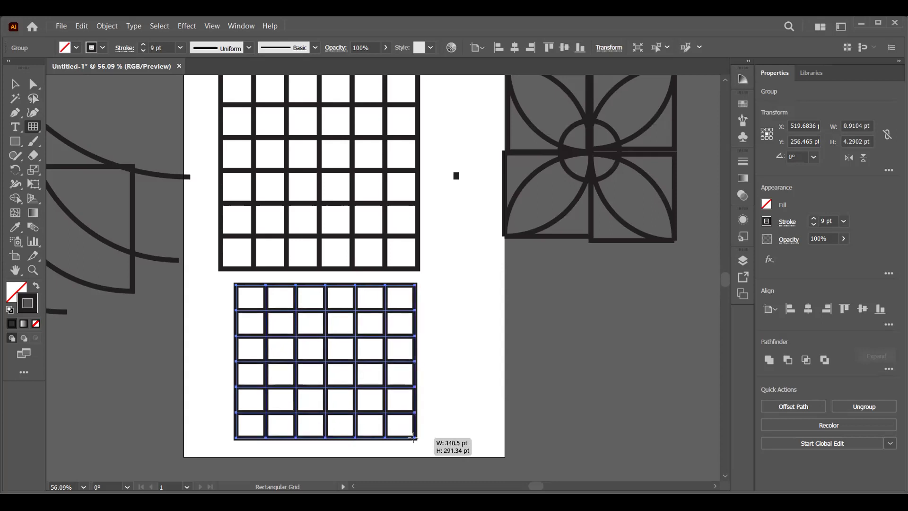
pyautogui.moveTo(413, 438); pyautogui.dragTo(392, 444)
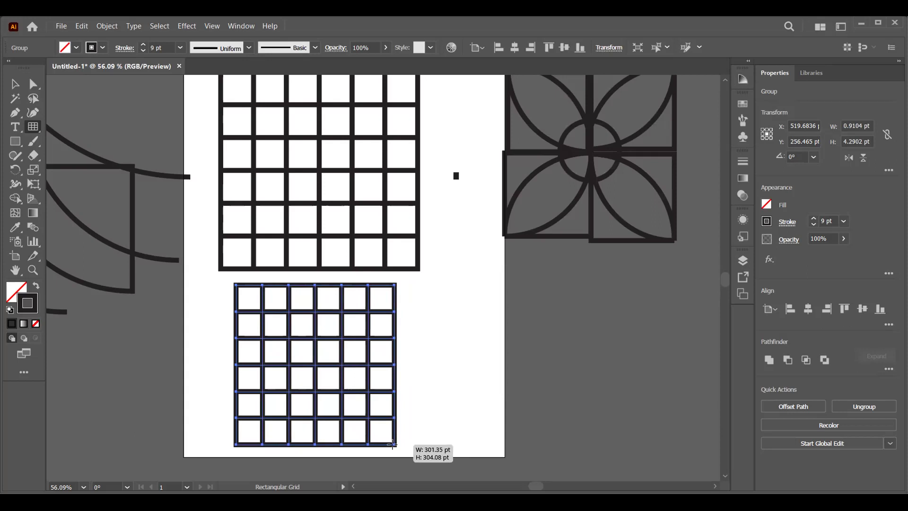
# Widen the grid to about 363 × 320 pt, using arrow keys to reach 7 columns and 5 rows
pyautogui.moveTo(392, 444); pyautogui.dragTo(426, 454)
pyautogui.press('Right')
pyautogui.press('Right')
pyautogui.press('Right')
pyautogui.press('Right')
pyautogui.press('Right')
pyautogui.press('Right')
pyautogui.press('Right')
pyautogui.press('Right')
pyautogui.press('Right')
pyautogui.press('Right')
pyautogui.press('Right')
pyautogui.press('Right')
pyautogui.press('Right')
pyautogui.press('Right')
pyautogui.press('Right')
pyautogui.press('Right')
pyautogui.press('Right')
pyautogui.press('Right')
pyautogui.press('Right')
pyautogui.press('Right')
pyautogui.press('Right')
pyautogui.press('Right')
pyautogui.press('Right')
pyautogui.press('Right')
pyautogui.press('Right')
pyautogui.press('Right')
pyautogui.press('Right')
pyautogui.press('Right')
pyautogui.press('Right')
pyautogui.press('Right')
pyautogui.press('Right')
pyautogui.press('Right')
pyautogui.press('Right')
pyautogui.press('Left')
pyautogui.press('Left')
pyautogui.press('Left')
pyautogui.press('Left')
pyautogui.press('Left')
pyautogui.press('Left')
pyautogui.press('Left')
pyautogui.press('Left')
pyautogui.press('Left')
pyautogui.press('Left')
pyautogui.press('Left')
pyautogui.press('Left')
pyautogui.press('Left')
pyautogui.press('Left')
pyautogui.press('Left')
pyautogui.press('Left')
pyautogui.press('Left')
pyautogui.press('Left')
pyautogui.press('Left')
pyautogui.press('Left')
pyautogui.press('Left')
pyautogui.press('Left')
pyautogui.press('Left')
pyautogui.press('Left')
pyautogui.press('Left')
pyautogui.press('Left')
pyautogui.press('Left')
pyautogui.press('Left')
pyautogui.press('Left')
pyautogui.press('Left')
pyautogui.press('Left')
pyautogui.press('Right')
pyautogui.press('Right')
pyautogui.press('Left')
pyautogui.press('Left')
pyautogui.press('Up')
pyautogui.press('Up')
pyautogui.press('Up')
pyautogui.press('Up')
pyautogui.press('Up')
pyautogui.press('Up')
pyautogui.press('Down')
pyautogui.press('Down')
pyautogui.press('Down')
pyautogui.press('Down')
pyautogui.press('Down')
pyautogui.press('Down')
pyautogui.press('Down')
pyautogui.press('Down')
pyautogui.press('Down')
pyautogui.press('Down')
pyautogui.press('Down')
pyautogui.press('Right')
pyautogui.press('Right')
pyautogui.press('Right')
pyautogui.press('Right')
pyautogui.press('Right')
pyautogui.press('Right')
pyautogui.press('Up')
pyautogui.press('Up')
pyautogui.press('Up')
pyautogui.press('Up')
pyautogui.press('Up')
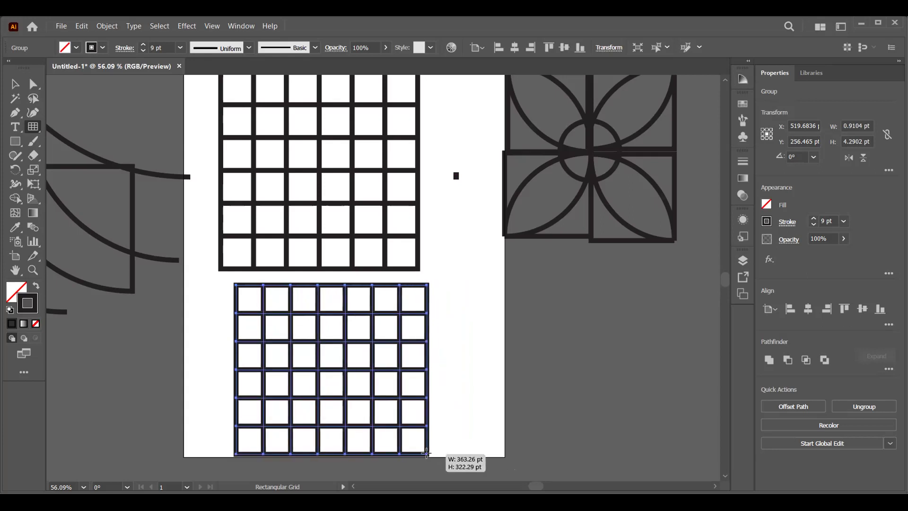
pyautogui.moveTo(426, 453); pyautogui.dragTo(427, 453)
pyautogui.press('Down')
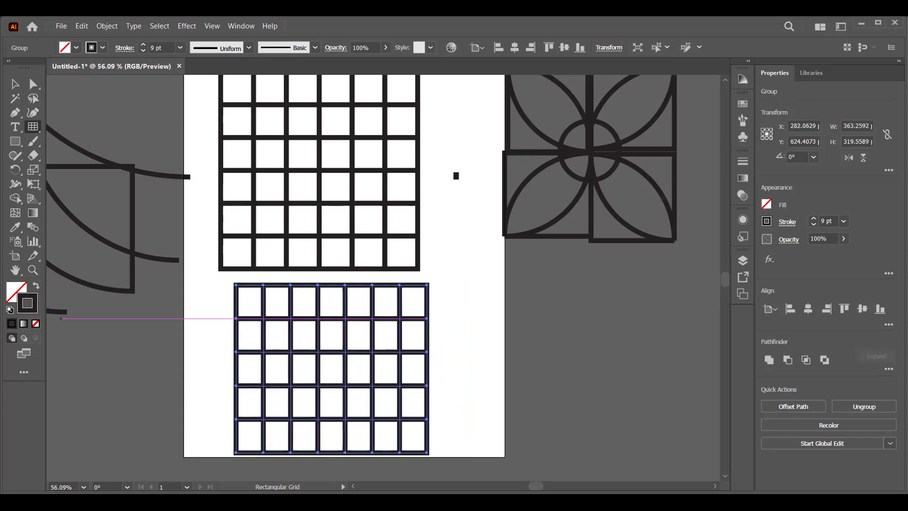
# Delete the thick top grid, leaving the thin 1 pt grid
pyautogui.click(15, 81)
pyautogui.click(479, 348)
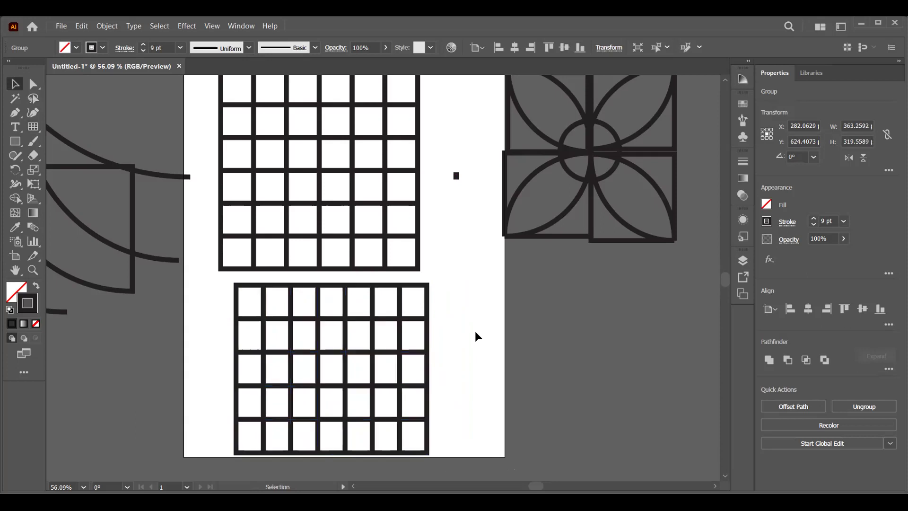
pyautogui.click(236, 401)
pyautogui.scroll(-3, 162, 47)
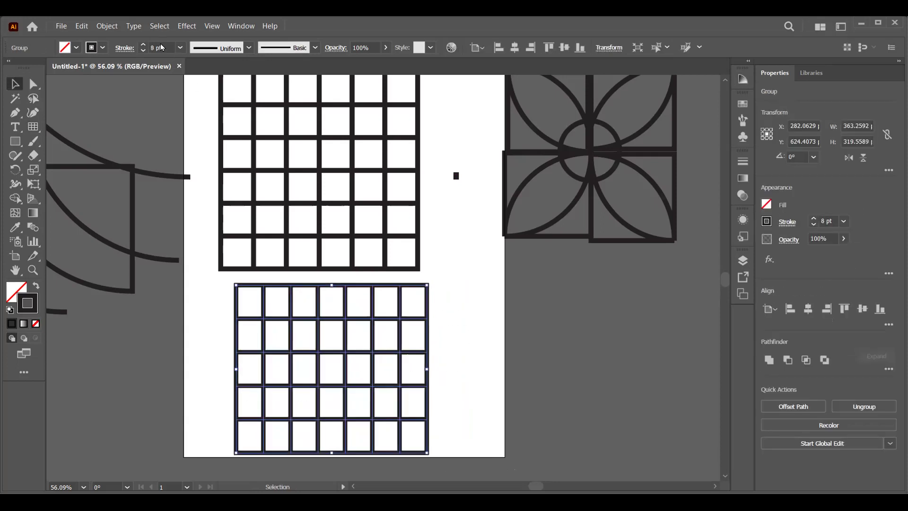
pyautogui.scroll(-4, 163, 47)
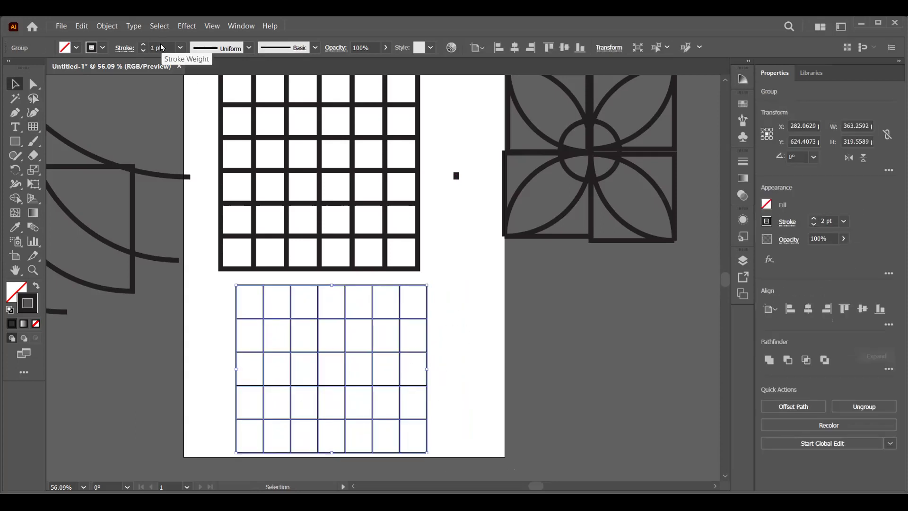
pyautogui.click(479, 341)
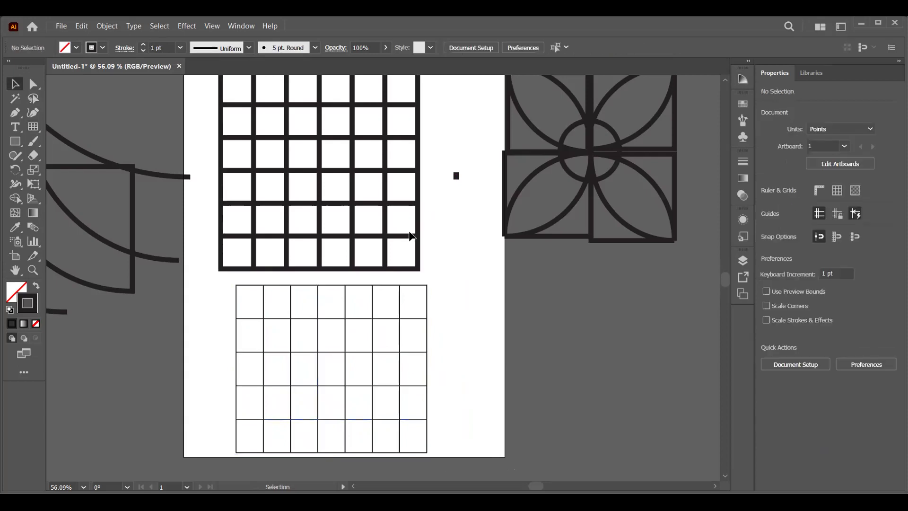
pyautogui.click(405, 237)
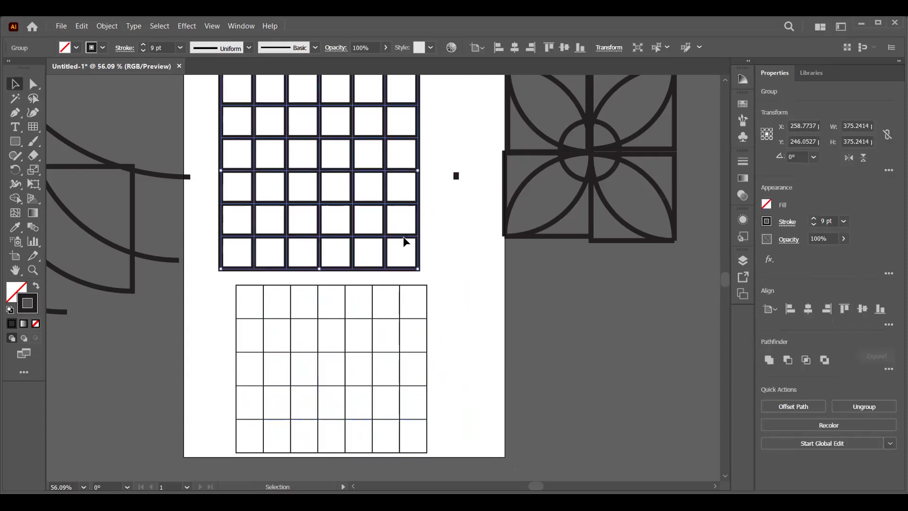
pyautogui.press('Delete')
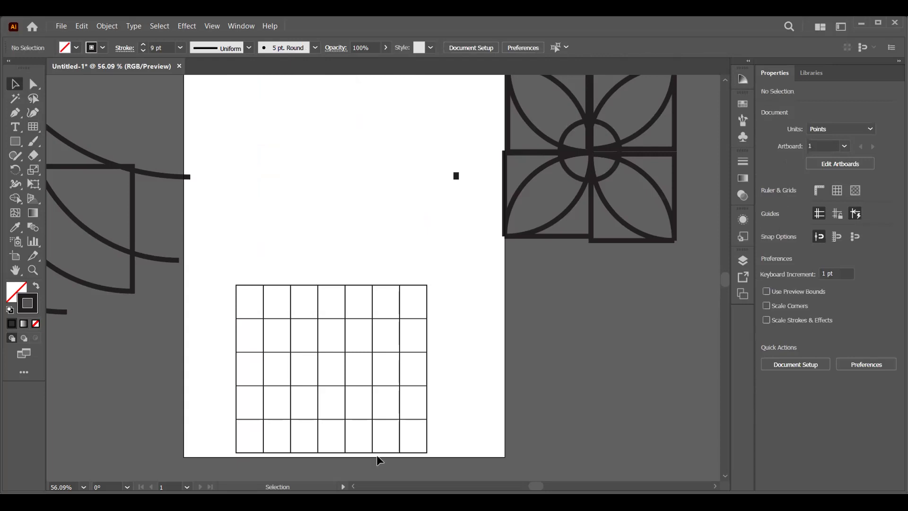
# Move the thin grid up the artboard and delete the small square
pyautogui.moveTo(443, 163); pyautogui.dragTo(582, 248)
pyautogui.click(574, 304)
pyautogui.moveTo(409, 321); pyautogui.dragTo(412, 198)
pyautogui.moveTo(454, 157); pyautogui.dragTo(473, 199)
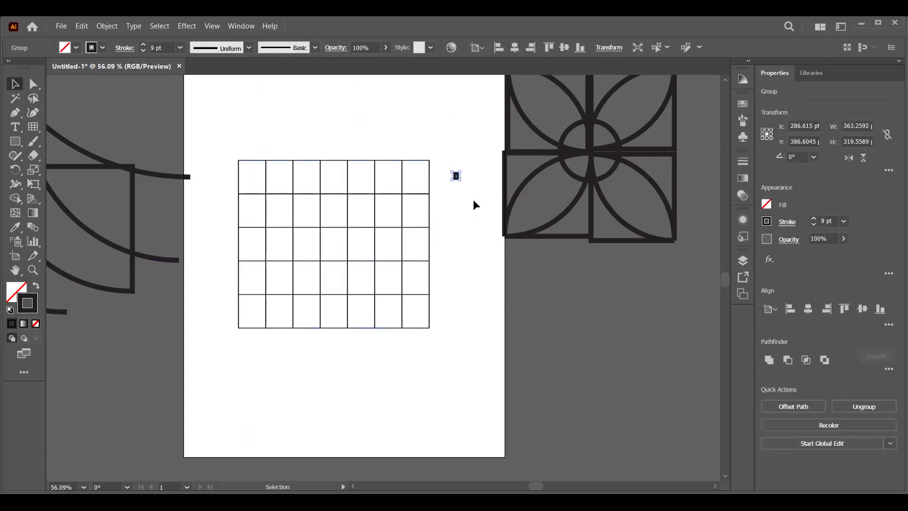
pyautogui.press('Delete')
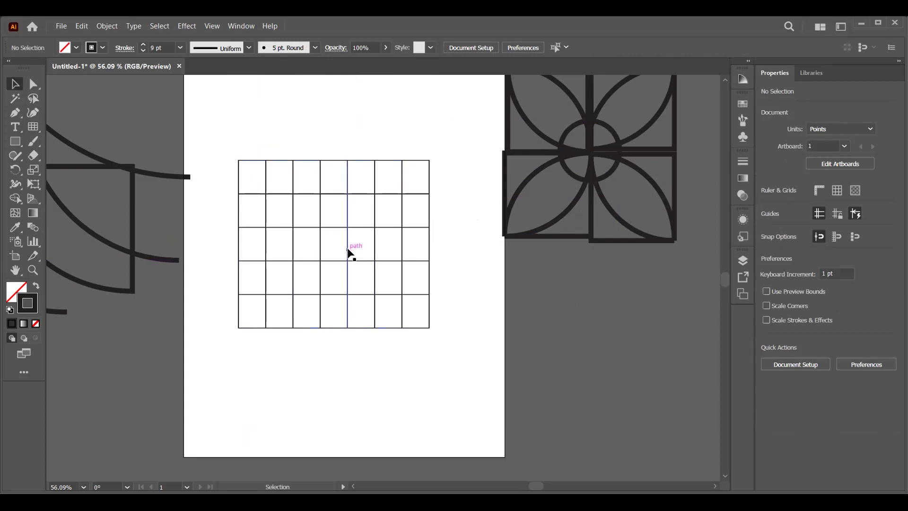
# Move the thin grid near the artboard top, widen it to about 417 pt, and select it
pyautogui.scroll(3, 349, 258)
pyautogui.scroll(-2, 348, 254)
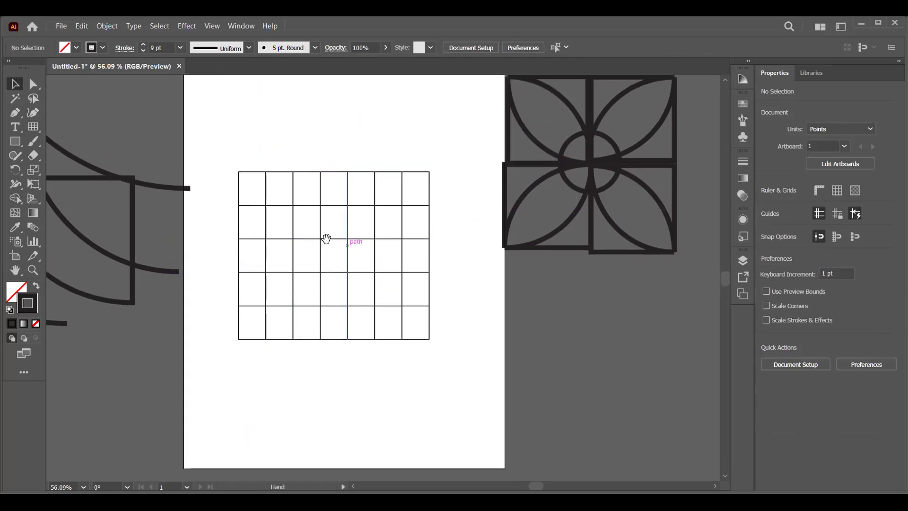
pyautogui.hscroll(-2, 332, 232)
pyautogui.scroll(2, 359, 233)
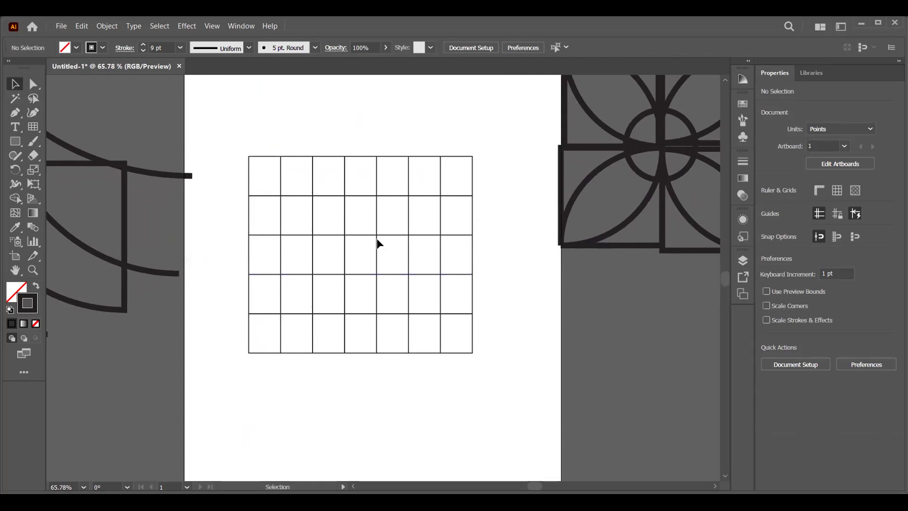
pyautogui.moveTo(377, 240); pyautogui.dragTo(373, 183)
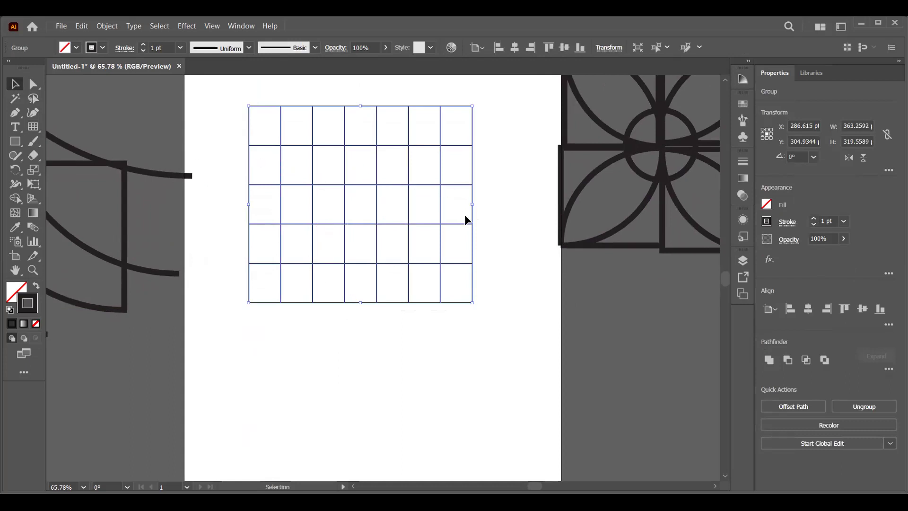
pyautogui.moveTo(472, 205); pyautogui.dragTo(505, 204)
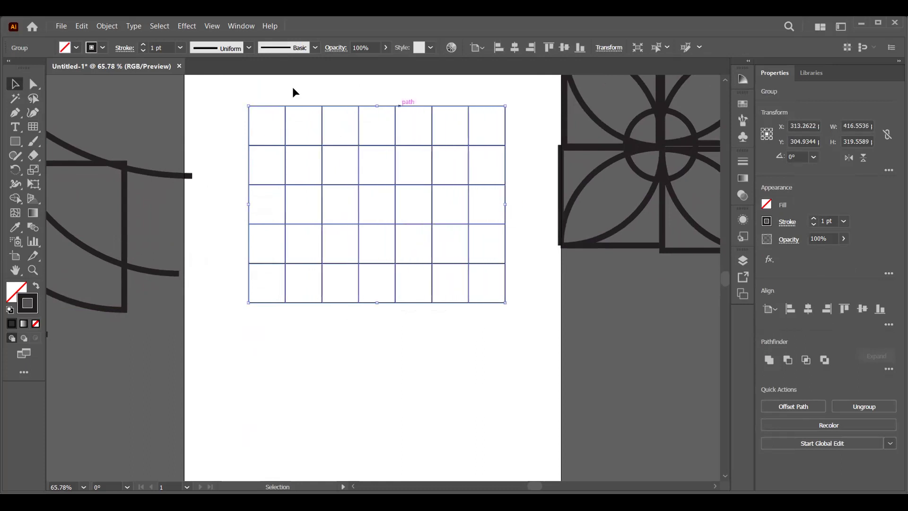
pyautogui.click(265, 124)
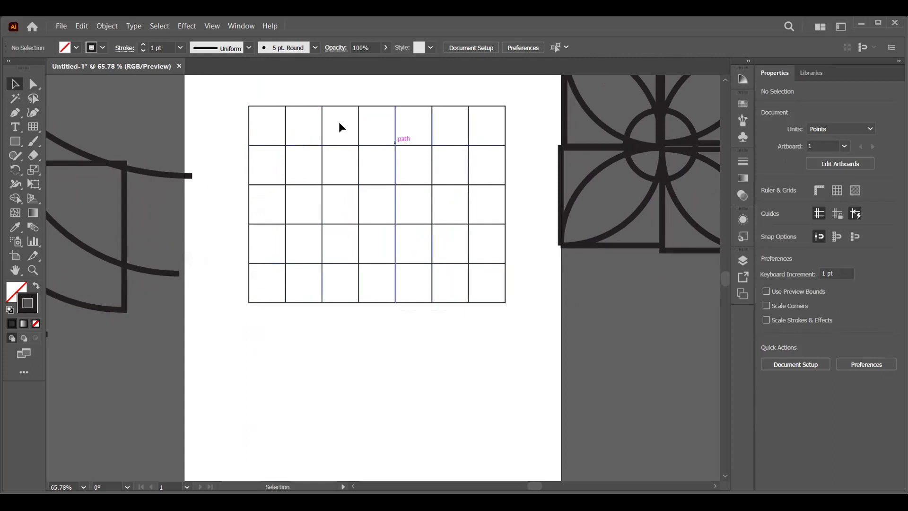
pyautogui.moveTo(239, 96); pyautogui.dragTo(471, 327)
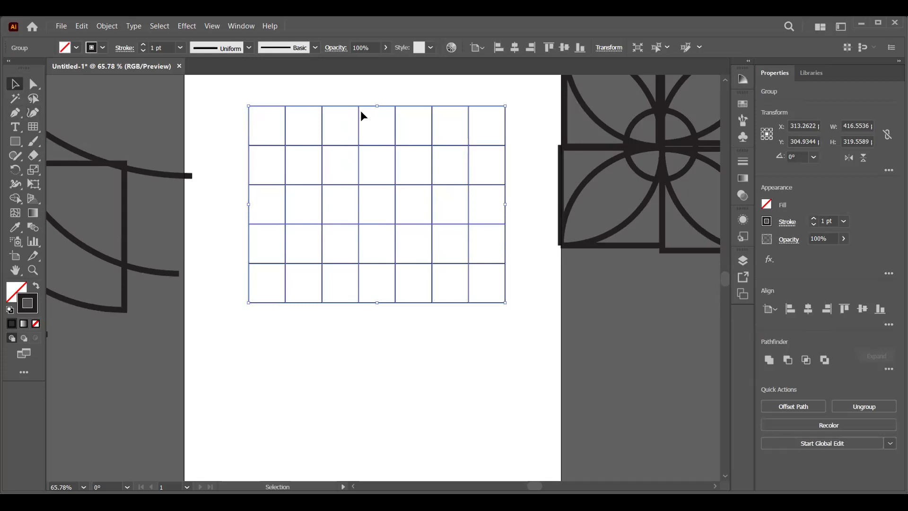
pyautogui.moveTo(271, 127); pyautogui.dragTo(515, 339)
# Delete the thin grid and pick the Polar Grid Tool
pyautogui.press('Delete')
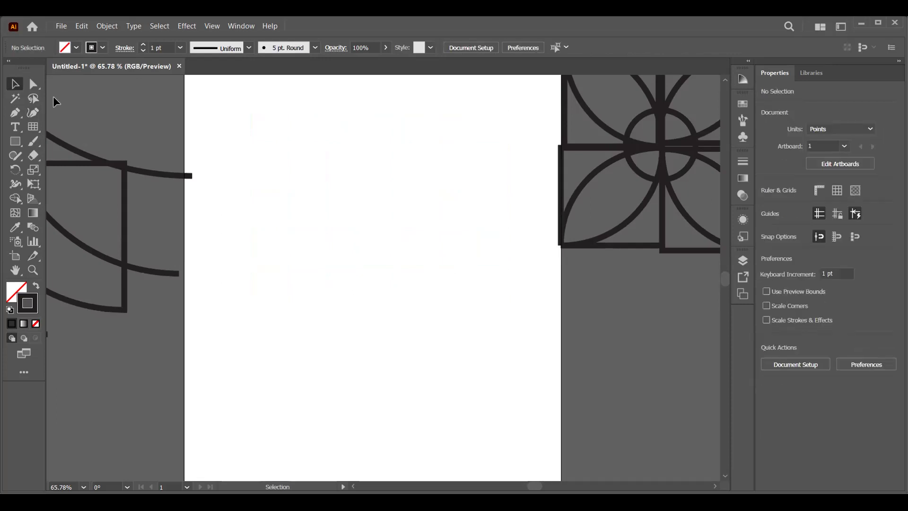
pyautogui.click(40, 126)
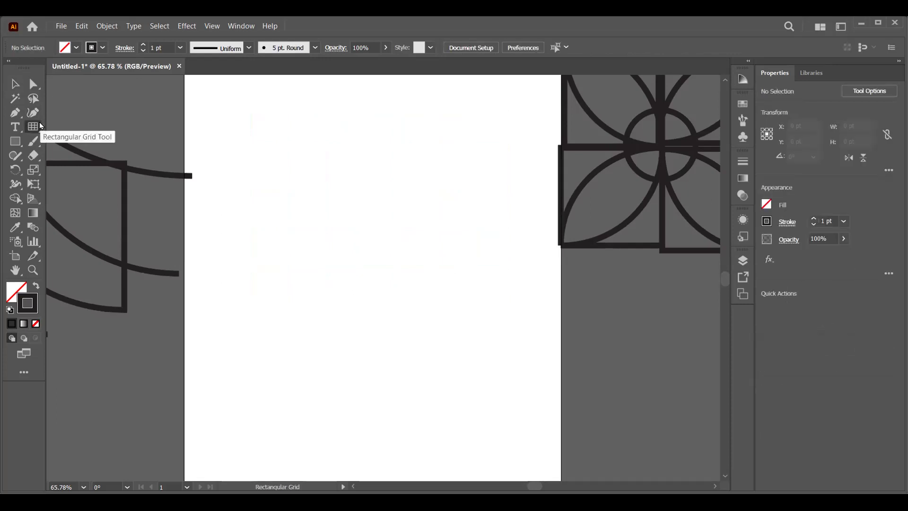
pyautogui.click(39, 126)
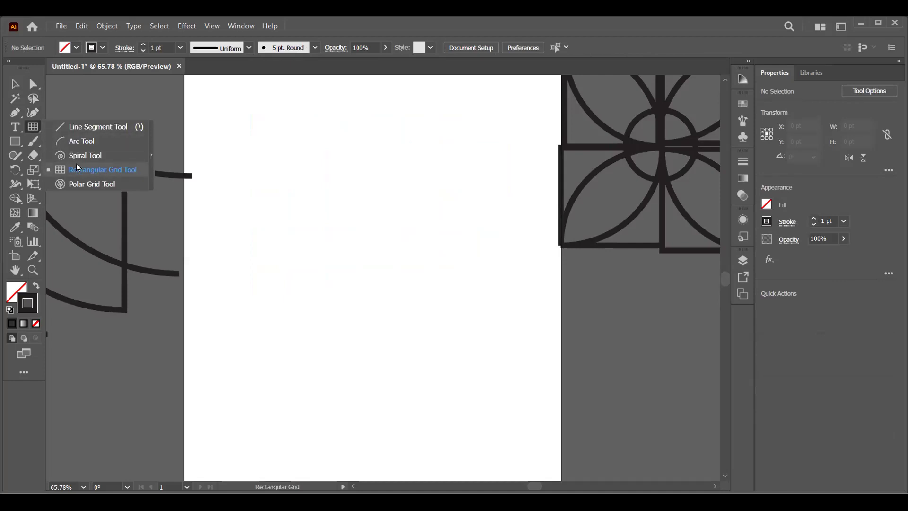
pyautogui.click(95, 185)
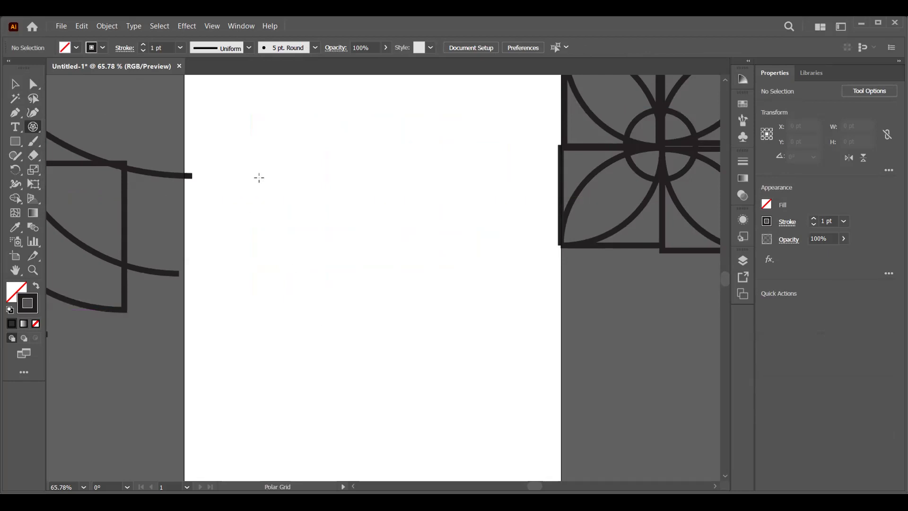
# Draw a polar grid about 346 × 355 pt, using arrow keys for dense rings and many spokes
pyautogui.moveTo(263, 157); pyautogui.dragTo(469, 356)
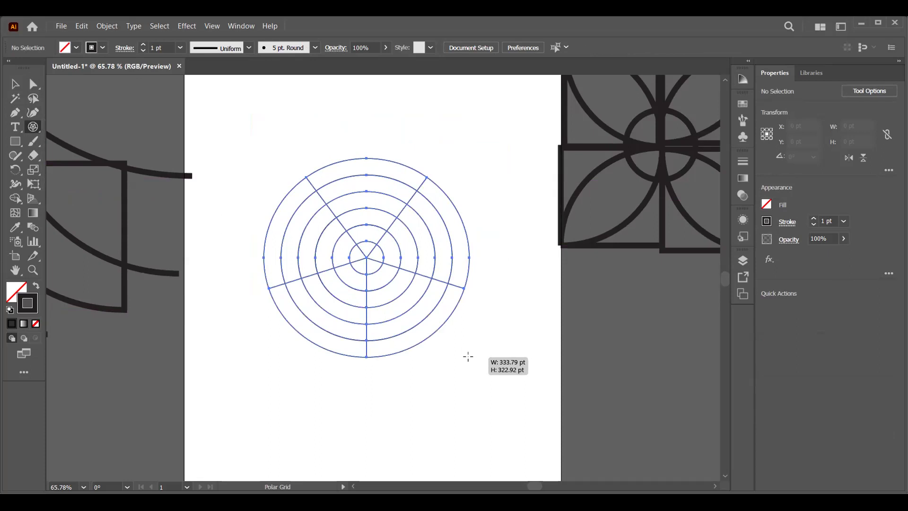
pyautogui.moveTo(468, 356); pyautogui.dragTo(468, 362)
pyautogui.press('Up')
pyautogui.press('Up')
pyautogui.press('Up')
pyautogui.press('Up')
pyautogui.press('Up')
pyautogui.press('Up')
pyautogui.press('Up')
pyautogui.press('Up')
pyautogui.press('Up')
pyautogui.press('Up')
pyautogui.press('Up')
pyautogui.press('Up')
pyautogui.press('Up')
pyautogui.press('Up')
pyautogui.press('Up')
pyautogui.press('Up')
pyautogui.press('Up')
pyautogui.press('Up')
pyautogui.press('Up')
pyautogui.press('Up')
pyautogui.press('Up')
pyautogui.press('Up')
pyautogui.press('Up')
pyautogui.press('Up')
pyautogui.press('Up')
pyautogui.press('Up')
pyautogui.press('Up')
pyautogui.press('Up')
pyautogui.press('Up')
pyautogui.press('Up')
pyautogui.press('Up')
pyautogui.press('Up')
pyautogui.press('Up')
pyautogui.press('Up')
pyautogui.press('Up')
pyautogui.press('Up')
pyautogui.press('Up')
pyautogui.press('Up')
pyautogui.press('Up')
pyautogui.press('Up')
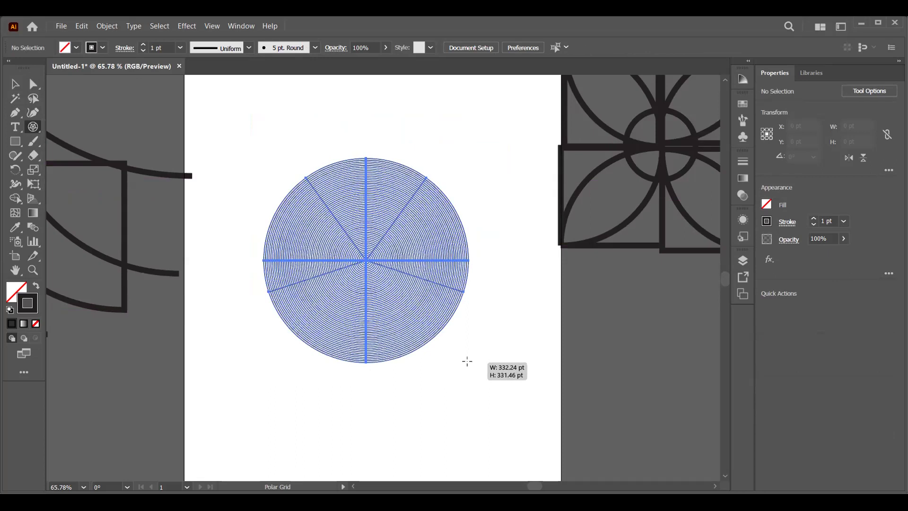
pyautogui.press('Down')
pyautogui.press('Down')
pyautogui.press('Down')
pyautogui.press('Down')
pyautogui.press('Down')
pyautogui.press('Down')
pyautogui.press('Down')
pyautogui.press('Down')
pyautogui.press('Down')
pyautogui.press('Down')
pyautogui.press('Down')
pyautogui.press('Down')
pyautogui.press('Down')
pyautogui.press('Down')
pyautogui.press('Down')
pyautogui.press('Down')
pyautogui.press('Down')
pyautogui.press('Down')
pyautogui.press('Down')
pyautogui.press('Down')
pyautogui.moveTo(467, 362); pyautogui.dragTo(475, 376)
pyautogui.press('Down')
pyautogui.press('Down')
pyautogui.press('Down')
pyautogui.press('Down')
pyautogui.press('Right')
pyautogui.press('Right')
pyautogui.press('Right')
pyautogui.press('Right')
pyautogui.press('Right')
pyautogui.press('Right')
pyautogui.press('Right')
pyautogui.press('Right')
pyautogui.press('Right')
pyautogui.press('Right')
pyautogui.press('Right')
pyautogui.press('Right')
pyautogui.press('Right')
pyautogui.press('Right')
pyautogui.press('Right')
pyautogui.press('Right')
pyautogui.press('Right')
pyautogui.press('Right')
pyautogui.press('Right')
pyautogui.press('Right')
pyautogui.press('Right')
pyautogui.press('Right')
pyautogui.press('Right')
pyautogui.press('Right')
pyautogui.press('Right')
pyautogui.press('Right')
pyautogui.press('Right')
pyautogui.press('Right')
pyautogui.press('Right')
pyautogui.press('Right')
pyautogui.press('Right')
pyautogui.press('Right')
pyautogui.press('Right')
pyautogui.press('Right')
pyautogui.press('Right')
pyautogui.press('Right')
pyautogui.press('Right')
pyautogui.press('Right')
pyautogui.press('Right')
pyautogui.press('Right')
pyautogui.press('Right')
pyautogui.press('Right')
pyautogui.press('Right')
pyautogui.press('Right')
pyautogui.press('Right')
pyautogui.press('Right')
pyautogui.press('Up')
pyautogui.press('Up')
pyautogui.press('Up')
pyautogui.press('Up')
pyautogui.press('Up')
pyautogui.press('Up')
# Reposition the polar grid on the artboard with the Selection tool
pyautogui.click(16, 84)
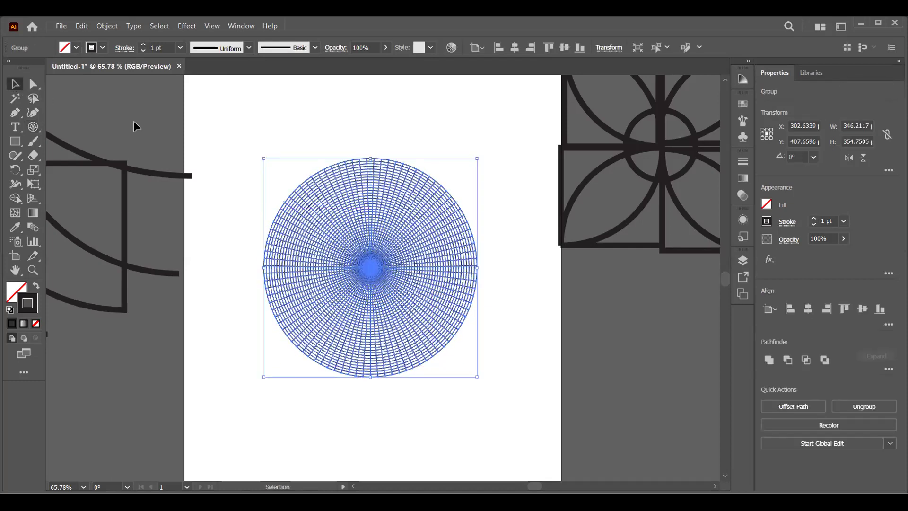
pyautogui.click(524, 333)
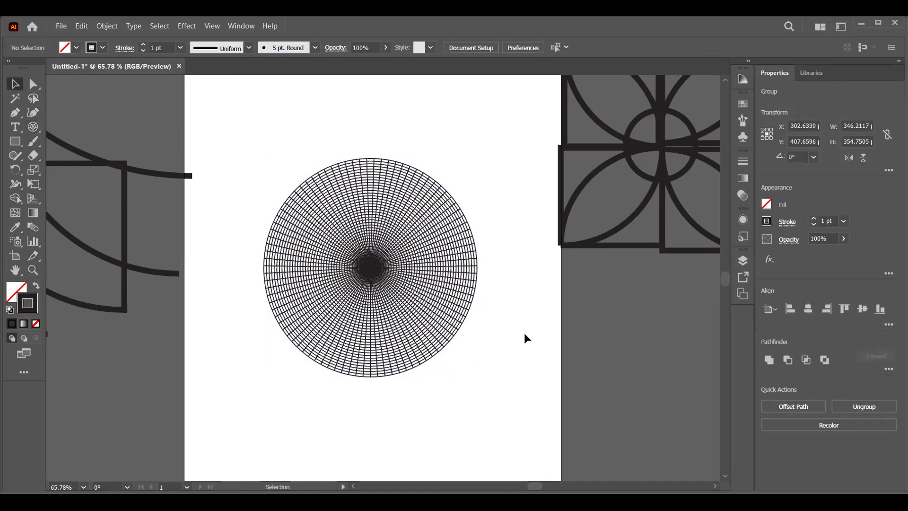
pyautogui.moveTo(464, 317); pyautogui.dragTo(473, 266)
pyautogui.click(504, 385)
pyautogui.click(418, 383)
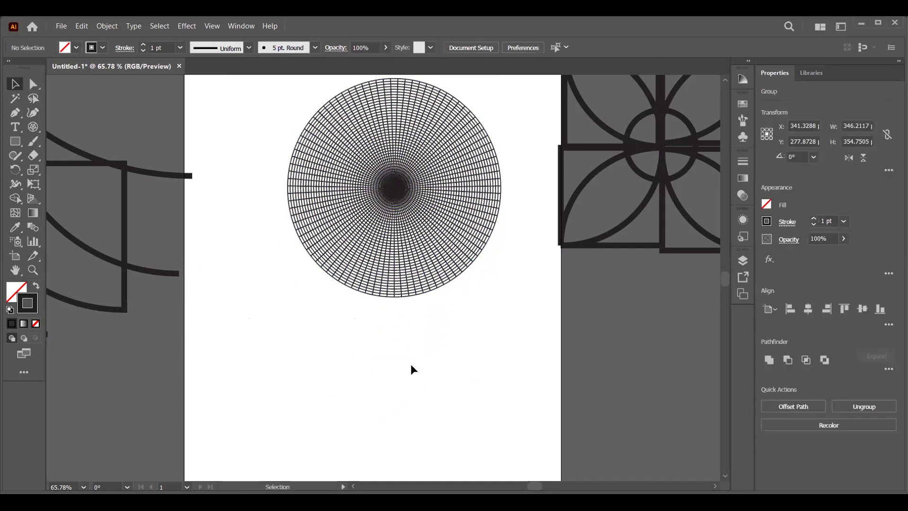
pyautogui.scroll(1, 402, 347)
pyautogui.scroll(-2, 401, 347)
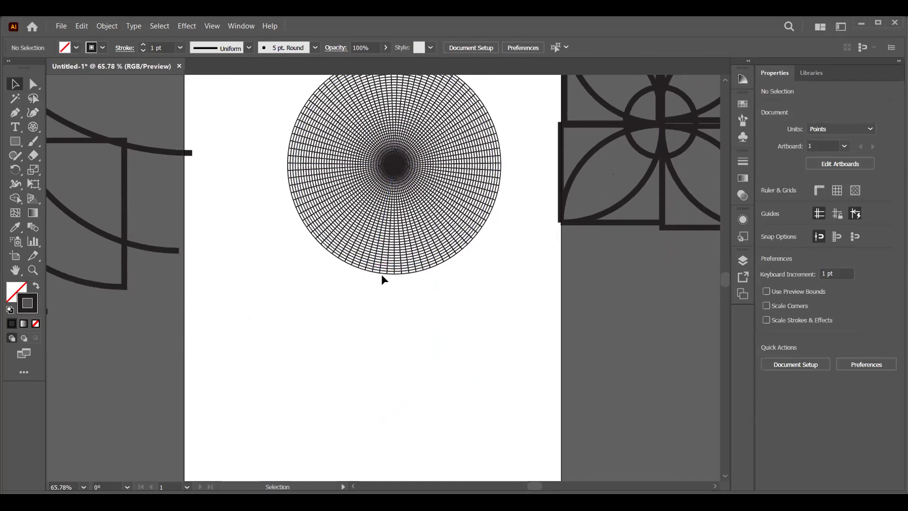
pyautogui.moveTo(382, 275); pyautogui.dragTo(337, 342)
pyautogui.click(336, 342)
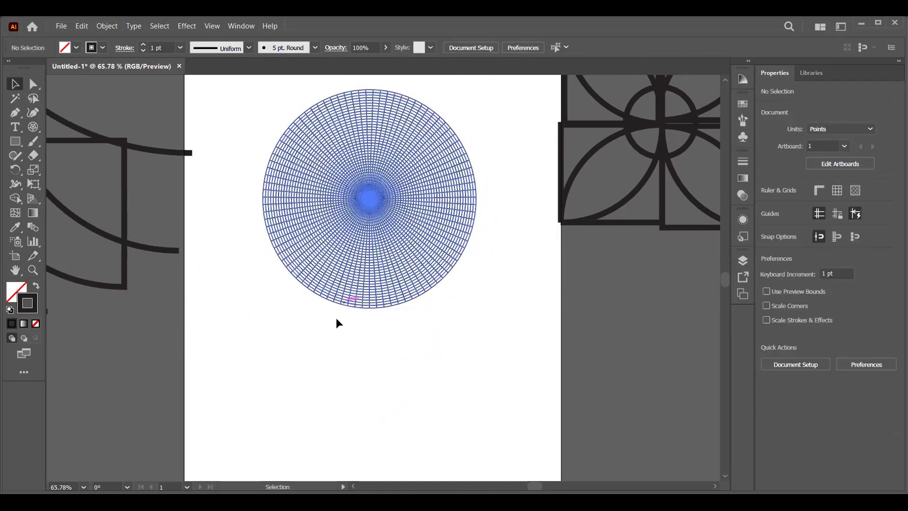
# Redo the upward grid move with Ctrl+Shift+Z and scale the grid up slightly from a corner
pyautogui.hotkey('ctrl', 'shift', 'z')
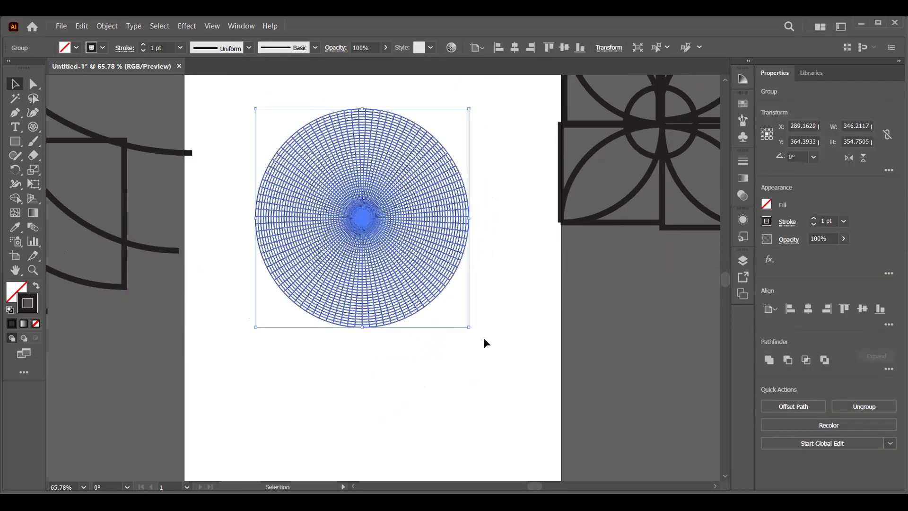
pyautogui.moveTo(469, 326); pyautogui.dragTo(511, 348)
pyautogui.moveTo(361, 271); pyautogui.dragTo(367, 264)
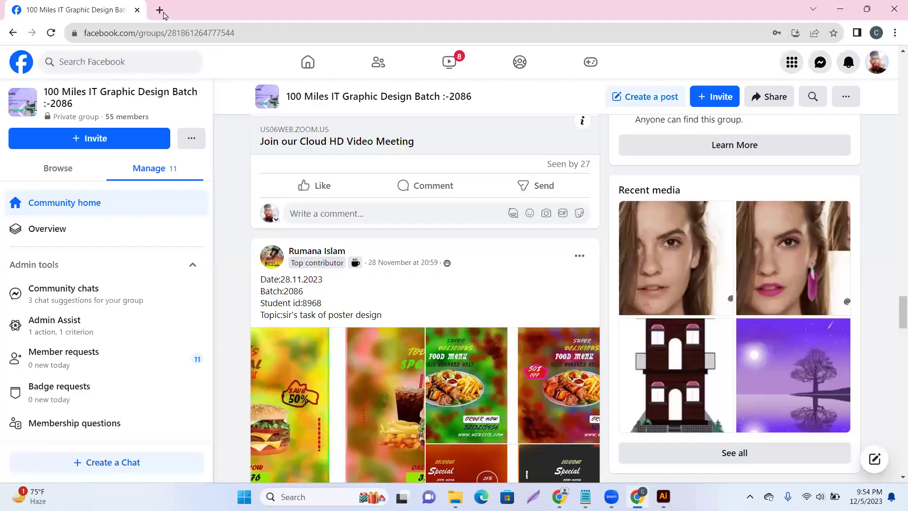
# Search Google for 'food poster' in a new Chrome tab
pyautogui.click(160, 11)
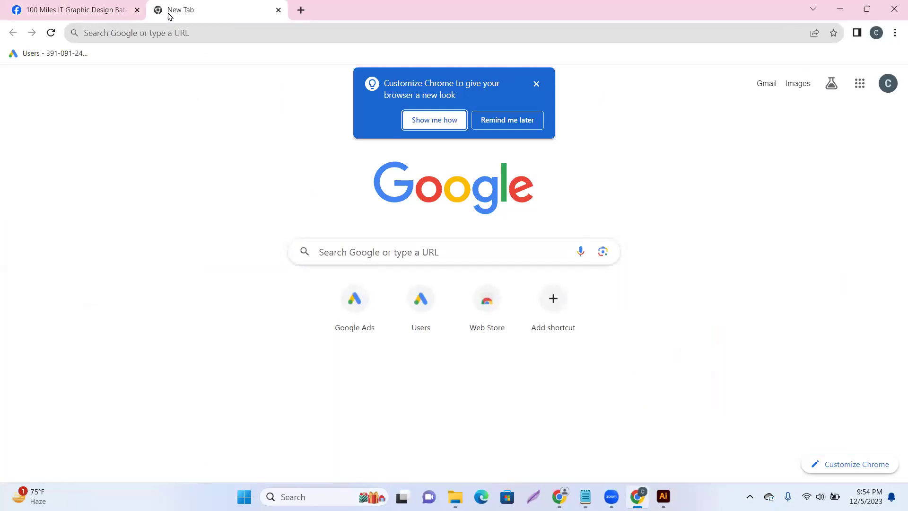
pyautogui.click(119, 34)
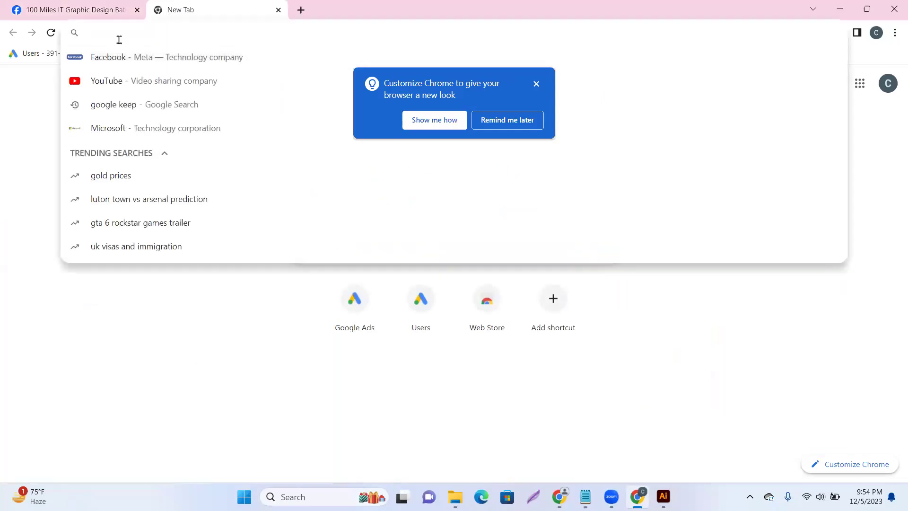
pyautogui.write('food ')
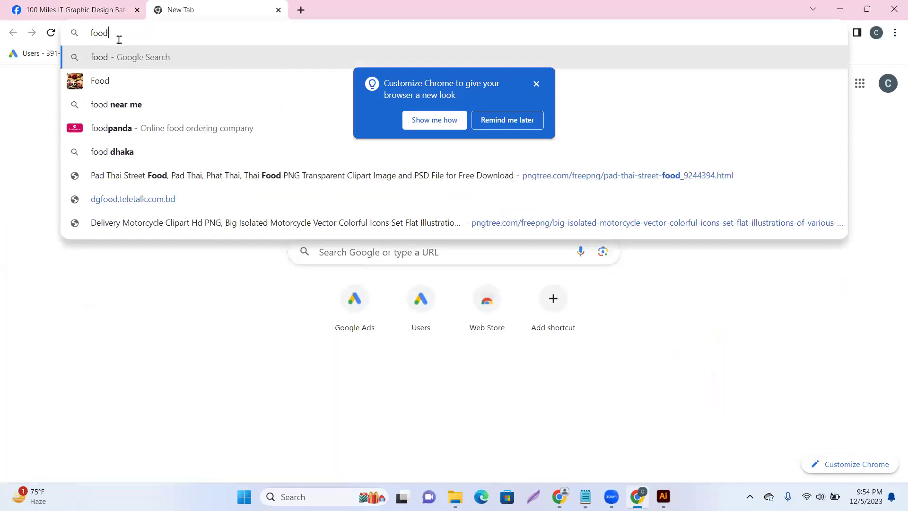
pyautogui.write('po')
pyautogui.write('ster')
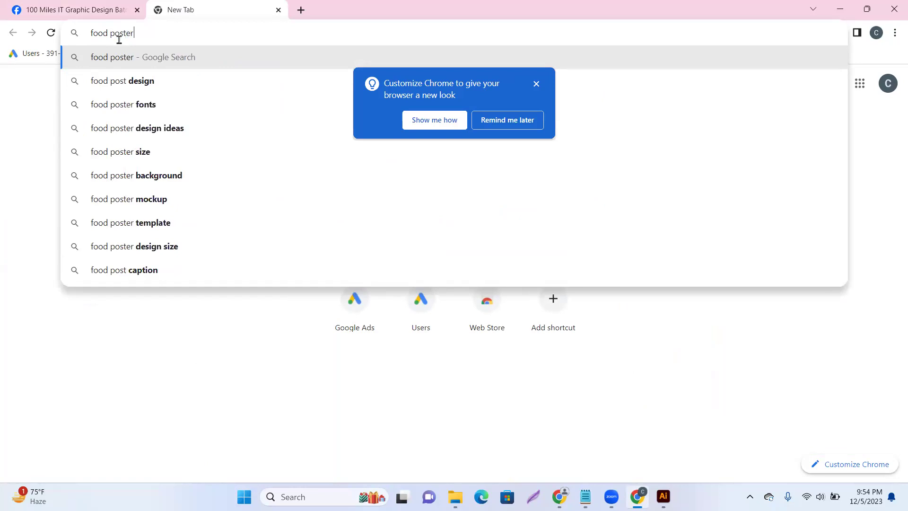
pyautogui.press('Return')
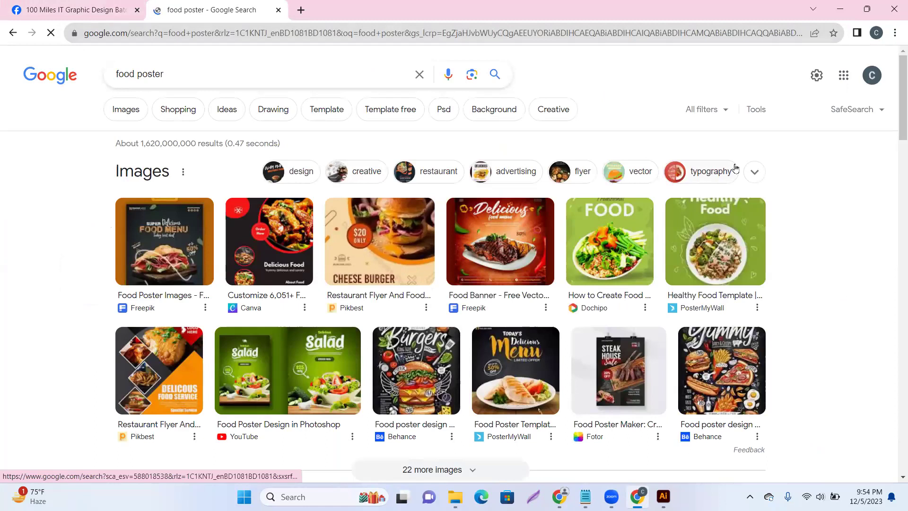
# Browse the food poster image results, preview the FiverrBox poster, and return to Illustrator
pyautogui.click(483, 244)
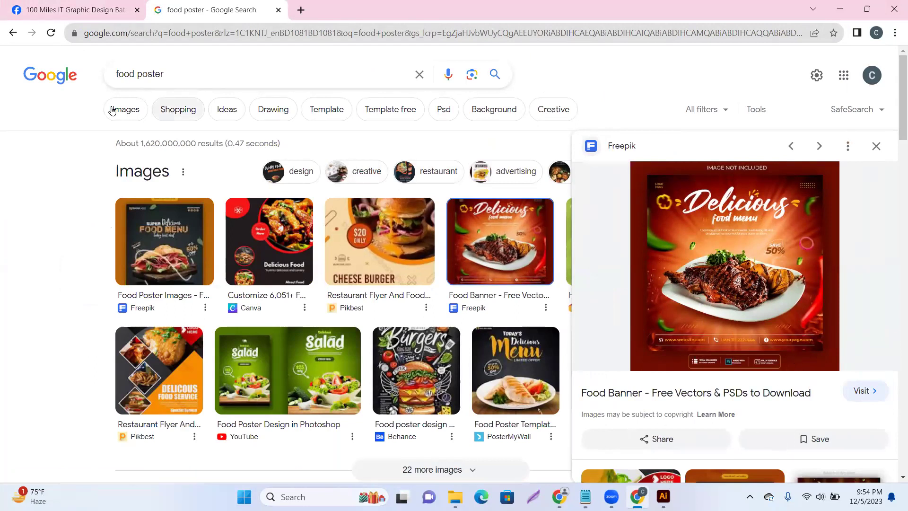
pyautogui.click(134, 113)
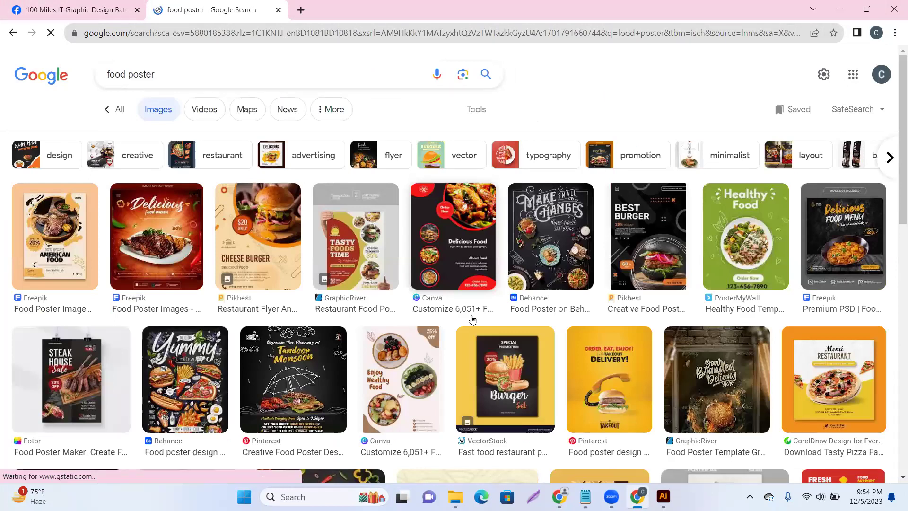
pyautogui.scroll(-10, 472, 319)
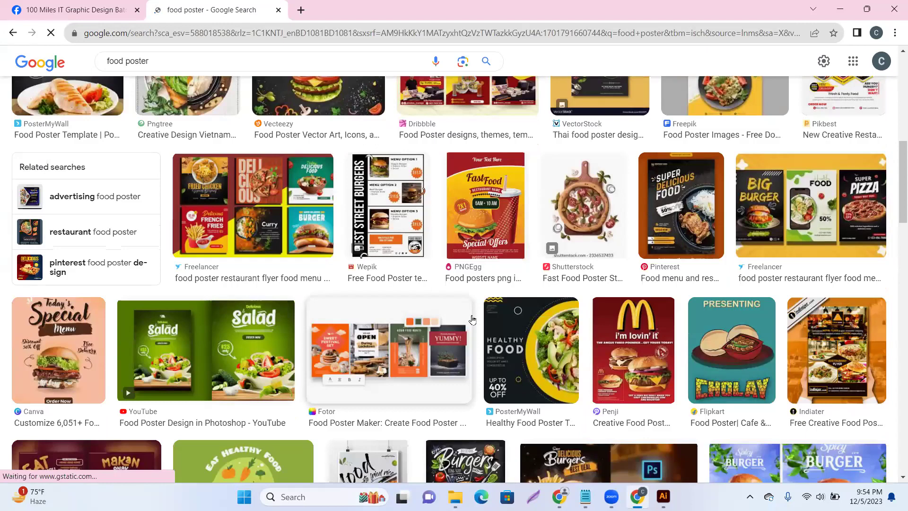
pyautogui.scroll(-3, 472, 320)
pyautogui.scroll(-1, 472, 319)
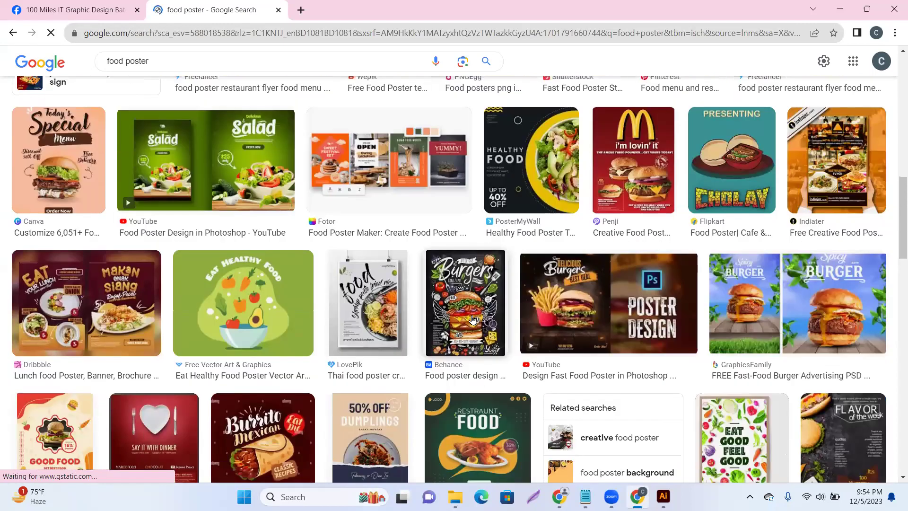
pyautogui.scroll(-3, 472, 320)
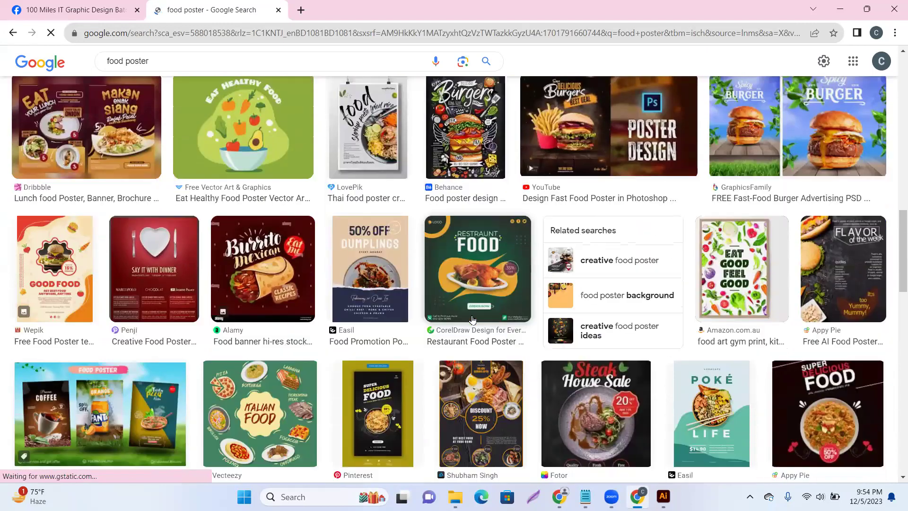
pyautogui.scroll(-6, 472, 319)
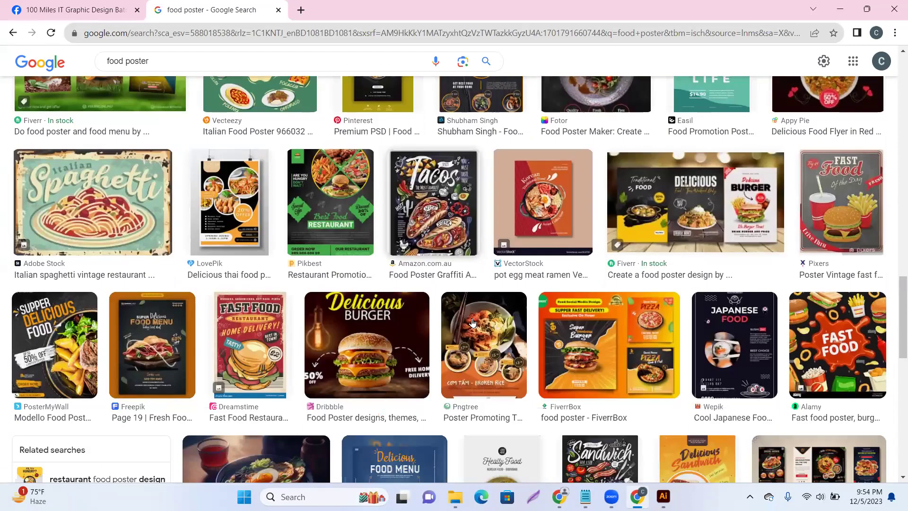
pyautogui.click(594, 356)
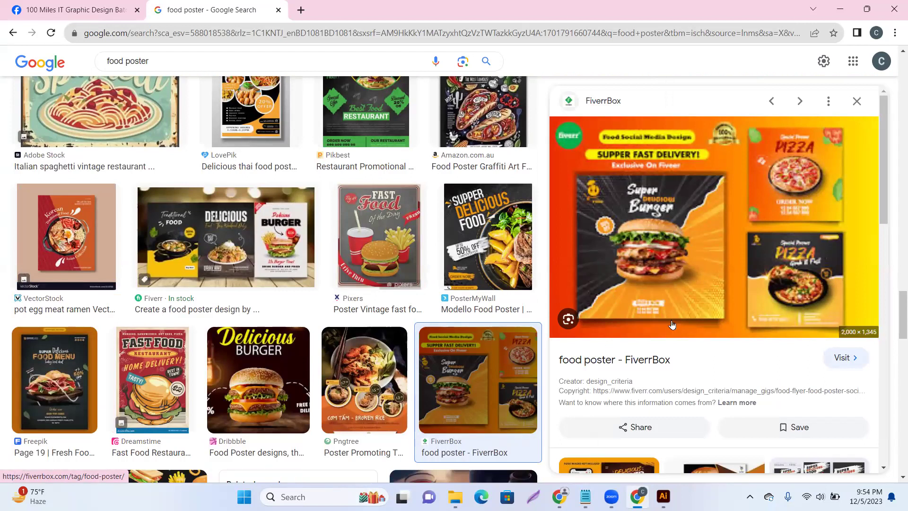
pyautogui.click(663, 496)
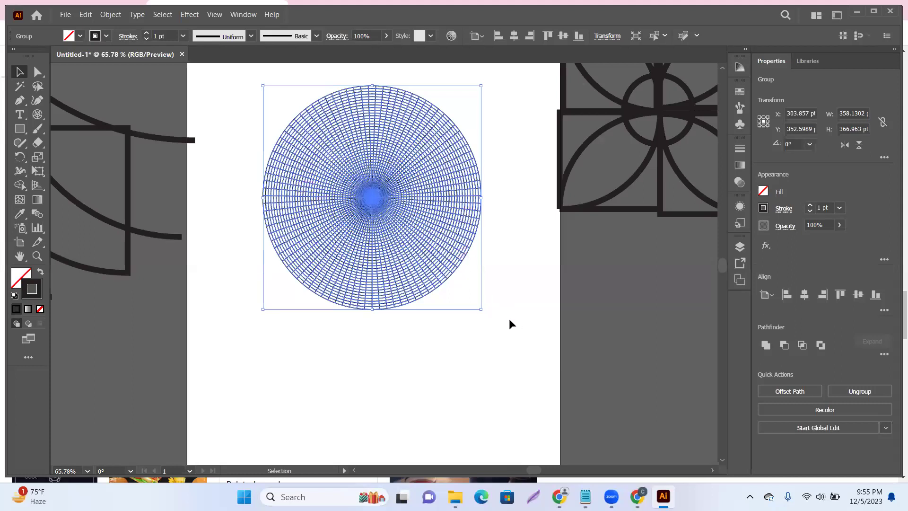
# Scale the polar grid up to about 578 × 593 pt and recentre it on the artboard
pyautogui.moveTo(483, 308); pyautogui.dragTo(589, 418)
pyautogui.moveTo(482, 324); pyautogui.dragTo(451, 321)
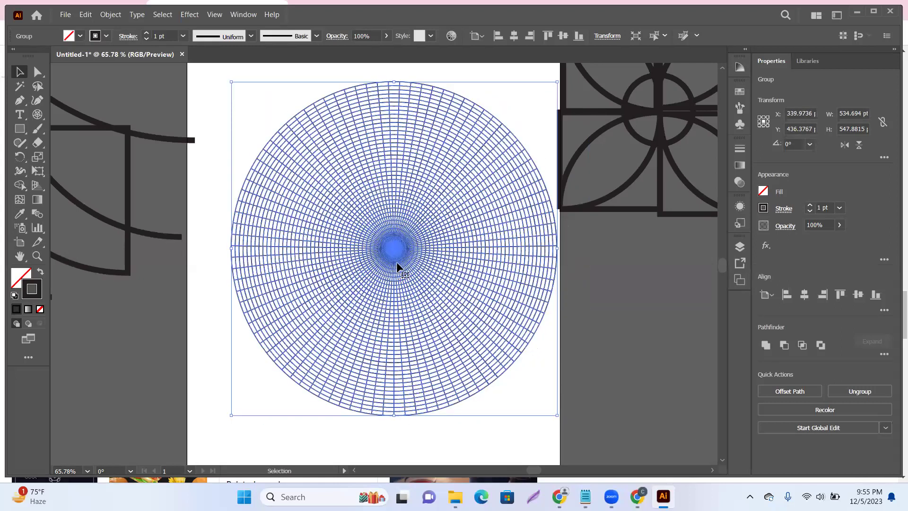
pyautogui.moveTo(470, 293); pyautogui.dragTo(448, 297)
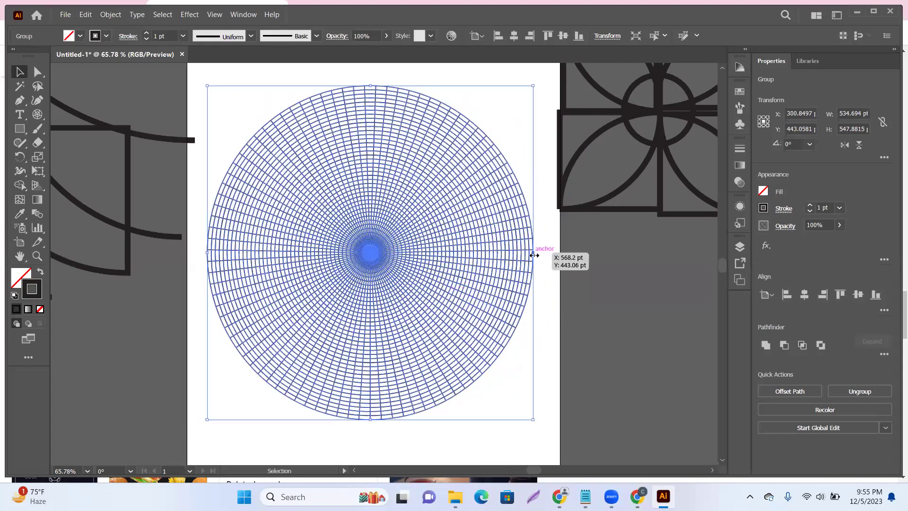
pyautogui.moveTo(540, 253); pyautogui.dragTo(552, 258)
pyautogui.moveTo(473, 264); pyautogui.dragTo(458, 381)
pyautogui.click(21, 185)
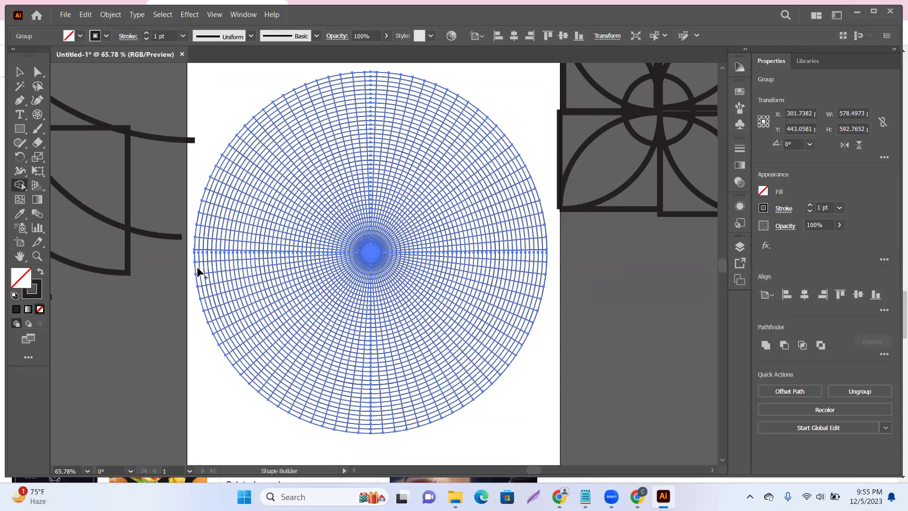
# Merge cells along the left spoke and lower-left rim into black-filled shapes
pyautogui.moveTo(219, 270); pyautogui.dragTo(240, 267)
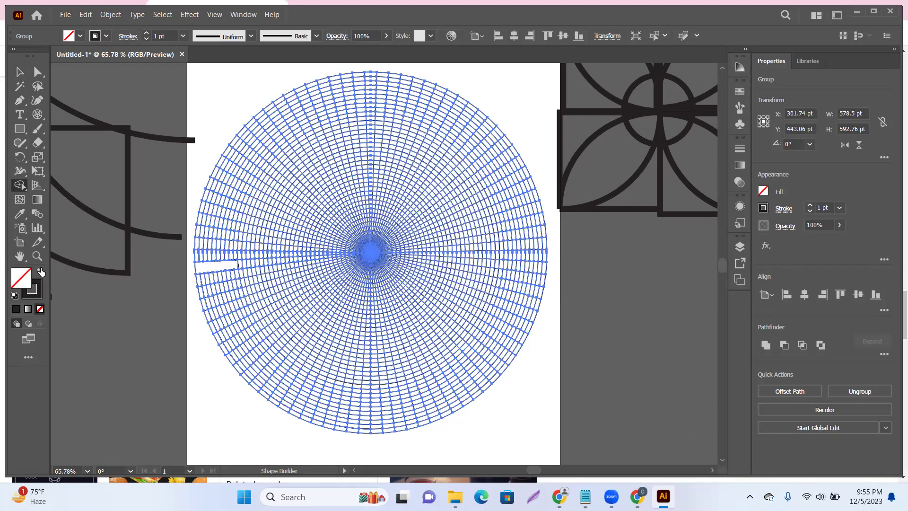
pyautogui.click(42, 271)
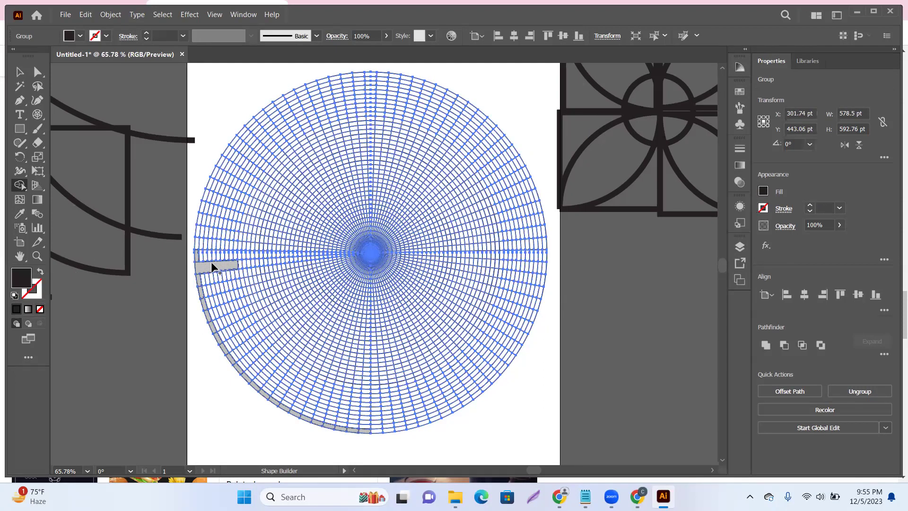
pyautogui.scroll(4, 290, 265)
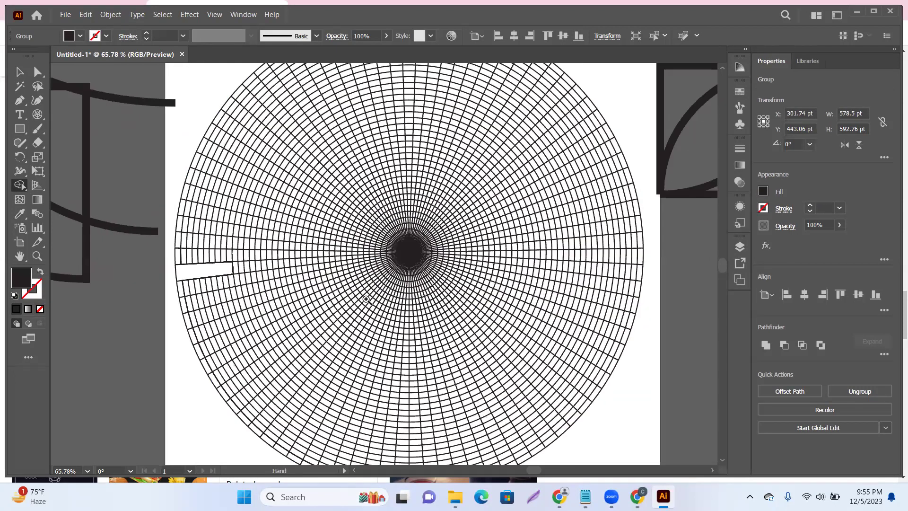
pyautogui.moveTo(188, 268); pyautogui.dragTo(475, 239)
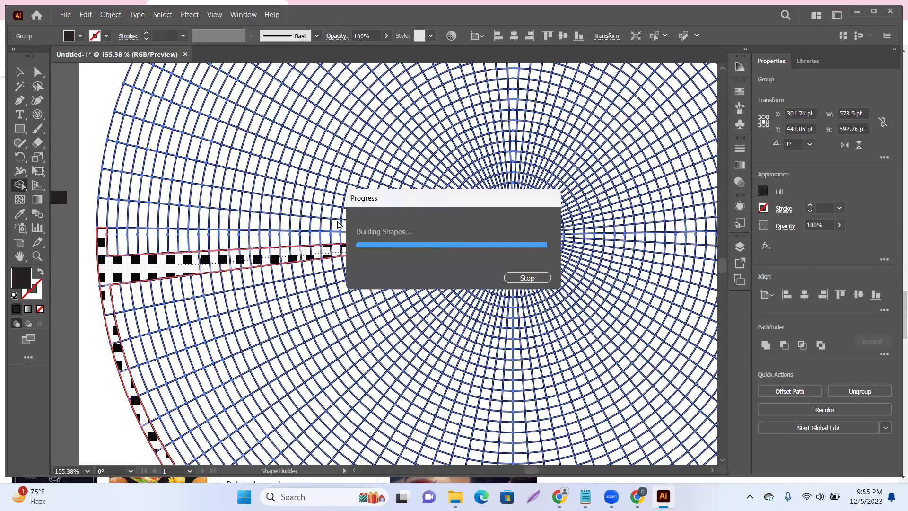
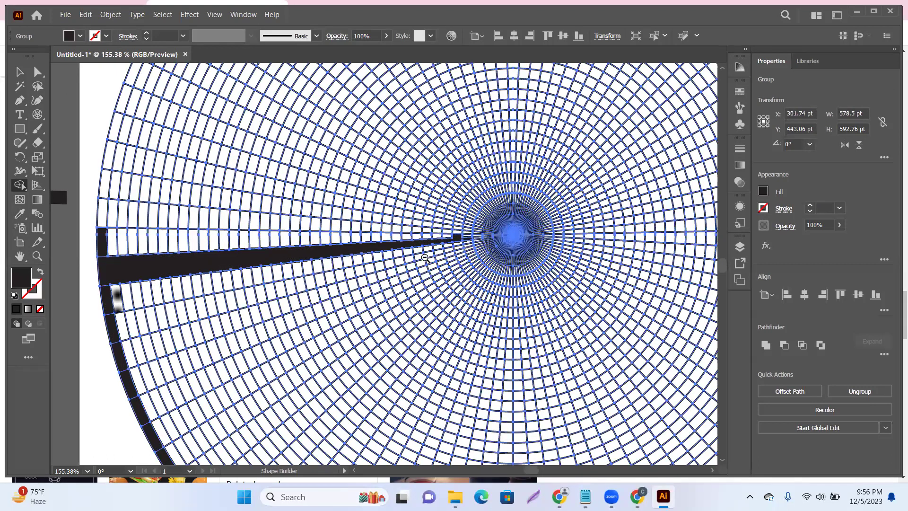
# Select the radial polar grid and delete it to clear the artboard
pyautogui.scroll(-2, 470, 247)
pyautogui.hscroll(2, 461, 229)
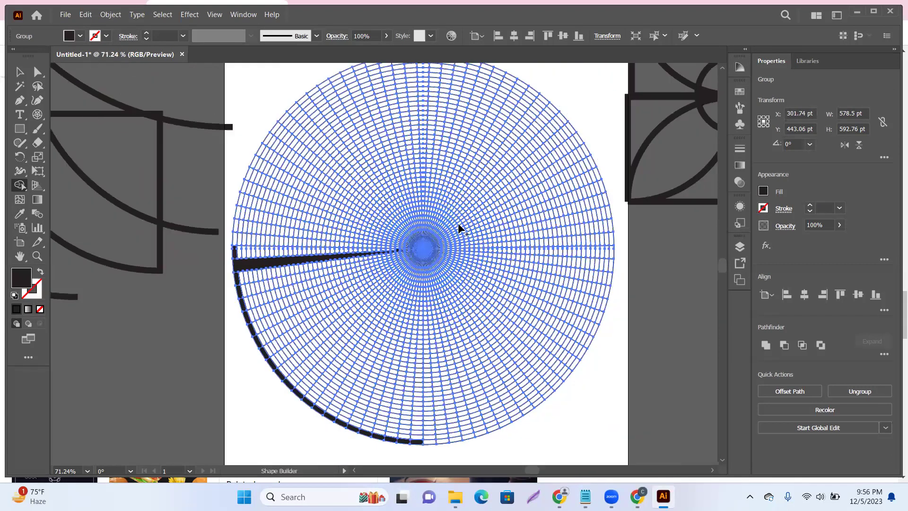
pyautogui.scroll(2, 428, 100)
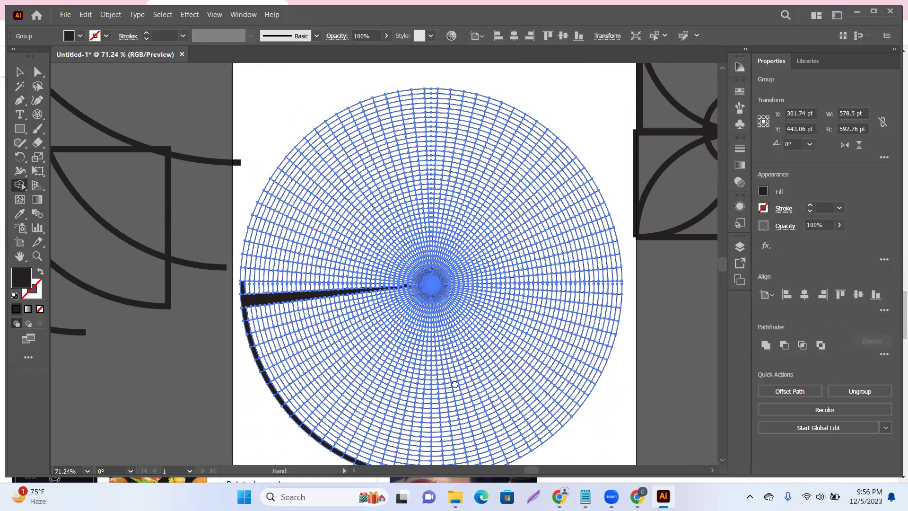
pyautogui.moveTo(468, 376); pyautogui.dragTo(472, 294)
pyautogui.scroll(-1, 470, 295)
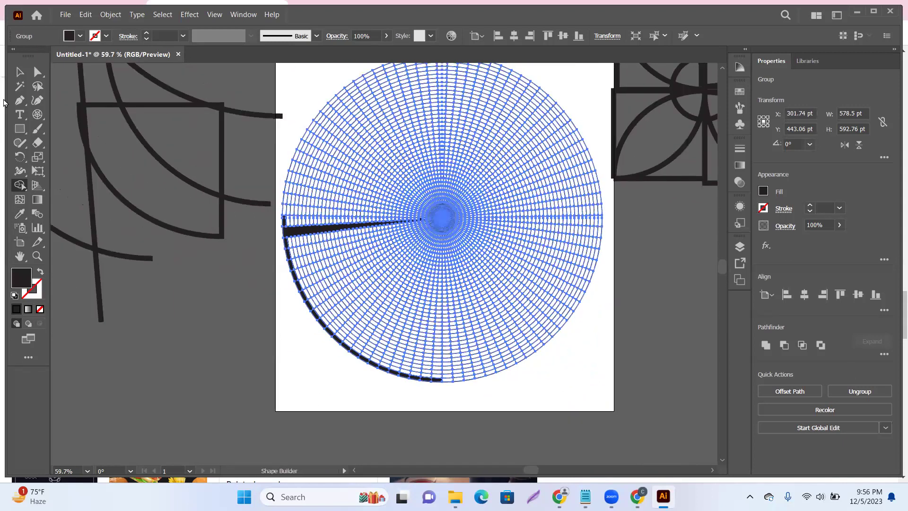
pyautogui.click(20, 72)
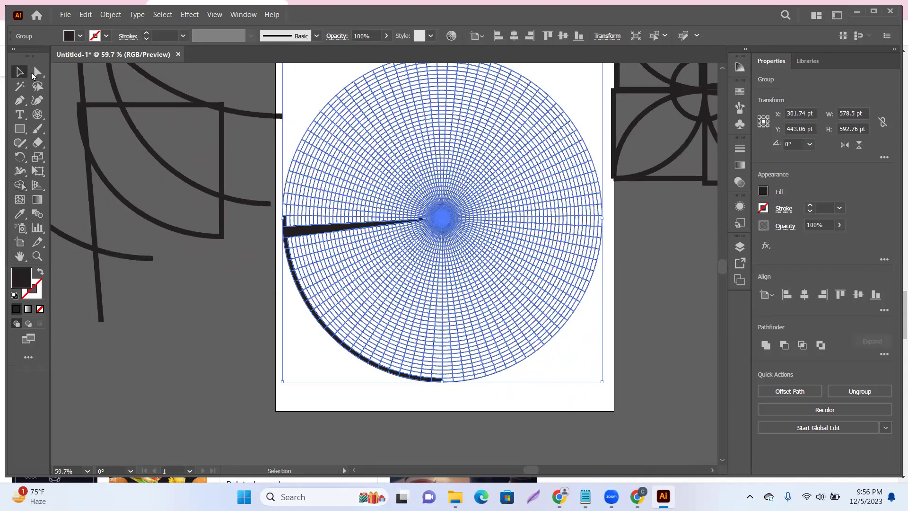
pyautogui.scroll(1, 399, 298)
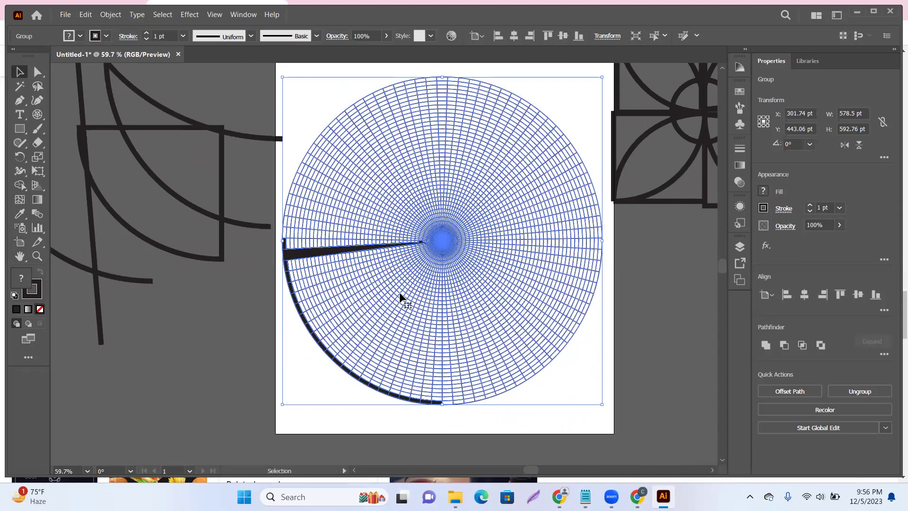
pyautogui.press('Delete')
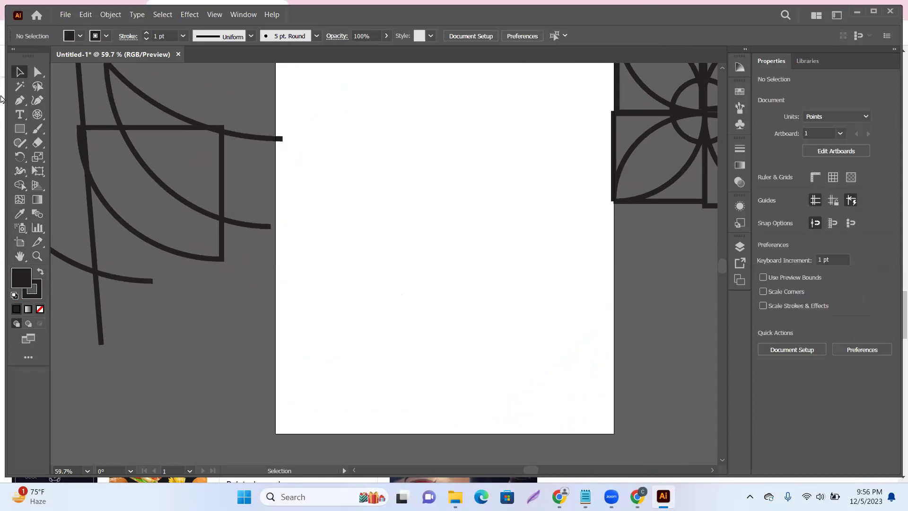
# Draw a large circle about 414 pt wide with the Ellipse tool
pyautogui.click(27, 134)
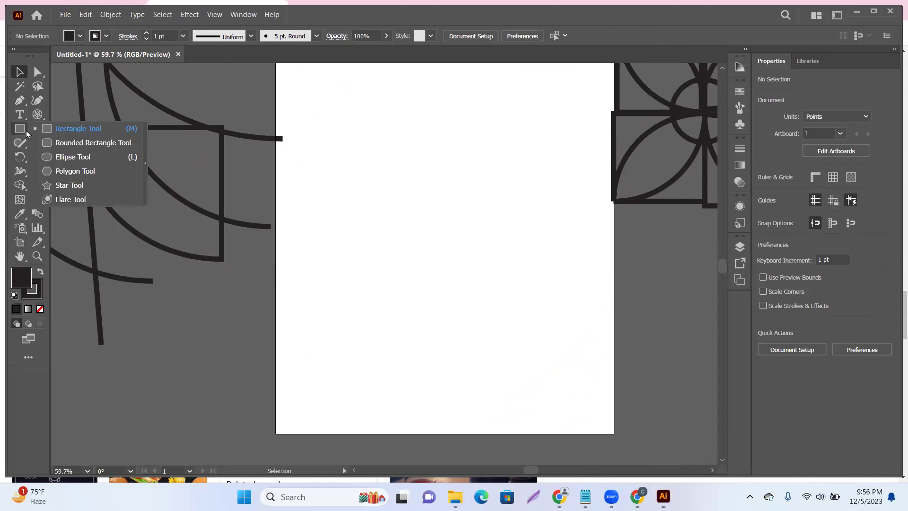
pyautogui.click(72, 156)
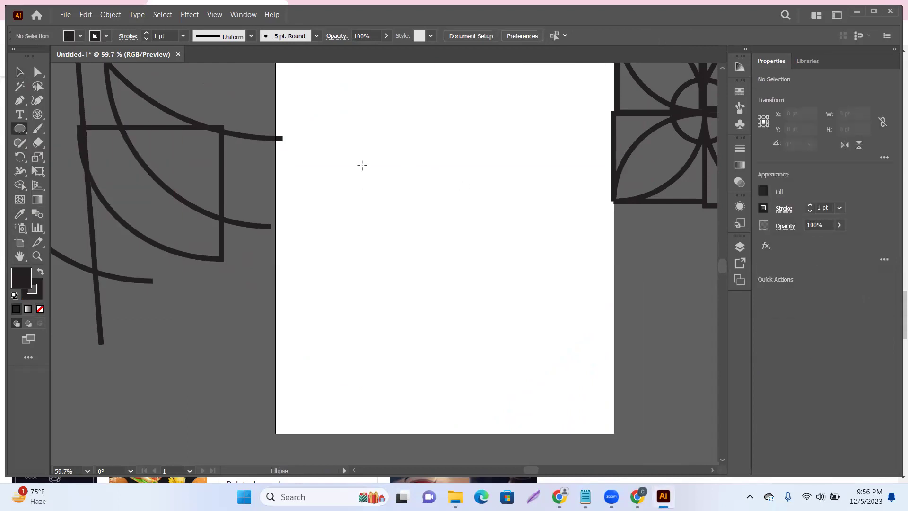
pyautogui.moveTo(331, 160); pyautogui.dragTo(560, 354)
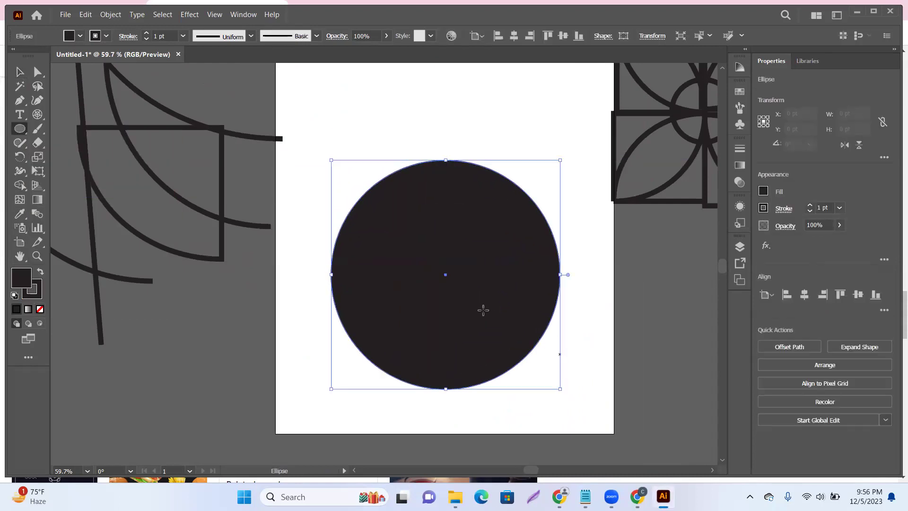
pyautogui.scroll(-1, 453, 285)
pyautogui.scroll(1, 453, 265)
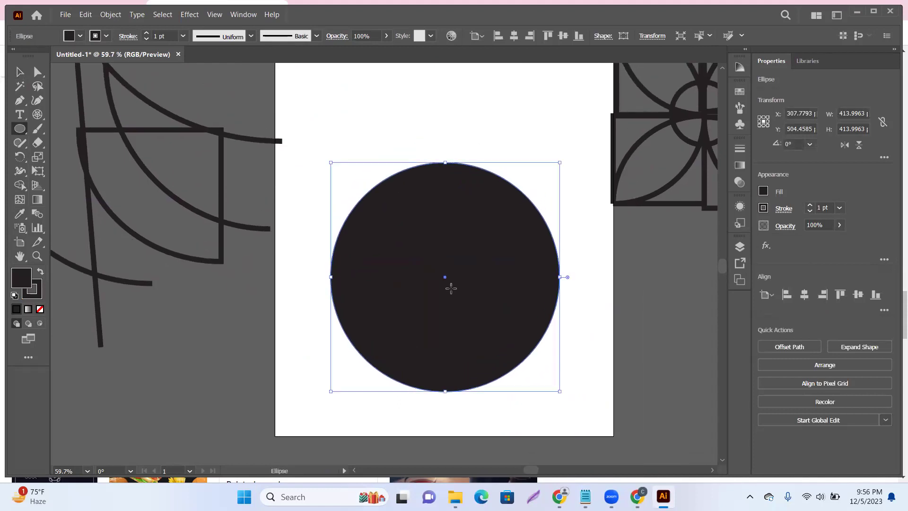
# Move the circle up on the artboard and set its fill to None
pyautogui.press('v')
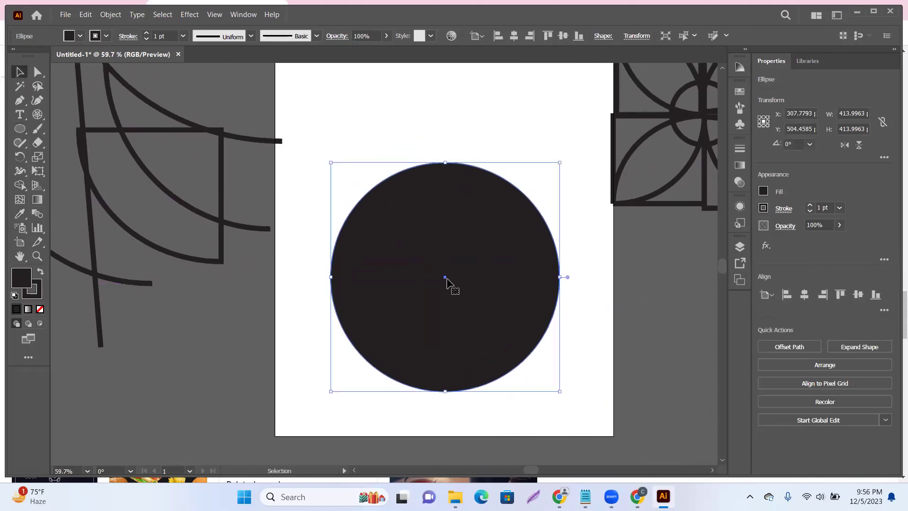
pyautogui.moveTo(446, 283); pyautogui.dragTo(450, 245)
pyautogui.click(227, 358)
pyautogui.click(509, 253)
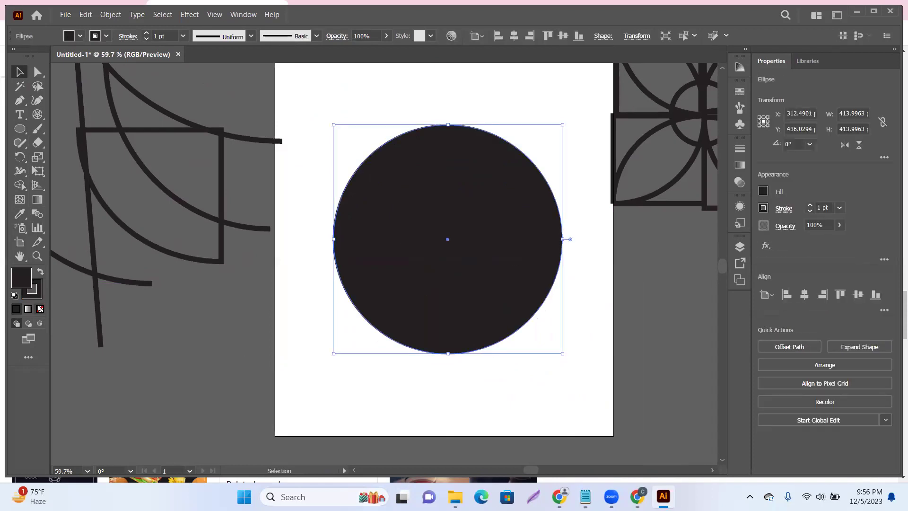
pyautogui.click(41, 309)
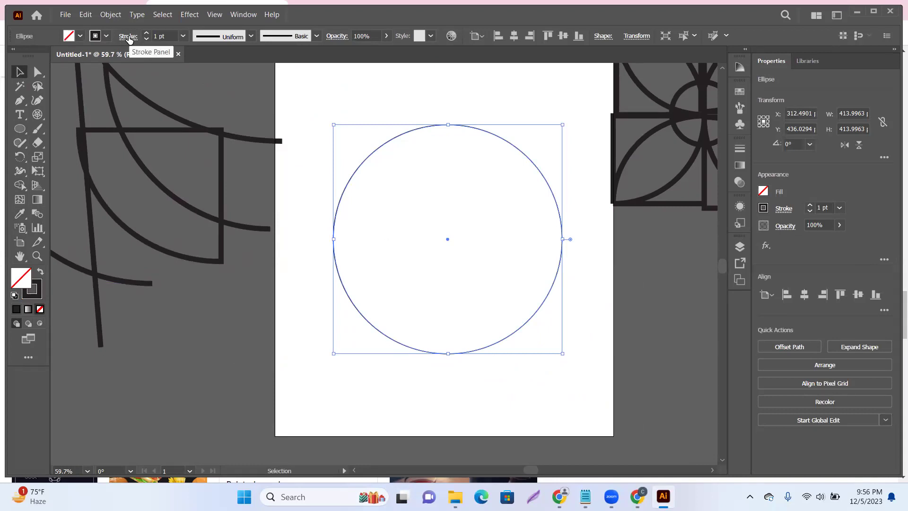
# Make the circle's stroke a dashed line with a 34 pt dash and 48 pt gap
pyautogui.click(129, 38)
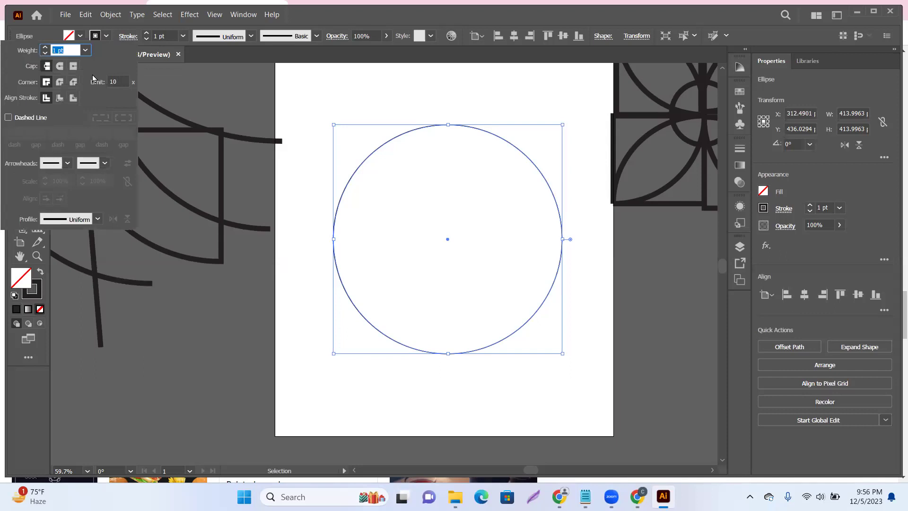
pyautogui.click(8, 118)
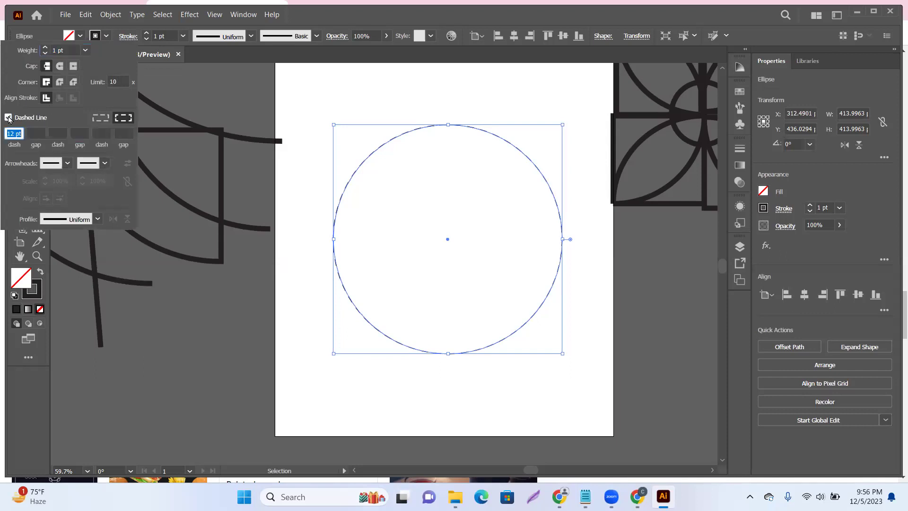
pyautogui.write('34')
pyautogui.press('Return')
pyautogui.click(40, 133)
pyautogui.write('28')
pyautogui.press('Return')
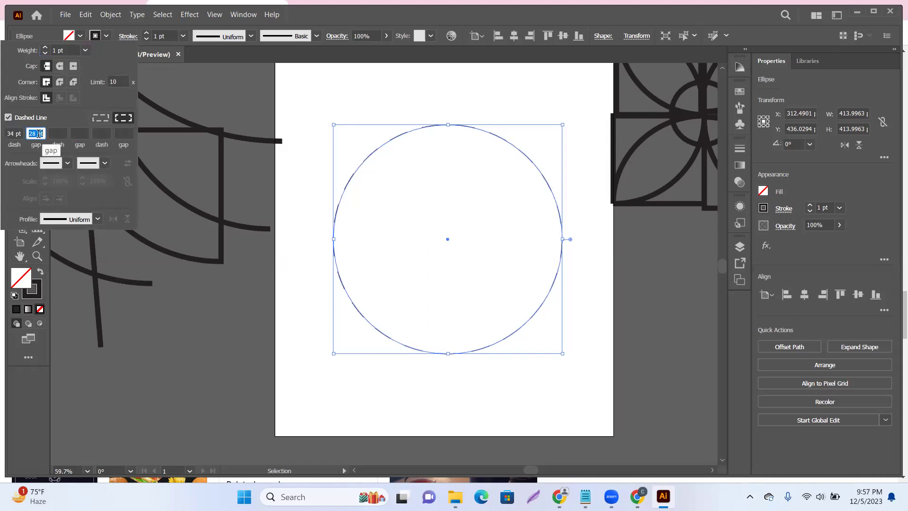
pyautogui.write('48')
pyautogui.press('Return')
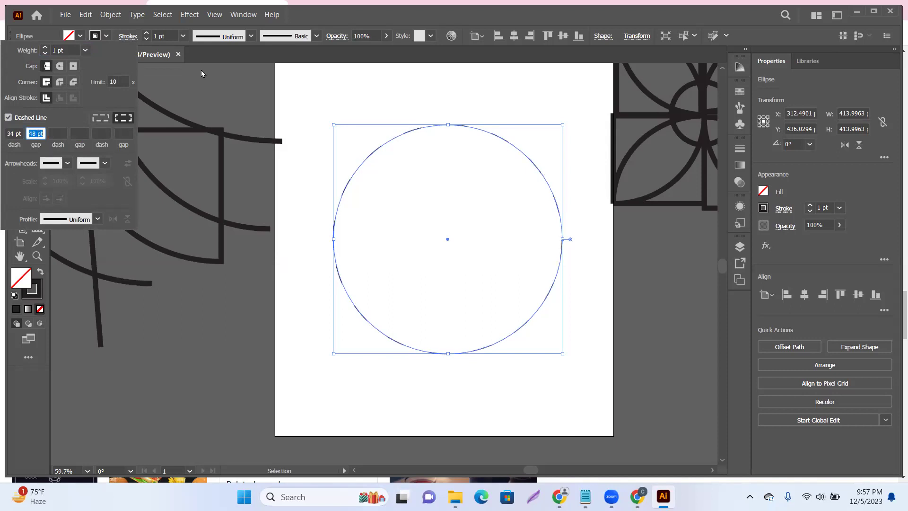
# Raise the stroke weight to about 409 pt, creating a black-and-white sunburst
pyautogui.click(73, 50)
pyautogui.scroll(20, 75, 52)
pyautogui.scroll(7, 75, 60)
pyautogui.scroll(20, 67, 50)
pyautogui.scroll(20, 69, 50)
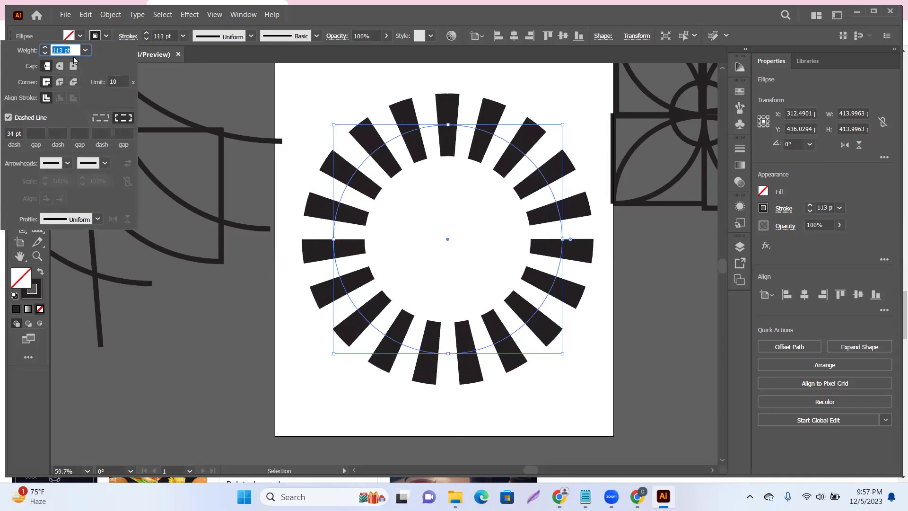
pyautogui.scroll(20, 66, 49)
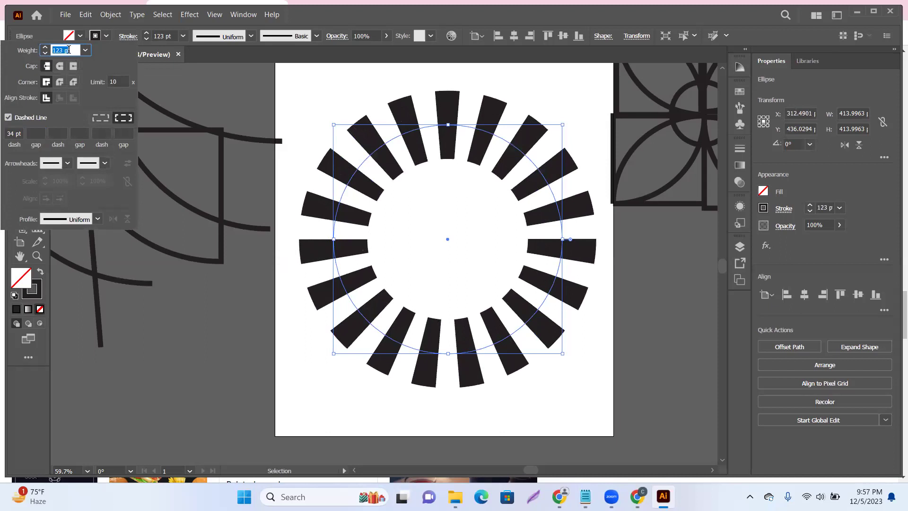
pyautogui.scroll(20, 71, 50)
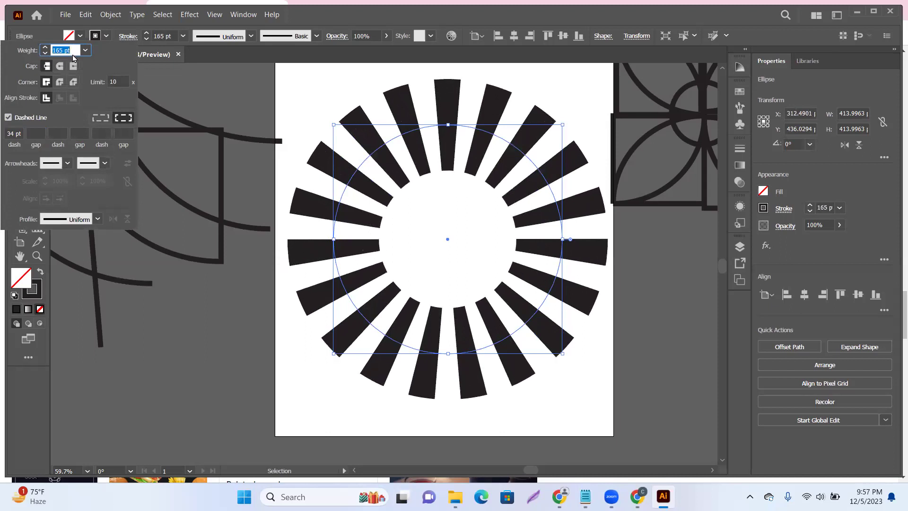
pyautogui.scroll(20, 73, 60)
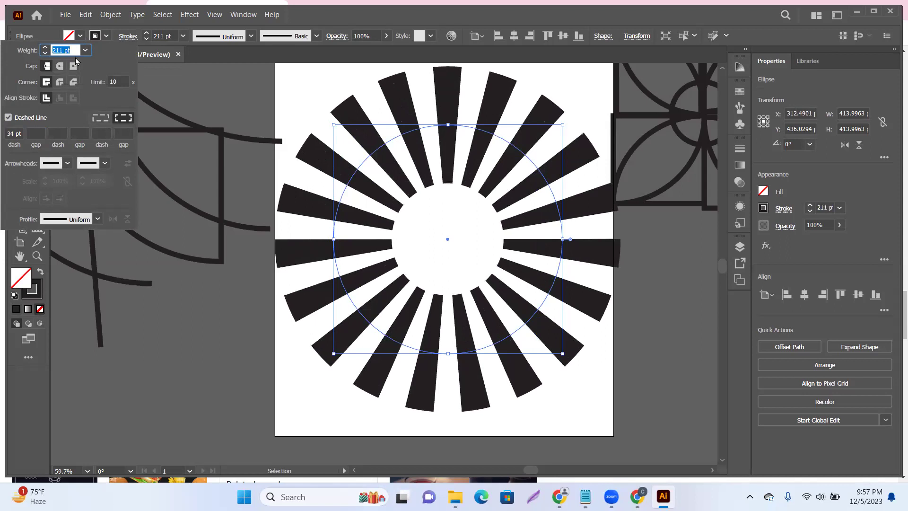
pyautogui.scroll(20, 77, 49)
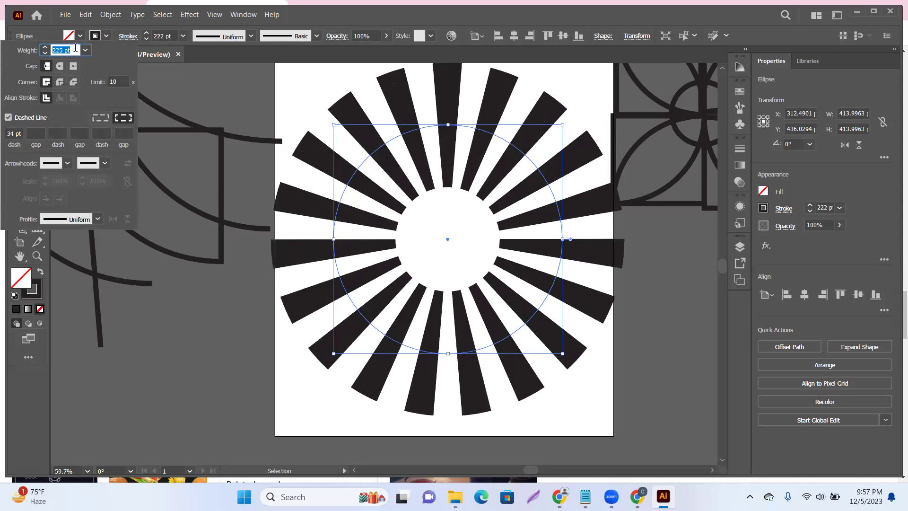
pyautogui.scroll(20, 75, 49)
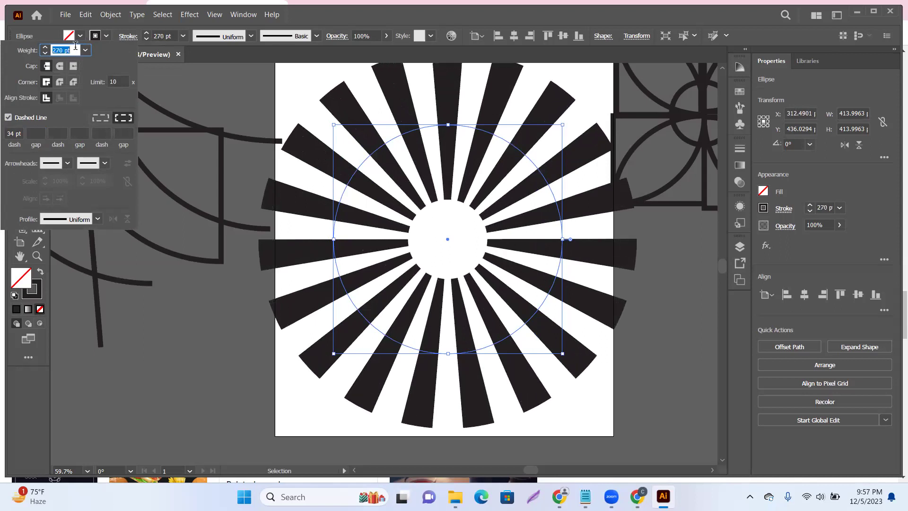
pyautogui.scroll(20, 76, 50)
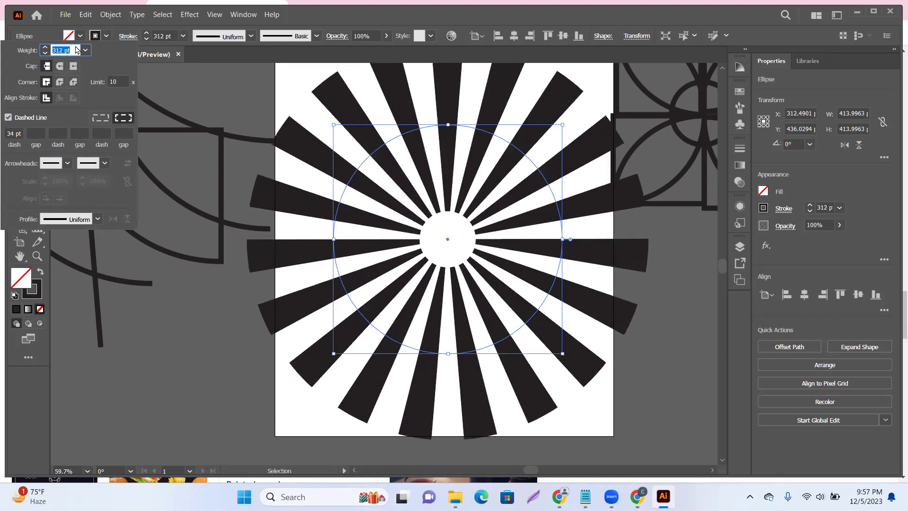
pyautogui.scroll(20, 77, 50)
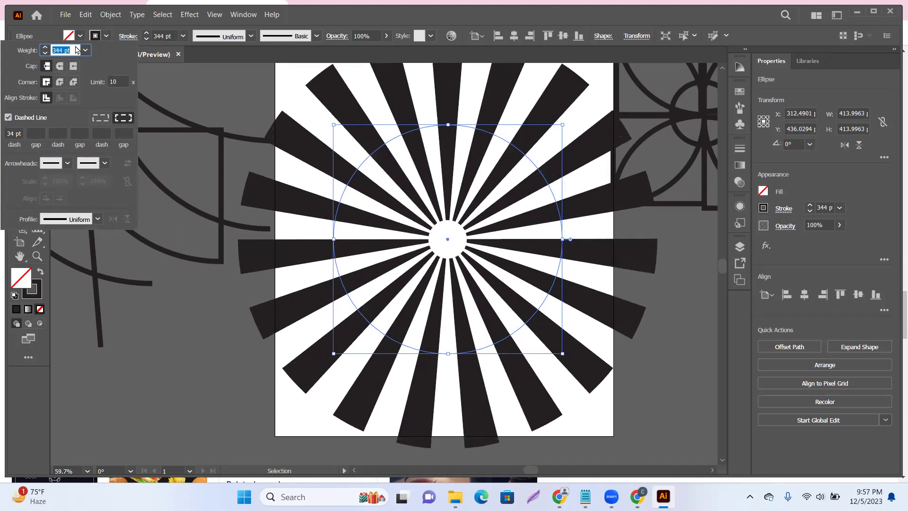
pyautogui.scroll(20, 77, 50)
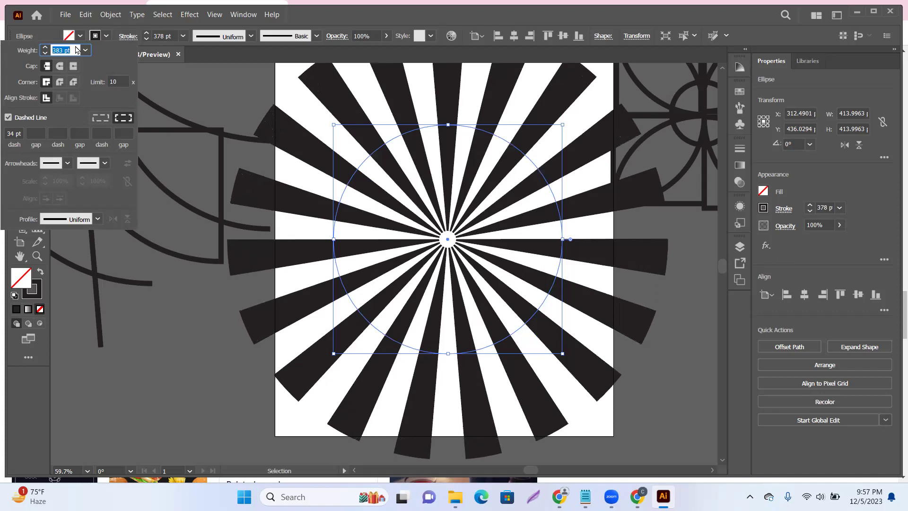
pyautogui.scroll(8, 77, 49)
pyautogui.scroll(2, 77, 50)
pyautogui.click(677, 364)
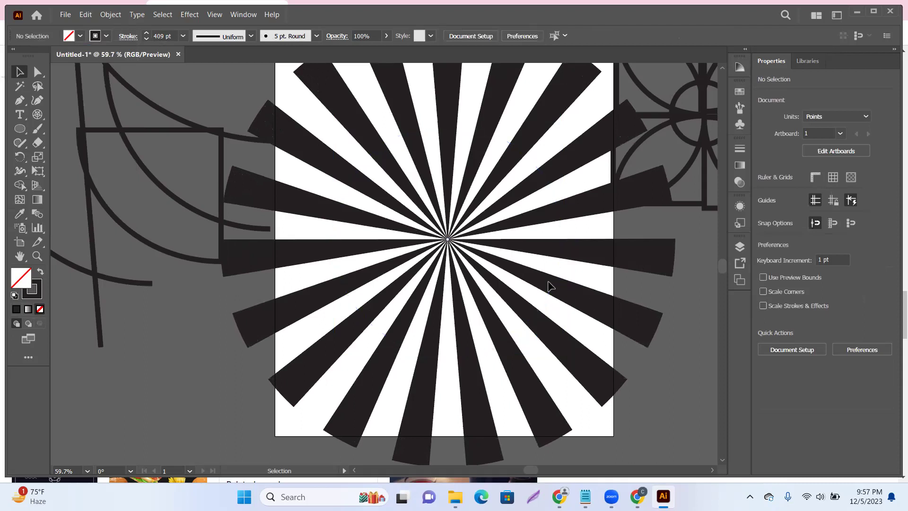
pyautogui.moveTo(550, 282)
pyautogui.mouseDown()
pyautogui.moveTo(544, 288)
pyautogui.moveTo(542, 280)
pyautogui.mouseUp()
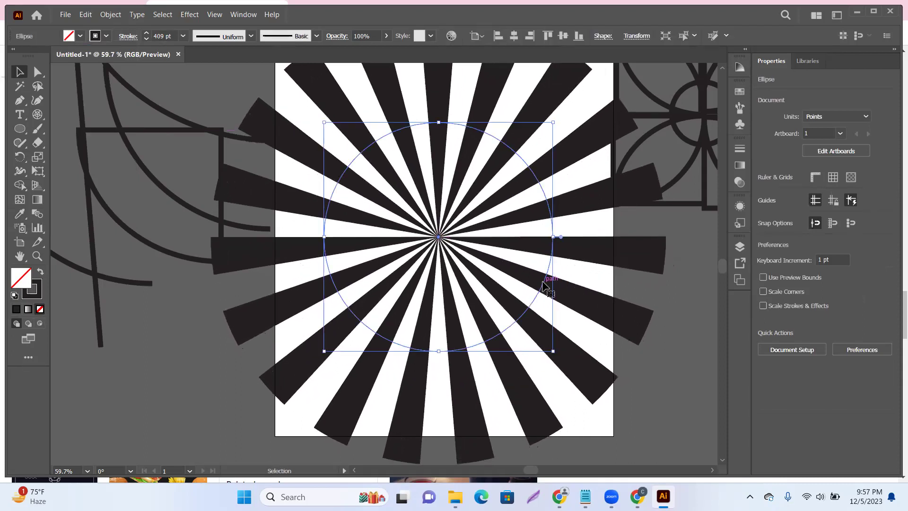
pyautogui.keyDown('shift'); pyautogui.click(564, 238); pyautogui.keyUp('shift')
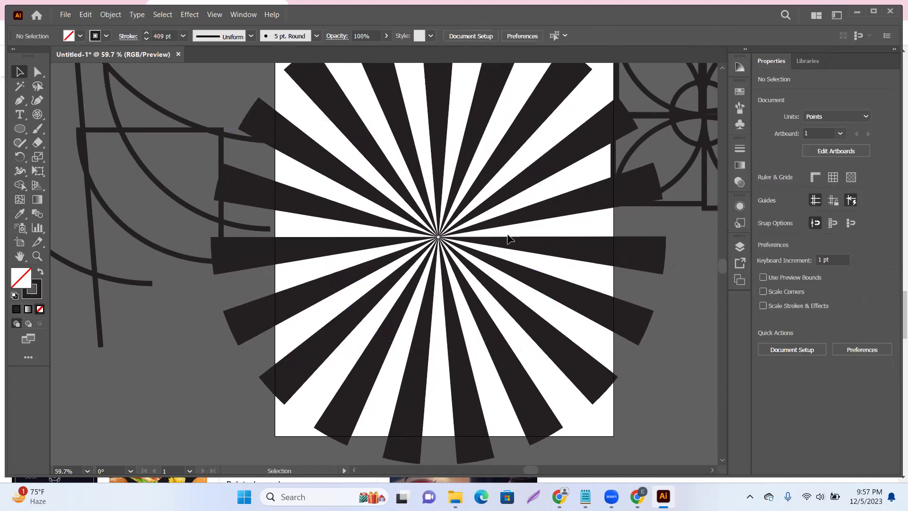
pyautogui.moveTo(589, 220); pyautogui.dragTo(369, 288)
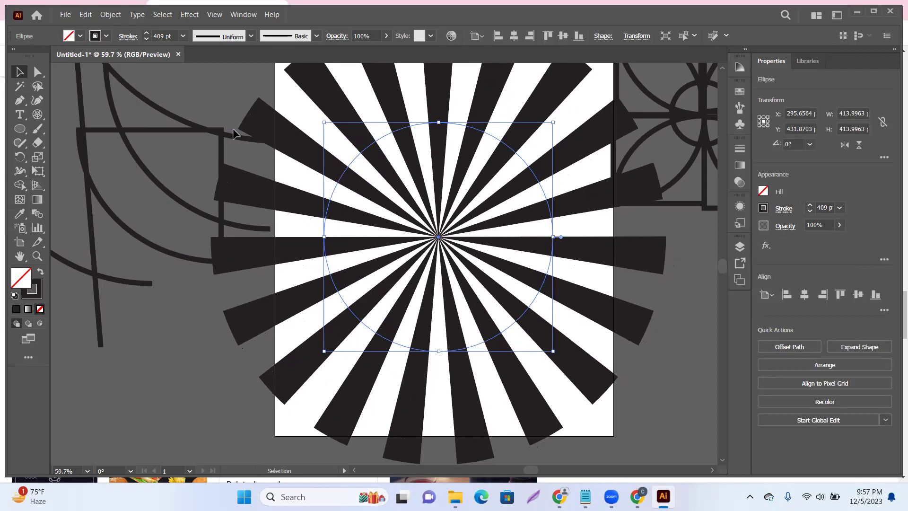
pyautogui.click(235, 89)
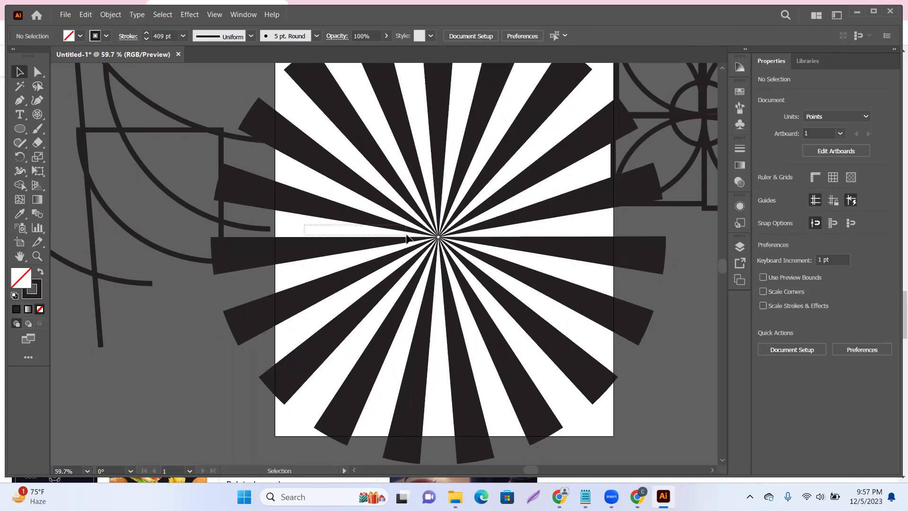
pyautogui.click(411, 240)
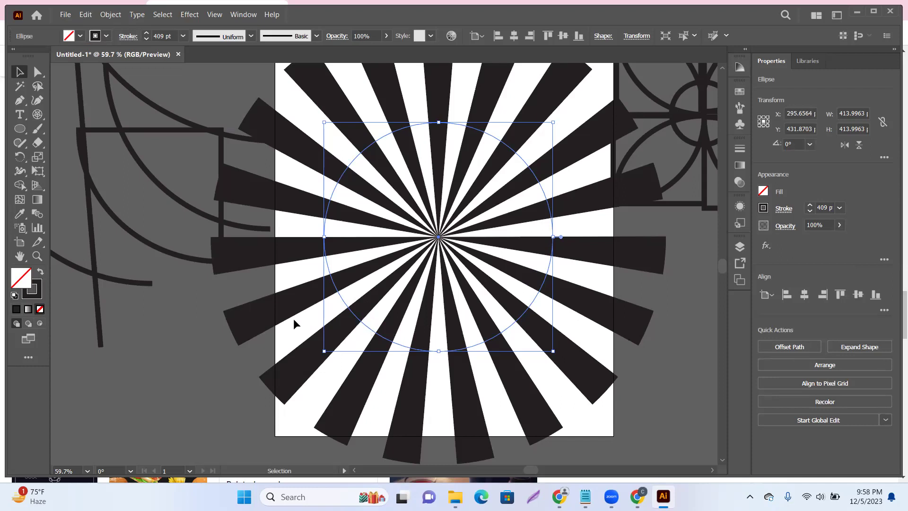
# Delete the starburst circle, the leftover curved paths and the pattern tile
pyautogui.press('Delete')
pyautogui.moveTo(307, 66); pyautogui.dragTo(68, 350)
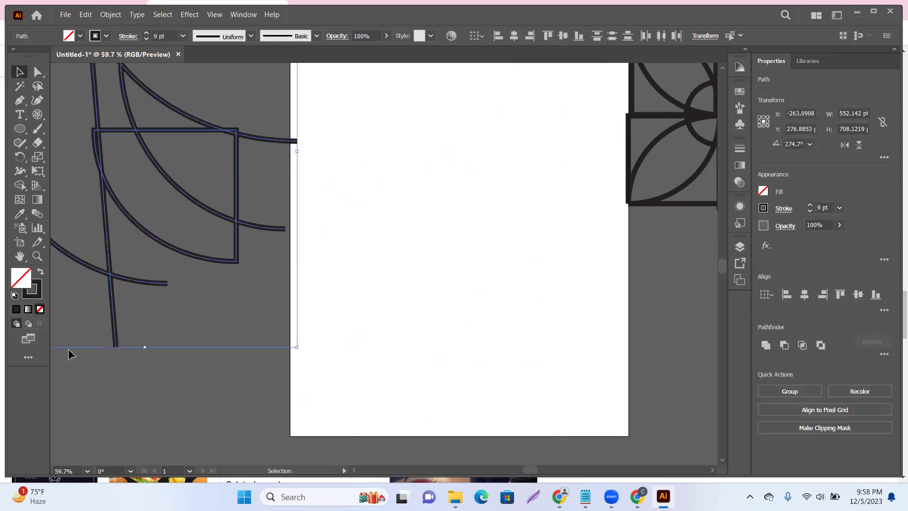
pyautogui.press('Delete')
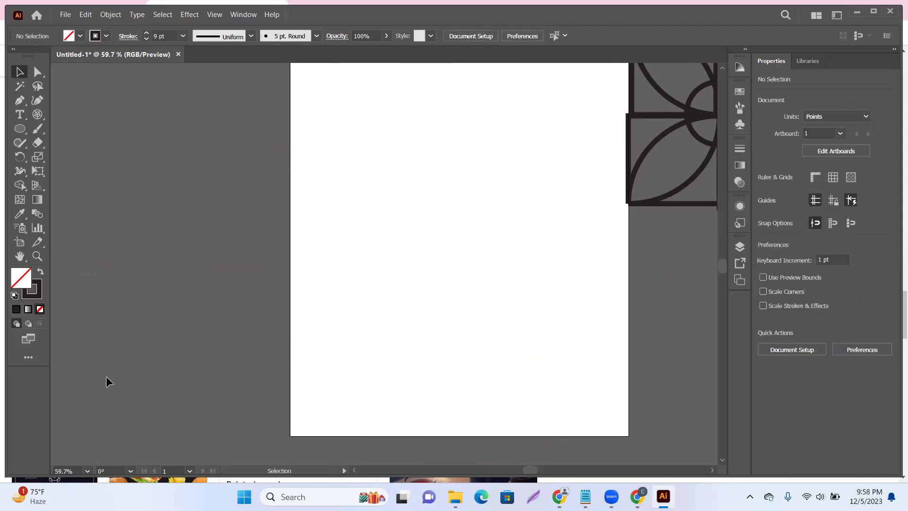
pyautogui.scroll(-3, 360, 300)
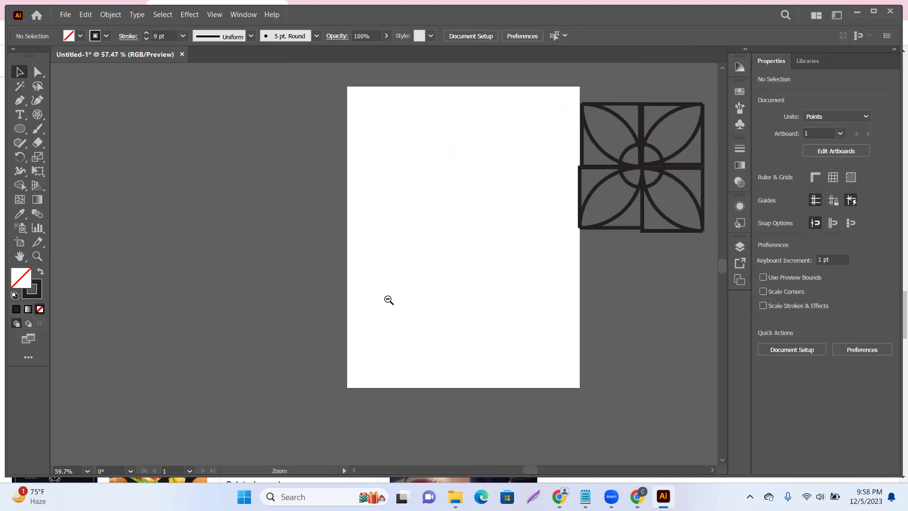
pyautogui.moveTo(434, 138); pyautogui.dragTo(649, 338)
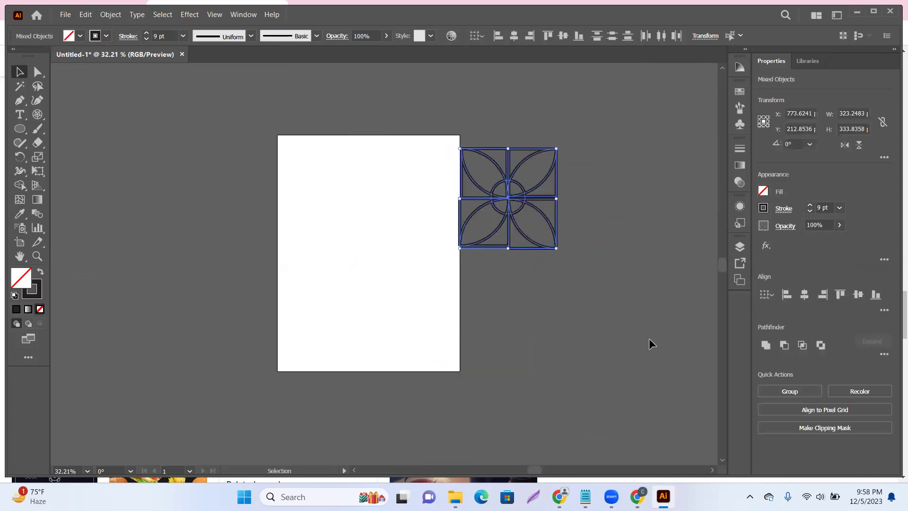
pyautogui.press('Delete')
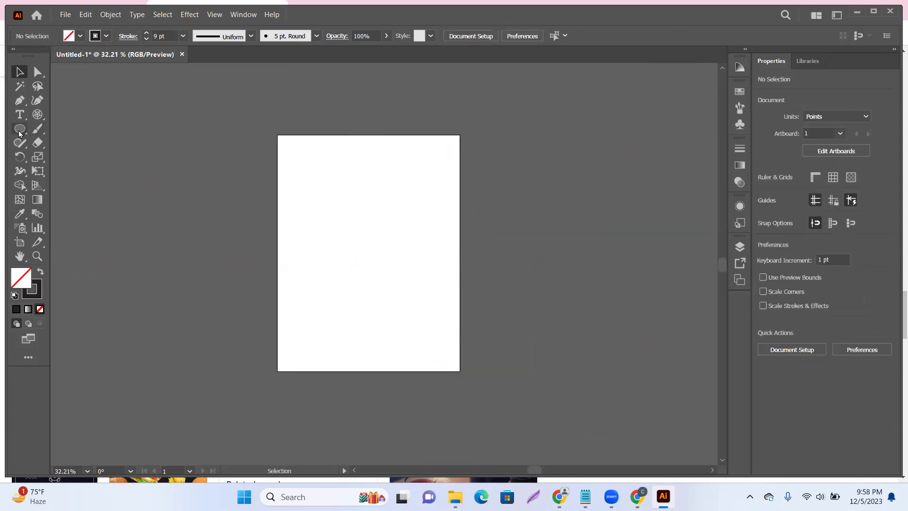
# Draw a new unfilled circle and scale it down to about 270 pt wide
pyautogui.click(19, 129)
pyautogui.moveTo(321, 188); pyautogui.dragTo(430, 294)
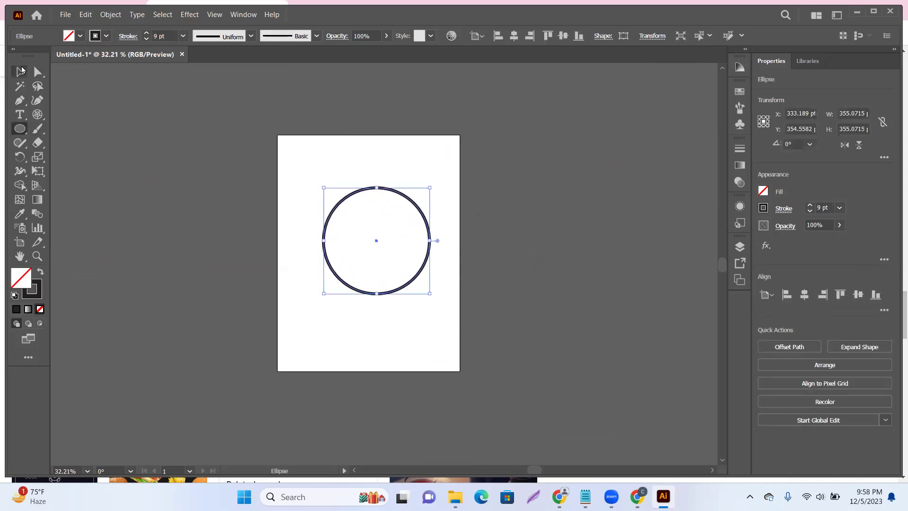
pyautogui.click(20, 71)
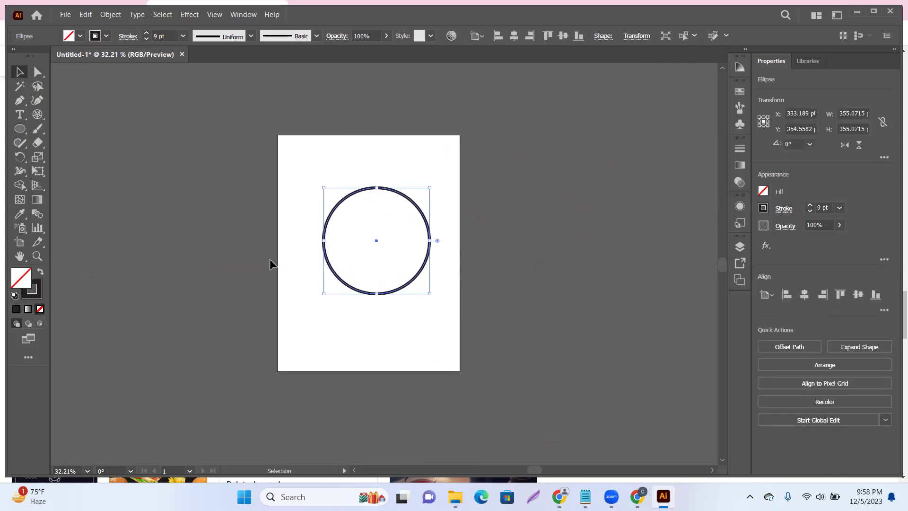
pyautogui.moveTo(309, 262); pyautogui.dragTo(267, 193)
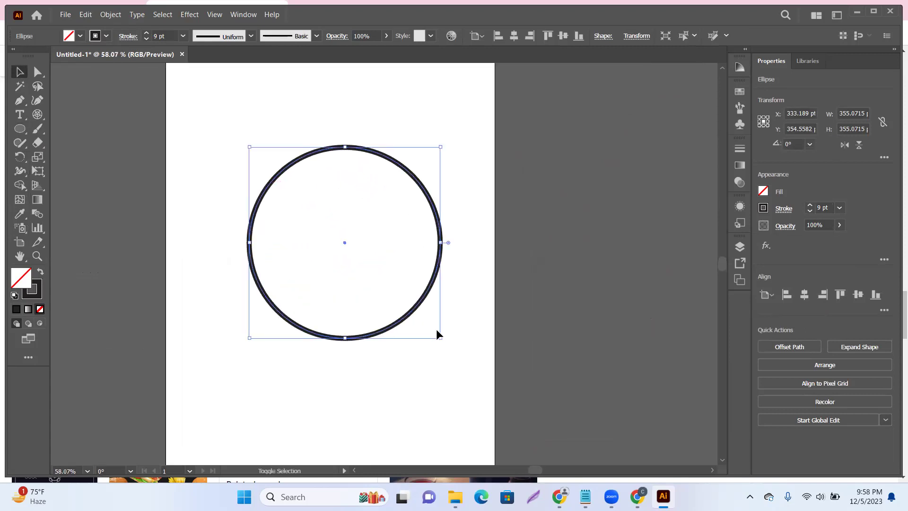
pyautogui.moveTo(439, 338); pyautogui.dragTo(394, 292)
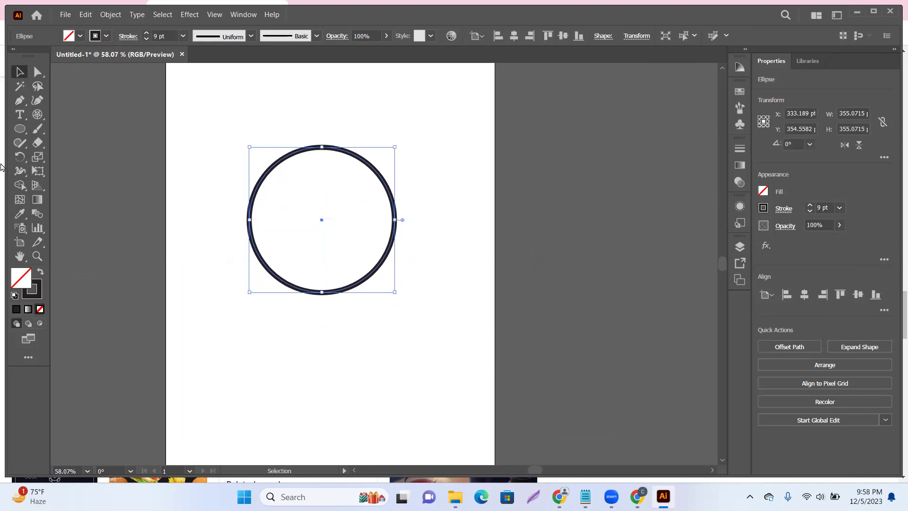
pyautogui.scroll(-4, 167, 34)
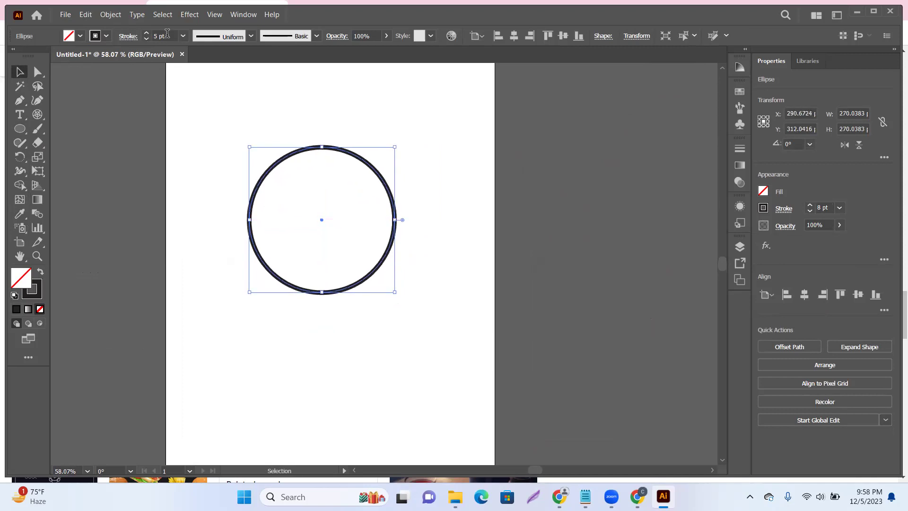
pyautogui.scroll(-2, 167, 34)
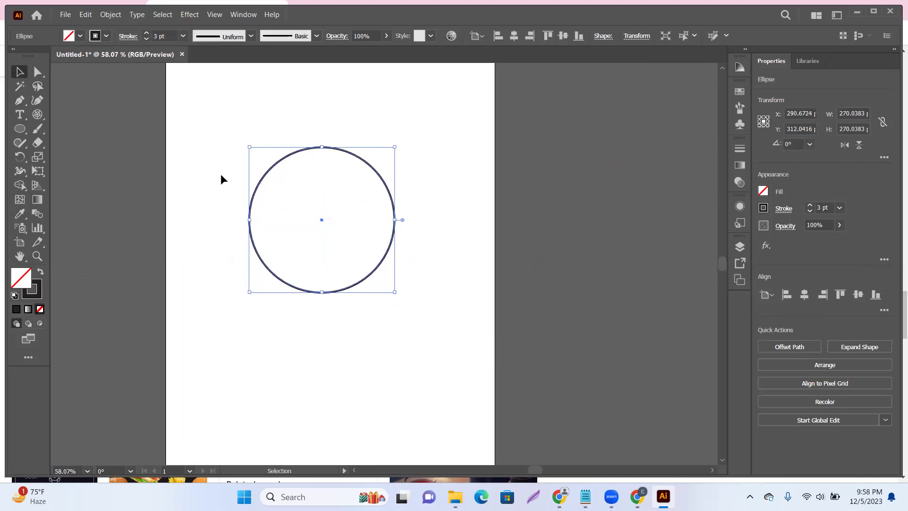
pyautogui.moveTo(323, 221); pyautogui.dragTo(332, 225)
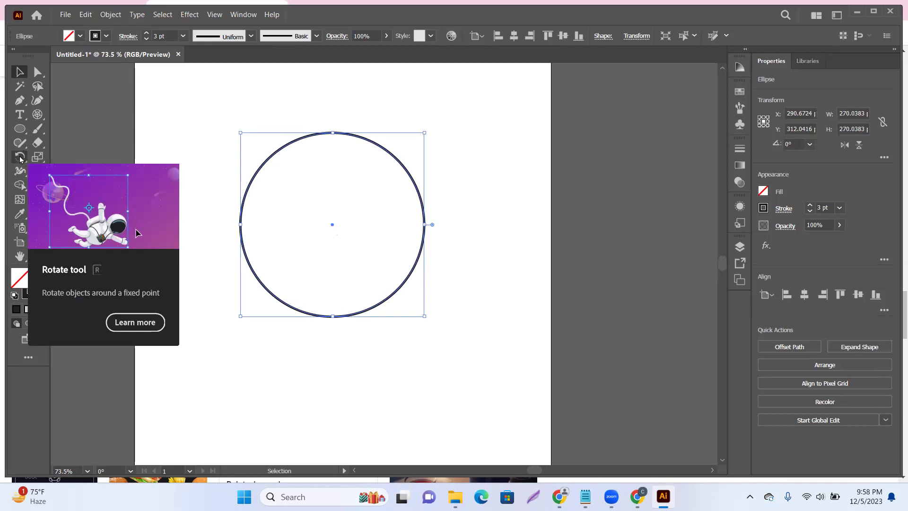
pyautogui.click(20, 158)
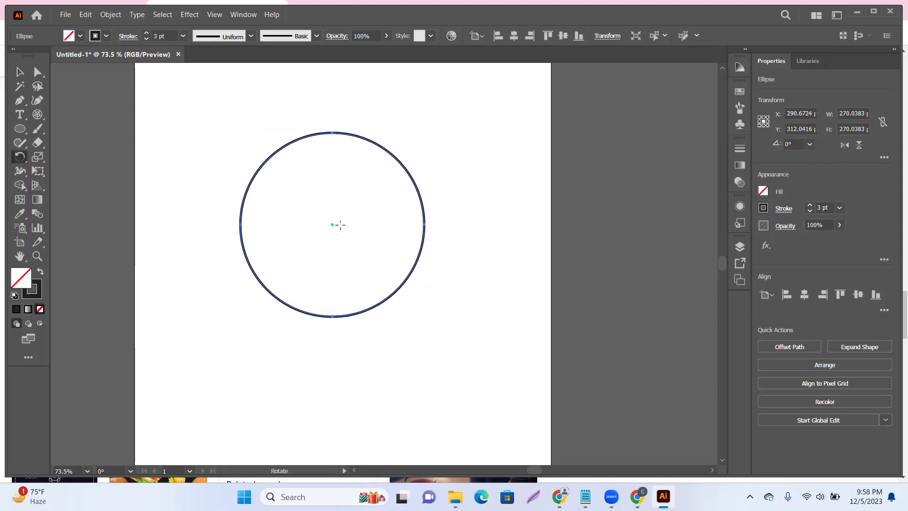
pyautogui.scroll(4, 336, 227)
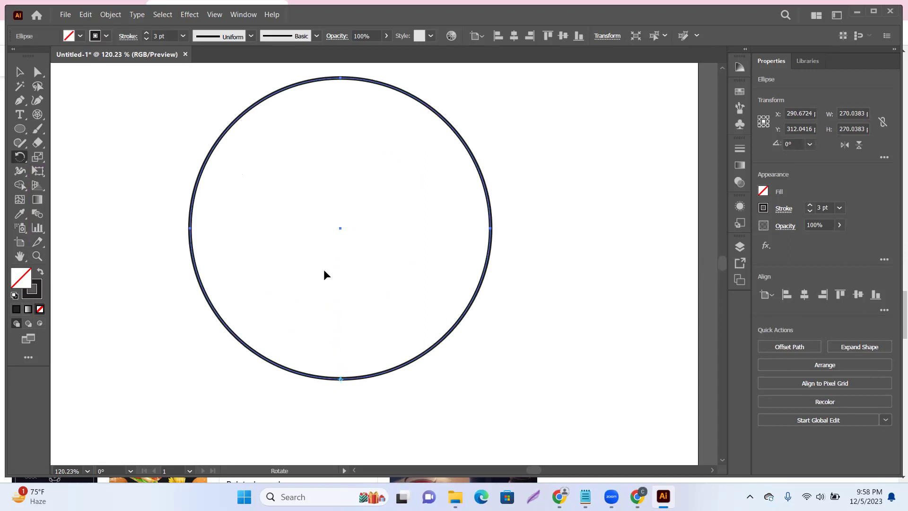
pyautogui.keyDown('alt'); pyautogui.click(340, 377); pyautogui.keyUp('alt')
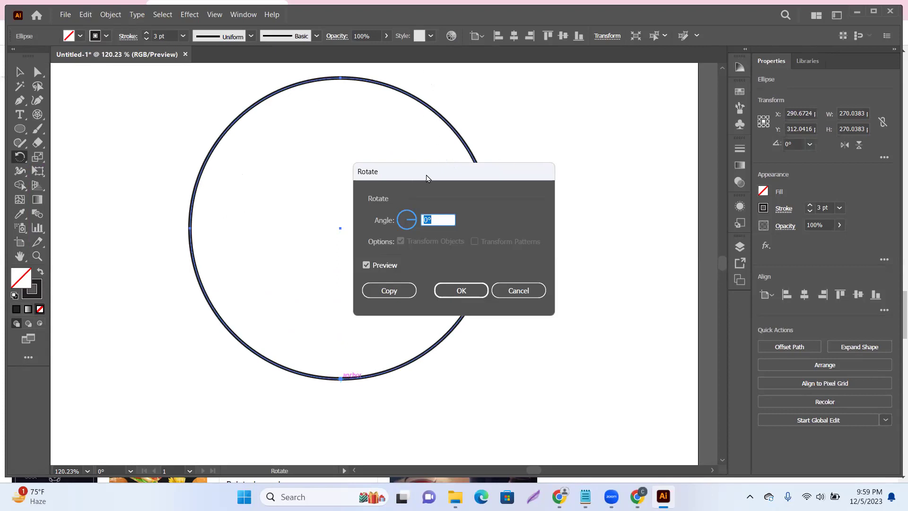
pyautogui.moveTo(427, 178); pyautogui.dragTo(523, 172)
pyautogui.press('Up')
pyautogui.press('Up')
pyautogui.press('Up')
pyautogui.press('Up')
pyautogui.press('Up')
pyautogui.press('Up')
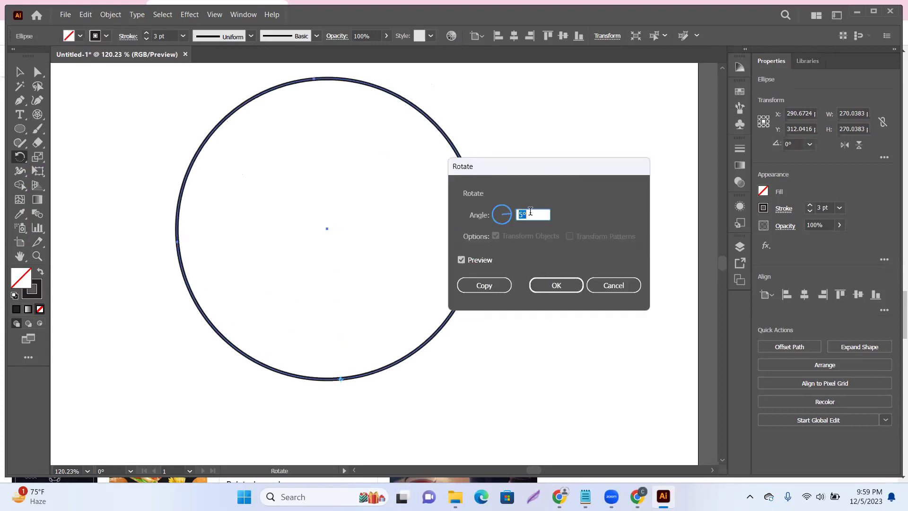
pyautogui.press('Down')
pyautogui.press('Down')
pyautogui.press('Down')
pyautogui.press('Down')
pyautogui.press('Down')
pyautogui.press('Down')
pyautogui.press('Down')
pyautogui.press('Down')
pyautogui.press('Down')
pyautogui.press('Down')
pyautogui.press('Down')
pyautogui.press('Down')
pyautogui.press('Down')
pyautogui.press('Down')
pyautogui.press('Down')
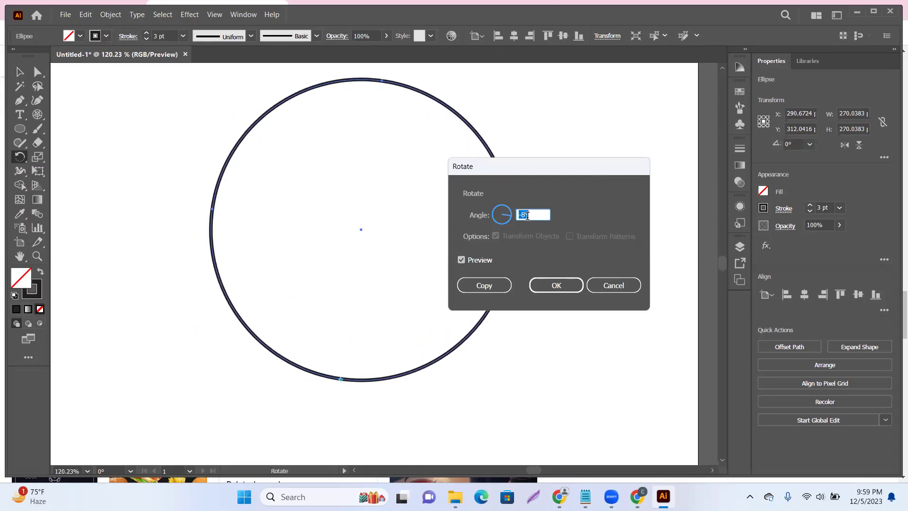
pyautogui.press('Up')
pyautogui.press('Up')
pyautogui.press('Up')
pyautogui.press('Up')
pyautogui.press('Up')
pyautogui.click(535, 214)
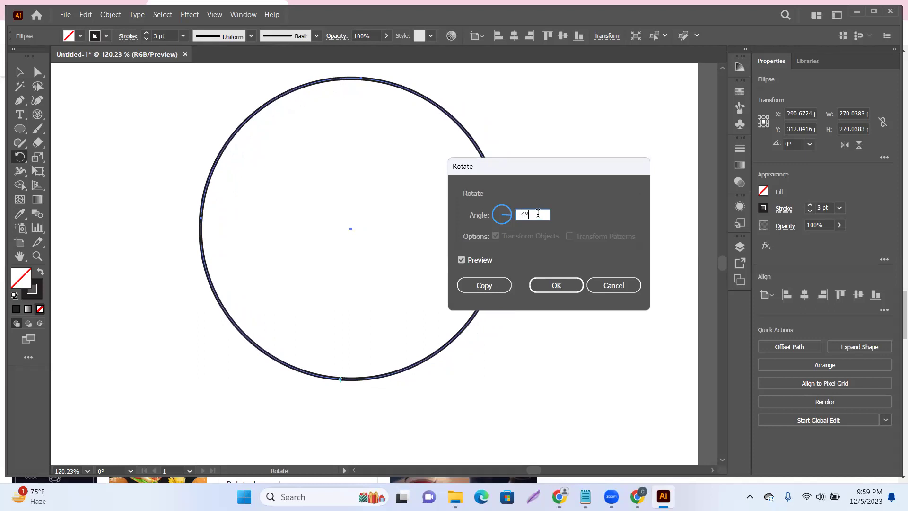
pyautogui.moveTo(530, 215); pyautogui.dragTo(511, 218)
pyautogui.scroll(-1, 533, 213)
pyautogui.scroll(4, 533, 214)
pyautogui.scroll(1, 533, 214)
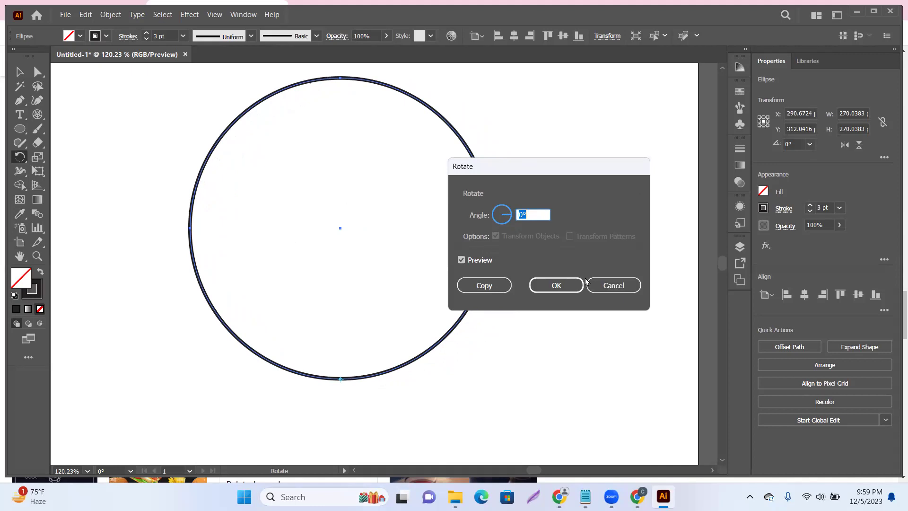
pyautogui.click(612, 285)
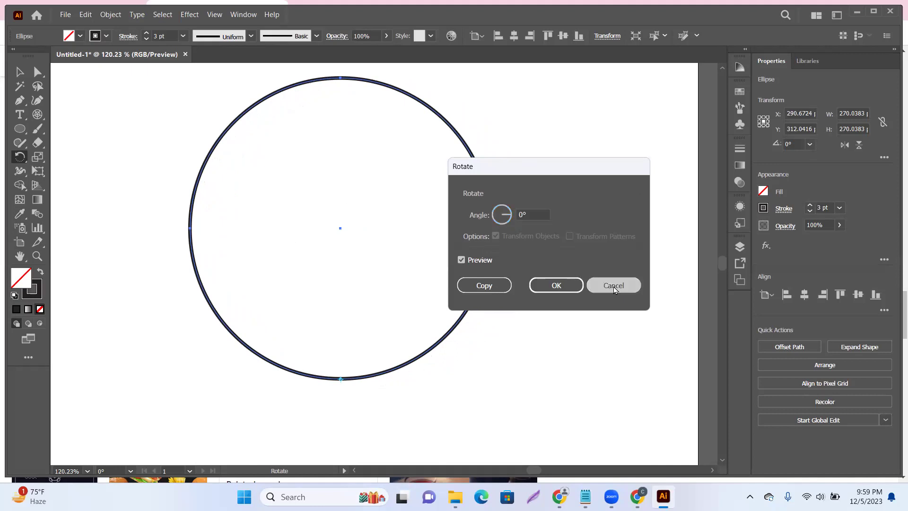
pyautogui.moveTo(34, 113); pyautogui.dragTo(83, 117)
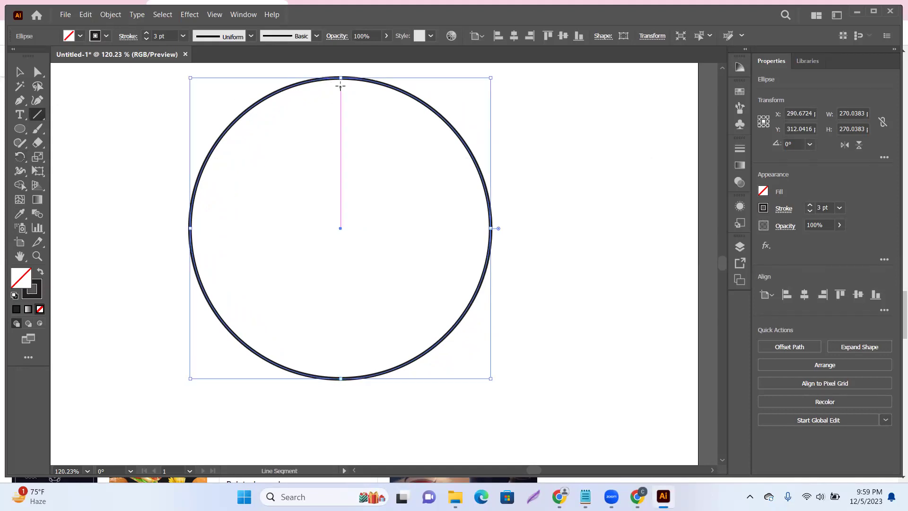
pyautogui.moveTo(341, 70); pyautogui.dragTo(341, 407)
pyautogui.moveTo(136, 233); pyautogui.dragTo(567, 242)
pyautogui.click(19, 72)
pyautogui.click(155, 103)
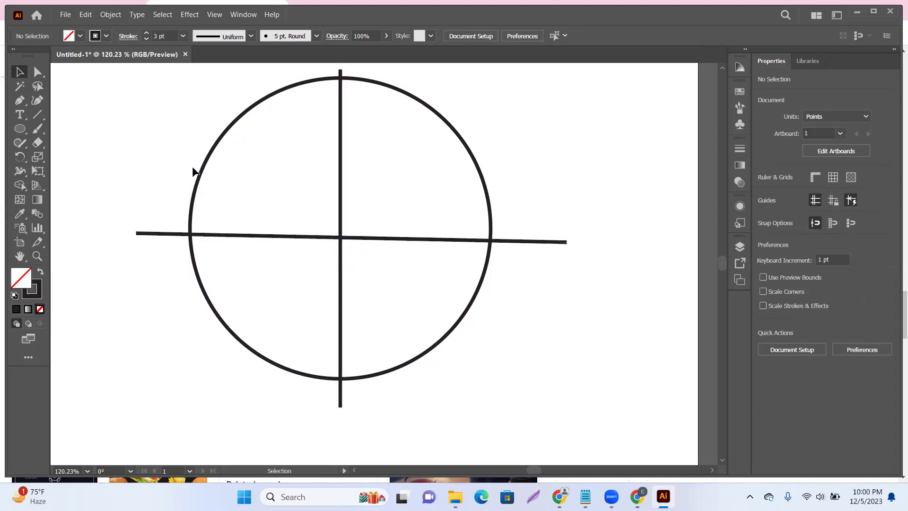
pyautogui.moveTo(319, 205); pyautogui.dragTo(377, 233)
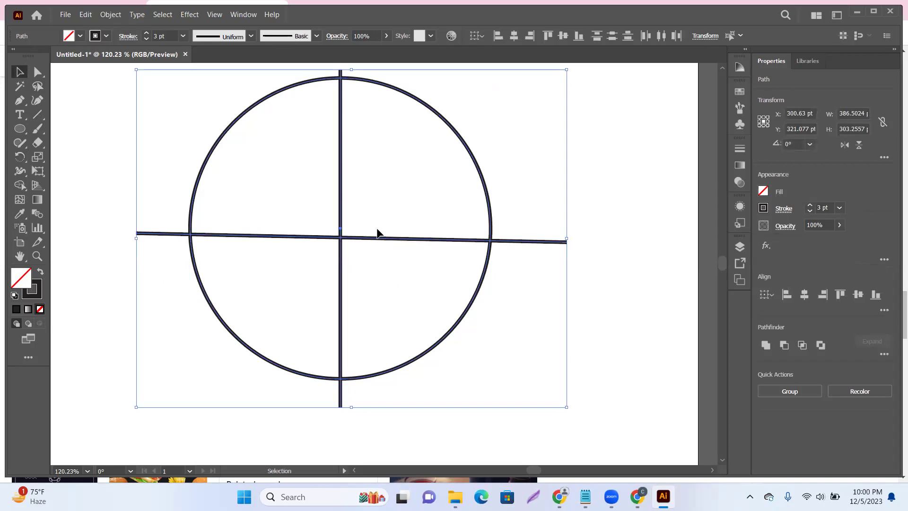
pyautogui.press('Delete')
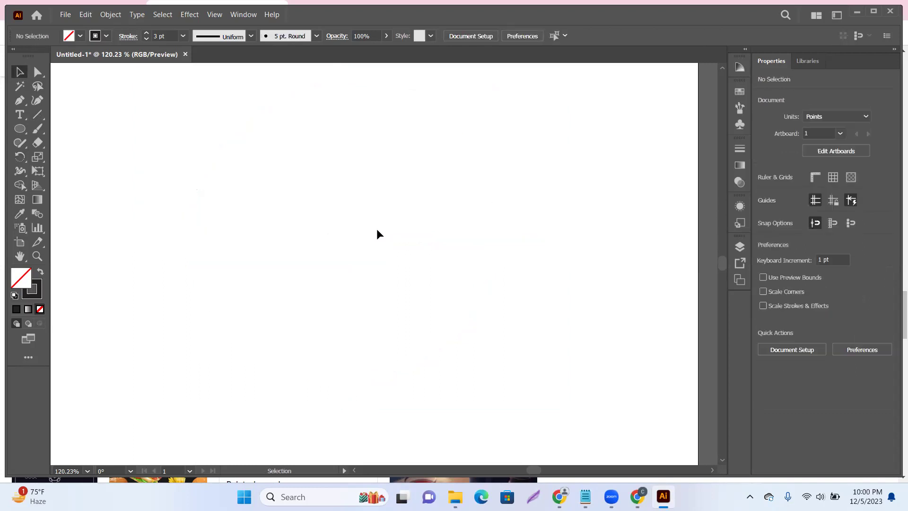
pyautogui.hotkey('ctrl', 'z')
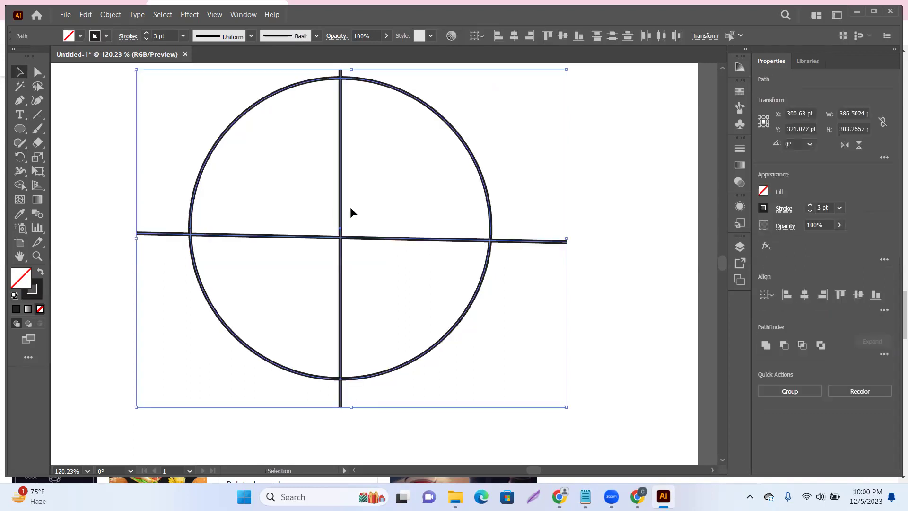
pyautogui.click(521, 248)
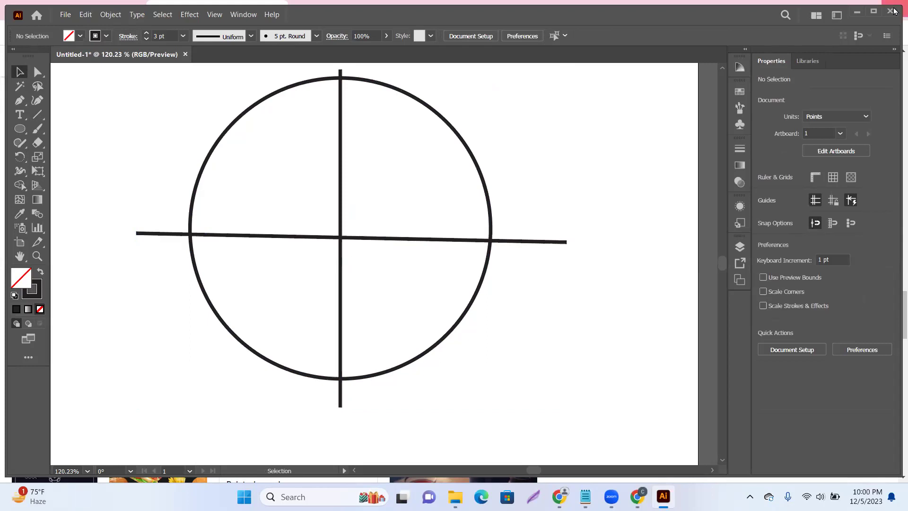
pyautogui.hotkey('ctrl', 'z')
pyautogui.hotkey('ctrl', 'z')
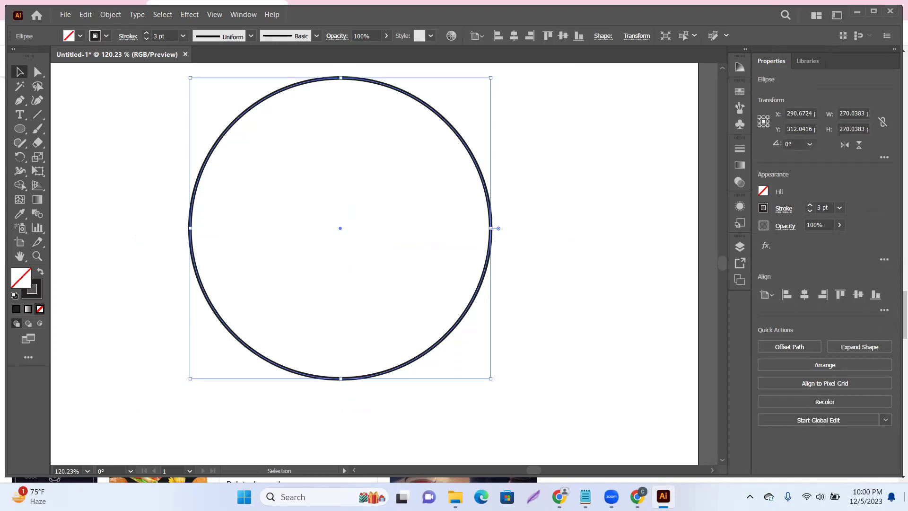
# With the Rotate tool, select the circle and set the pivot on its bottom anchor
pyautogui.click(127, 149)
pyautogui.click(19, 156)
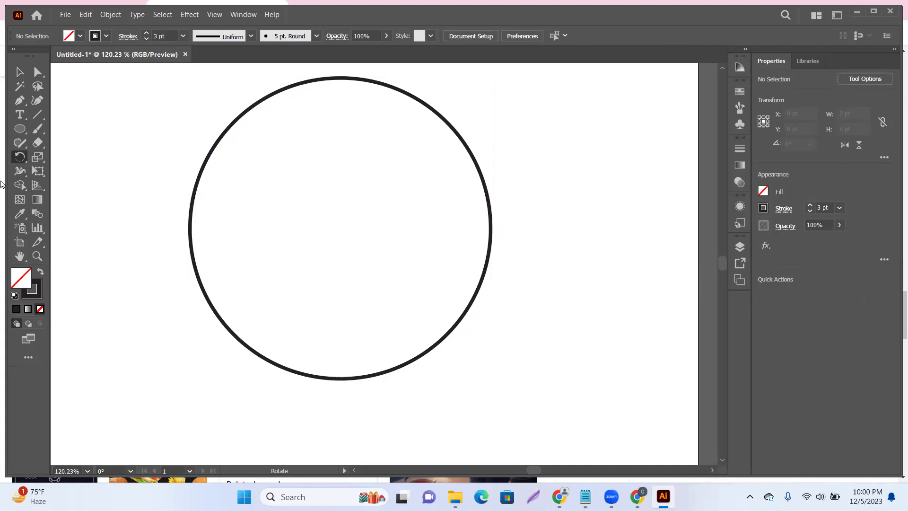
pyautogui.moveTo(117, 166); pyautogui.dragTo(352, 286)
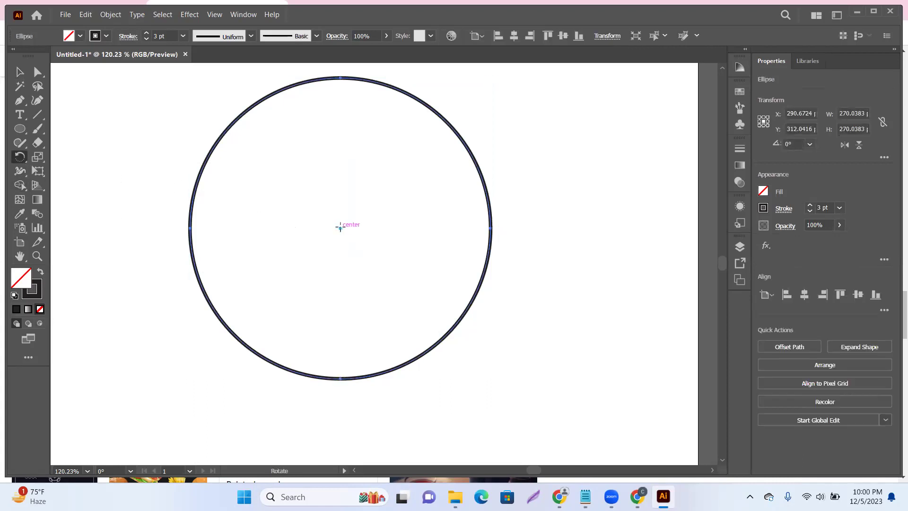
pyautogui.click(340, 378)
# Use Transform > Rotate with angle 360/12 to make a 30° rotated copy of the circle
pyautogui.rightClick(484, 274)
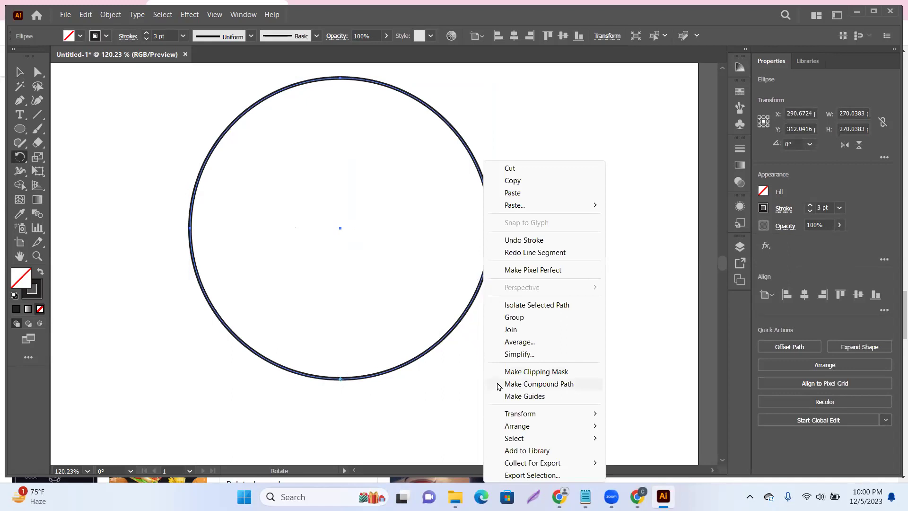
pyautogui.moveTo(523, 416)
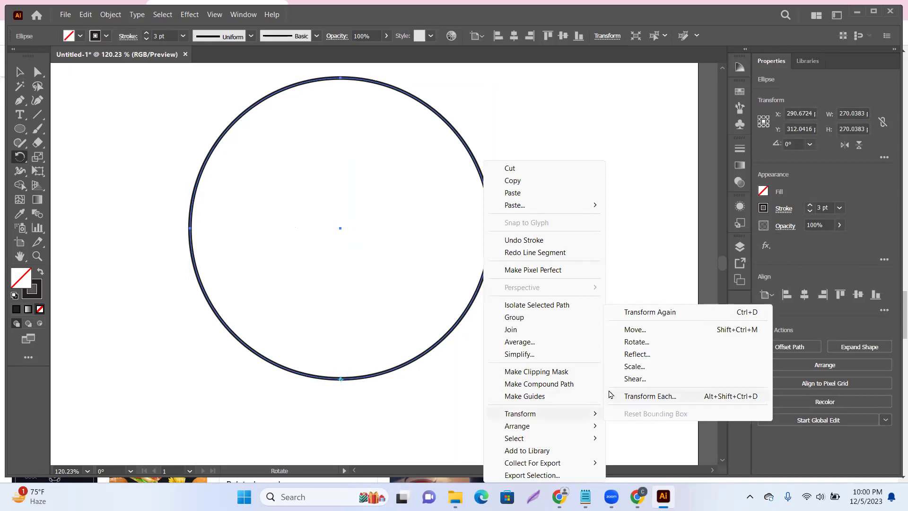
pyautogui.click(646, 346)
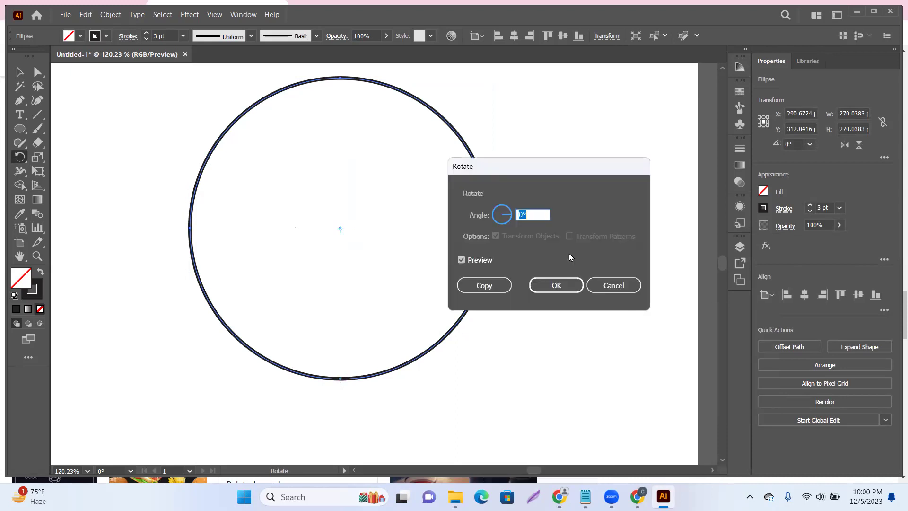
pyautogui.moveTo(529, 171); pyautogui.dragTo(541, 158)
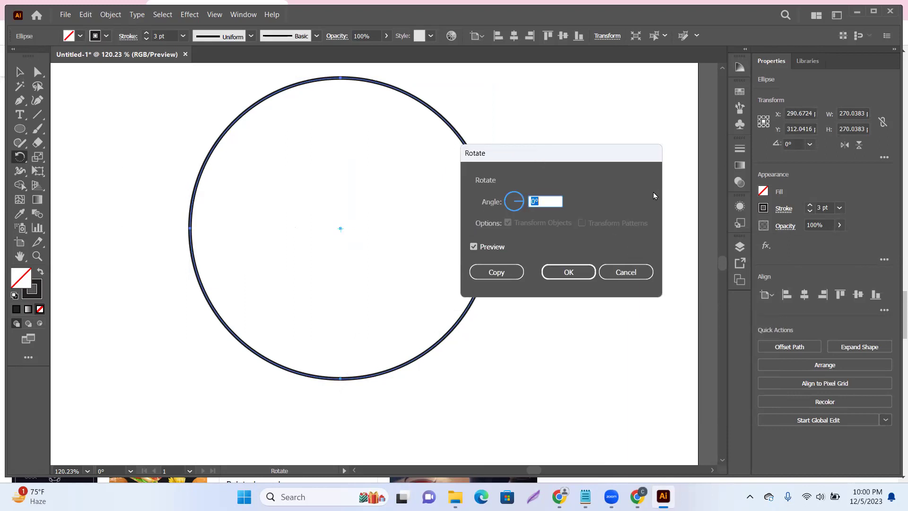
pyautogui.write('3')
pyautogui.write('/12')
pyautogui.click(495, 273)
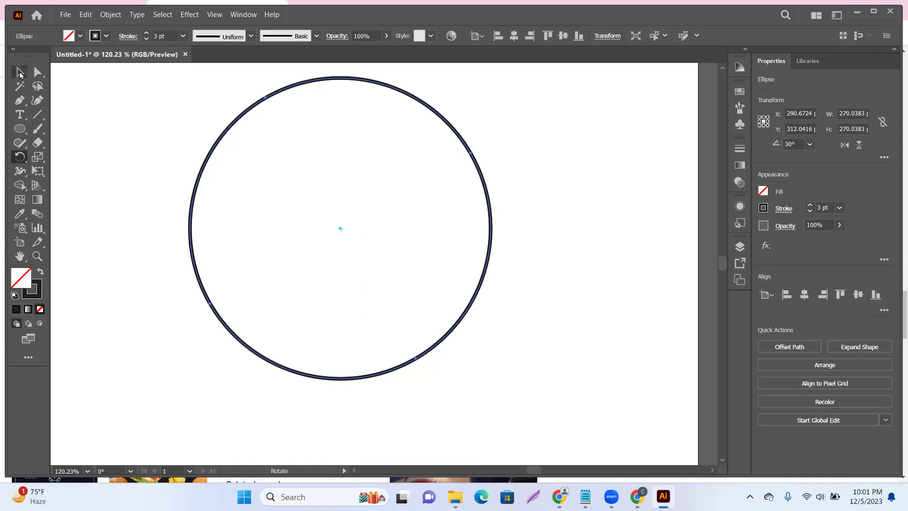
# Make two trial duplicates of the circle and undo each one
pyautogui.click(20, 72)
pyautogui.click(488, 172)
pyautogui.moveTo(482, 185); pyautogui.dragTo(344, 194)
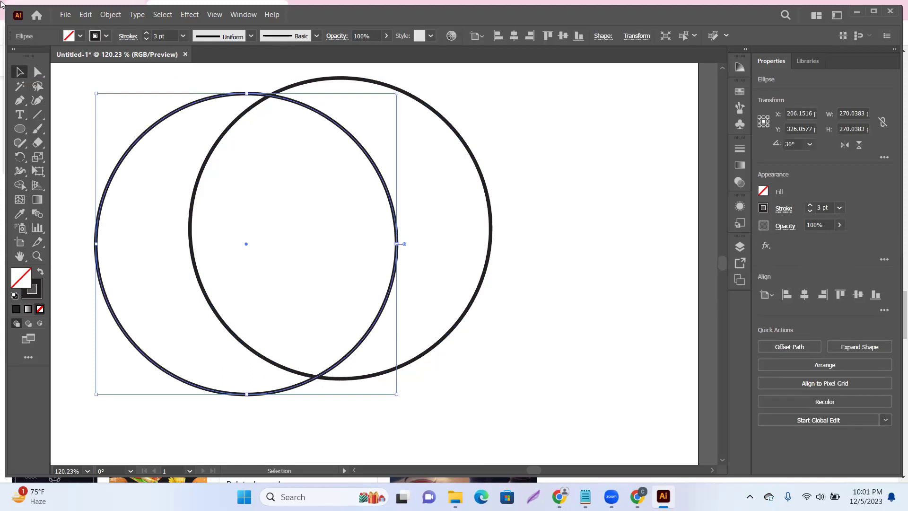
pyautogui.hotkey('ctrl', 'z')
pyautogui.click(604, 193)
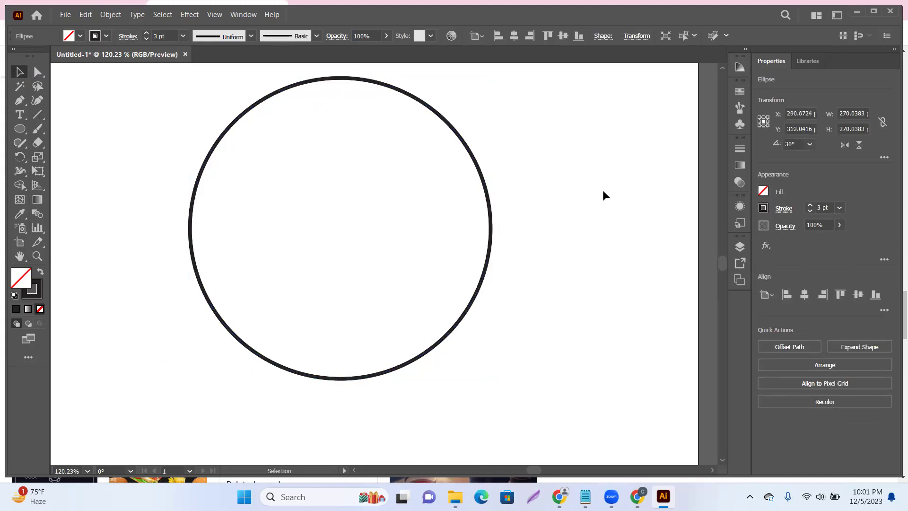
pyautogui.moveTo(465, 141); pyautogui.dragTo(436, 142)
pyautogui.hotkey('ctrl', 'z')
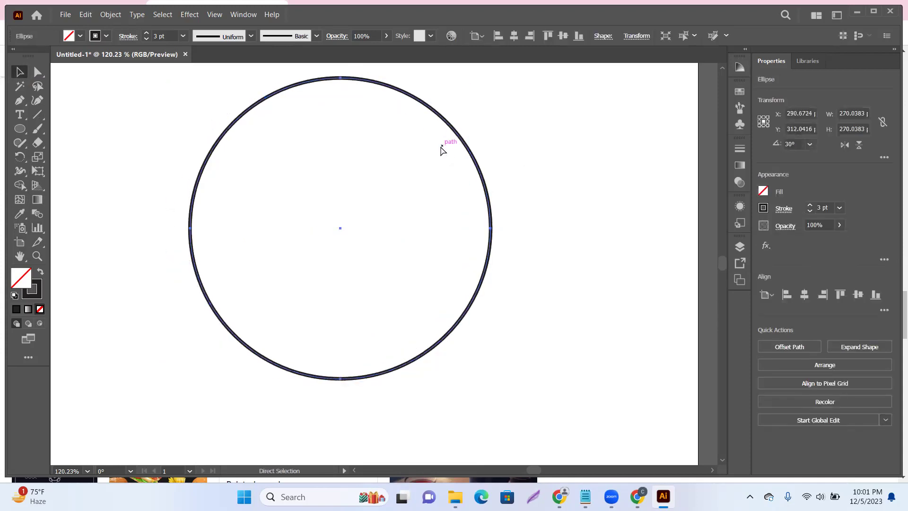
# Test-move the circle left and down, then undo the move
pyautogui.click(426, 166)
pyautogui.click(490, 200)
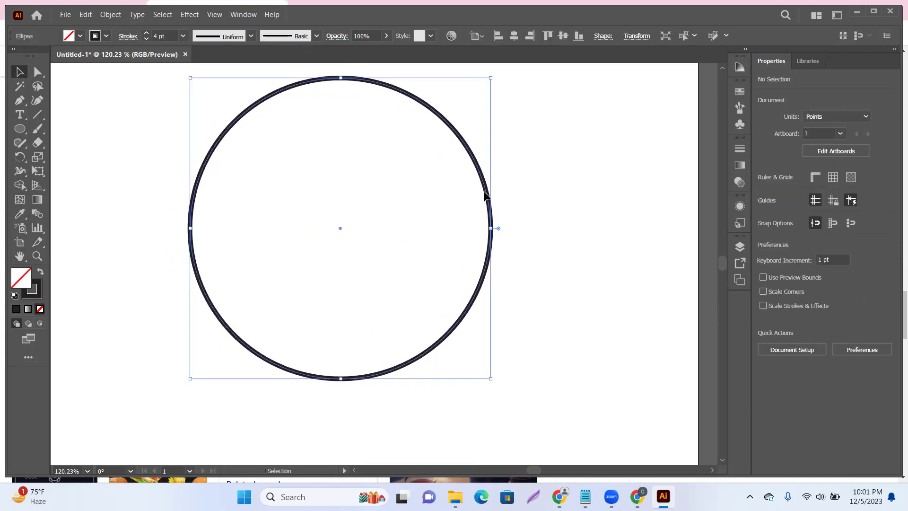
pyautogui.click(525, 187)
pyautogui.moveTo(493, 197); pyautogui.dragTo(426, 213)
pyautogui.hotkey('ctrl', 'z')
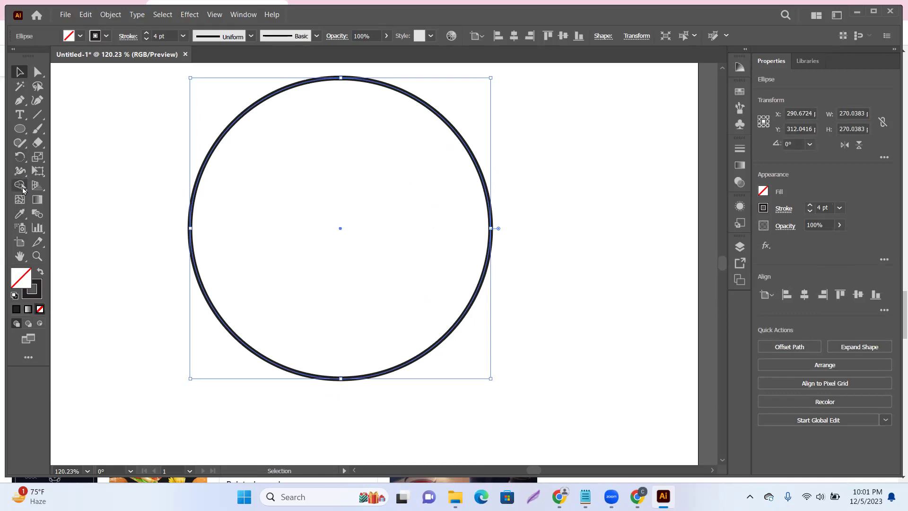
pyautogui.click(20, 157)
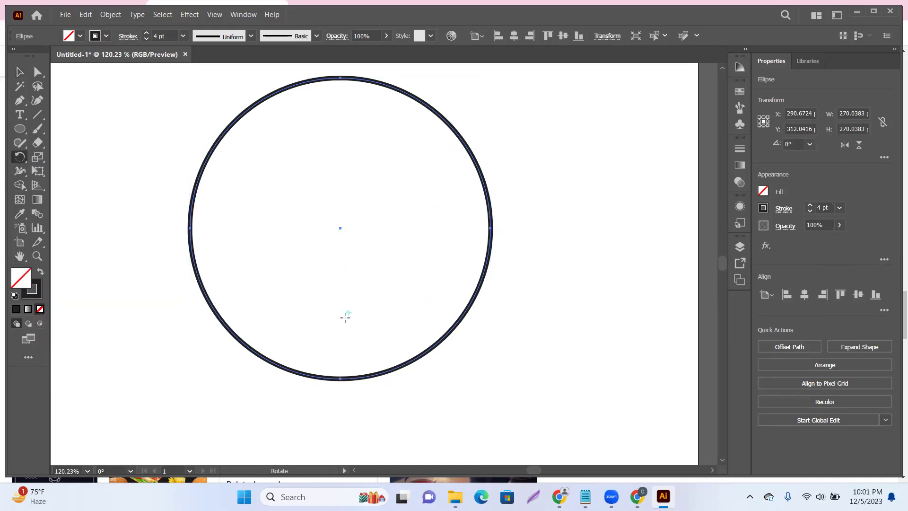
# Rotate-copy the circle 12° about its bottom anchor, repeating with Ctrl+D to close the ring
pyautogui.click(339, 377)
pyautogui.keyDown('alt'); pyautogui.click(335, 378); pyautogui.keyUp('alt')
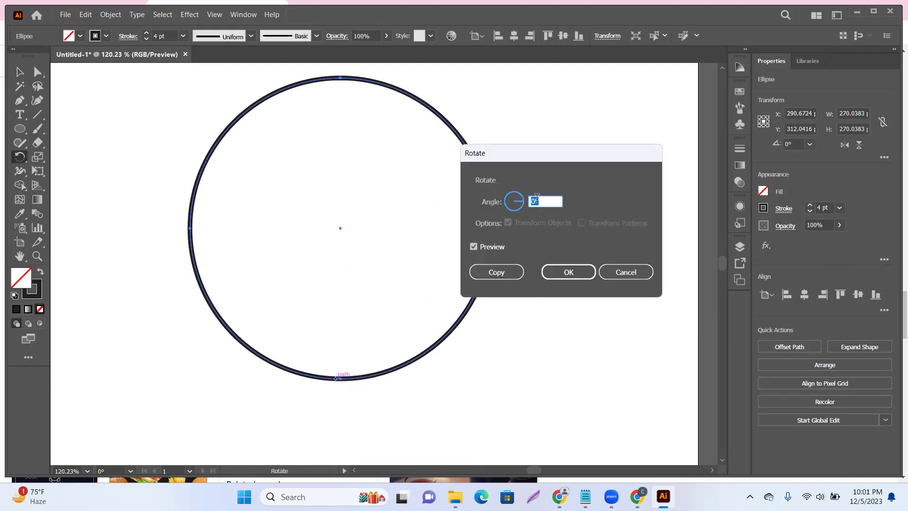
pyautogui.write('12')
pyautogui.press('Tab')
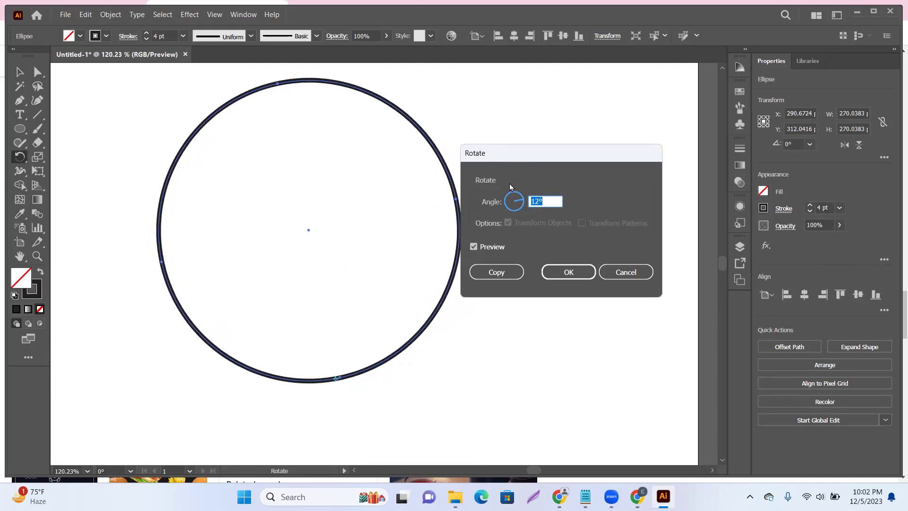
pyautogui.click(498, 273)
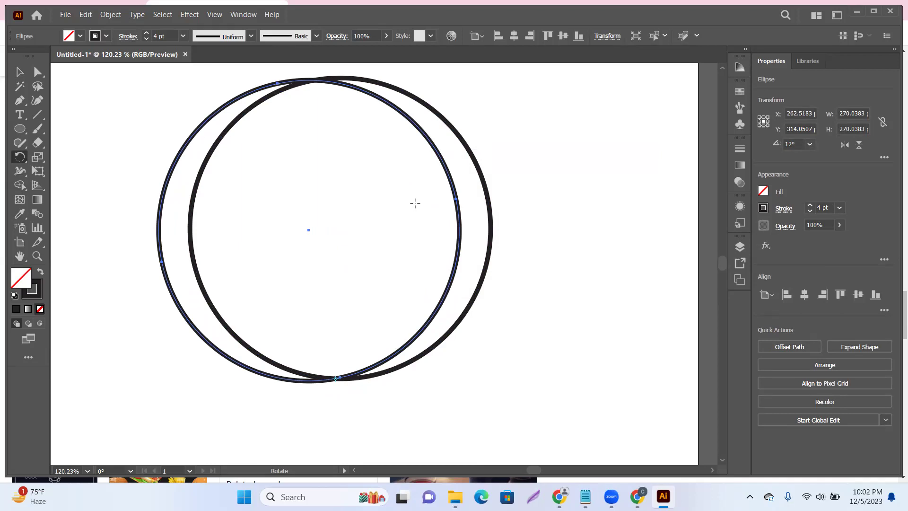
pyautogui.press('v')
pyautogui.hotkey('ctrl', 'd')
pyautogui.hotkey('ctrl', 'd')
pyautogui.hotkey('ctrl', 'd')
pyautogui.hotkey('ctrl', 'd')
pyautogui.hotkey('ctrl', 'd')
pyautogui.hotkey('ctrl', 'd')
pyautogui.hotkey('ctrl', 'd')
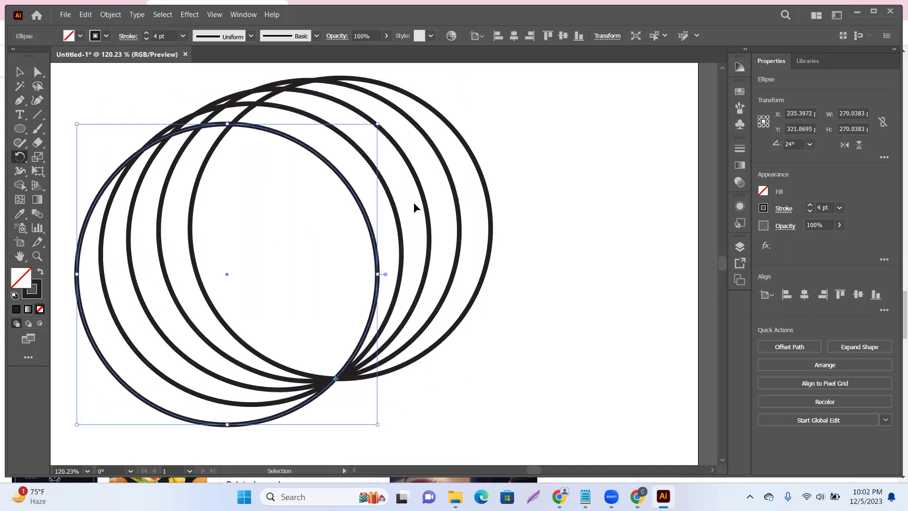
pyautogui.hotkey('ctrl', 'd')
pyautogui.hotkey('ctrl', 'd')
pyautogui.hotkey('ctrl', 'd')
pyautogui.hotkey('ctrl', 'd')
pyautogui.hotkey('ctrl', 'd')
pyautogui.hotkey('ctrl', 'd')
pyautogui.hotkey('ctrl', 'd')
pyautogui.hotkey('ctrl', 'd')
pyautogui.hotkey('ctrl', 'd')
pyautogui.hotkey('ctrl', 'd')
pyautogui.hotkey('ctrl', 'd')
pyautogui.hotkey('ctrl', 'd')
pyautogui.hotkey('ctrl', 'd')
pyautogui.hotkey('ctrl', 'd')
pyautogui.hotkey('ctrl', 'd')
pyautogui.hotkey('ctrl', 'd')
pyautogui.hotkey('ctrl', 'd')
pyautogui.hotkey('ctrl', 'd')
pyautogui.hotkey('ctrl', 'd')
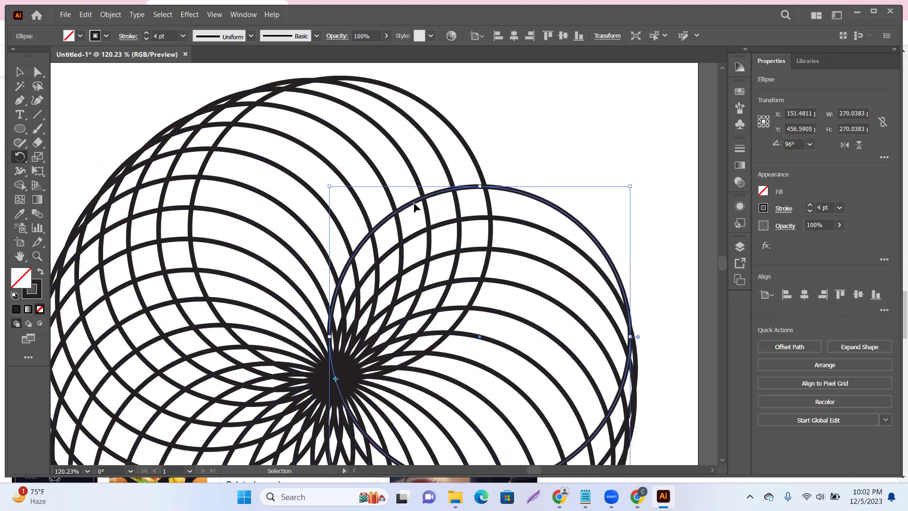
pyautogui.hotkey('ctrl', 'd')
pyautogui.hotkey('ctrl', 'd')
pyautogui.press('r')
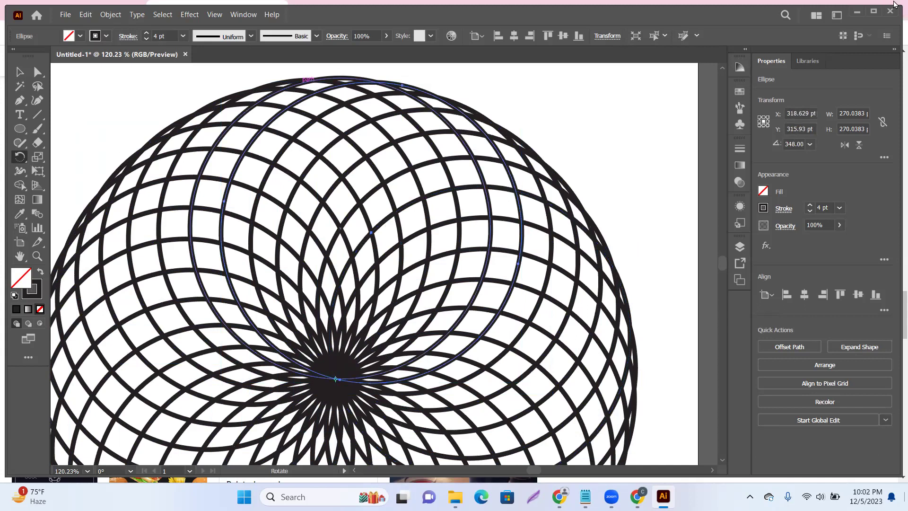
pyautogui.click(20, 71)
# Give all circles in the pattern a 1 pt stroke and move the pattern higher
pyautogui.click(115, 101)
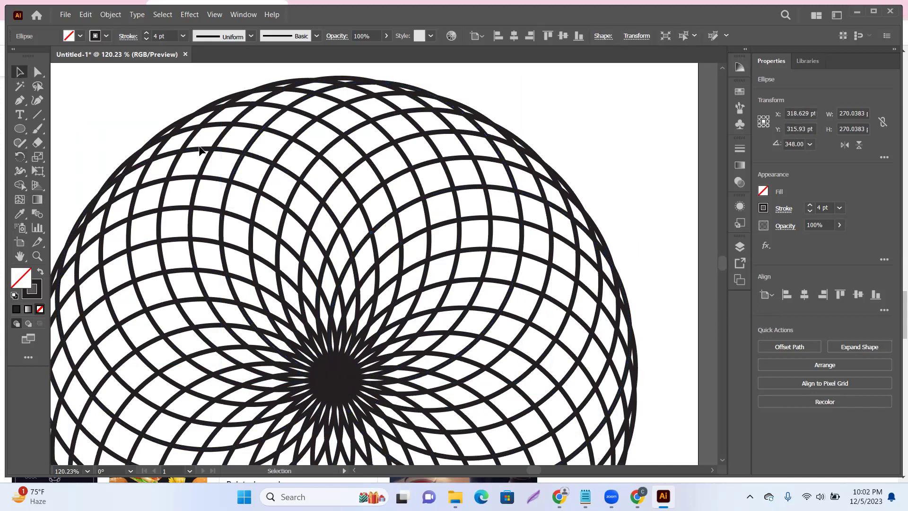
pyautogui.hotkey('ctrl', 'space')
pyautogui.keyDown('ctrl'); pyautogui.keyDown('alt'); pyautogui.click(563, 157); pyautogui.keyUp('alt'); pyautogui.keyUp('ctrl')
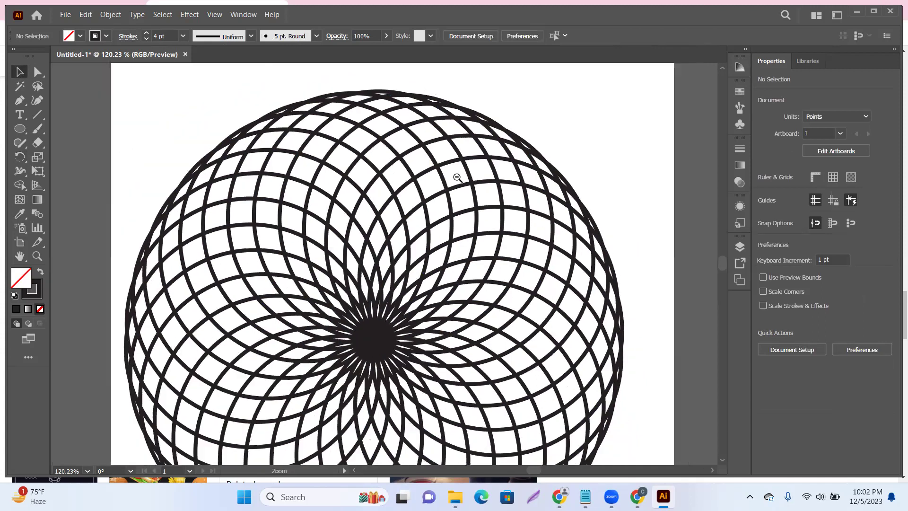
pyautogui.keyDown('ctrl'); pyautogui.keyDown('alt'); pyautogui.click(470, 215); pyautogui.keyUp('alt'); pyautogui.keyUp('ctrl')
pyautogui.moveTo(217, 117); pyautogui.dragTo(487, 382)
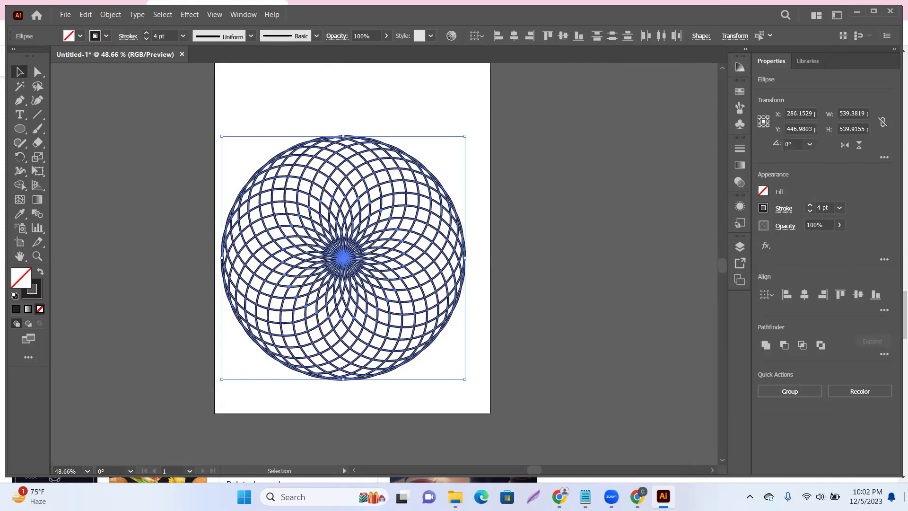
pyautogui.doubleClick(161, 35)
pyautogui.write('1')
pyautogui.press('Return')
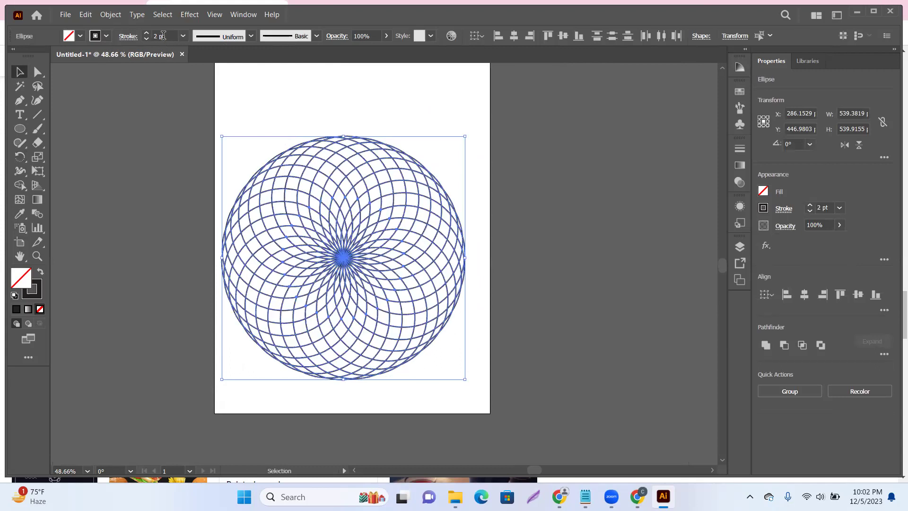
pyautogui.click(153, 137)
pyautogui.moveTo(216, 118); pyautogui.dragTo(475, 387)
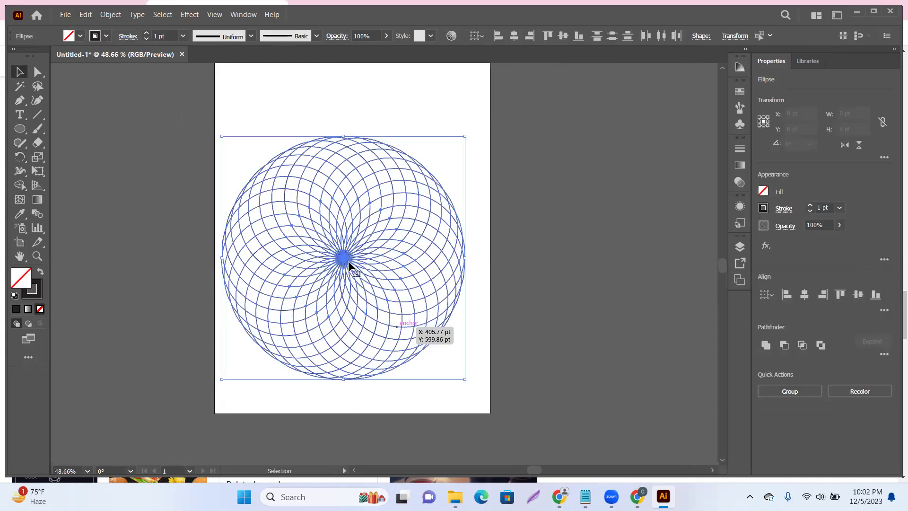
pyautogui.moveTo(348, 257); pyautogui.dragTo(353, 242)
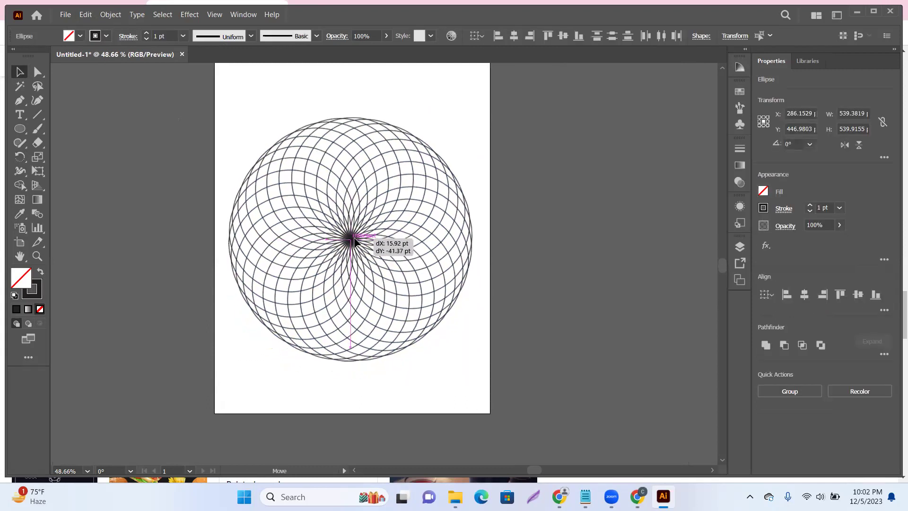
pyautogui.click(201, 223)
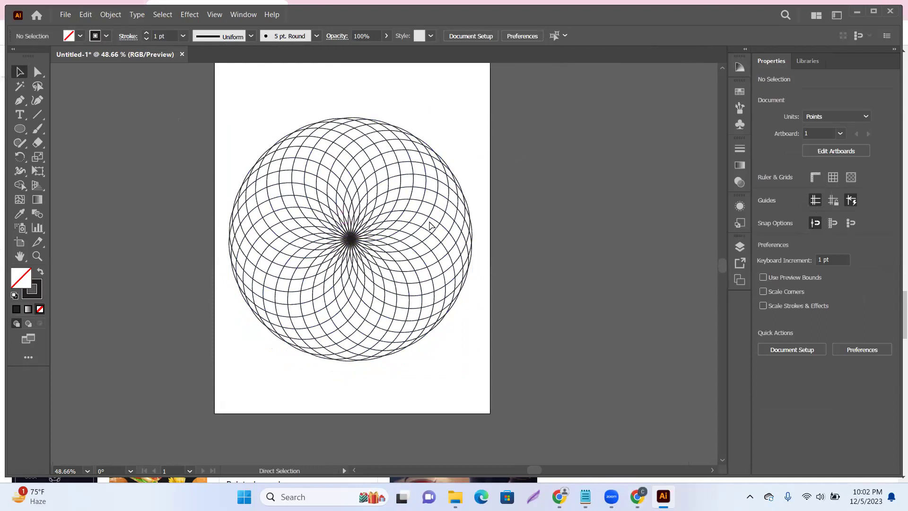
# Draw a 222 pt square left of the artboard with the Rectangle tool
pyautogui.scroll(2, 384, 222)
pyautogui.moveTo(344, 220); pyautogui.dragTo(388, 232)
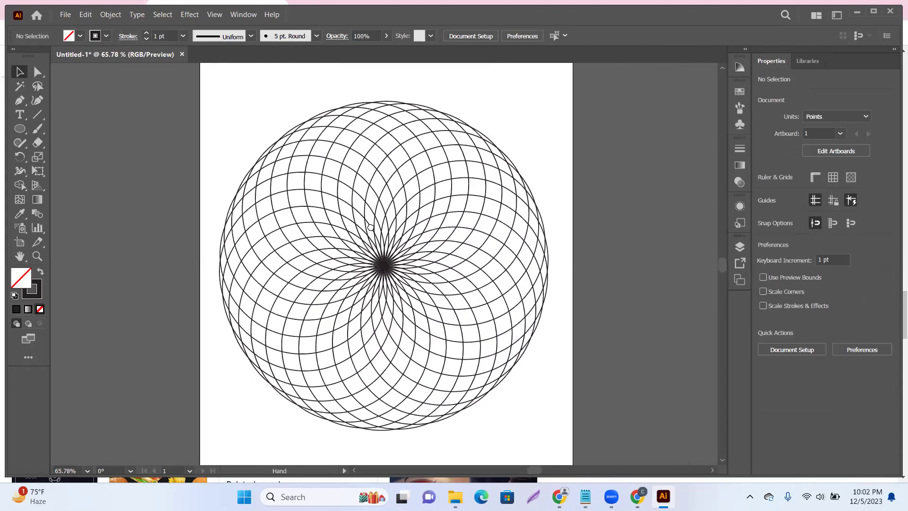
pyautogui.moveTo(14, 131); pyautogui.dragTo(52, 134)
pyautogui.moveTo(182, 166); pyautogui.dragTo(278, 174)
pyautogui.moveTo(131, 140)
pyautogui.mouseDown()
pyautogui.moveTo(281, 248)
pyautogui.moveTo(283, 284)
pyautogui.moveTo(267, 275)
pyautogui.mouseUp()
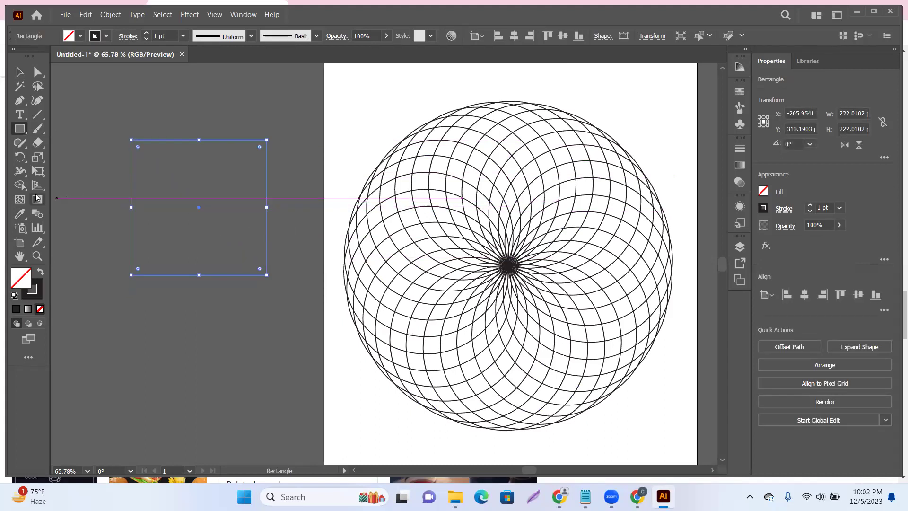
# Rotate-copy the square 12° about its bottom-right corner, repeating with Ctrl+D to complete the ring
pyautogui.press('r')
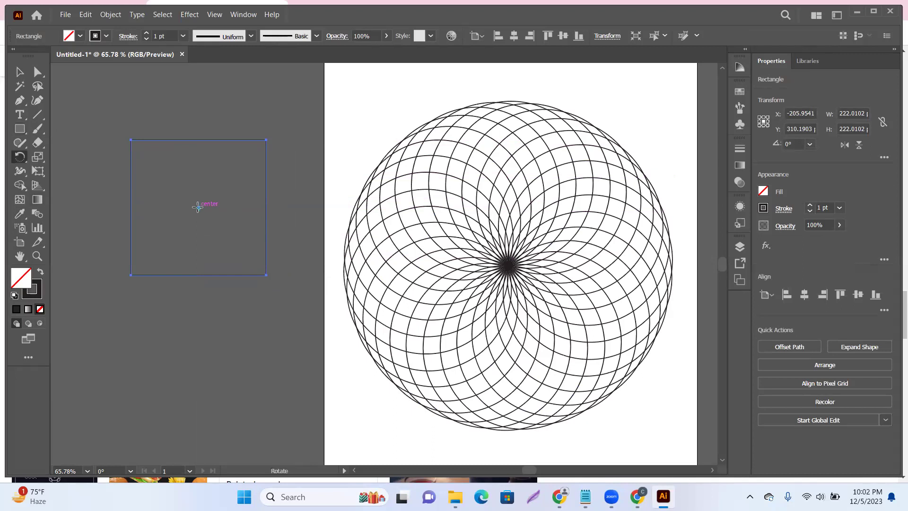
pyautogui.keyDown('alt'); pyautogui.click(266, 275); pyautogui.keyUp('alt')
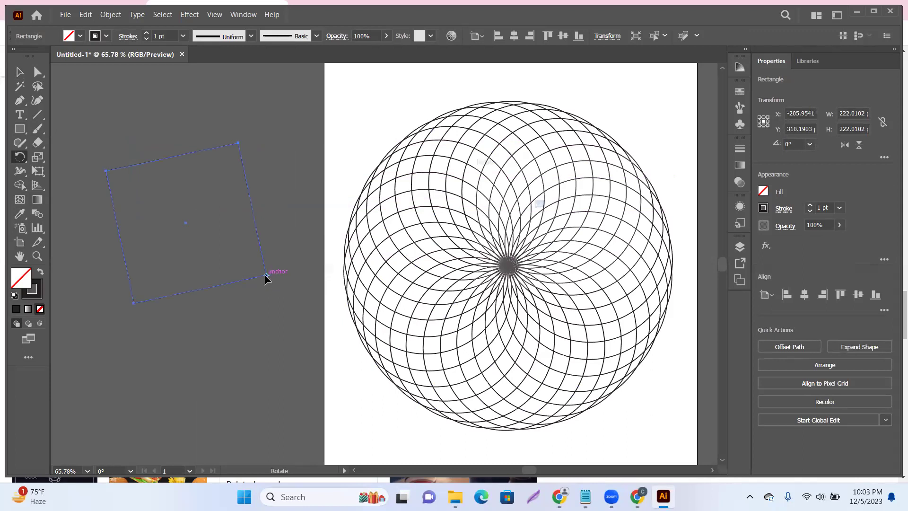
pyautogui.click(502, 271)
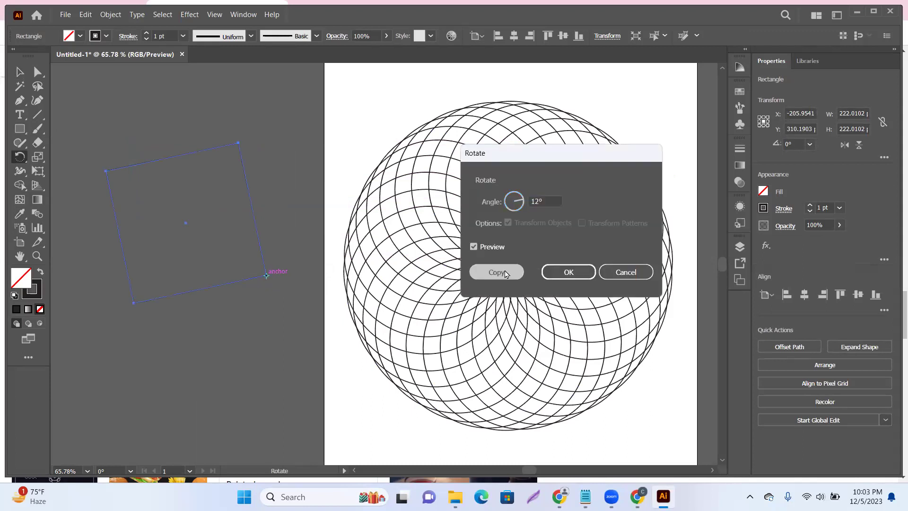
pyautogui.hotkey('ctrl', 'd')
pyautogui.hotkey('ctrl', 'd')
pyautogui.hotkey('ctrl', 'd')
pyautogui.hotkey('ctrl', 'd')
pyautogui.hotkey('ctrl', 'd')
pyautogui.hotkey('ctrl', 'd')
pyautogui.hotkey('ctrl', 'd')
pyautogui.hotkey('ctrl', 'd')
pyautogui.hotkey('ctrl', 'd')
pyautogui.hotkey('ctrl', 'd')
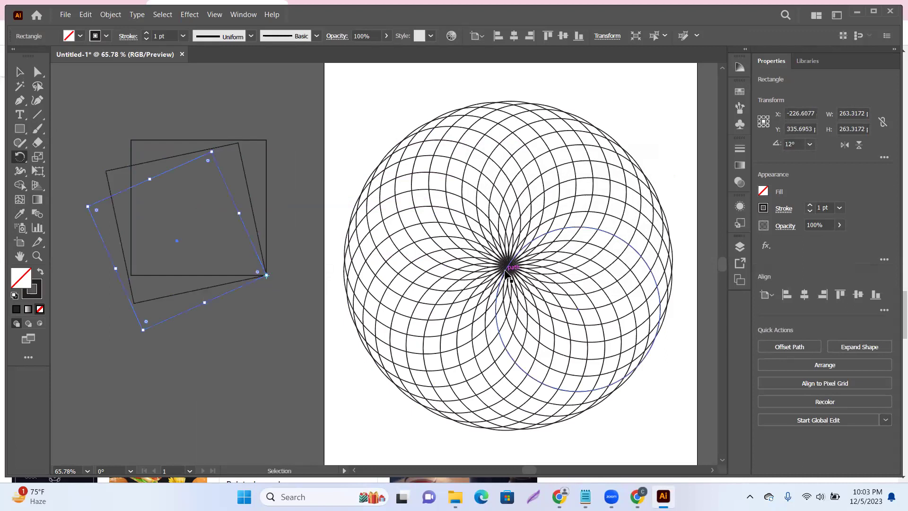
pyautogui.hotkey('ctrl', 'd')
pyautogui.hotkey('ctrl', 'd')
pyautogui.hotkey('ctrl', 'd')
pyautogui.hotkey('ctrl', 'd')
pyautogui.hotkey('ctrl', 'd')
pyautogui.hotkey('ctrl', 'd')
pyautogui.hotkey('ctrl', 'd')
pyautogui.hotkey('ctrl', 'd')
pyautogui.hotkey('ctrl', 'd')
pyautogui.hotkey('ctrl', 'd')
pyautogui.hotkey('ctrl', 'd')
pyautogui.hotkey('ctrl', 'd')
pyautogui.hotkey('ctrl', 'd')
pyautogui.hotkey('ctrl', 'd')
pyautogui.hotkey('ctrl', 'd')
pyautogui.hotkey('ctrl', 'd')
pyautogui.hotkey('ctrl', 'd')
pyautogui.hotkey('ctrl', 'd')
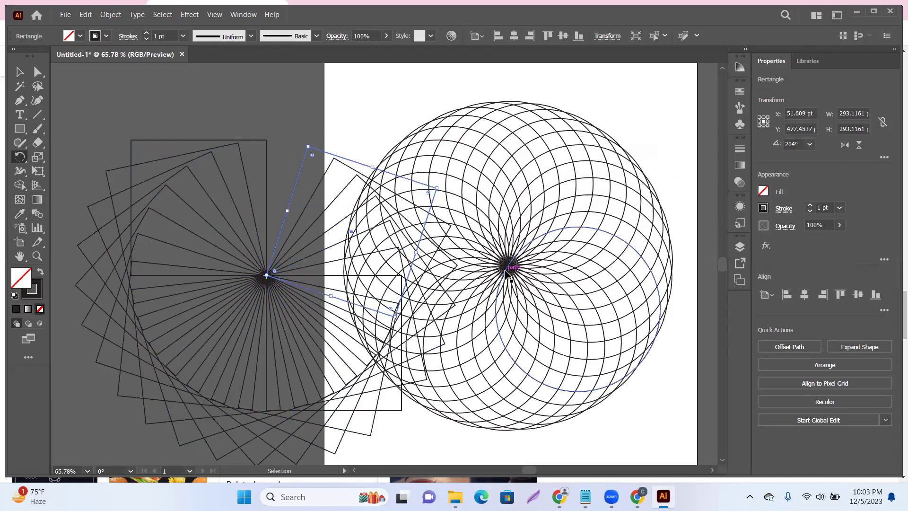
pyautogui.hotkey('ctrl', 'd')
pyautogui.hotkey('ctrl', 'd')
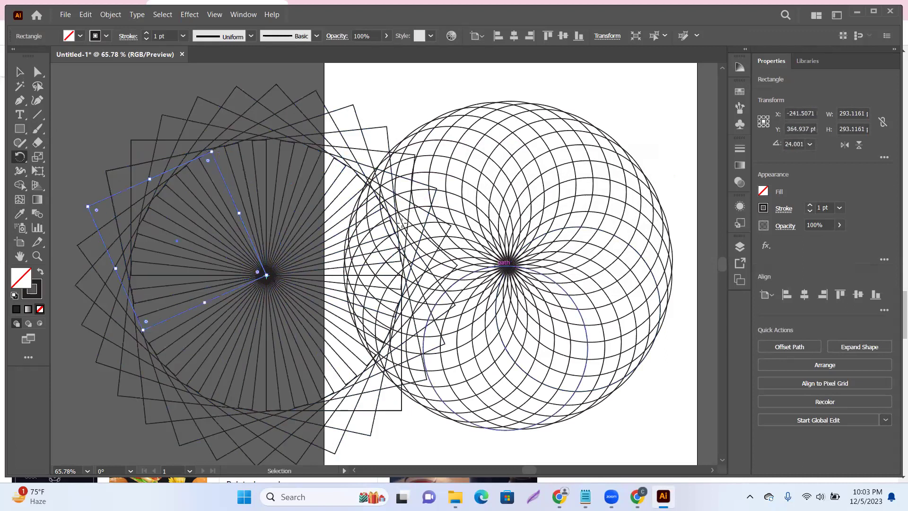
pyautogui.click(19, 72)
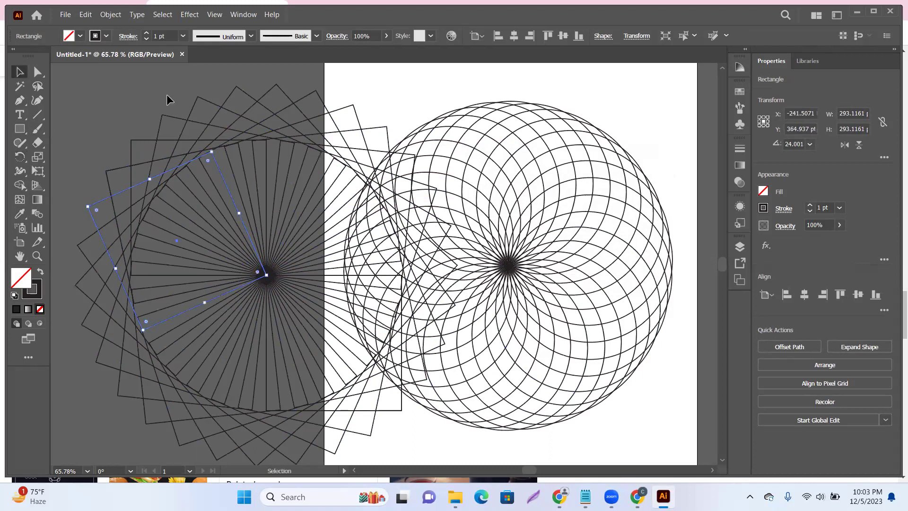
pyautogui.click(133, 95)
pyautogui.keyDown('alt'); pyautogui.scroll(-3, 281, 181); pyautogui.keyUp('alt')
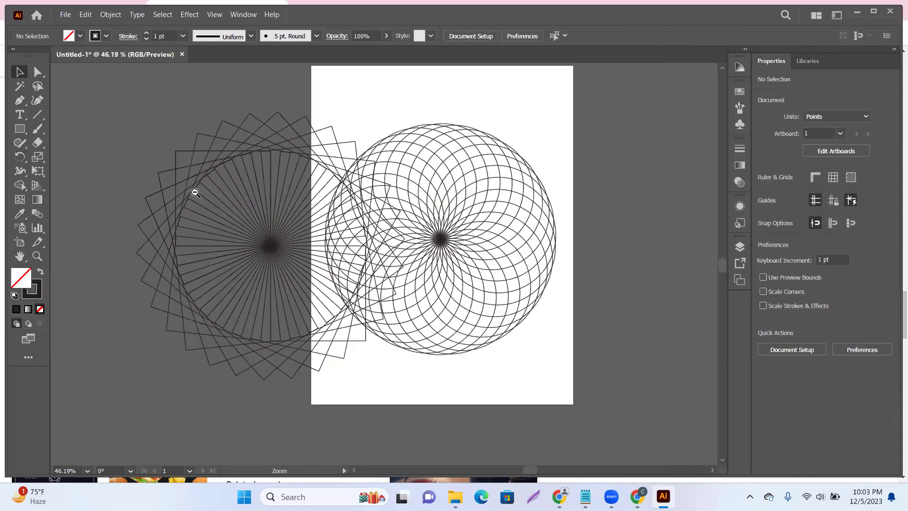
# Delete the rotated-rectangle fan
pyautogui.click(301, 359)
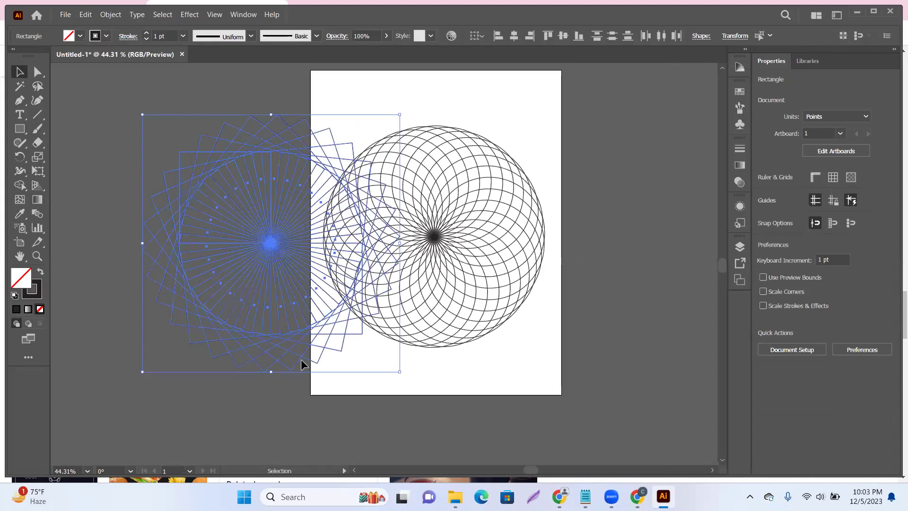
pyautogui.press('Delete')
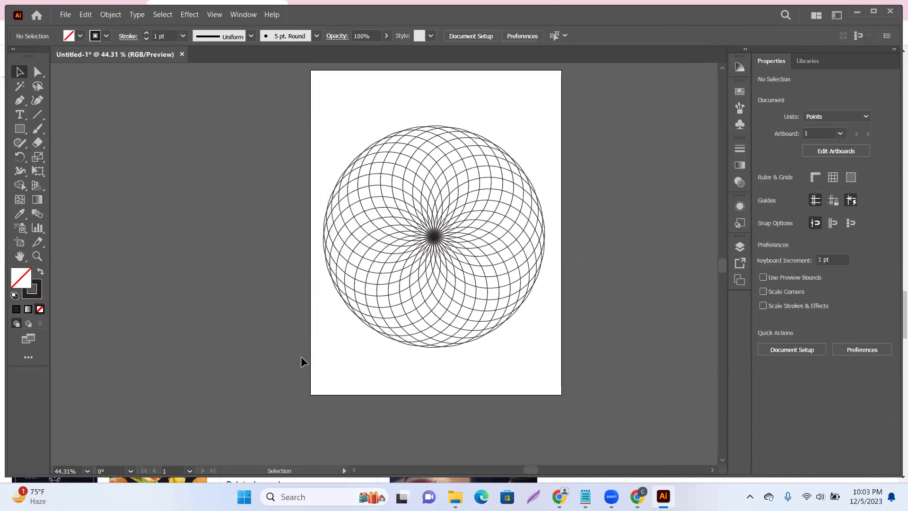
pyautogui.moveTo(459, 243); pyautogui.dragTo(365, 187)
pyautogui.keyDown('alt'); pyautogui.scroll(2, 397, 205); pyautogui.keyUp('alt')
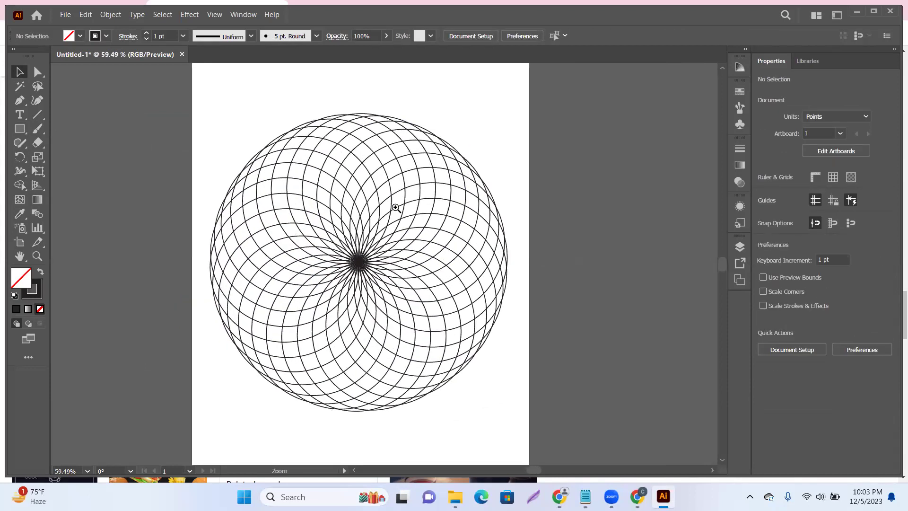
# Give all the spirograph ellipses a dark fill and no stroke with Swap Fill and Stroke
pyautogui.moveTo(208, 118); pyautogui.dragTo(515, 376)
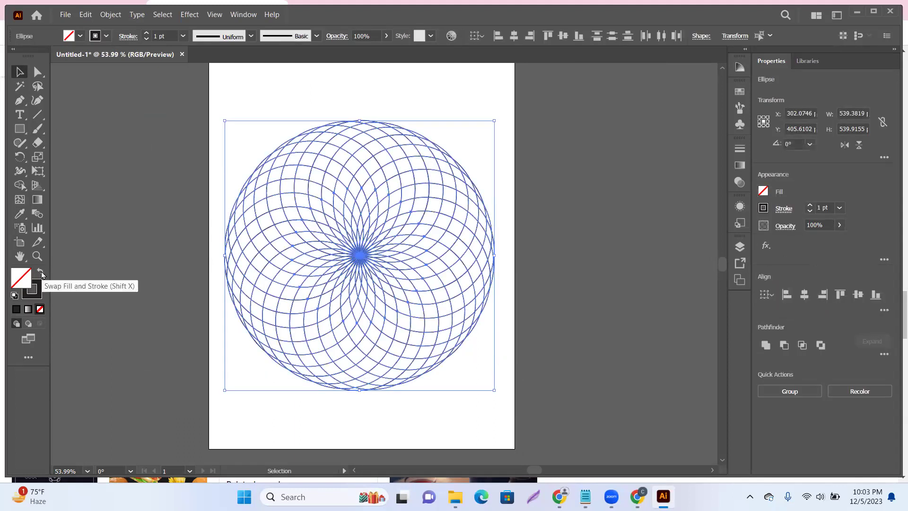
pyautogui.click(41, 273)
pyautogui.moveTo(437, 277); pyautogui.dragTo(421, 282)
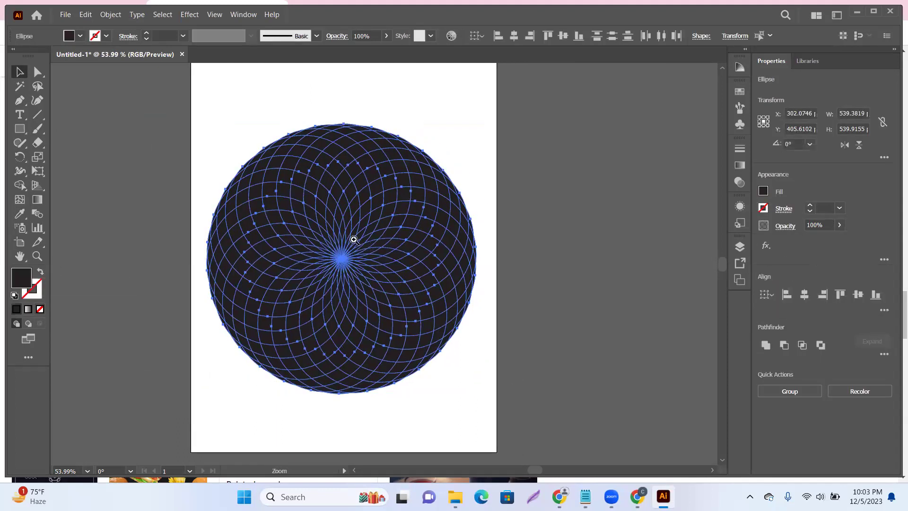
pyautogui.keyDown('alt'); pyautogui.scroll(1, 355, 239); pyautogui.keyUp('alt')
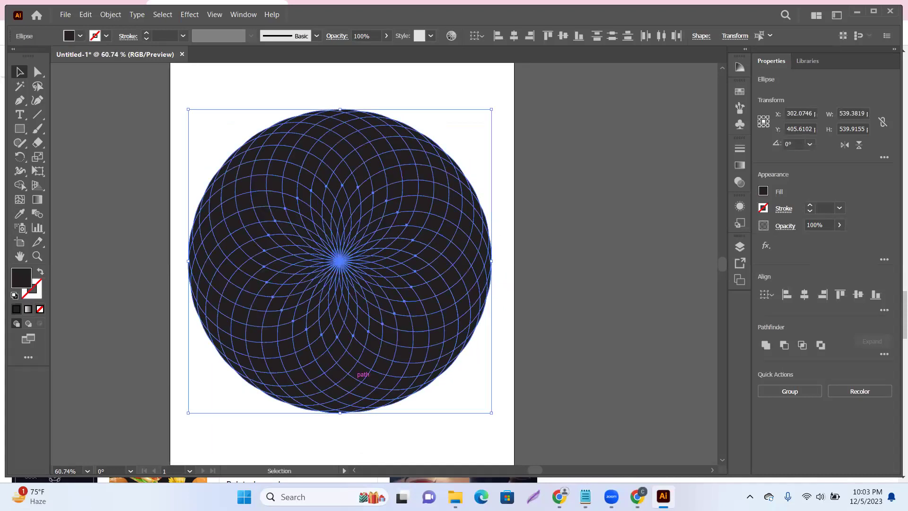
# Open the Pathfinder panel from the Window menu and move it aside
pyautogui.click(242, 15)
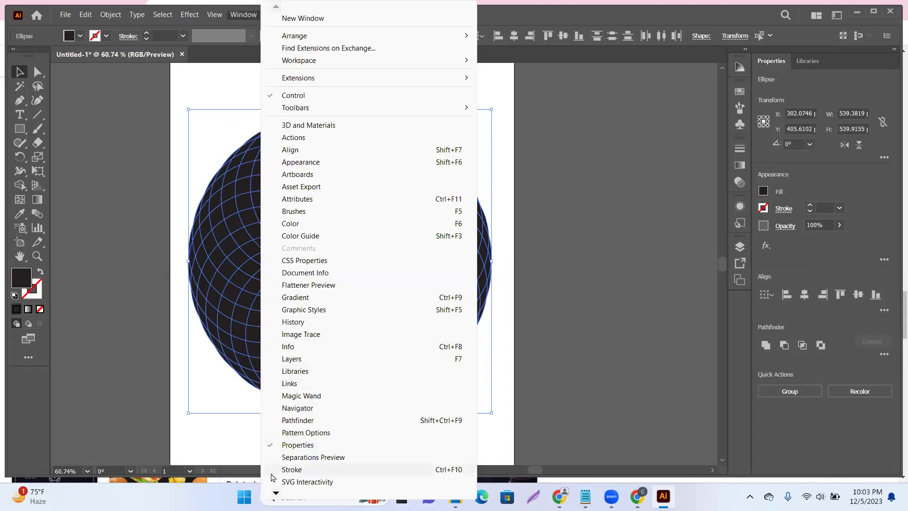
pyautogui.moveTo(276, 492)
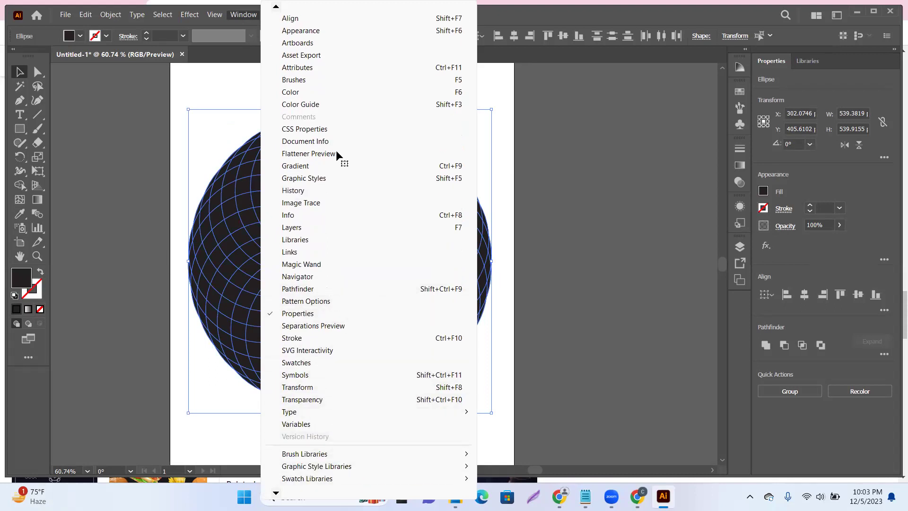
pyautogui.click(298, 288)
pyautogui.moveTo(523, 68); pyautogui.dragTo(633, 102)
# Apply Pathfinder Exclude to the ellipses to make a checkered circle, then deselect it
pyautogui.click(596, 148)
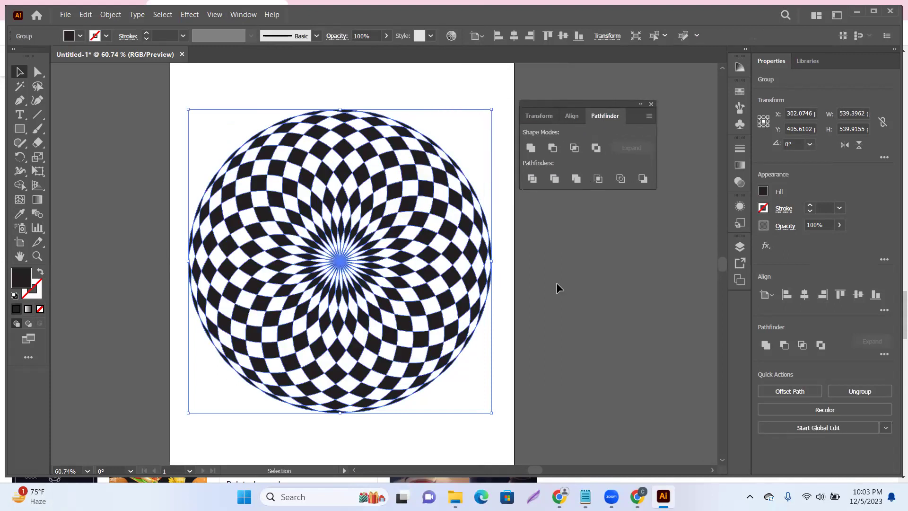
pyautogui.click(556, 282)
pyautogui.press('space')
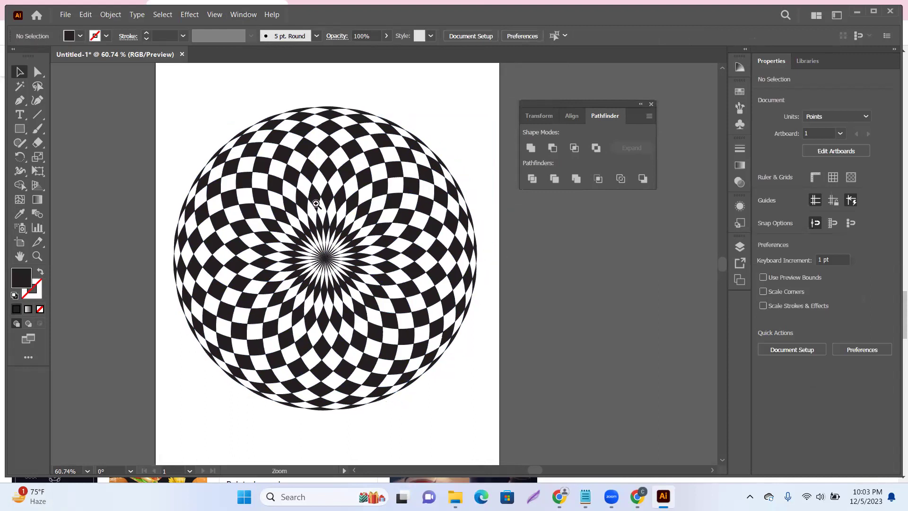
# Pan and zoom around the checkered circle to inspect its tiles
pyautogui.scroll(3, 338, 210)
pyautogui.scroll(-5, 342, 210)
pyautogui.moveTo(342, 210); pyautogui.dragTo(325, 209)
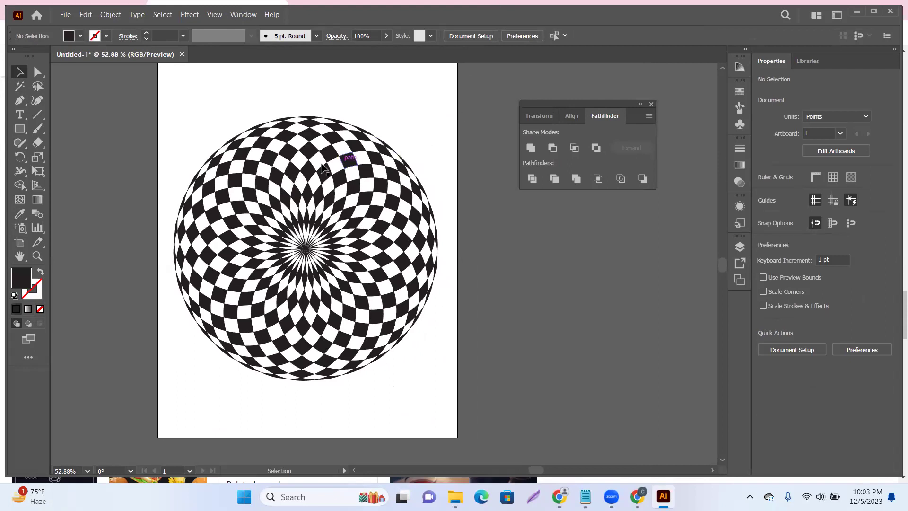
pyautogui.scroll(2, 325, 151)
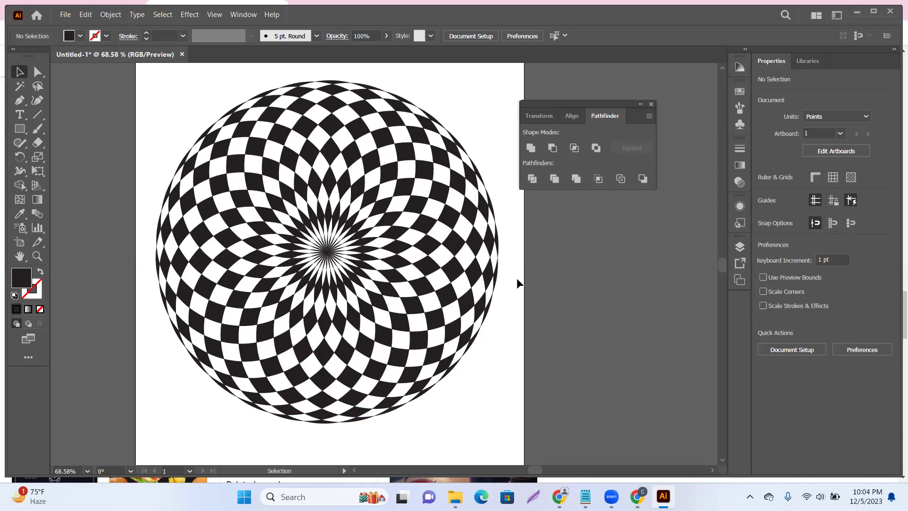
pyautogui.press('z')
pyautogui.scroll(-1, 283, 175)
pyautogui.hscroll(-1, 284, 175)
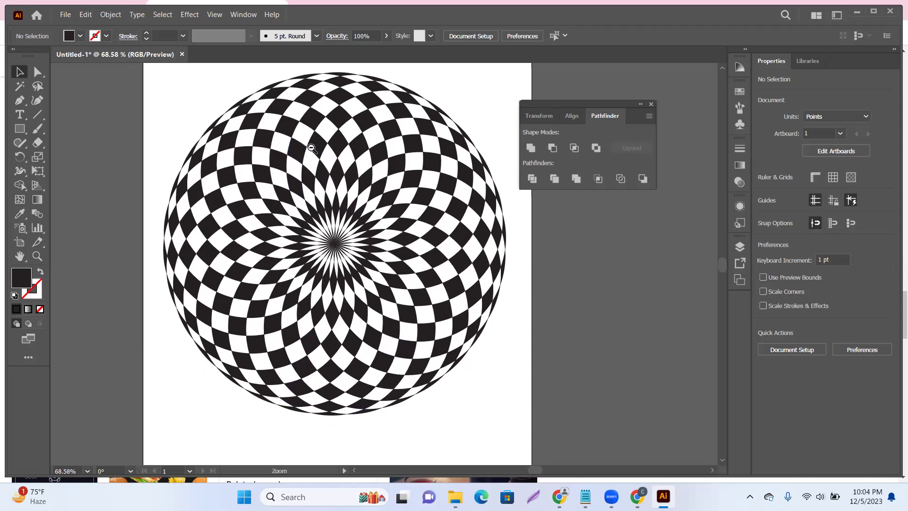
pyautogui.scroll(-2, 311, 148)
pyautogui.hscroll(-3, 286, 144)
pyautogui.hscroll(4, 254, 149)
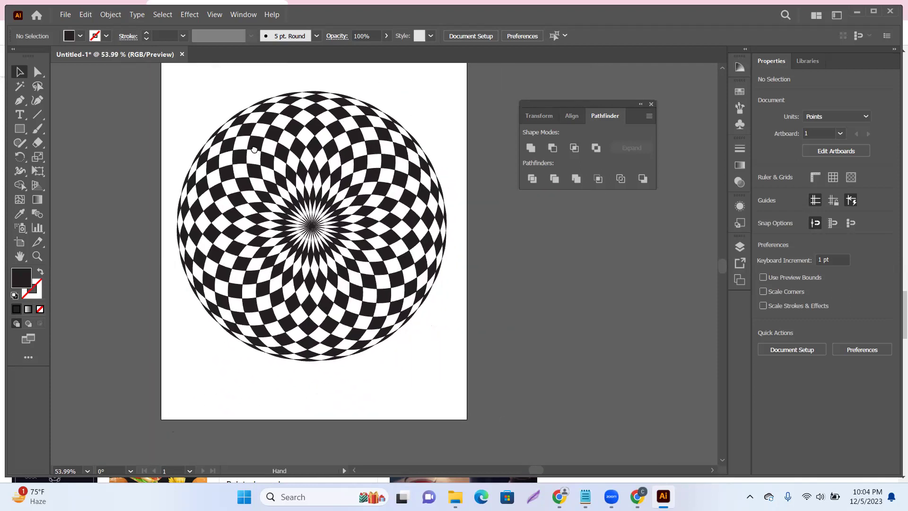
pyautogui.hscroll(-3, 265, 147)
pyautogui.scroll(-1, 265, 147)
pyautogui.hscroll(2, 302, 142)
pyautogui.scroll(4, 331, 134)
pyautogui.hscroll(-1, 330, 134)
pyautogui.scroll(-2, 312, 121)
pyautogui.hscroll(2, 311, 122)
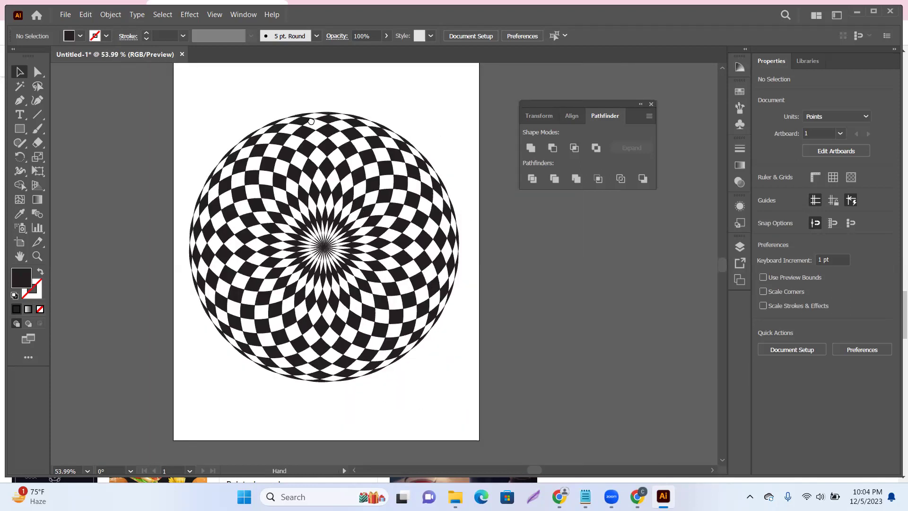
pyautogui.scroll(-2, 311, 121)
pyautogui.hscroll(-2, 293, 142)
pyautogui.scroll(4, 284, 154)
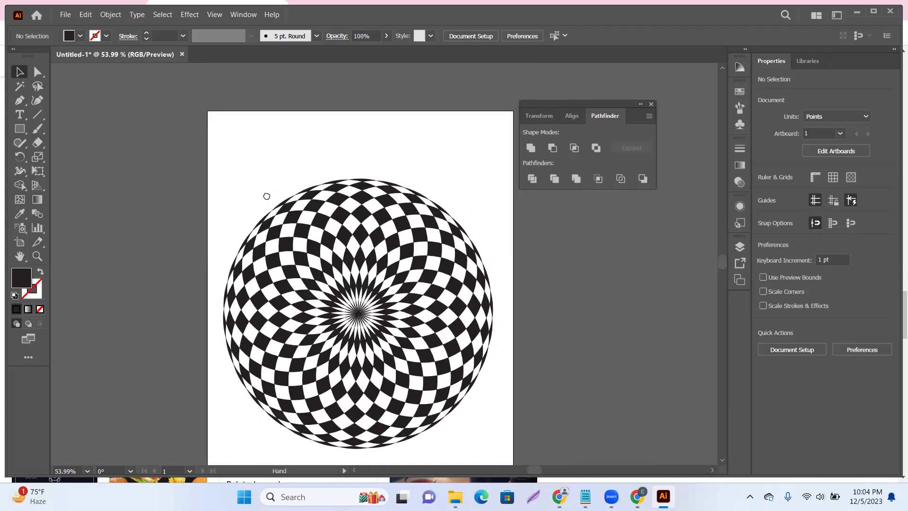
pyautogui.scroll(-4, 266, 196)
pyautogui.hscroll(-1, 267, 196)
pyautogui.scroll(4, 297, 231)
pyautogui.hscroll(-1, 297, 232)
# Move the Pathfinder panel group over the artboard's upper-left corner
pyautogui.moveTo(346, 178)
pyautogui.mouseDown()
pyautogui.moveTo(390, 178)
pyautogui.moveTo(260, 142)
pyautogui.moveTo(418, 154)
pyautogui.moveTo(353, 185)
pyautogui.moveTo(95, 208)
pyautogui.moveTo(334, 173)
pyautogui.mouseUp()
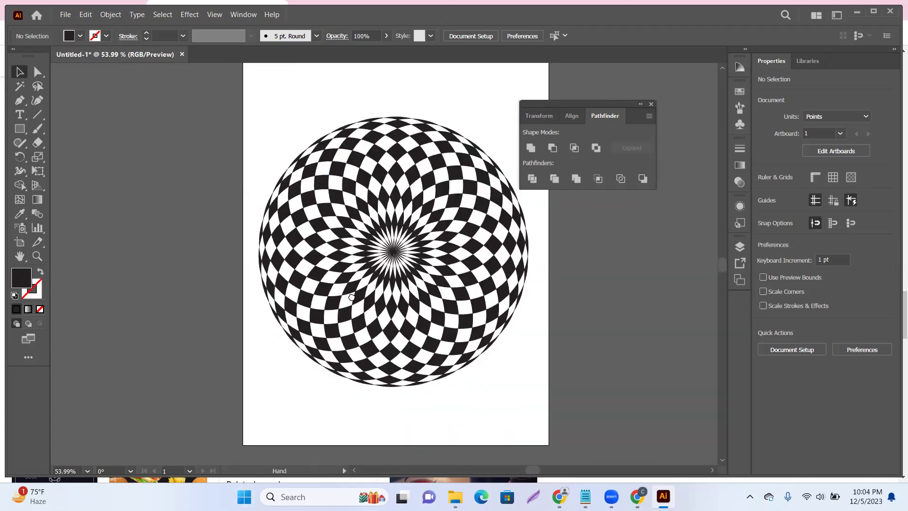
pyautogui.hscroll(-1, 254, 373)
pyautogui.scroll(1, 254, 373)
pyautogui.moveTo(592, 111); pyautogui.dragTo(336, 101)
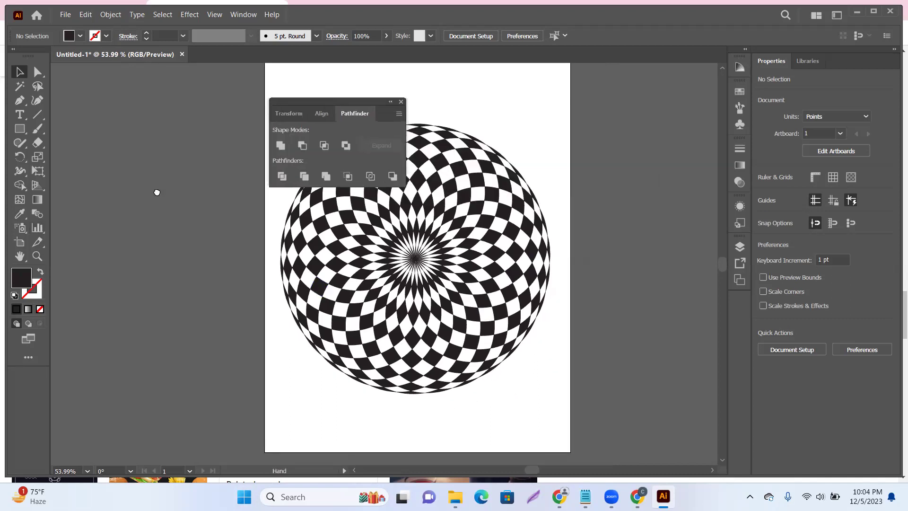
pyautogui.moveTo(157, 192); pyautogui.dragTo(191, 201)
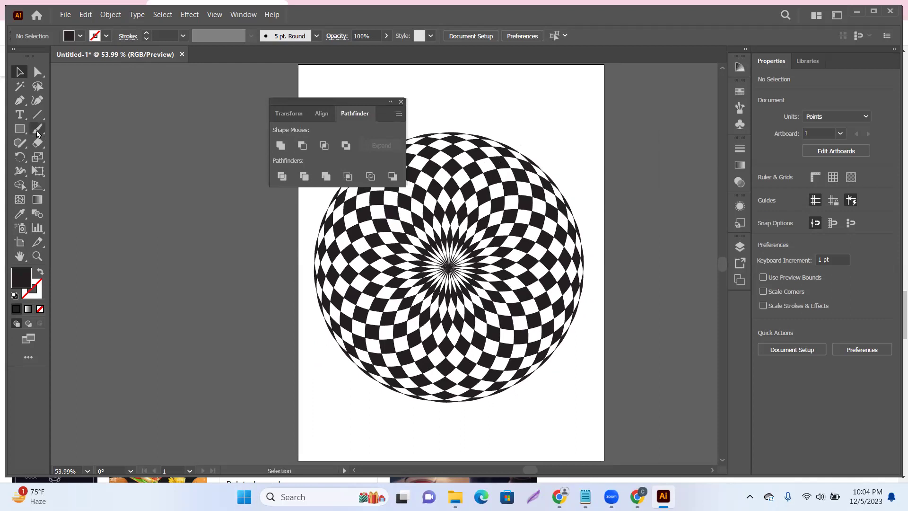
# Draw a dark circle to the left of the artboard with the Ellipse tool
pyautogui.click(19, 128)
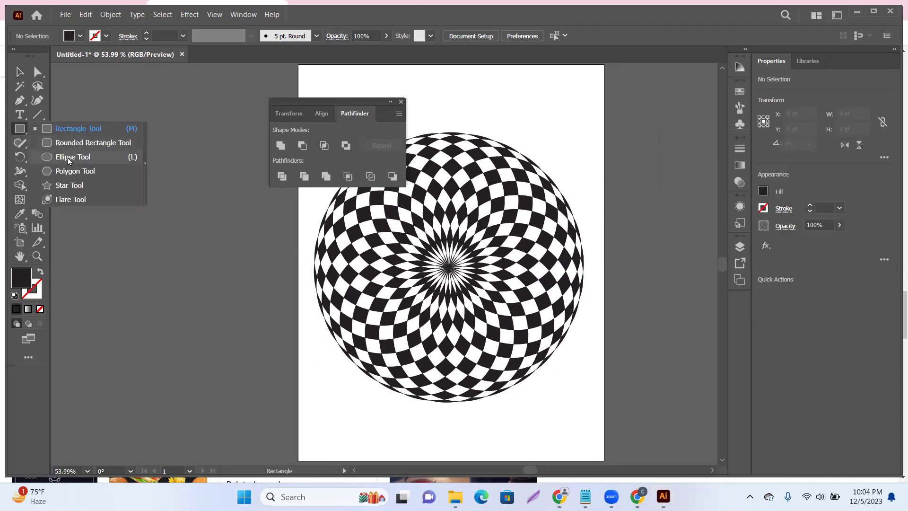
pyautogui.click(67, 158)
pyautogui.moveTo(114, 171); pyautogui.dragTo(258, 313)
pyautogui.click(19, 71)
pyautogui.click(133, 139)
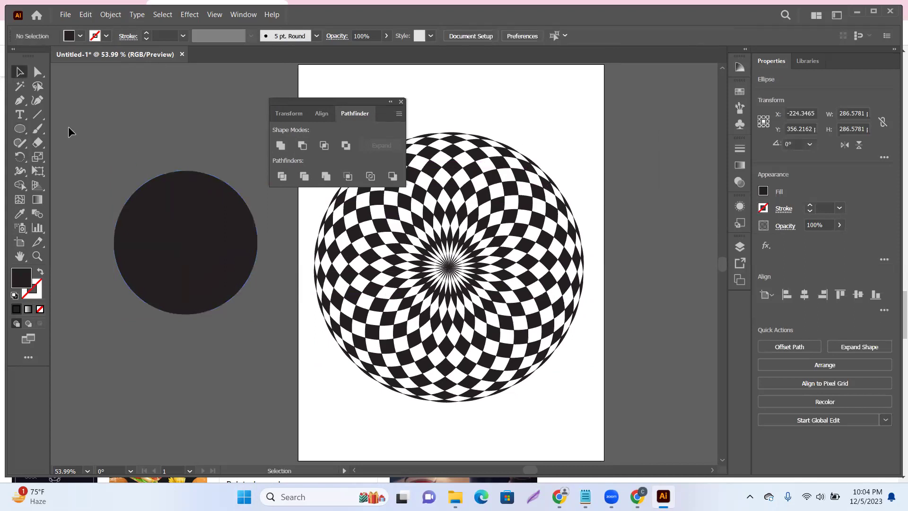
pyautogui.click(20, 128)
pyautogui.click(19, 71)
# Duplicate the circle into three overlapping circles, moved away from the artboard
pyautogui.moveTo(217, 197); pyautogui.dragTo(168, 198)
pyautogui.moveTo(174, 253); pyautogui.dragTo(209, 216)
pyautogui.moveTo(198, 270); pyautogui.dragTo(259, 304)
pyautogui.scroll(-3, 291, 297)
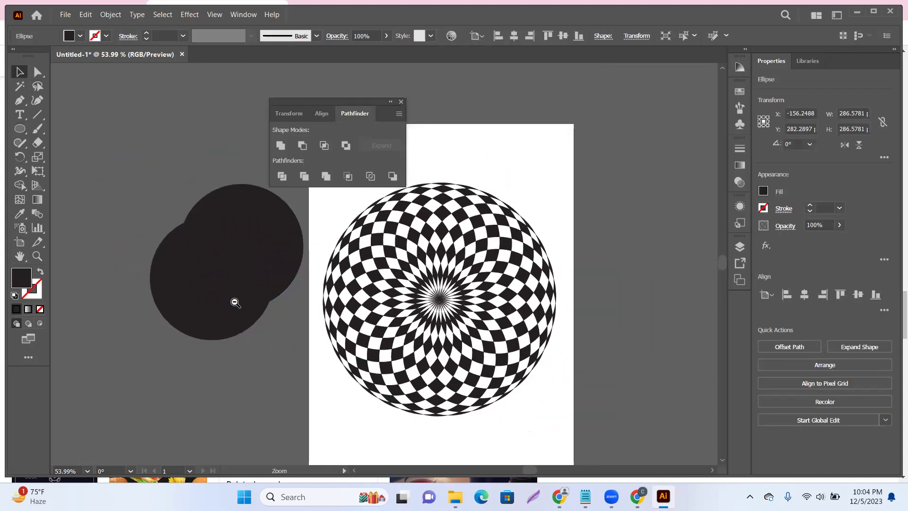
pyautogui.keyDown('shift'); pyautogui.click(276, 317); pyautogui.keyUp('shift')
pyautogui.moveTo(280, 284); pyautogui.dragTo(225, 289)
pyautogui.moveTo(127, 280); pyautogui.dragTo(124, 289)
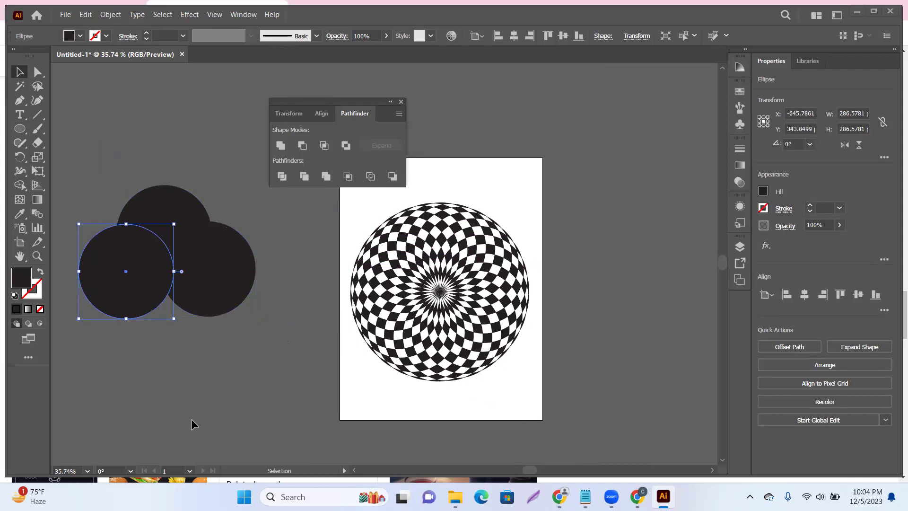
# Fill the three circles with a bright yellow chosen in the Color Picker
pyautogui.moveTo(239, 367); pyautogui.dragTo(118, 229)
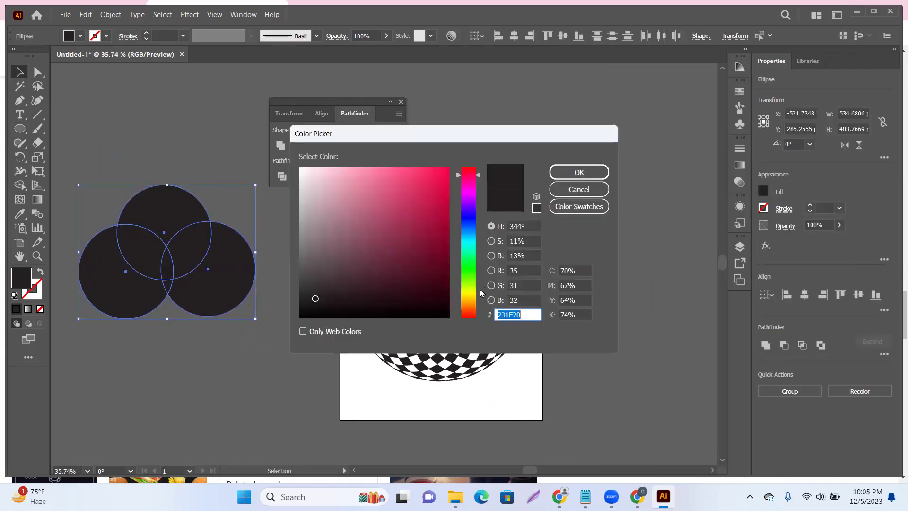
pyautogui.moveTo(434, 213); pyautogui.dragTo(462, 147)
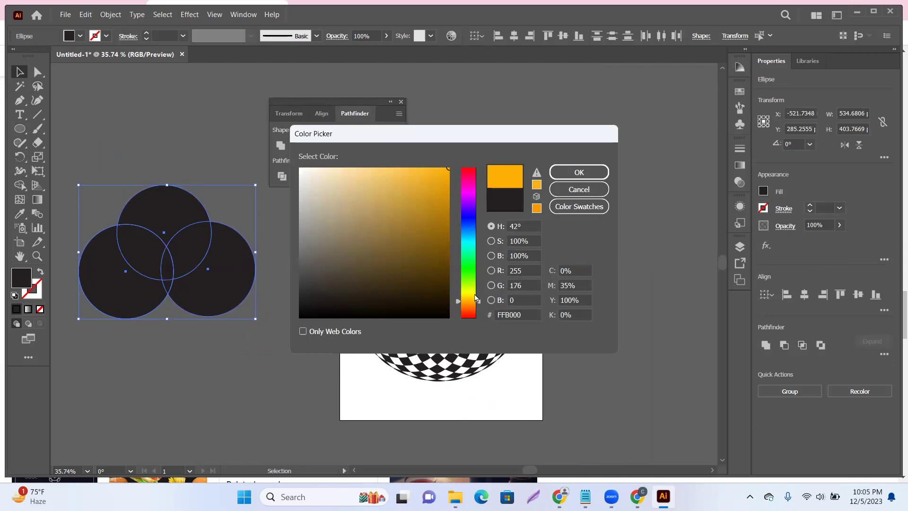
pyautogui.moveTo(476, 298); pyautogui.dragTo(473, 293)
pyautogui.click(578, 172)
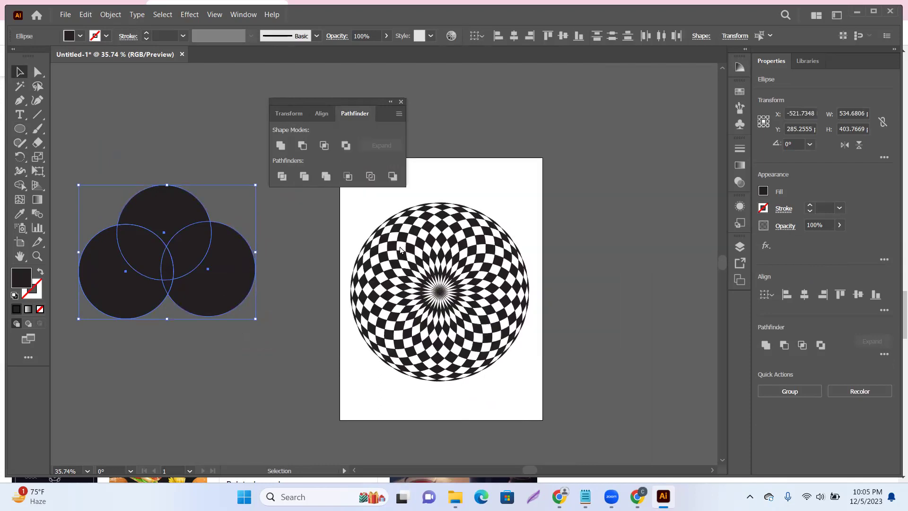
pyautogui.click(240, 361)
pyautogui.hscroll(-5, 274, 364)
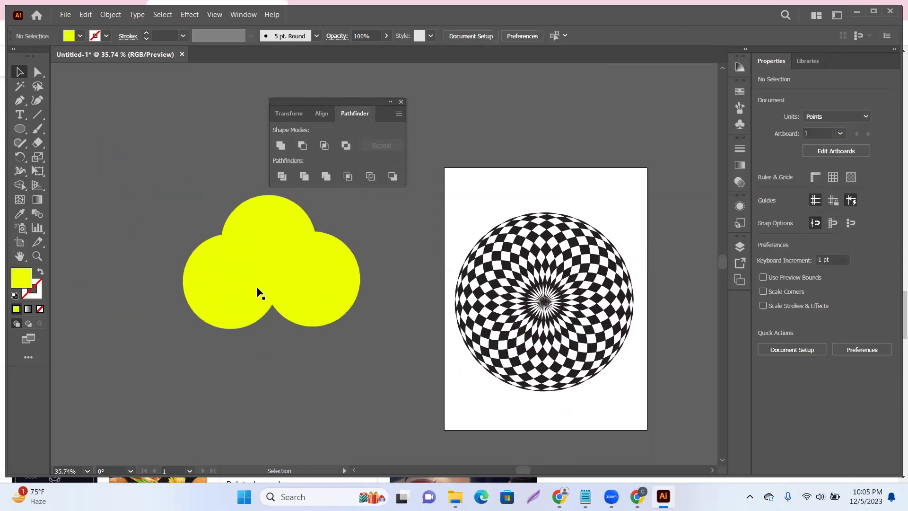
pyautogui.click(324, 314)
pyautogui.hscroll(1, 269, 256)
pyautogui.scroll(-1, 269, 256)
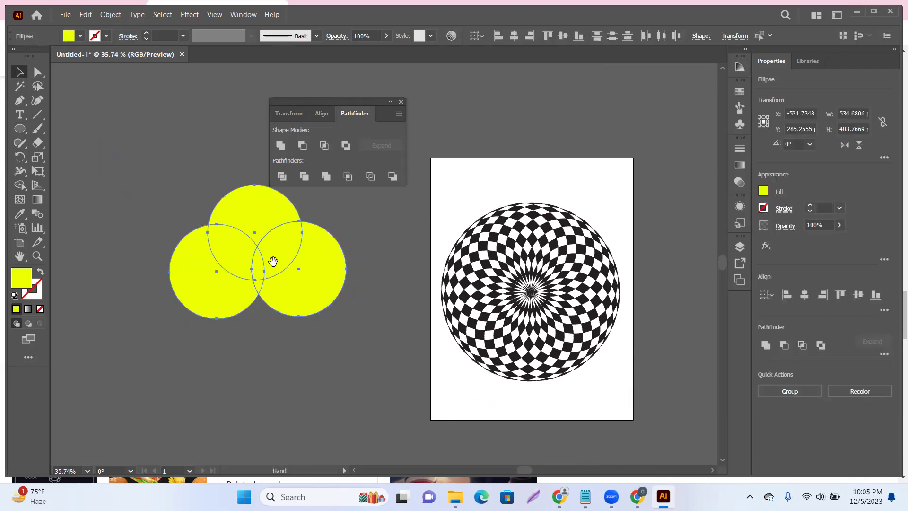
pyautogui.click(152, 140)
pyautogui.click(19, 128)
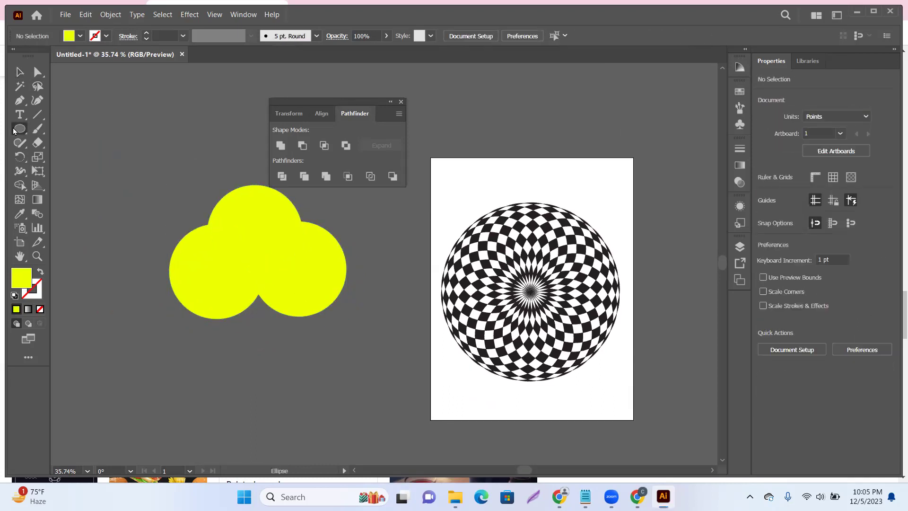
pyautogui.click(66, 129)
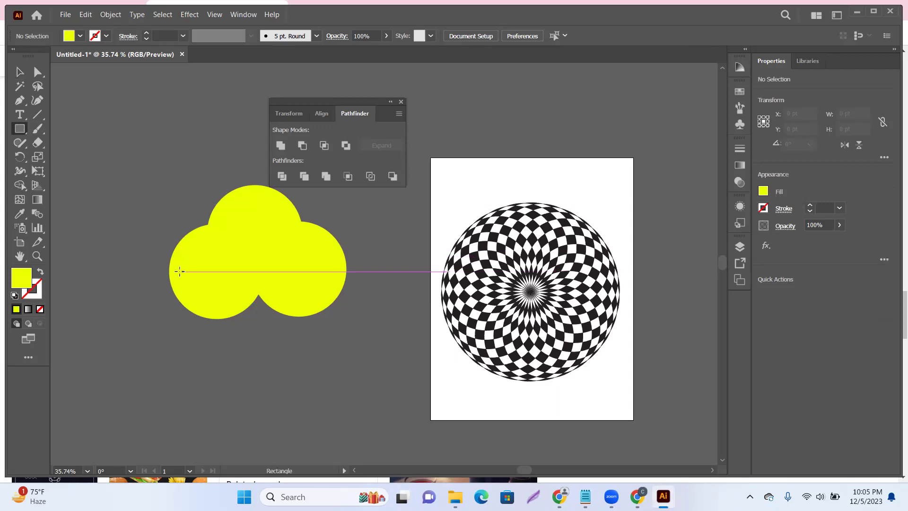
# Draw a yellow rectangle across the lower parts of the three circles
pyautogui.moveTo(170, 271)
pyautogui.mouseDown()
pyautogui.moveTo(188, 284)
pyautogui.moveTo(361, 316)
pyautogui.moveTo(357, 330)
pyautogui.mouseUp()
pyautogui.press('v')
pyautogui.click(178, 186)
pyautogui.moveTo(293, 307); pyautogui.dragTo(365, 297)
pyautogui.click(343, 308)
# Round the rectangle's corners to about 60.1 pt and move it up into the circles
pyautogui.moveTo(134, 336); pyautogui.dragTo(158, 299)
pyautogui.moveTo(214, 316); pyautogui.dragTo(214, 305)
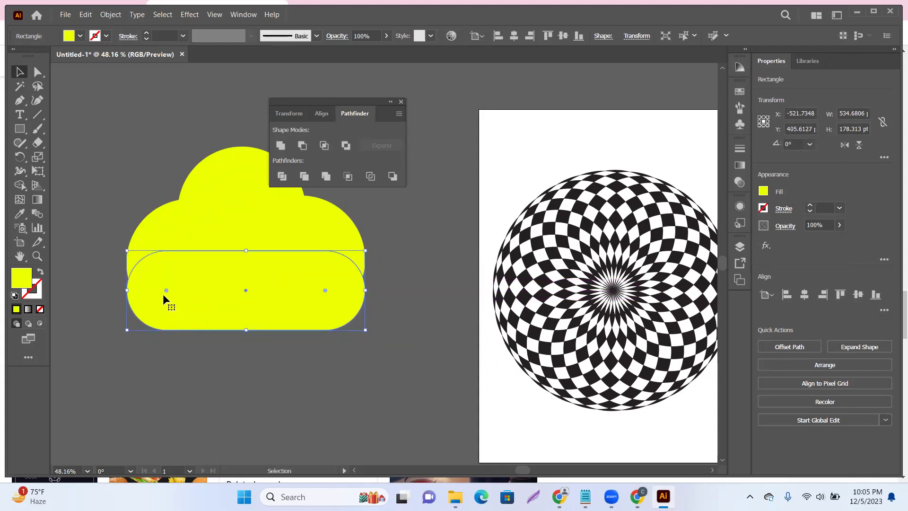
pyautogui.moveTo(165, 290); pyautogui.dragTo(203, 271)
pyautogui.moveTo(272, 310); pyautogui.dragTo(268, 301)
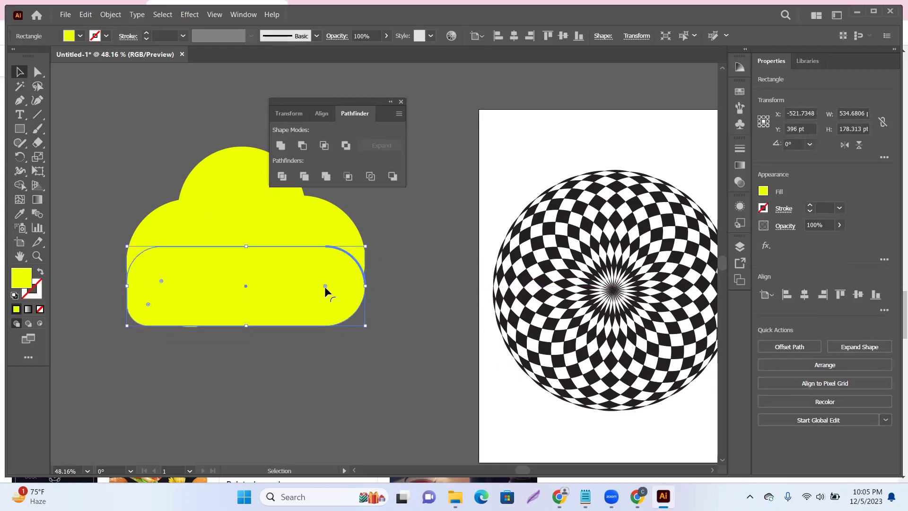
pyautogui.moveTo(324, 286)
pyautogui.mouseDown()
pyautogui.moveTo(344, 291)
pyautogui.moveTo(324, 284)
pyautogui.mouseUp()
pyautogui.moveTo(149, 302); pyautogui.dragTo(152, 297)
pyautogui.click(98, 140)
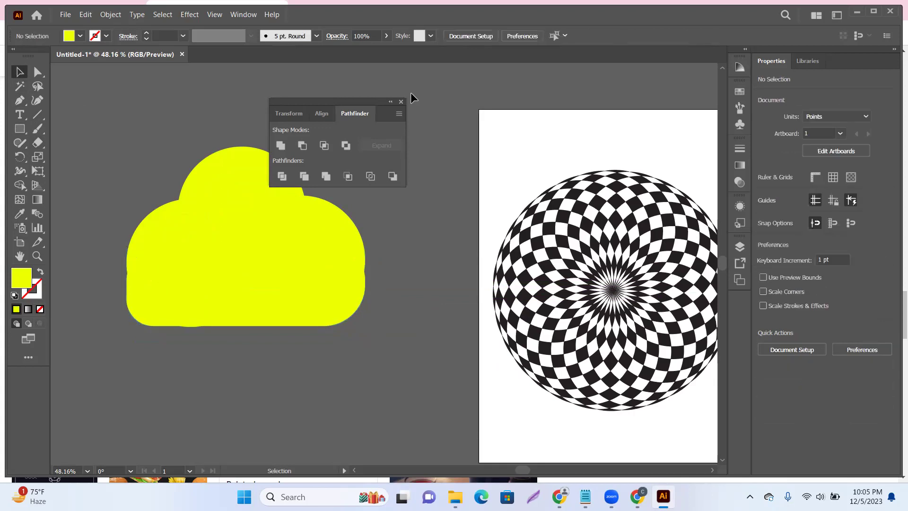
# Move the Pathfinder panel away and select all the yellow shapes with Ctrl+A
pyautogui.moveTo(370, 99); pyautogui.dragTo(429, 87)
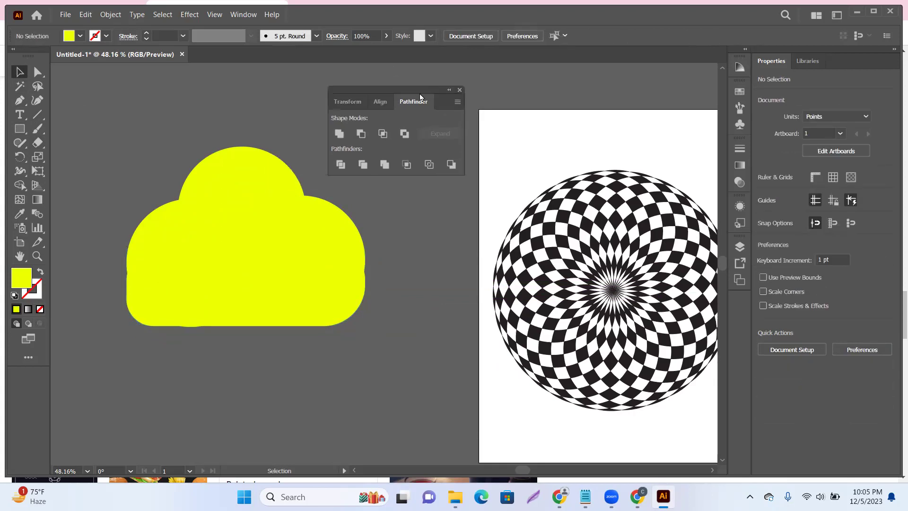
pyautogui.hotkey('ctrl', 'a')
pyautogui.scroll(-1, 353, 339)
pyautogui.hscroll(1, 352, 339)
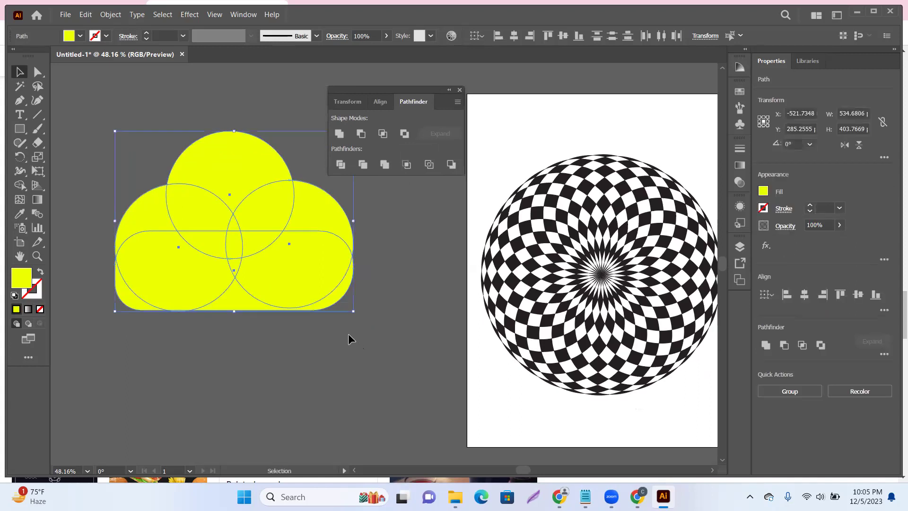
pyautogui.click(293, 358)
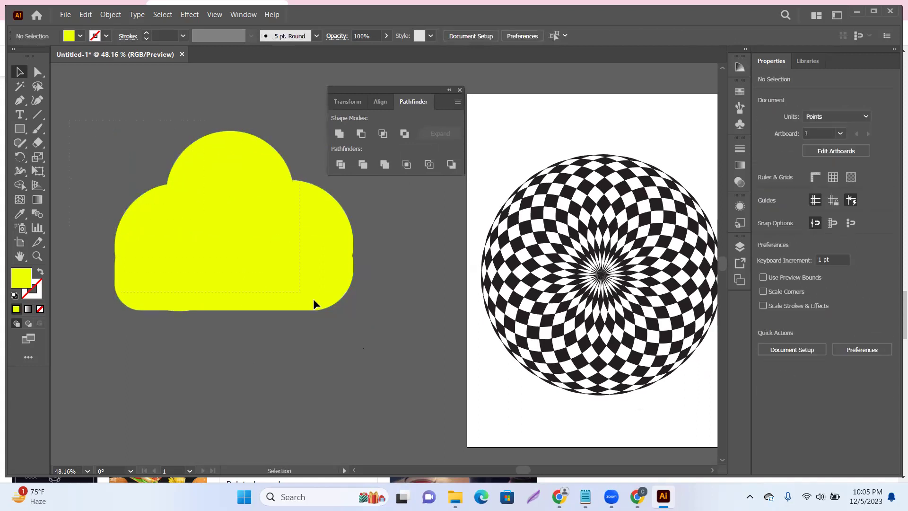
pyautogui.hotkey('ctrl', 'a')
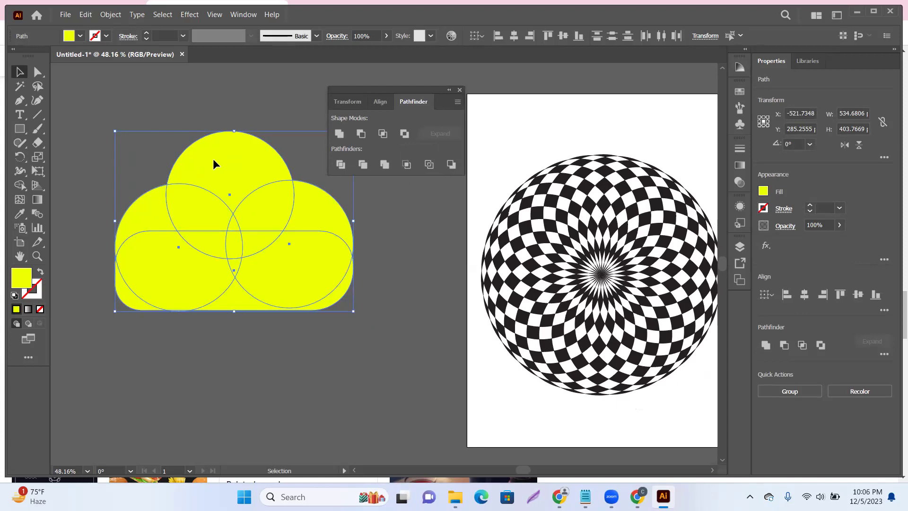
# Group the circles and rounded rectangle, undoing the accidental move afterwards
pyautogui.rightClick(233, 181)
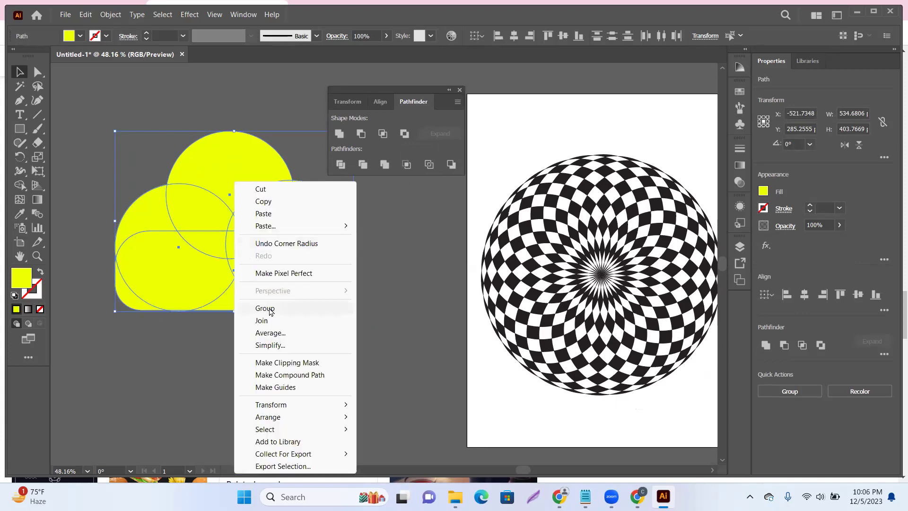
pyautogui.click(265, 308)
pyautogui.moveTo(247, 258)
pyautogui.mouseDown()
pyautogui.moveTo(282, 249)
pyautogui.moveTo(235, 246)
pyautogui.mouseUp()
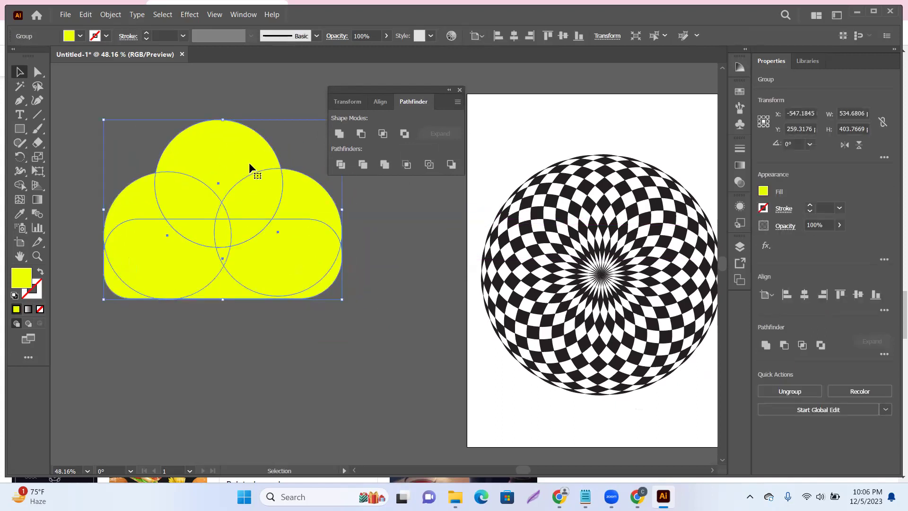
pyautogui.press('a')
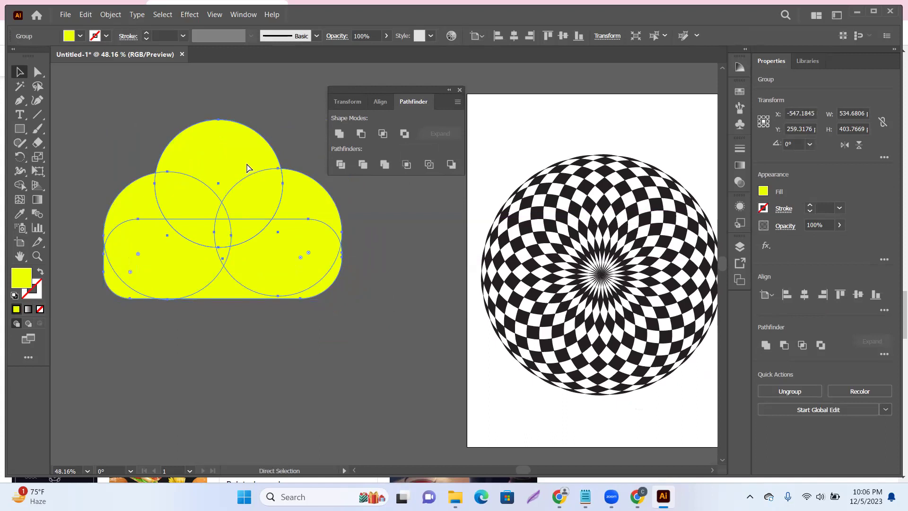
pyautogui.press('v')
pyautogui.hotkey('ctrl', 'z')
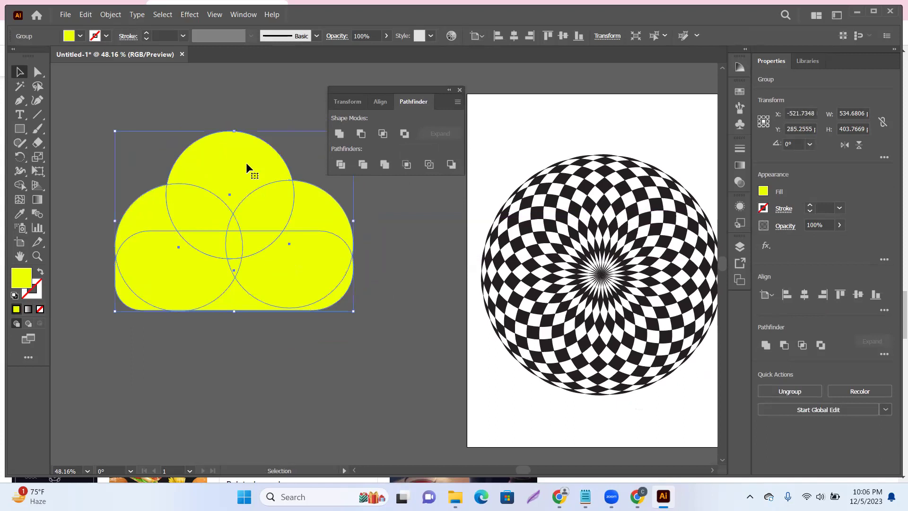
pyautogui.click(339, 134)
pyautogui.click(193, 402)
pyautogui.moveTo(206, 248); pyautogui.dragTo(192, 243)
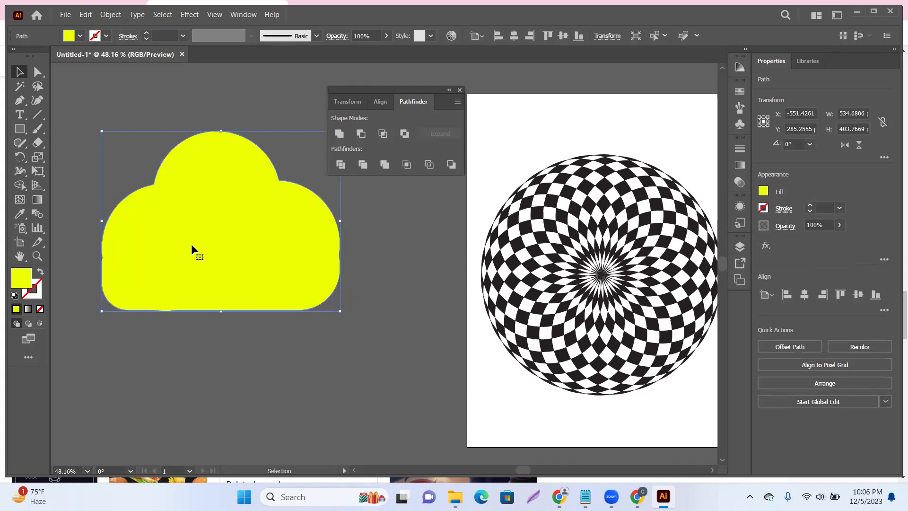
pyautogui.press('a')
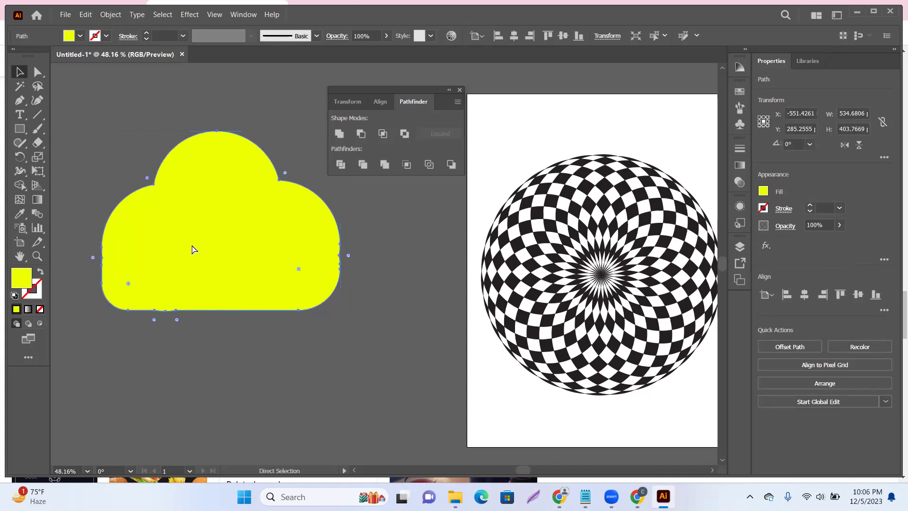
pyautogui.hotkey('ctrl', 'z')
pyautogui.press('v')
pyautogui.hotkey('ctrl', 'z')
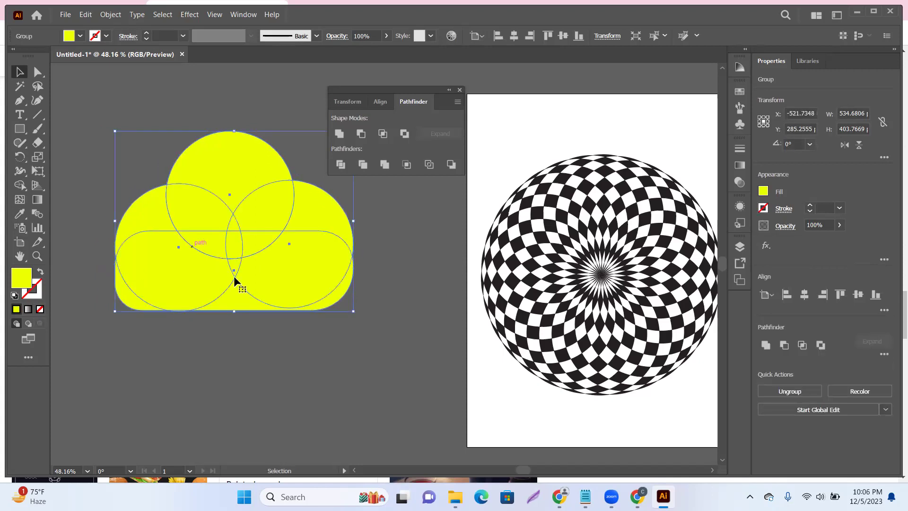
pyautogui.click(229, 354)
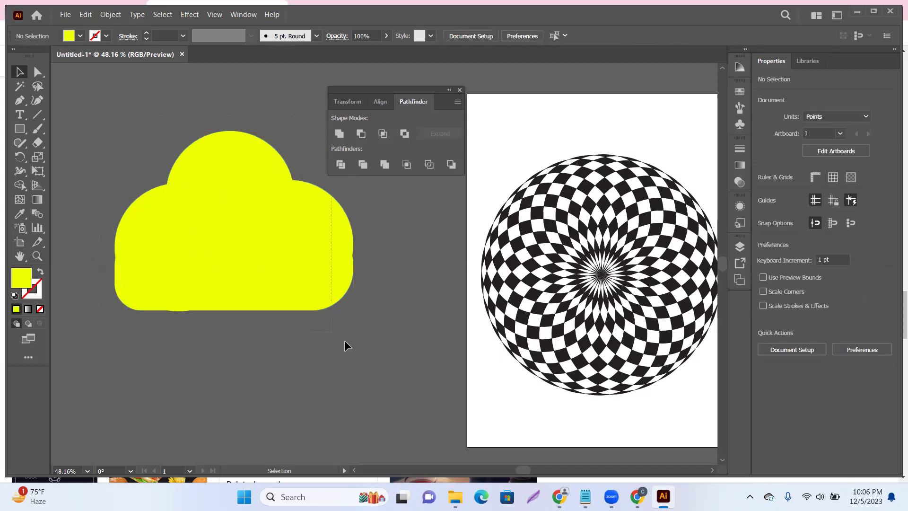
pyautogui.moveTo(344, 339); pyautogui.dragTo(313, 160)
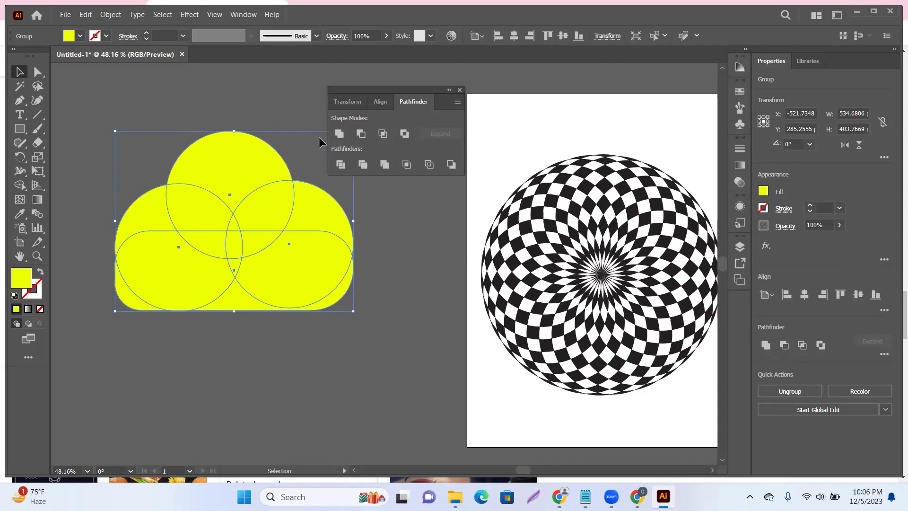
pyautogui.click(361, 135)
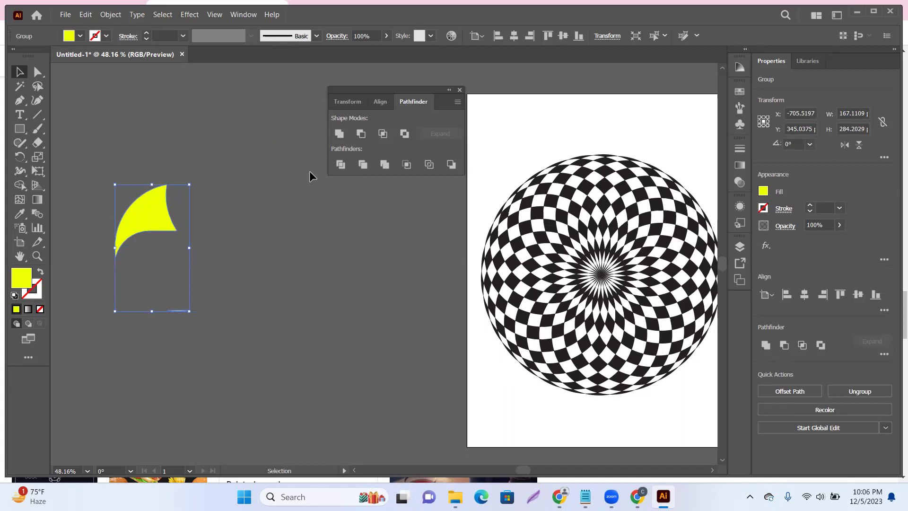
pyautogui.hotkey('ctrl', 'z')
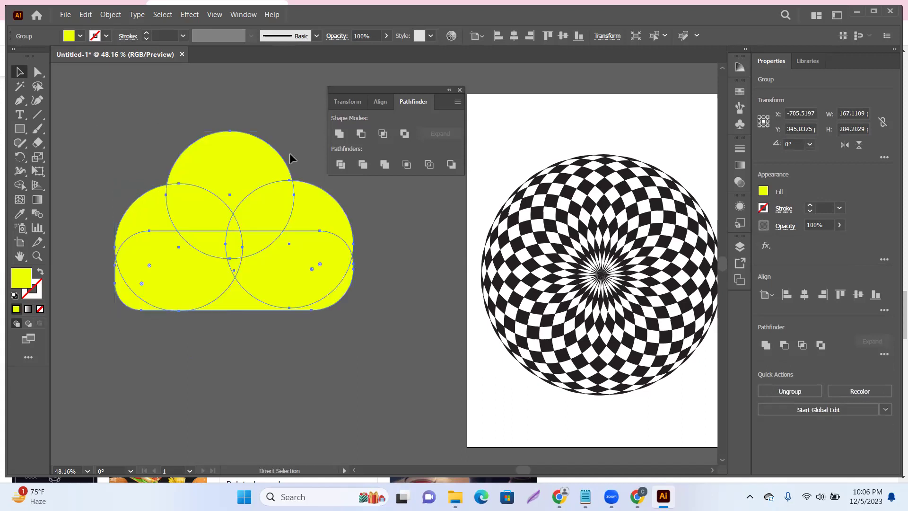
pyautogui.click(223, 90)
pyautogui.moveTo(233, 249); pyautogui.dragTo(238, 175)
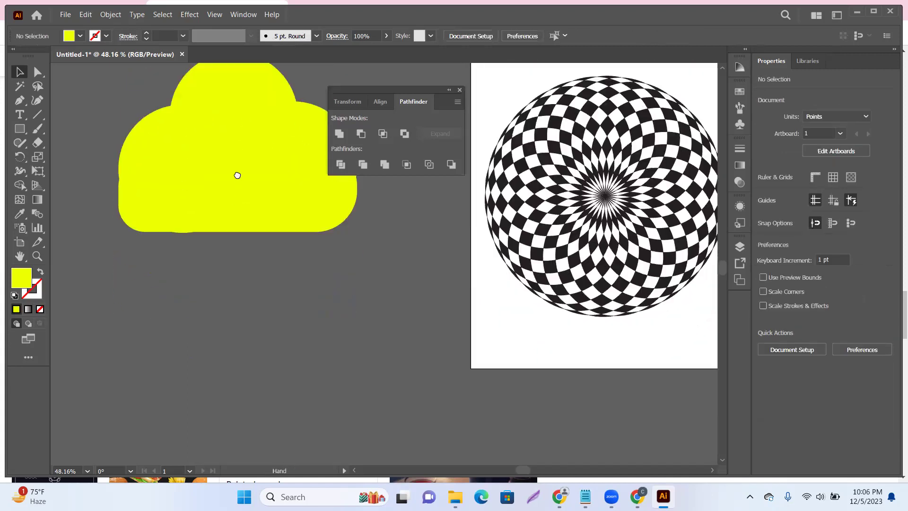
# Move the yellow cloud group down and left, then ungroup it
pyautogui.click(241, 192)
pyautogui.moveTo(233, 128); pyautogui.dragTo(249, 342)
pyautogui.rightClick(223, 148)
pyautogui.click(274, 299)
pyautogui.scroll(-3, 243, 243)
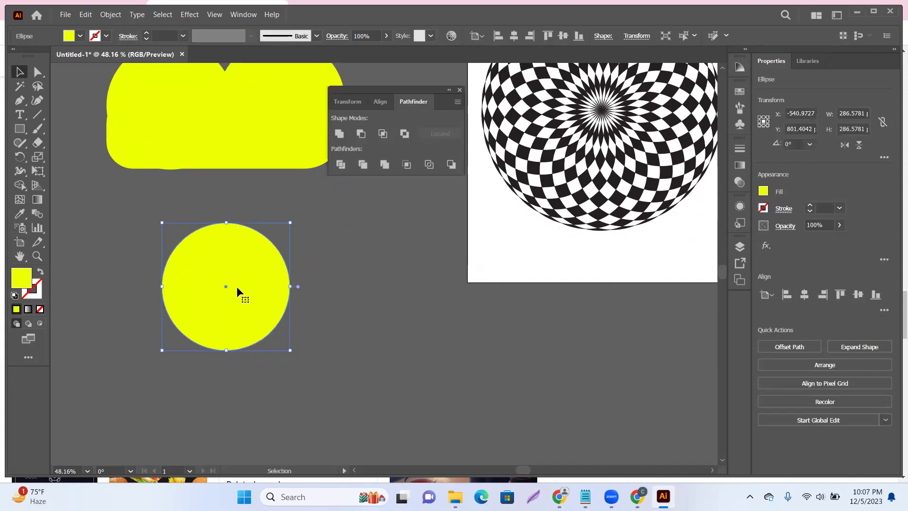
# Copy a yellow circle up and right and give the copy a white fill
pyautogui.moveTo(247, 266)
pyautogui.mouseDown()
pyautogui.moveTo(258, 258)
pyautogui.moveTo(242, 259)
pyautogui.mouseUp()
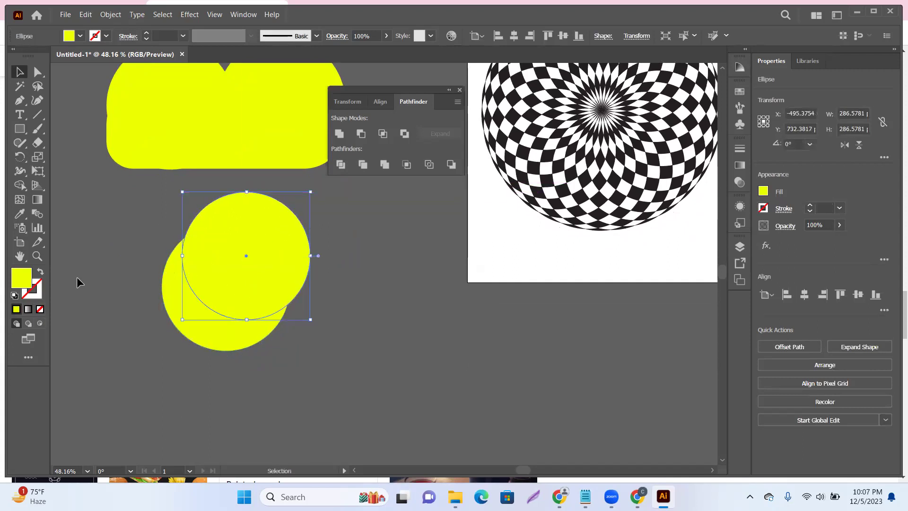
pyautogui.doubleClick(27, 280)
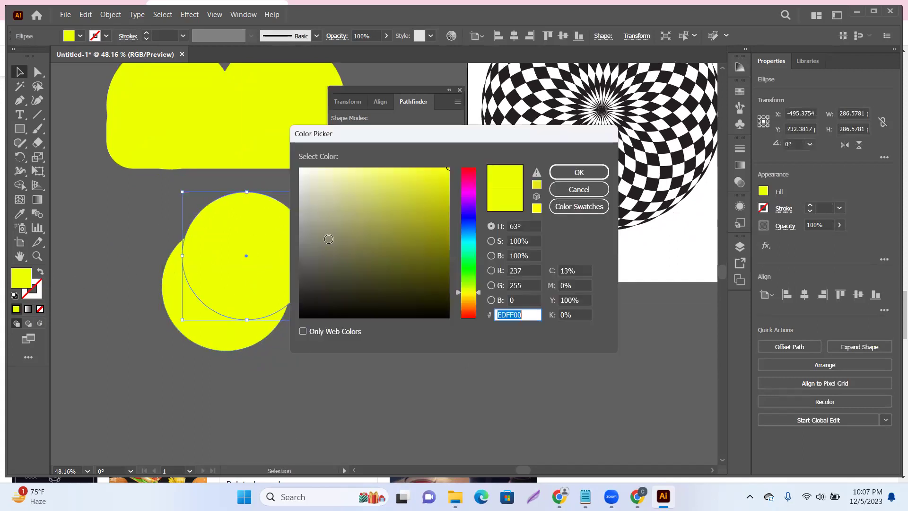
pyautogui.moveTo(302, 179); pyautogui.dragTo(291, 159)
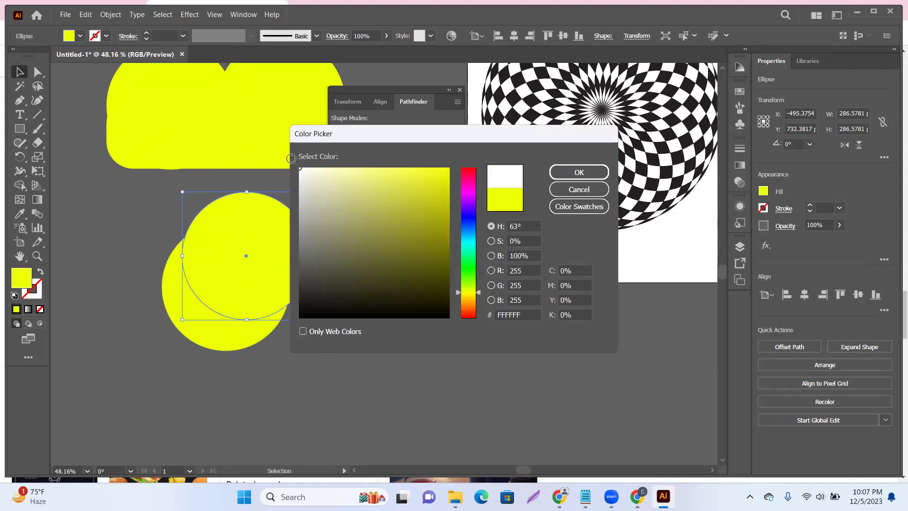
pyautogui.click(553, 176)
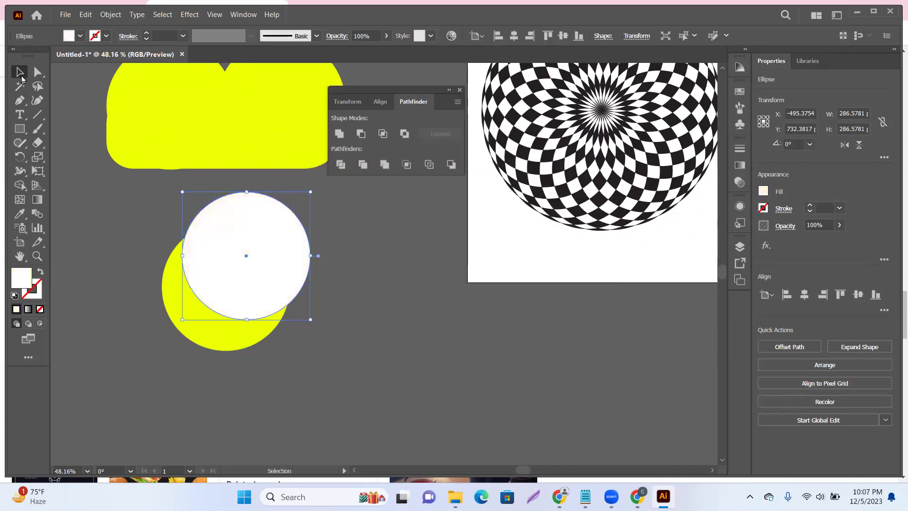
# Position the white circle overlapping the upper left of the yellow circle
pyautogui.click(146, 257)
pyautogui.scroll(3, 199, 316)
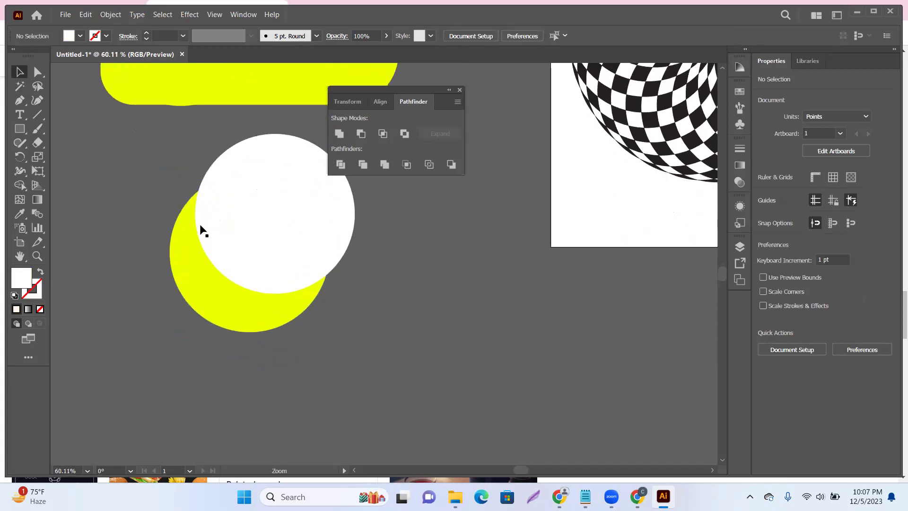
pyautogui.moveTo(296, 173); pyautogui.dragTo(289, 173)
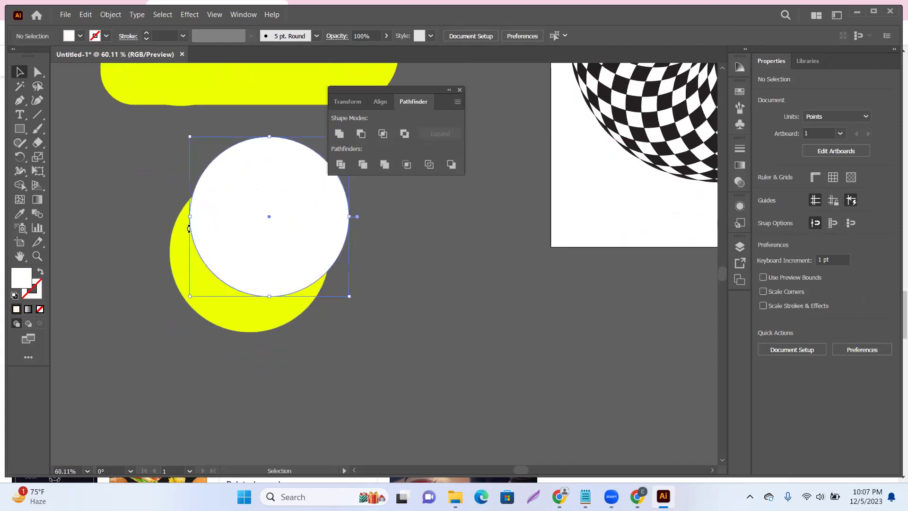
pyautogui.click(257, 393)
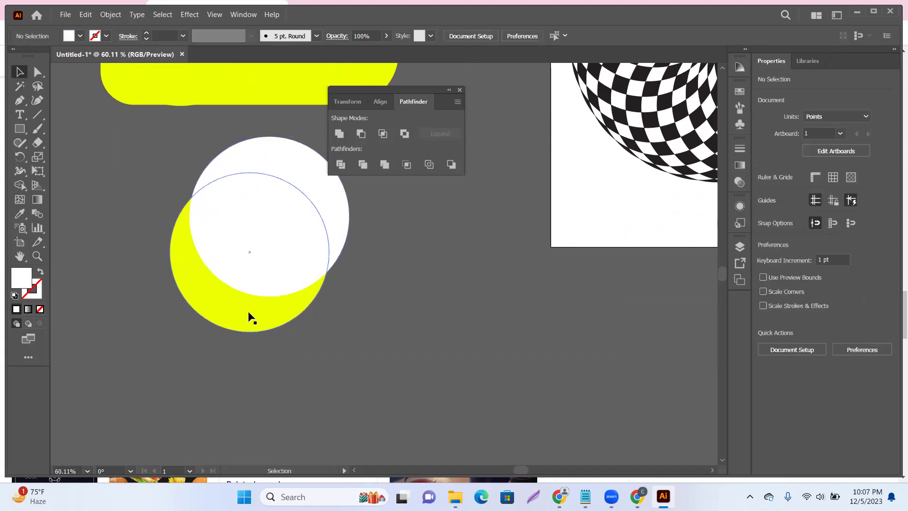
pyautogui.moveTo(284, 263); pyautogui.dragTo(277, 257)
pyautogui.click(150, 194)
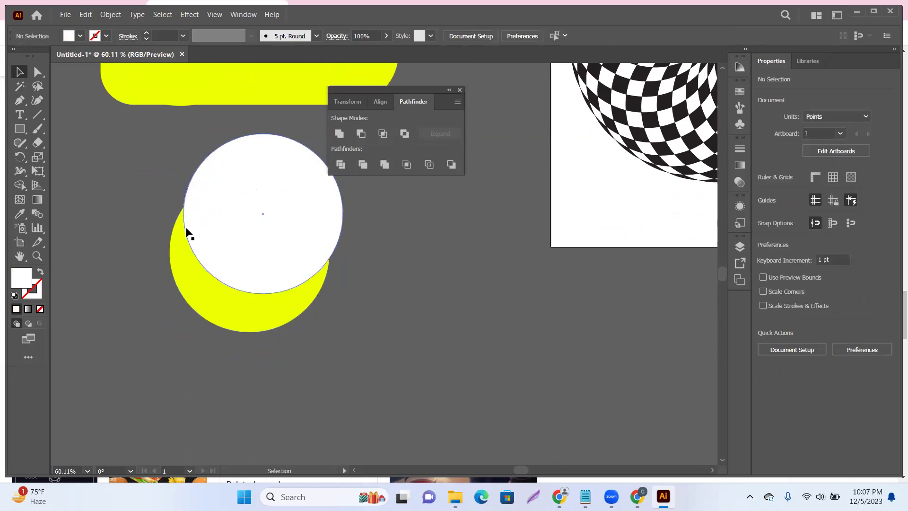
# Apply Minus Front to both circles to cut a yellow crescent, then move it up-left
pyautogui.moveTo(189, 139); pyautogui.dragTo(231, 231)
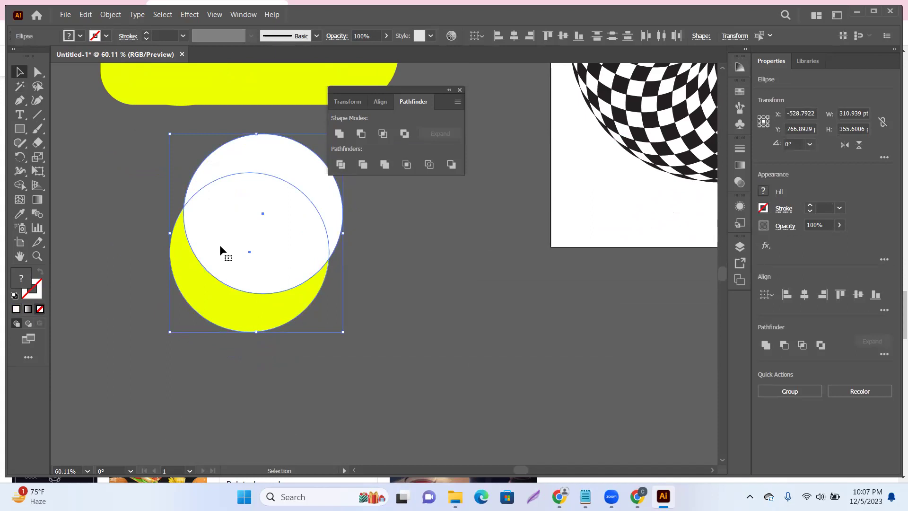
pyautogui.click(150, 189)
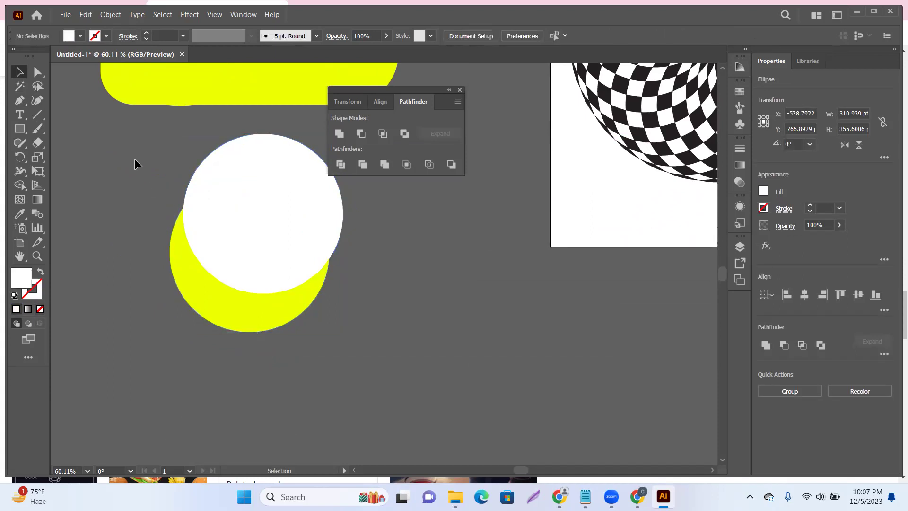
pyautogui.moveTo(163, 153); pyautogui.dragTo(343, 317)
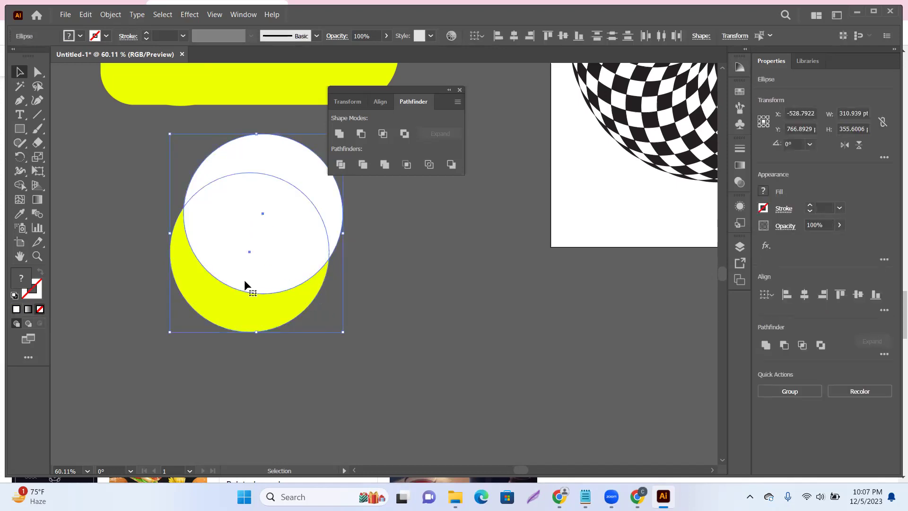
pyautogui.click(361, 136)
pyautogui.moveTo(297, 303); pyautogui.dragTo(235, 206)
pyautogui.moveTo(26, 127); pyautogui.dragTo(64, 156)
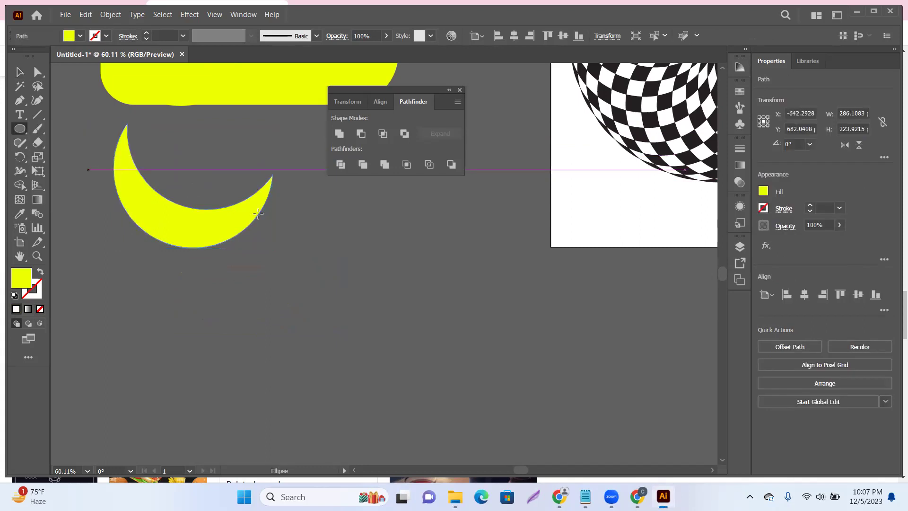
# Draw a yellow circle, duplicate it offset up and right, and select both
pyautogui.moveTo(294, 219); pyautogui.dragTo(400, 324)
pyautogui.click(19, 72)
pyautogui.click(406, 219)
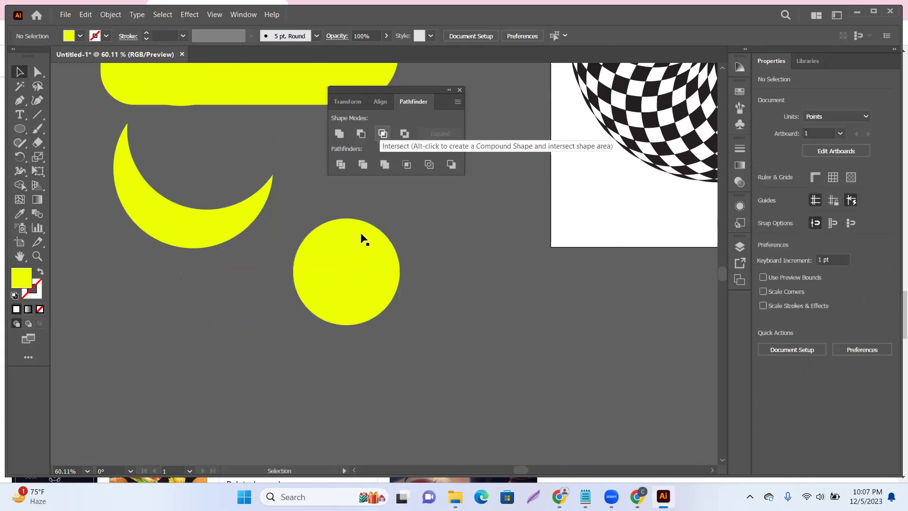
pyautogui.moveTo(356, 263); pyautogui.dragTo(363, 240)
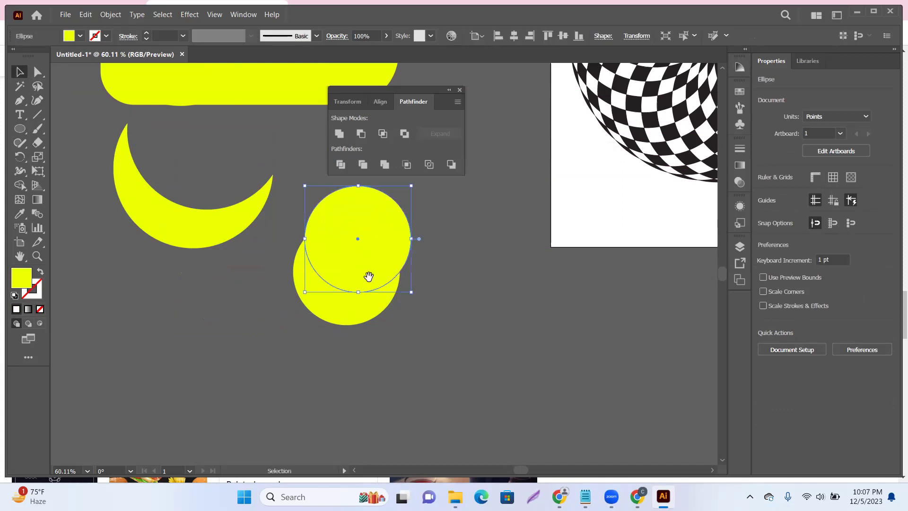
pyautogui.hscroll(3, 367, 274)
pyautogui.keyDown('shift'); pyautogui.click(246, 294); pyautogui.keyUp('shift')
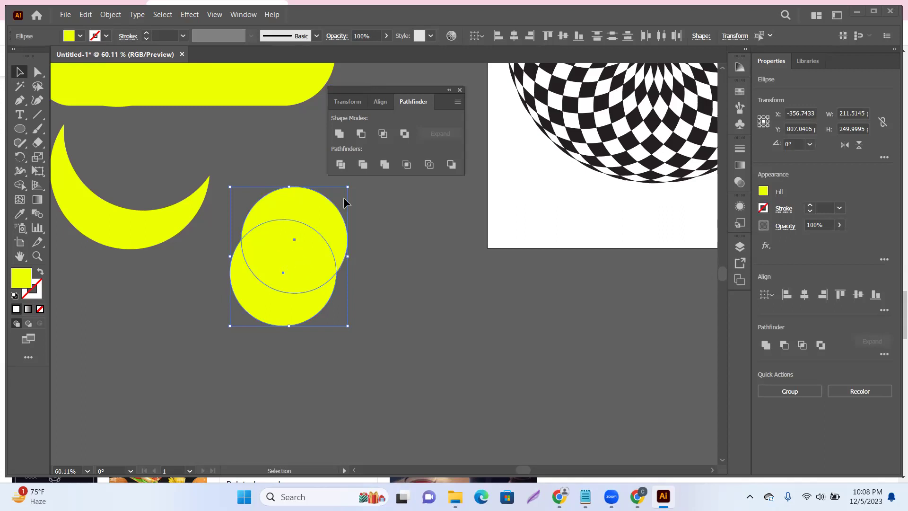
# Try Intersect and undo it, then Exclude the circles into a 211.5 × 250 pt group
pyautogui.click(384, 134)
pyautogui.press('a')
pyautogui.scroll(-2, 294, 212)
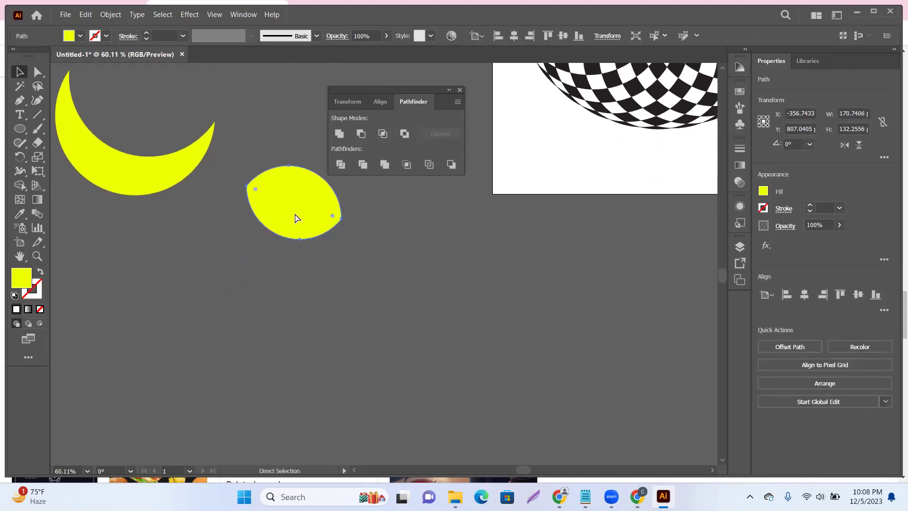
pyautogui.hotkey('ctrl', 'z')
pyautogui.press('v')
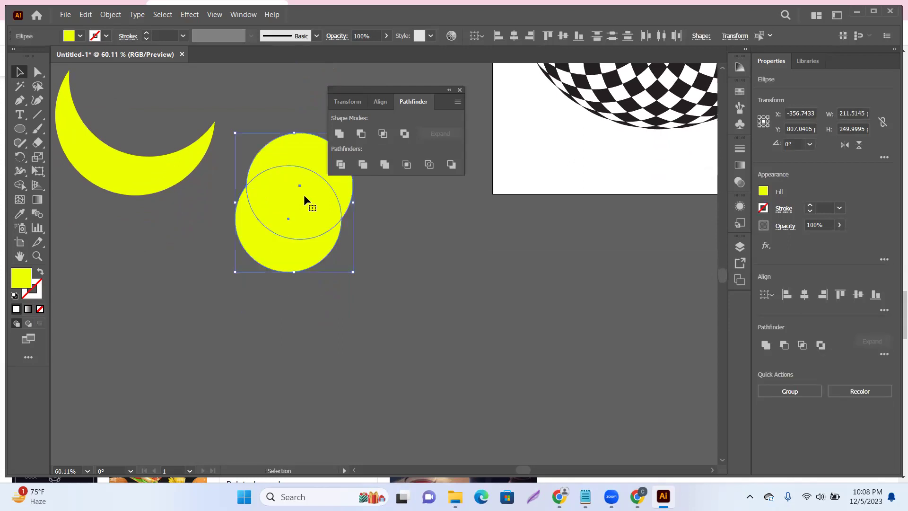
pyautogui.click(404, 134)
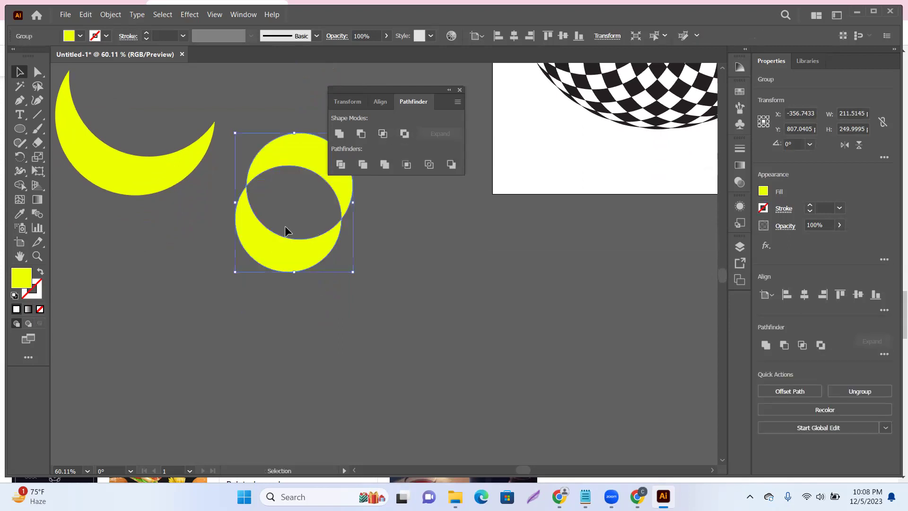
pyautogui.click(418, 331)
pyautogui.scroll(-5, 432, 270)
# Draw a large yellow circle, about 478 pt wide, below the existing shapes
pyautogui.moveTo(472, 244); pyautogui.dragTo(334, 368)
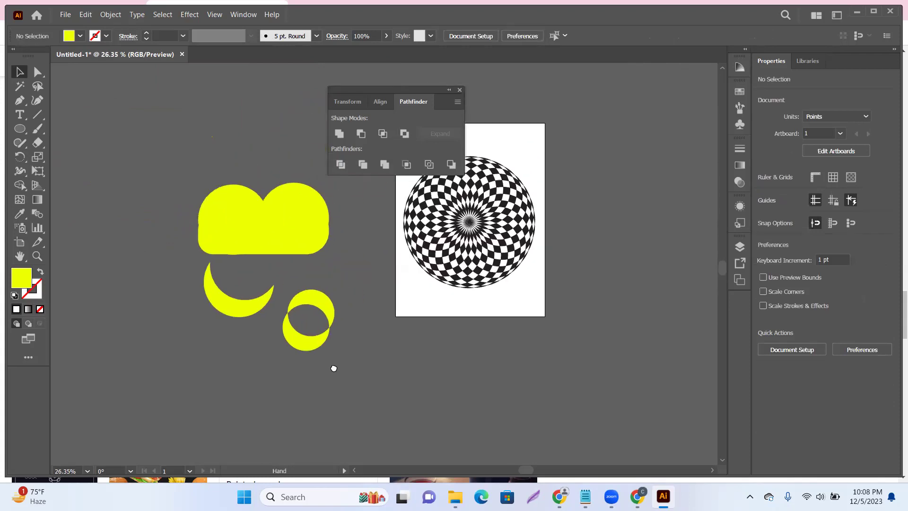
pyautogui.scroll(4, 318, 305)
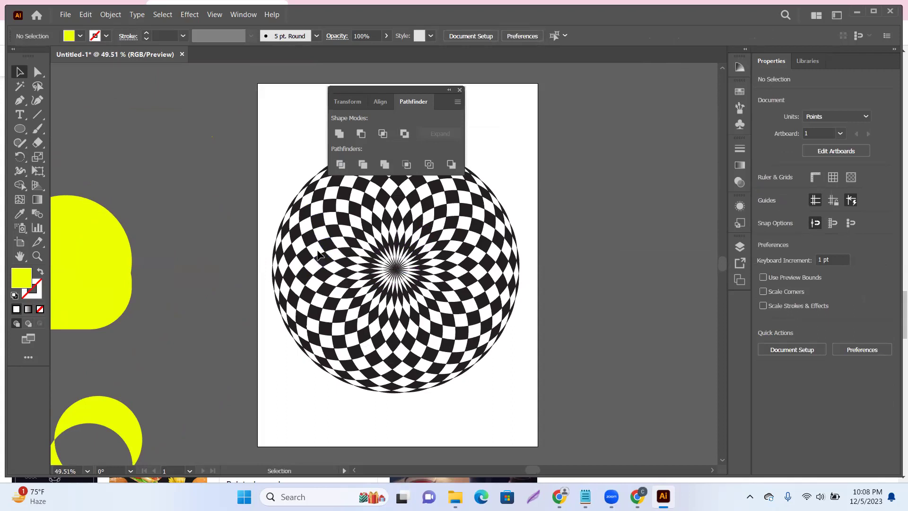
pyautogui.scroll(-3, 314, 249)
pyautogui.moveTo(312, 242); pyautogui.dragTo(364, 232)
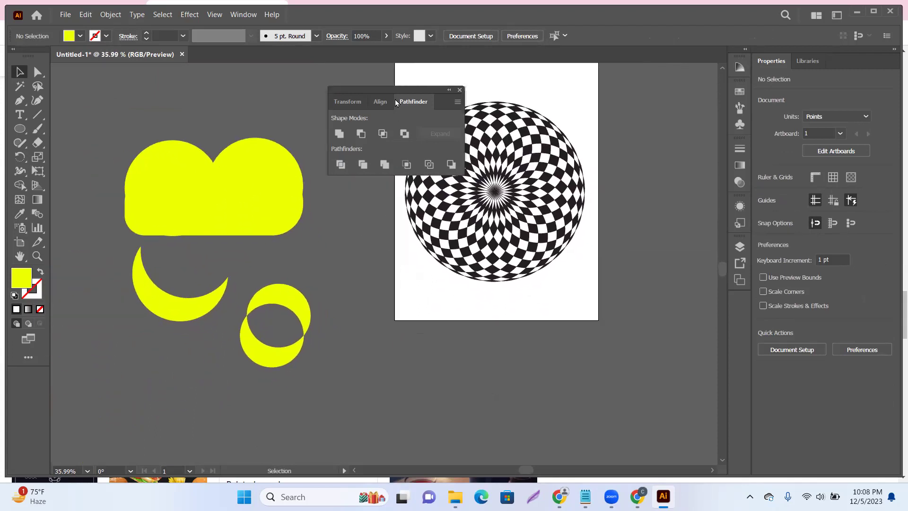
pyautogui.moveTo(393, 93); pyautogui.dragTo(362, 164)
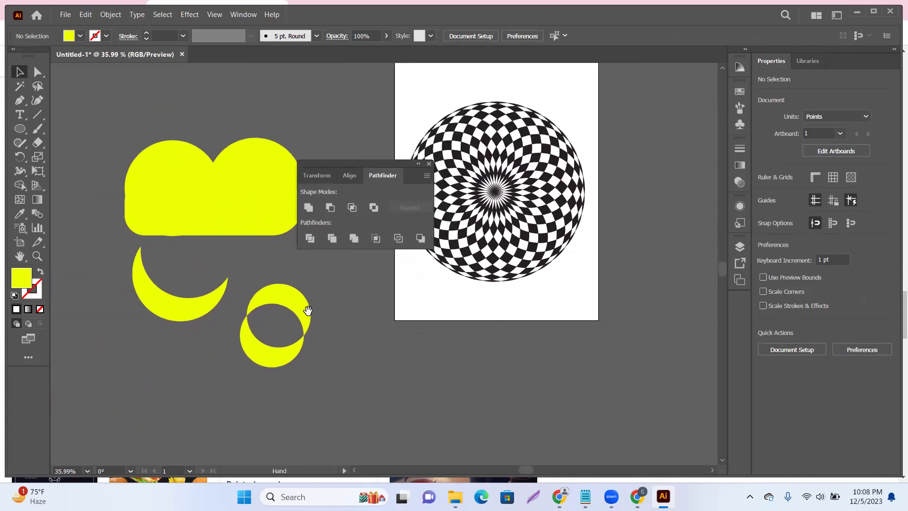
pyautogui.moveTo(308, 312); pyautogui.dragTo(291, 266)
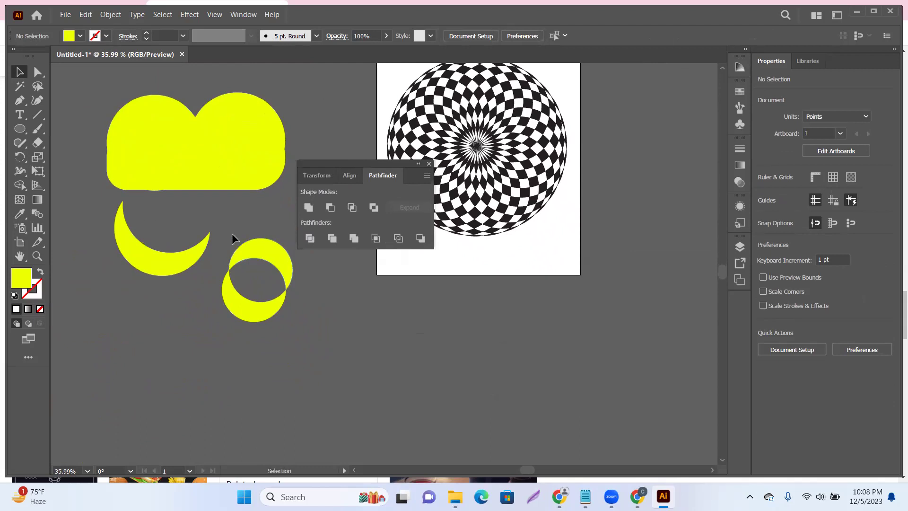
pyautogui.click(20, 128)
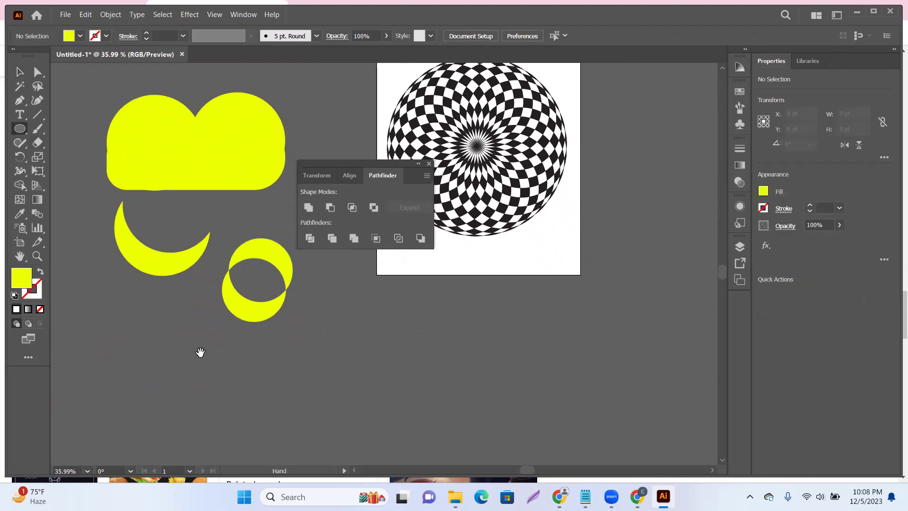
pyautogui.scroll(-3, 199, 353)
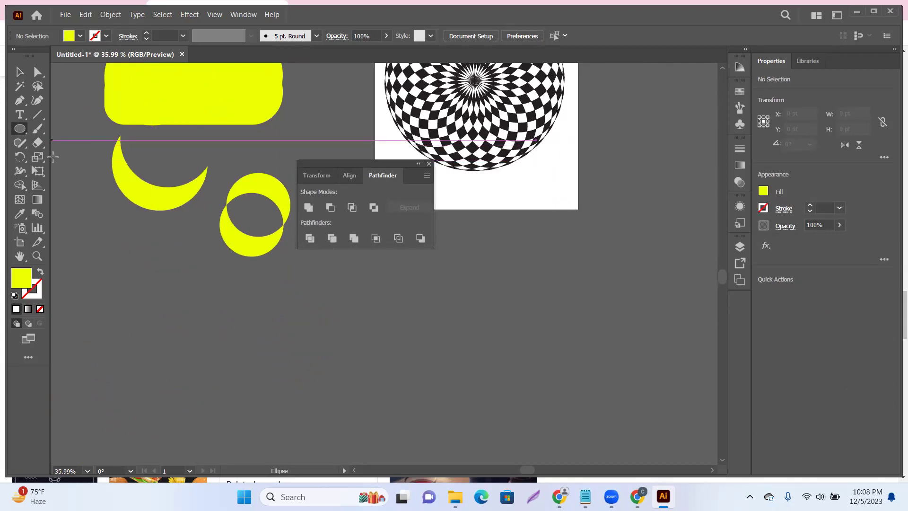
pyautogui.moveTo(166, 308)
pyautogui.mouseDown()
pyautogui.moveTo(277, 413)
pyautogui.moveTo(229, 367)
pyautogui.moveTo(279, 402)
pyautogui.moveTo(259, 381)
pyautogui.mouseUp()
# Move the ring and crescent shapes up beside the yellow cloud shape
pyautogui.click(20, 72)
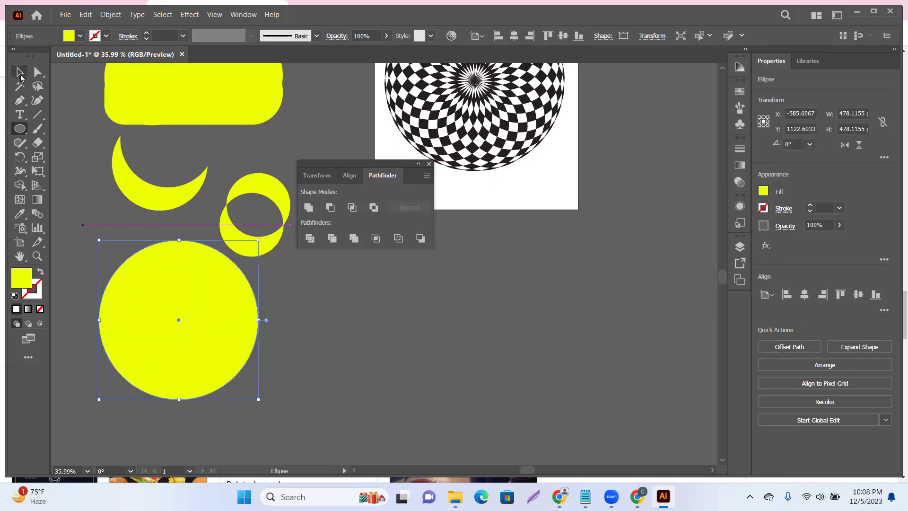
pyautogui.scroll(-2, 166, 203)
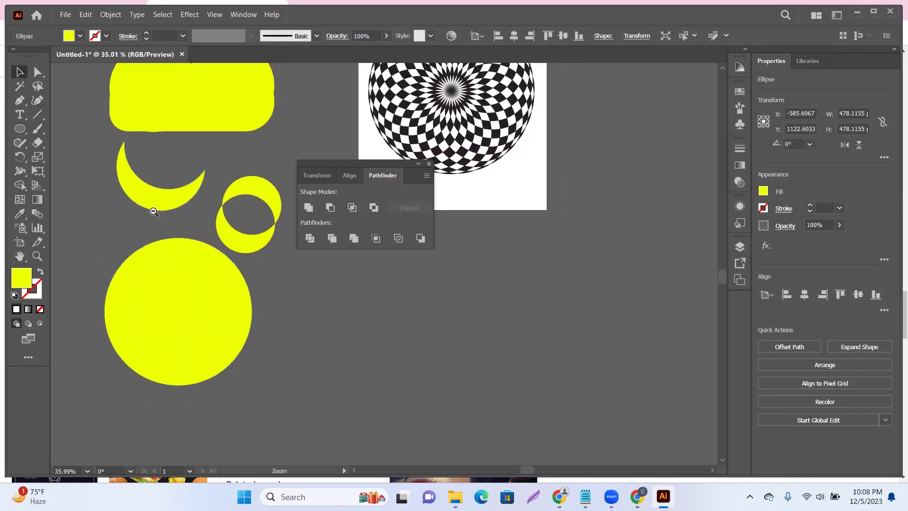
pyautogui.click(249, 206)
pyautogui.moveTo(251, 237); pyautogui.dragTo(115, 141)
pyautogui.moveTo(163, 208); pyautogui.dragTo(162, 139)
pyautogui.scroll(-2, 168, 156)
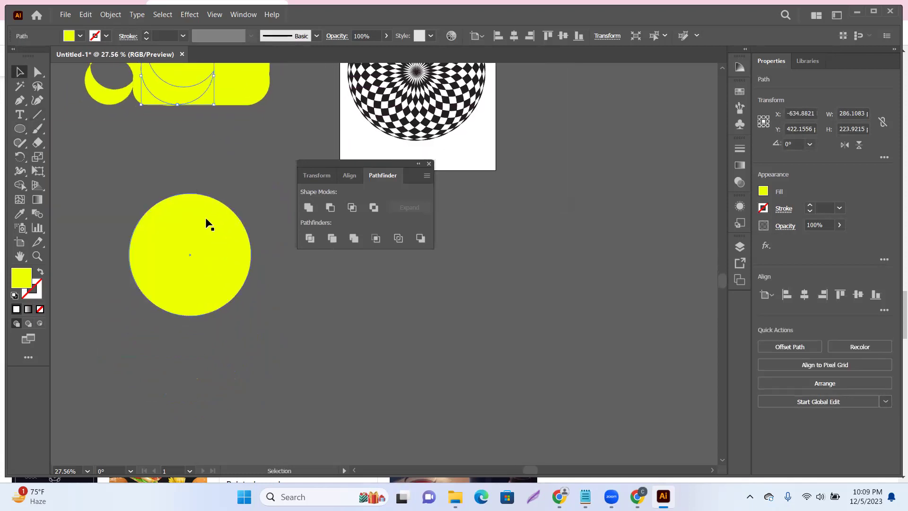
# Draw a vertical and a horizontal straight line across the yellow circle
pyautogui.click(37, 114)
pyautogui.moveTo(190, 143); pyautogui.dragTo(190, 401)
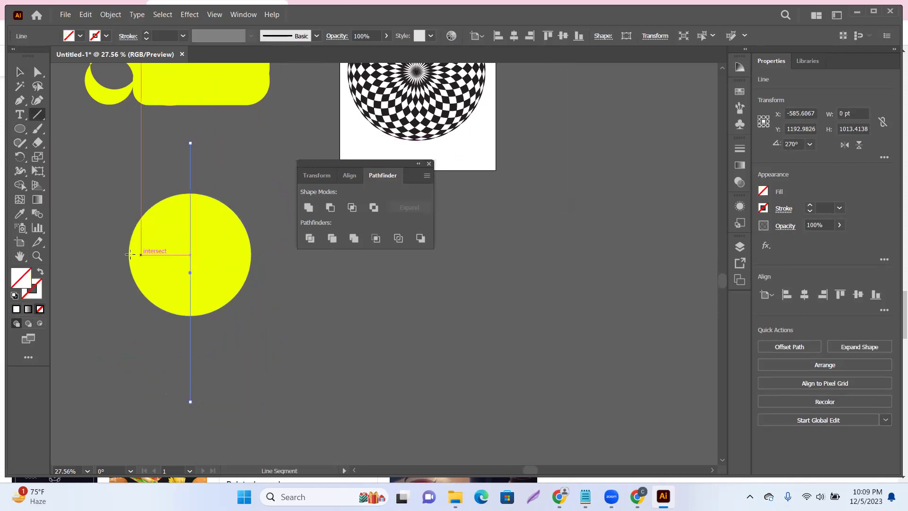
pyautogui.moveTo(75, 249); pyautogui.dragTo(353, 259)
pyautogui.press('v')
pyautogui.hotkey('ctrl', 'z')
# Give the vertical line a 1 pt stroke and the horizontal line a white stroke
pyautogui.click(37, 294)
pyautogui.click(16, 309)
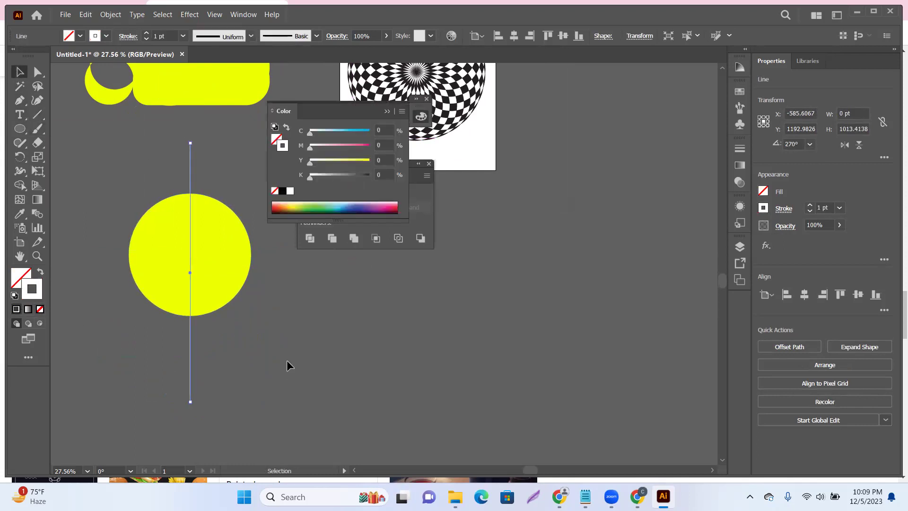
pyautogui.click(289, 249)
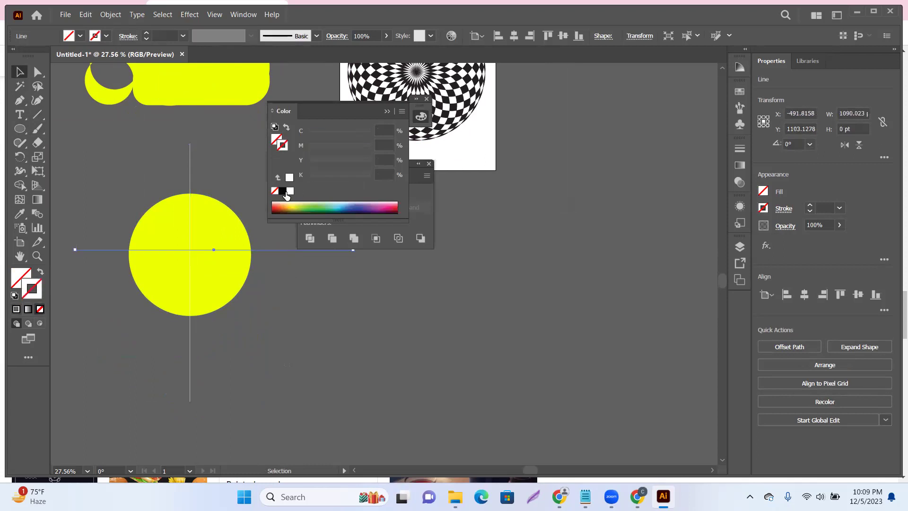
pyautogui.click(290, 191)
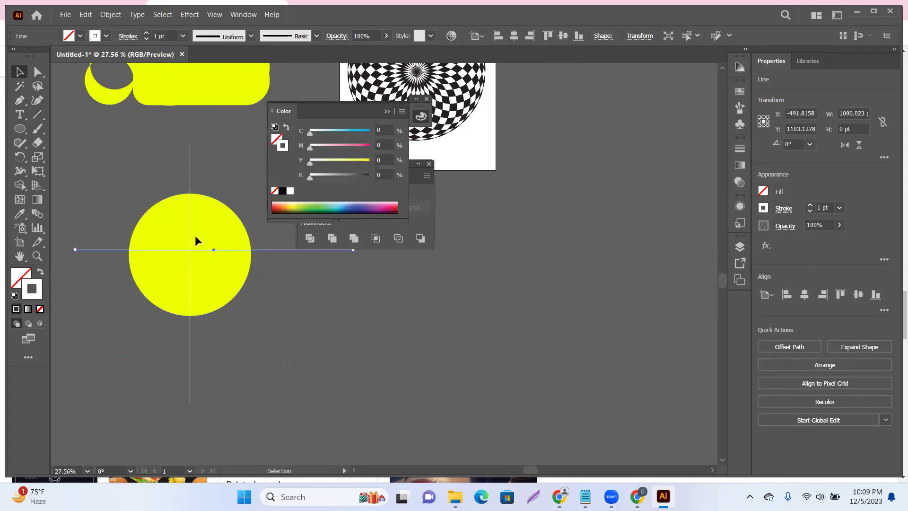
pyautogui.click(107, 185)
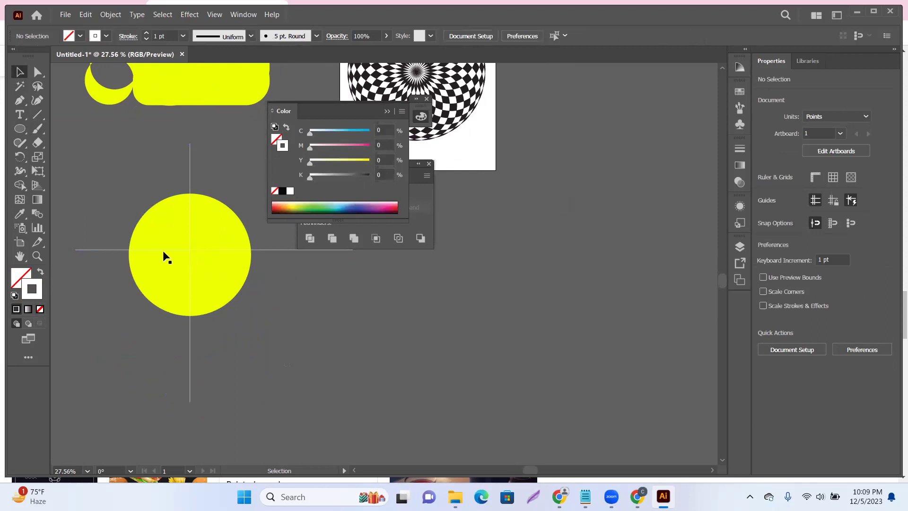
pyautogui.click(382, 114)
# Zoom in and nudge both lines so they cross at the circle's centre
pyautogui.moveTo(353, 164); pyautogui.dragTo(433, 165)
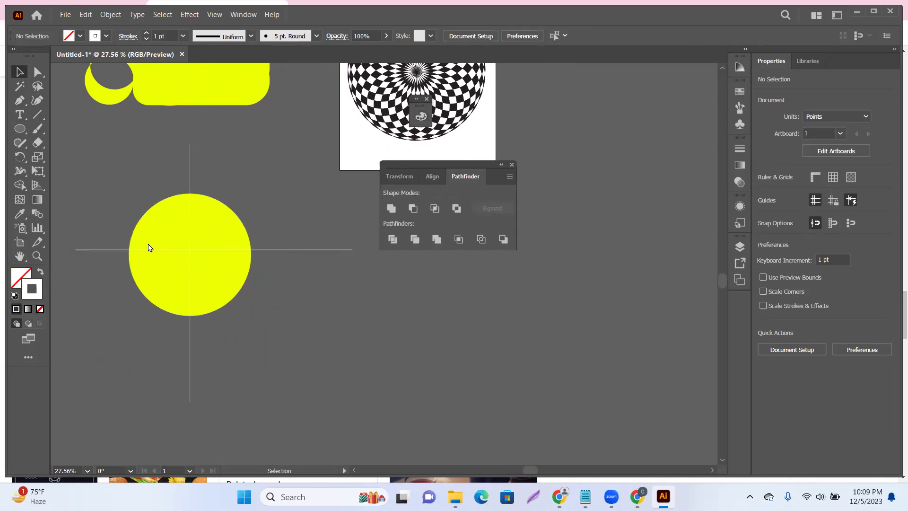
pyautogui.moveTo(172, 270); pyautogui.dragTo(223, 239)
pyautogui.scroll(3, 223, 239)
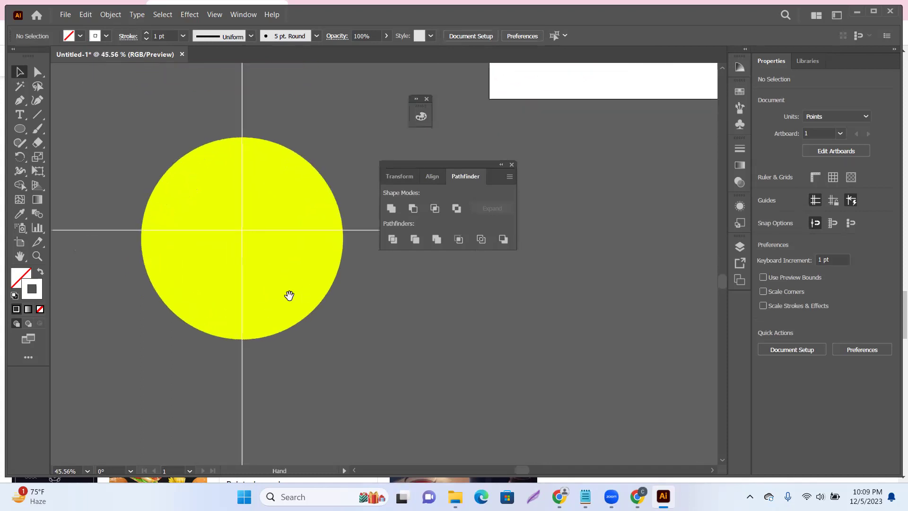
pyautogui.moveTo(128, 230); pyautogui.dragTo(128, 237)
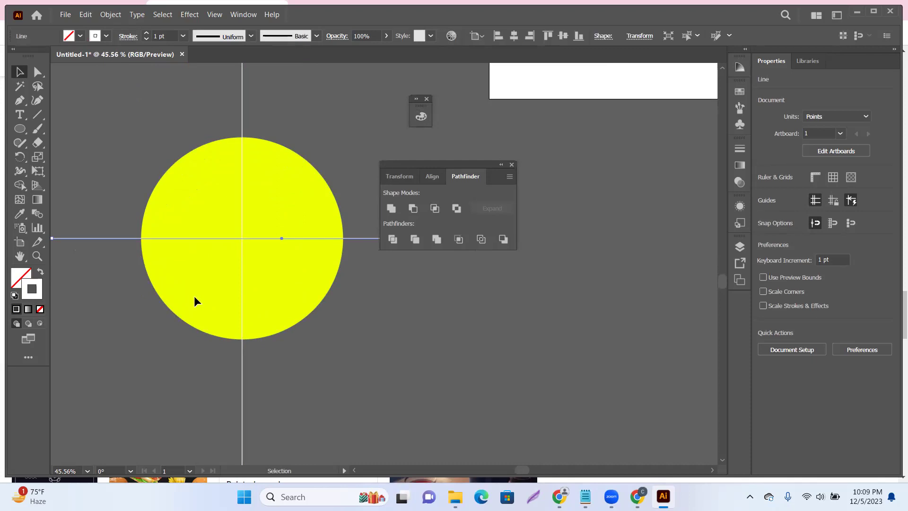
pyautogui.moveTo(243, 128)
pyautogui.mouseDown()
pyautogui.moveTo(260, 125)
pyautogui.moveTo(241, 125)
pyautogui.mouseUp()
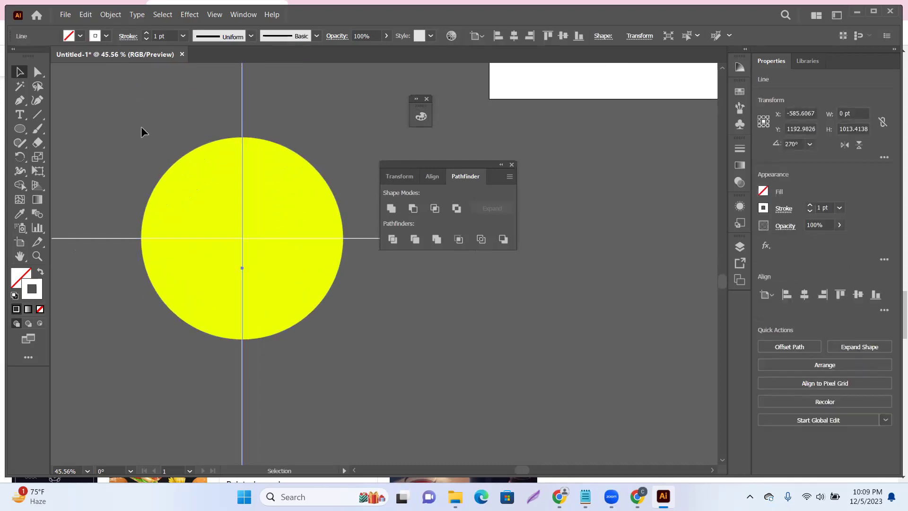
pyautogui.click(143, 125)
# Select the circle and both lines, and tear the Align panel out into its own panel
pyautogui.hotkey('ctrl', 'a')
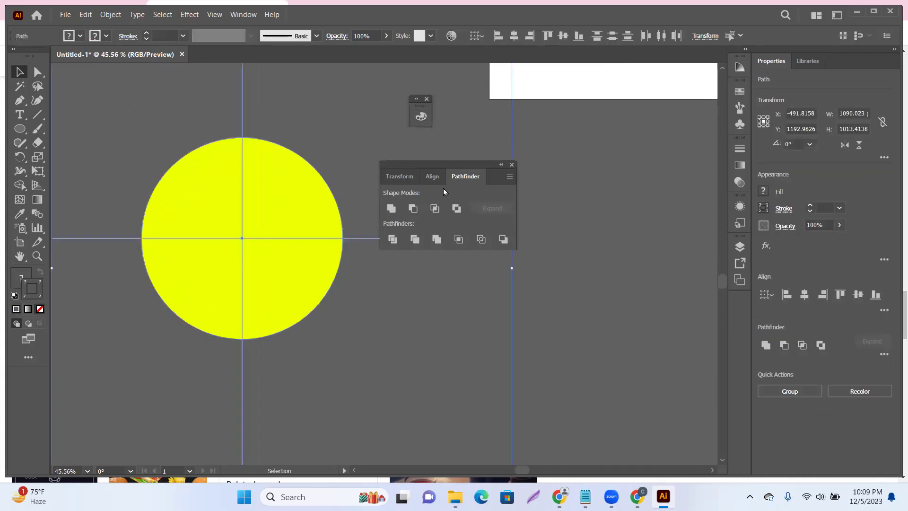
pyautogui.moveTo(430, 176); pyautogui.dragTo(301, 195)
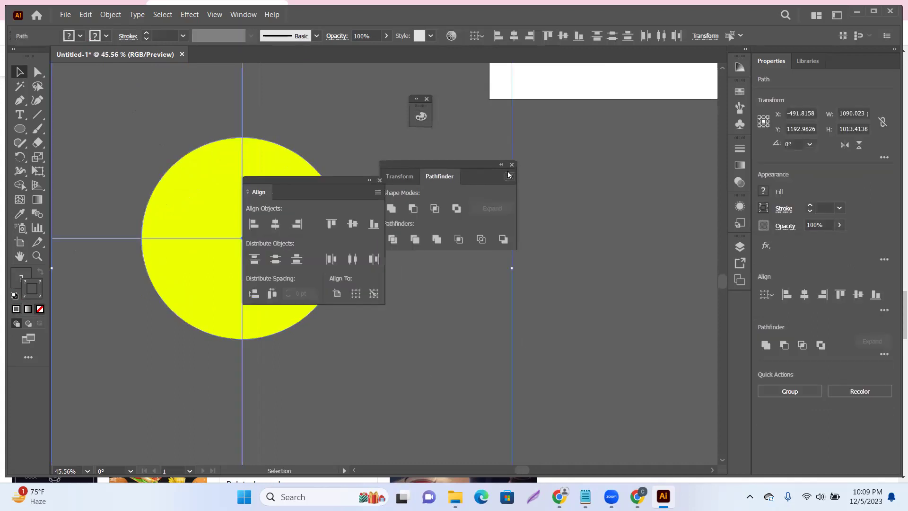
pyautogui.moveTo(472, 164); pyautogui.dragTo(606, 148)
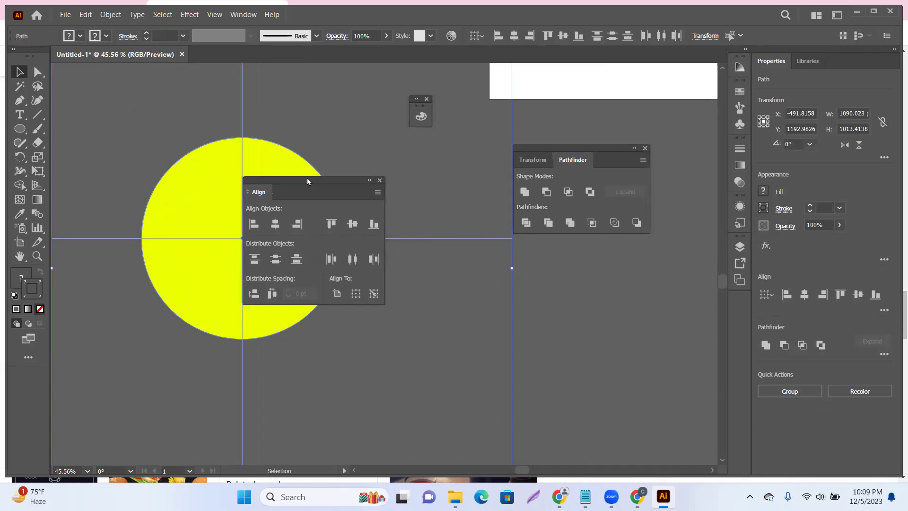
pyautogui.moveTo(318, 181); pyautogui.dragTo(428, 161)
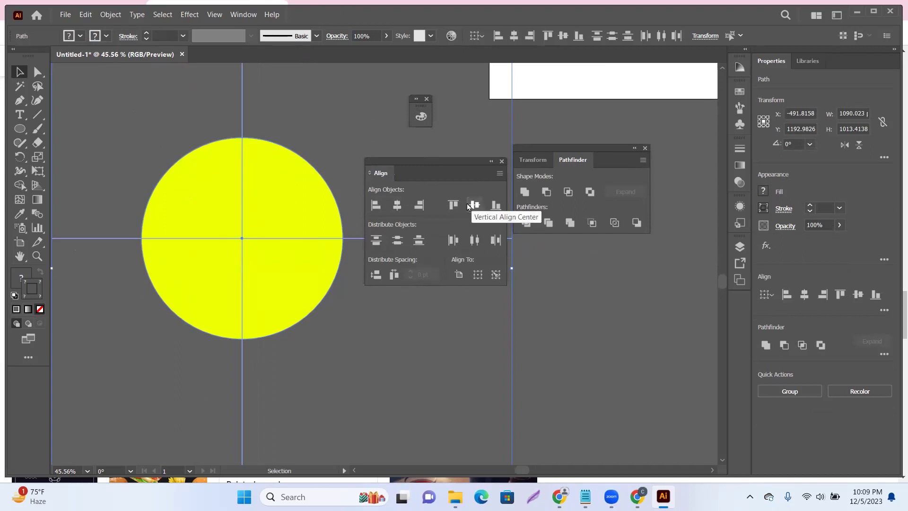
# Try horizontal and vertical centre alignment on the selection, then undo the shift
pyautogui.click(398, 206)
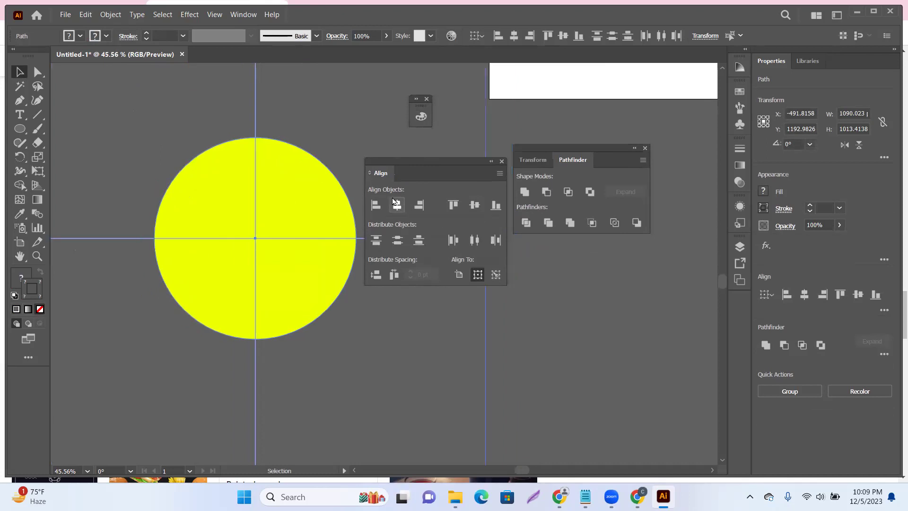
pyautogui.click(475, 205)
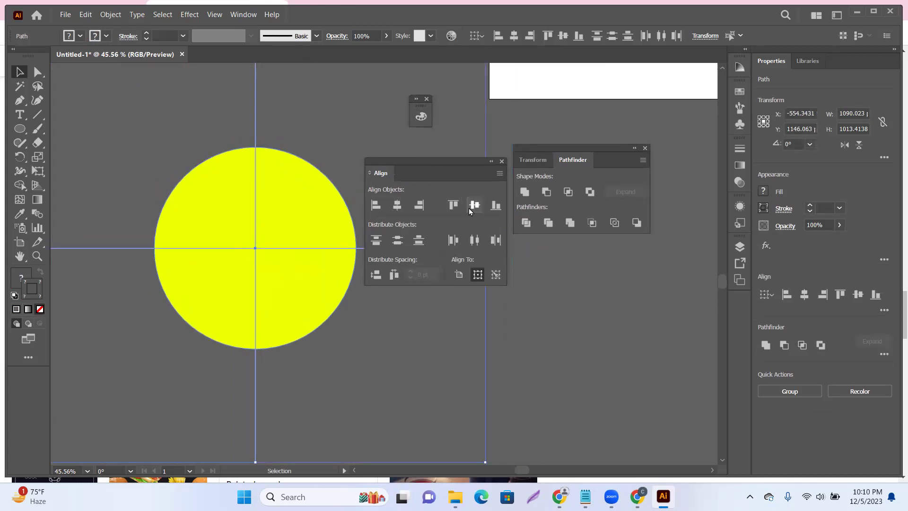
pyautogui.click(402, 204)
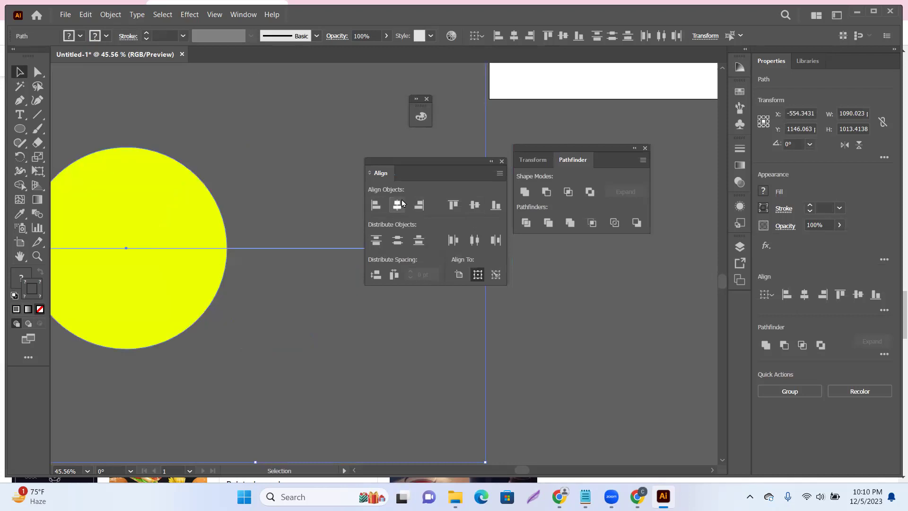
pyautogui.press('z')
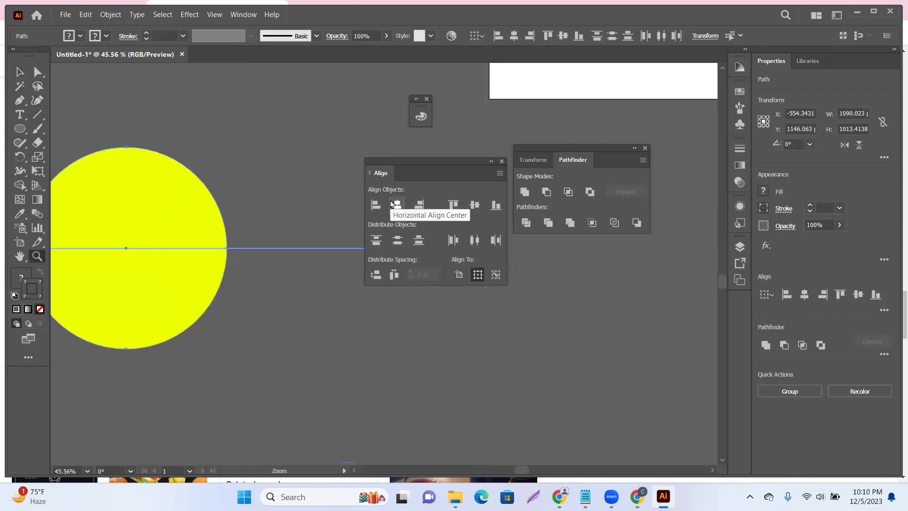
pyautogui.hotkey('ctrl', 'z')
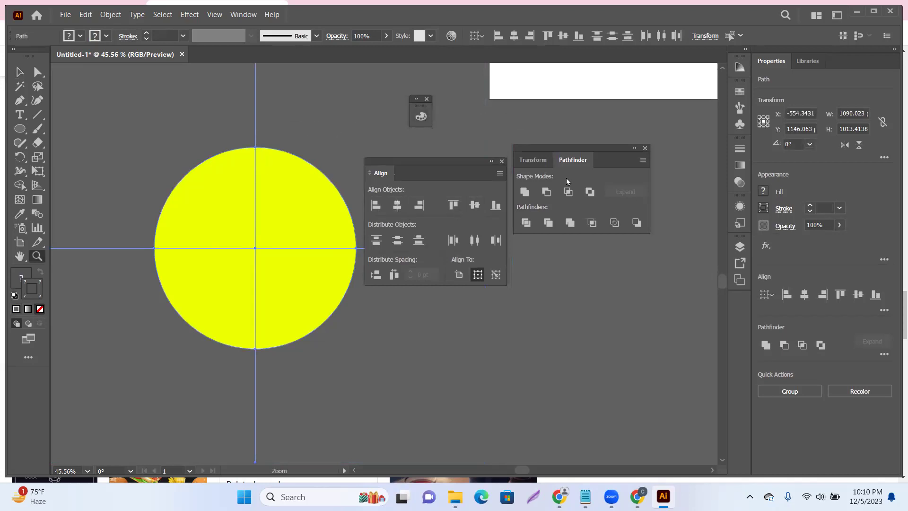
# Divide the circle along the crossing lines with Pathfinder Divide and reposition the group
pyautogui.click(525, 224)
pyautogui.click(145, 130)
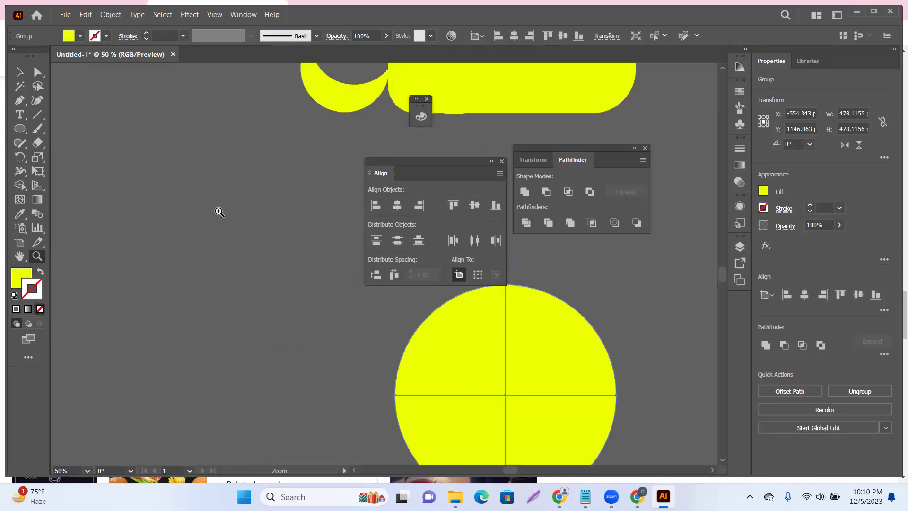
pyautogui.scroll(-4, 254, 197)
pyautogui.moveTo(254, 221); pyautogui.dragTo(19, 168)
pyautogui.click(19, 72)
pyautogui.click(340, 169)
pyautogui.moveTo(439, 169); pyautogui.dragTo(496, 213)
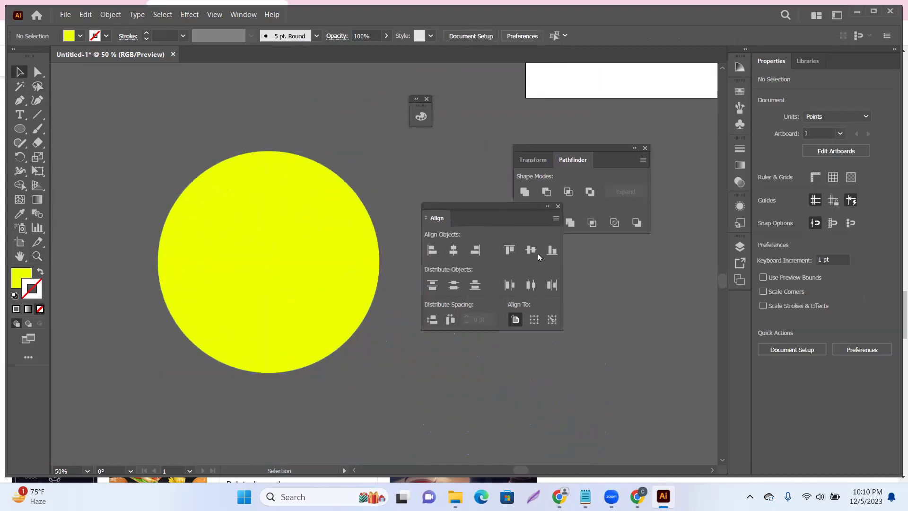
pyautogui.moveTo(270, 225); pyautogui.dragTo(282, 274)
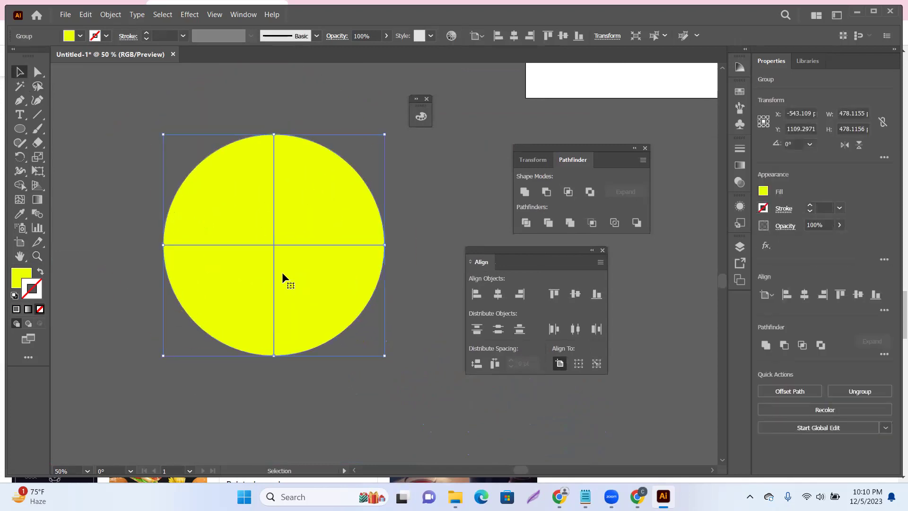
# Repeatedly deselect and reselect the divided circle group
pyautogui.click(121, 208)
pyautogui.click(245, 213)
pyautogui.click(137, 166)
pyautogui.click(238, 213)
pyautogui.click(150, 192)
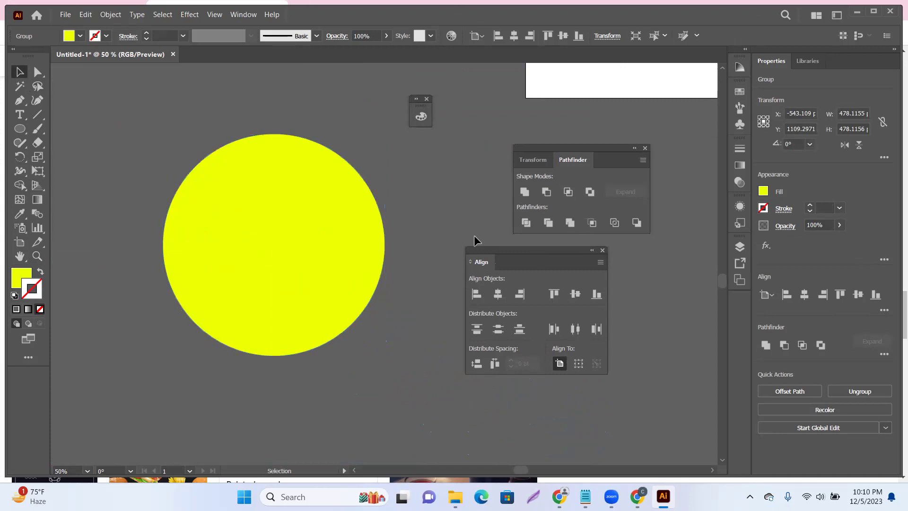
pyautogui.click(353, 217)
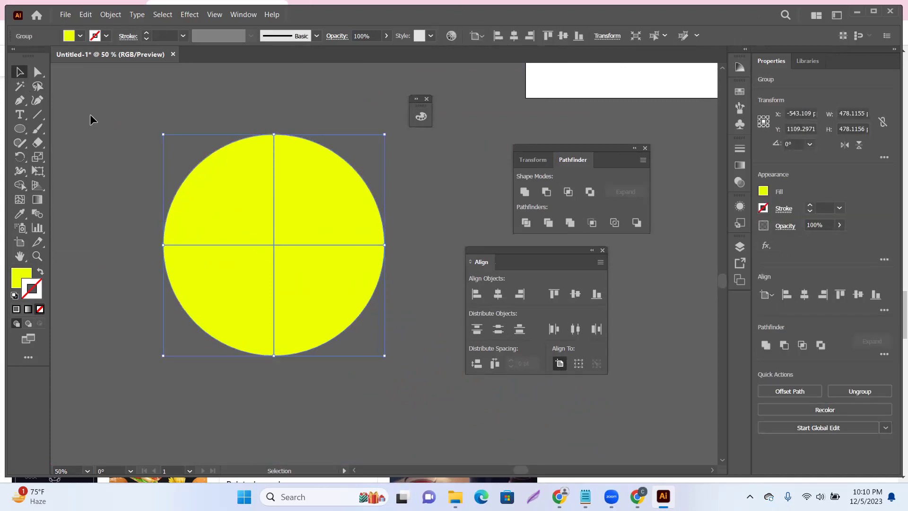
pyautogui.click(156, 189)
pyautogui.click(270, 264)
pyautogui.click(110, 118)
pyautogui.click(274, 235)
# Ungroup the divided circle and pull its four quarter pieces slightly apart
pyautogui.rightClick(250, 209)
pyautogui.click(286, 362)
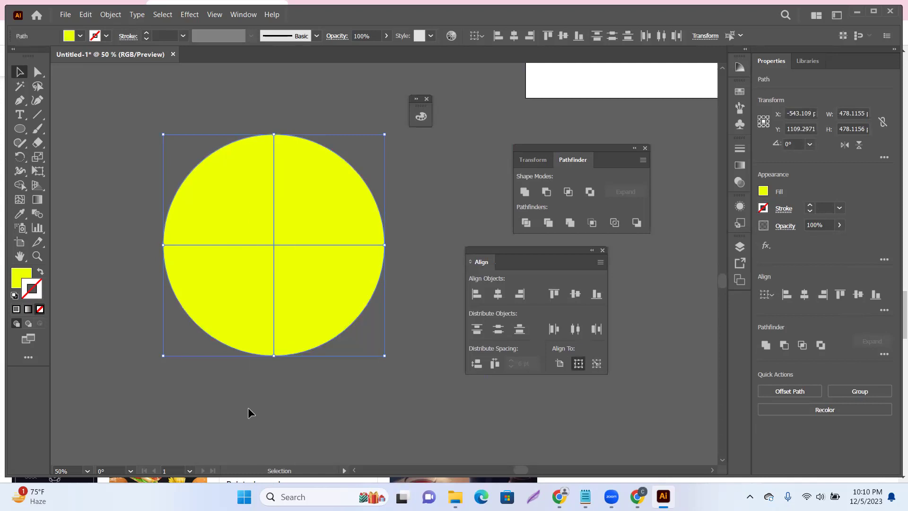
pyautogui.click(248, 408)
pyautogui.moveTo(240, 211)
pyautogui.mouseDown()
pyautogui.moveTo(235, 204)
pyautogui.moveTo(242, 218)
pyautogui.mouseUp()
pyautogui.click(264, 293)
pyautogui.moveTo(264, 294); pyautogui.dragTo(304, 314)
pyautogui.moveTo(301, 224); pyautogui.dragTo(303, 229)
pyautogui.moveTo(259, 265); pyautogui.dragTo(258, 270)
pyautogui.click(112, 104)
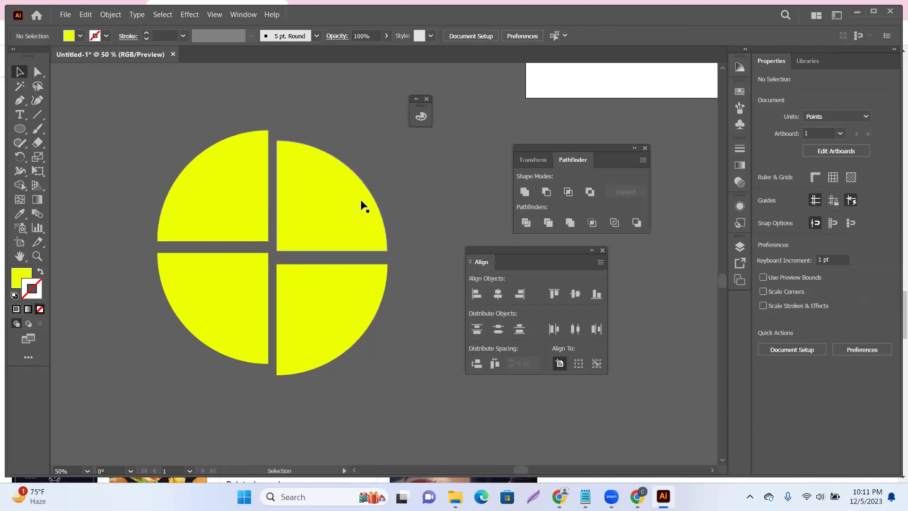
# Marquee-select all four quarter pieces and delete them
pyautogui.scroll(-1, 348, 168)
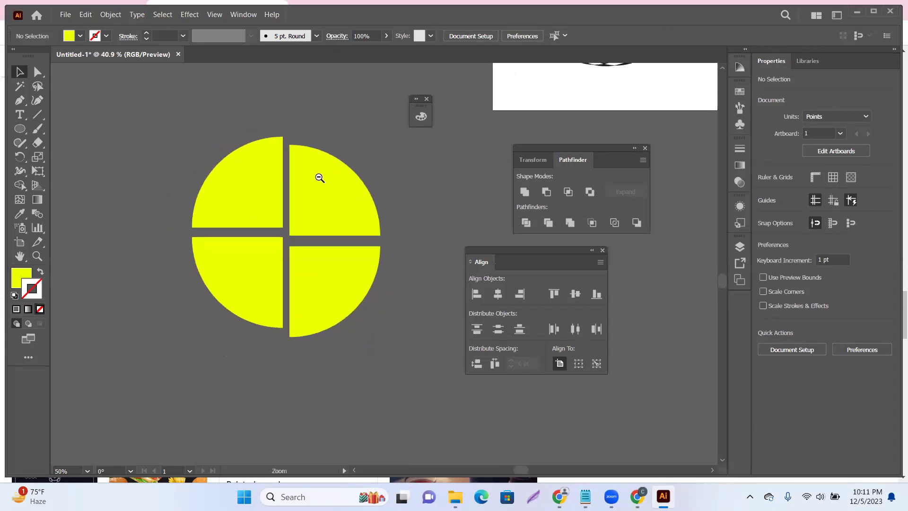
pyautogui.moveTo(173, 130); pyautogui.dragTo(378, 373)
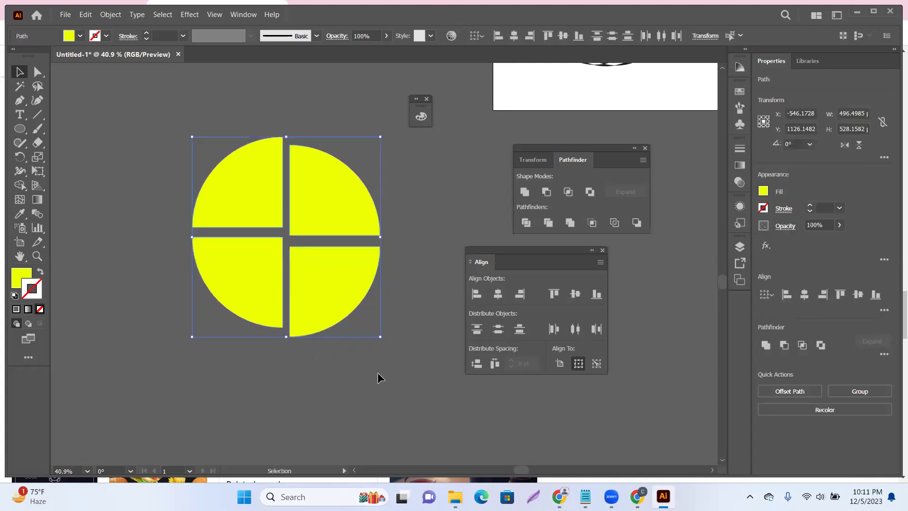
pyautogui.press('Delete')
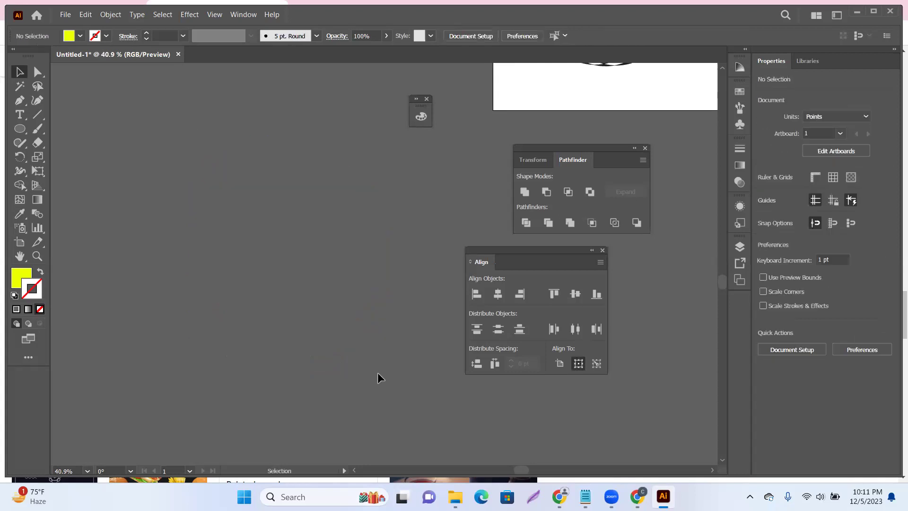
# Draw a tall yellow rectangle, move it down and make it narrower
pyautogui.moveTo(26, 127); pyautogui.dragTo(71, 126)
pyautogui.moveTo(155, 126); pyautogui.dragTo(219, 282)
pyautogui.click(20, 72)
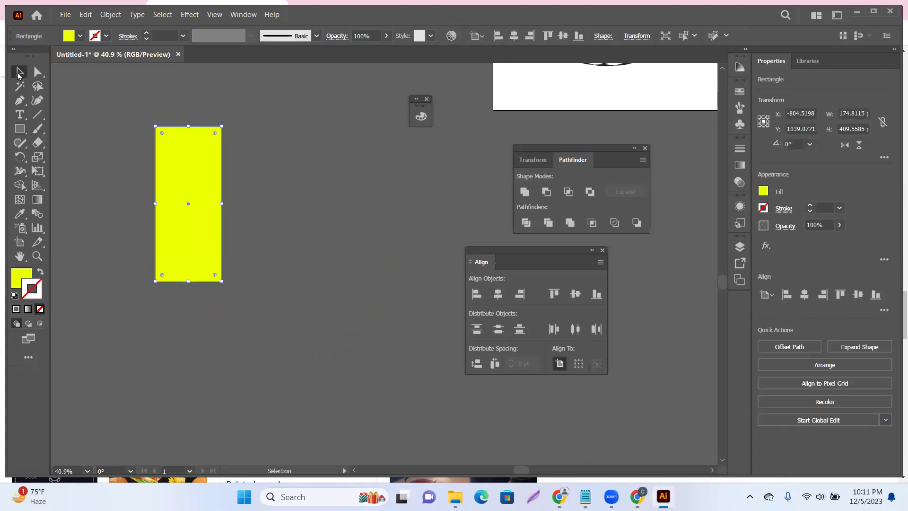
pyautogui.moveTo(182, 174); pyautogui.dragTo(185, 230)
pyautogui.moveTo(220, 286); pyautogui.dragTo(215, 159)
pyautogui.click(209, 276)
# Alt-drag two staggered copies of the rectangle and turn on rulers with Ctrl+R
pyautogui.press('super')
pyautogui.click(176, 274)
pyautogui.moveTo(176, 286); pyautogui.dragTo(232, 392)
pyautogui.scroll(-1, 227, 217)
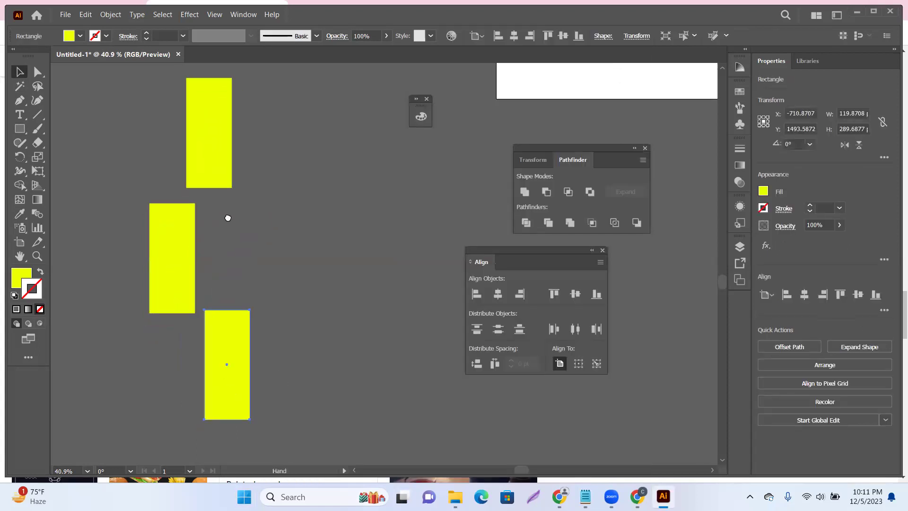
pyautogui.click(220, 197)
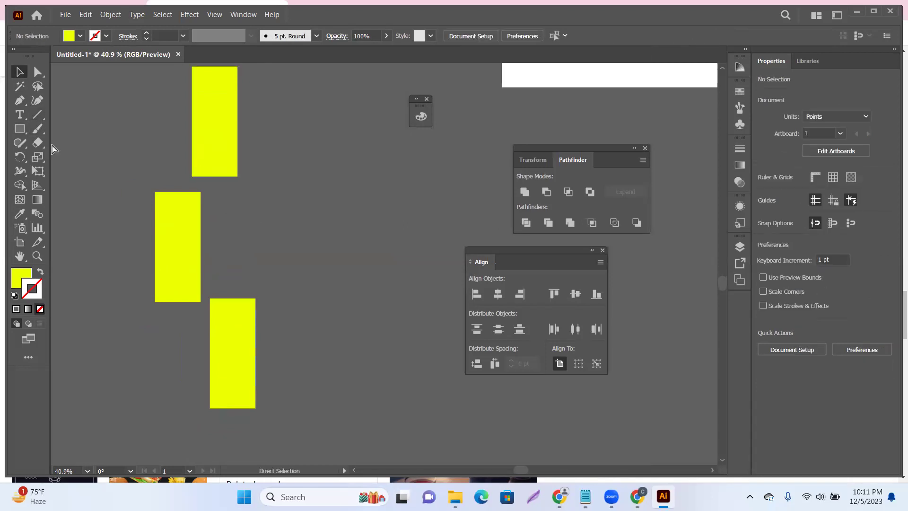
pyautogui.hotkey('ctrl', 'r')
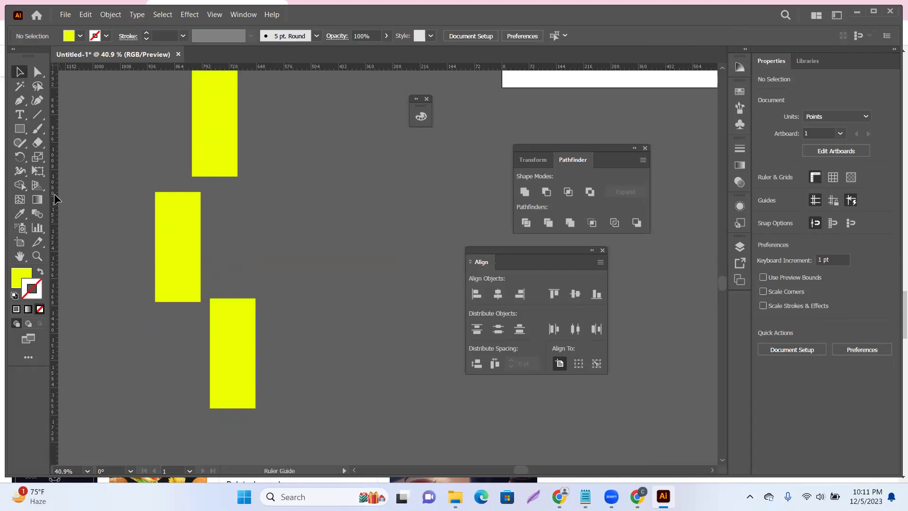
# Add two vertical guides, one at the middle rectangle's left edge, then select all rectangles
pyautogui.moveTo(152, 211); pyautogui.dragTo(155, 206)
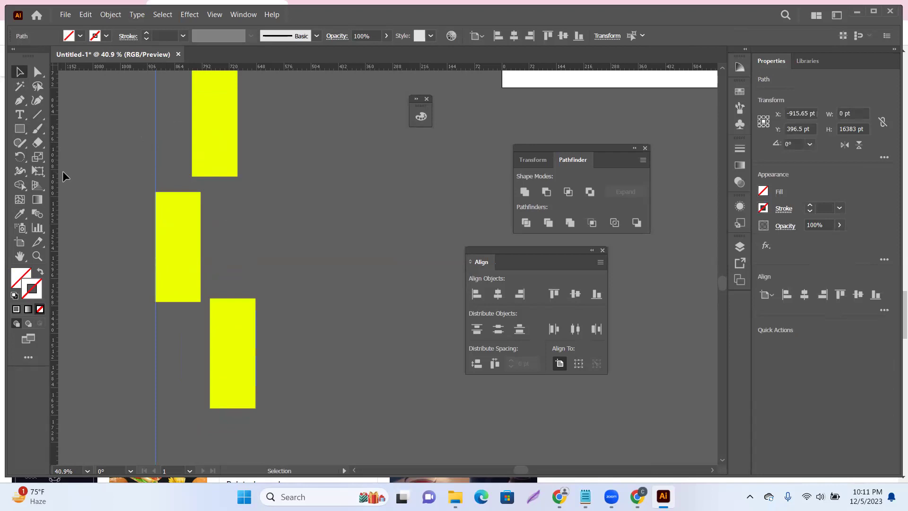
pyautogui.moveTo(296, 200); pyautogui.dragTo(298, 237)
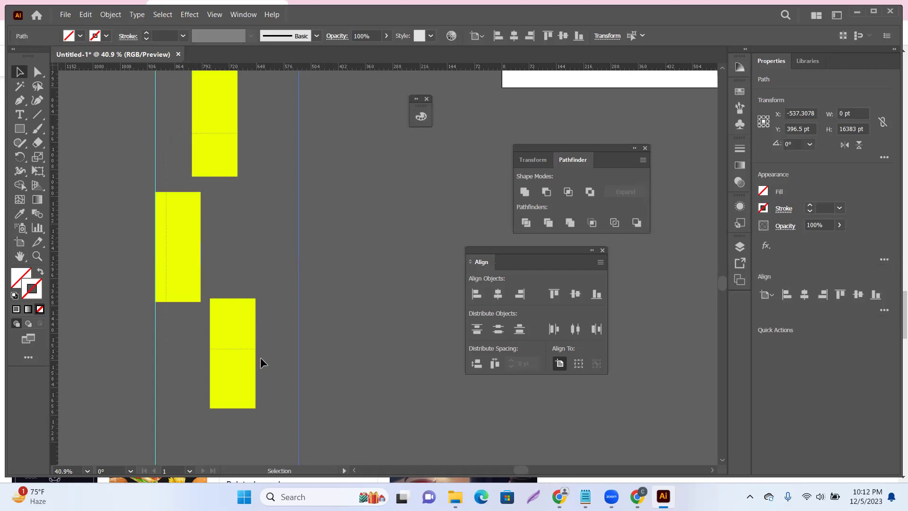
pyautogui.hotkey('ctrl', 'a')
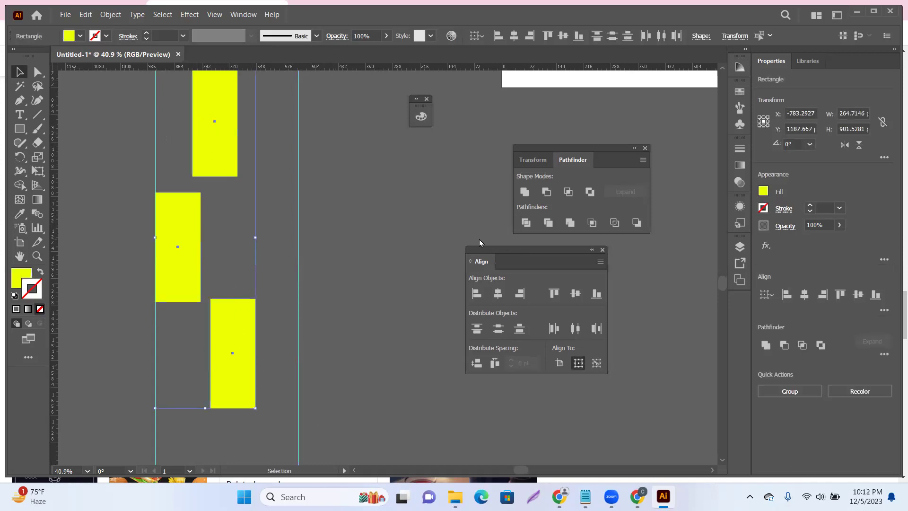
pyautogui.moveTo(516, 251); pyautogui.dragTo(391, 193)
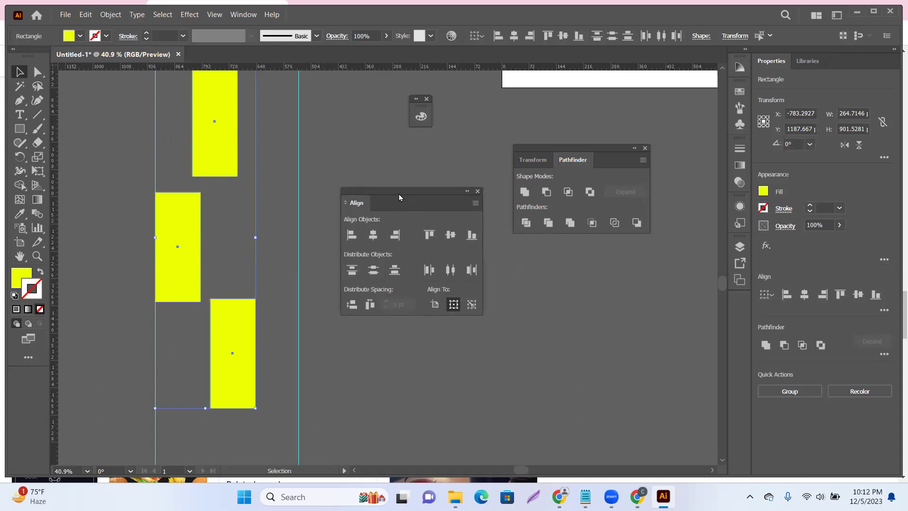
# Left-align the rectangles, shrink the middle one and move the bottom one up
pyautogui.click(349, 237)
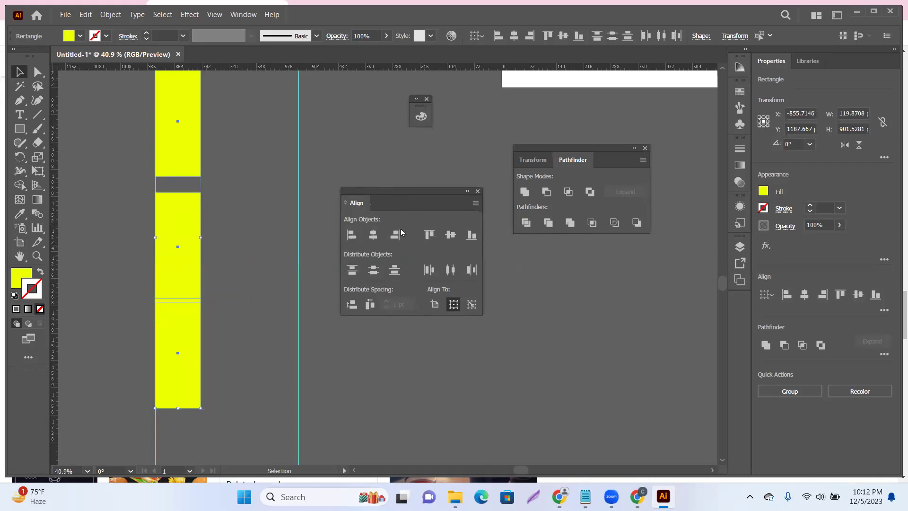
pyautogui.click(205, 252)
pyautogui.click(187, 280)
pyautogui.moveTo(199, 300); pyautogui.dragTo(178, 268)
pyautogui.moveTo(201, 405); pyautogui.dragTo(242, 400)
# Right-align then horizontally centre all three, and arrange them side by side in a row
pyautogui.moveTo(251, 101); pyautogui.dragTo(170, 366)
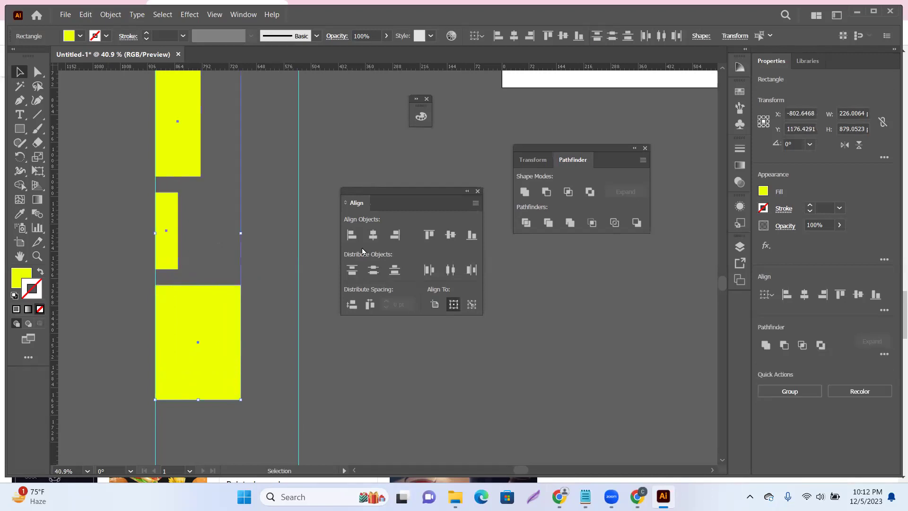
pyautogui.click(394, 235)
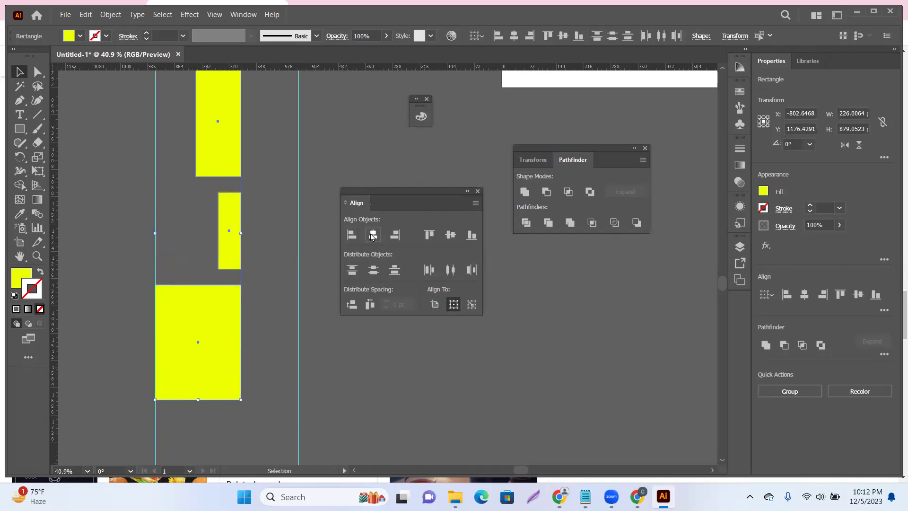
pyautogui.click(373, 235)
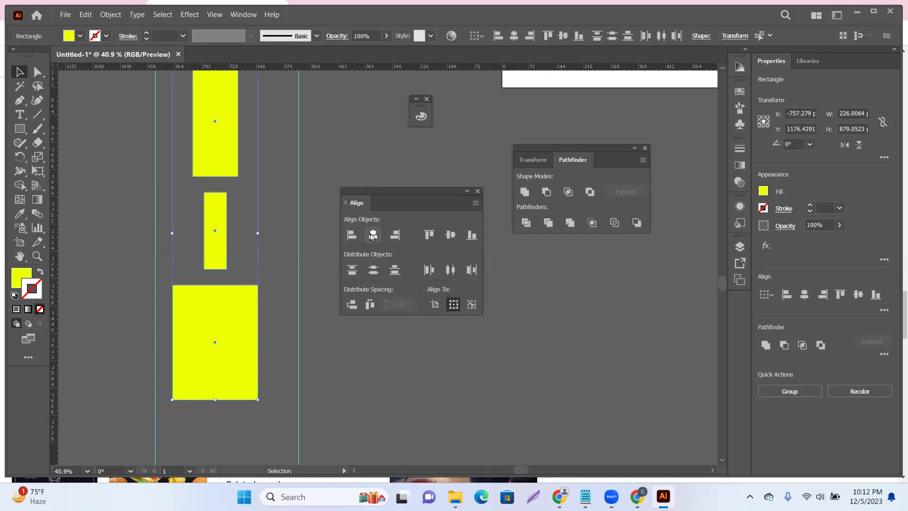
pyautogui.moveTo(399, 194); pyautogui.dragTo(508, 207)
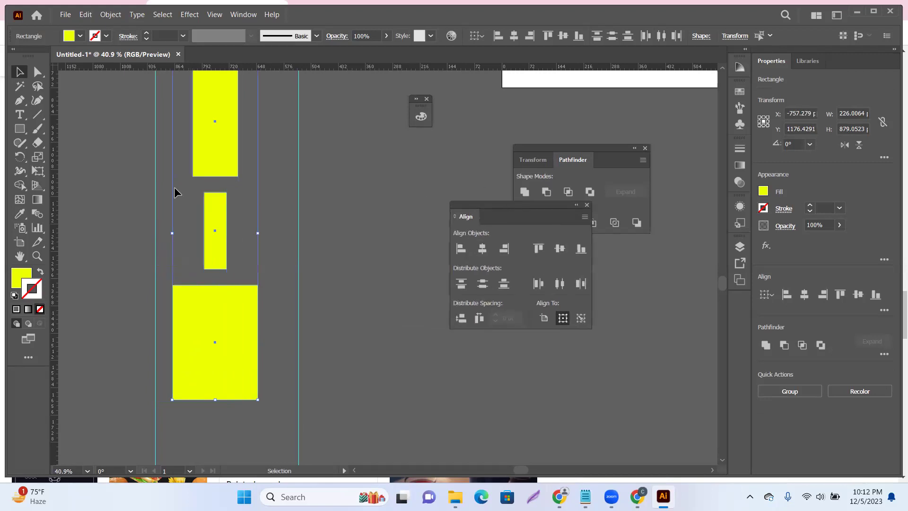
pyautogui.click(305, 229)
pyautogui.moveTo(223, 234); pyautogui.dragTo(284, 307)
pyautogui.moveTo(233, 132); pyautogui.dragTo(353, 348)
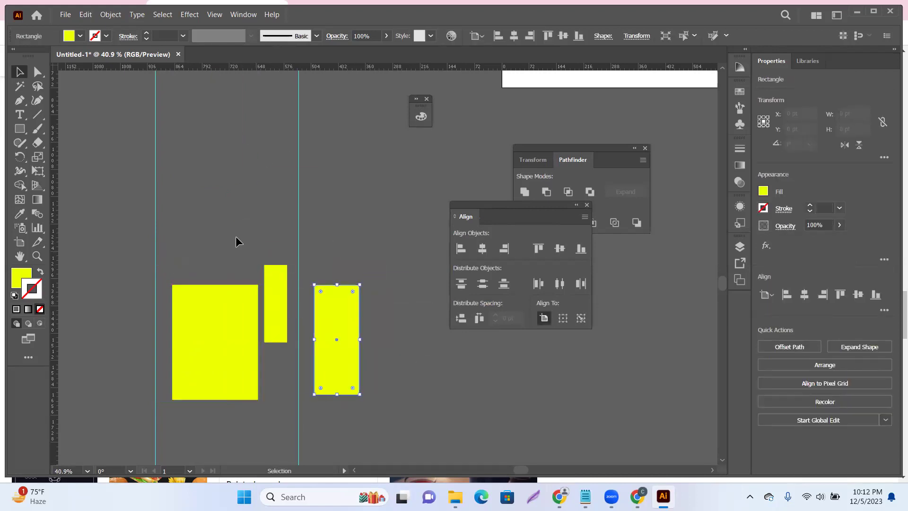
# Select all three rectangles, top-align them, then undo the alignment
pyautogui.hotkey('ctrl', 'a')
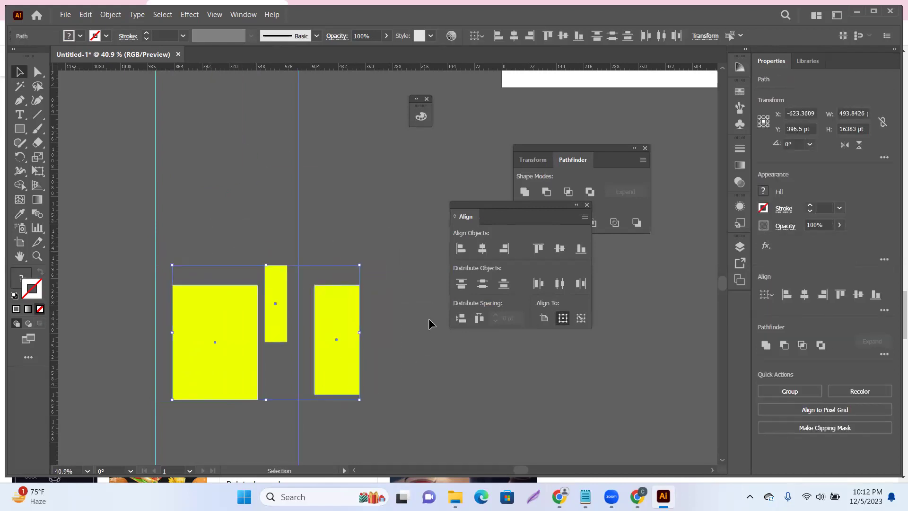
pyautogui.click(538, 249)
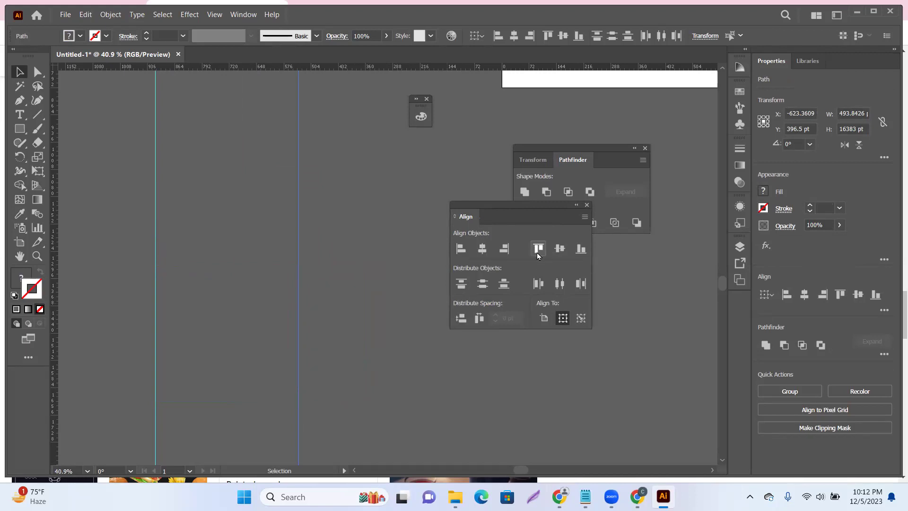
pyautogui.hotkey('ctrl', 'z')
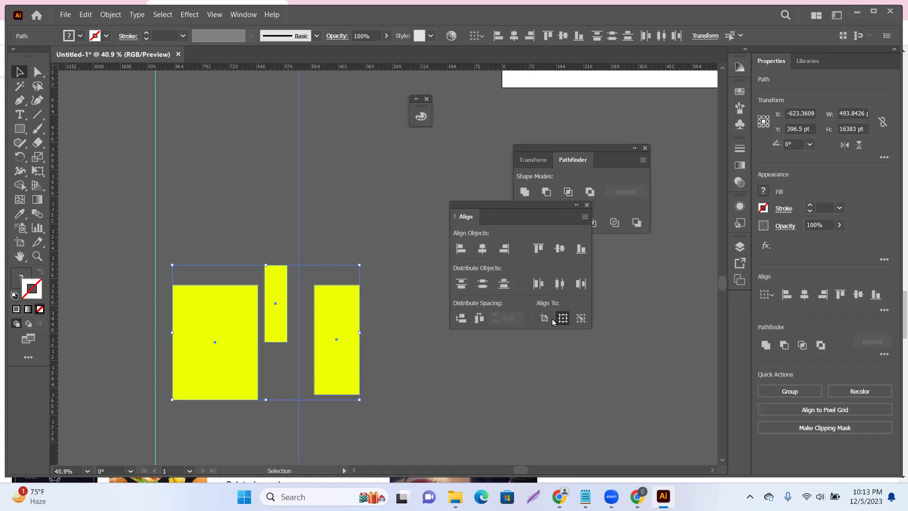
# Try Align To Artboard, Selection and Key Object, then top-align relative to the selection
pyautogui.click(478, 39)
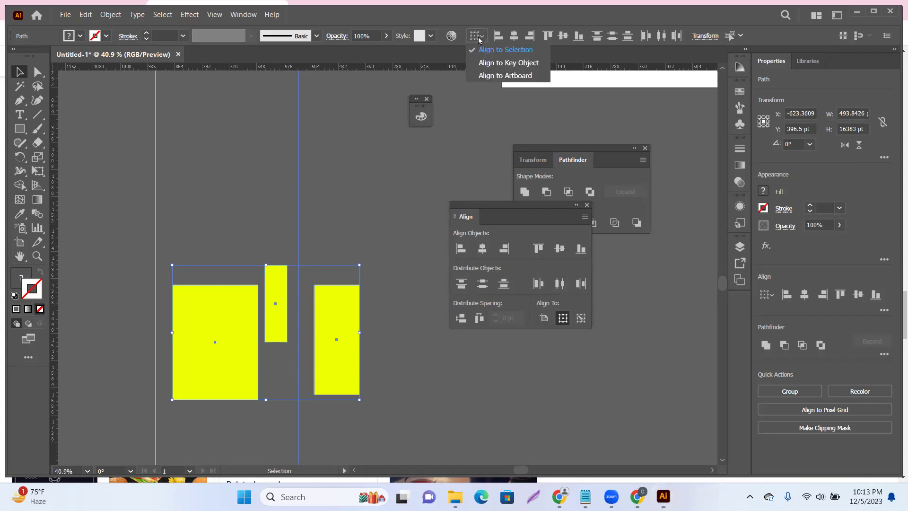
pyautogui.click(479, 39)
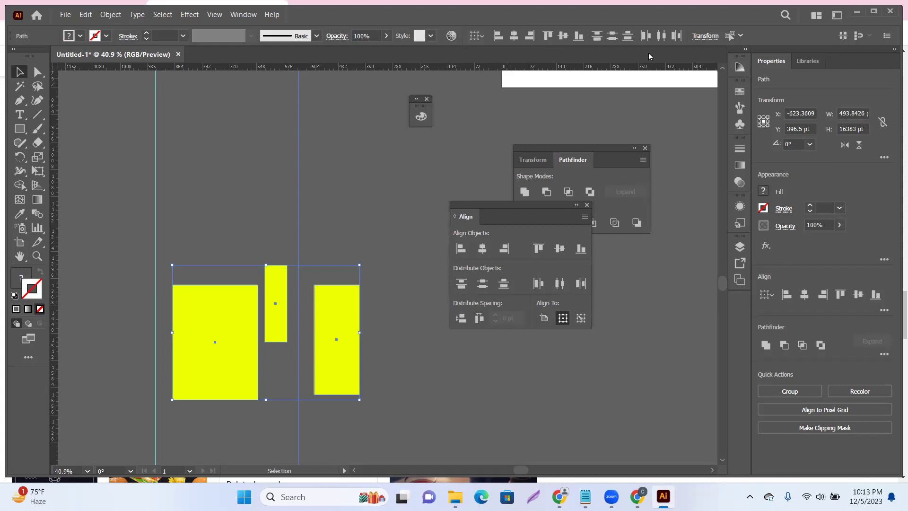
pyautogui.click(544, 321)
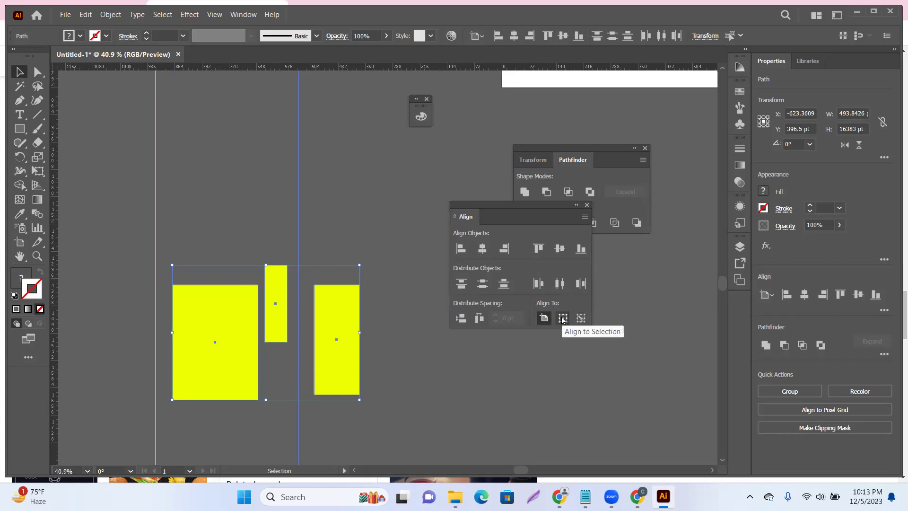
pyautogui.click(563, 320)
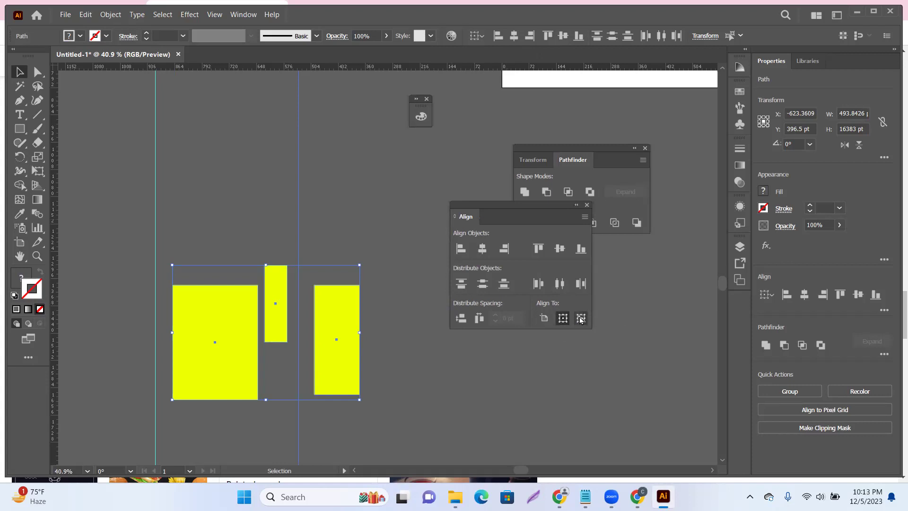
pyautogui.click(581, 319)
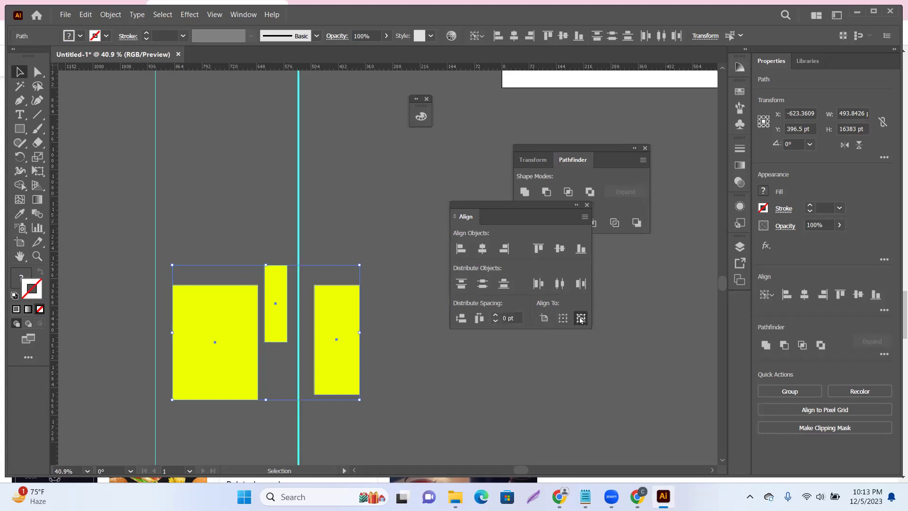
pyautogui.click(563, 319)
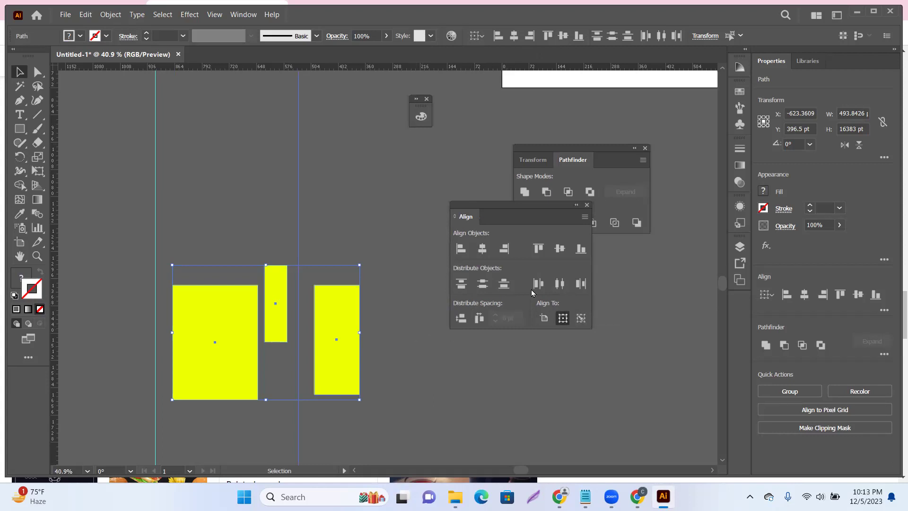
pyautogui.click(538, 248)
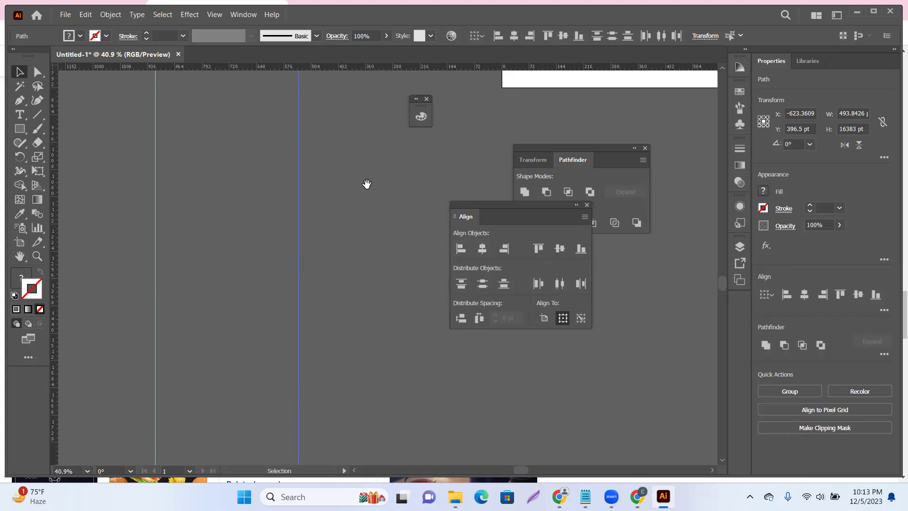
# Zoom out to locate the rectangles, then delete and restore them with undo
pyautogui.scroll(2, 365, 185)
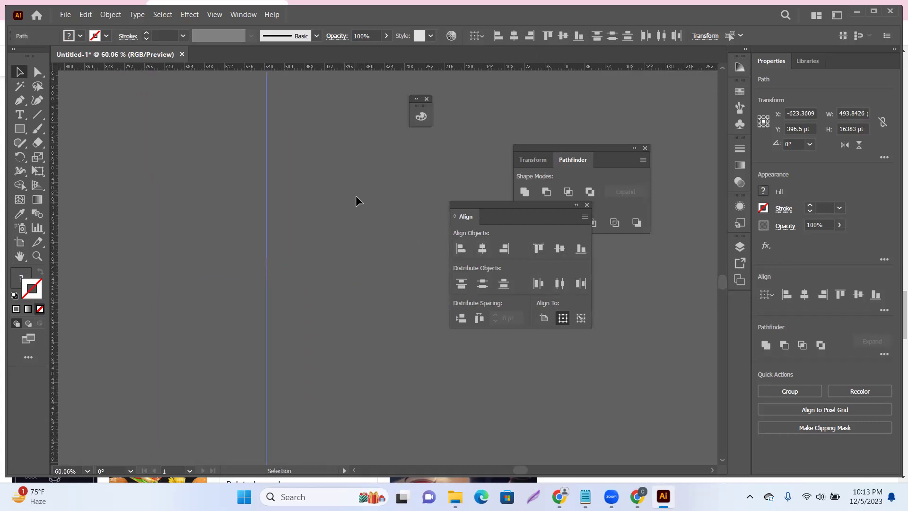
pyautogui.scroll(-5, 415, 166)
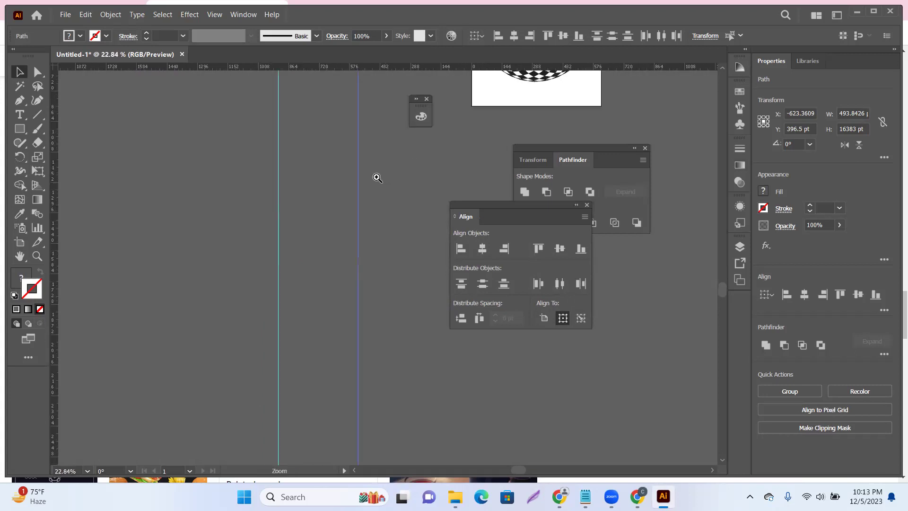
pyautogui.scroll(-10, 377, 178)
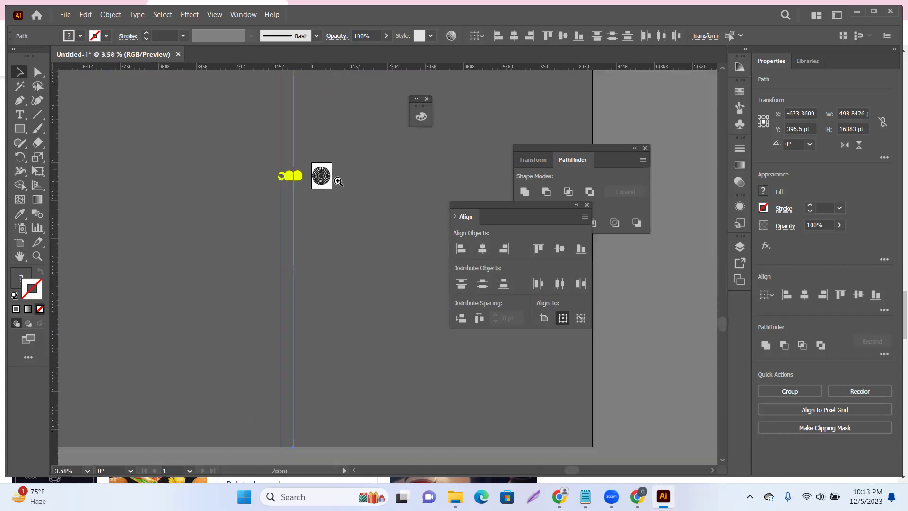
pyautogui.scroll(-1, 339, 182)
pyautogui.moveTo(334, 148); pyautogui.dragTo(346, 220)
pyautogui.scroll(-2, 300, 261)
pyautogui.moveTo(412, 316); pyautogui.dragTo(376, 290)
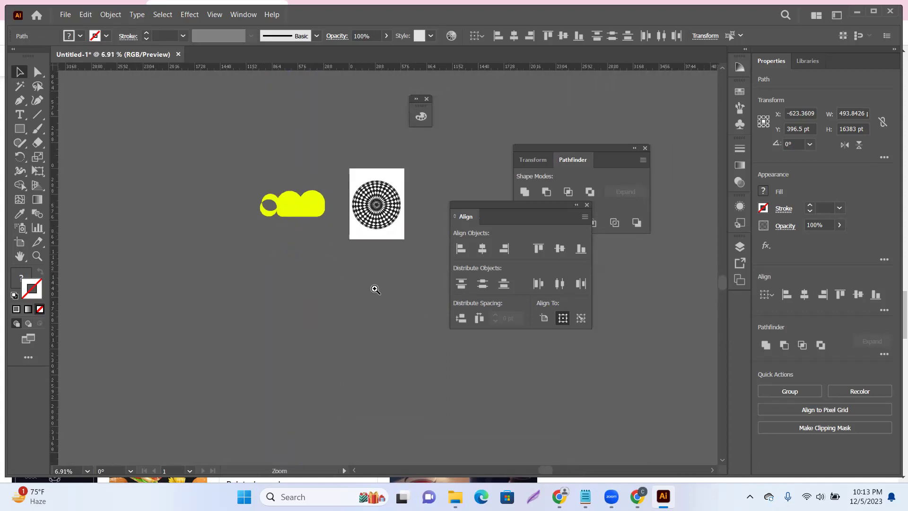
pyautogui.scroll(3, 376, 289)
pyautogui.press('v')
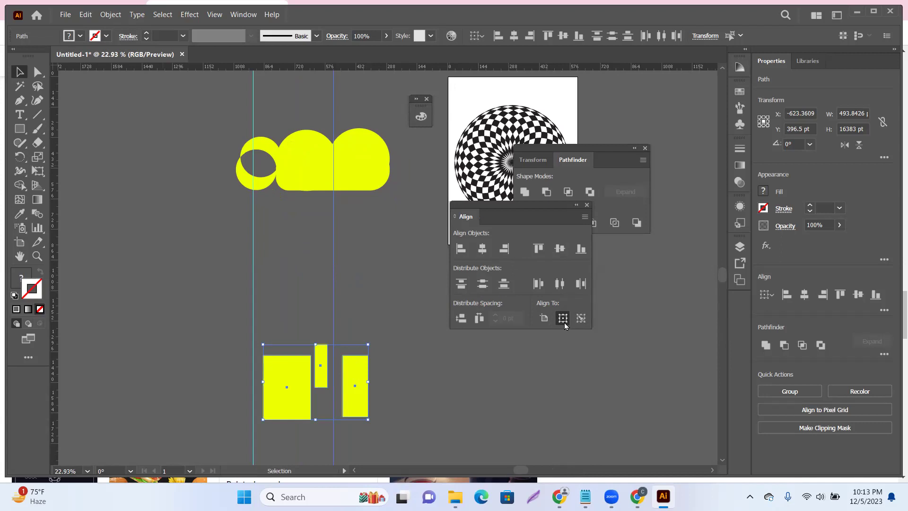
pyautogui.press('Delete')
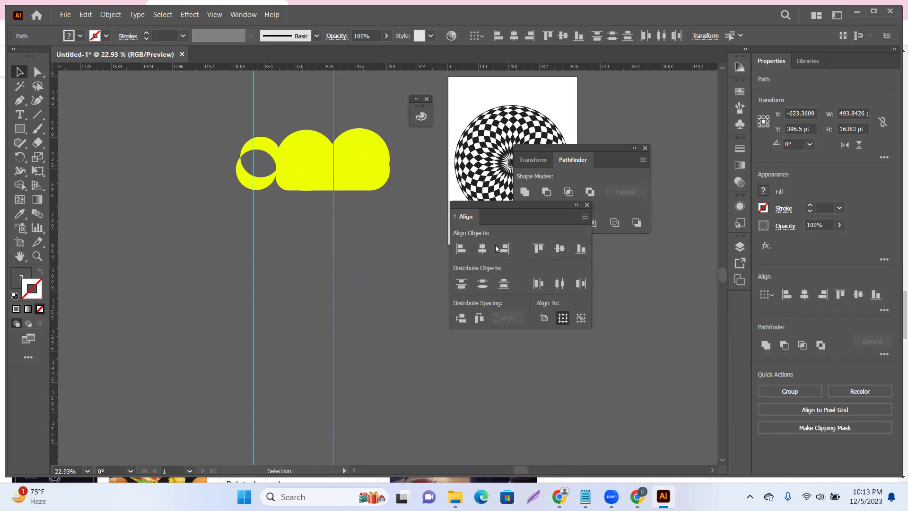
pyautogui.hotkey('ctrl', 'z')
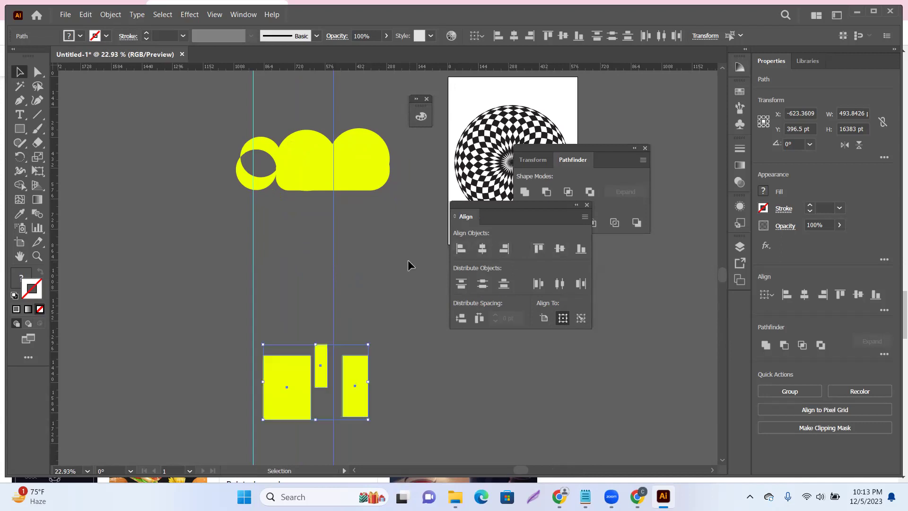
# Marquee-select the three yellow rectangles after clearing an accidental guide selection
pyautogui.click(303, 243)
pyautogui.moveTo(379, 274); pyautogui.dragTo(374, 272)
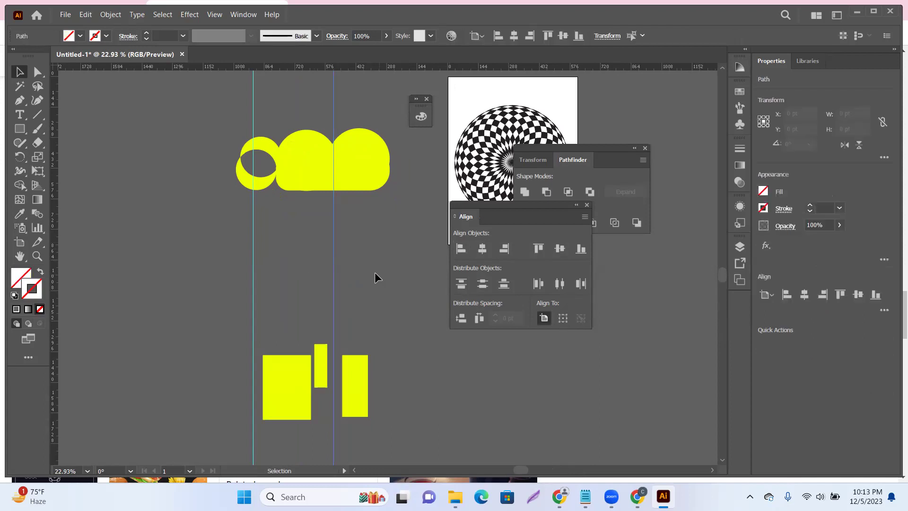
pyautogui.click(292, 237)
pyautogui.moveTo(216, 245); pyautogui.dragTo(380, 267)
pyautogui.moveTo(184, 332); pyautogui.dragTo(378, 390)
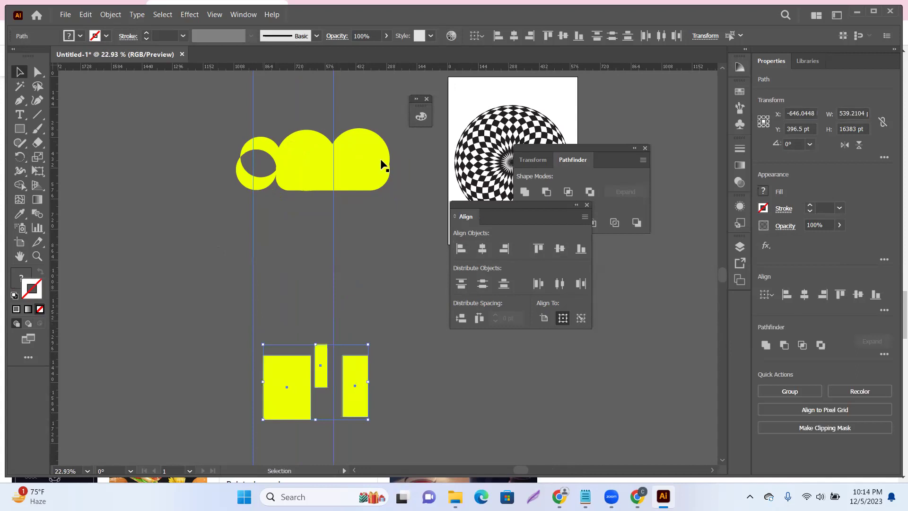
pyautogui.scroll(-1, 345, 277)
pyautogui.scroll(-2, 345, 277)
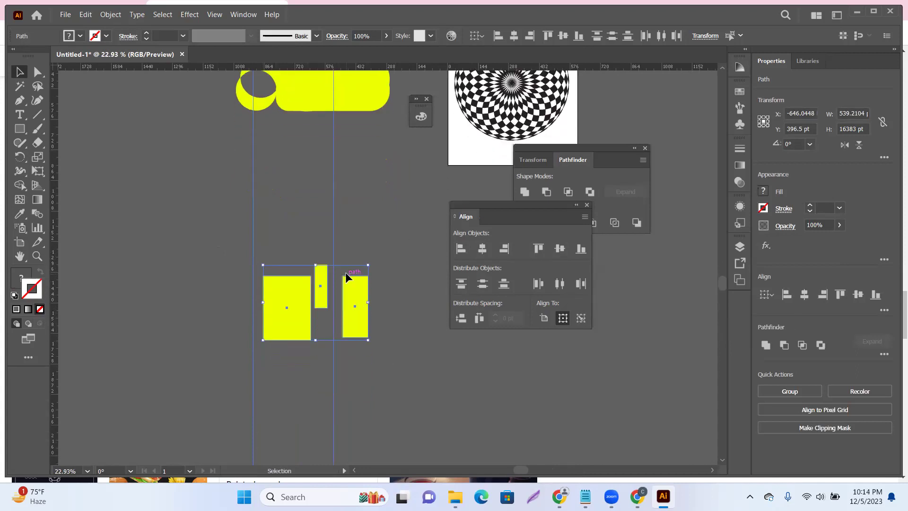
pyautogui.scroll(2, 350, 284)
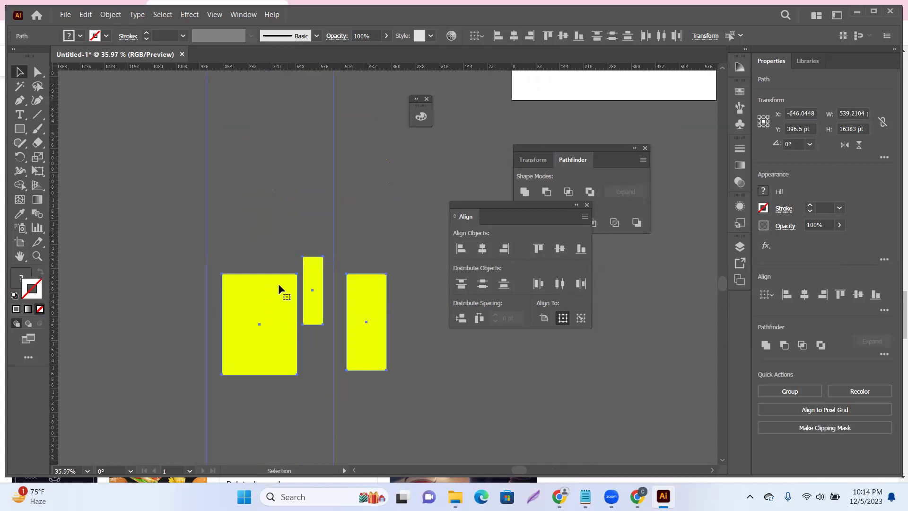
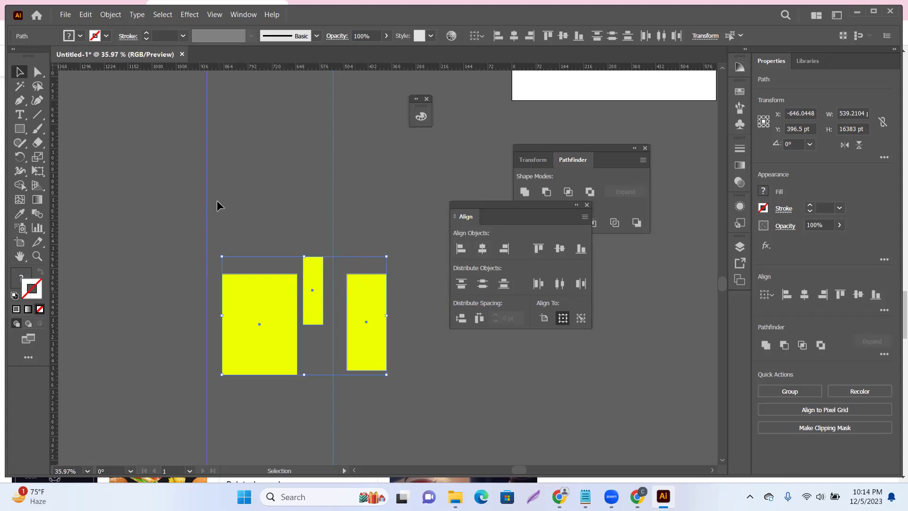
# Deselect the rectangles and shift the two vertical guides slightly left
pyautogui.click(184, 195)
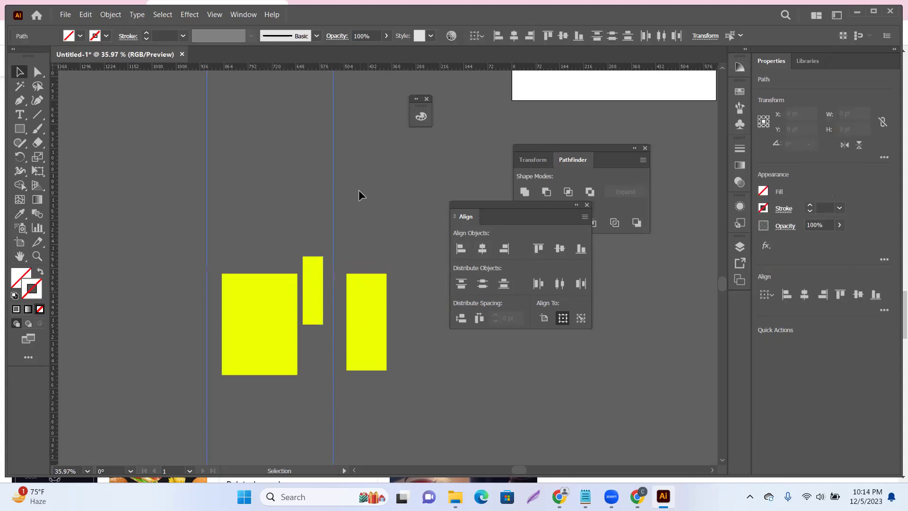
pyautogui.moveTo(333, 209); pyautogui.dragTo(312, 212)
pyautogui.hotkey('ctrl', 'shift', 'a')
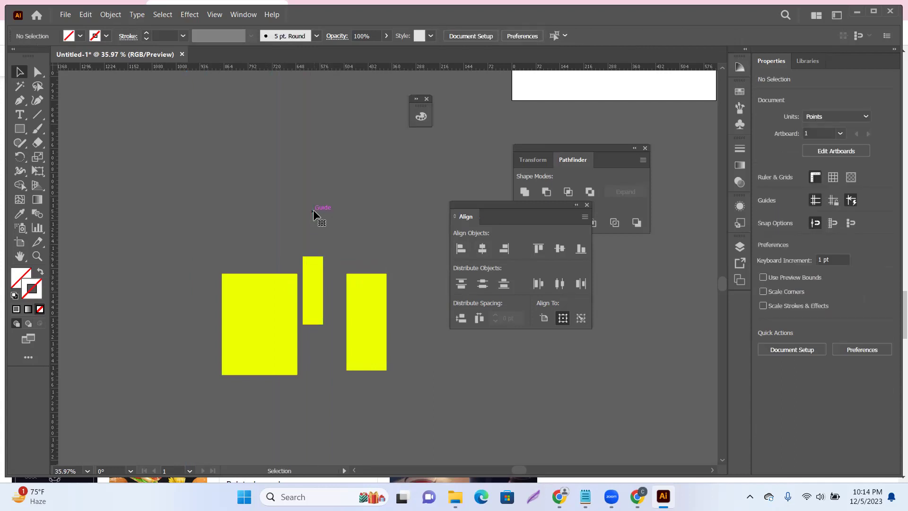
# Vertically centre all three rectangles on each other and move them up slightly
pyautogui.hotkey('ctrl', 'a')
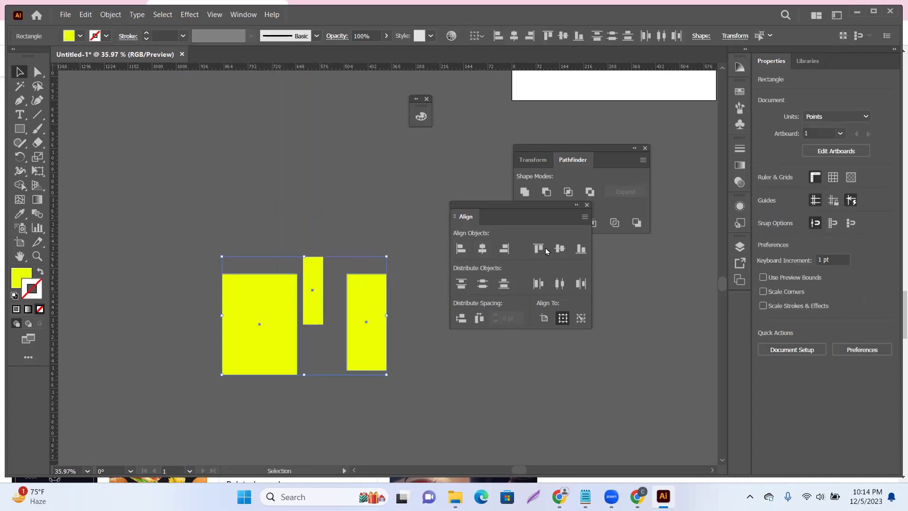
pyautogui.click(538, 250)
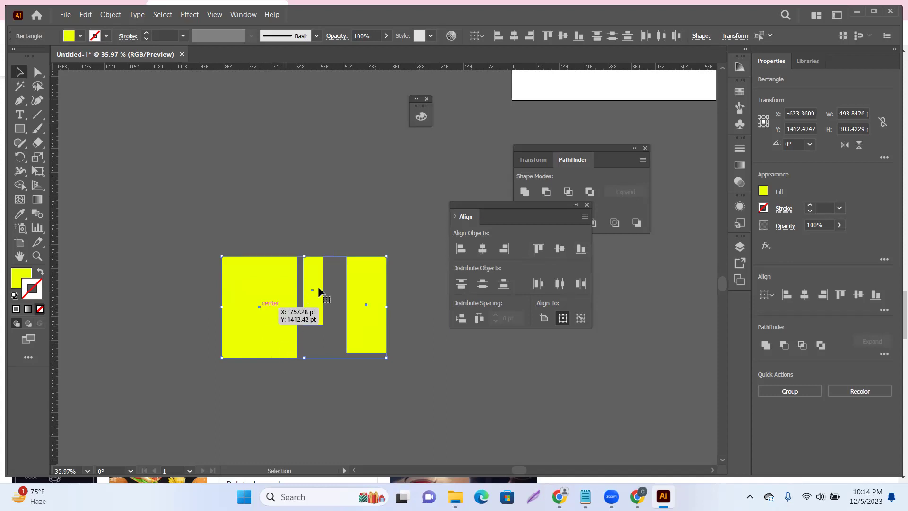
pyautogui.click(581, 248)
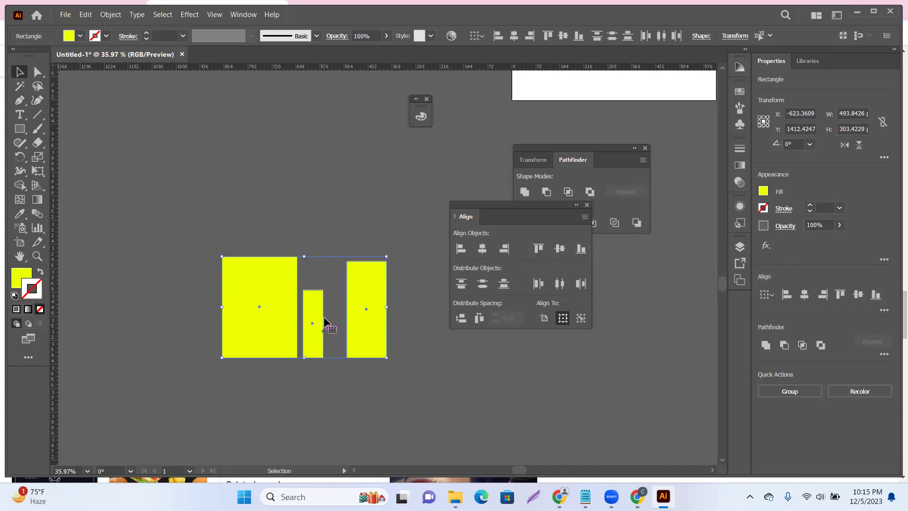
pyautogui.click(556, 252)
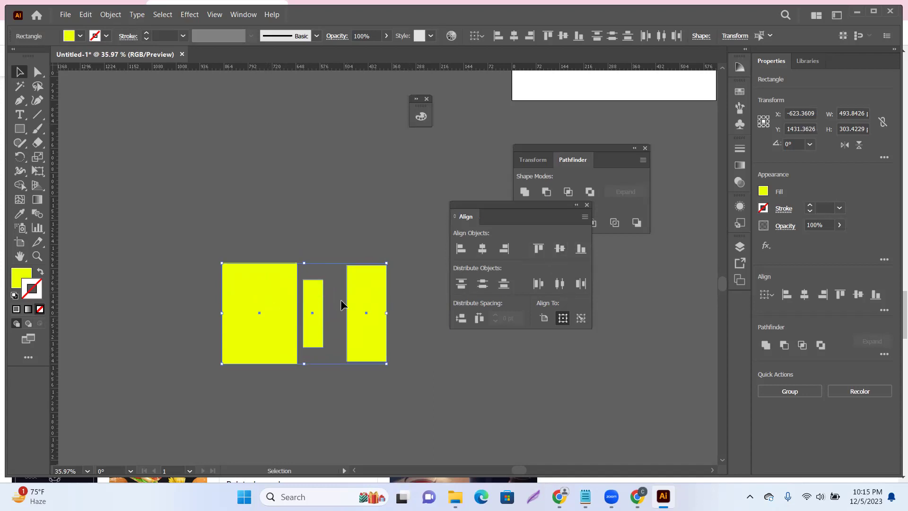
pyautogui.moveTo(280, 325); pyautogui.dragTo(276, 279)
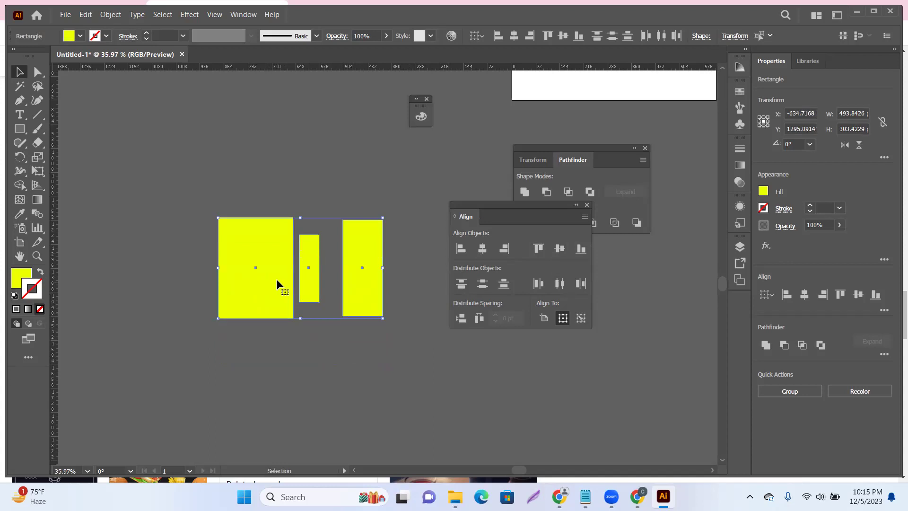
pyautogui.click(302, 365)
# Select the three rectangles with the middle one as key and test bottom and top alignment
pyautogui.hotkey('ctrl', 'a')
pyautogui.click(199, 201)
pyautogui.moveTo(412, 360); pyautogui.dragTo(411, 358)
pyautogui.click(308, 260)
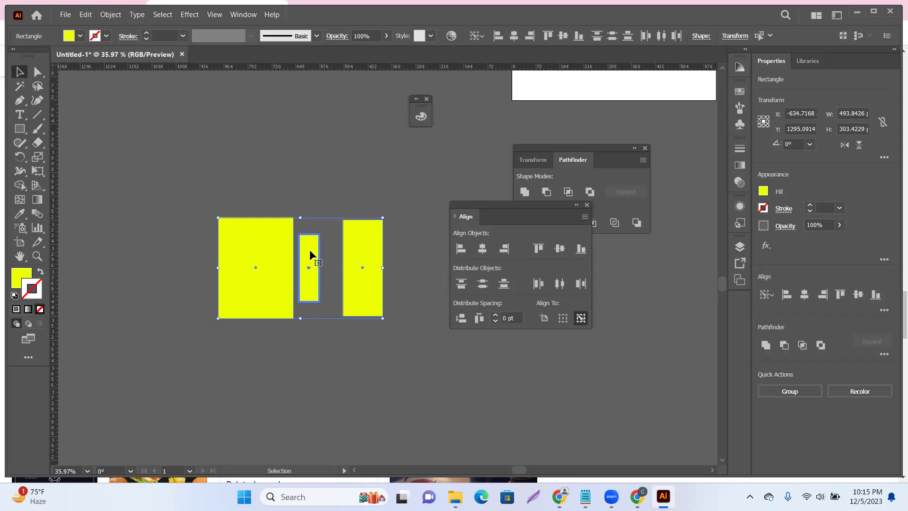
pyautogui.click(581, 248)
pyautogui.click(540, 249)
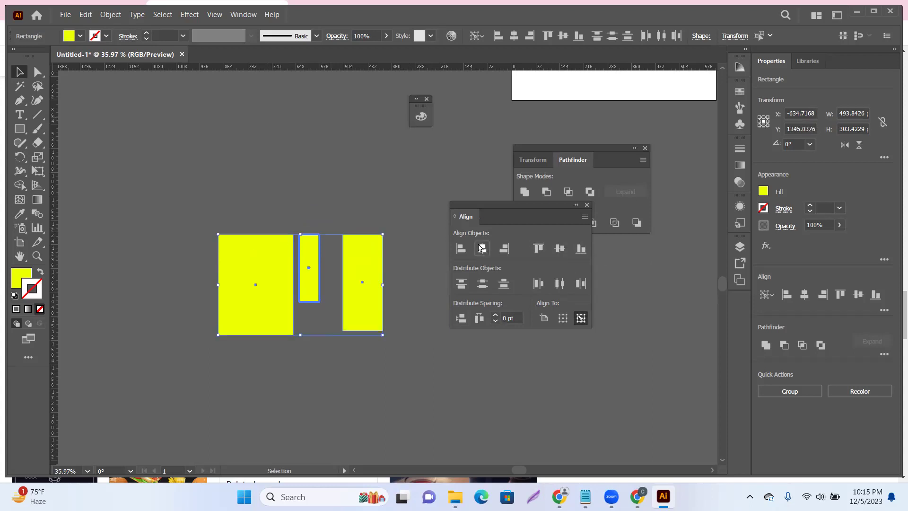
pyautogui.click(482, 248)
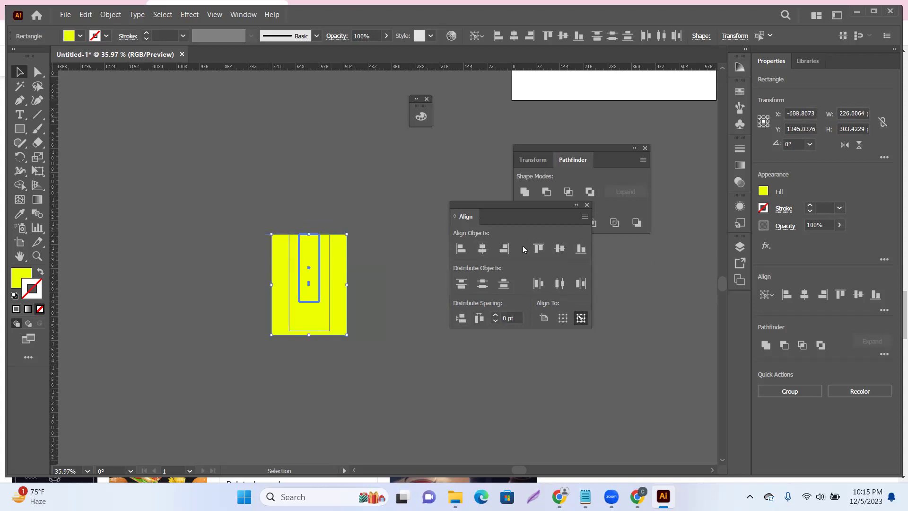
pyautogui.hotkey('ctrl', 'z')
pyautogui.click(560, 248)
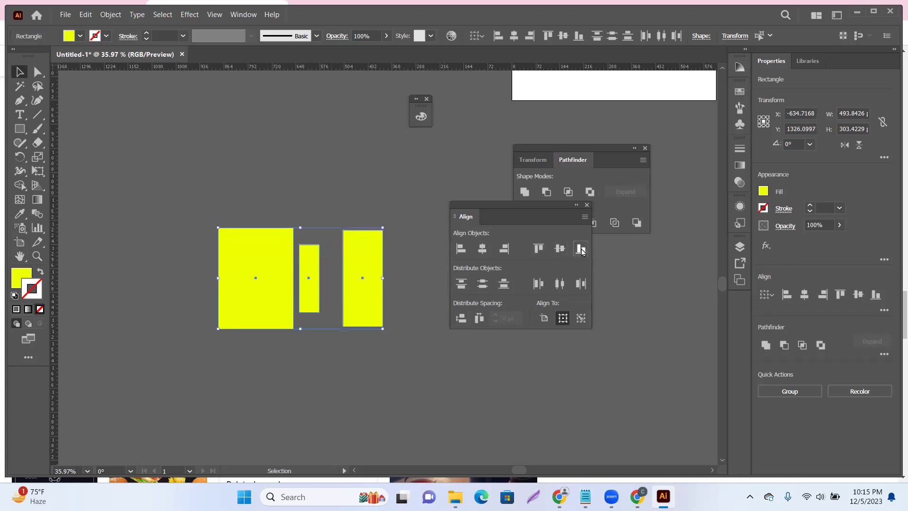
pyautogui.click(581, 248)
# With the middle rectangle as key again, compare top, bottom and vertical-centre alignment
pyautogui.click(305, 285)
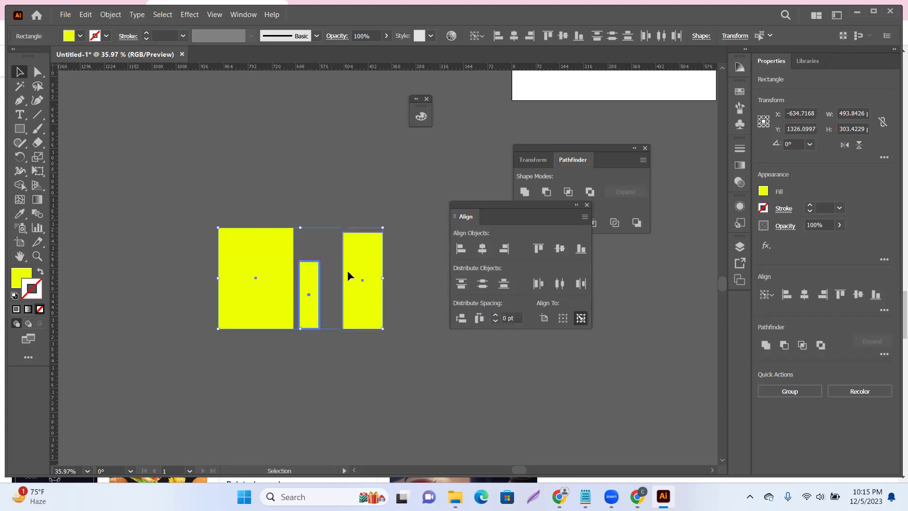
pyautogui.click(540, 248)
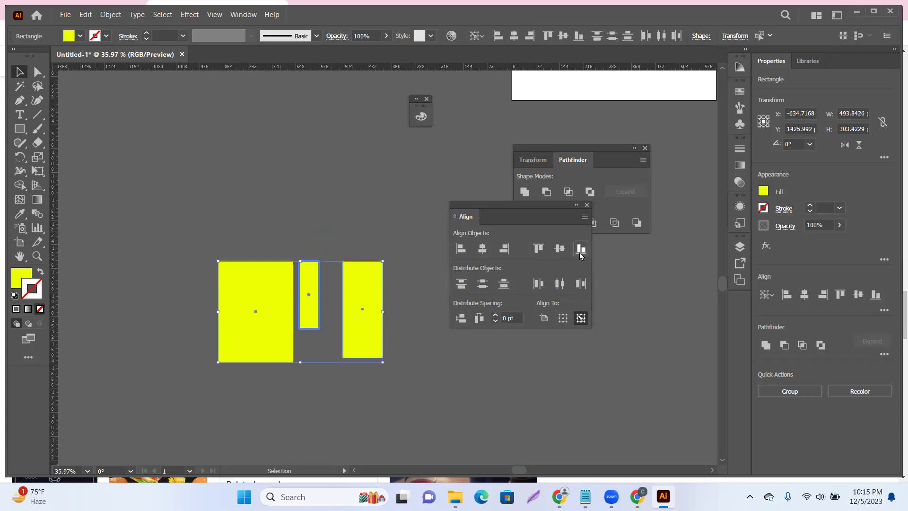
pyautogui.click(581, 249)
pyautogui.click(559, 248)
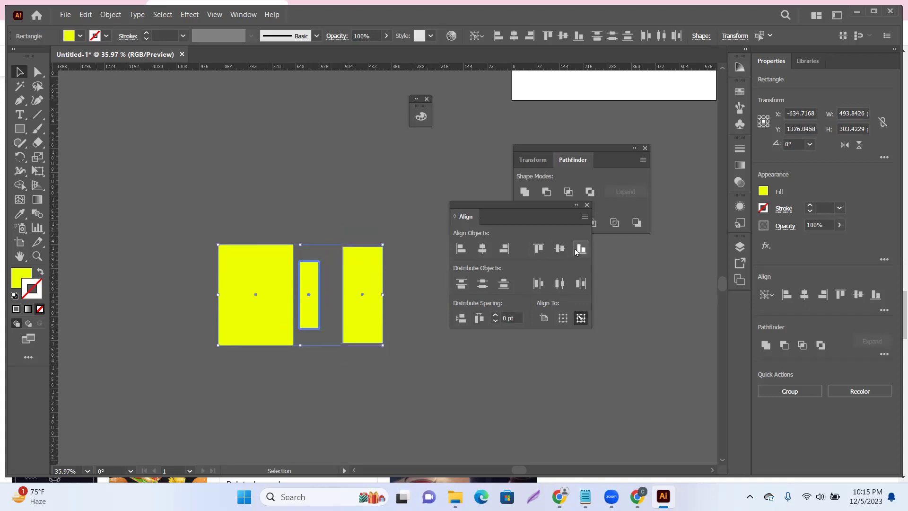
pyautogui.click(575, 249)
# Use the right rectangle as key object, top-align the others to it, then reselect all three
pyautogui.click(368, 265)
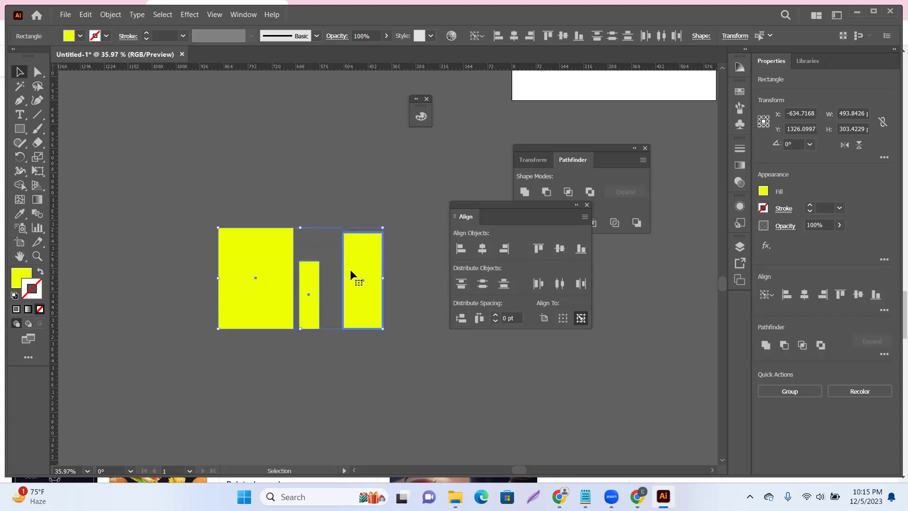
pyautogui.click(560, 249)
pyautogui.click(538, 249)
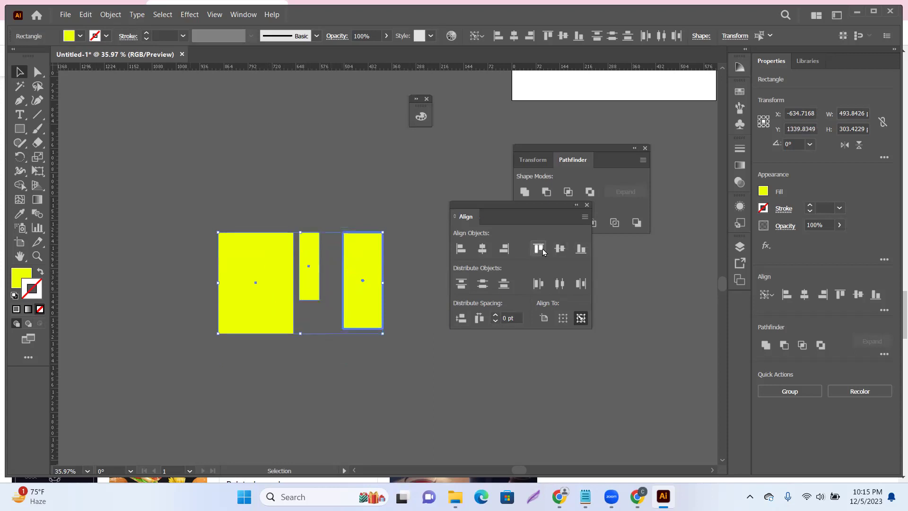
pyautogui.click(561, 250)
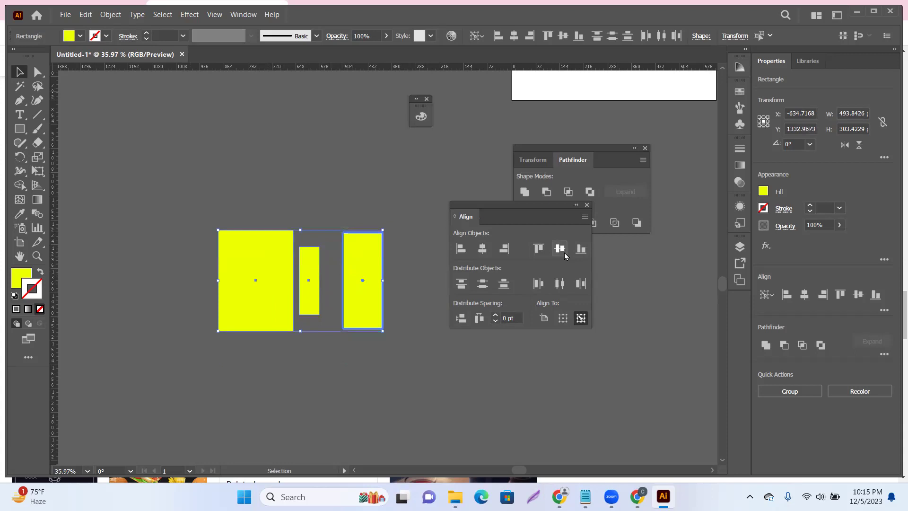
pyautogui.click(580, 249)
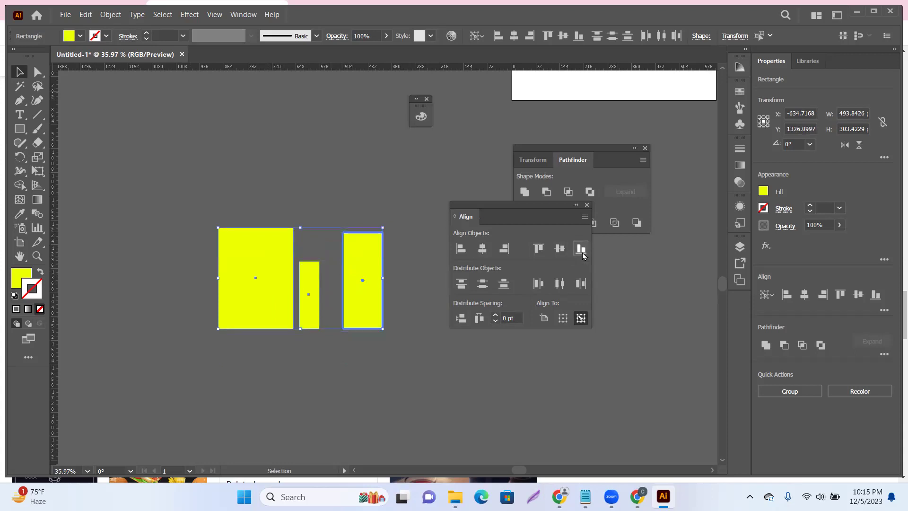
pyautogui.click(539, 248)
pyautogui.click(295, 172)
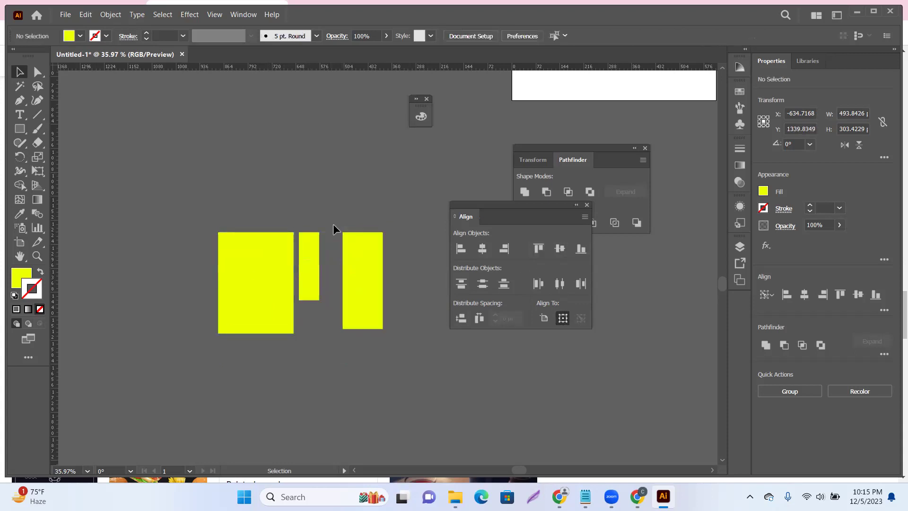
pyautogui.moveTo(196, 165); pyautogui.dragTo(416, 414)
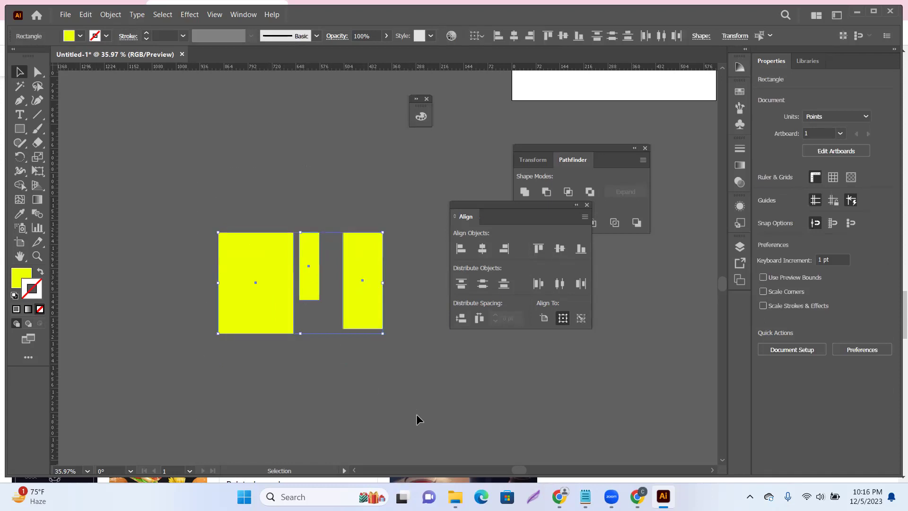
# Delete the three rectangles and draw one tall yellow rectangle on the left
pyautogui.press('Delete')
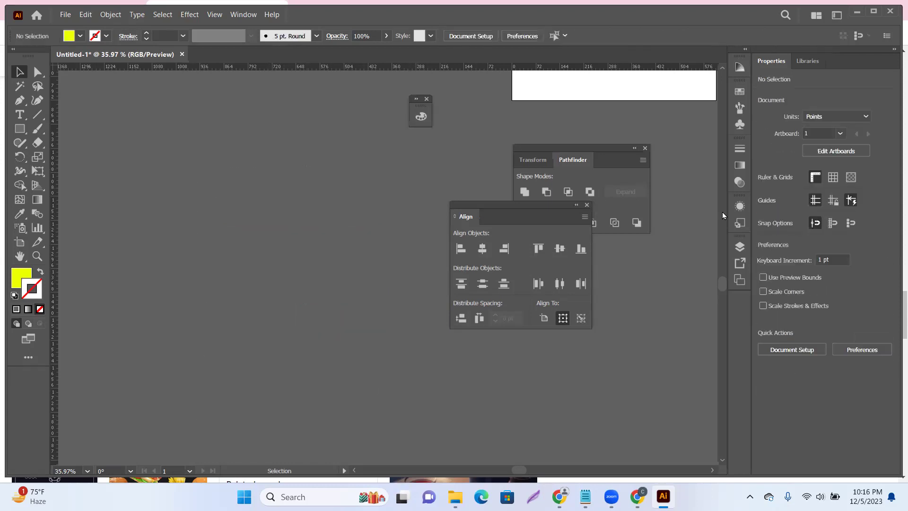
pyautogui.moveTo(535, 207); pyautogui.dragTo(490, 145)
pyautogui.click(20, 129)
pyautogui.moveTo(204, 162); pyautogui.dragTo(227, 252)
pyautogui.click(20, 72)
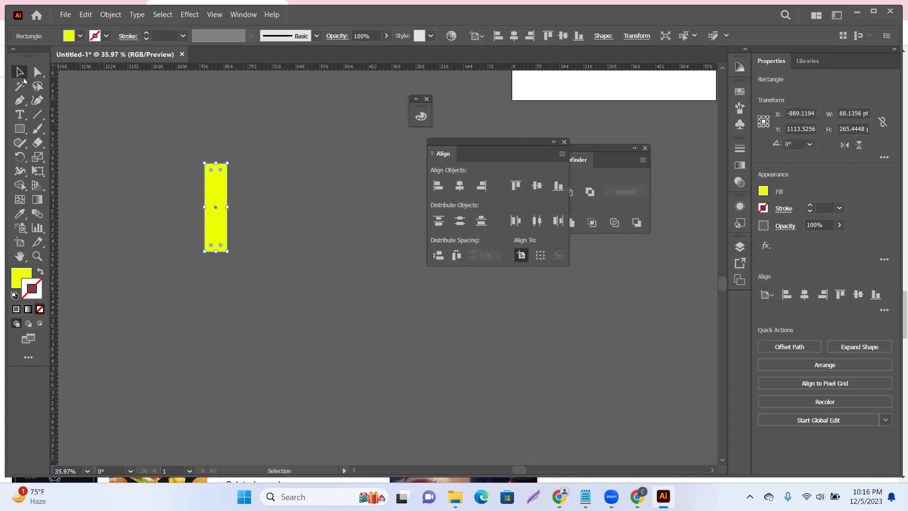
pyautogui.click(135, 234)
# Alt-drag two copies to the right and distribute the three bars by their centres
pyautogui.moveTo(221, 196); pyautogui.dragTo(310, 217)
pyautogui.moveTo(136, 125); pyautogui.dragTo(355, 269)
pyautogui.click(460, 221)
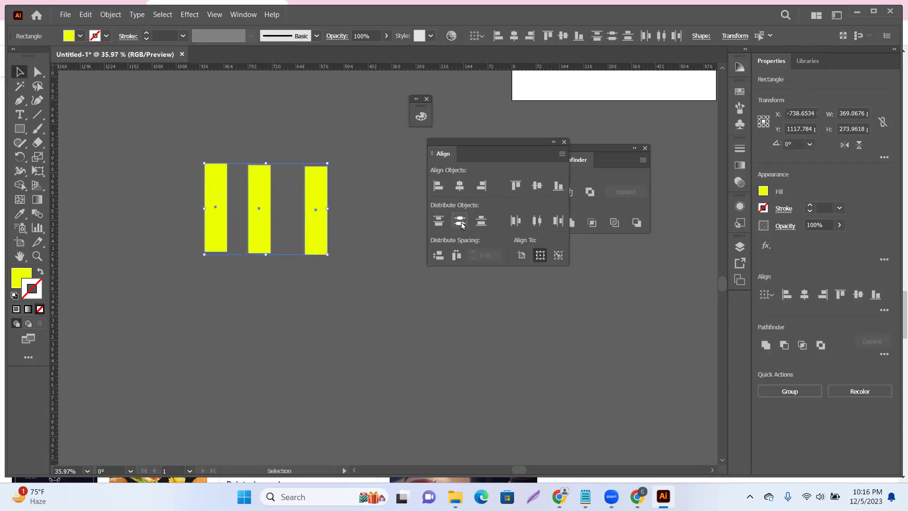
pyautogui.click(537, 221)
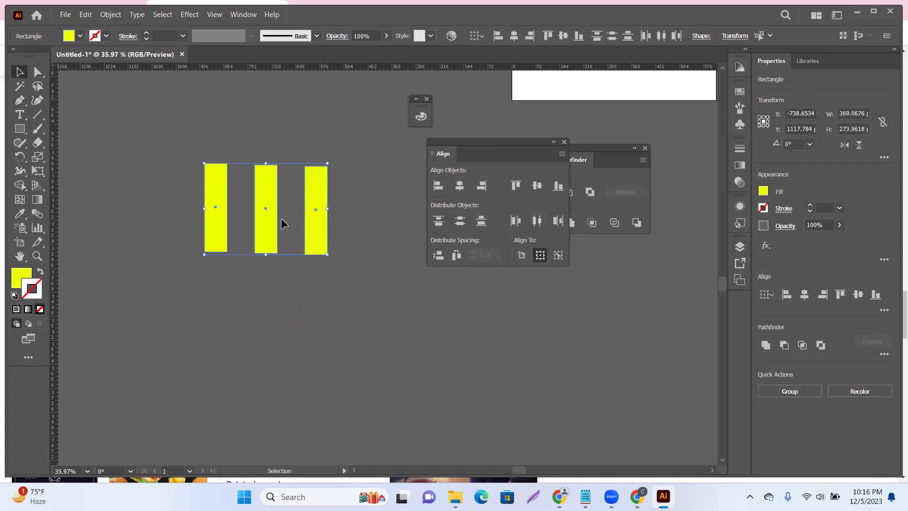
pyautogui.click(316, 289)
# Add copies at the far left and far right, then distribute all five bars evenly
pyautogui.moveTo(223, 219); pyautogui.dragTo(194, 218)
pyautogui.moveTo(267, 220); pyautogui.dragTo(391, 221)
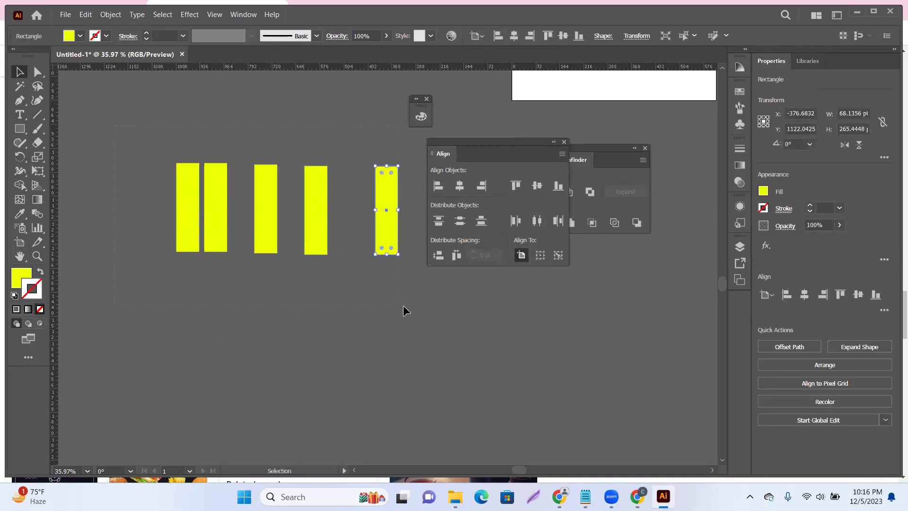
pyautogui.hotkey('ctrl', 'a')
pyautogui.click(539, 221)
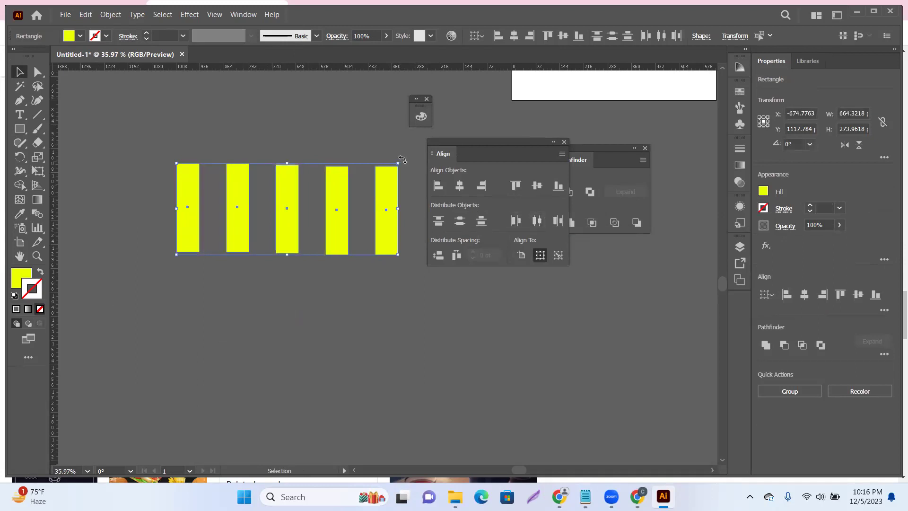
pyautogui.moveTo(397, 163); pyautogui.dragTo(335, 322)
pyautogui.moveTo(289, 207); pyautogui.dragTo(252, 229)
pyautogui.moveTo(257, 161); pyautogui.dragTo(263, 193)
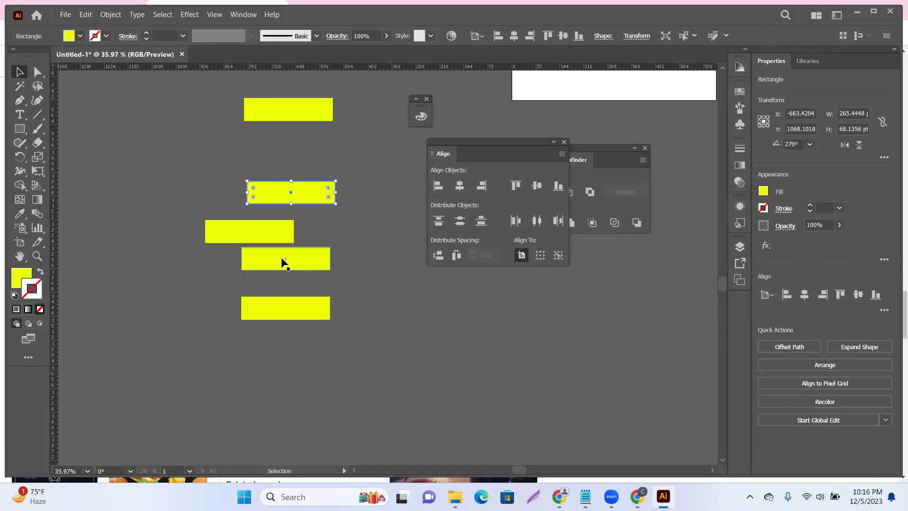
pyautogui.moveTo(277, 118); pyautogui.dragTo(273, 160)
pyautogui.moveTo(160, 117); pyautogui.dragTo(367, 354)
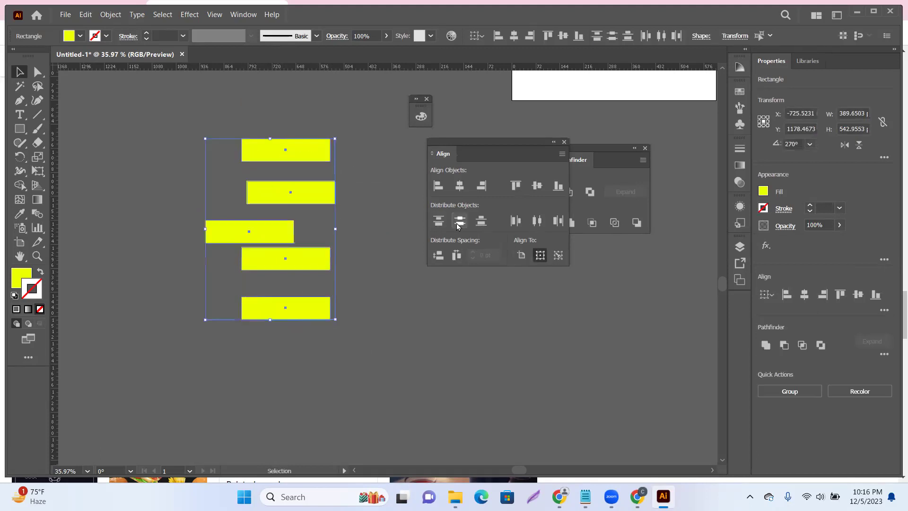
pyautogui.click(459, 222)
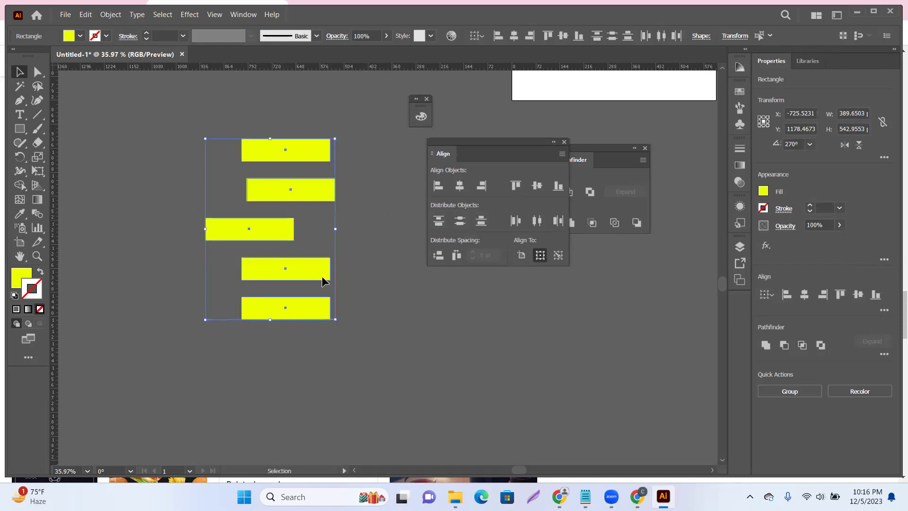
pyautogui.click(368, 261)
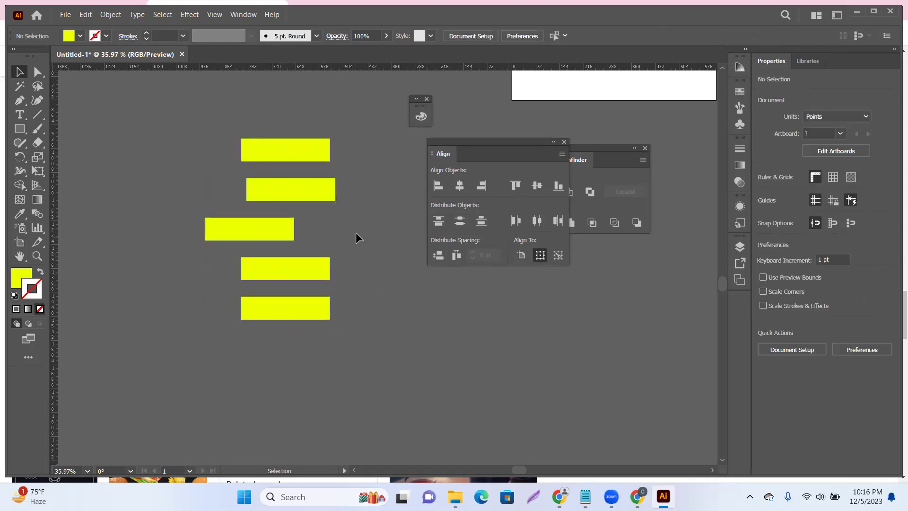
# Zoom out and test aligning the top bar to the artboard's left edge, then undo it
pyautogui.press('z')
pyautogui.scroll(-5, 331, 154)
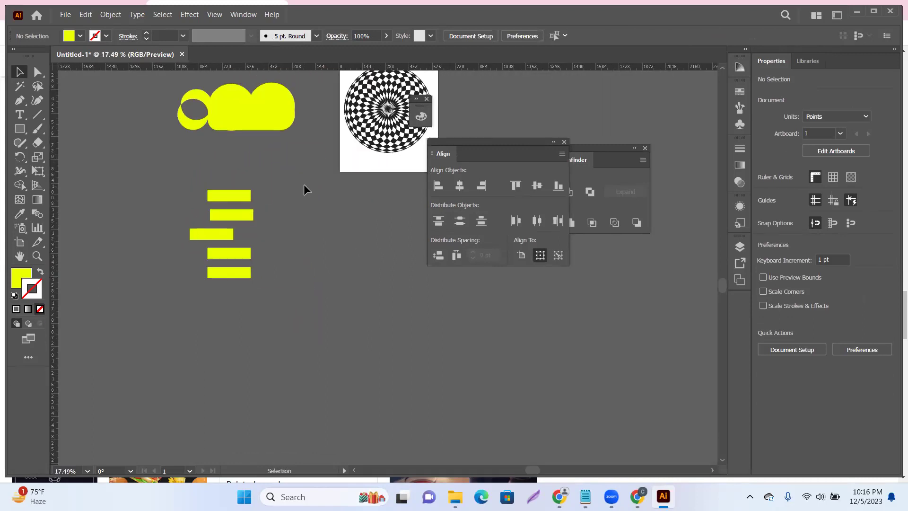
pyautogui.click(247, 195)
pyautogui.click(440, 187)
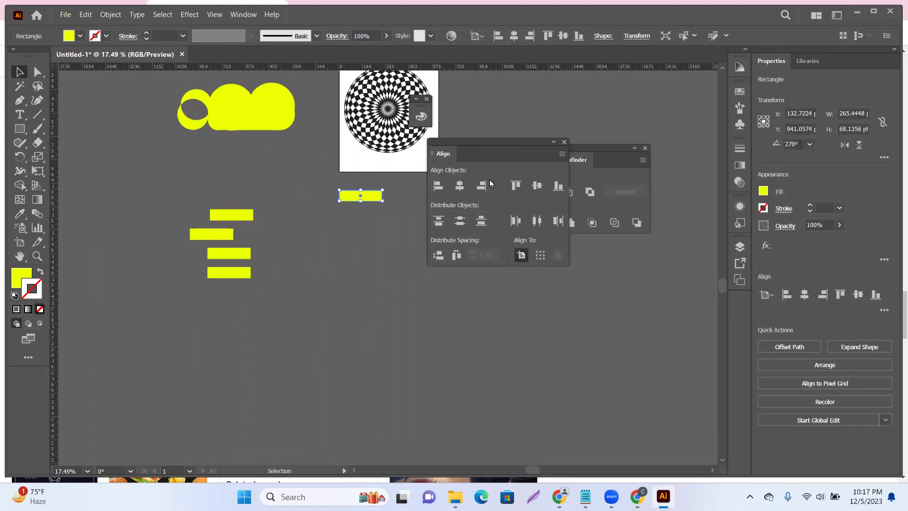
pyautogui.hotkey('ctrl', 'z')
pyautogui.click(362, 207)
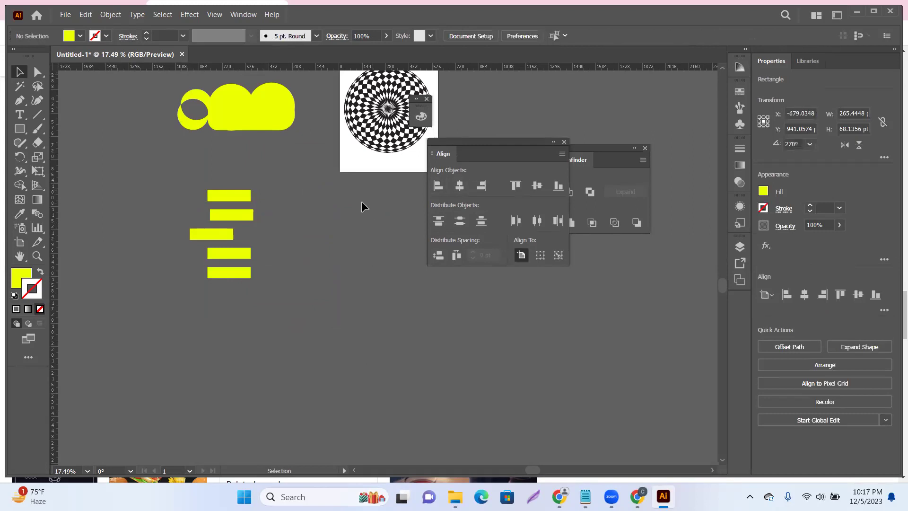
pyautogui.scroll(2, 361, 207)
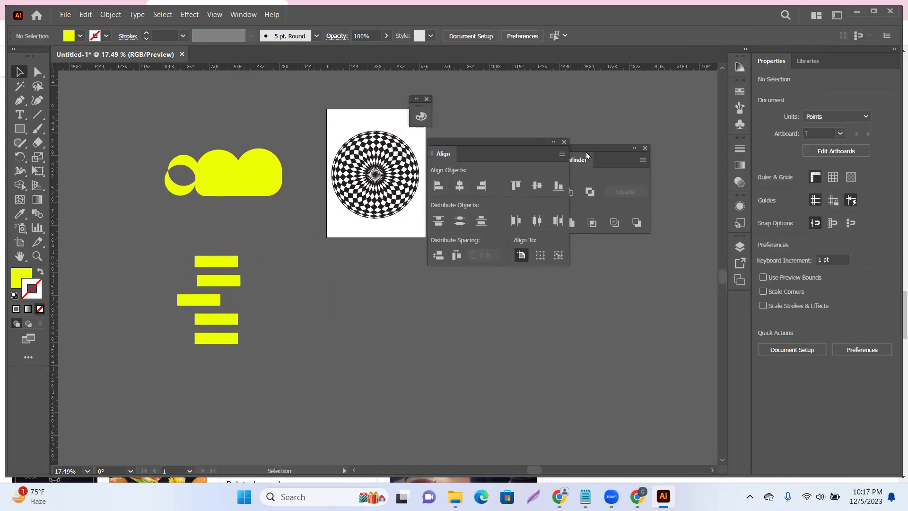
# Close the Align and Pathfinder panels and drag the checkered circle off the artboard to the right
pyautogui.click(564, 142)
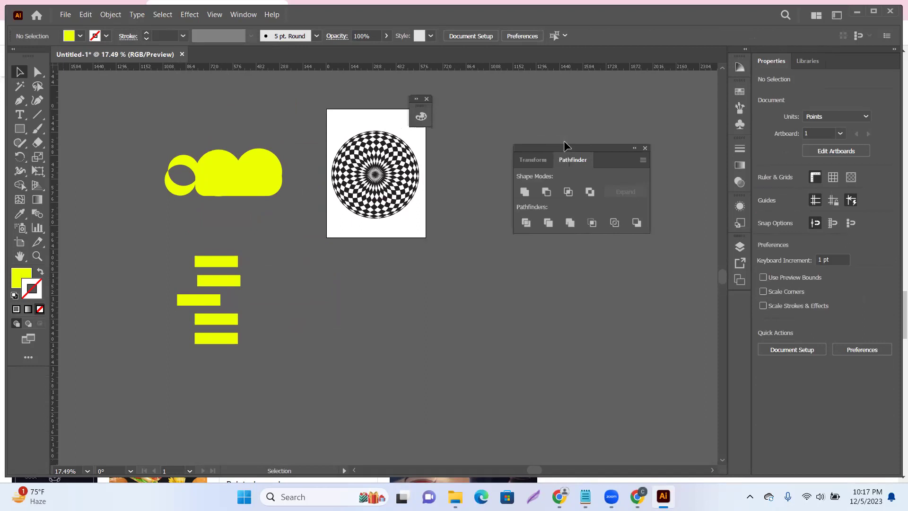
pyautogui.click(644, 148)
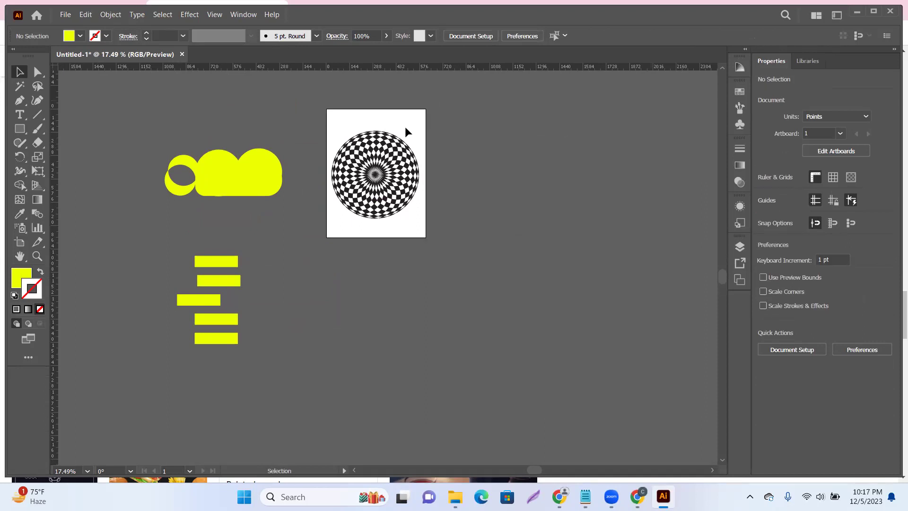
pyautogui.moveTo(337, 121); pyautogui.dragTo(446, 239)
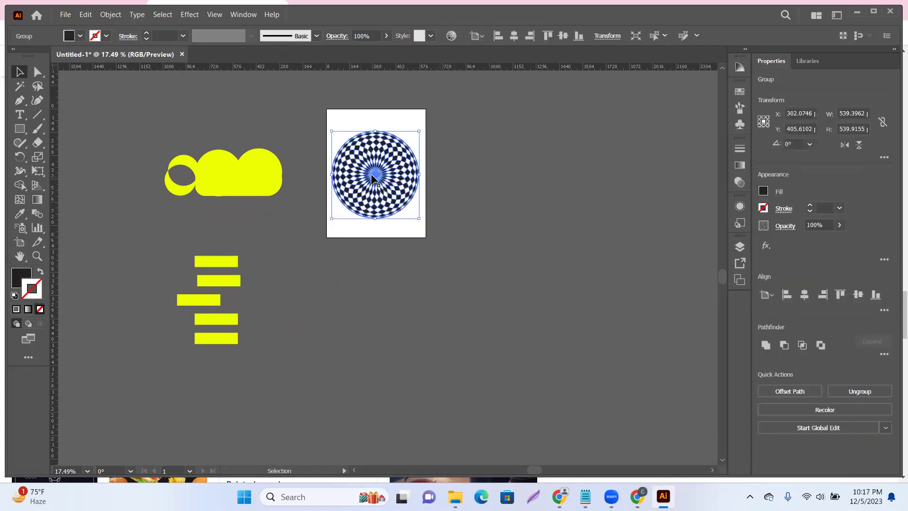
pyautogui.moveTo(376, 177); pyautogui.dragTo(491, 173)
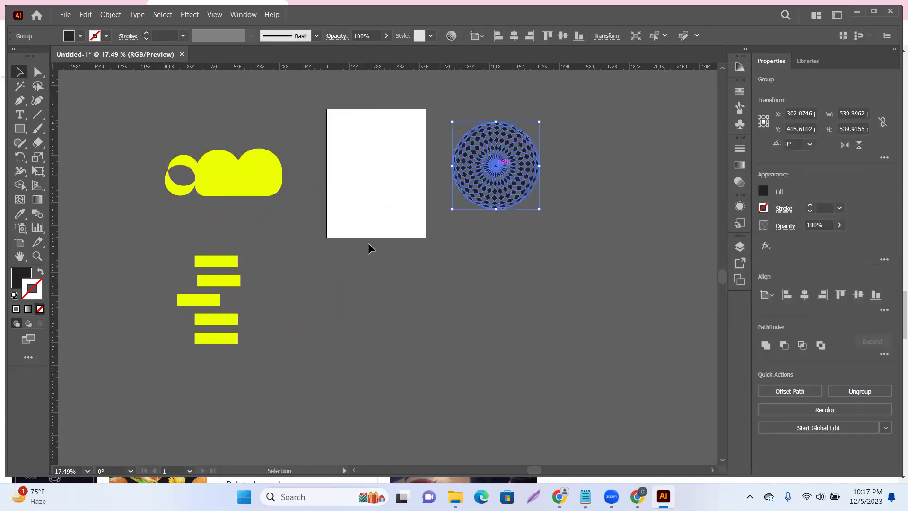
pyautogui.click(235, 263)
# Select the top yellow bar and bring back the Align panel from the Window menu
pyautogui.click(256, 265)
pyautogui.click(224, 264)
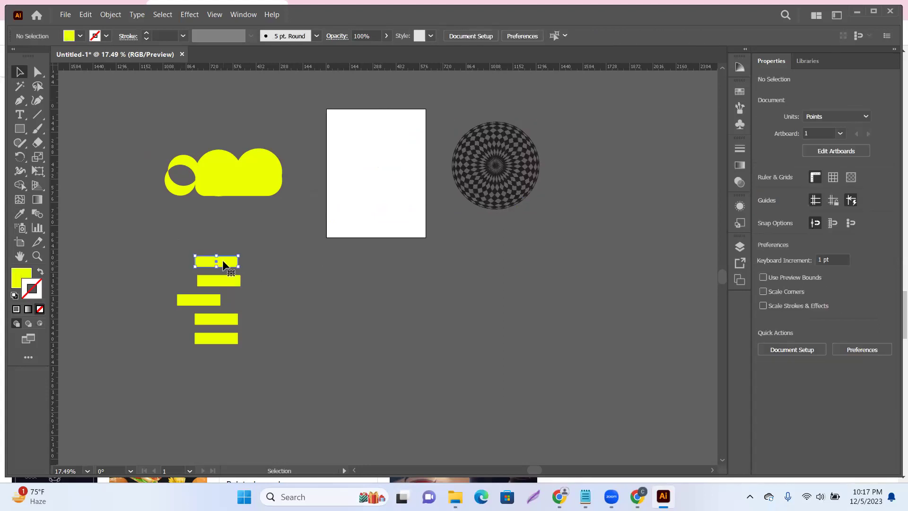
pyautogui.click(220, 234)
pyautogui.moveTo(230, 264); pyautogui.dragTo(232, 265)
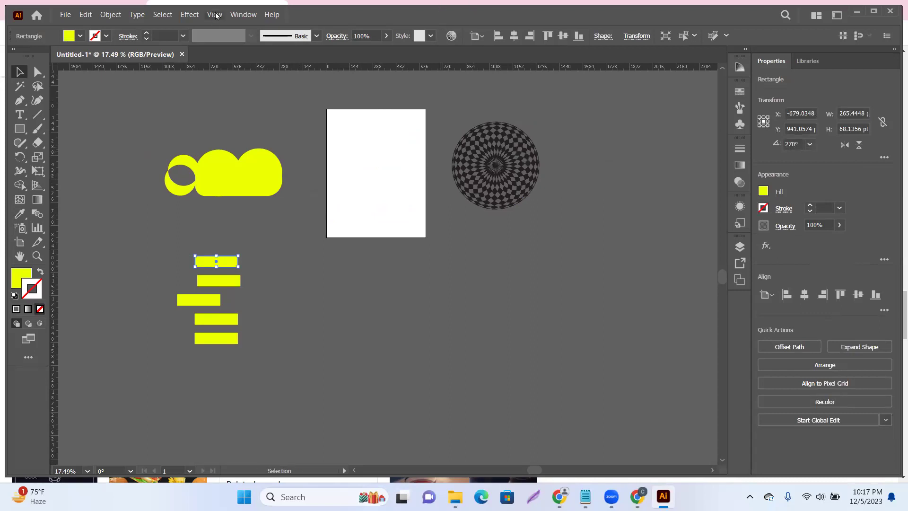
pyautogui.click(243, 14)
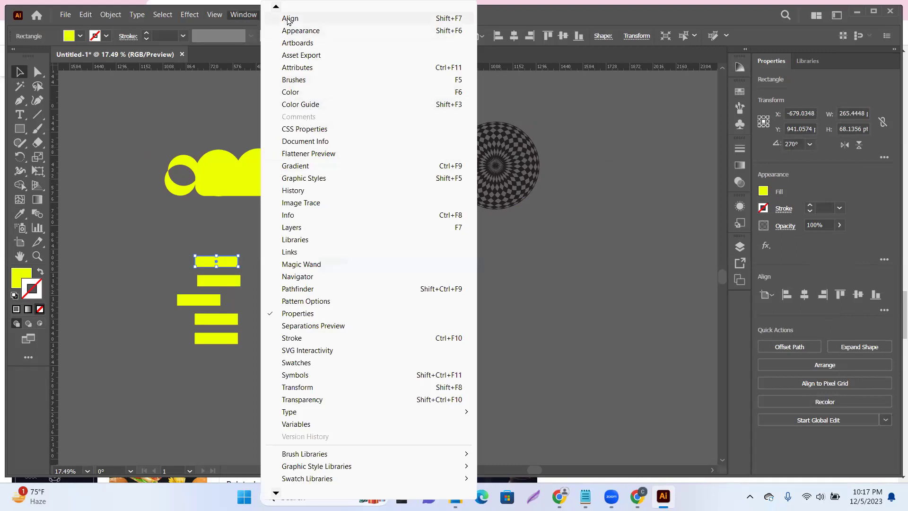
pyautogui.click(290, 19)
pyautogui.click(286, 260)
# Select the five yellow bars one after another, then deselect them
pyautogui.click(232, 261)
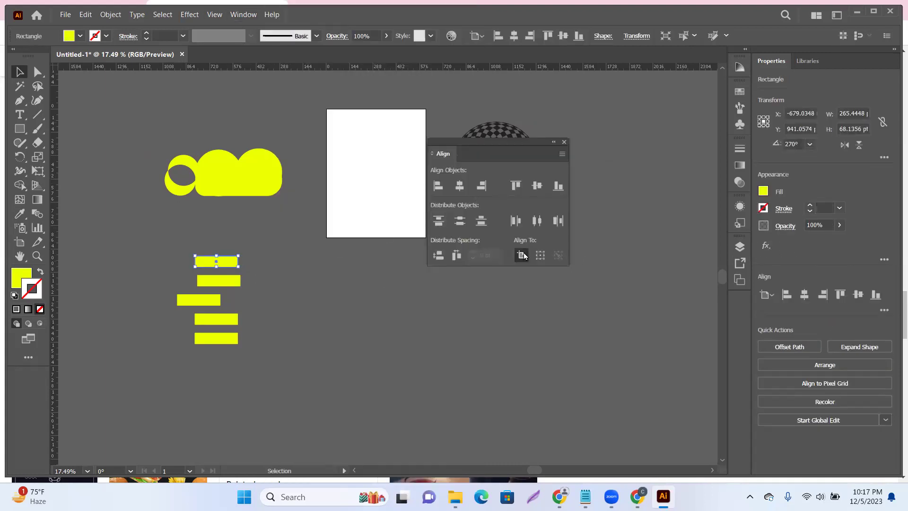
pyautogui.keyDown('shift'); pyautogui.click(228, 282); pyautogui.keyUp('shift')
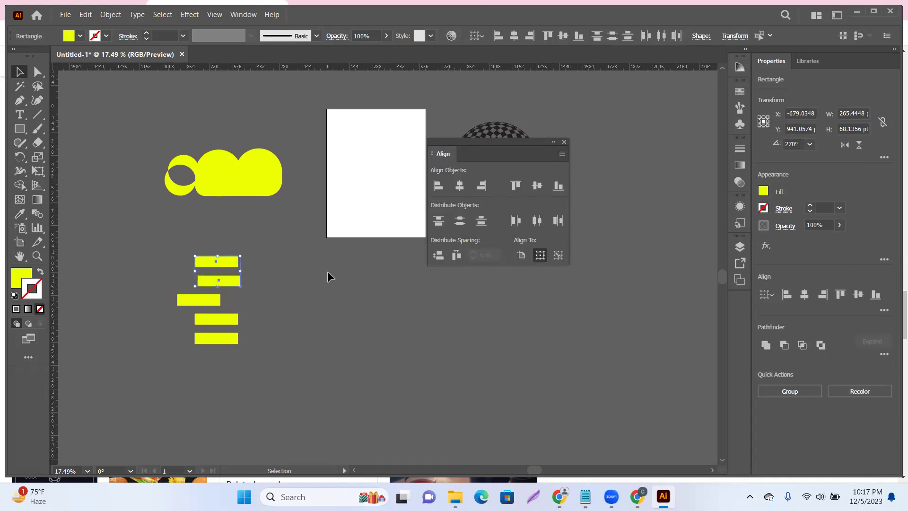
pyautogui.click(540, 256)
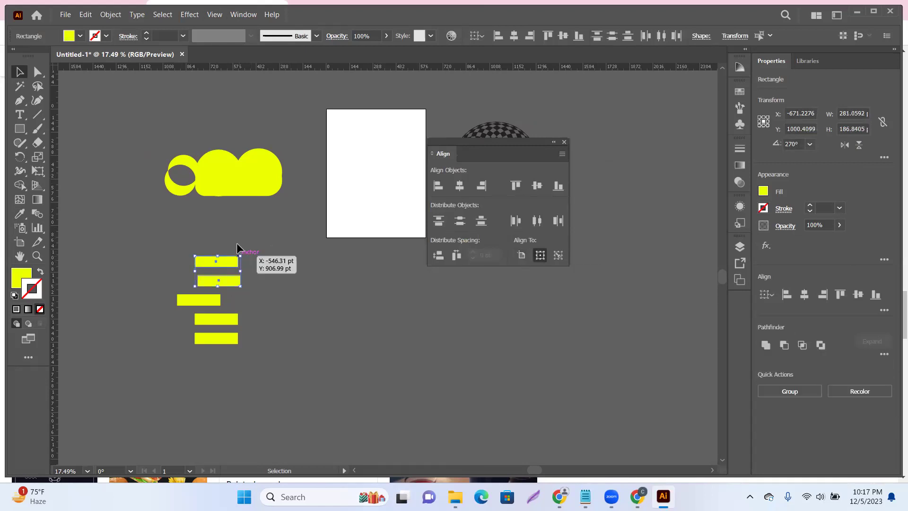
pyautogui.moveTo(223, 304); pyautogui.dragTo(196, 344)
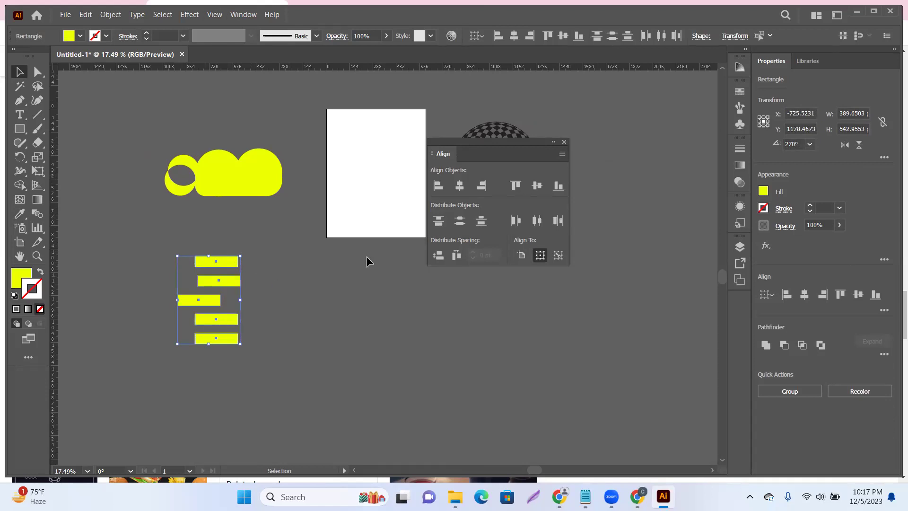
pyautogui.click(289, 219)
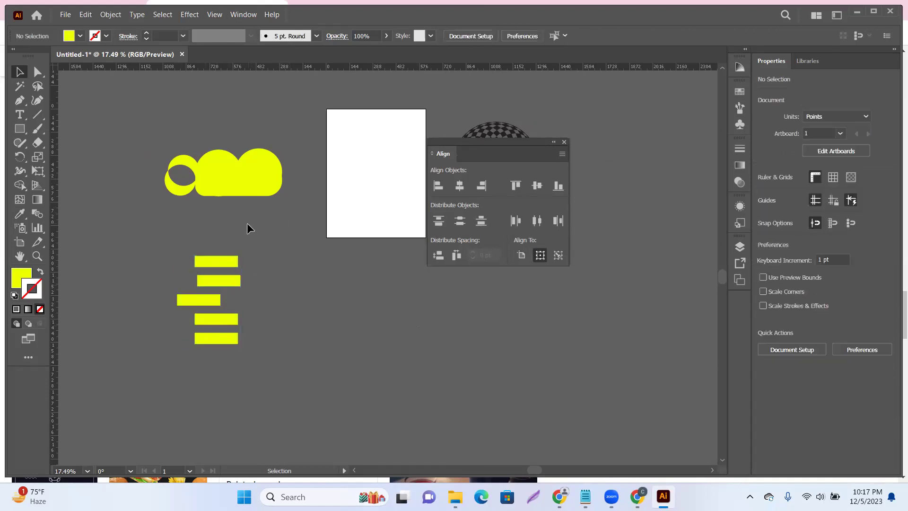
# Centre the top bar horizontally and vertically on the artboard, then select everything and delete it
pyautogui.click(228, 262)
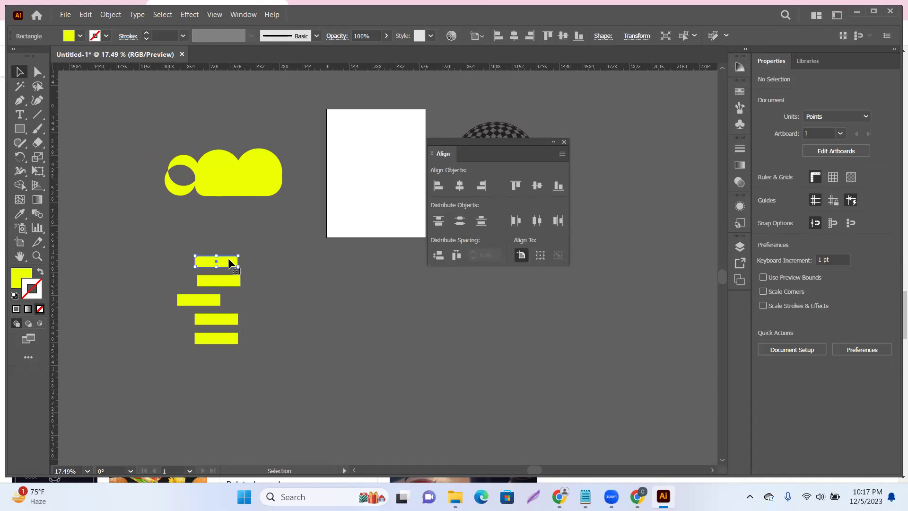
pyautogui.click(459, 186)
pyautogui.click(537, 185)
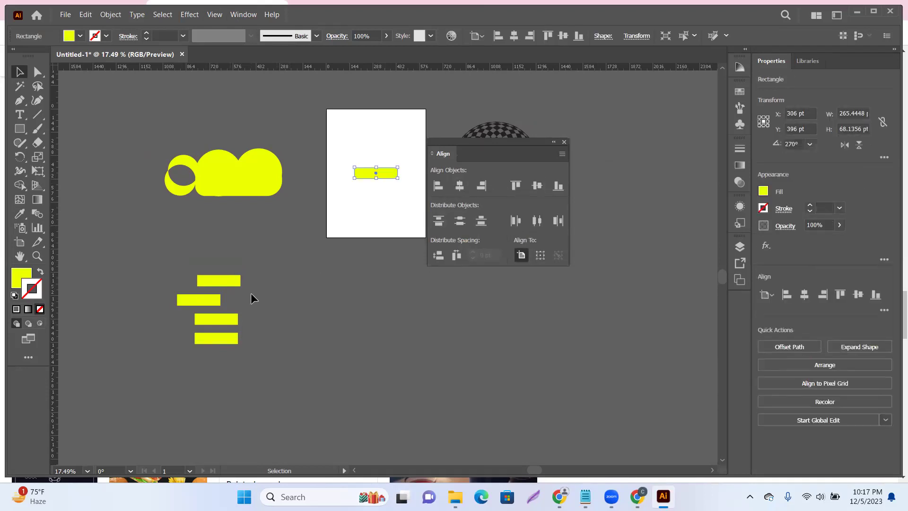
pyautogui.click(212, 280)
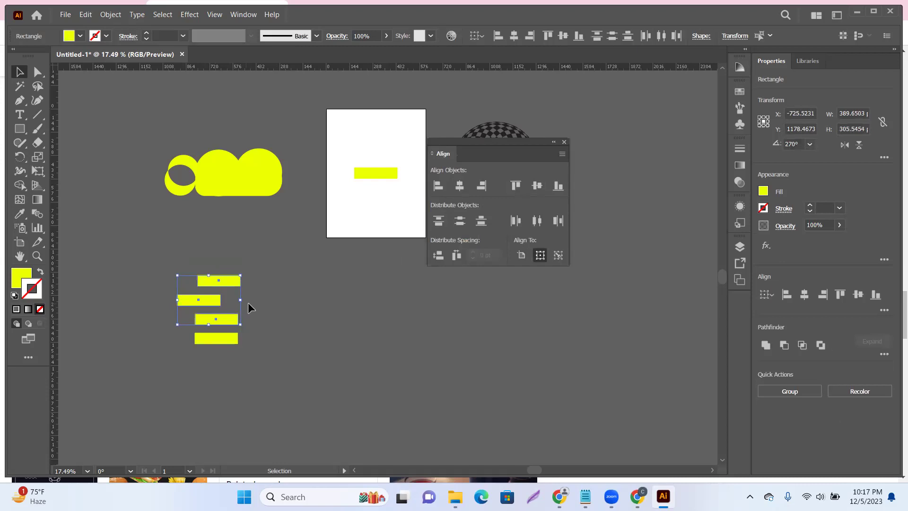
pyautogui.click(248, 302)
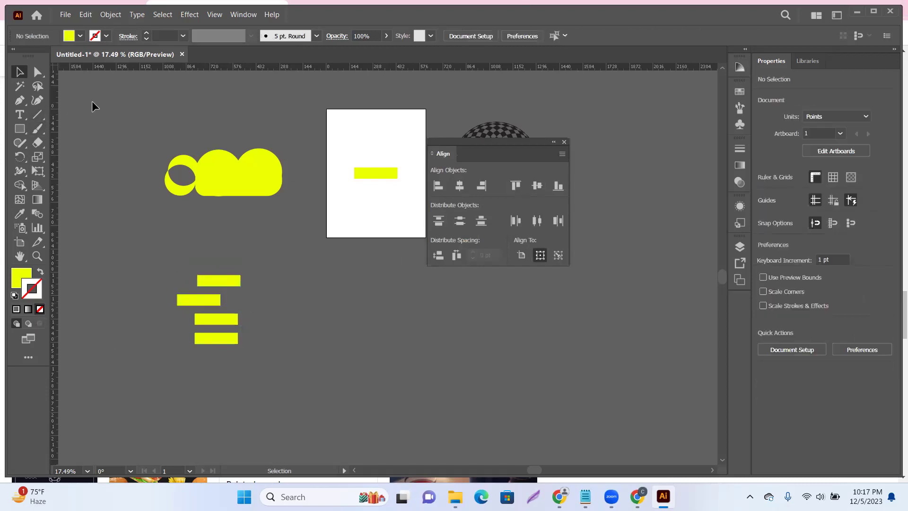
pyautogui.hotkey('ctrl', 'a')
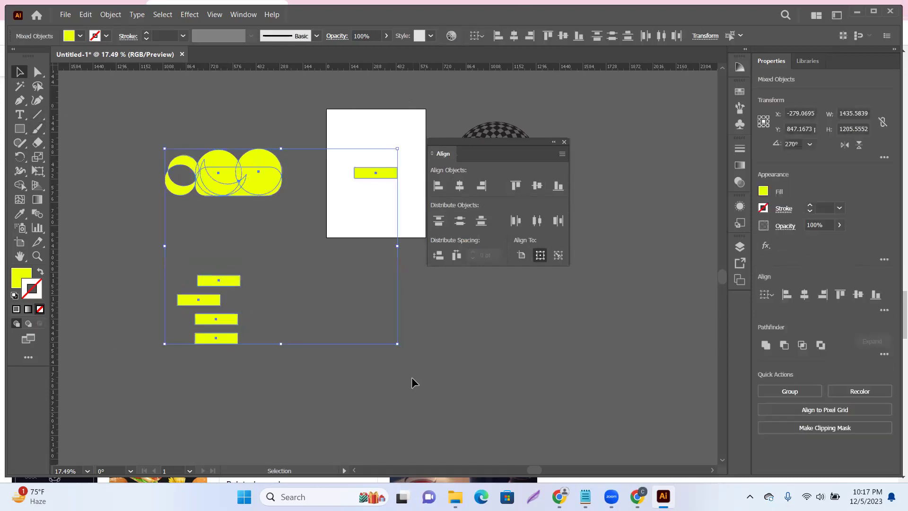
pyautogui.press('Delete')
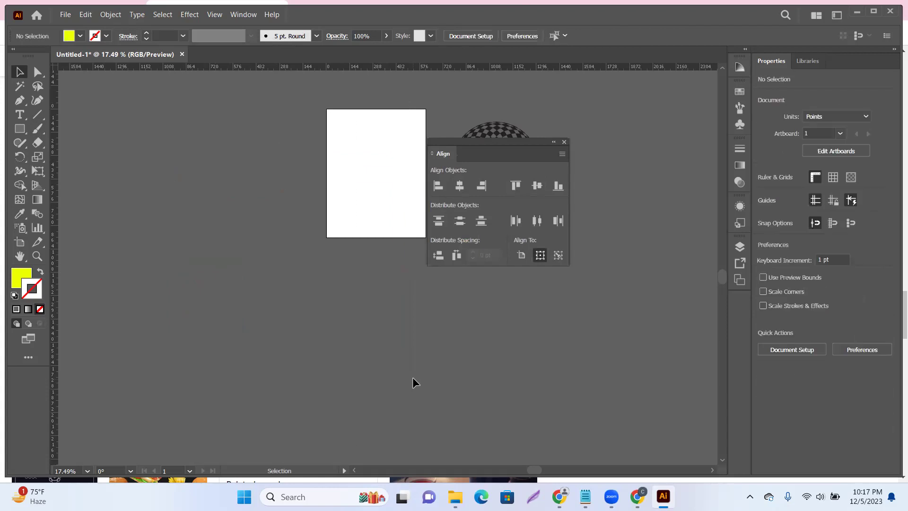
# Close the Align panel and return to the Selection tool
pyautogui.click(22, 90)
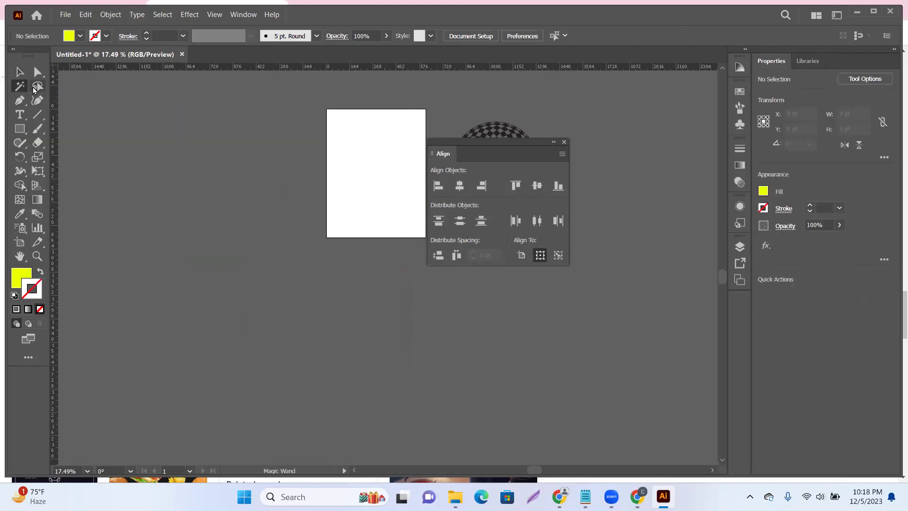
pyautogui.click(564, 143)
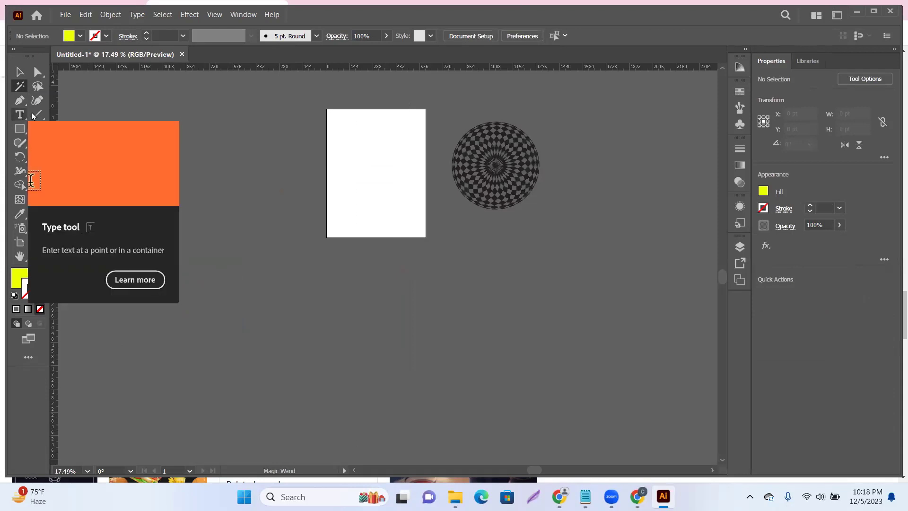
pyautogui.click(20, 72)
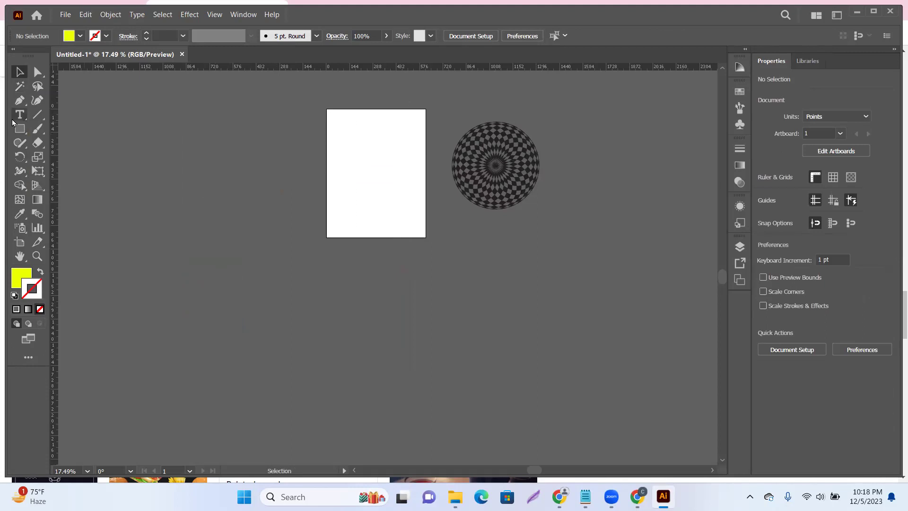
# Draw a yellow rectangle left of the artboard and Alt-drag a copy to its right
pyautogui.click(20, 129)
pyautogui.moveTo(126, 138); pyautogui.dragTo(177, 221)
pyautogui.click(21, 73)
pyautogui.moveTo(145, 174); pyautogui.dragTo(211, 184)
# Recolour the second rectangle blue in the Color Picker
pyautogui.doubleClick(12, 278)
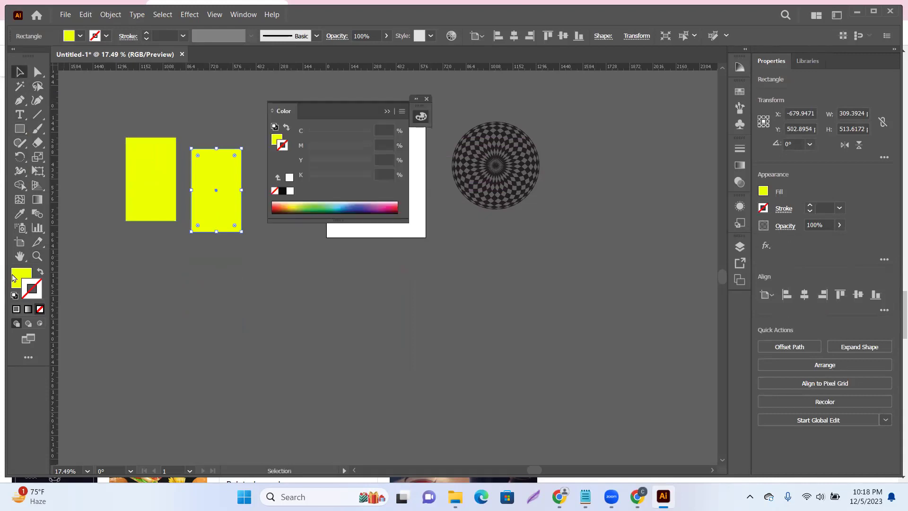
pyautogui.click(395, 235)
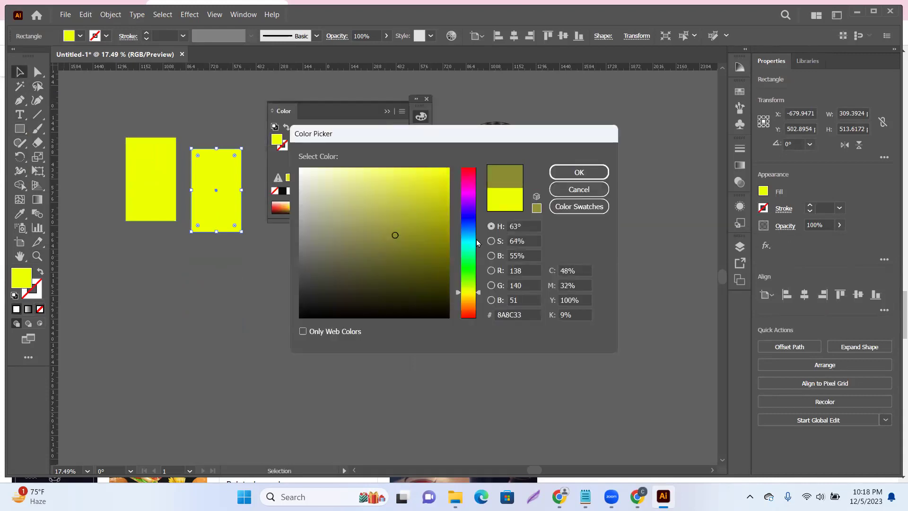
pyautogui.moveTo(477, 243); pyautogui.dragTo(475, 219)
pyautogui.click(578, 173)
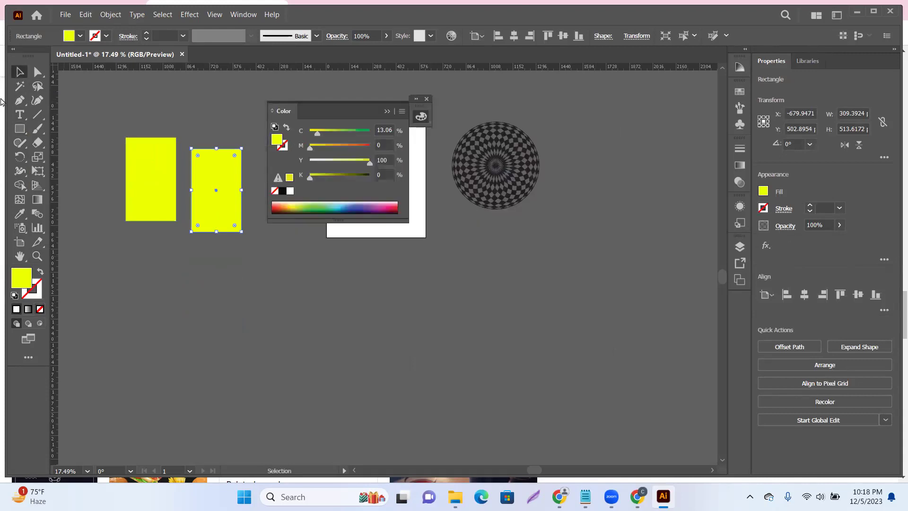
# Make a near-black copy with K set to 95, then duplicate all three rectangles repeatedly
pyautogui.moveTo(214, 201); pyautogui.dragTo(141, 301)
pyautogui.moveTo(346, 177); pyautogui.dragTo(368, 175)
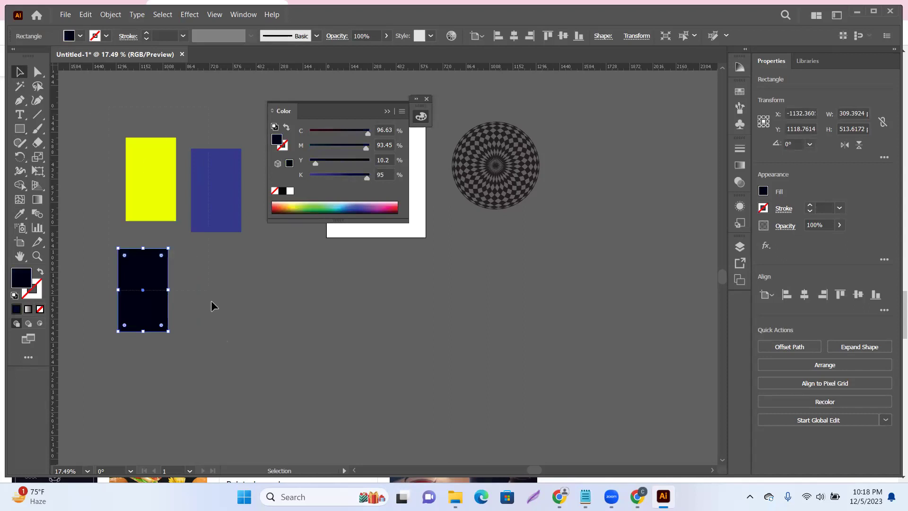
pyautogui.moveTo(211, 306); pyautogui.dragTo(142, 198)
pyautogui.moveTo(155, 304); pyautogui.dragTo(276, 307)
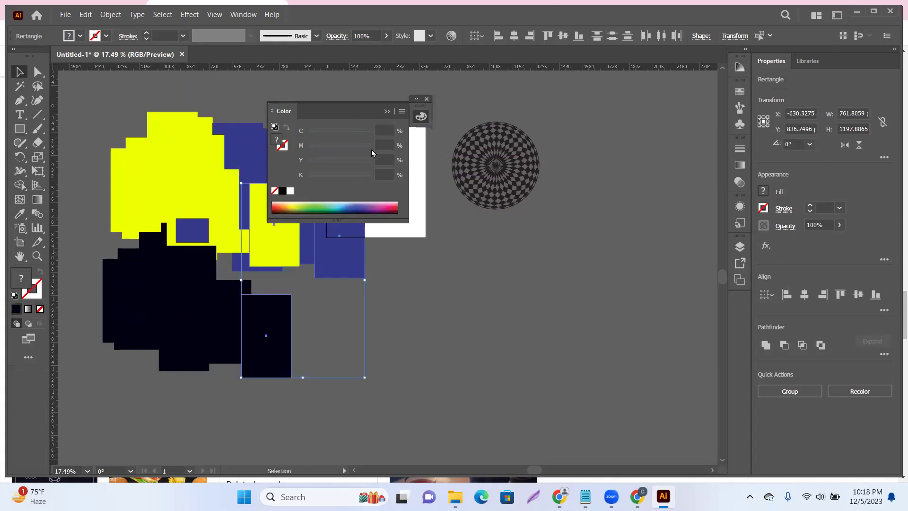
# Close the Color panel and inspect the overlapping rectangles by selecting them
pyautogui.click(427, 99)
pyautogui.hscroll(-3, 289, 200)
pyautogui.moveTo(138, 93); pyautogui.dragTo(291, 295)
pyautogui.click(291, 296)
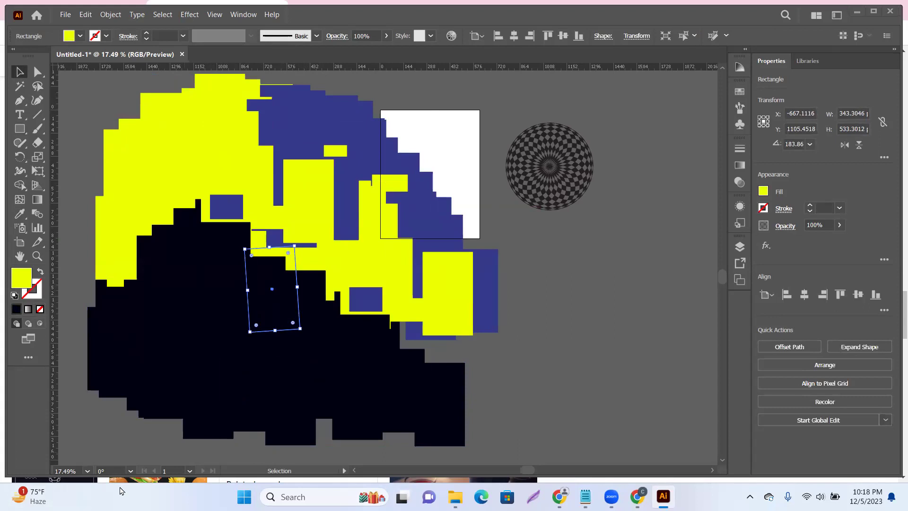
pyautogui.click(573, 279)
# Zoom out, drag the checkered circle further right, then zoom back in on the artwork
pyautogui.moveTo(480, 262); pyautogui.dragTo(412, 279)
pyautogui.moveTo(347, 217); pyautogui.dragTo(377, 196)
pyautogui.moveTo(484, 193); pyautogui.dragTo(579, 176)
pyautogui.click(270, 223)
pyautogui.click(270, 222)
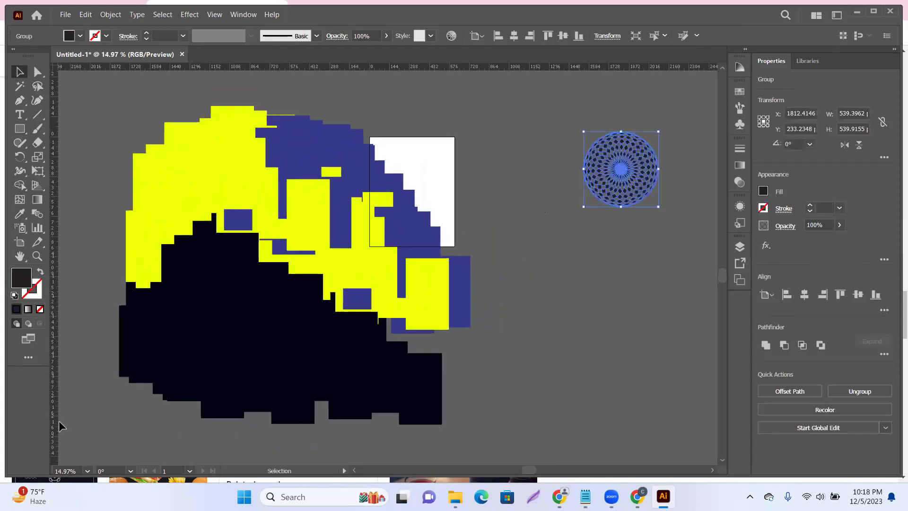
# Use the Magic Wand to select all blue rectangles and move them to the right
pyautogui.click(100, 85)
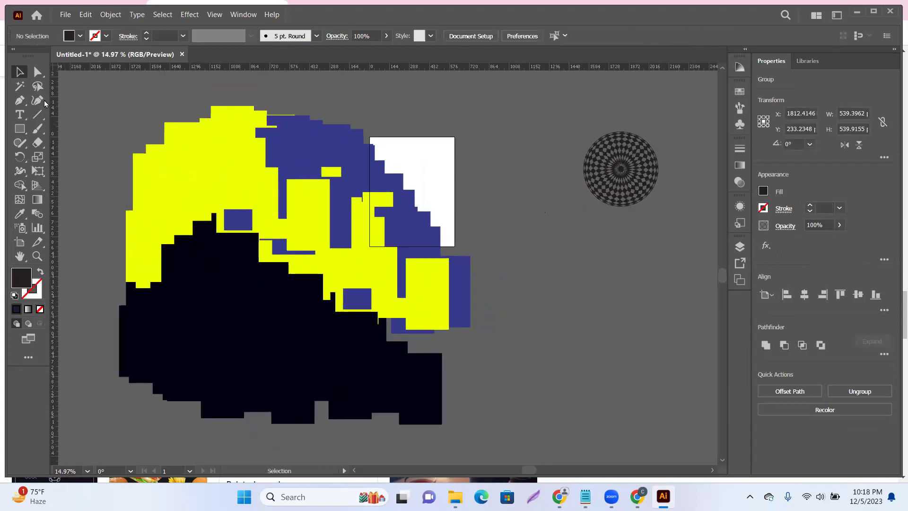
pyautogui.click(20, 86)
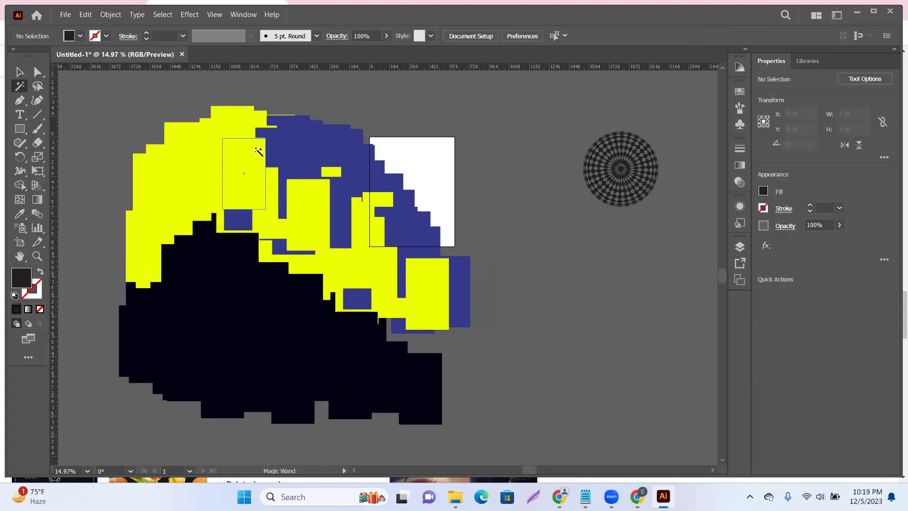
pyautogui.click(224, 112)
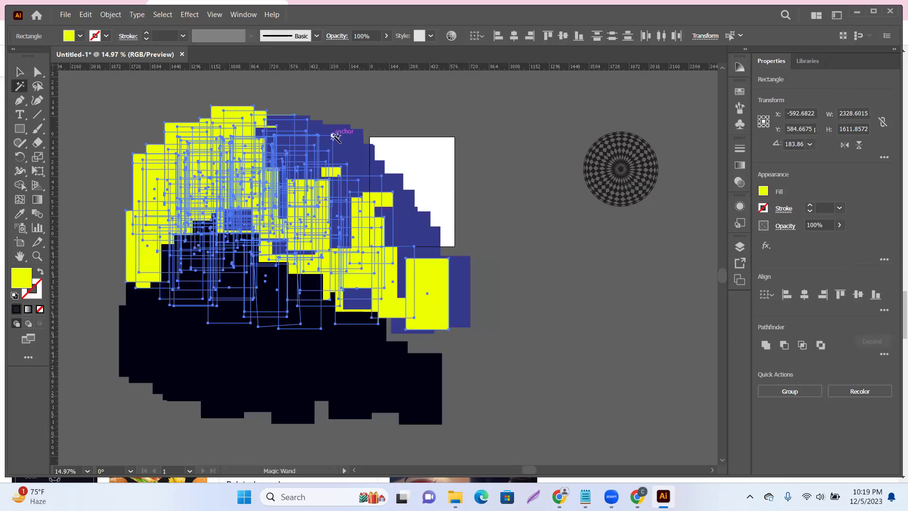
pyautogui.click(336, 138)
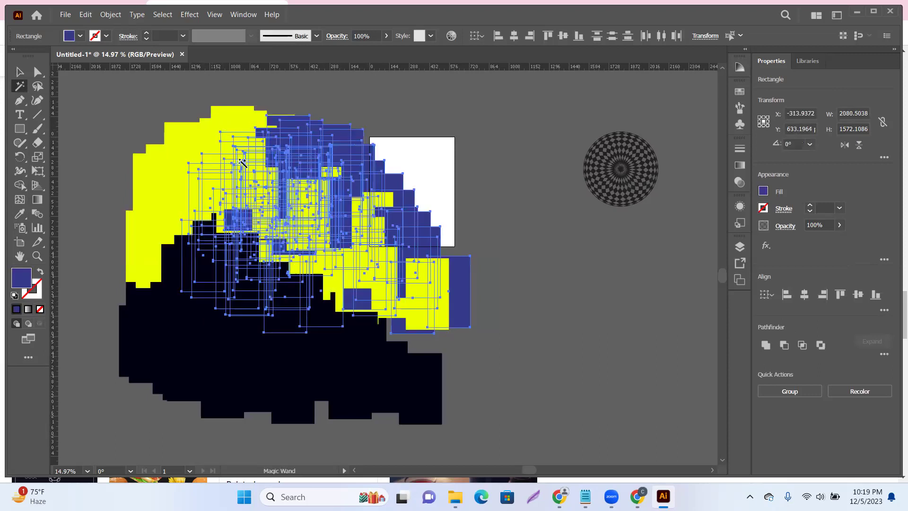
pyautogui.click(17, 73)
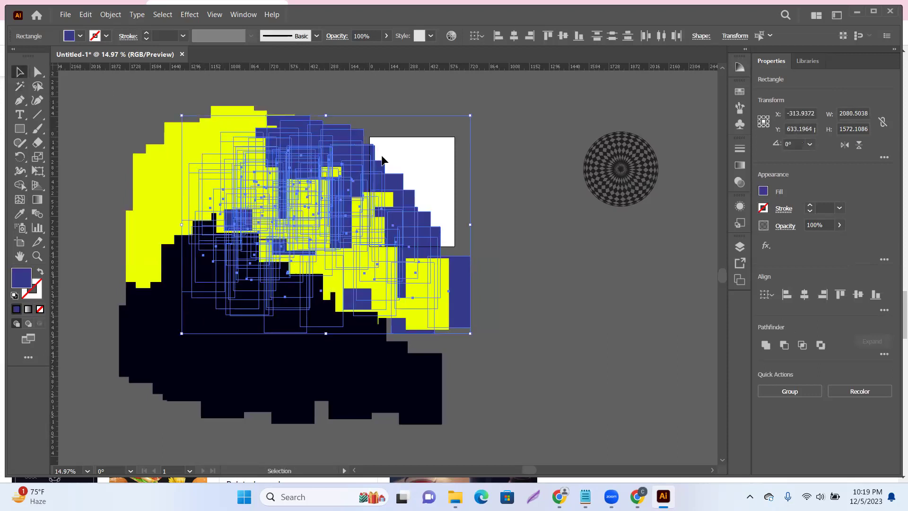
pyautogui.moveTo(342, 146); pyautogui.dragTo(610, 94)
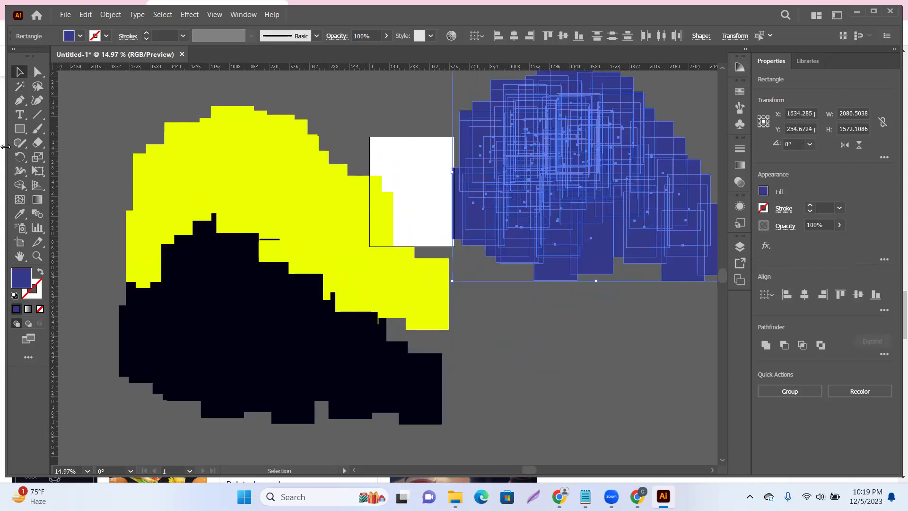
# Magic Wand-select the black rectangles, add the checkered circle, and move them downward
pyautogui.click(20, 87)
pyautogui.scroll(-5, 251, 164)
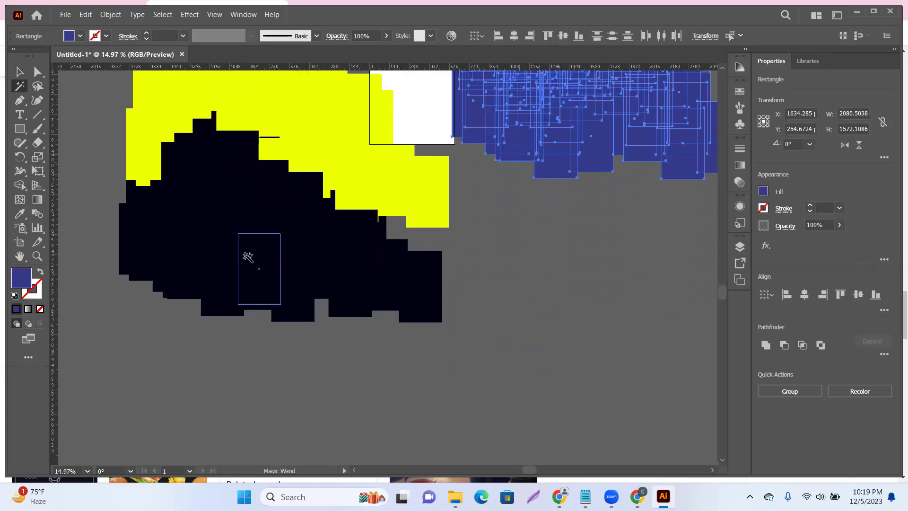
pyautogui.click(243, 256)
pyautogui.click(19, 71)
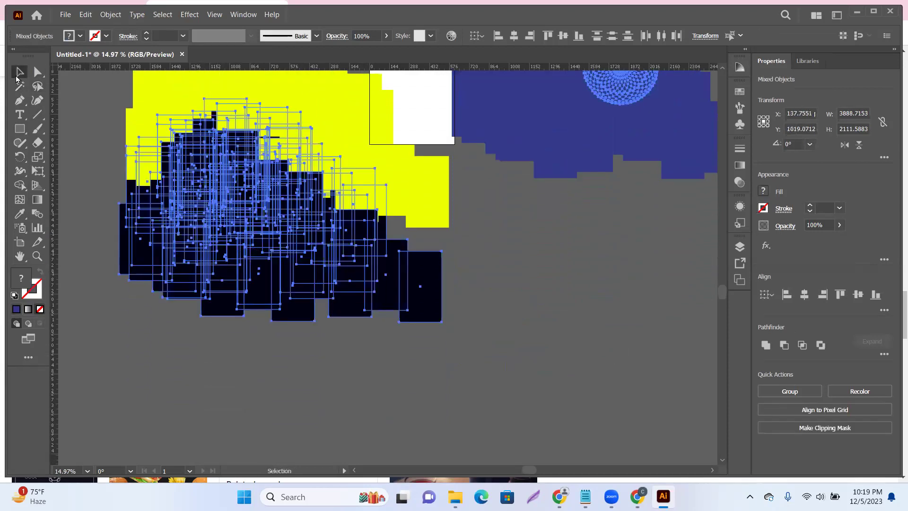
pyautogui.click(239, 244)
pyautogui.moveTo(217, 182); pyautogui.dragTo(287, 363)
# Pan right, lasso the yellow mass's left edge and pull one yellow rectangle out left
pyautogui.scroll(2, 90, 228)
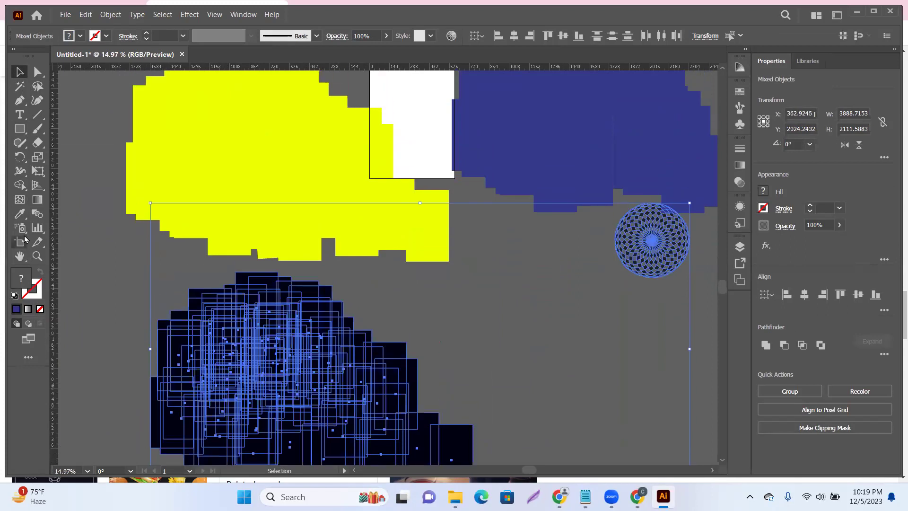
pyautogui.click(24, 256)
pyautogui.moveTo(277, 270); pyautogui.dragTo(458, 277)
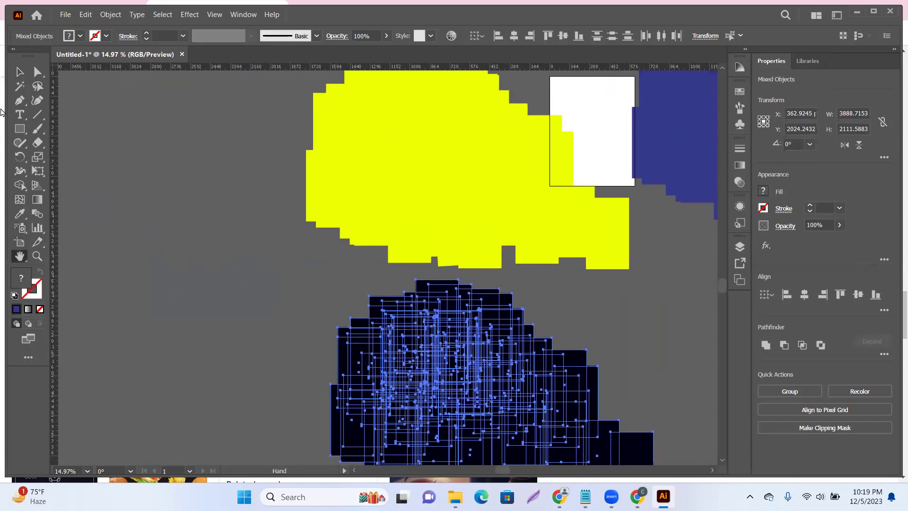
pyautogui.click(42, 87)
pyautogui.moveTo(290, 179)
pyautogui.mouseDown()
pyautogui.moveTo(284, 270)
pyautogui.moveTo(372, 217)
pyautogui.moveTo(332, 155)
pyautogui.moveTo(302, 187)
pyautogui.moveTo(222, 199)
pyautogui.mouseUp()
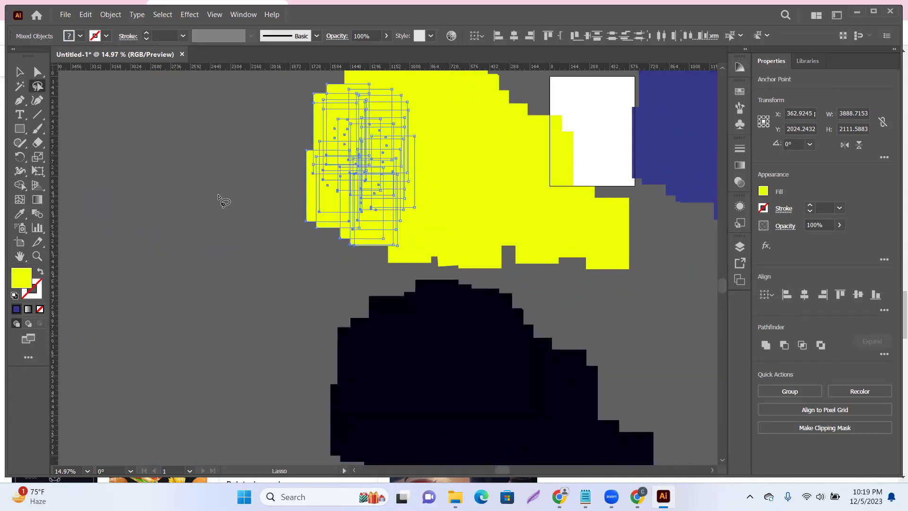
pyautogui.press('v')
pyautogui.moveTo(390, 141); pyautogui.dragTo(234, 183)
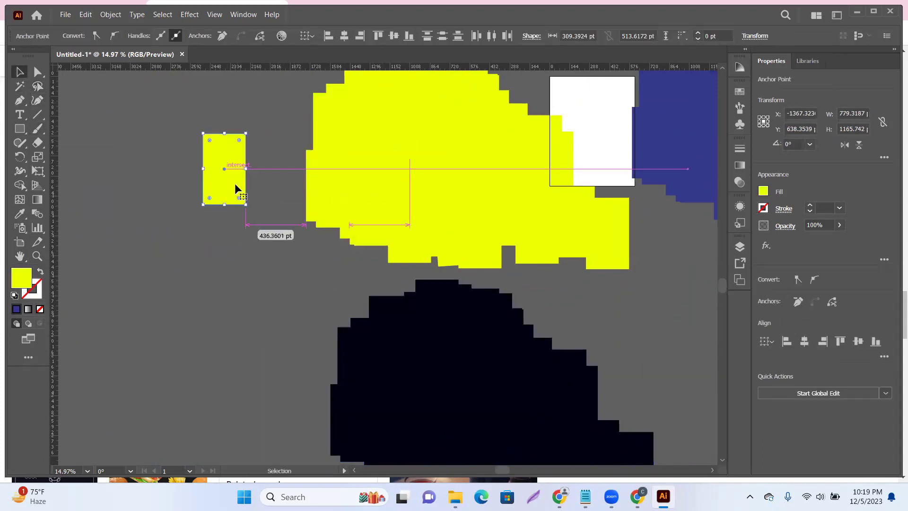
# Isolate the small yellow rectangle using lasso and marquee selection
pyautogui.click(38, 86)
pyautogui.moveTo(243, 113)
pyautogui.mouseDown()
pyautogui.moveTo(213, 240)
pyautogui.moveTo(420, 163)
pyautogui.moveTo(357, 112)
pyautogui.moveTo(259, 123)
pyautogui.moveTo(205, 195)
pyautogui.moveTo(224, 112)
pyautogui.moveTo(242, 113)
pyautogui.mouseUp()
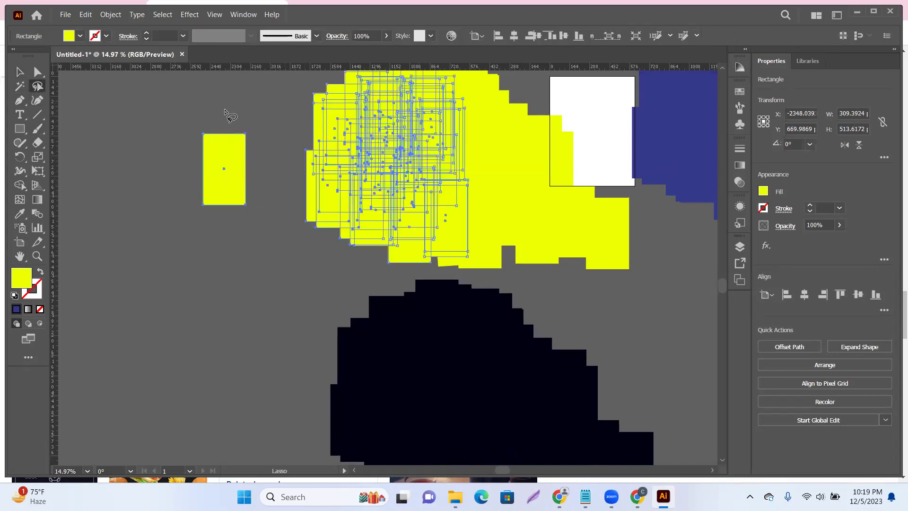
pyautogui.click(21, 74)
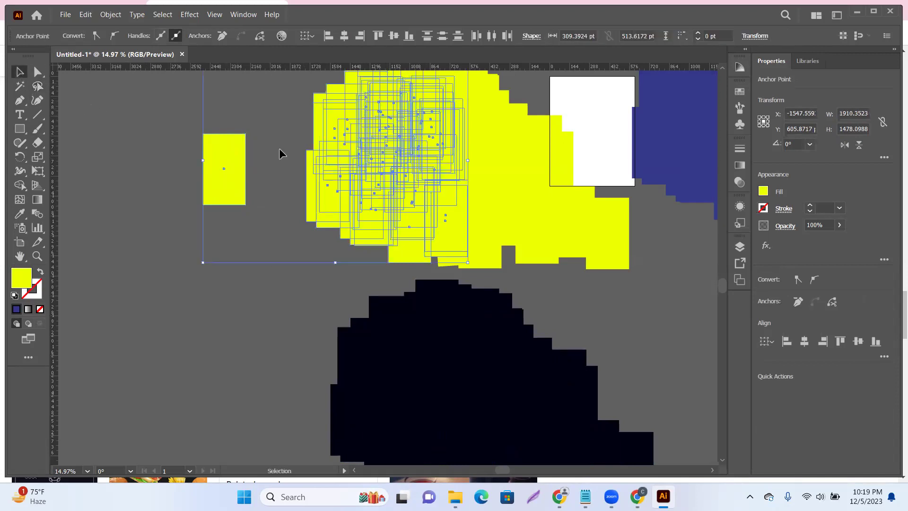
pyautogui.click(407, 179)
pyautogui.moveTo(303, 133)
pyautogui.mouseDown()
pyautogui.moveTo(192, 195)
pyautogui.moveTo(148, 183)
pyautogui.mouseUp()
pyautogui.click(149, 182)
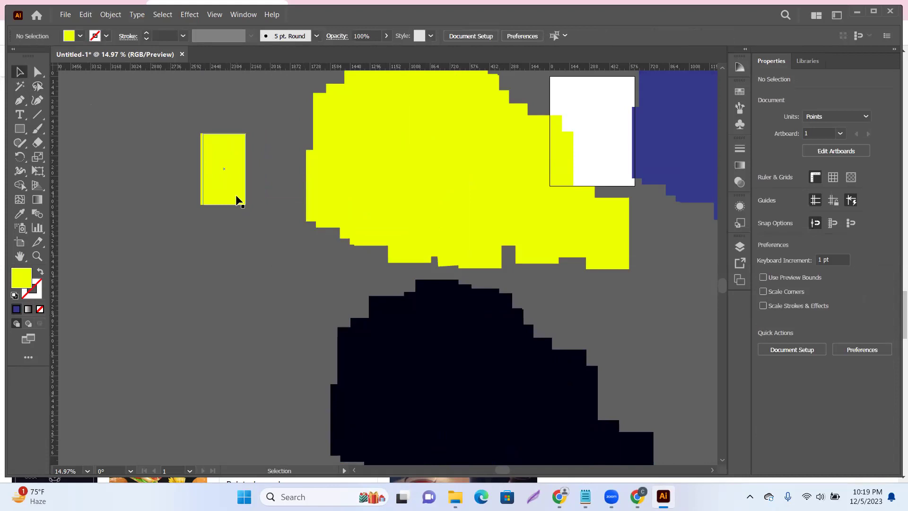
# Select every shape in the document and delete it
pyautogui.scroll(-5, 584, 237)
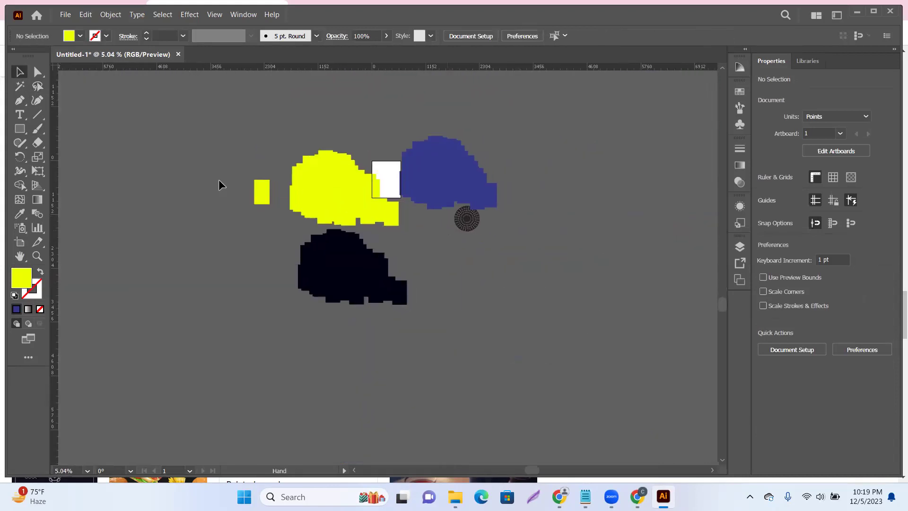
pyautogui.scroll(2, 211, 185)
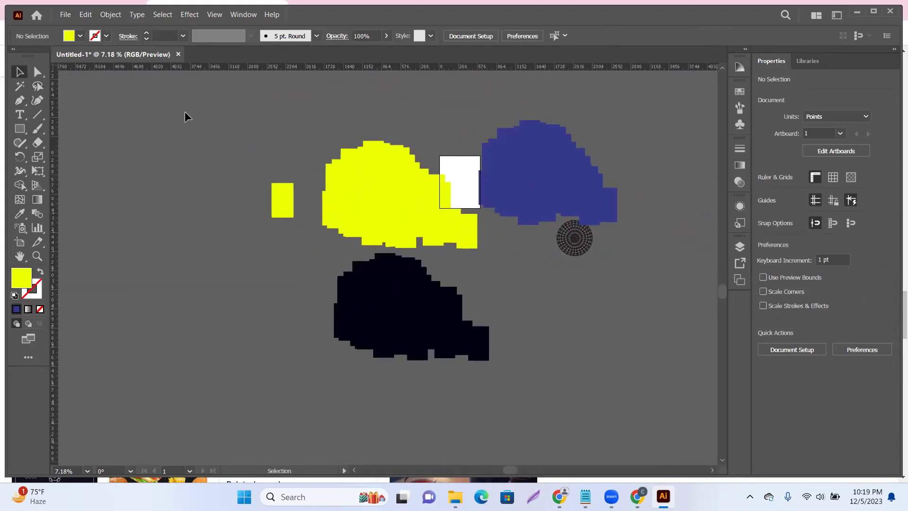
pyautogui.hotkey('ctrl', 'a')
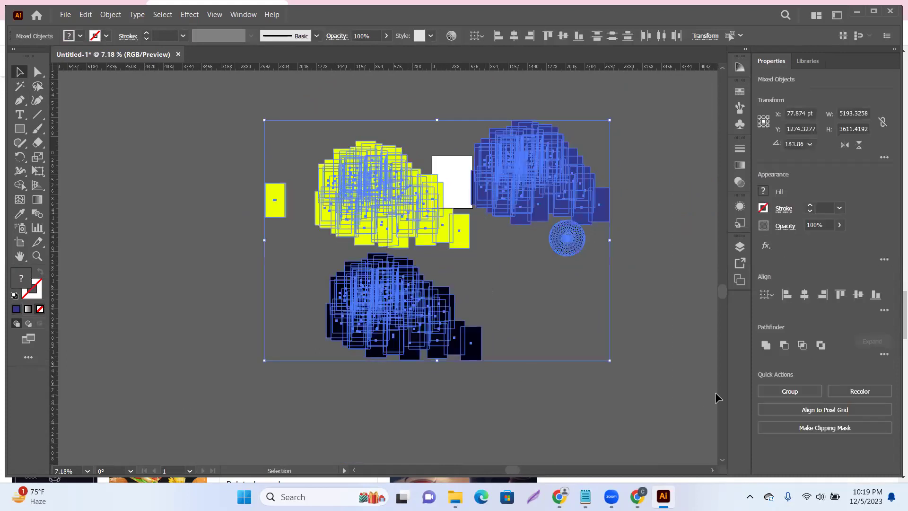
pyautogui.press('Delete')
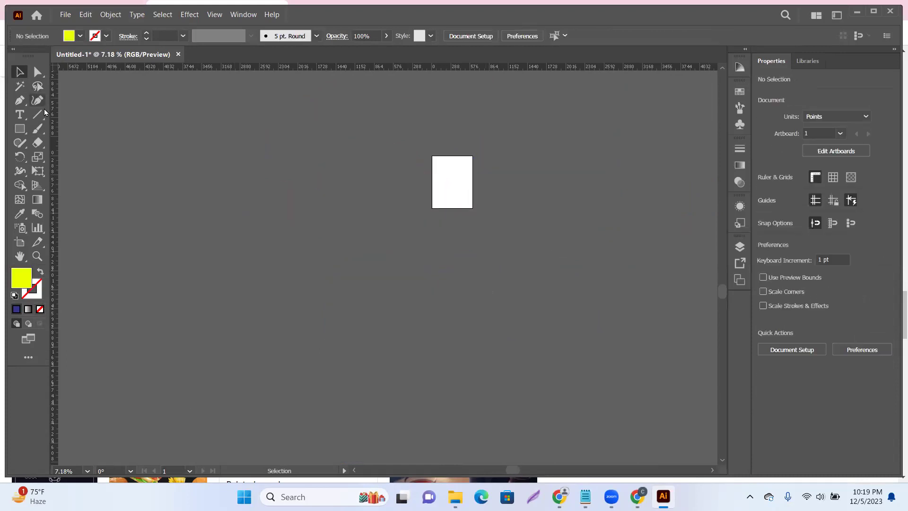
# Pick the Shaper tool and sketch a rough triangle and a rectangle on the artboard
pyautogui.rightClick(39, 117)
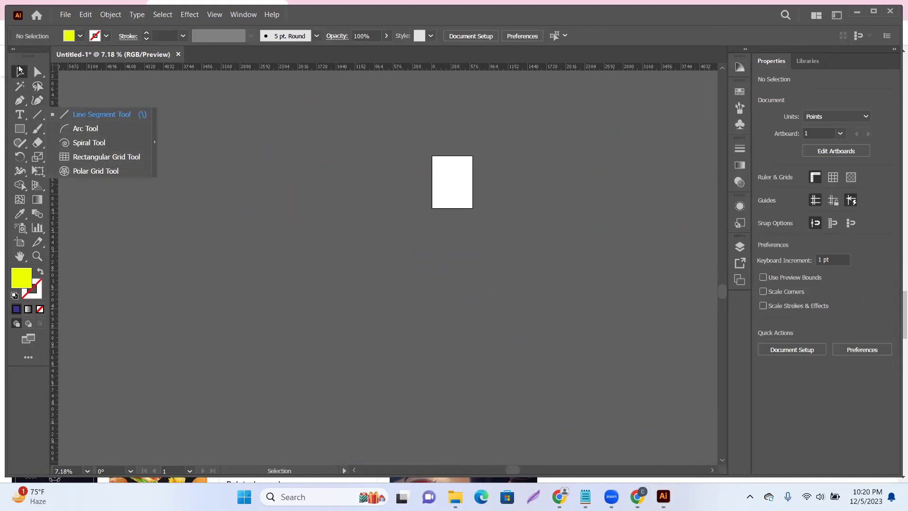
pyautogui.click(19, 143)
pyautogui.click(19, 143)
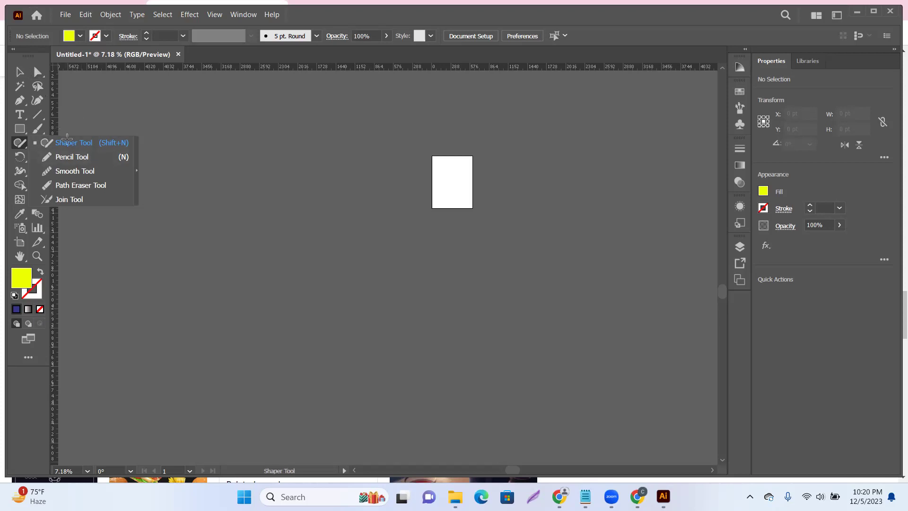
pyautogui.click(67, 141)
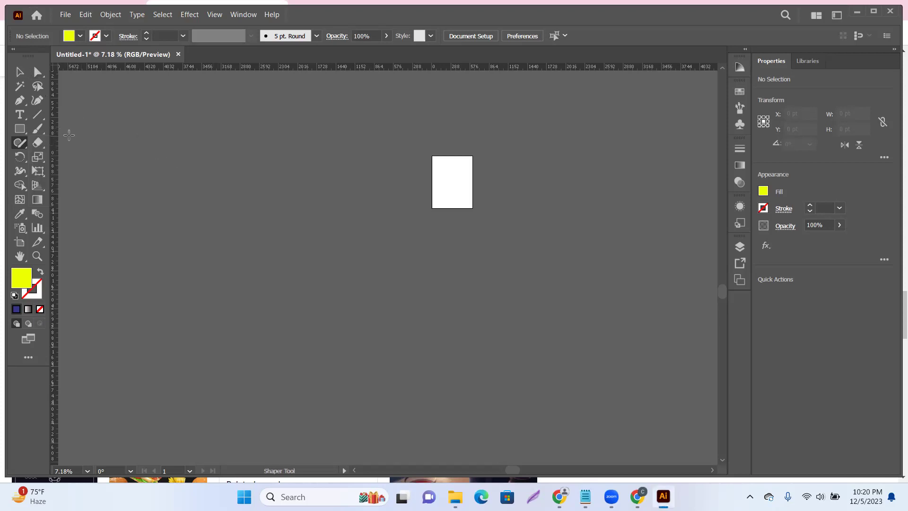
pyautogui.moveTo(238, 139)
pyautogui.mouseDown()
pyautogui.moveTo(182, 203)
pyautogui.moveTo(320, 141)
pyautogui.moveTo(365, 237)
pyautogui.moveTo(285, 141)
pyautogui.mouseUp()
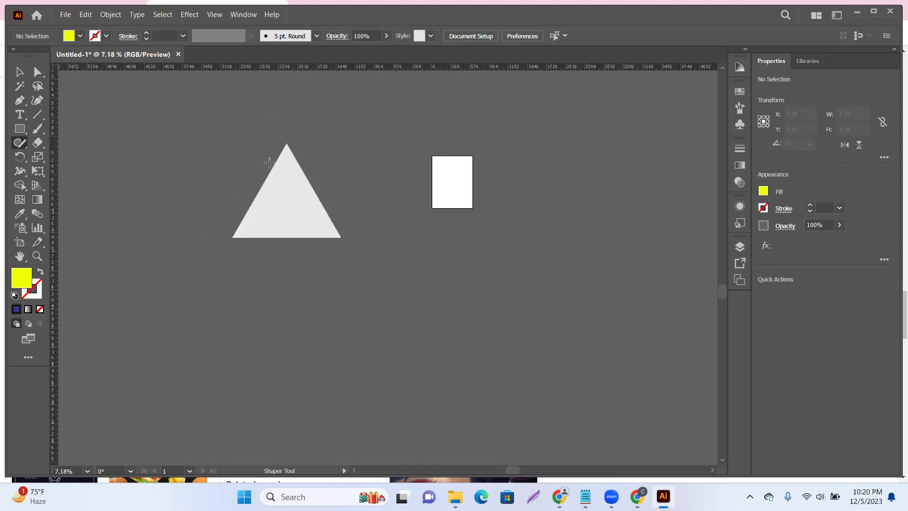
pyautogui.scroll(-3, 255, 194)
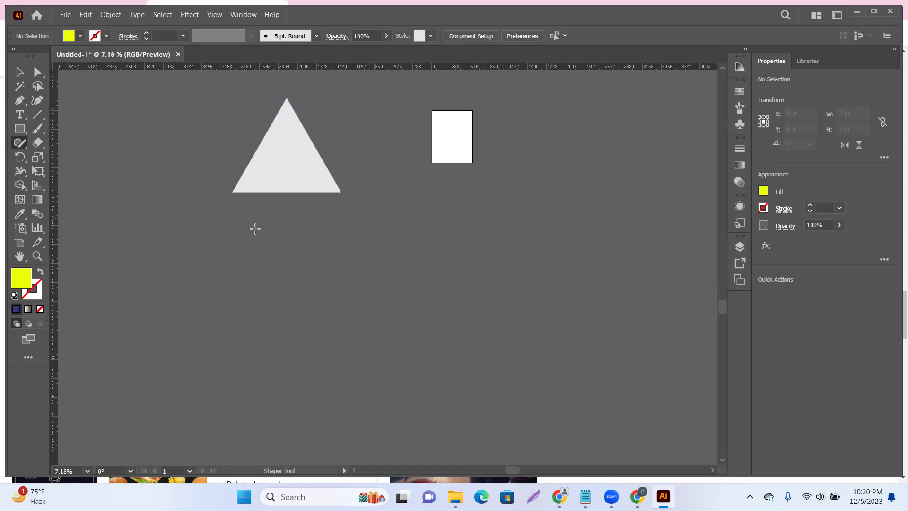
pyautogui.moveTo(264, 296)
pyautogui.mouseDown()
pyautogui.moveTo(453, 323)
pyautogui.moveTo(439, 199)
pyautogui.moveTo(257, 230)
pyautogui.mouseUp()
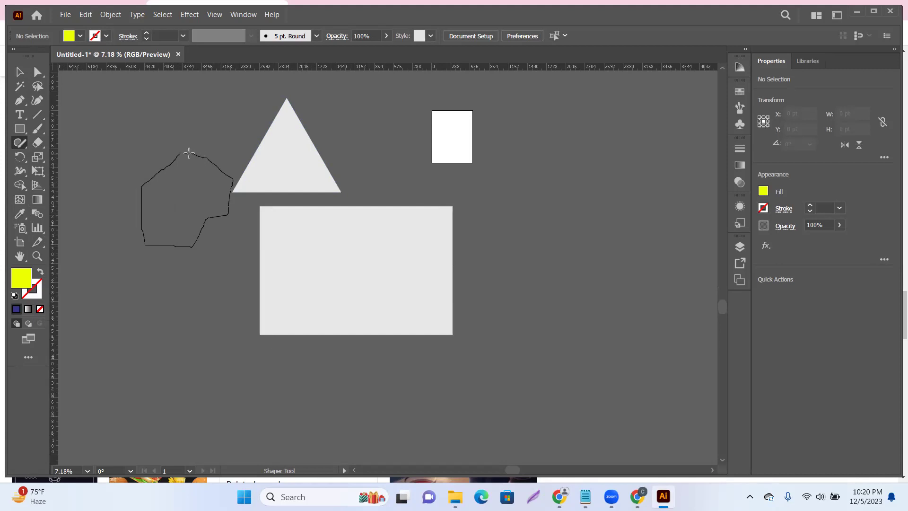
pyautogui.moveTo(189, 153); pyautogui.dragTo(182, 152)
# Sketch a rectangle and triangle beside the hexagon, then scribble every shape away
pyautogui.scroll(-2, 199, 189)
pyautogui.scroll(3, 200, 189)
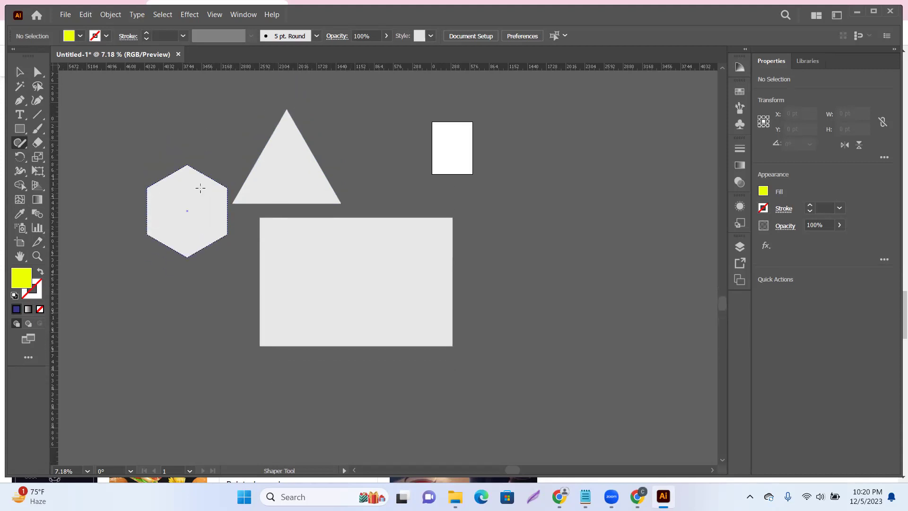
pyautogui.scroll(-2, 200, 188)
pyautogui.hscroll(-4, 200, 188)
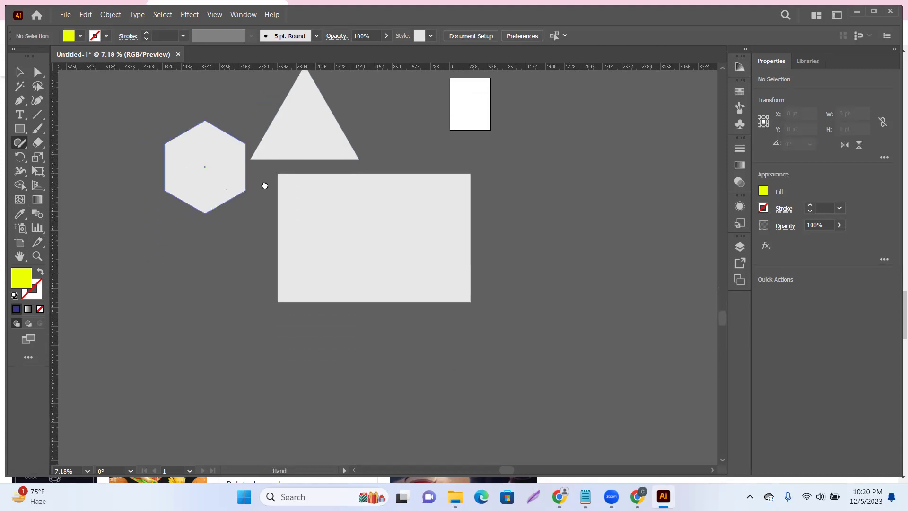
pyautogui.click(17, 132)
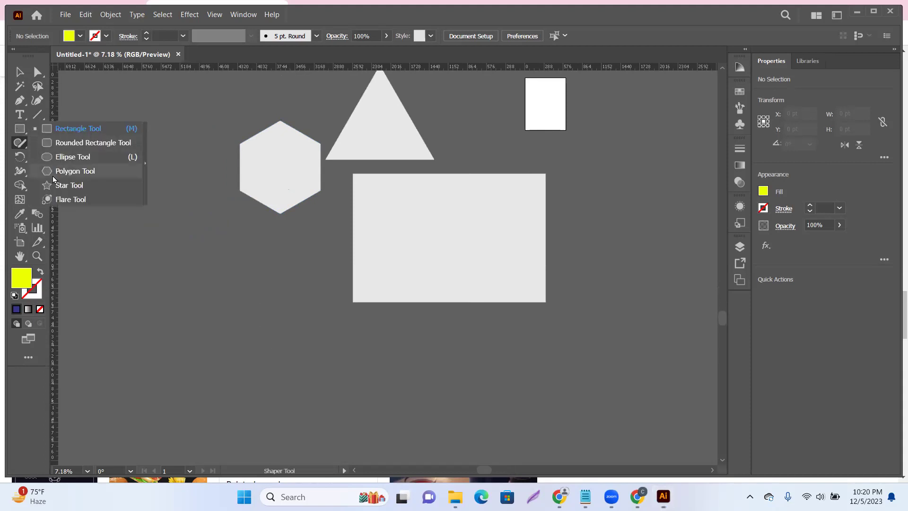
pyautogui.moveTo(19, 142); pyautogui.dragTo(61, 144)
pyautogui.moveTo(196, 174)
pyautogui.mouseDown()
pyautogui.moveTo(156, 251)
pyautogui.moveTo(234, 190)
pyautogui.mouseUp()
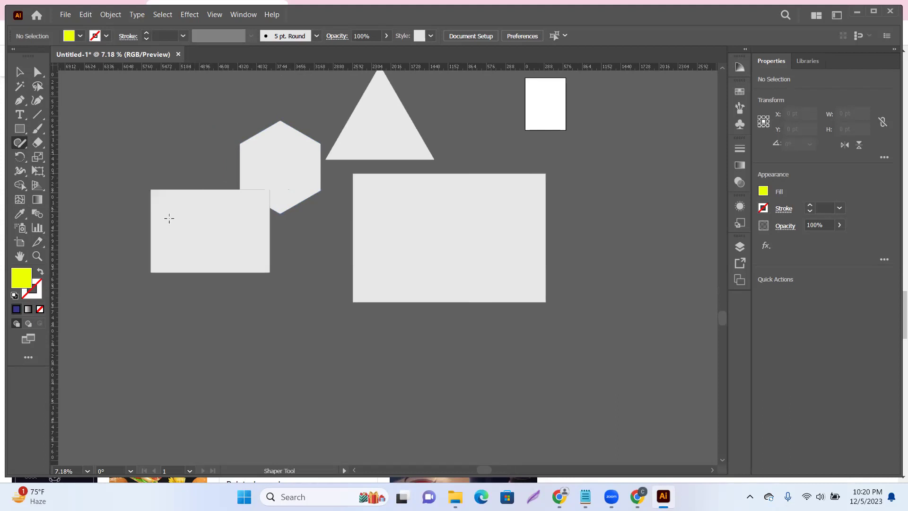
pyautogui.moveTo(201, 370); pyautogui.dragTo(221, 289)
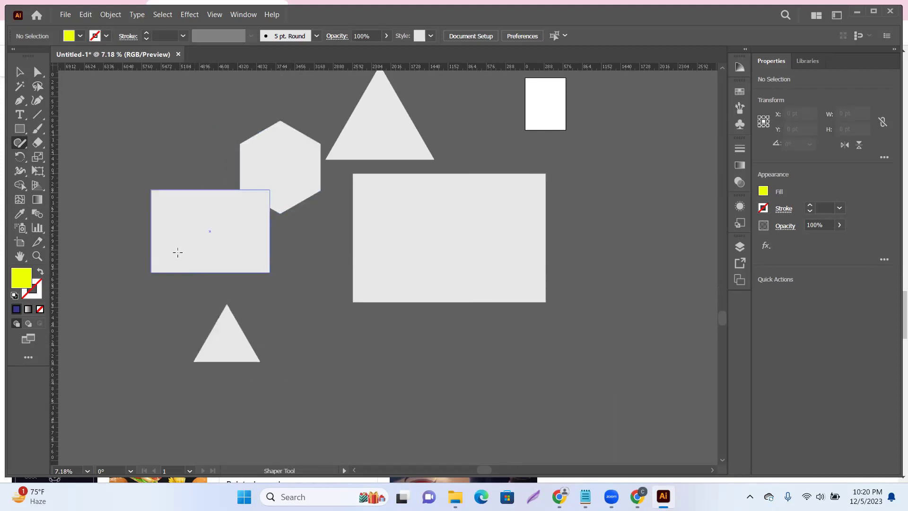
pyautogui.moveTo(341, 276)
pyautogui.mouseDown()
pyautogui.moveTo(380, 354)
pyautogui.moveTo(472, 308)
pyautogui.moveTo(343, 278)
pyautogui.mouseUp()
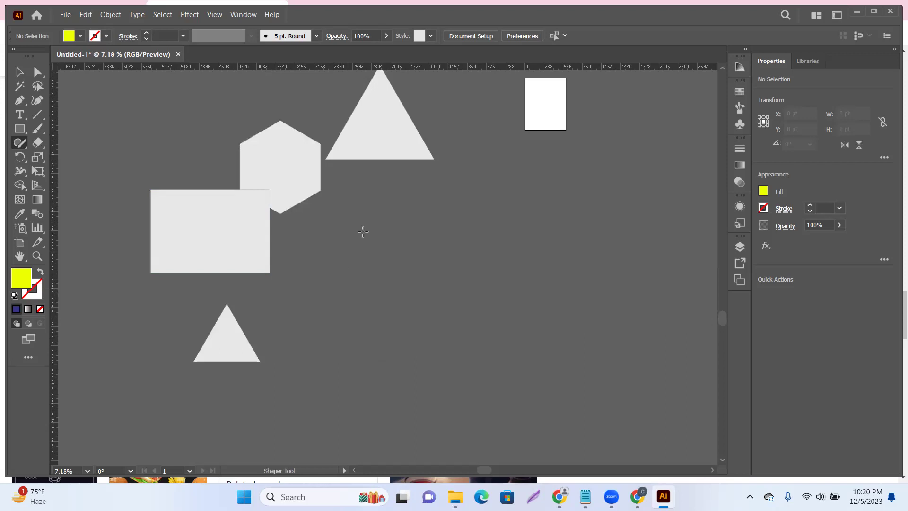
pyautogui.moveTo(353, 206)
pyautogui.mouseDown()
pyautogui.moveTo(250, 206)
pyautogui.moveTo(356, 189)
pyautogui.moveTo(350, 132)
pyautogui.moveTo(250, 365)
pyautogui.moveTo(208, 304)
pyautogui.mouseUp()
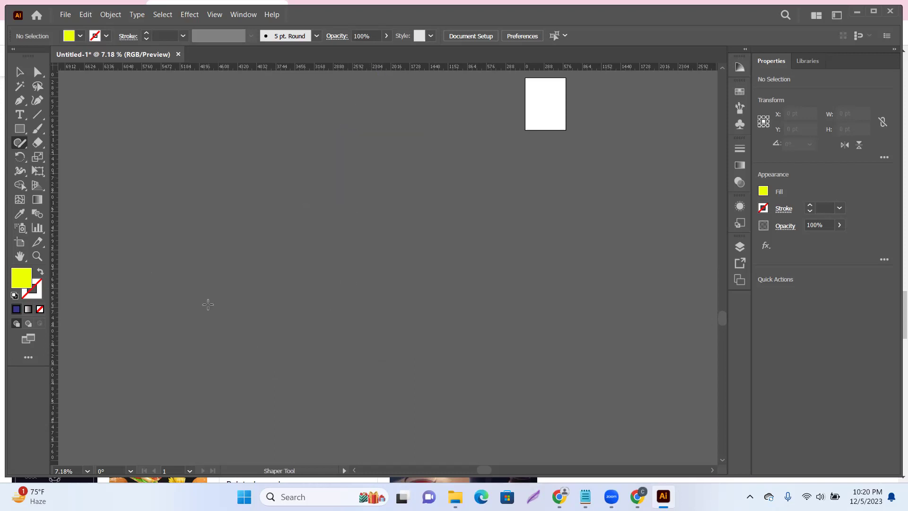
# Switch to the Pencil tool, zoom into the artboard and draw test strokes plus an S-curve
pyautogui.rightClick(19, 143)
pyautogui.click(59, 157)
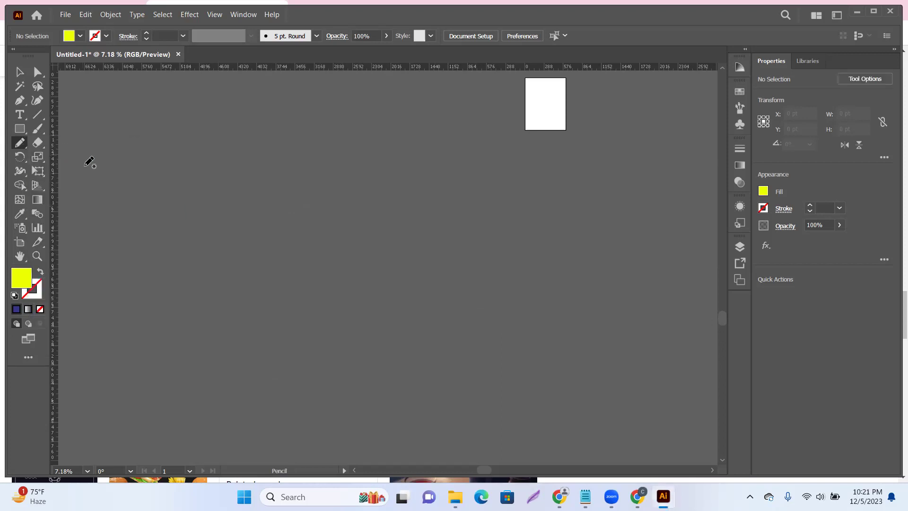
pyautogui.scroll(3, 241, 180)
pyautogui.hscroll(5, 212, 265)
pyautogui.moveTo(331, 212); pyautogui.dragTo(454, 248)
pyautogui.click(354, 233)
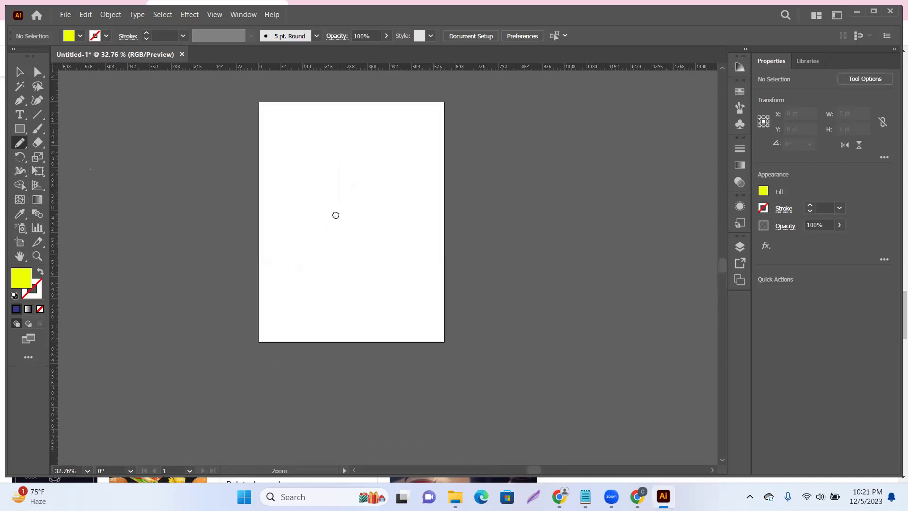
pyautogui.moveTo(340, 214)
pyautogui.mouseDown()
pyautogui.moveTo(359, 234)
pyautogui.moveTo(323, 267)
pyautogui.mouseUp()
pyautogui.moveTo(308, 182)
pyautogui.mouseDown()
pyautogui.moveTo(270, 249)
pyautogui.moveTo(343, 210)
pyautogui.mouseUp()
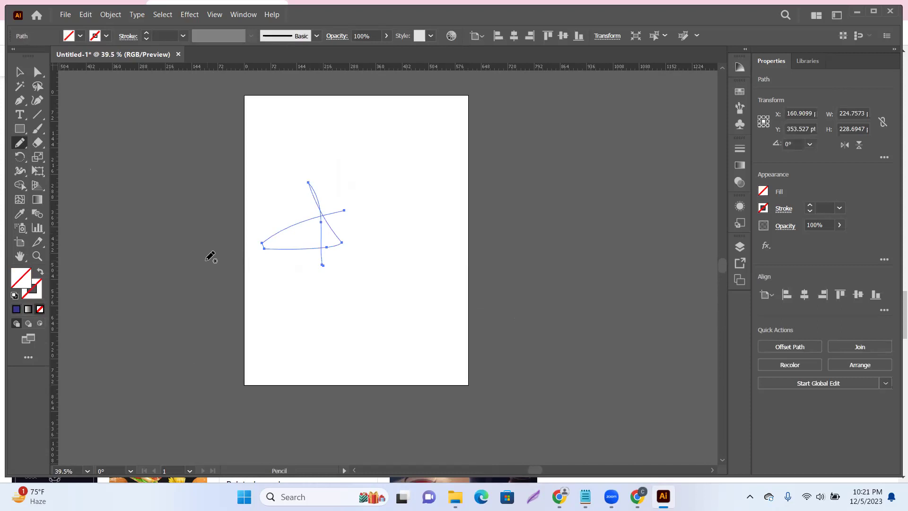
pyautogui.moveTo(178, 204)
pyautogui.mouseDown()
pyautogui.moveTo(188, 328)
pyautogui.moveTo(158, 333)
pyautogui.mouseUp()
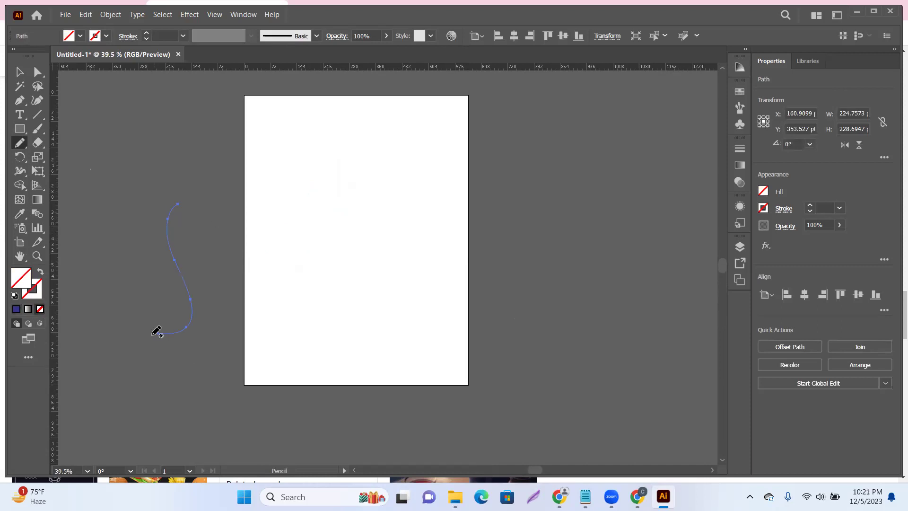
# Set the stroke colour to blue and draw two blue pencil paths
pyautogui.click(36, 296)
pyautogui.click(16, 309)
pyautogui.moveTo(249, 223)
pyautogui.mouseDown()
pyautogui.moveTo(239, 248)
pyautogui.moveTo(244, 314)
pyautogui.mouseUp()
pyautogui.moveTo(359, 225)
pyautogui.mouseDown()
pyautogui.moveTo(305, 305)
pyautogui.moveTo(406, 228)
pyautogui.mouseUp()
# Undo the strokes, move the Color panel aside, test undo/redo, and delete the pencil paths
pyautogui.hotkey('ctrl', 'z')
pyautogui.hotkey('ctrl', 'z')
pyautogui.hotkey('ctrl', 'z')
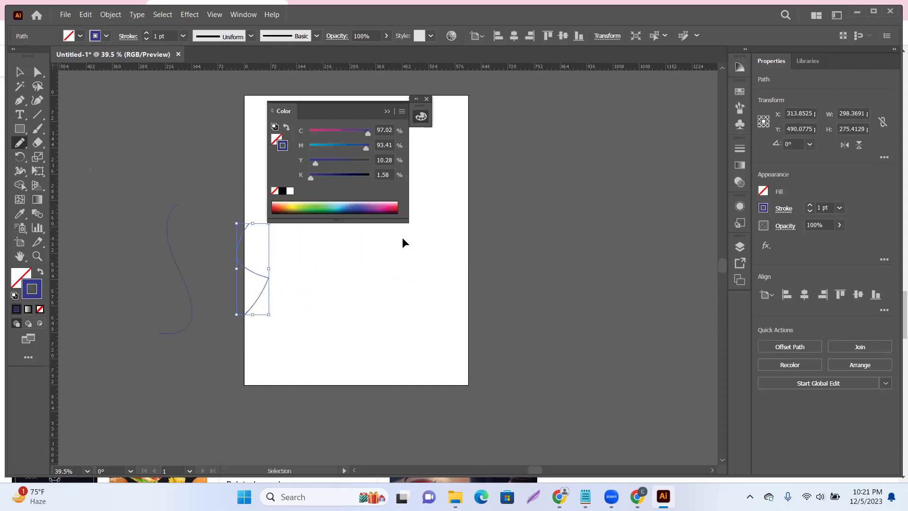
pyautogui.moveTo(353, 109); pyautogui.dragTo(565, 131)
pyautogui.moveTo(304, 301)
pyautogui.mouseDown()
pyautogui.moveTo(296, 265)
pyautogui.moveTo(306, 273)
pyautogui.moveTo(280, 269)
pyautogui.moveTo(467, 242)
pyautogui.mouseUp()
pyautogui.hotkey('ctrl', 'z')
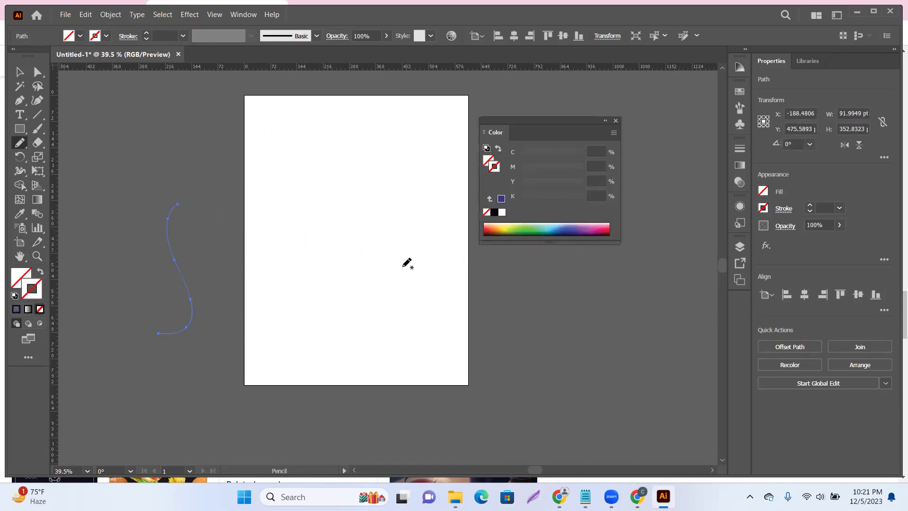
pyautogui.moveTo(344, 211)
pyautogui.mouseDown()
pyautogui.moveTo(324, 239)
pyautogui.moveTo(319, 271)
pyautogui.mouseUp()
pyautogui.hotkey('ctrl', 'z')
pyautogui.hotkey('ctrl', 'shift', 'z')
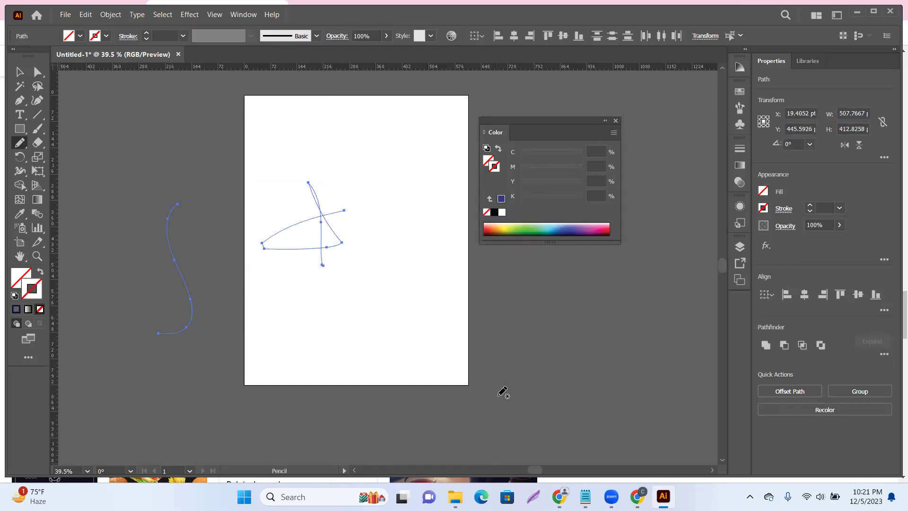
pyautogui.press('Delete')
# Draw an A-shaped pencil path with a long tail and give it a blue 11 pt stroke
pyautogui.moveTo(286, 150); pyautogui.dragTo(478, 151)
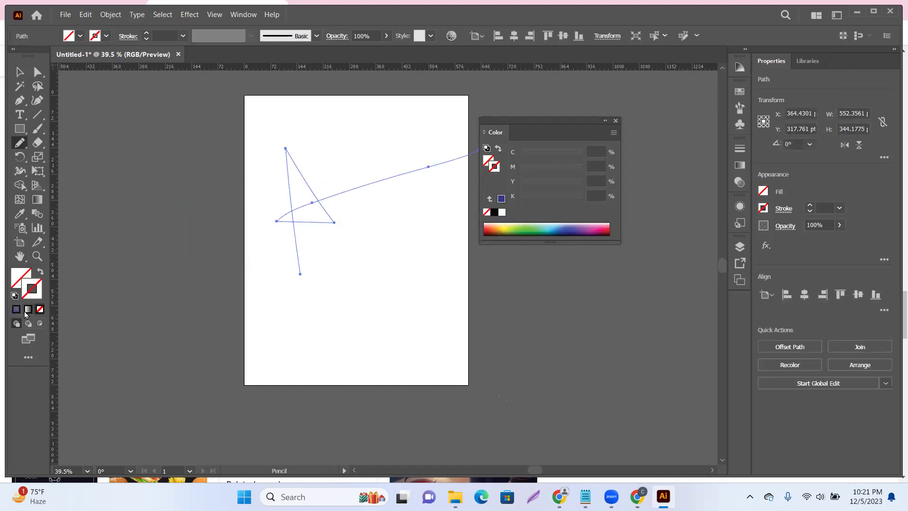
pyautogui.click(16, 310)
pyautogui.doubleClick(165, 36)
pyautogui.write('11')
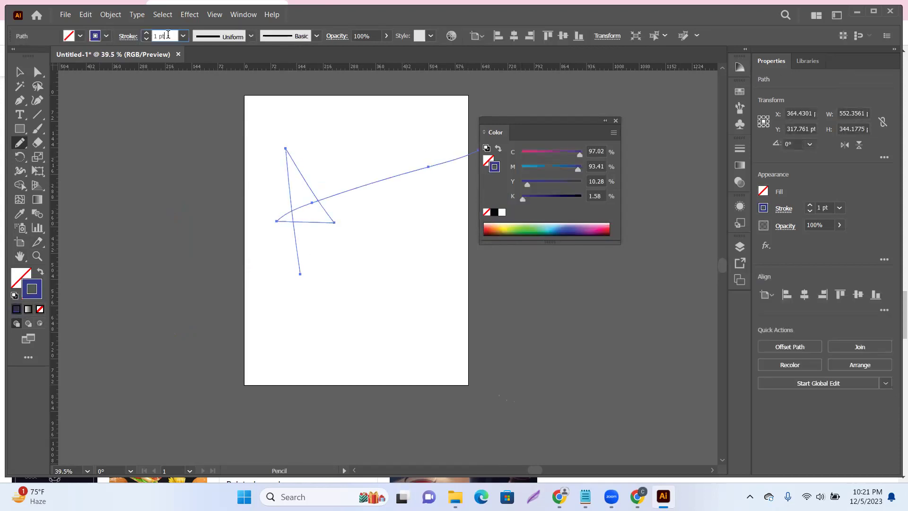
pyautogui.press('Return')
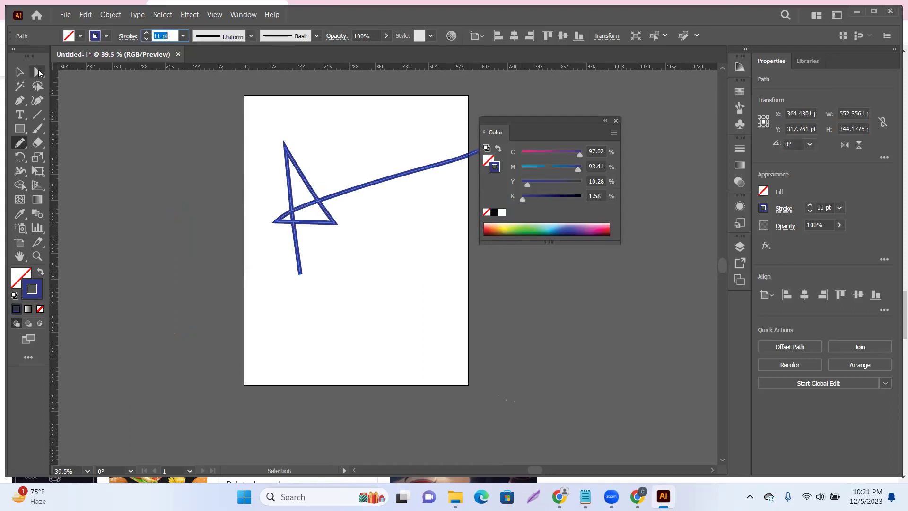
# With Direct Selection, marquee-select the anchors at the tail's right end
pyautogui.click(19, 72)
pyautogui.hscroll(1, 338, 169)
pyautogui.scroll(2, 337, 169)
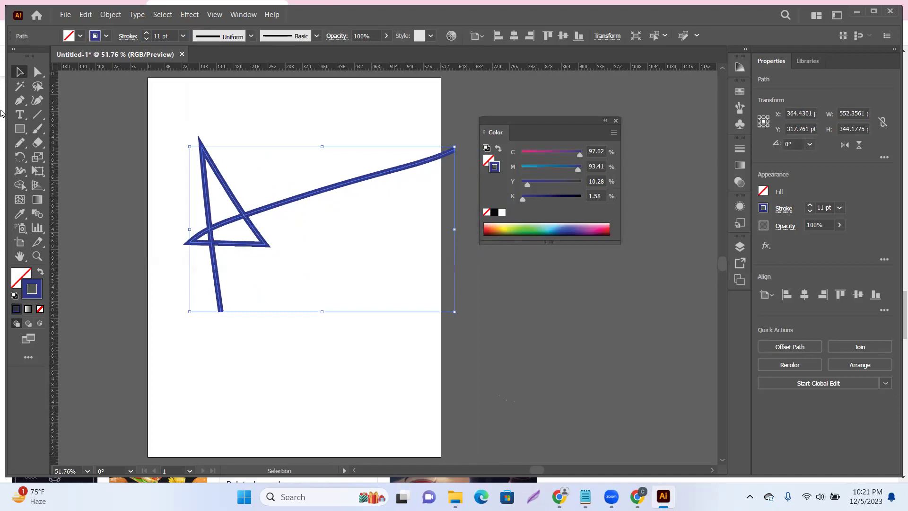
pyautogui.click(37, 72)
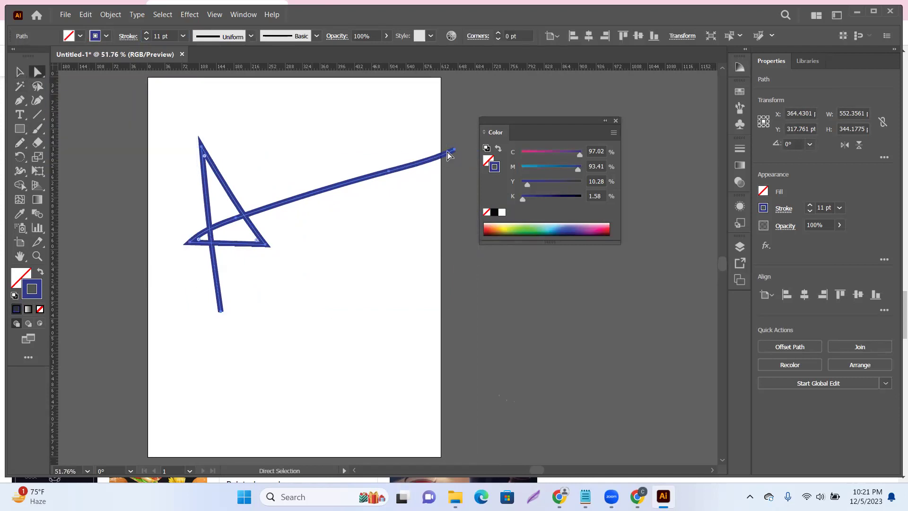
pyautogui.moveTo(466, 116); pyautogui.dragTo(440, 194)
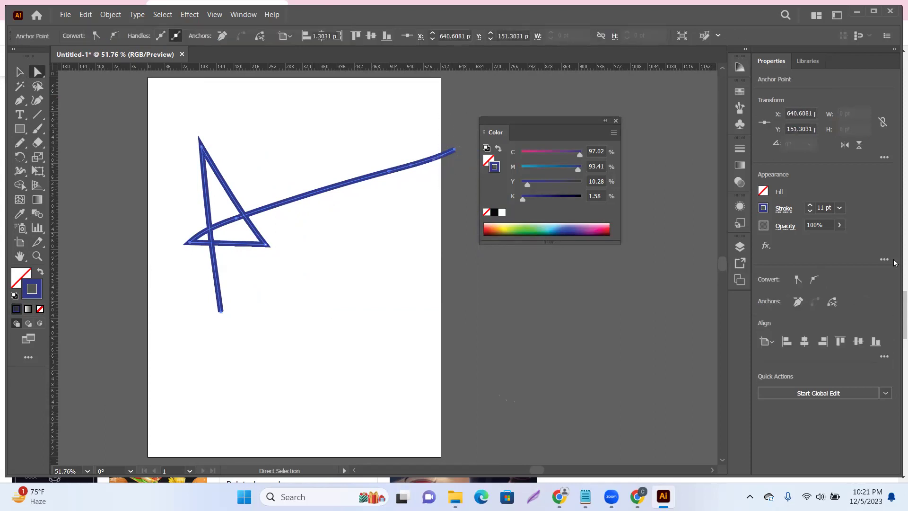
# Delete the tail's end and reshape the remaining tail curve by dragging its anchors
pyautogui.press('Delete')
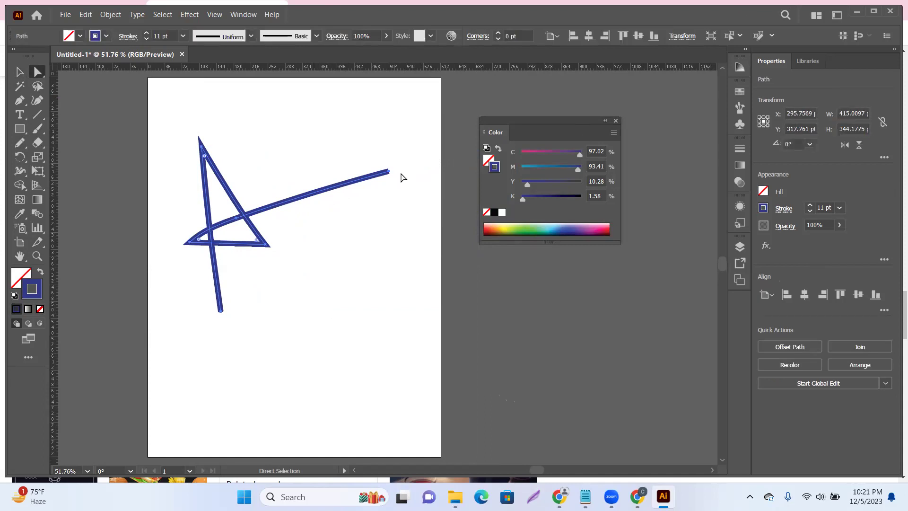
pyautogui.moveTo(390, 173); pyautogui.dragTo(311, 193)
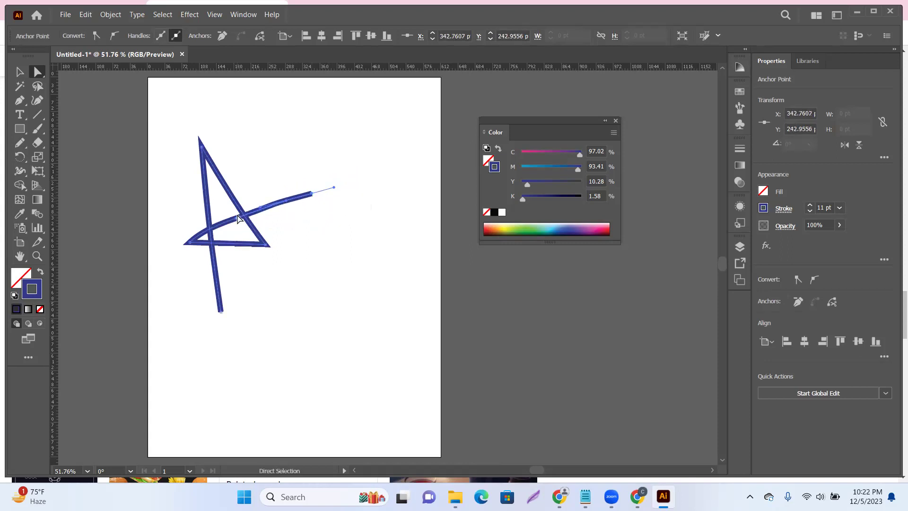
pyautogui.moveTo(239, 220); pyautogui.dragTo(241, 218)
pyautogui.moveTo(312, 194); pyautogui.dragTo(294, 202)
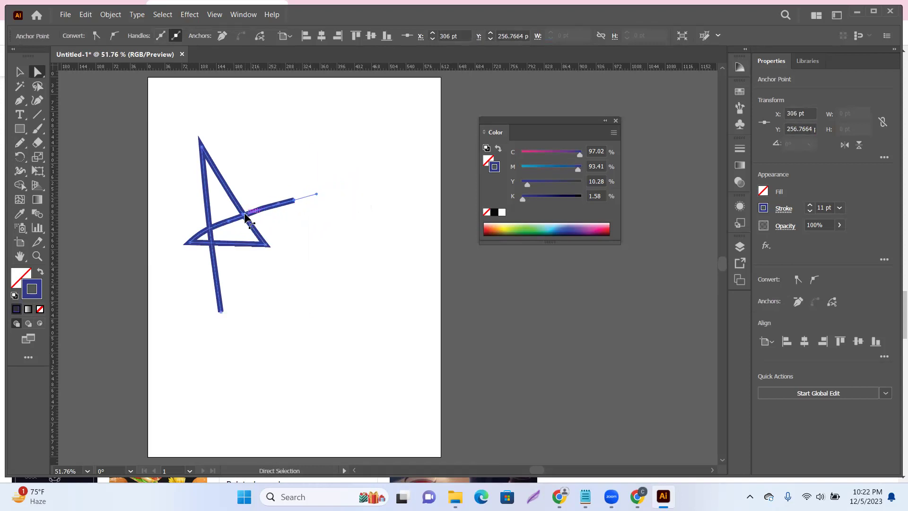
pyautogui.scroll(4, 242, 217)
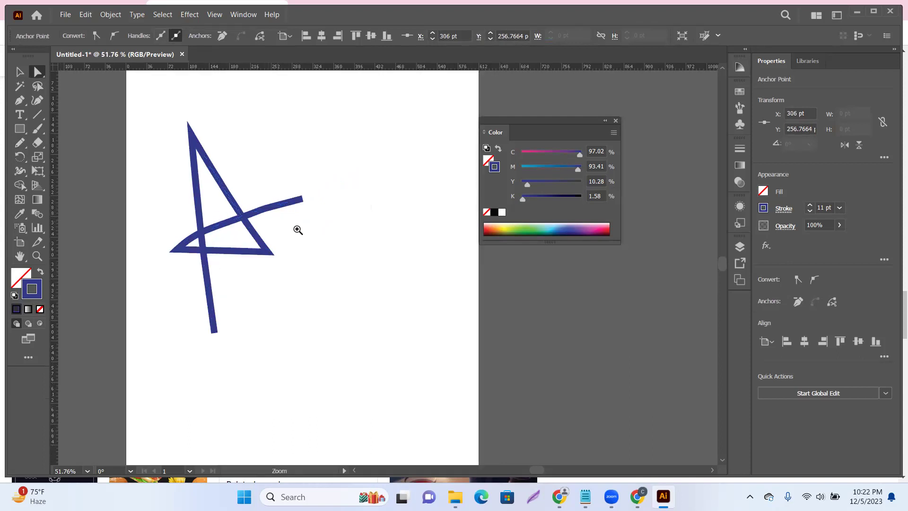
pyautogui.moveTo(239, 223); pyautogui.dragTo(267, 208)
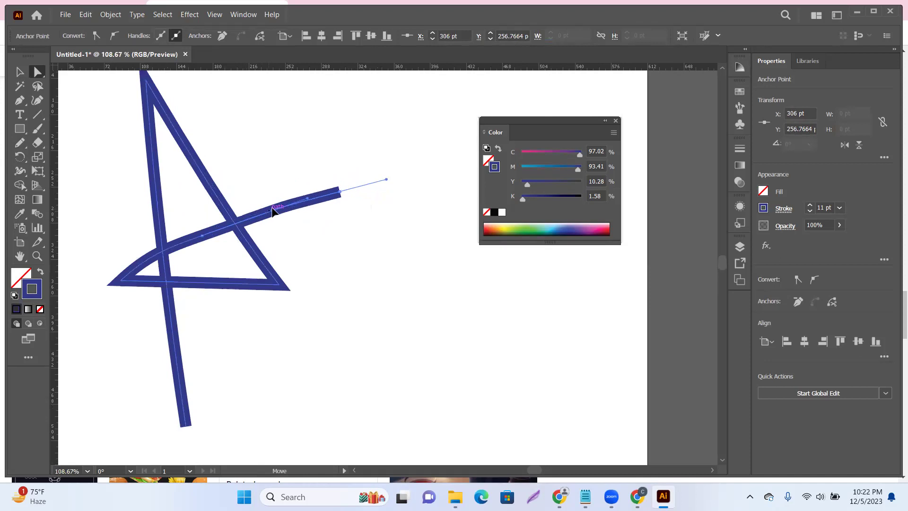
pyautogui.moveTo(330, 197)
pyautogui.mouseDown()
pyautogui.moveTo(391, 186)
pyautogui.moveTo(385, 178)
pyautogui.moveTo(316, 199)
pyautogui.mouseUp()
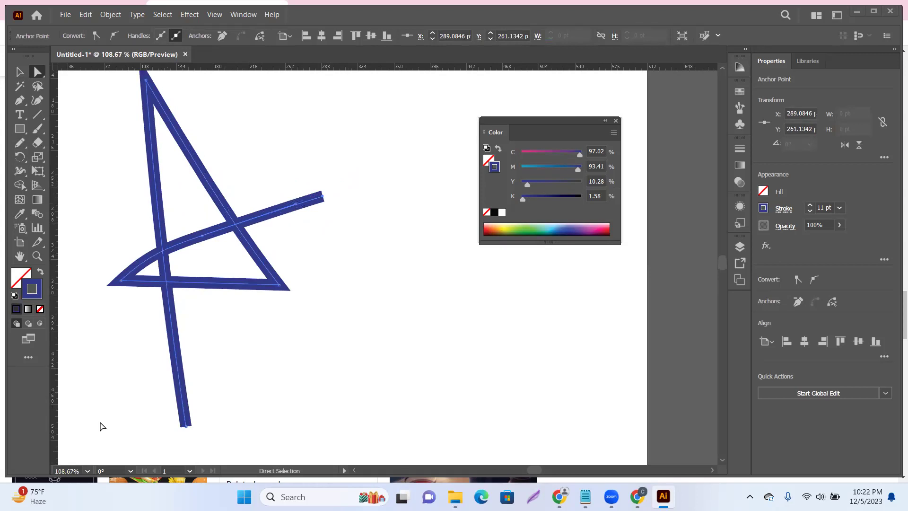
pyautogui.scroll(3, 310, 276)
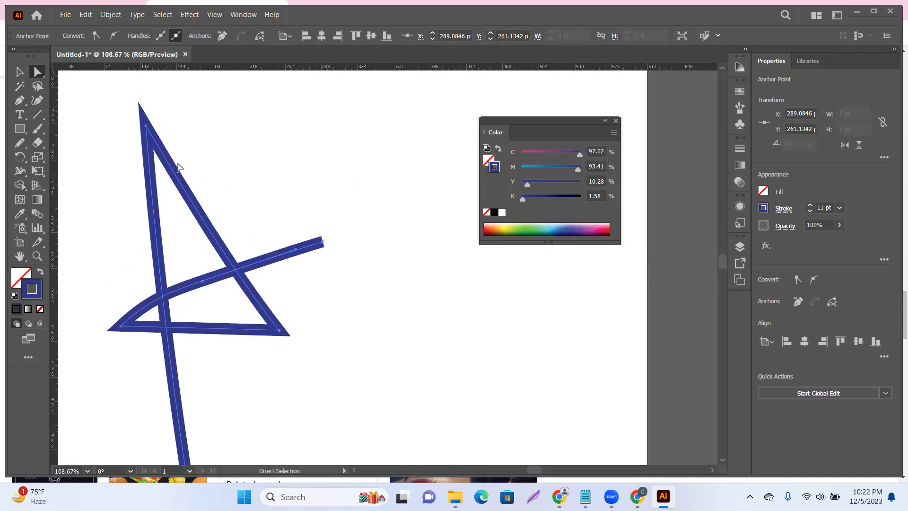
# Extend the path's right end with the Pencil into an upward curved hook
pyautogui.click(24, 142)
pyautogui.moveTo(293, 89)
pyautogui.mouseDown()
pyautogui.moveTo(263, 191)
pyautogui.moveTo(264, 295)
pyautogui.moveTo(286, 328)
pyautogui.mouseUp()
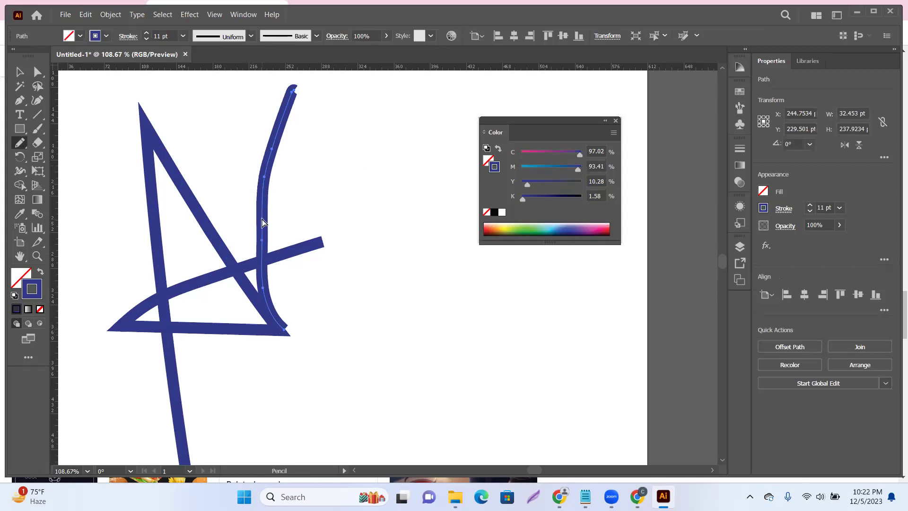
pyautogui.hotkey('ctrl', 'z')
pyautogui.moveTo(325, 240)
pyautogui.mouseDown()
pyautogui.moveTo(306, 209)
pyautogui.moveTo(373, 146)
pyautogui.mouseUp()
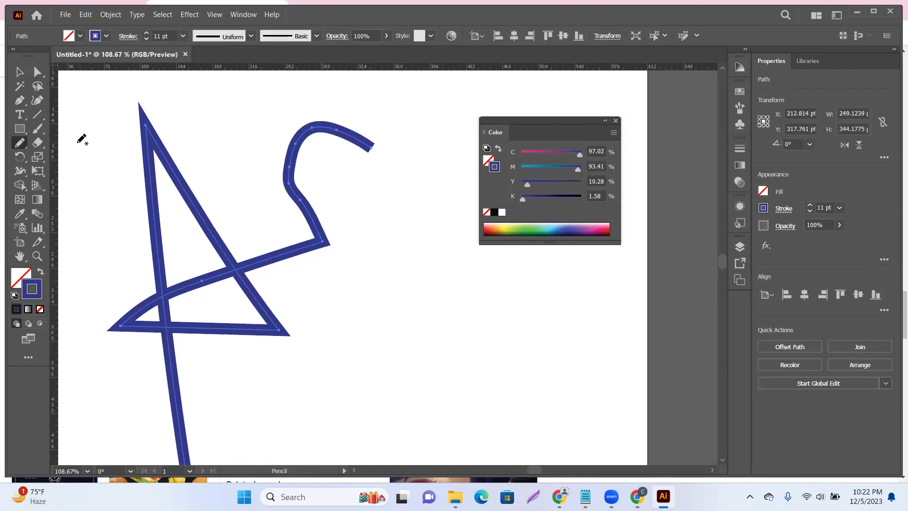
pyautogui.doubleClick(21, 143)
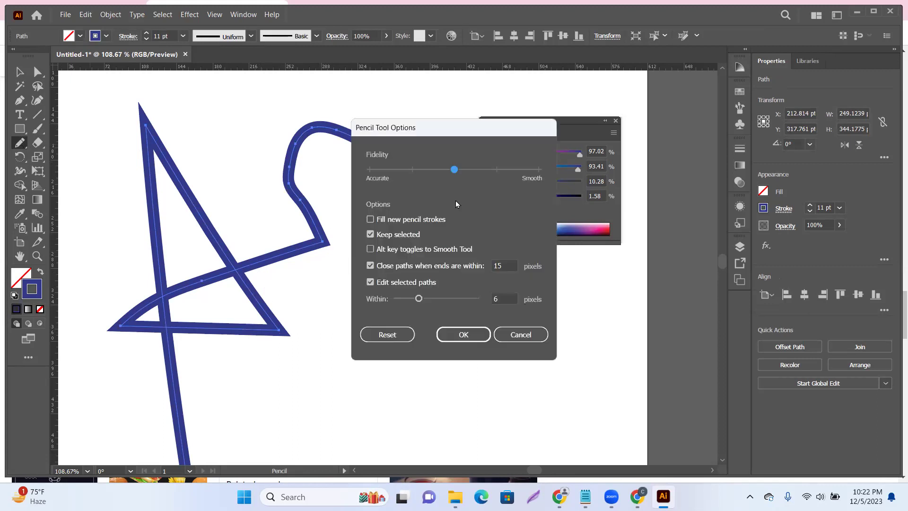
pyautogui.moveTo(436, 132); pyautogui.dragTo(467, 114)
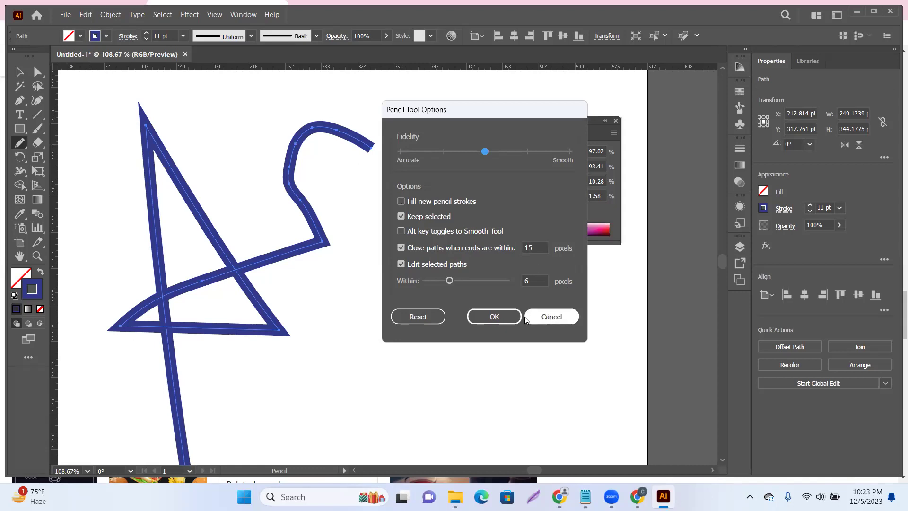
pyautogui.click(570, 321)
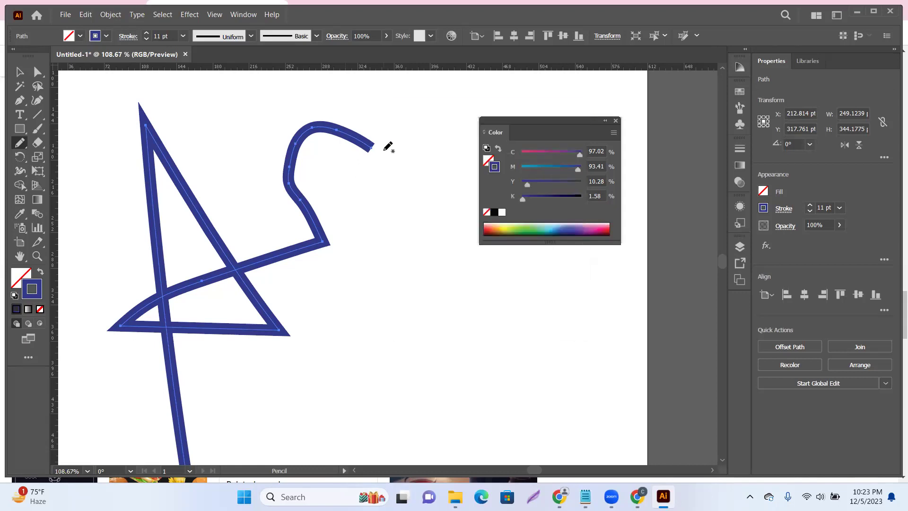
# Extend the curved path down into a hook and move the drawing up and left
pyautogui.moveTo(373, 143)
pyautogui.mouseDown()
pyautogui.moveTo(409, 164)
pyautogui.moveTo(432, 303)
pyautogui.moveTo(420, 325)
pyautogui.mouseUp()
pyautogui.click(21, 74)
pyautogui.click(280, 160)
pyautogui.moveTo(292, 191); pyautogui.dragTo(268, 139)
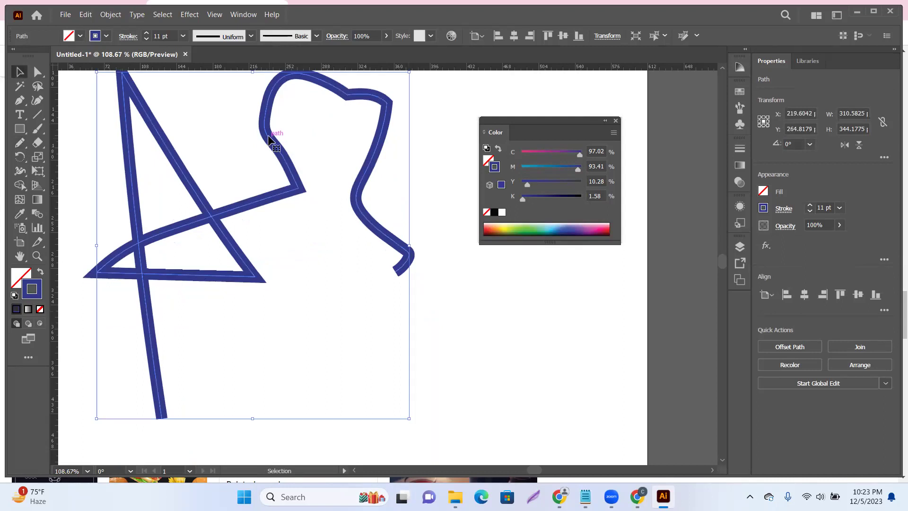
pyautogui.scroll(-3, 357, 191)
pyautogui.moveTo(358, 191); pyautogui.dragTo(310, 170)
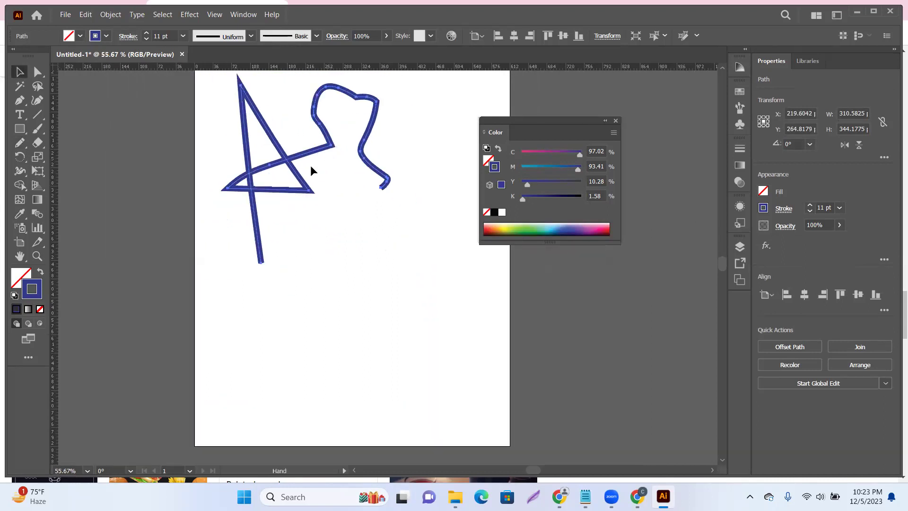
pyautogui.hotkey('ctrl', 'z')
# Draw a horizontal line and two diagonals forming a V below the drawing
pyautogui.click(38, 114)
pyautogui.moveTo(208, 269); pyautogui.dragTo(377, 284)
pyautogui.moveTo(302, 405); pyautogui.dragTo(400, 287)
pyautogui.moveTo(208, 288)
pyautogui.mouseDown()
pyautogui.moveTo(265, 352)
pyautogui.moveTo(256, 367)
pyautogui.moveTo(290, 369)
pyautogui.mouseUp()
pyautogui.click(38, 75)
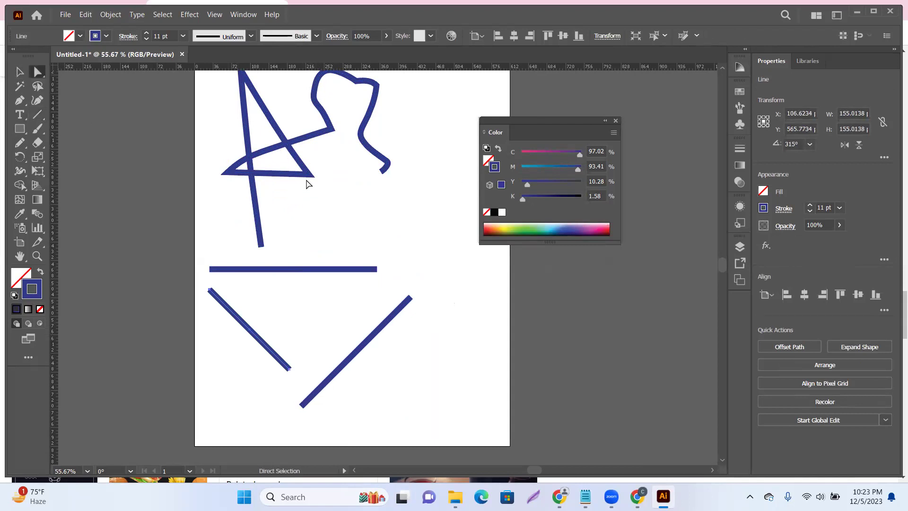
pyautogui.click(306, 181)
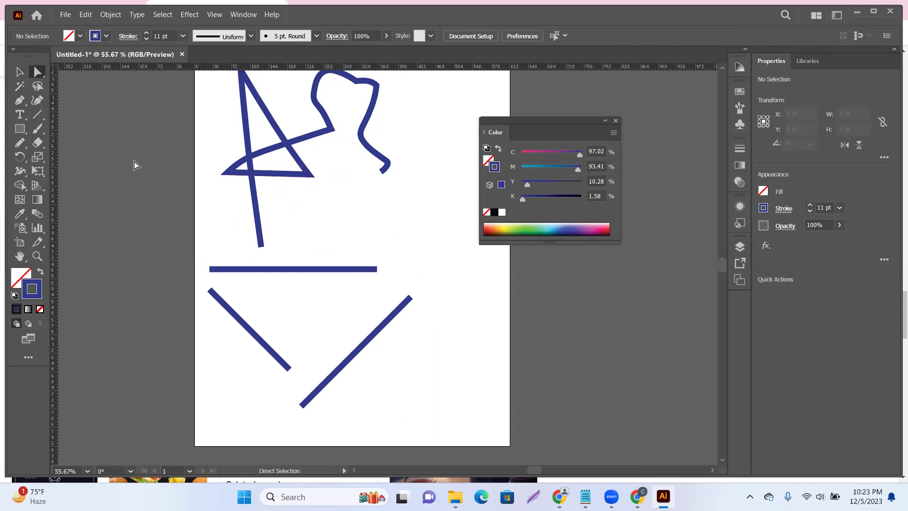
# With the Join tool, connect the three lines' ends into a closed inverted triangle
pyautogui.rightClick(20, 143)
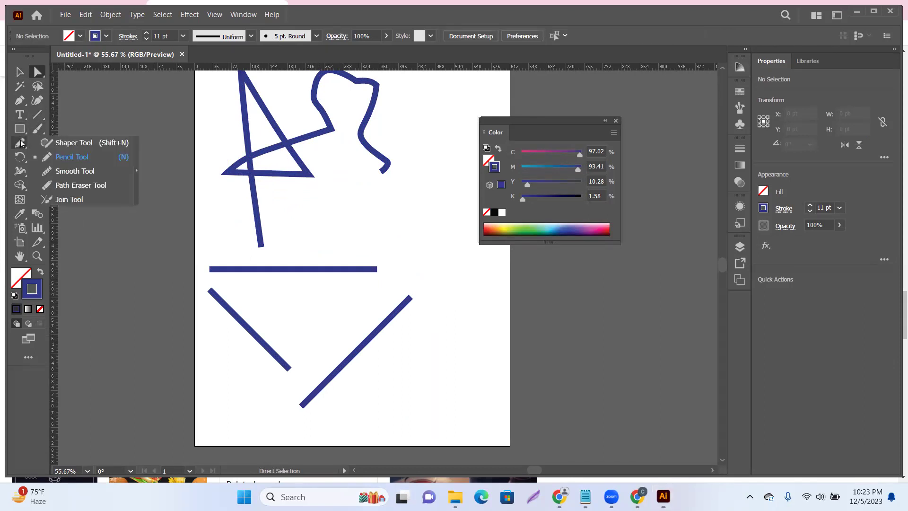
pyautogui.click(59, 201)
pyautogui.moveTo(377, 267)
pyautogui.mouseDown()
pyautogui.moveTo(410, 291)
pyautogui.moveTo(403, 308)
pyautogui.mouseUp()
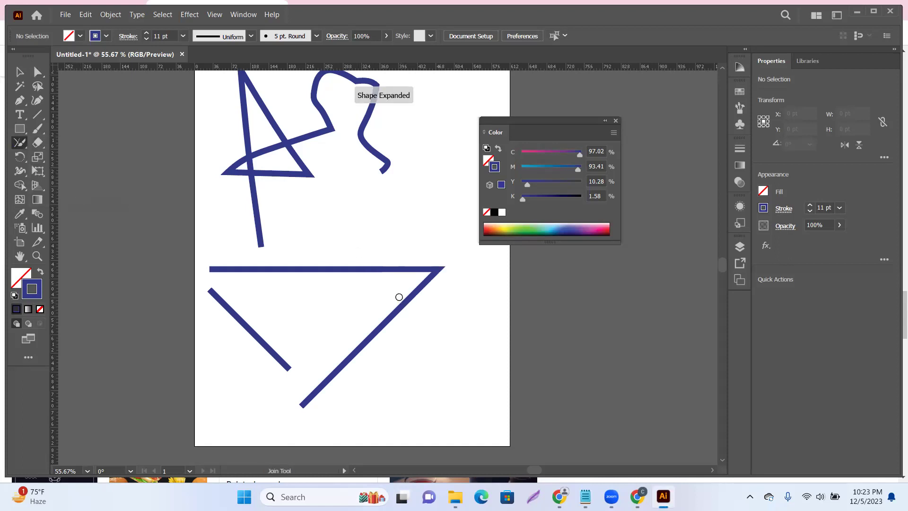
pyautogui.scroll(-1, 370, 236)
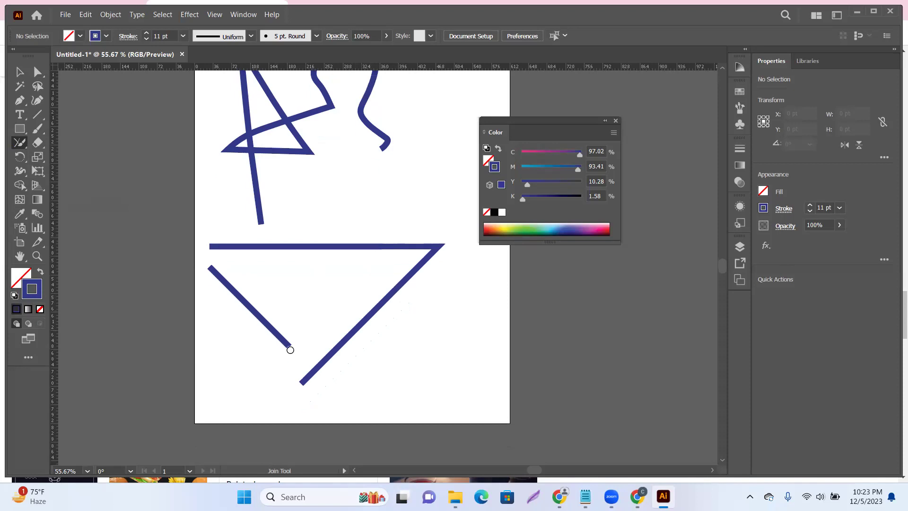
pyautogui.moveTo(292, 357)
pyautogui.mouseDown()
pyautogui.moveTo(301, 385)
pyautogui.moveTo(296, 372)
pyautogui.mouseUp()
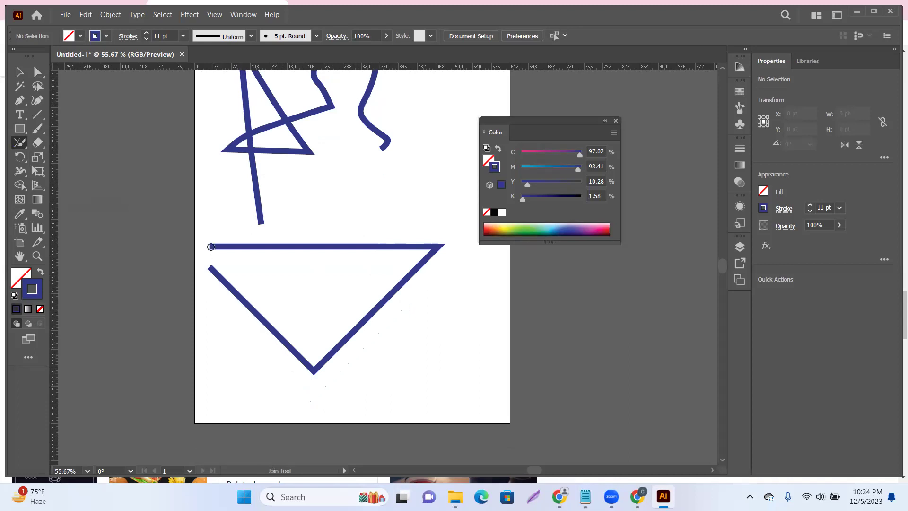
pyautogui.moveTo(211, 246); pyautogui.dragTo(208, 273)
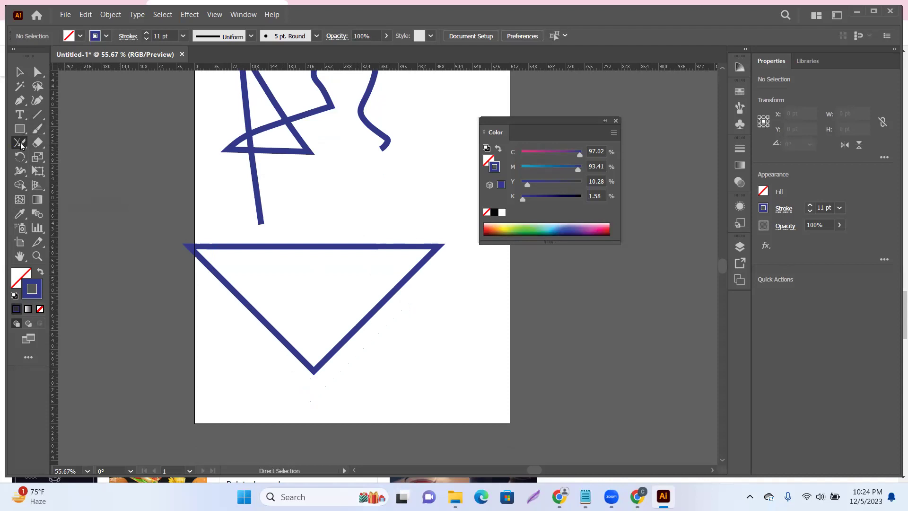
pyautogui.click(38, 114)
pyautogui.scroll(-3, 338, 222)
pyautogui.scroll(5, 339, 203)
# Draw a vertical line and a horizontal line beneath it, right of the drawing
pyautogui.hscroll(3, 331, 223)
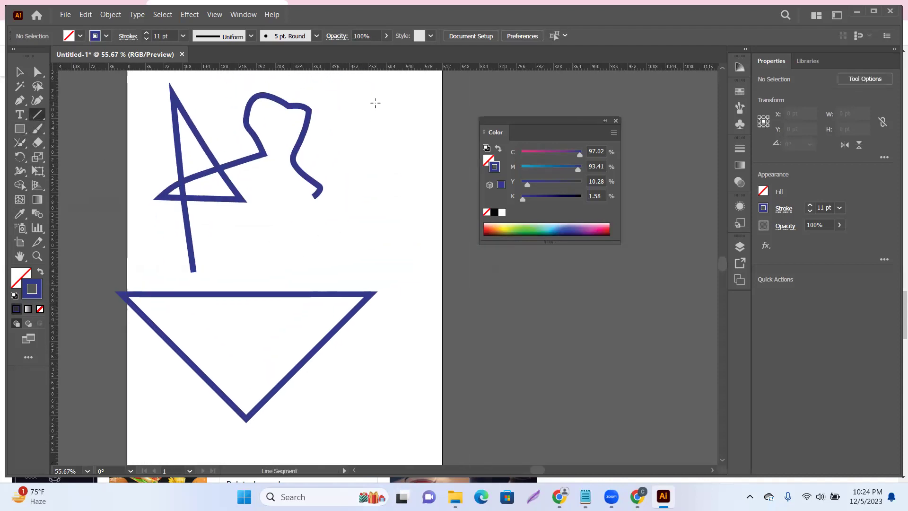
pyautogui.moveTo(376, 103); pyautogui.dragTo(376, 227)
pyautogui.moveTo(222, 248)
pyautogui.mouseDown()
pyautogui.moveTo(412, 250)
pyautogui.moveTo(381, 249)
pyautogui.mouseUp()
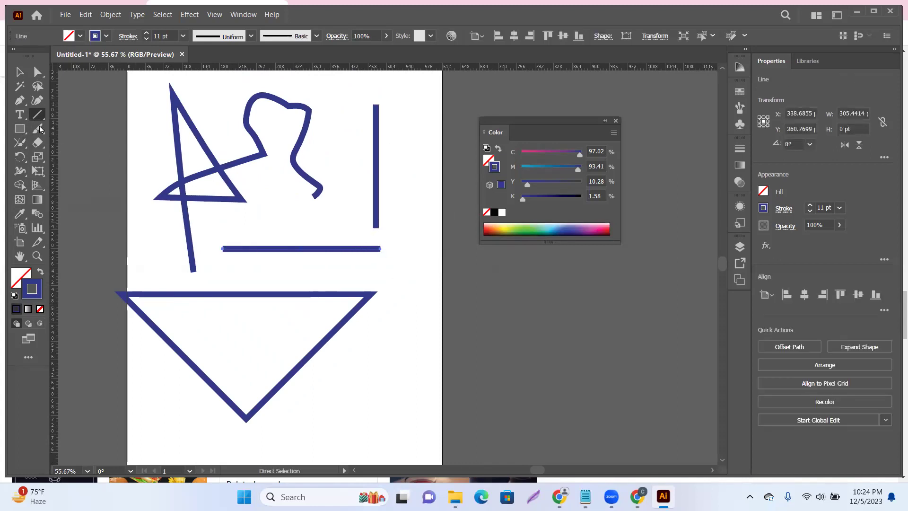
# Join the vertical and horizontal lines into an L corner, undoing an extra connection
pyautogui.click(23, 142)
pyautogui.moveTo(376, 226); pyautogui.dragTo(381, 251)
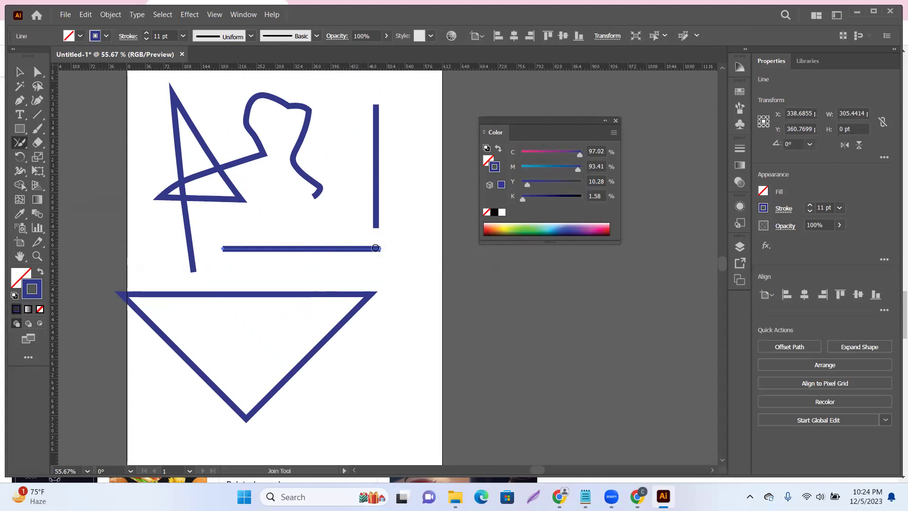
pyautogui.click(365, 227)
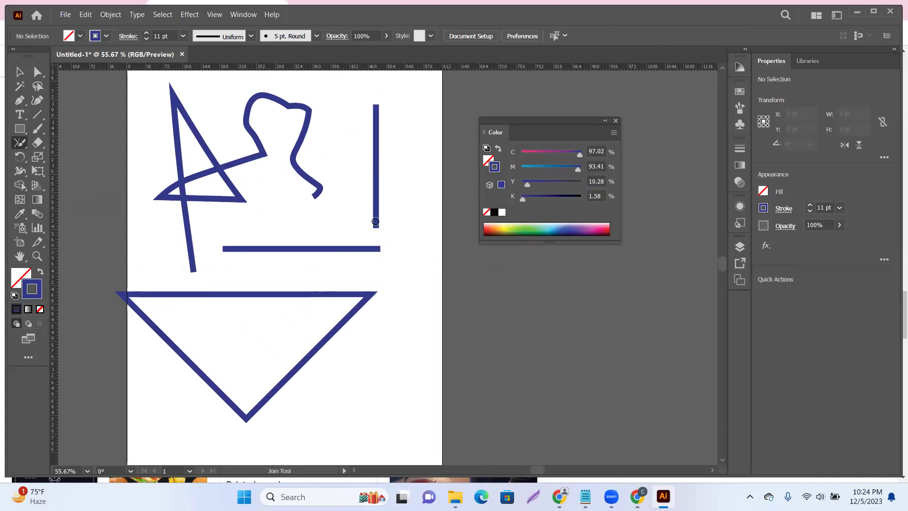
pyautogui.moveTo(375, 229); pyautogui.dragTo(381, 251)
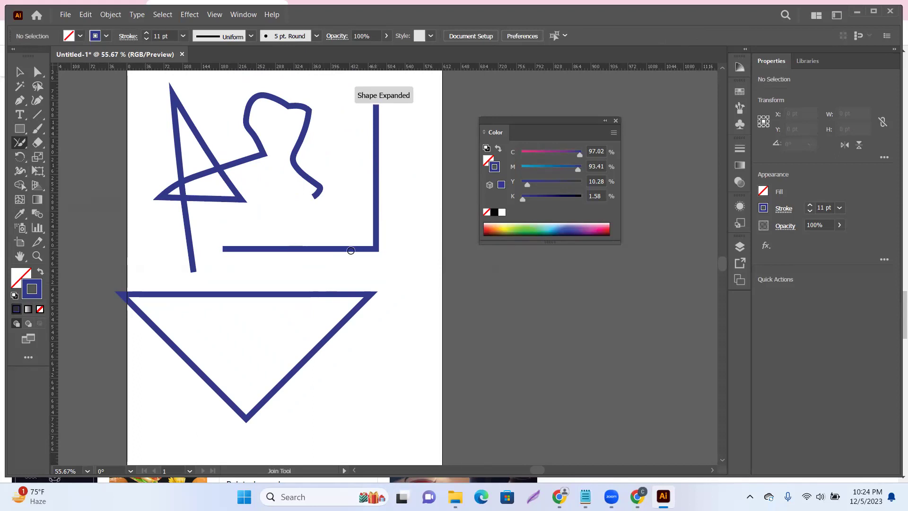
pyautogui.moveTo(227, 247)
pyautogui.mouseDown()
pyautogui.moveTo(293, 150)
pyautogui.moveTo(377, 105)
pyautogui.mouseUp()
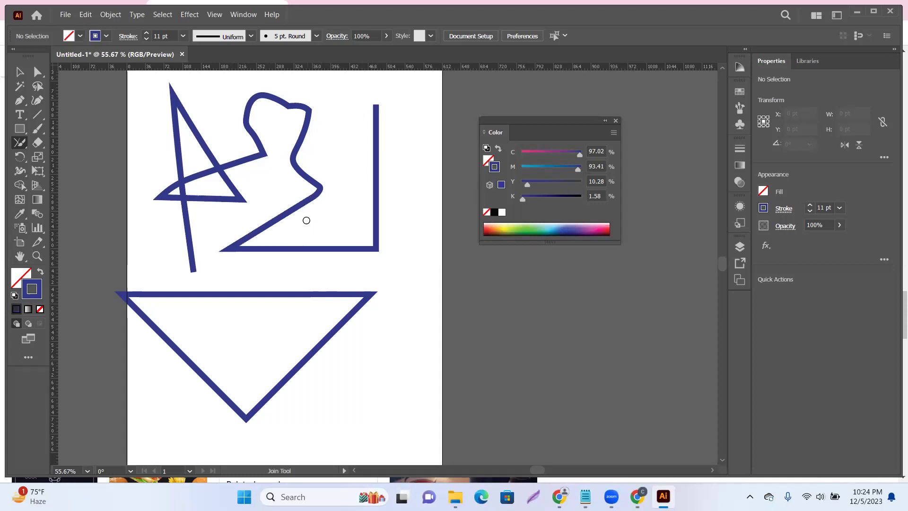
pyautogui.hotkey('ctrl', 'z')
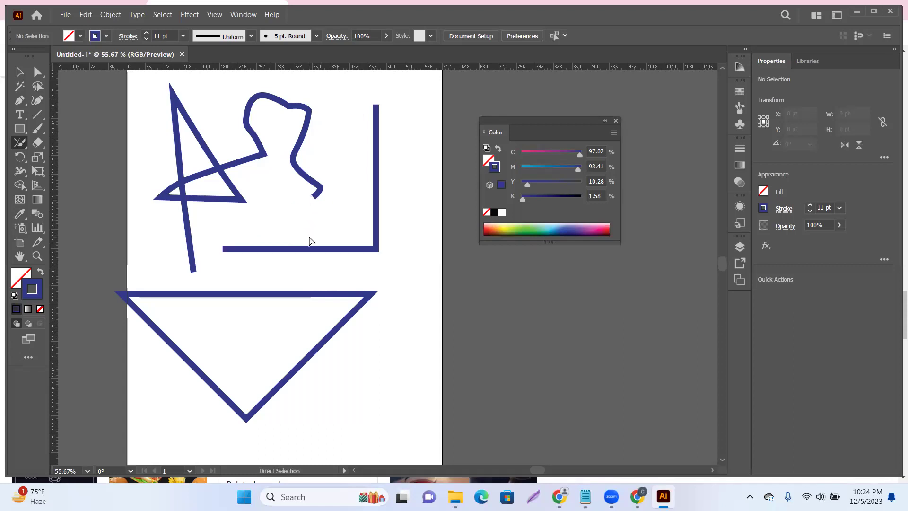
# Undo a bent corner and move the L path down and to the right
pyautogui.moveTo(377, 106)
pyautogui.mouseDown()
pyautogui.moveTo(361, 126)
pyautogui.moveTo(345, 196)
pyautogui.moveTo(221, 247)
pyautogui.moveTo(181, 251)
pyautogui.mouseUp()
pyautogui.moveTo(378, 251); pyautogui.dragTo(405, 256)
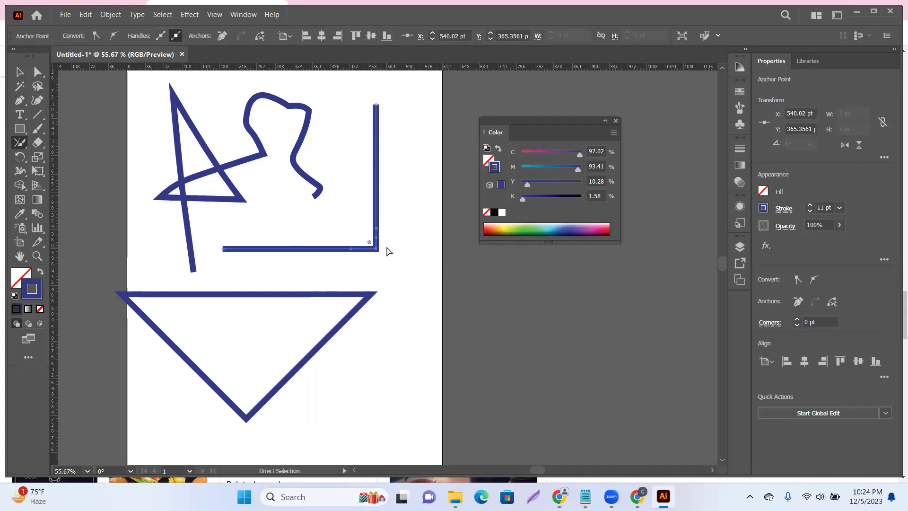
pyautogui.hotkey('ctrl', 'z')
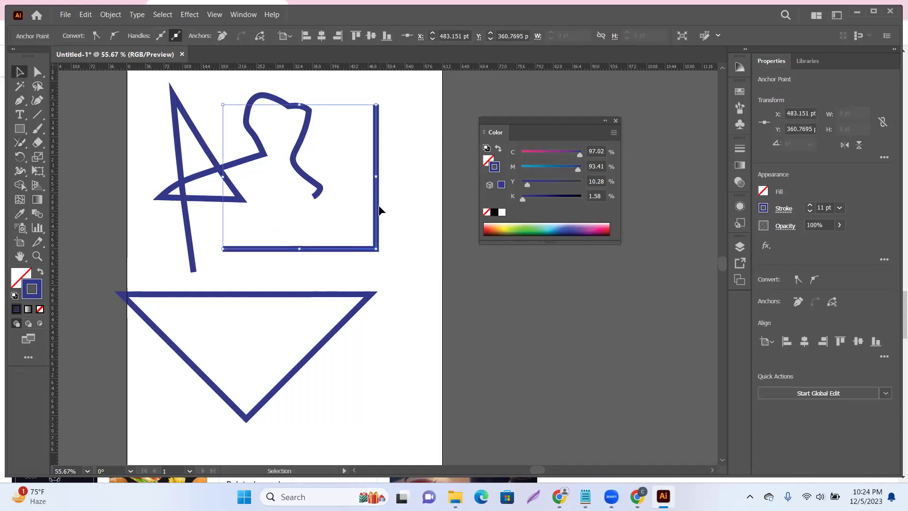
pyautogui.moveTo(383, 223); pyautogui.dragTo(484, 370)
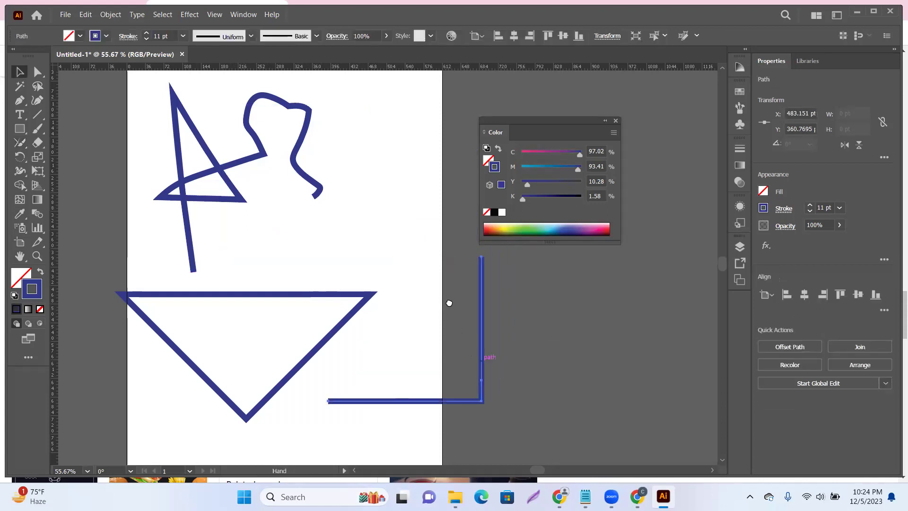
pyautogui.moveTo(461, 337); pyautogui.dragTo(409, 244)
# Try closing the L by scrubbing between its open ends with the Join tool
pyautogui.click(38, 129)
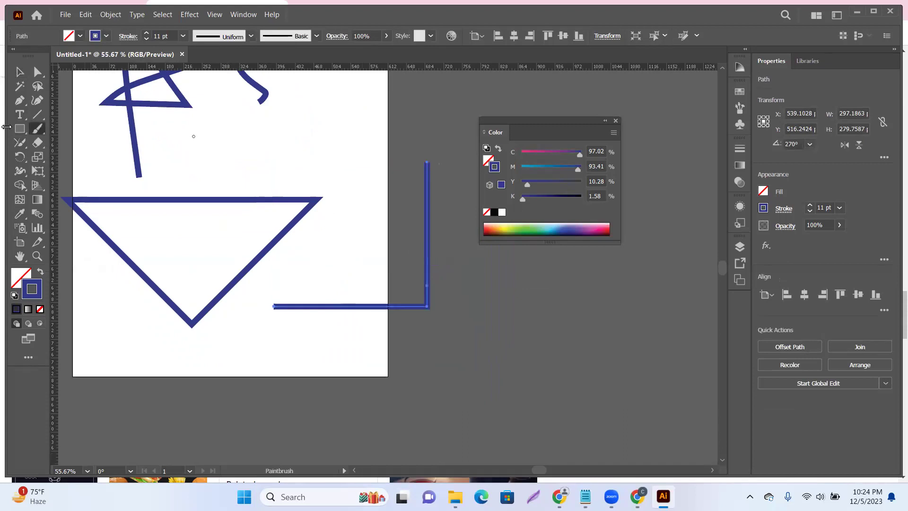
pyautogui.click(19, 142)
pyautogui.moveTo(432, 159)
pyautogui.mouseDown()
pyautogui.moveTo(368, 205)
pyautogui.moveTo(276, 308)
pyautogui.mouseUp()
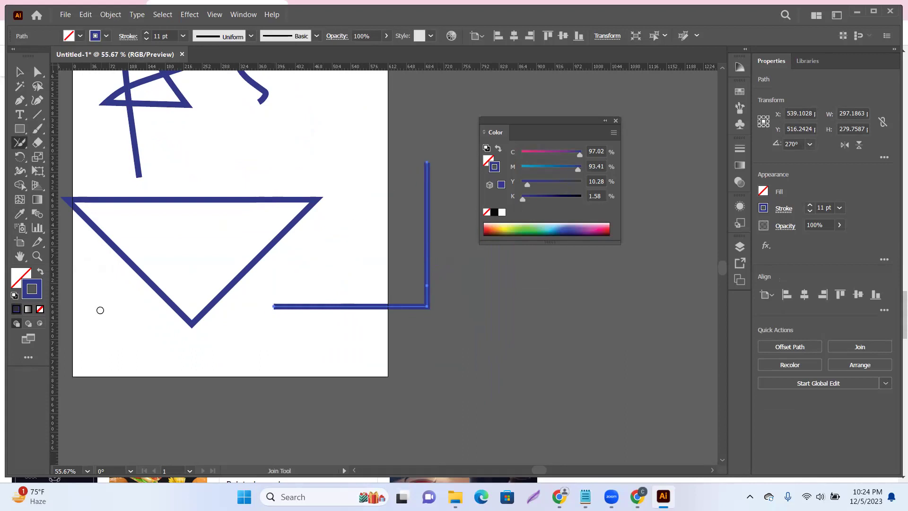
pyautogui.keyDown('ctrl'); pyautogui.click(310, 182); pyautogui.keyUp('ctrl')
pyautogui.moveTo(428, 161)
pyautogui.mouseDown()
pyautogui.moveTo(375, 191)
pyautogui.moveTo(265, 308)
pyautogui.mouseUp()
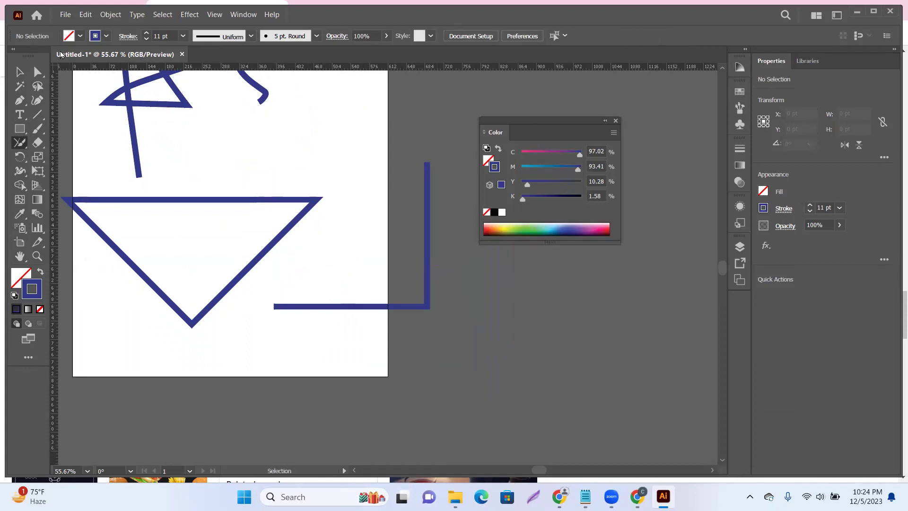
# Select both open endpoints of the L with Direct Selection
pyautogui.click(38, 71)
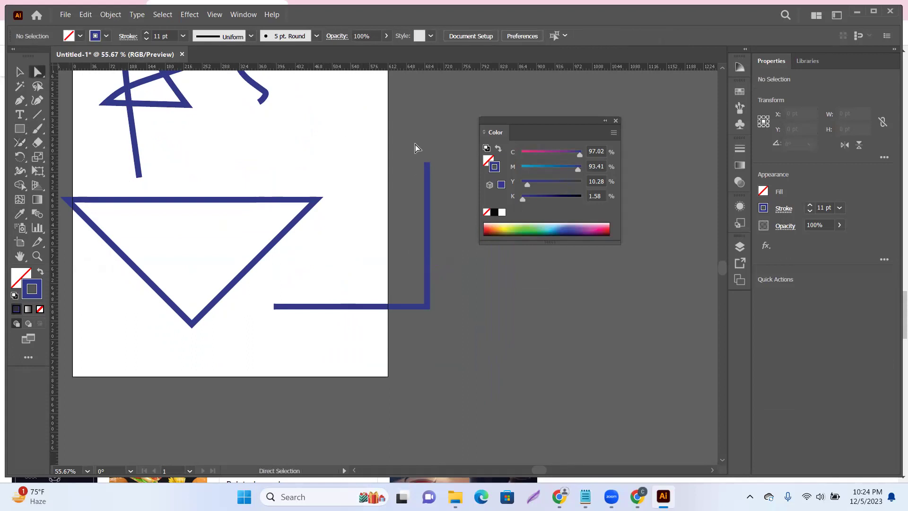
pyautogui.moveTo(409, 142); pyautogui.dragTo(443, 176)
pyautogui.click(265, 294)
pyautogui.moveTo(268, 296); pyautogui.dragTo(280, 324)
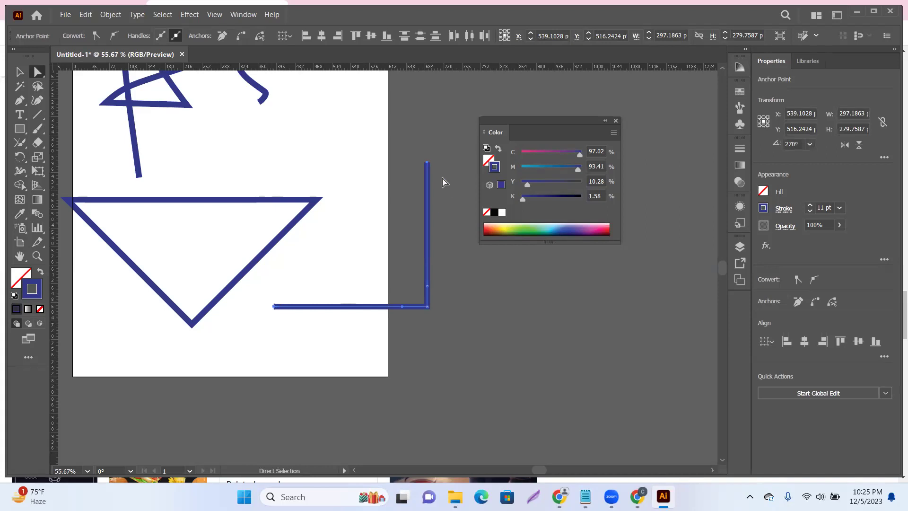
# Join the L's selected endpoints to close it into a right triangle, and pick the Join tool
pyautogui.rightClick(429, 168)
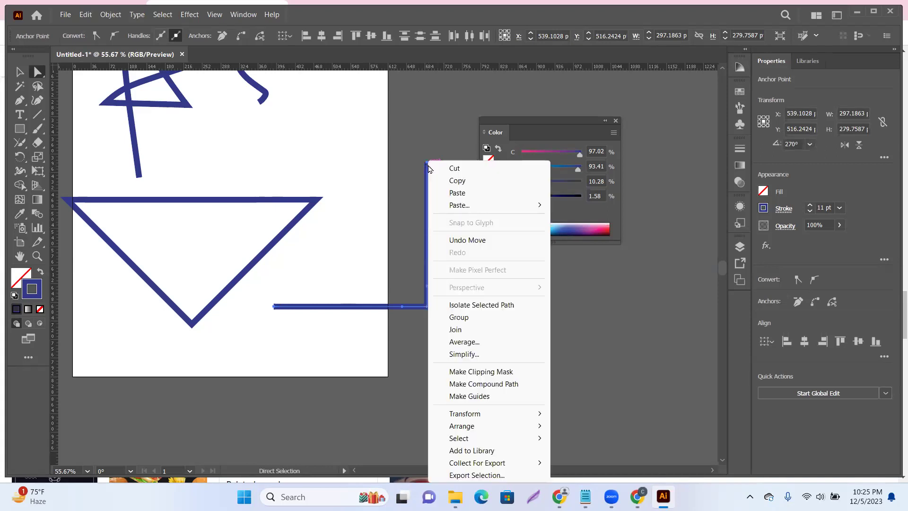
pyautogui.click(455, 329)
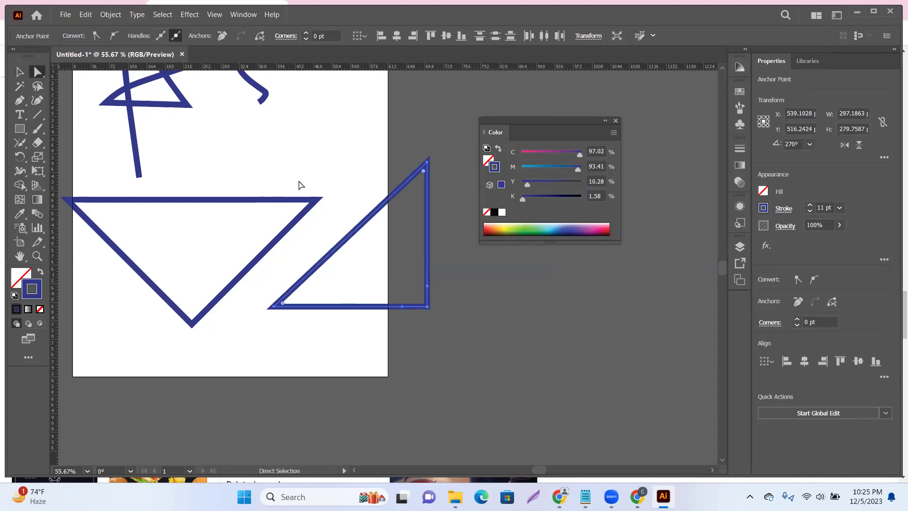
pyautogui.moveTo(26, 144); pyautogui.dragTo(71, 199)
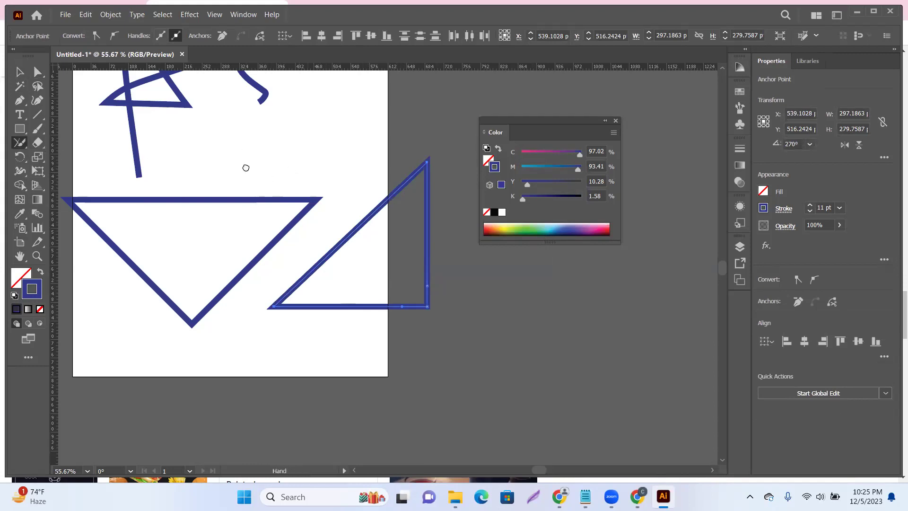
# Draw a long diagonal line and a shorter slanted line above the triangles
pyautogui.scroll(3, 246, 168)
pyautogui.press('a')
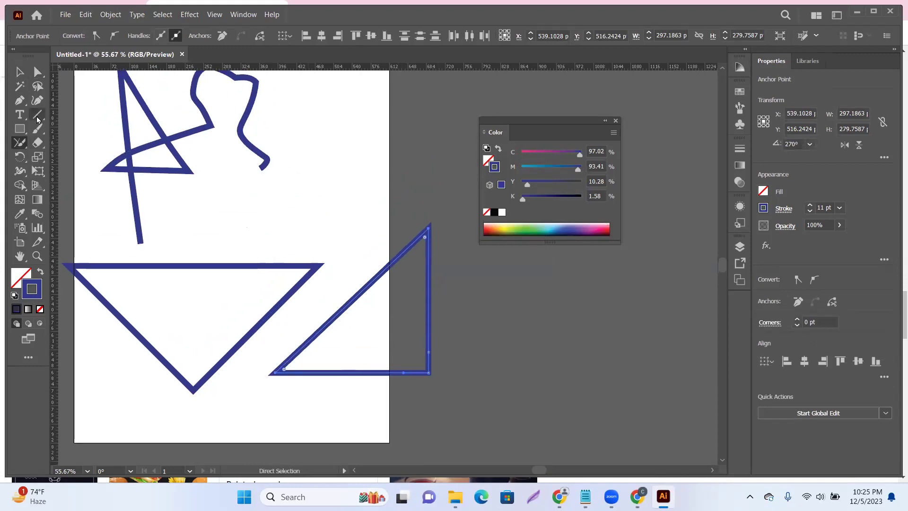
pyautogui.click(37, 116)
pyautogui.moveTo(228, 243); pyautogui.dragTo(278, 166)
pyautogui.moveTo(279, 213); pyautogui.dragTo(349, 237)
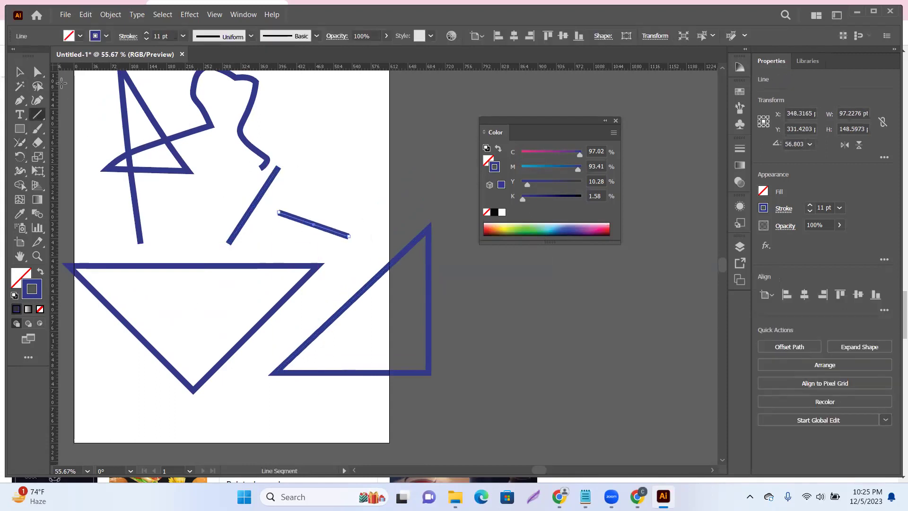
# Join the two lines' endpoints into one path, then delete the connecting segment to separate them
pyautogui.click(38, 71)
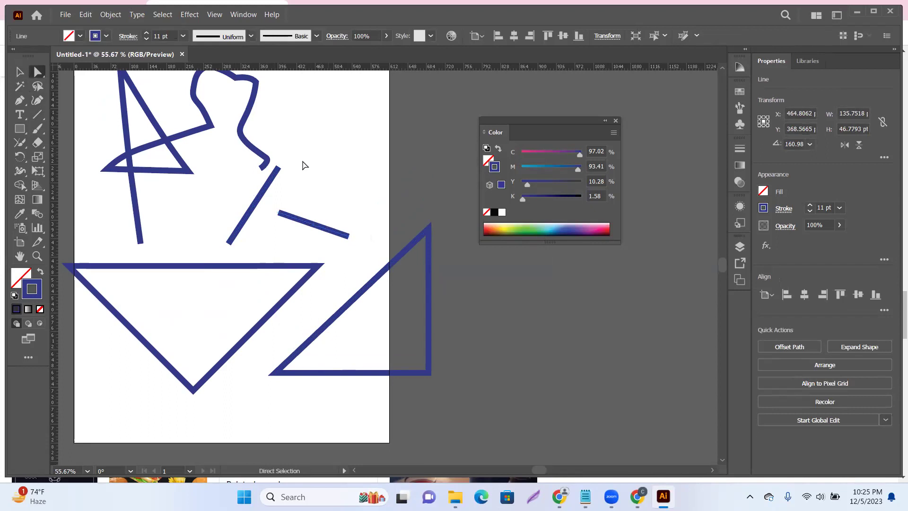
pyautogui.click(278, 169)
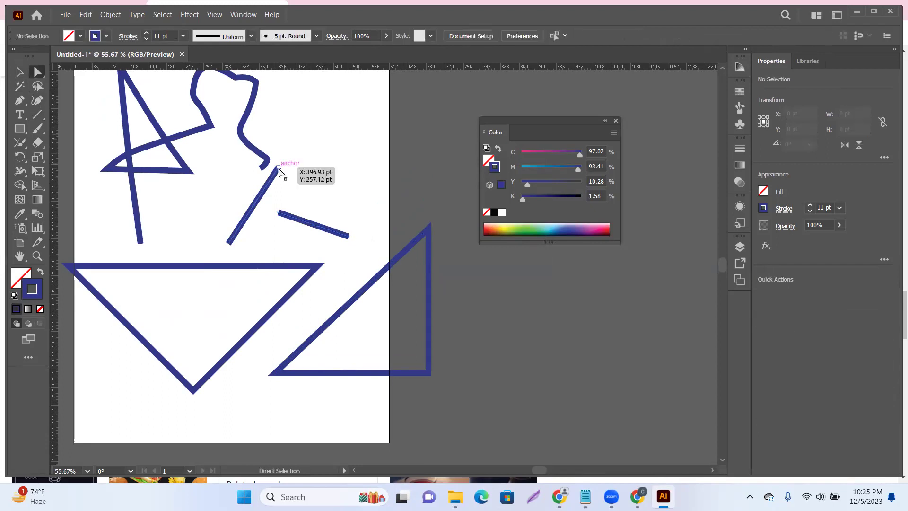
pyautogui.keyDown('shift'); pyautogui.click(279, 213); pyautogui.keyUp('shift')
pyautogui.rightClick(280, 228)
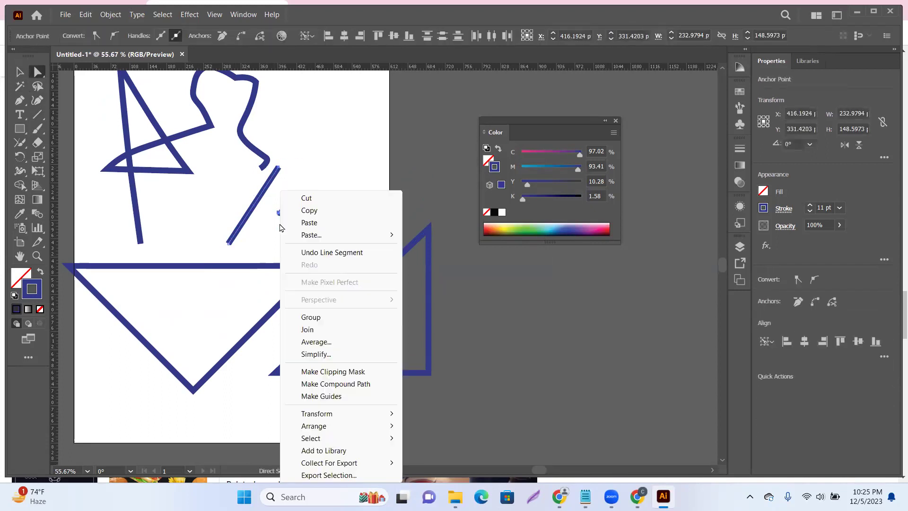
pyautogui.click(309, 329)
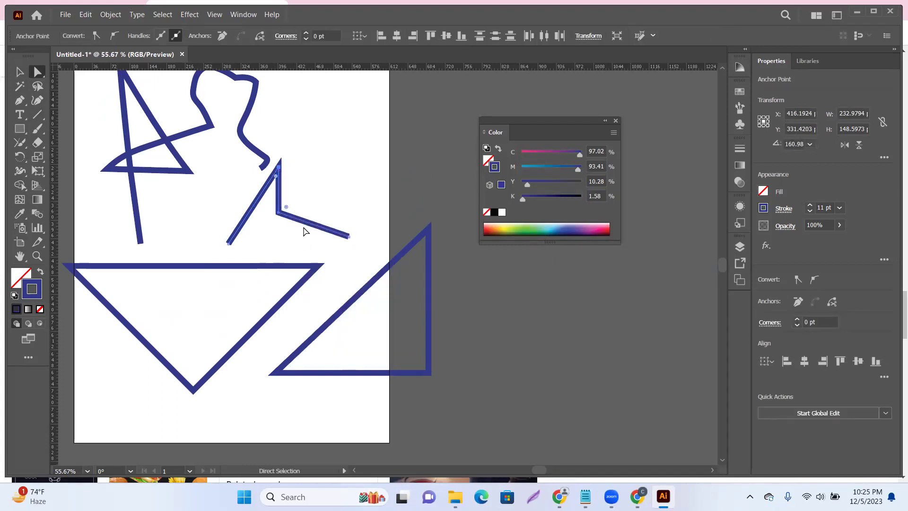
pyautogui.press('ctrl')
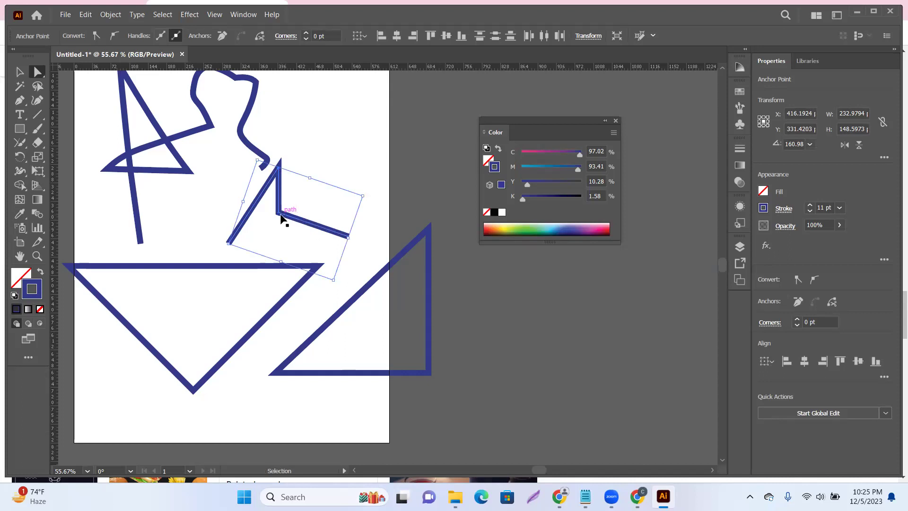
pyautogui.press('Delete')
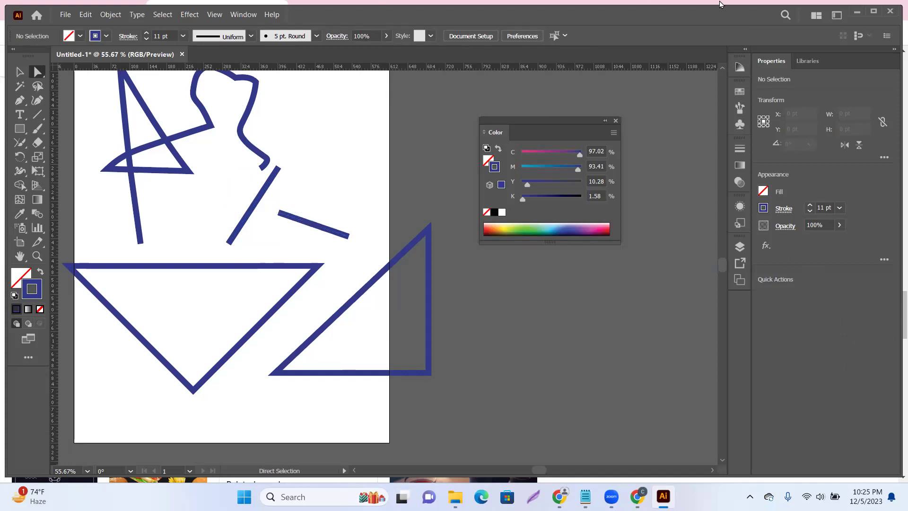
pyautogui.click(279, 168)
pyautogui.click(278, 202)
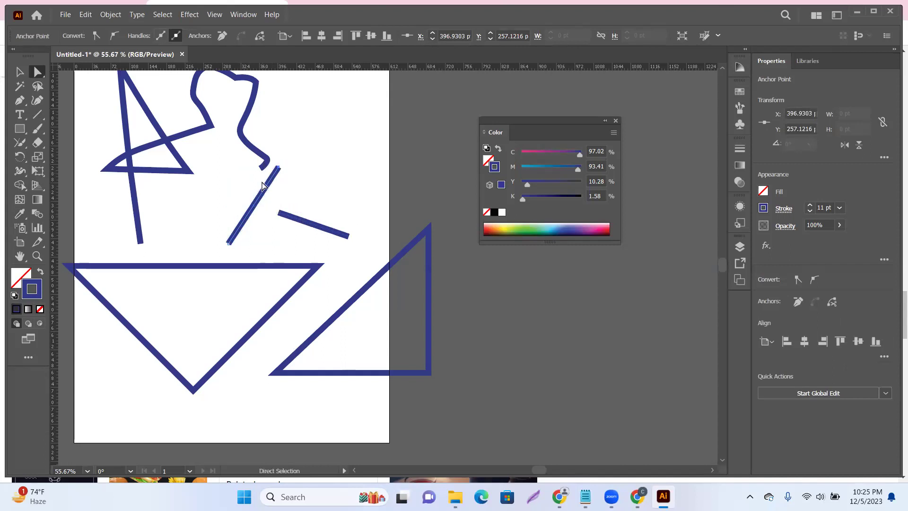
# Merge the two strokes' endpoints at their averaged position with Average (Both)
pyautogui.keyDown('shift'); pyautogui.click(278, 216); pyautogui.keyUp('shift')
pyautogui.rightClick(278, 217)
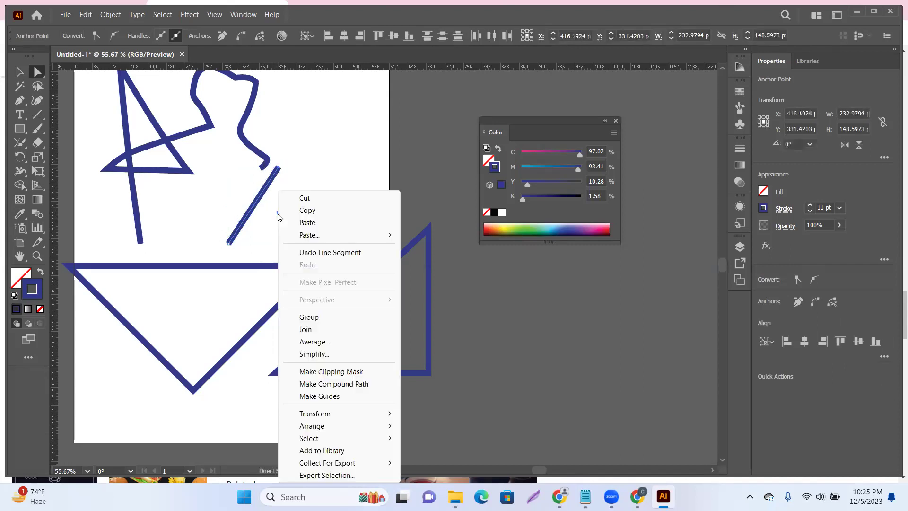
pyautogui.click(314, 342)
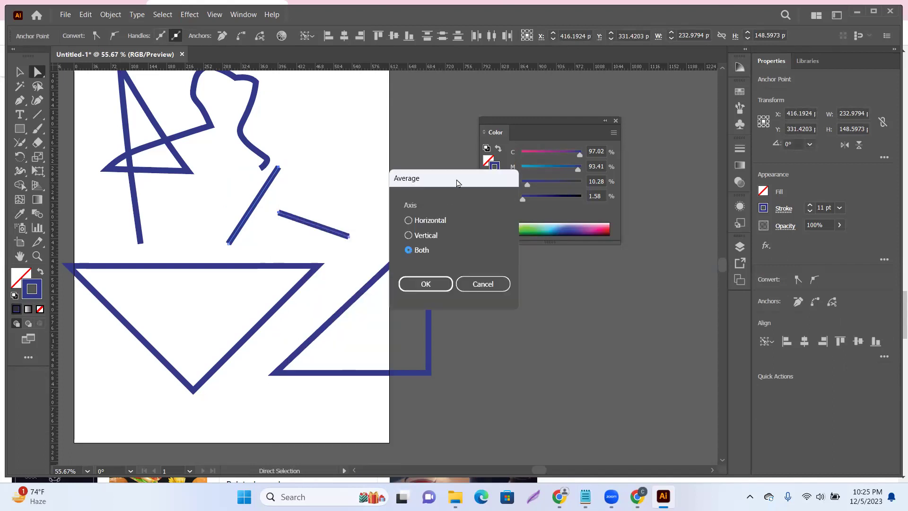
pyautogui.moveTo(457, 183); pyautogui.dragTo(476, 146)
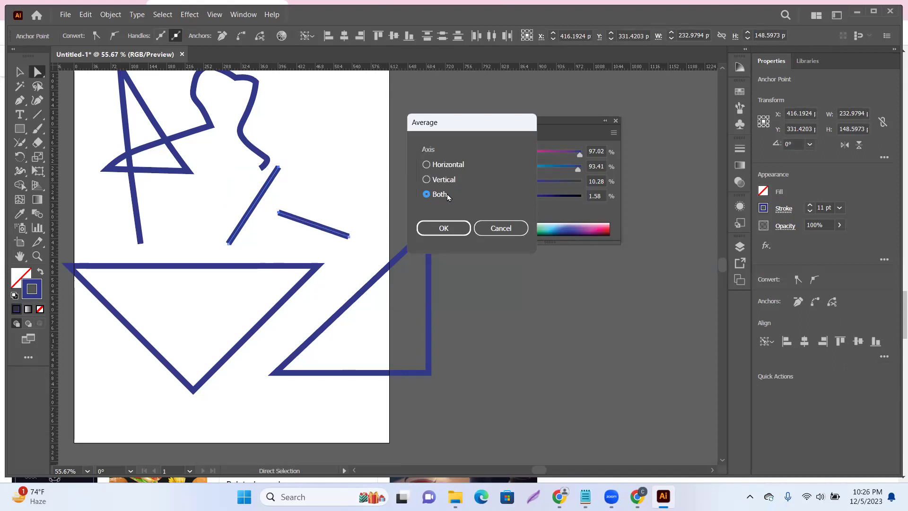
pyautogui.click(443, 229)
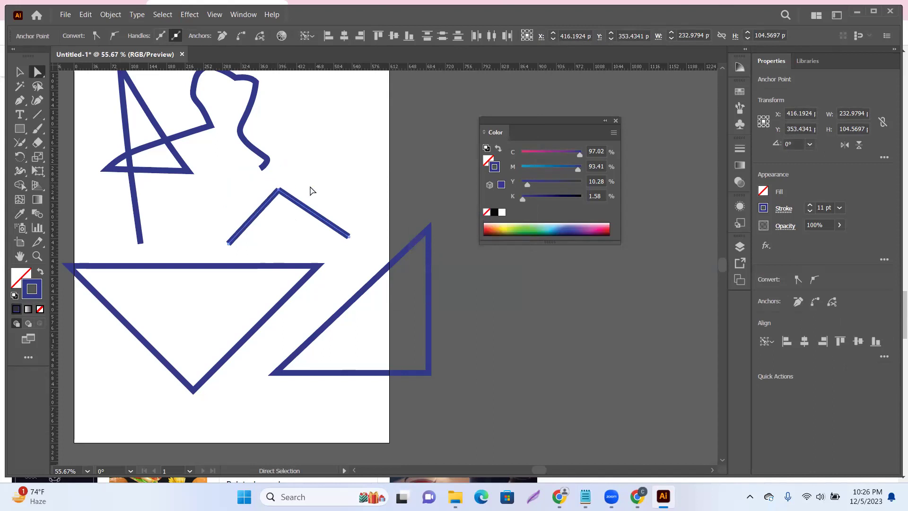
# Join the two strokes at the shared peak into one chevron path
pyautogui.rightClick(280, 191)
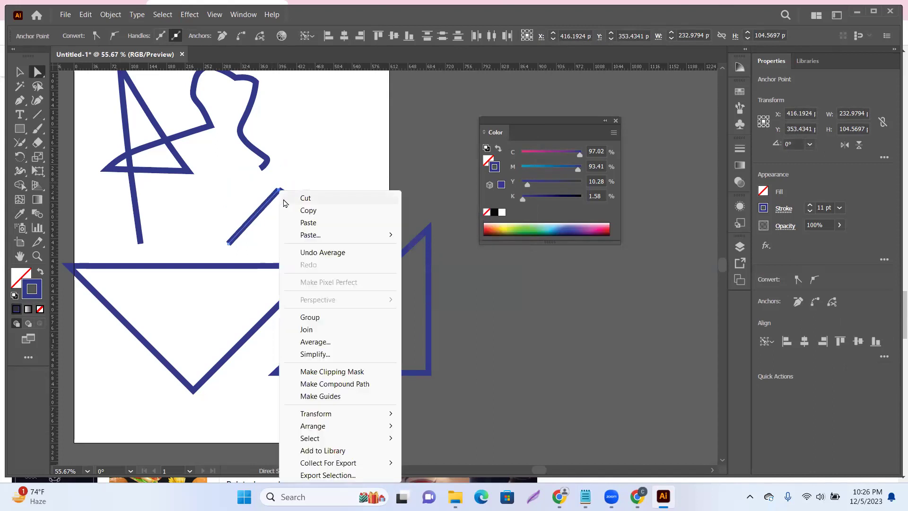
pyautogui.click(311, 330)
pyautogui.moveTo(290, 197); pyautogui.dragTo(343, 182)
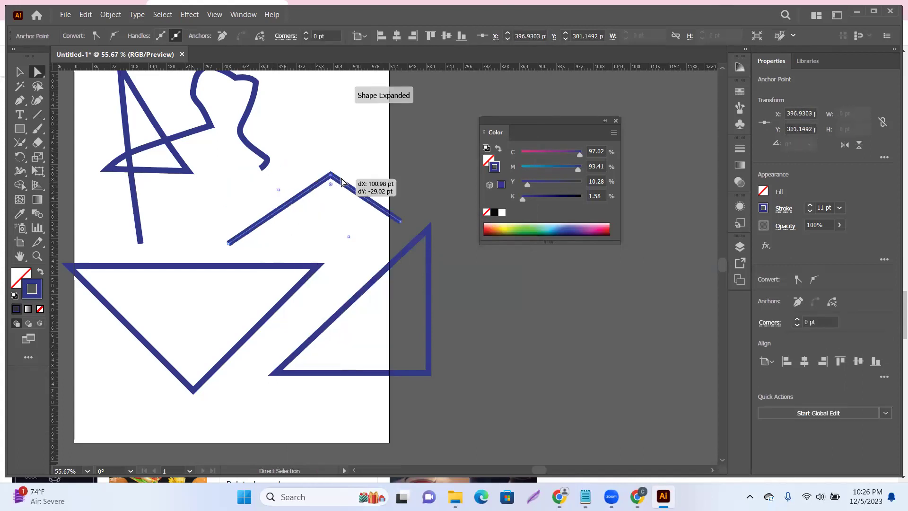
pyautogui.hotkey('ctrl', 'z')
# Move the chevron path up and to the right with the Selection tool
pyautogui.click(308, 158)
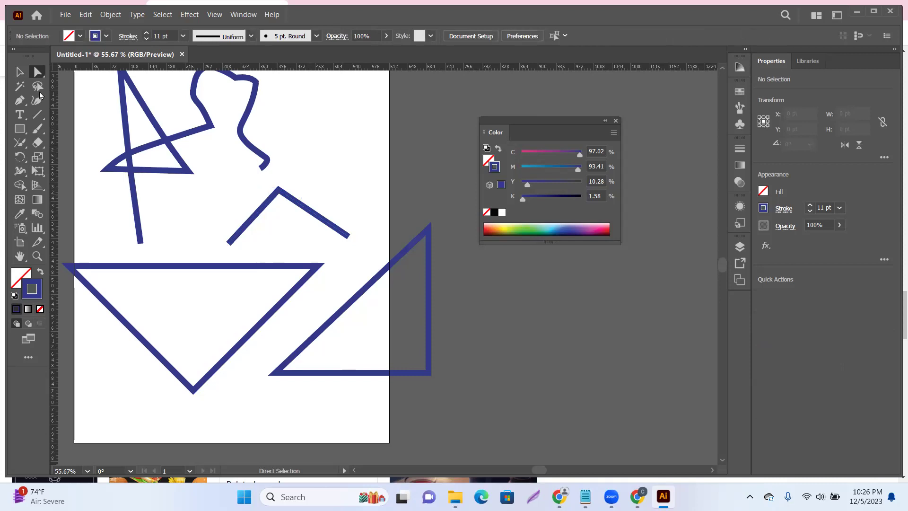
pyautogui.click(19, 72)
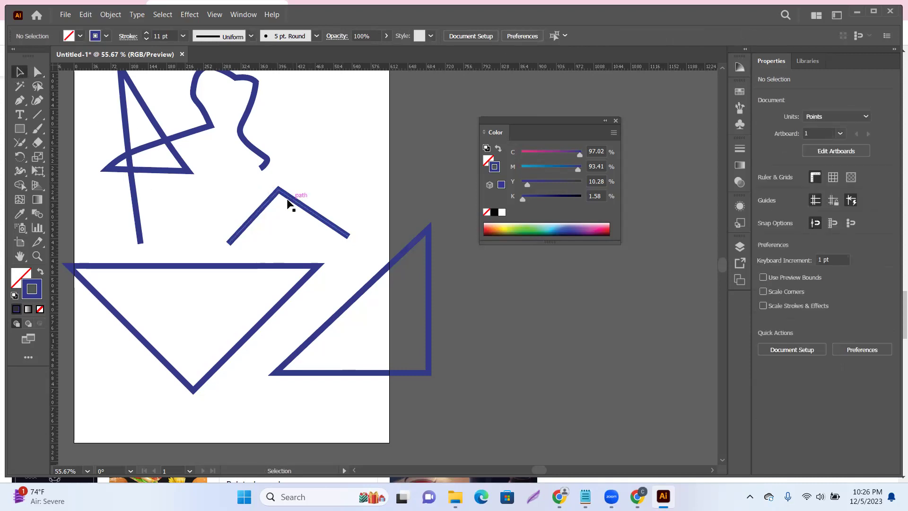
pyautogui.moveTo(280, 192); pyautogui.dragTo(318, 171)
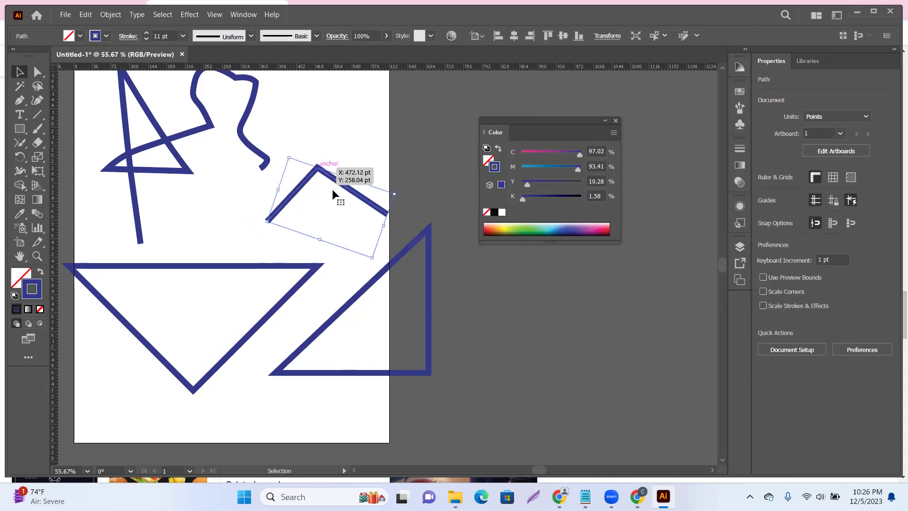
pyautogui.click(39, 77)
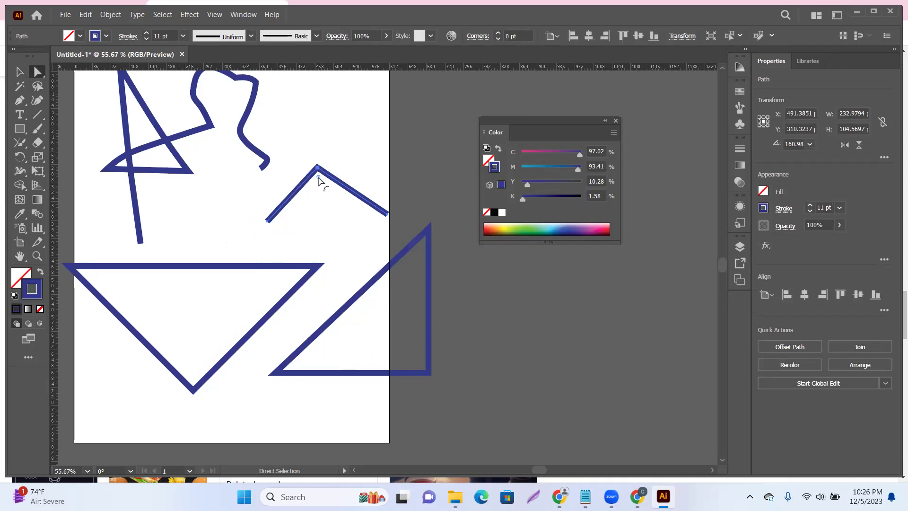
pyautogui.scroll(2, 322, 196)
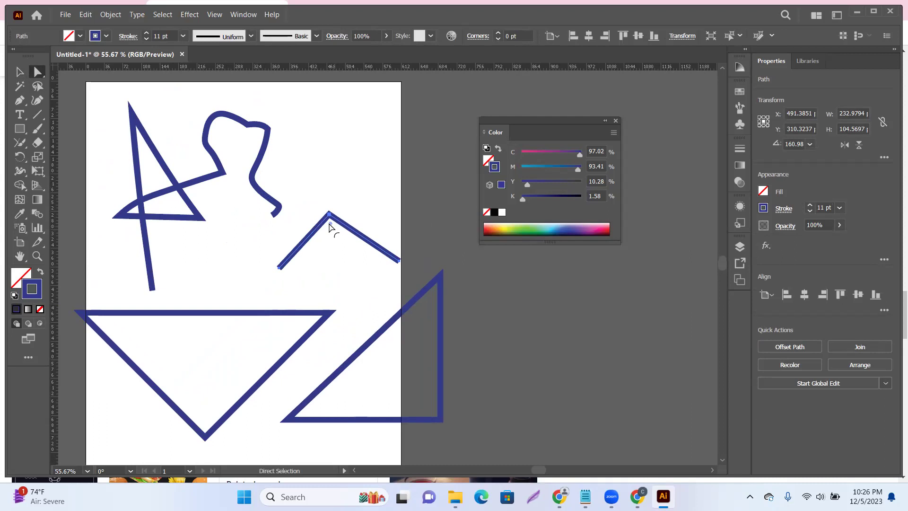
# Round the chevron's sharp peak with its corner widget
pyautogui.moveTo(330, 224); pyautogui.dragTo(337, 238)
pyautogui.click(320, 285)
pyautogui.moveTo(321, 286); pyautogui.dragTo(255, 231)
# Draw a new rectangle near the artboard top and round only its top-left corner
pyautogui.click(19, 129)
pyautogui.moveTo(282, 145); pyautogui.dragTo(261, 233)
pyautogui.moveTo(214, 161); pyautogui.dragTo(301, 220)
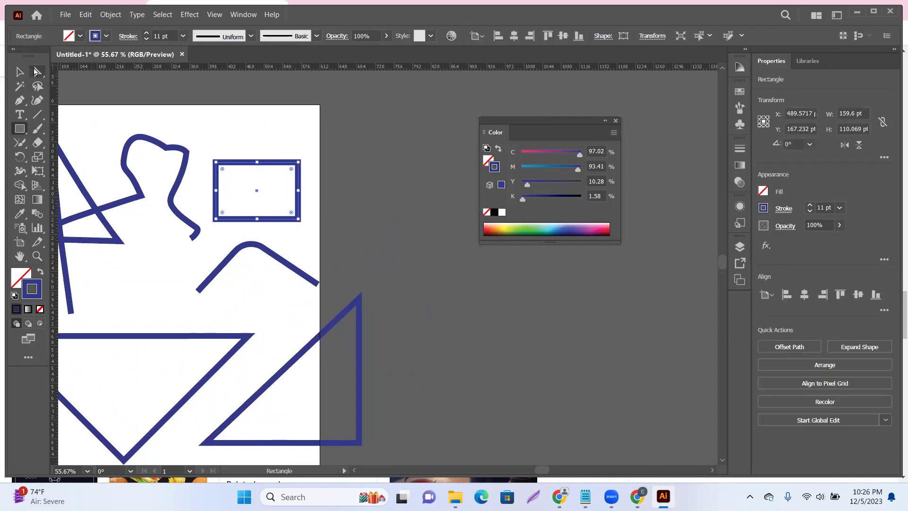
pyautogui.press('a')
pyautogui.moveTo(224, 171); pyautogui.dragTo(202, 160)
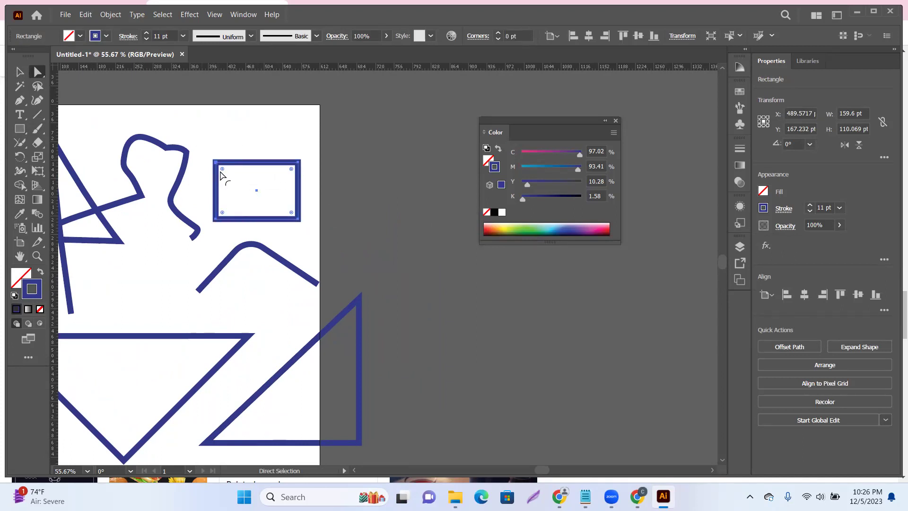
pyautogui.moveTo(221, 171); pyautogui.dragTo(239, 185)
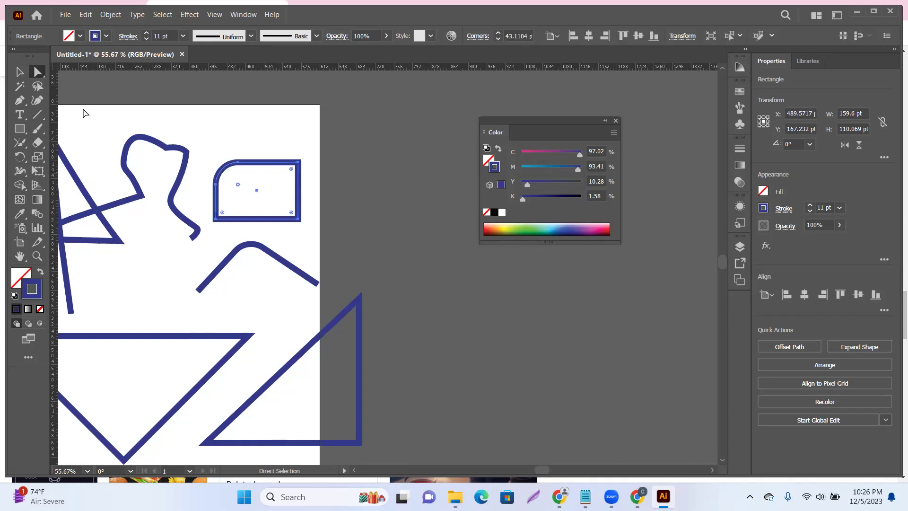
# Marquee-select all paths on the artboard, move them up-left, then delete them
pyautogui.click(22, 72)
pyautogui.hscroll(3, 249, 182)
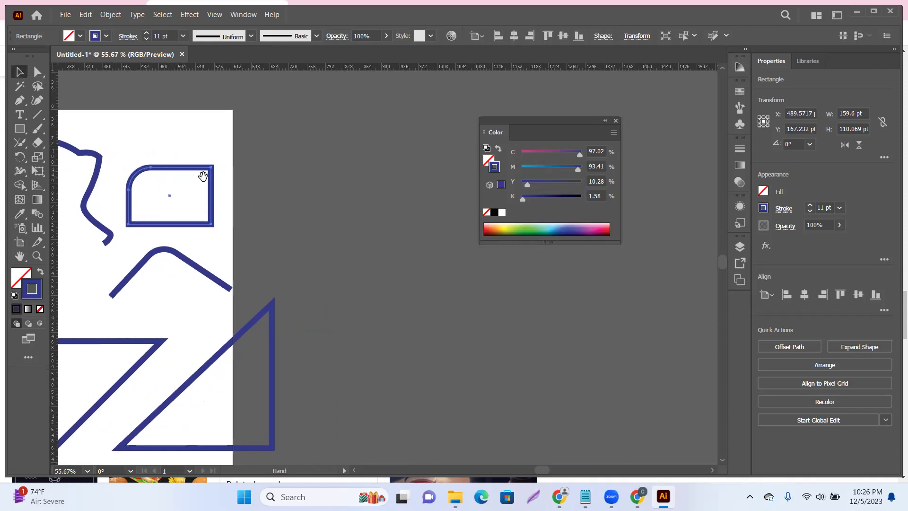
pyautogui.scroll(-3, 211, 227)
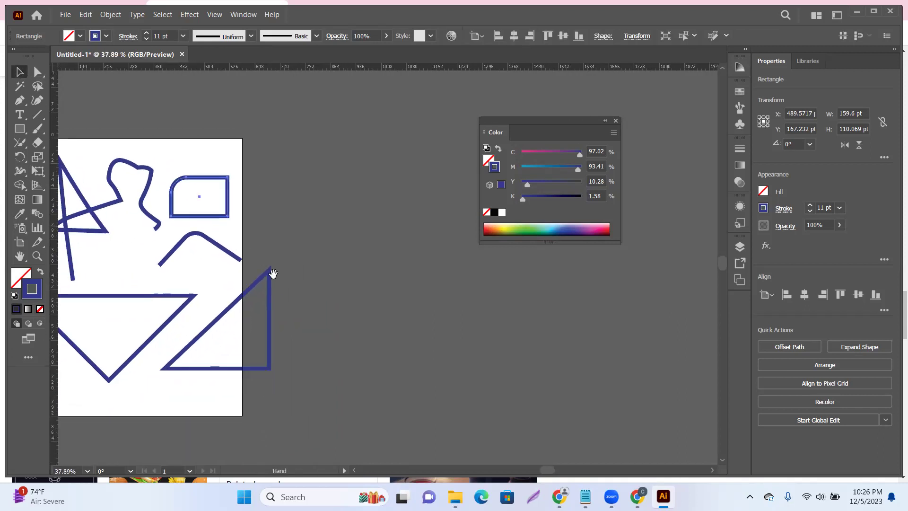
pyautogui.moveTo(274, 272); pyautogui.dragTo(457, 254)
pyautogui.moveTo(318, 279); pyautogui.dragTo(298, 270)
pyautogui.moveTo(179, 126); pyautogui.dragTo(440, 352)
pyautogui.moveTo(396, 274); pyautogui.dragTo(326, 135)
pyautogui.press('Delete')
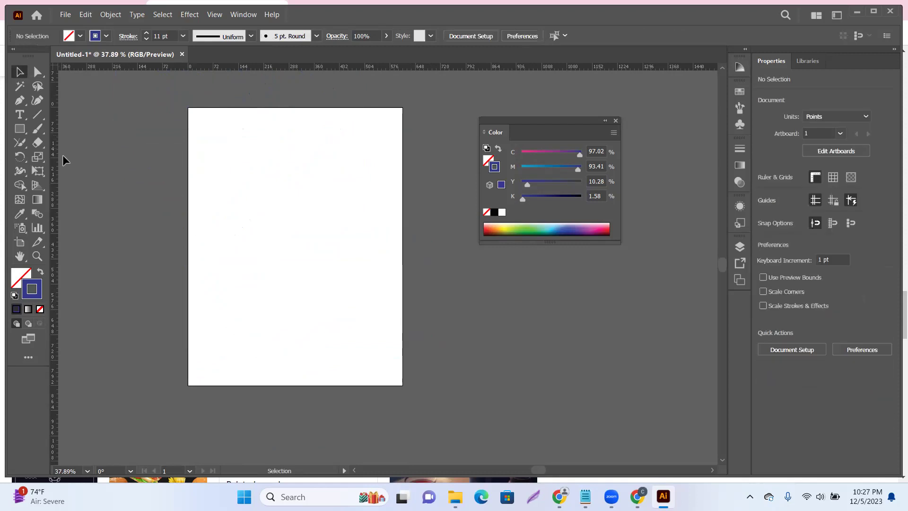
# Draw a freehand wavy stroke across the artboard with the Pencil Tool
pyautogui.click(21, 143)
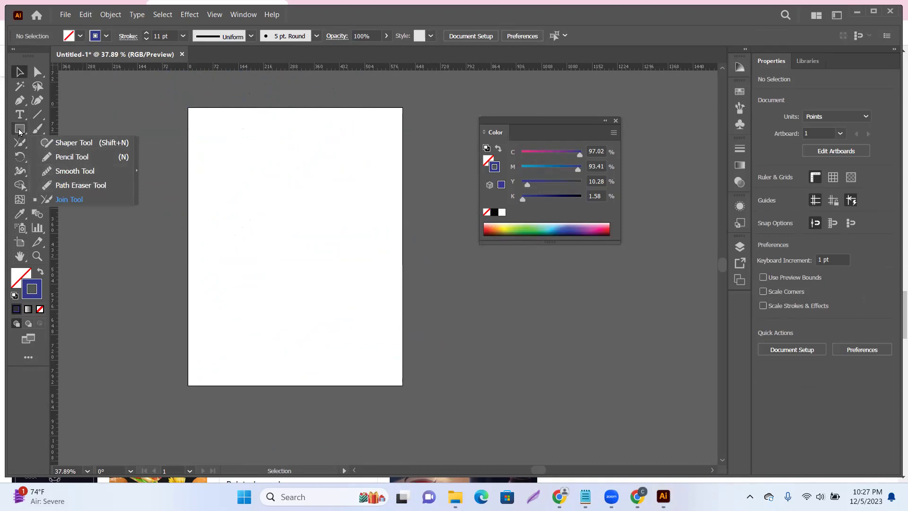
pyautogui.click(20, 143)
pyautogui.click(20, 143)
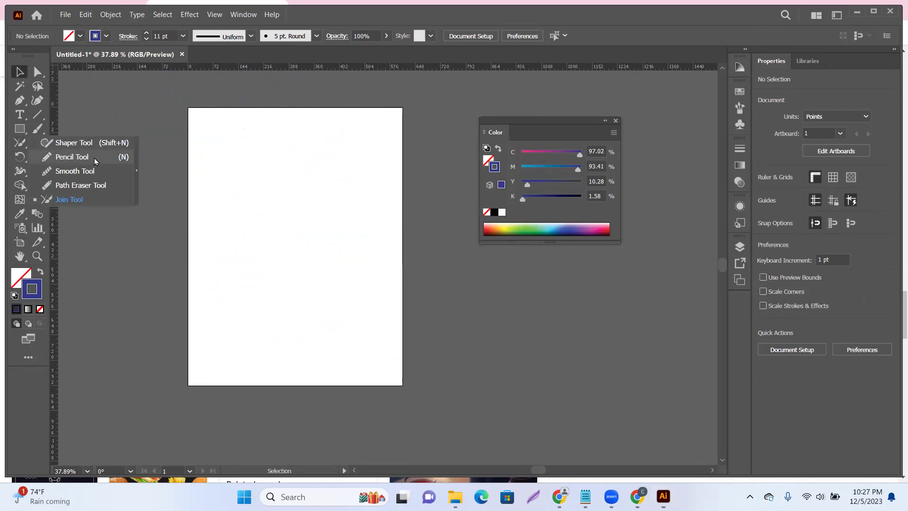
pyautogui.click(95, 158)
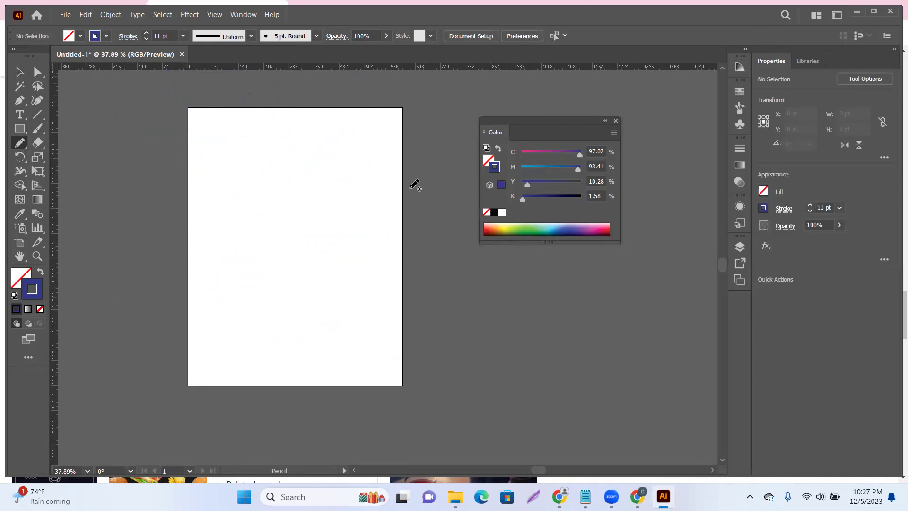
pyautogui.moveTo(217, 162); pyautogui.dragTo(251, 168)
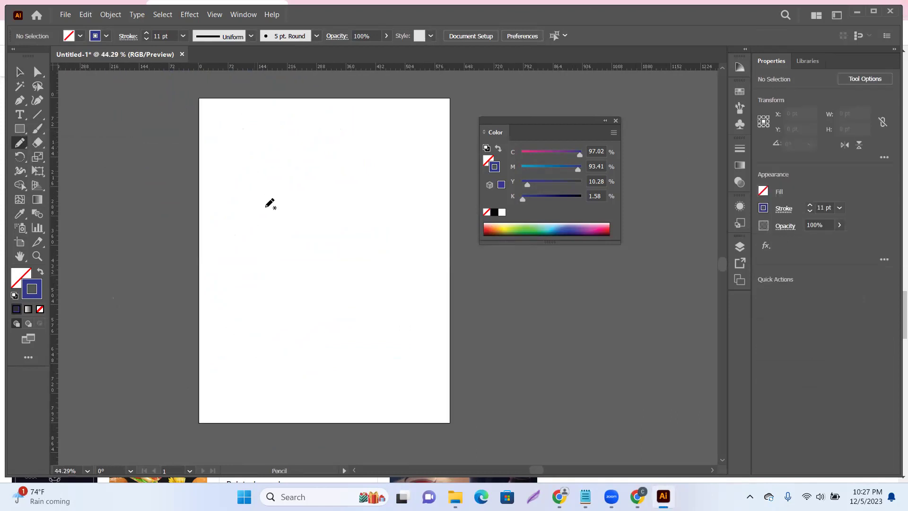
pyautogui.moveTo(170, 298)
pyautogui.mouseDown()
pyautogui.moveTo(363, 179)
pyautogui.moveTo(438, 149)
pyautogui.mouseUp()
# Move the Color panel off the stroke and frame the whole wave in view
pyautogui.moveTo(282, 220)
pyautogui.mouseDown()
pyautogui.moveTo(361, 258)
pyautogui.moveTo(324, 218)
pyautogui.moveTo(305, 219)
pyautogui.mouseUp()
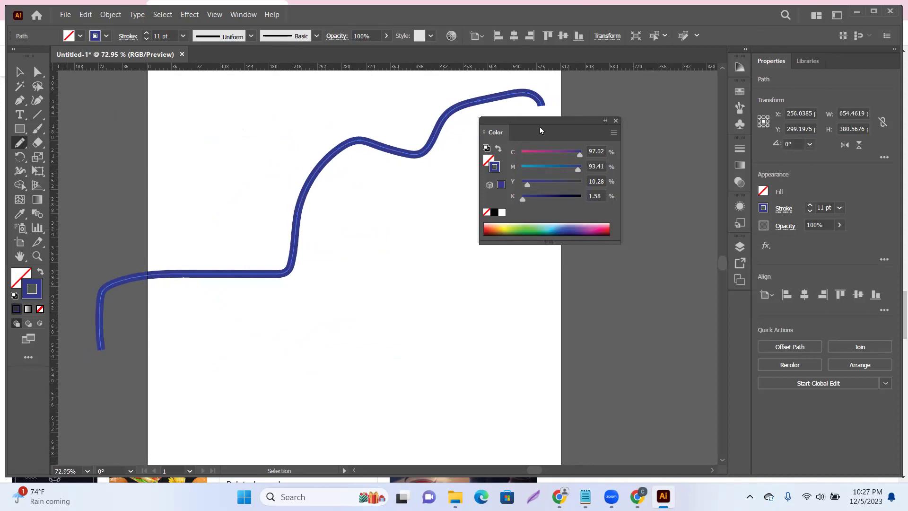
pyautogui.moveTo(539, 120); pyautogui.dragTo(583, 247)
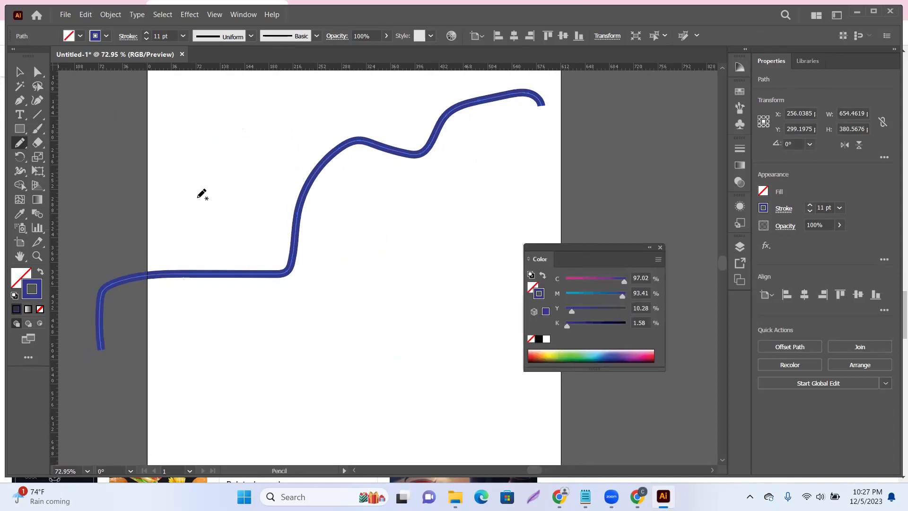
pyautogui.moveTo(375, 207); pyautogui.dragTo(361, 197)
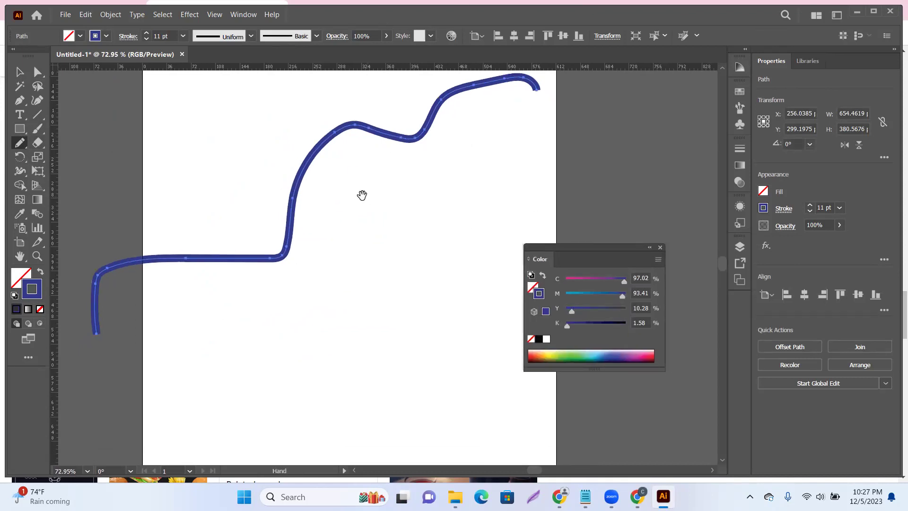
# Set the Pencil tool's fidelity fully to Smooth
pyautogui.doubleClick(16, 147)
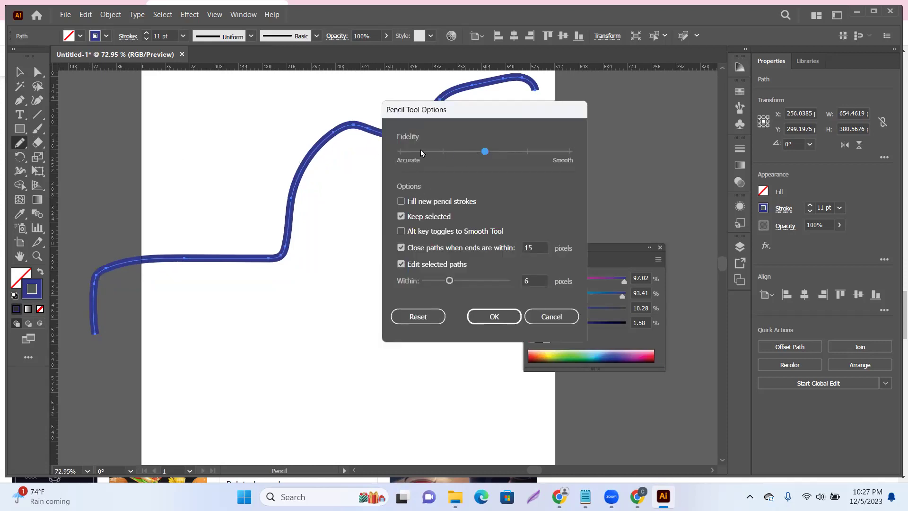
pyautogui.moveTo(485, 153); pyautogui.dragTo(570, 156)
pyautogui.click(495, 316)
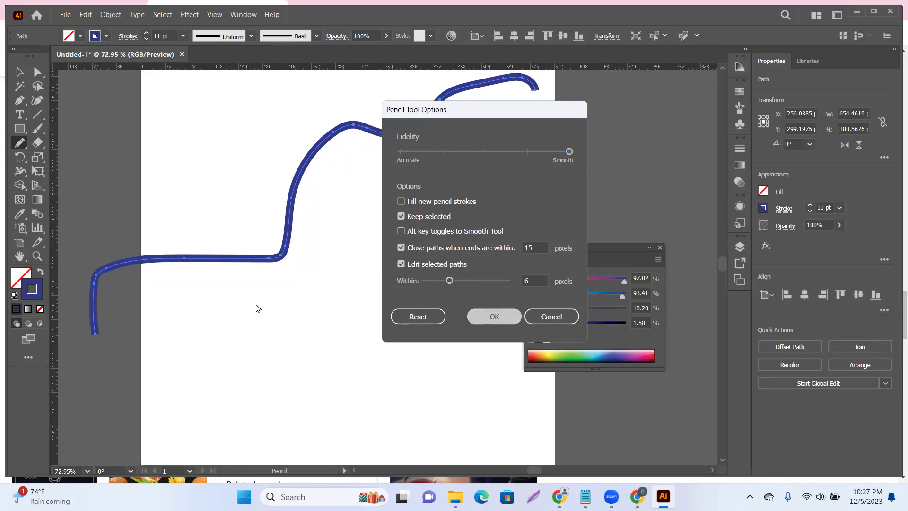
# Draw a second and third wave stroke beneath the first
pyautogui.moveTo(125, 363)
pyautogui.mouseDown()
pyautogui.moveTo(142, 299)
pyautogui.moveTo(295, 292)
pyautogui.moveTo(335, 275)
pyautogui.moveTo(355, 228)
pyautogui.mouseUp()
pyautogui.moveTo(389, 180)
pyautogui.mouseDown()
pyautogui.moveTo(477, 173)
pyautogui.moveTo(501, 127)
pyautogui.moveTo(520, 110)
pyautogui.moveTo(543, 125)
pyautogui.mouseUp()
pyautogui.scroll(2, 361, 211)
pyautogui.scroll(-1, 340, 211)
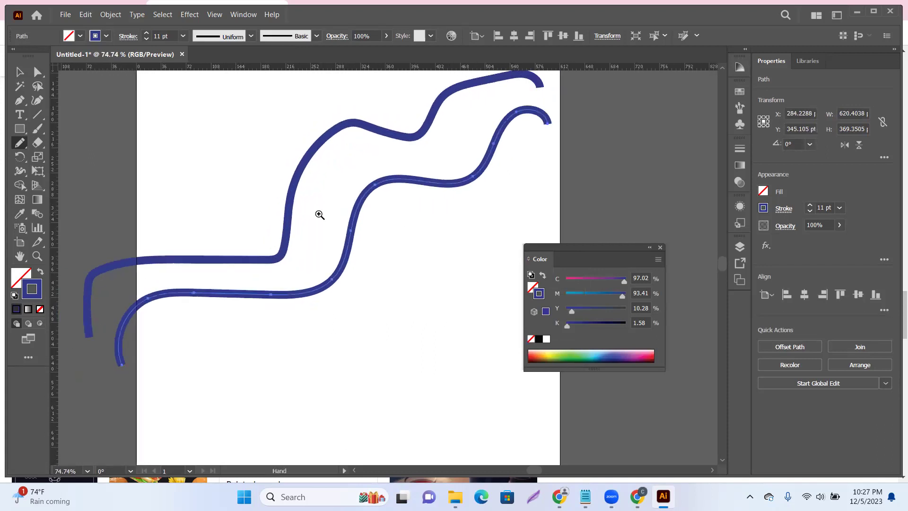
pyautogui.scroll(-1, 319, 215)
pyautogui.moveTo(177, 366)
pyautogui.mouseDown()
pyautogui.moveTo(179, 325)
pyautogui.moveTo(253, 303)
pyautogui.moveTo(325, 314)
pyautogui.moveTo(423, 228)
pyautogui.moveTo(494, 201)
pyautogui.moveTo(537, 158)
pyautogui.mouseUp()
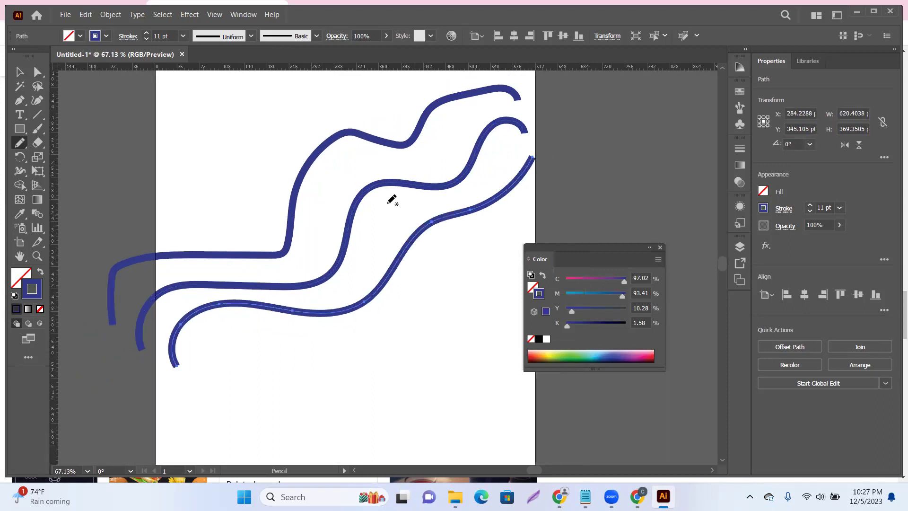
# Remove the stray stroke drawn near the artboard's top left
pyautogui.scroll(1, 241, 195)
pyautogui.moveTo(198, 221)
pyautogui.mouseDown()
pyautogui.moveTo(212, 170)
pyautogui.moveTo(272, 131)
pyautogui.mouseUp()
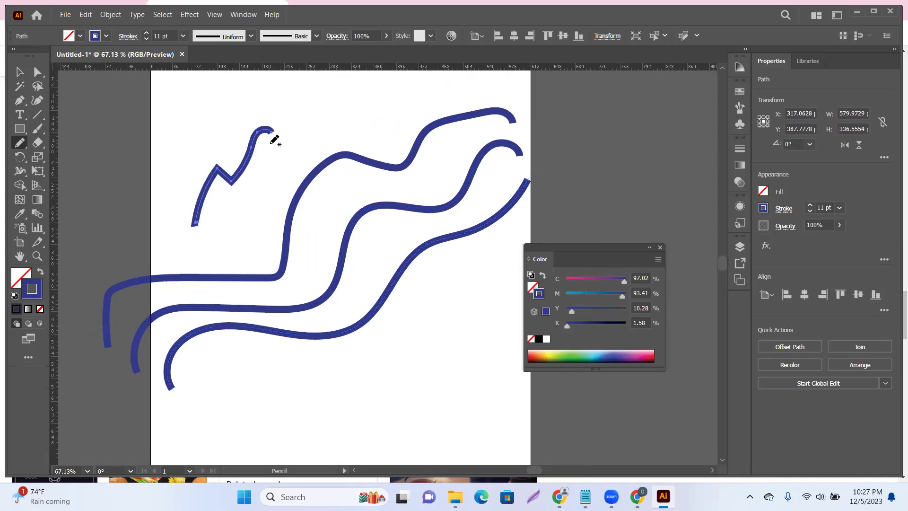
pyautogui.moveTo(196, 128)
pyautogui.mouseDown()
pyautogui.moveTo(334, 85)
pyautogui.moveTo(358, 113)
pyautogui.mouseUp()
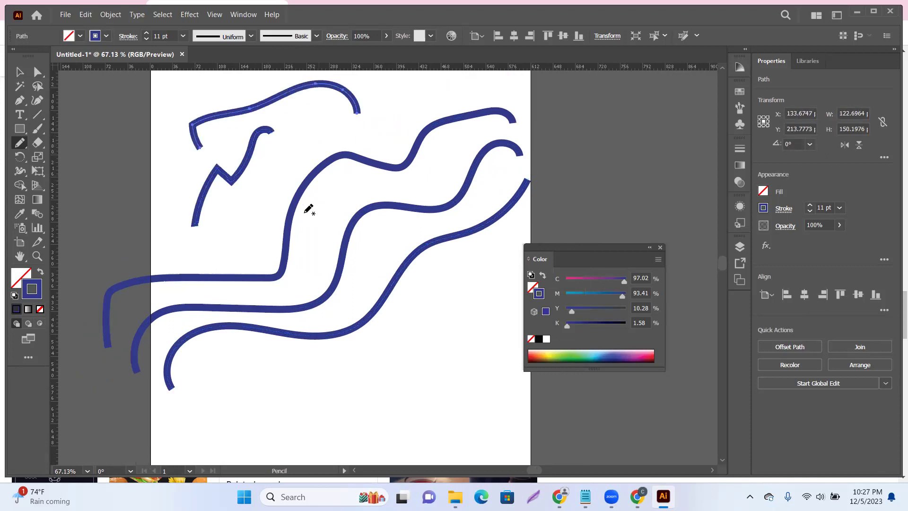
pyautogui.moveTo(251, 197); pyautogui.dragTo(355, 277)
pyautogui.click(20, 72)
pyautogui.moveTo(178, 119)
pyautogui.mouseDown()
pyautogui.moveTo(272, 217)
pyautogui.moveTo(239, 205)
pyautogui.mouseUp()
pyautogui.press('Delete')
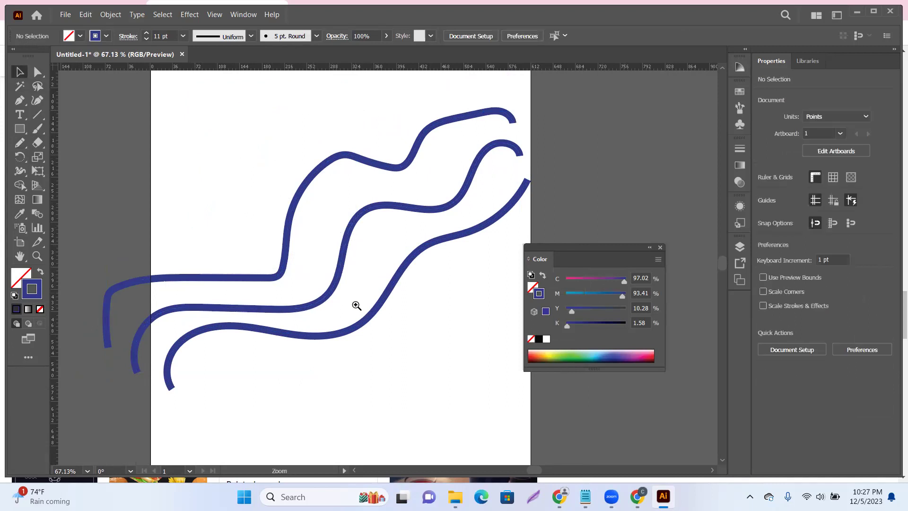
# Select the top wave stroke and switch to the Smooth Tool
pyautogui.scroll(3, 355, 304)
pyautogui.moveTo(327, 283); pyautogui.dragTo(316, 284)
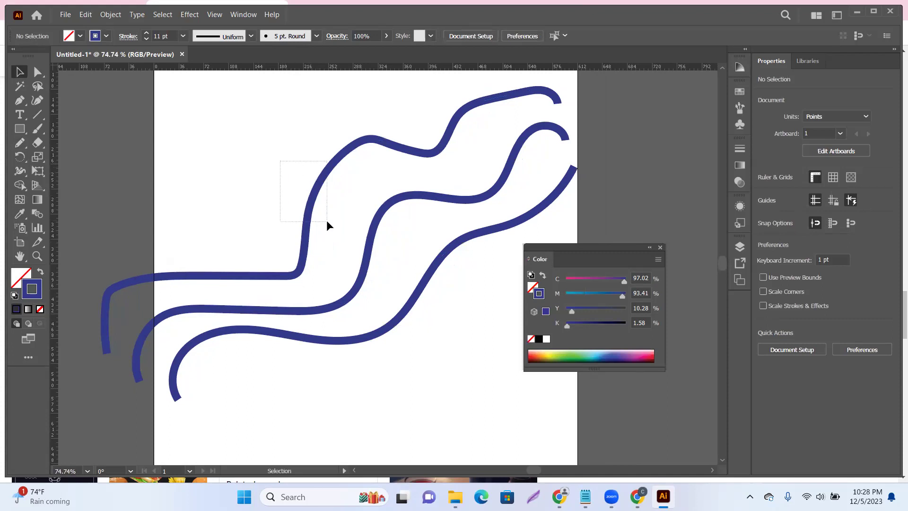
pyautogui.moveTo(328, 222); pyautogui.dragTo(328, 223)
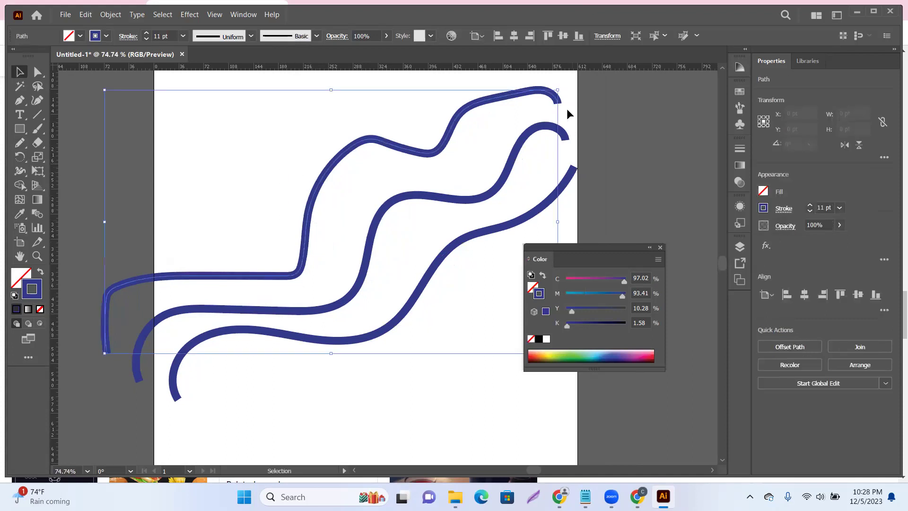
pyautogui.click(20, 142)
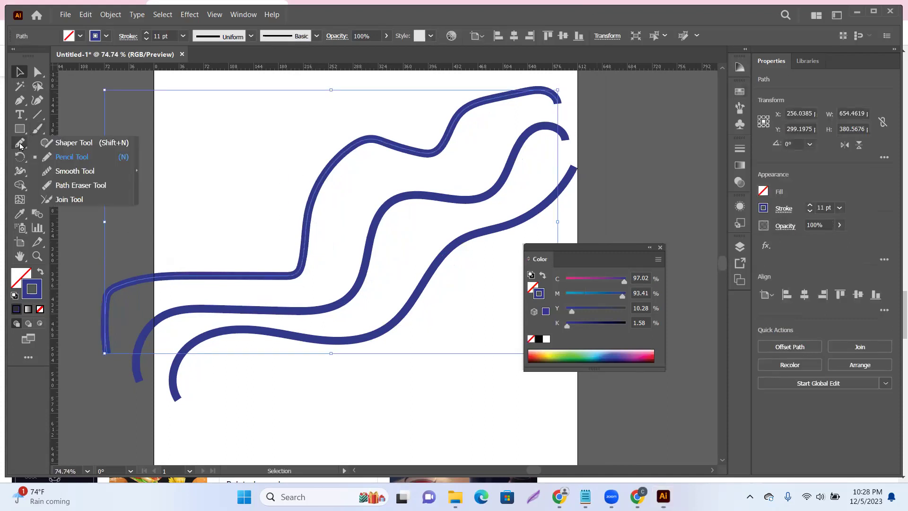
pyautogui.click(59, 176)
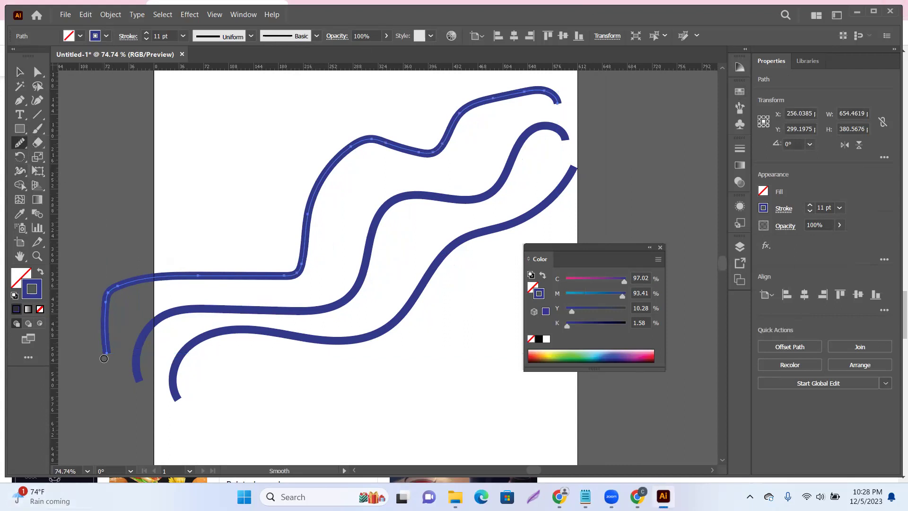
# Smooth the top stroke's left end, corner, and upper and top-right curves
pyautogui.moveTo(110, 289)
pyautogui.mouseDown()
pyautogui.moveTo(240, 276)
pyautogui.moveTo(130, 285)
pyautogui.moveTo(100, 303)
pyautogui.moveTo(102, 364)
pyautogui.moveTo(105, 292)
pyautogui.moveTo(105, 301)
pyautogui.moveTo(178, 279)
pyautogui.moveTo(224, 278)
pyautogui.moveTo(177, 277)
pyautogui.moveTo(259, 275)
pyautogui.moveTo(304, 260)
pyautogui.moveTo(284, 273)
pyautogui.moveTo(297, 272)
pyautogui.moveTo(312, 230)
pyautogui.moveTo(307, 210)
pyautogui.mouseUp()
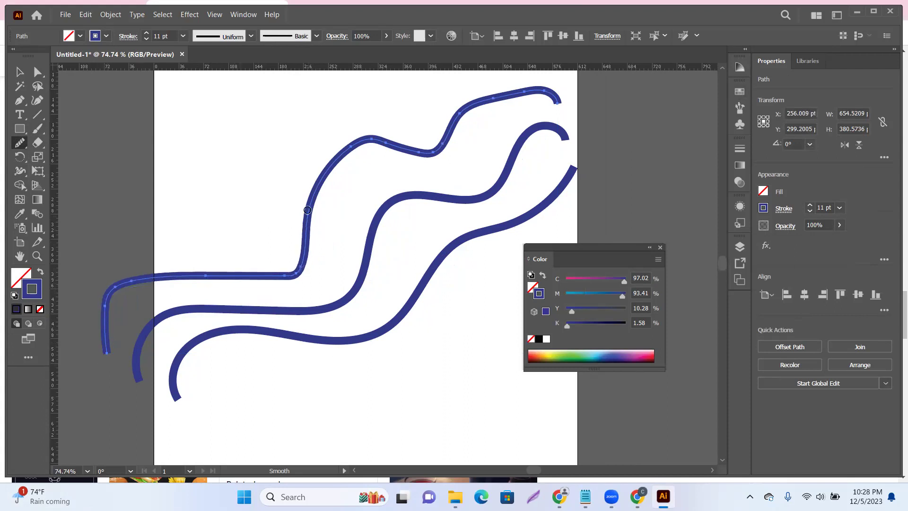
pyautogui.moveTo(284, 275)
pyautogui.mouseDown()
pyautogui.moveTo(326, 221)
pyautogui.moveTo(319, 192)
pyautogui.mouseUp()
pyautogui.moveTo(304, 231)
pyautogui.mouseDown()
pyautogui.moveTo(293, 269)
pyautogui.moveTo(128, 292)
pyautogui.moveTo(116, 365)
pyautogui.mouseUp()
pyautogui.moveTo(361, 166); pyautogui.dragTo(348, 154)
pyautogui.moveTo(447, 143)
pyautogui.mouseDown()
pyautogui.moveTo(547, 96)
pyautogui.moveTo(523, 133)
pyautogui.mouseUp()
pyautogui.scroll(3, 435, 154)
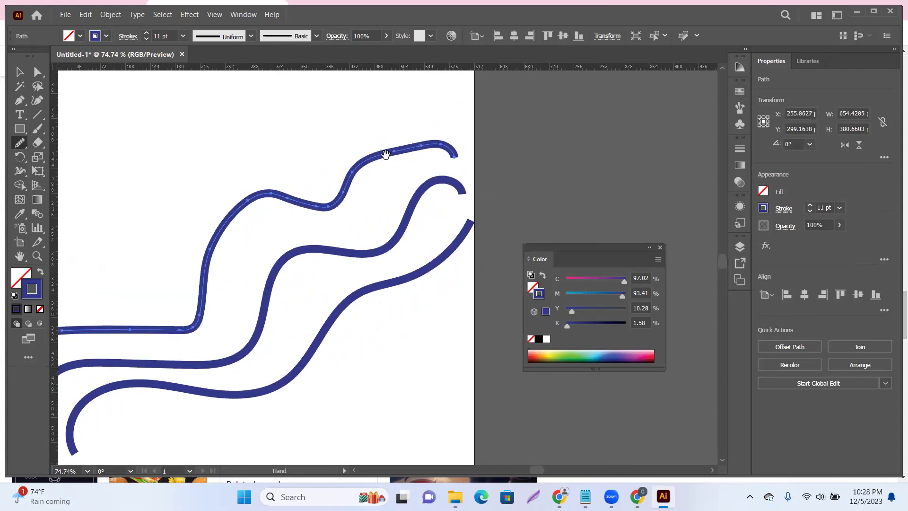
pyautogui.scroll(2, 398, 212)
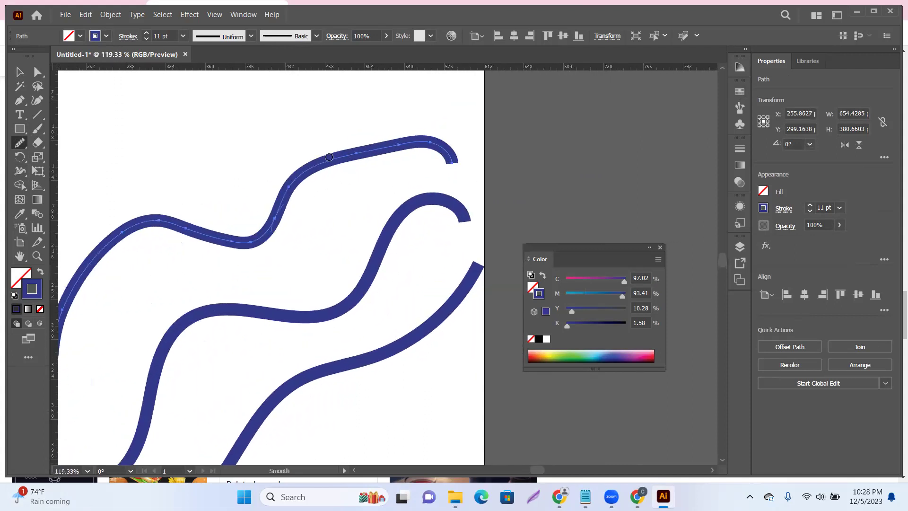
pyautogui.moveTo(290, 194)
pyautogui.mouseDown()
pyautogui.moveTo(353, 153)
pyautogui.moveTo(454, 142)
pyautogui.moveTo(458, 176)
pyautogui.mouseUp()
pyautogui.moveTo(429, 142); pyautogui.dragTo(427, 166)
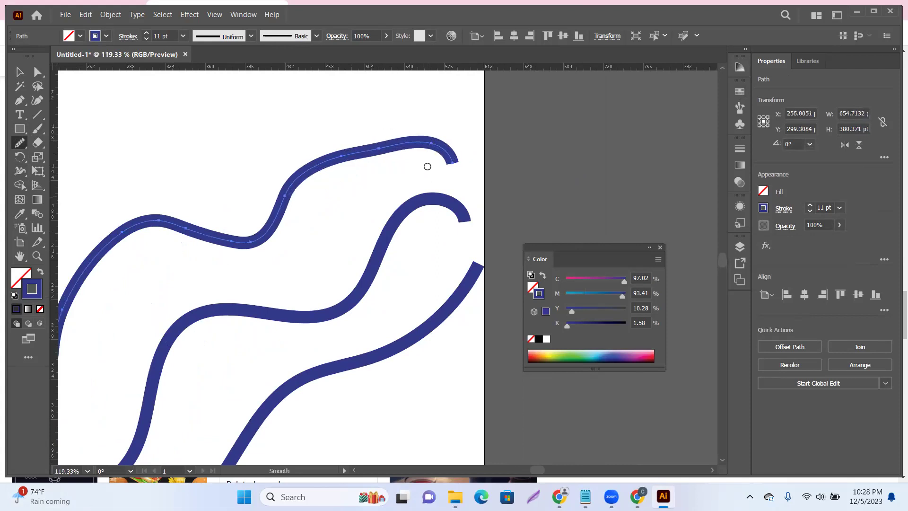
# Smooth the top stroke's bend and the lower segment left of it
pyautogui.hscroll(-3, 385, 138)
pyautogui.scroll(-2, 385, 137)
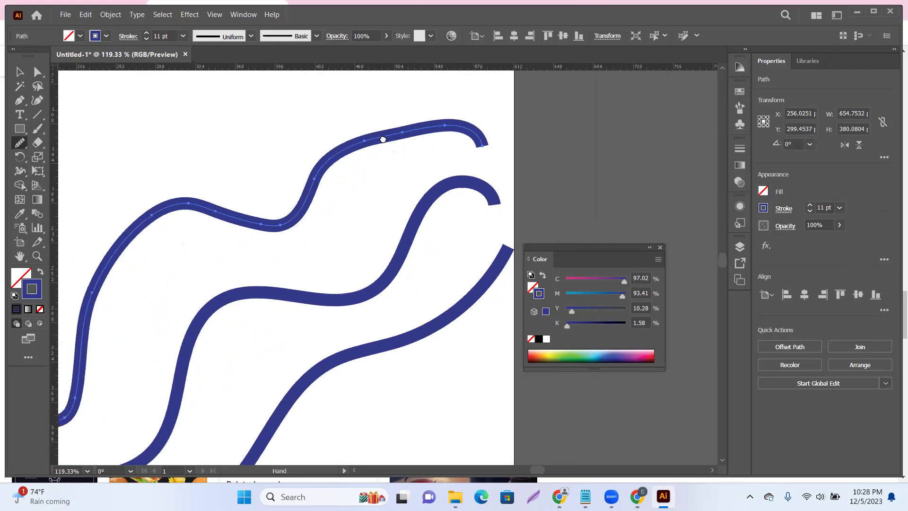
pyautogui.moveTo(362, 141)
pyautogui.mouseDown()
pyautogui.moveTo(329, 192)
pyautogui.moveTo(272, 199)
pyautogui.moveTo(218, 182)
pyautogui.moveTo(124, 248)
pyautogui.mouseUp()
pyautogui.hscroll(-3, 331, 197)
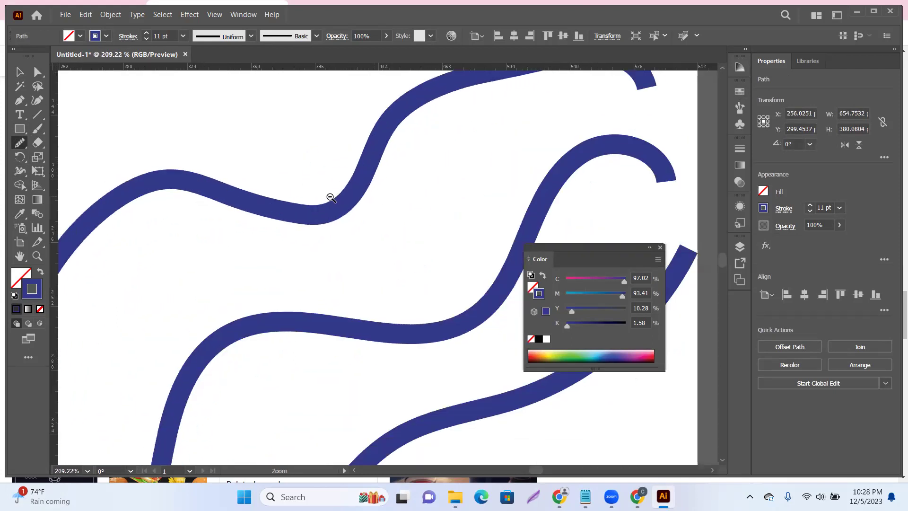
pyautogui.scroll(-3, 239, 205)
pyautogui.moveTo(240, 205)
pyautogui.mouseDown()
pyautogui.moveTo(329, 175)
pyautogui.moveTo(293, 201)
pyautogui.mouseUp()
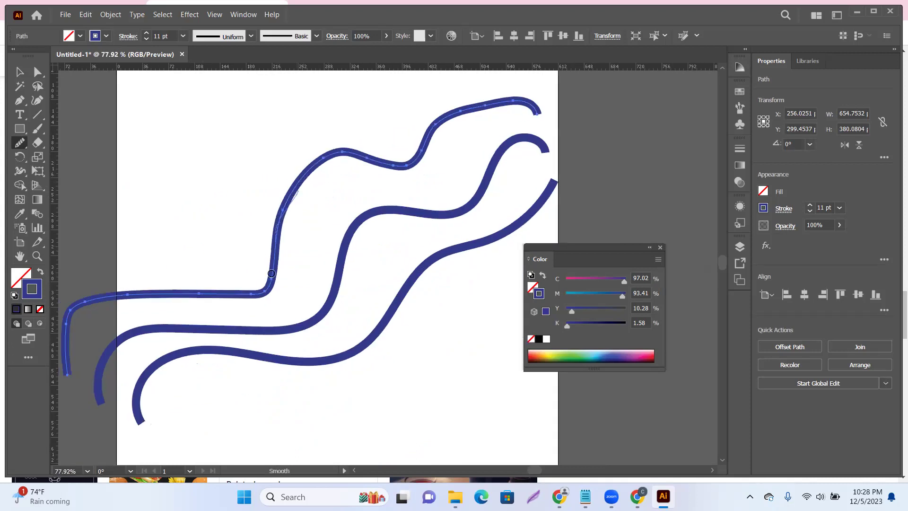
pyautogui.moveTo(279, 245); pyautogui.dragTo(326, 234)
pyautogui.moveTo(317, 269)
pyautogui.mouseDown()
pyautogui.moveTo(290, 289)
pyautogui.moveTo(197, 298)
pyautogui.mouseUp()
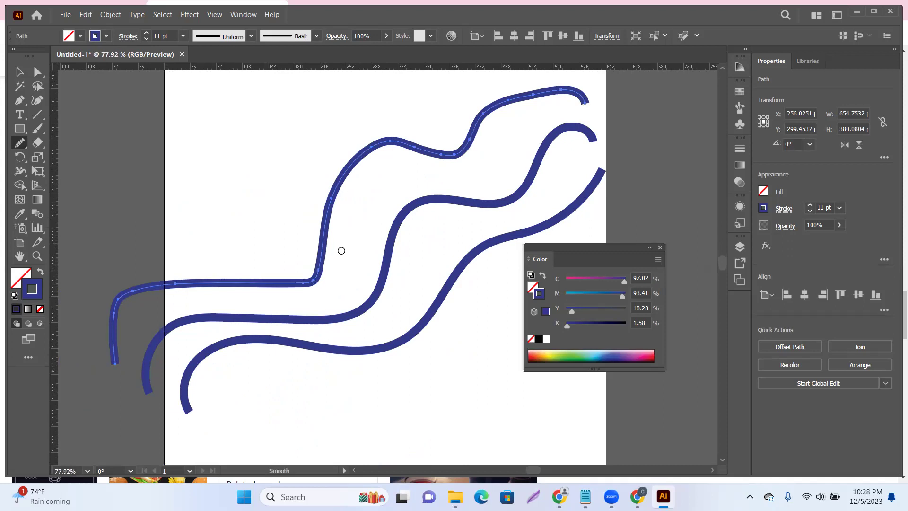
pyautogui.moveTo(319, 261); pyautogui.dragTo(237, 293)
pyautogui.moveTo(314, 278); pyautogui.dragTo(158, 297)
pyautogui.scroll(-3, 416, 179)
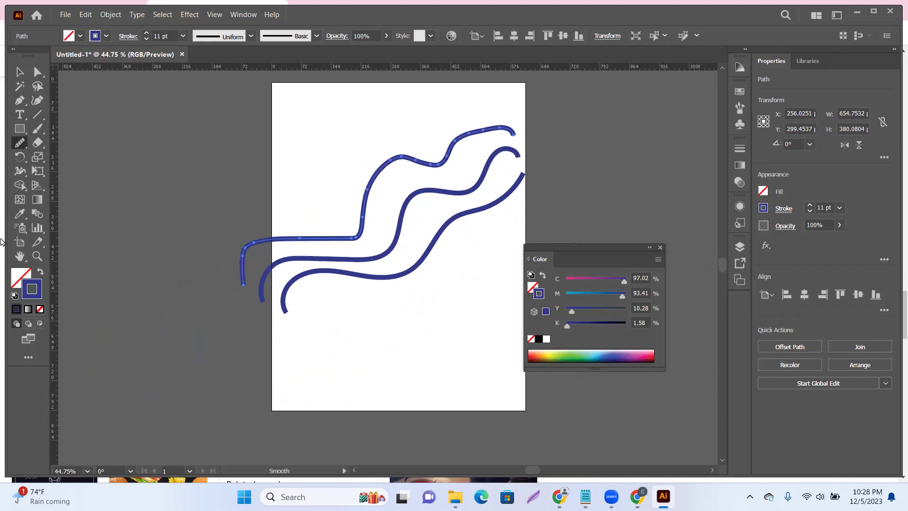
pyautogui.click(19, 72)
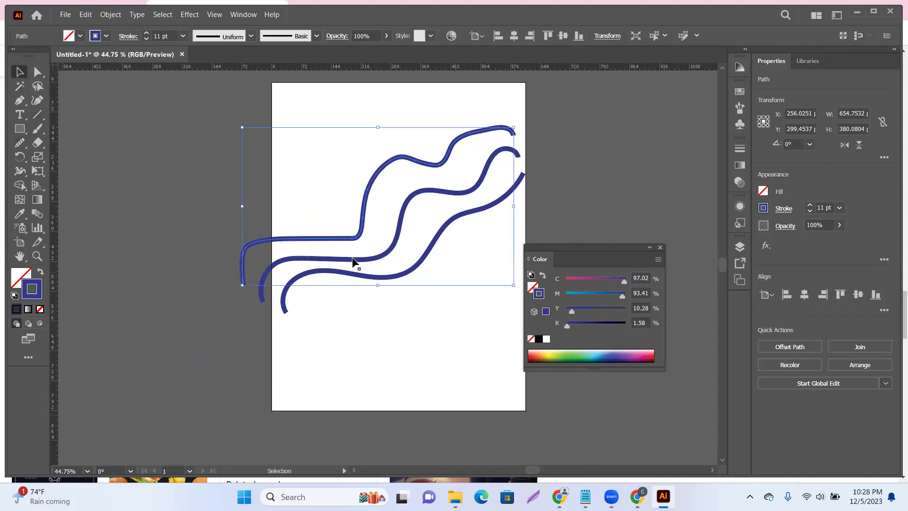
pyautogui.moveTo(180, 101); pyautogui.dragTo(472, 302)
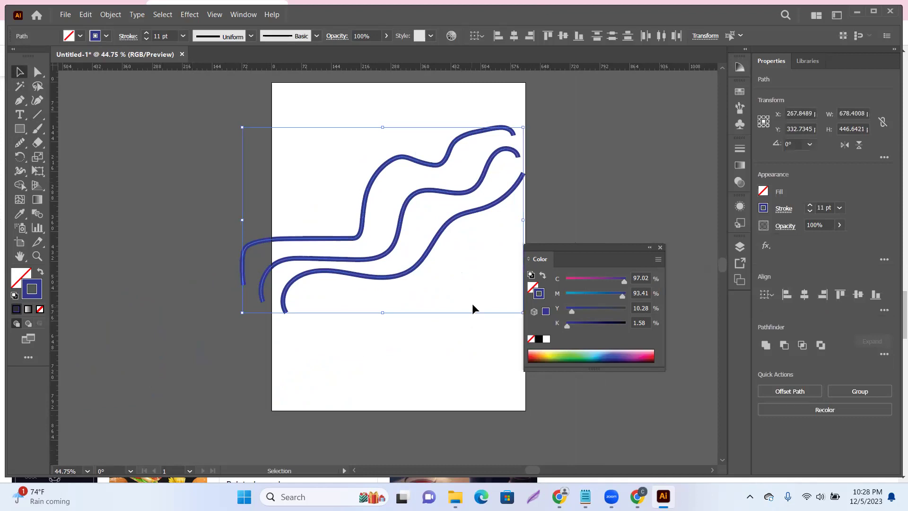
pyautogui.press('Delete')
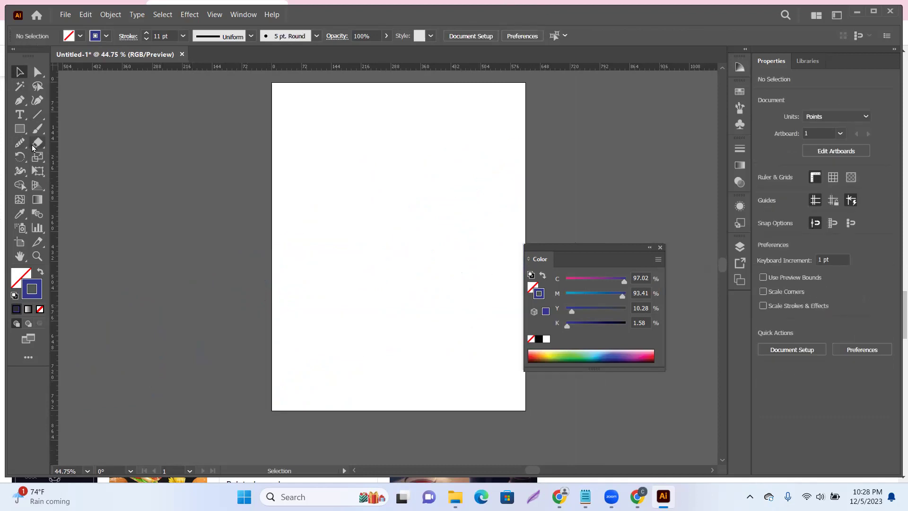
pyautogui.moveTo(33, 148); pyautogui.dragTo(86, 143)
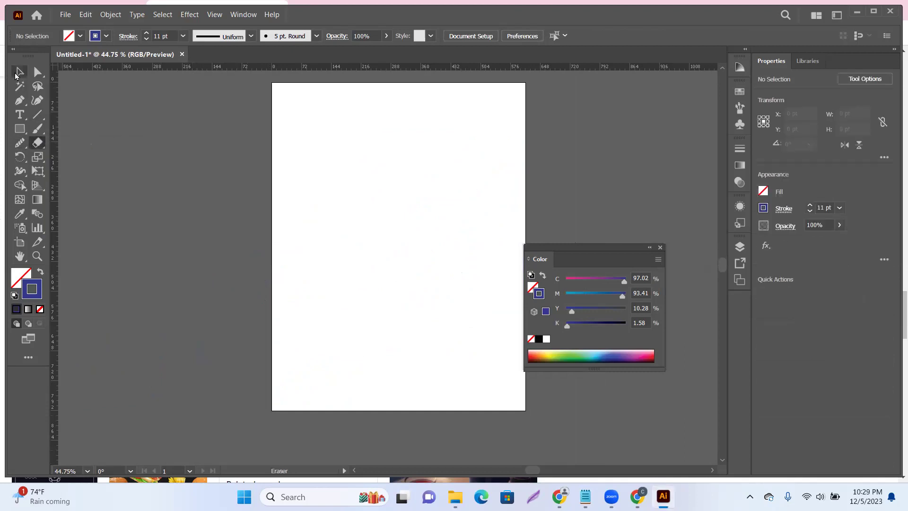
pyautogui.click(17, 74)
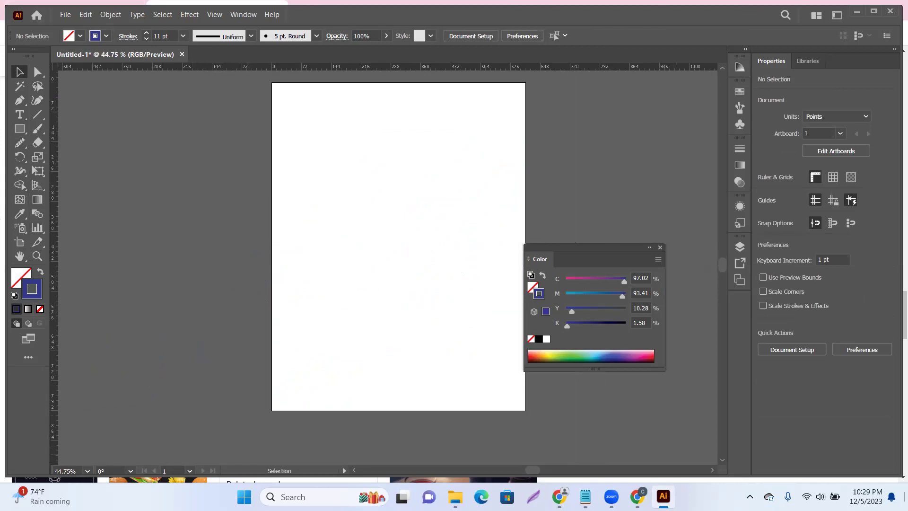
# Draw a square left of the artboard and swap it to a blue fill
pyautogui.click(19, 129)
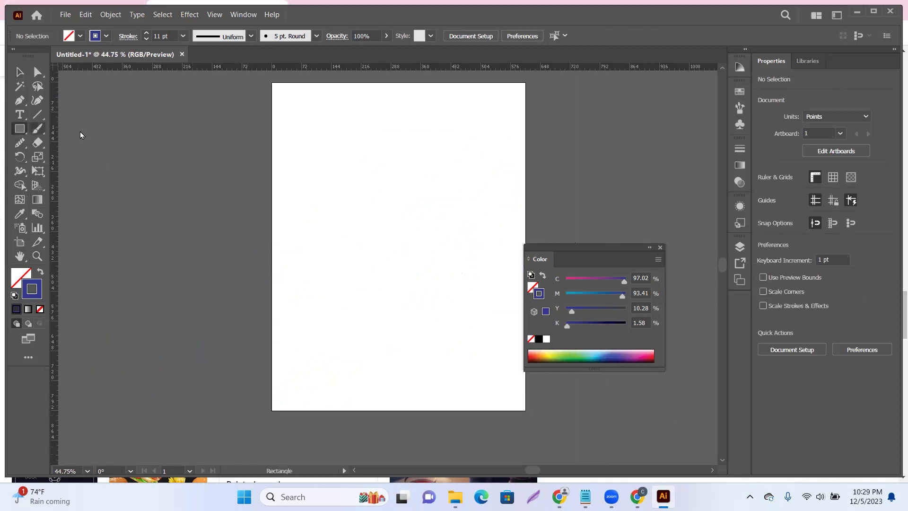
pyautogui.moveTo(89, 112); pyautogui.dragTo(181, 204)
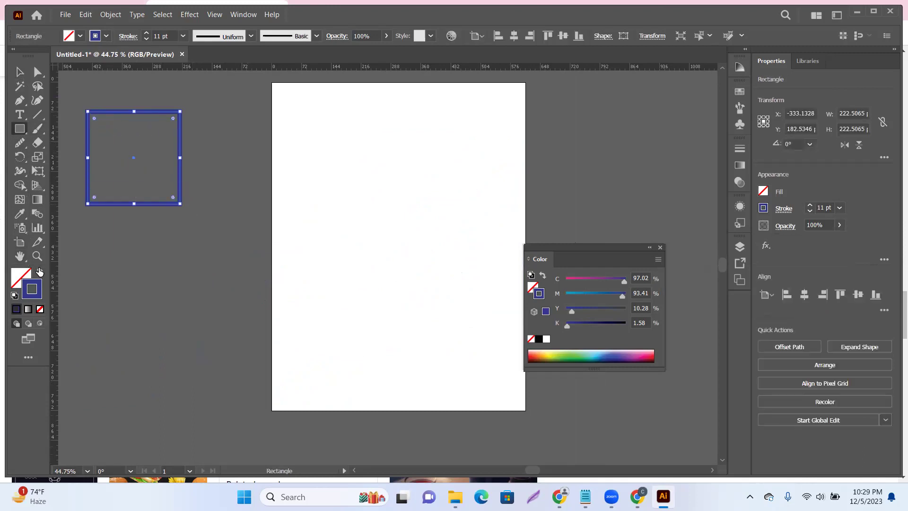
pyautogui.click(41, 273)
pyautogui.click(20, 72)
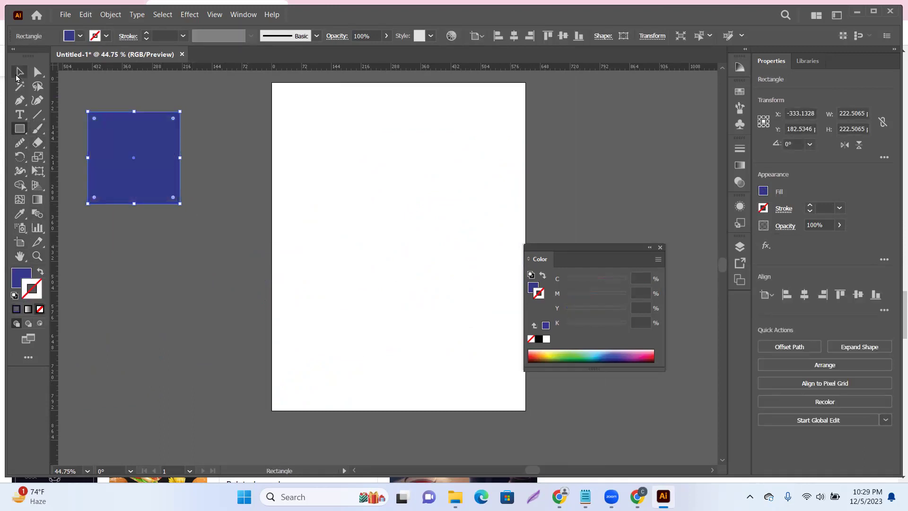
pyautogui.click(163, 268)
# Draw a blue circle and move it onto the square's lower-right corner
pyautogui.click(19, 132)
pyautogui.click(55, 155)
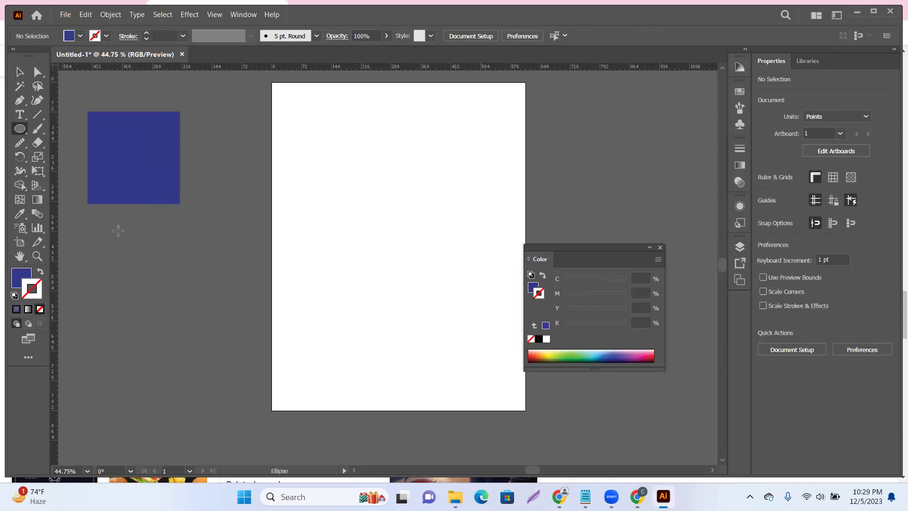
pyautogui.moveTo(114, 233); pyautogui.dragTo(209, 328)
pyautogui.click(19, 72)
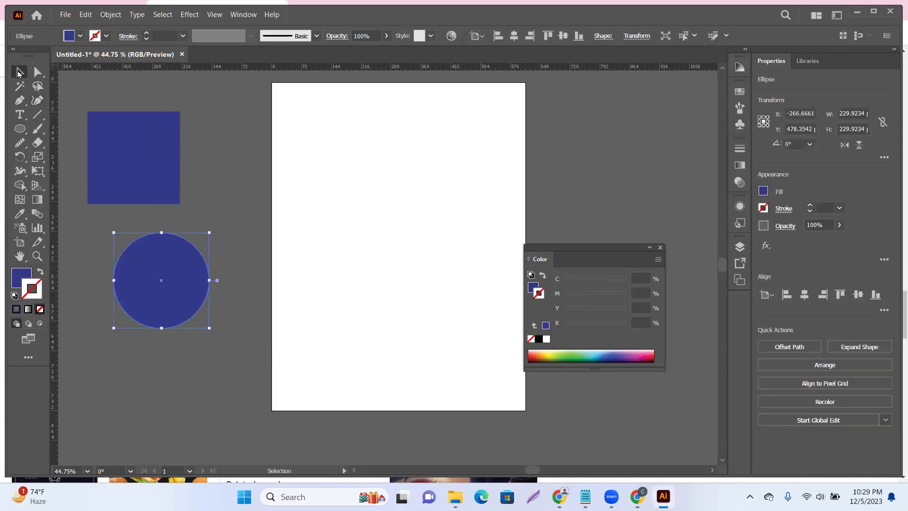
pyautogui.moveTo(181, 263); pyautogui.dragTo(200, 176)
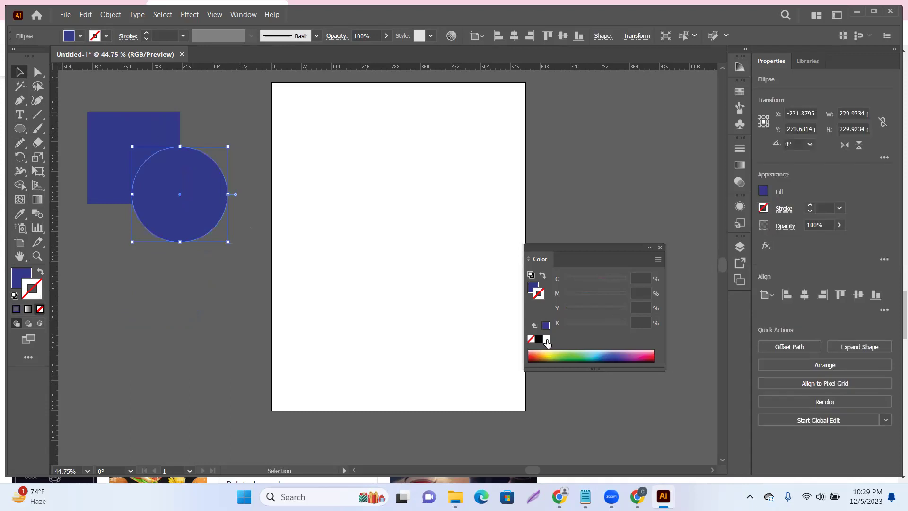
# Give both shapes a white fill with no stroke and duplicate the pair right of the artboard
pyautogui.moveTo(256, 119); pyautogui.dragTo(84, 240)
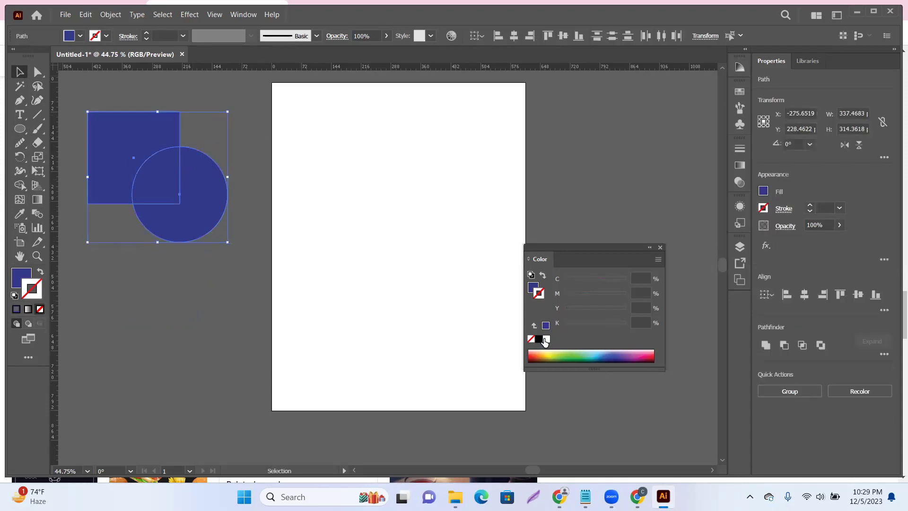
pyautogui.click(546, 340)
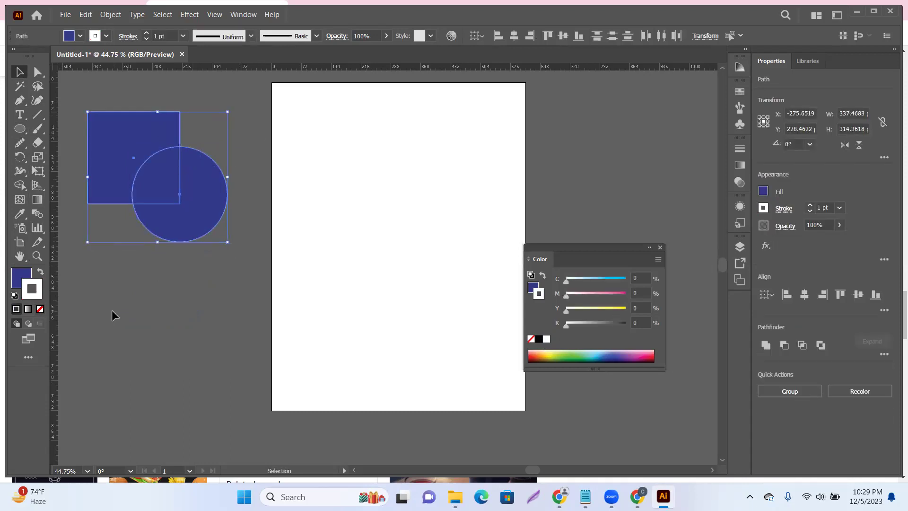
pyautogui.click(40, 271)
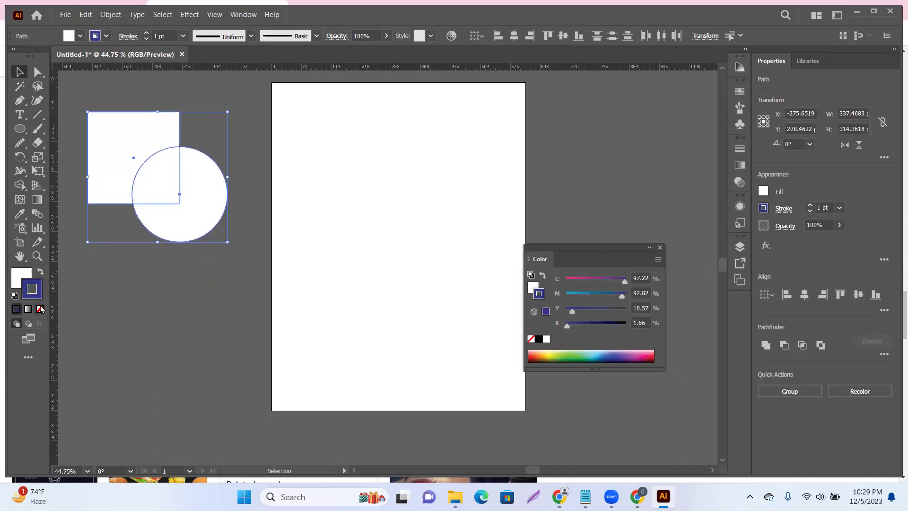
pyautogui.click(40, 309)
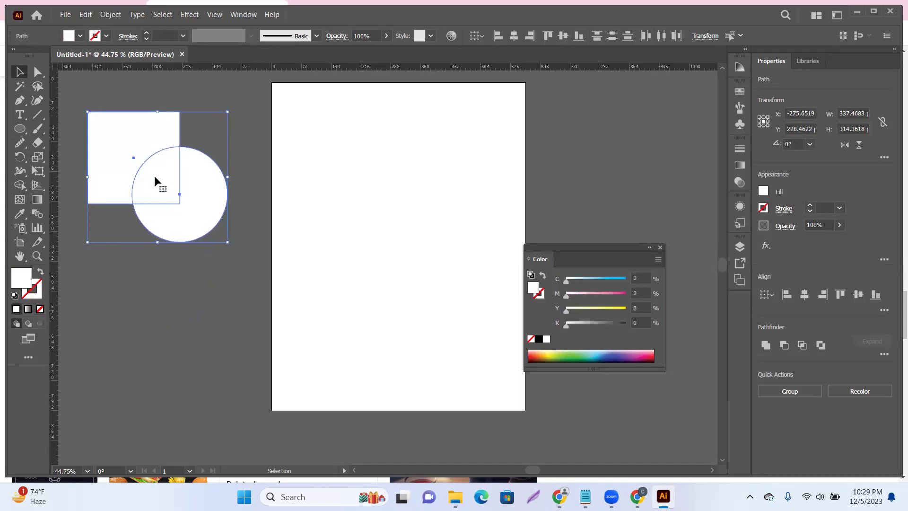
pyautogui.moveTo(154, 175); pyautogui.dragTo(617, 166)
# Move the original yellow square-and-circle pair onto the artboard's left edge
pyautogui.hscroll(-3, 219, 281)
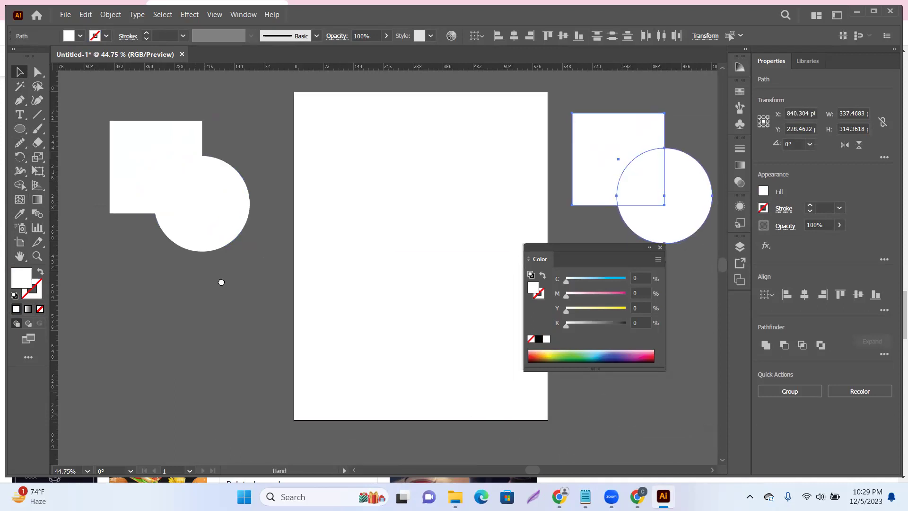
pyautogui.click(265, 246)
pyautogui.scroll(1, 168, 172)
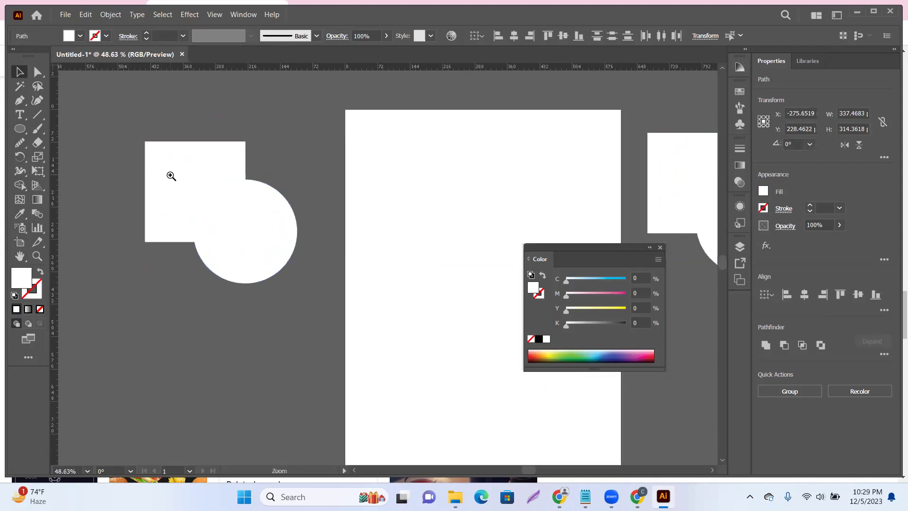
pyautogui.moveTo(201, 205); pyautogui.dragTo(390, 243)
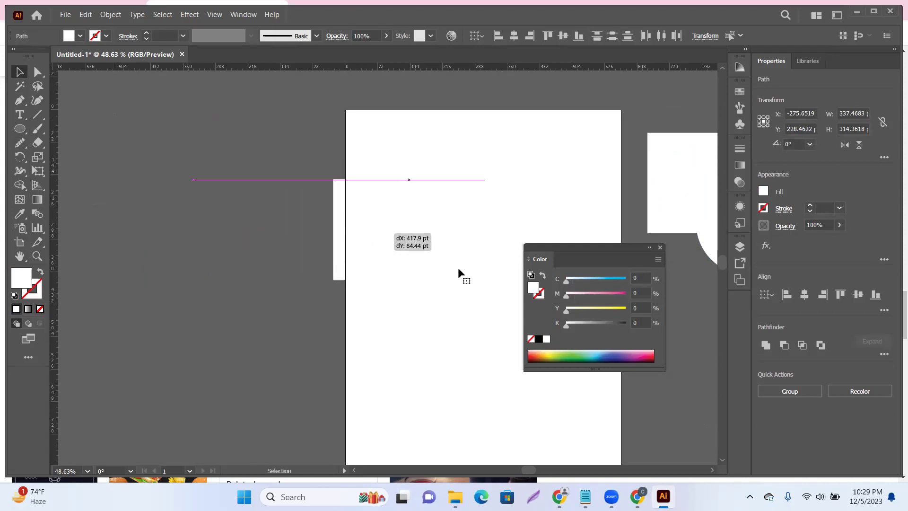
pyautogui.moveTo(571, 311); pyautogui.dragTo(626, 310)
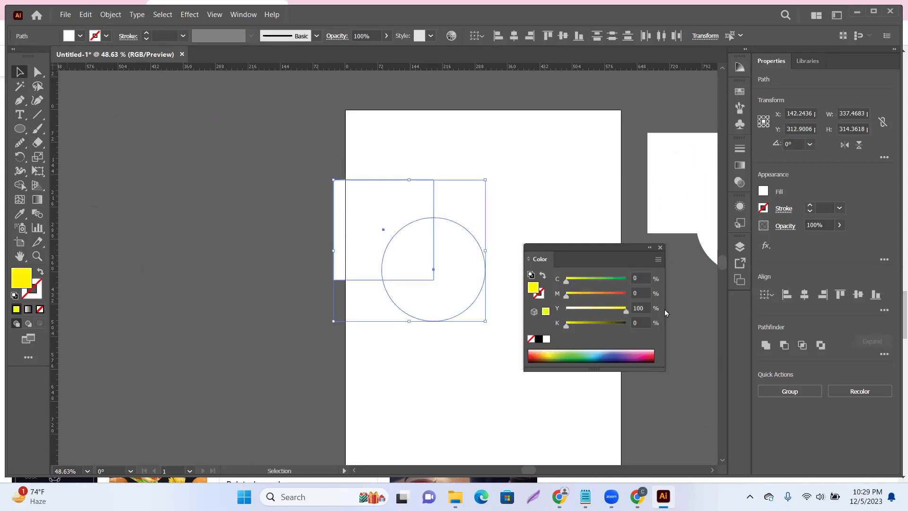
pyautogui.hscroll(3, 174, 251)
pyautogui.click(174, 251)
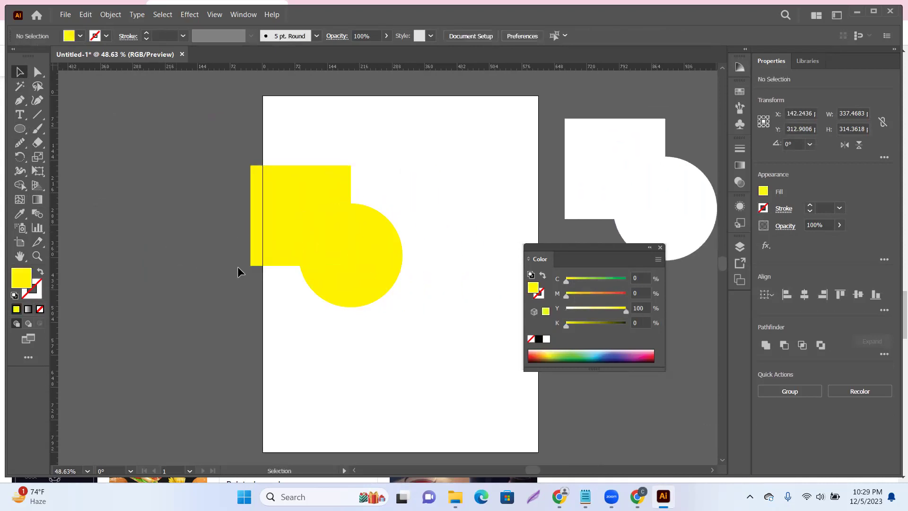
pyautogui.hscroll(1, 232, 178)
pyautogui.click(296, 249)
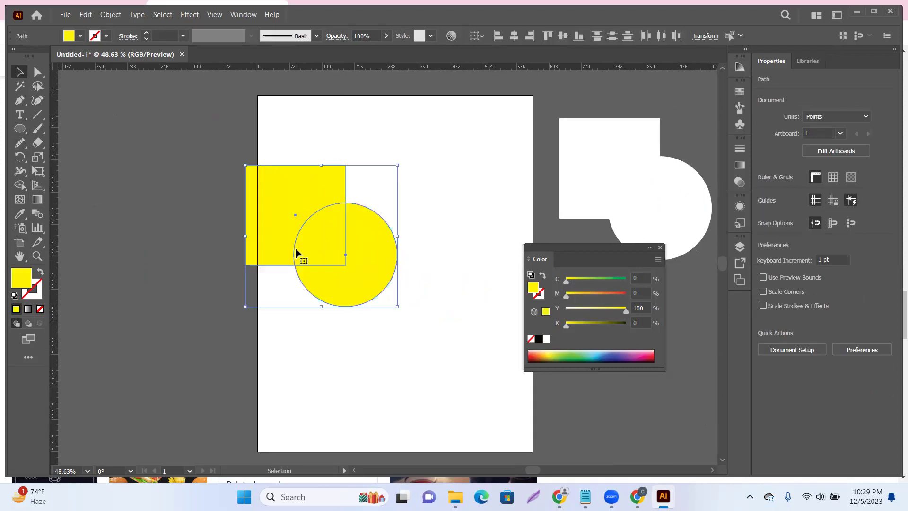
pyautogui.click(175, 211)
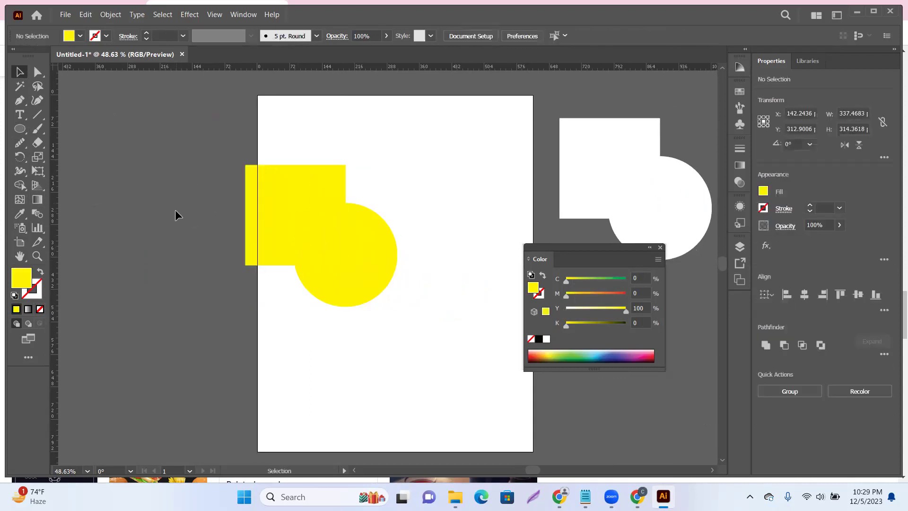
# Stretch the yellow square's left edge further left past the artboard edge
pyautogui.click(280, 203)
pyautogui.moveTo(243, 216); pyautogui.dragTo(258, 214)
pyautogui.click(185, 242)
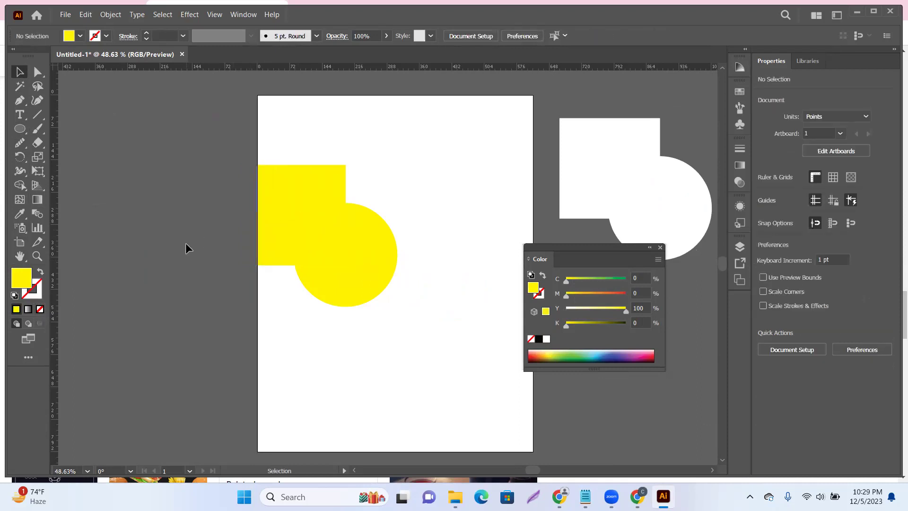
pyautogui.hotkey('ctrl', 'z')
pyautogui.click(178, 249)
pyautogui.click(247, 217)
pyautogui.moveTo(245, 217); pyautogui.dragTo(203, 224)
pyautogui.click(194, 270)
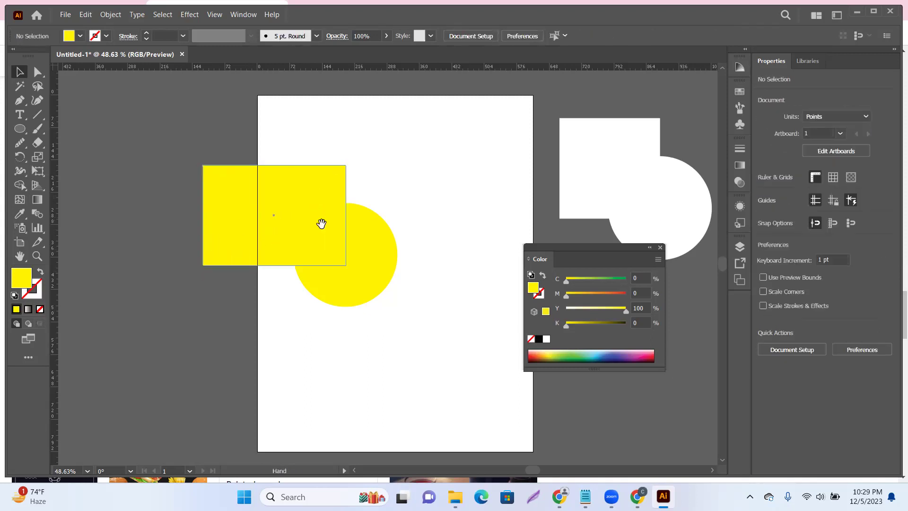
pyautogui.moveTo(321, 223); pyautogui.dragTo(317, 205)
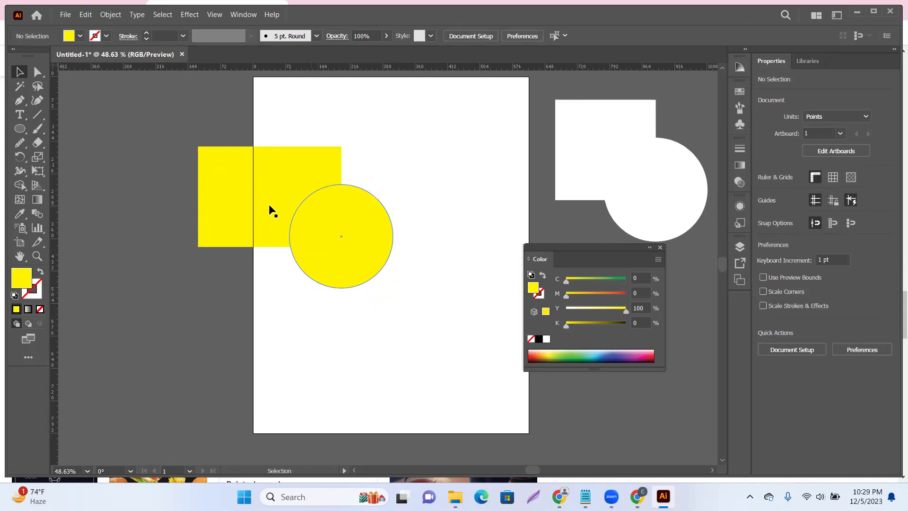
# Erase a curved bite from the square's upper-left and a slanted band across its top with an enlarged Eraser
pyautogui.click(37, 143)
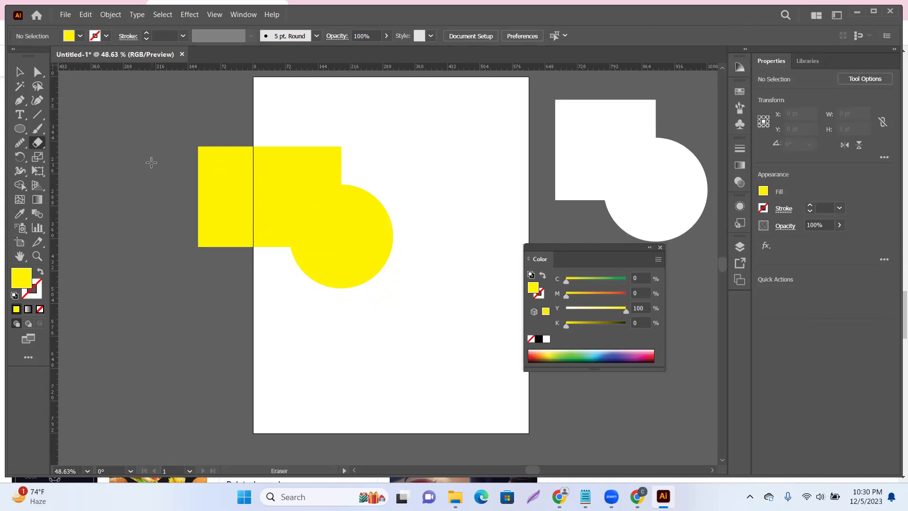
pyautogui.press(']')
pyautogui.press(']')
pyautogui.press(']')
pyautogui.moveTo(191, 122); pyautogui.dragTo(177, 187)
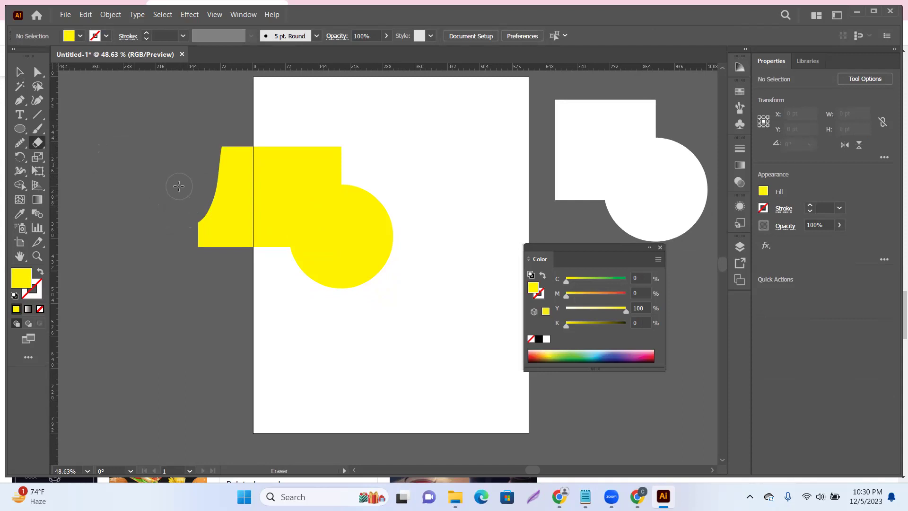
pyautogui.moveTo(179, 186)
pyautogui.mouseDown()
pyautogui.moveTo(410, 164)
pyautogui.moveTo(335, 209)
pyautogui.moveTo(317, 288)
pyautogui.moveTo(372, 192)
pyautogui.mouseUp()
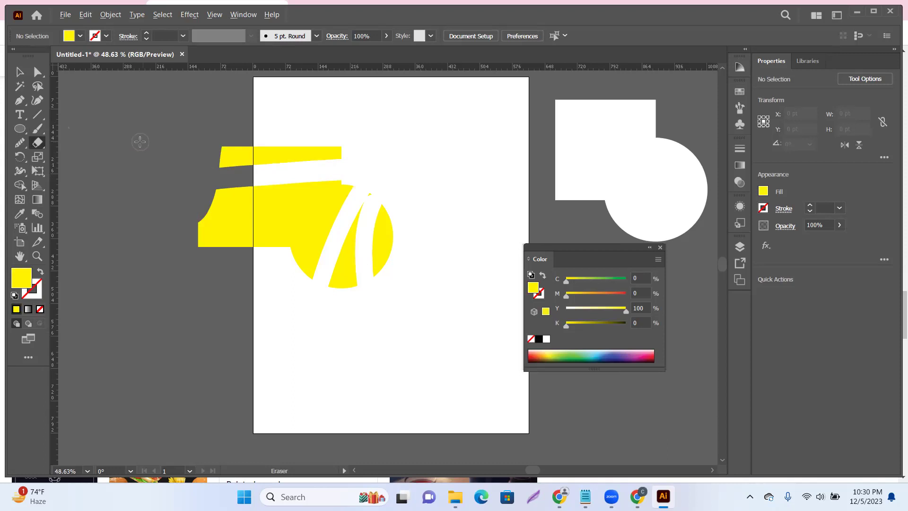
# Erase the yellow left of the artboard and the detached top strip
pyautogui.moveTo(133, 114)
pyautogui.mouseDown()
pyautogui.moveTo(128, 284)
pyautogui.moveTo(241, 294)
pyautogui.moveTo(156, 305)
pyautogui.moveTo(255, 297)
pyautogui.mouseUp()
pyautogui.moveTo(189, 89); pyautogui.dragTo(481, 165)
pyautogui.moveTo(181, 119)
pyautogui.mouseDown()
pyautogui.moveTo(223, 271)
pyautogui.moveTo(254, 309)
pyautogui.mouseUp()
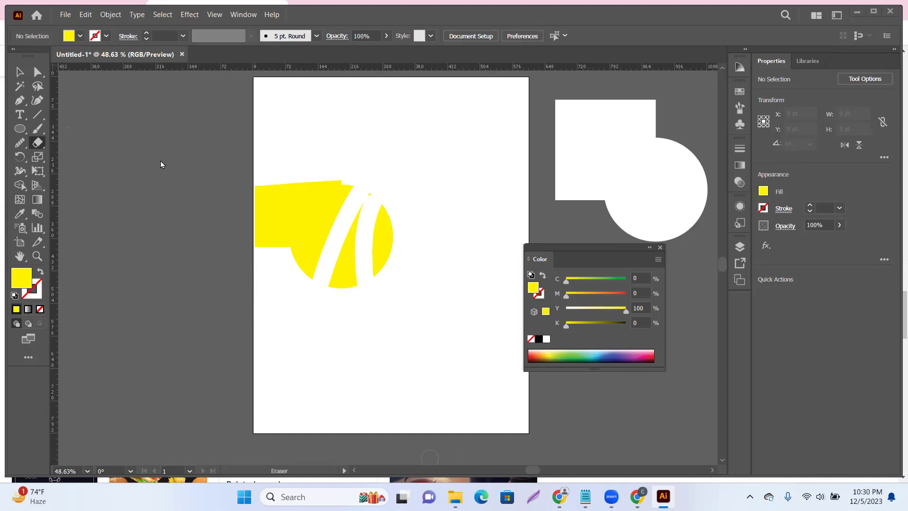
pyautogui.click(19, 128)
# Draw three yellow circles left of the artboard and arrange them close together
pyautogui.moveTo(107, 126); pyautogui.dragTo(178, 197)
pyautogui.moveTo(98, 223)
pyautogui.mouseDown()
pyautogui.moveTo(223, 334)
pyautogui.moveTo(213, 337)
pyautogui.mouseUp()
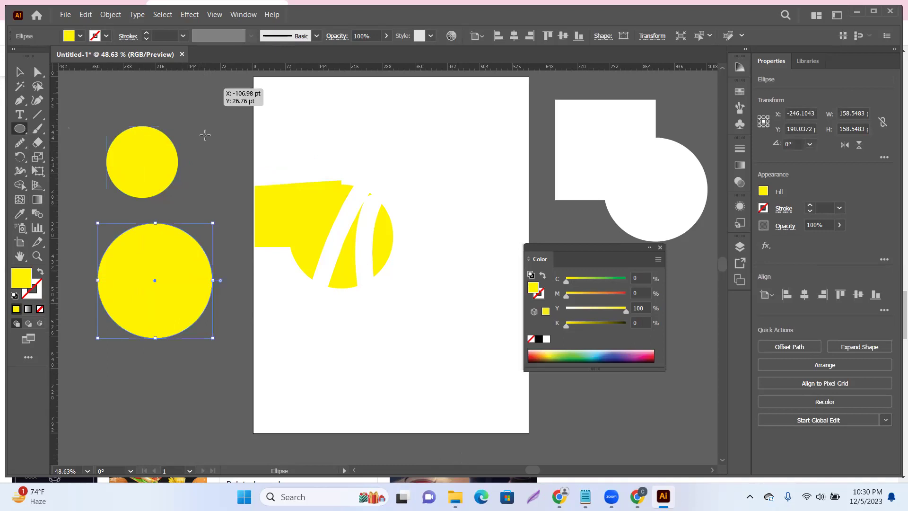
pyautogui.moveTo(214, 179)
pyautogui.mouseDown()
pyautogui.moveTo(246, 204)
pyautogui.moveTo(238, 207)
pyautogui.mouseUp()
pyautogui.press('v')
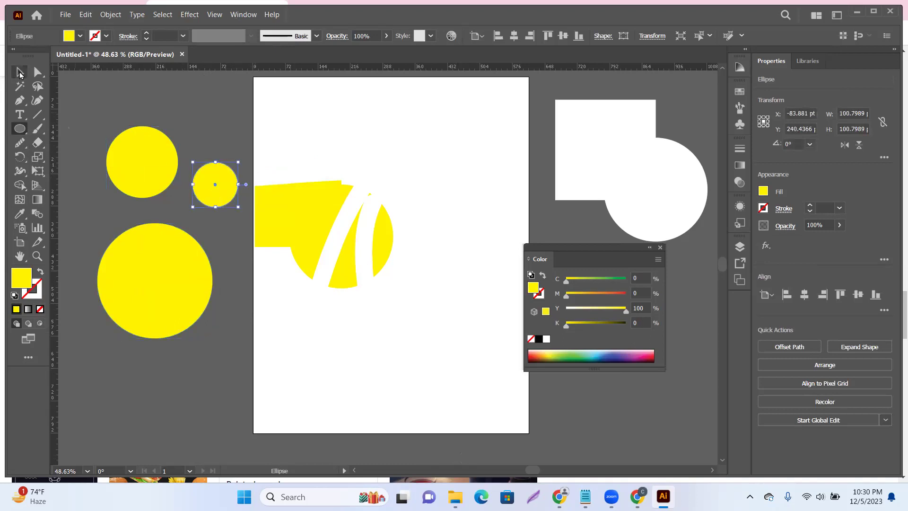
pyautogui.moveTo(147, 159); pyautogui.dragTo(114, 171)
pyautogui.moveTo(223, 189); pyautogui.dragTo(199, 194)
pyautogui.press('space')
pyautogui.moveTo(154, 120); pyautogui.dragTo(208, 105)
pyautogui.moveTo(238, 161); pyautogui.dragTo(210, 175)
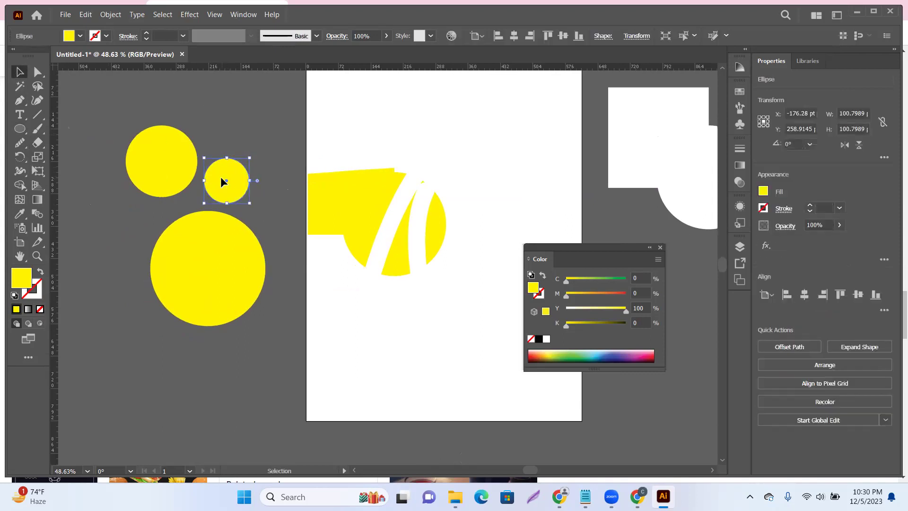
# Sweep the Eraser over the yellow circles, trimming the small one to a thin sliver
pyautogui.click(38, 143)
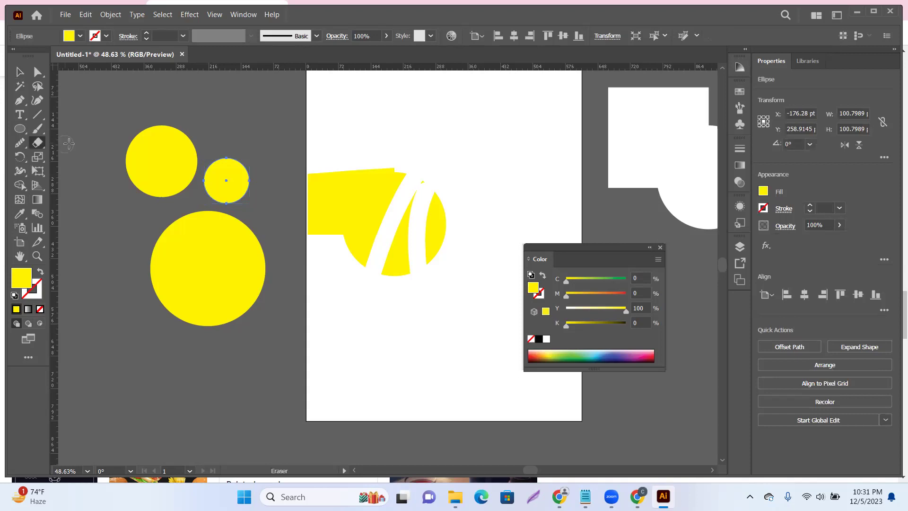
pyautogui.moveTo(89, 102)
pyautogui.mouseDown()
pyautogui.moveTo(153, 248)
pyautogui.moveTo(210, 340)
pyautogui.moveTo(126, 140)
pyautogui.moveTo(222, 346)
pyautogui.mouseUp()
pyautogui.moveTo(110, 99)
pyautogui.mouseDown()
pyautogui.moveTo(206, 332)
pyautogui.moveTo(246, 377)
pyautogui.mouseUp()
pyautogui.press('ctrl')
pyautogui.hotkey('ctrl', 'a')
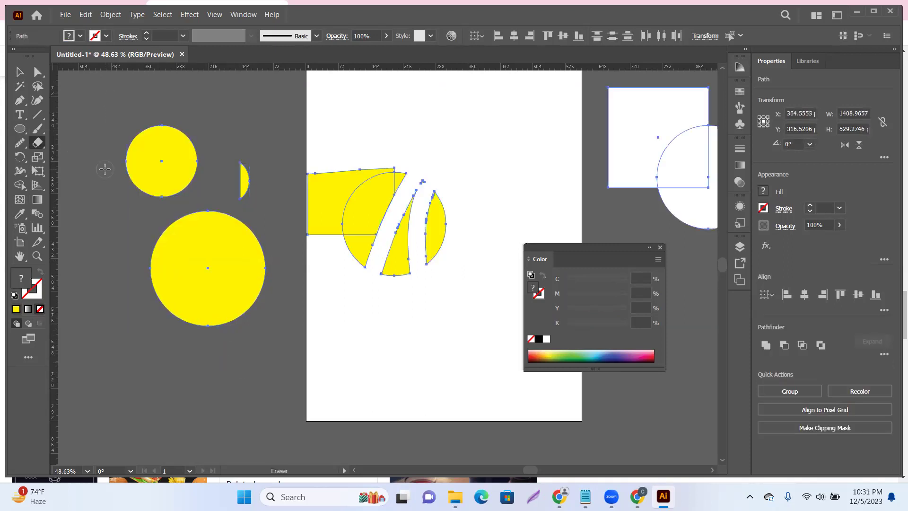
pyautogui.click(20, 71)
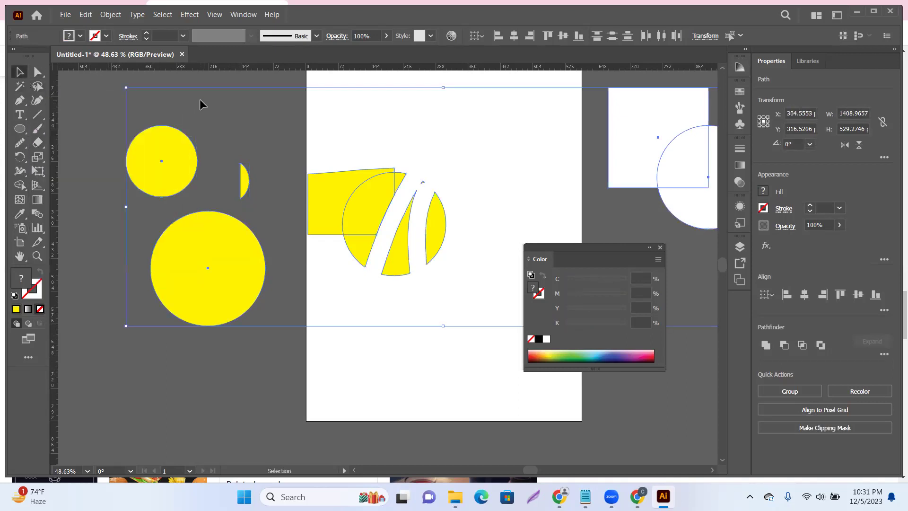
pyautogui.click(88, 100)
# Undo an erase that removed every shape, then erase only the circles left of the artboard
pyautogui.click(39, 143)
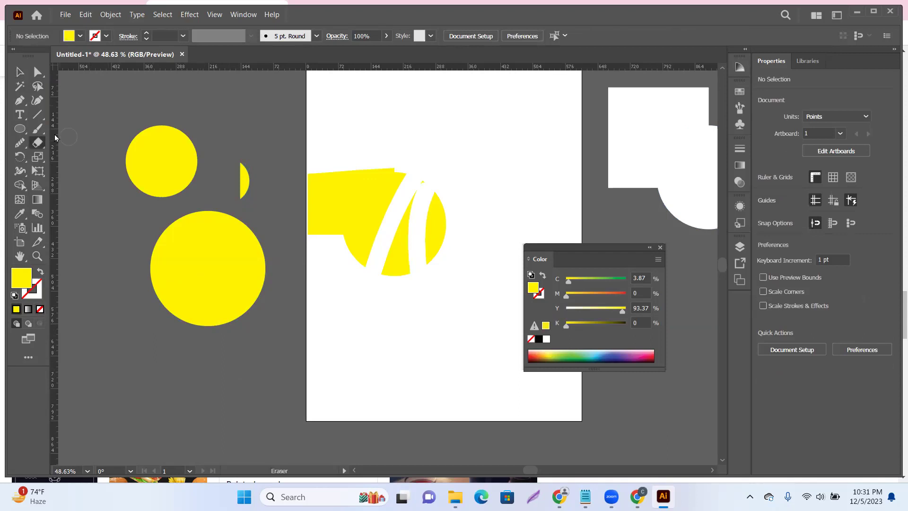
pyautogui.moveTo(82, 95)
pyautogui.mouseDown()
pyautogui.moveTo(150, 310)
pyautogui.moveTo(358, 367)
pyautogui.moveTo(454, 379)
pyautogui.mouseUp()
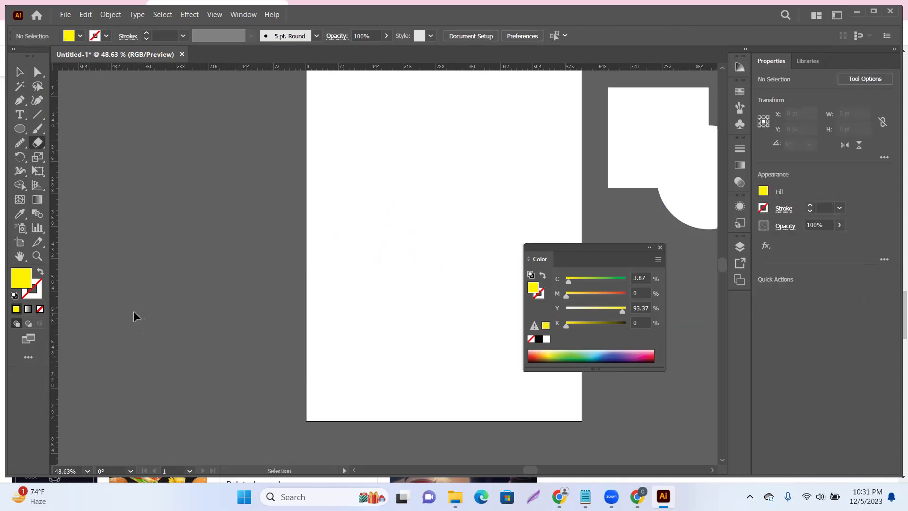
pyautogui.hotkey('ctrl', 'z')
pyautogui.moveTo(88, 81)
pyautogui.mouseDown()
pyautogui.moveTo(278, 405)
pyautogui.moveTo(314, 410)
pyautogui.mouseUp()
pyautogui.click(27, 77)
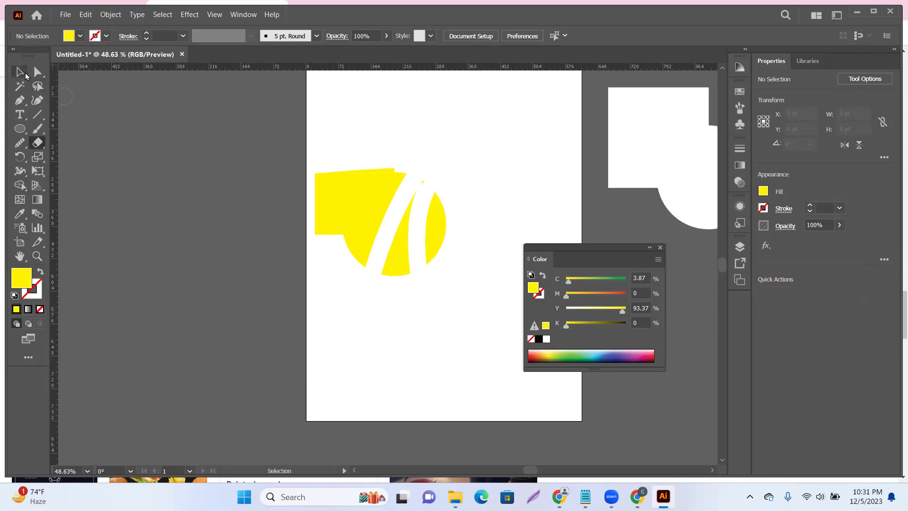
pyautogui.hscroll(-2, 180, 178)
# Draw a large yellow circle left of the artboard
pyautogui.click(38, 144)
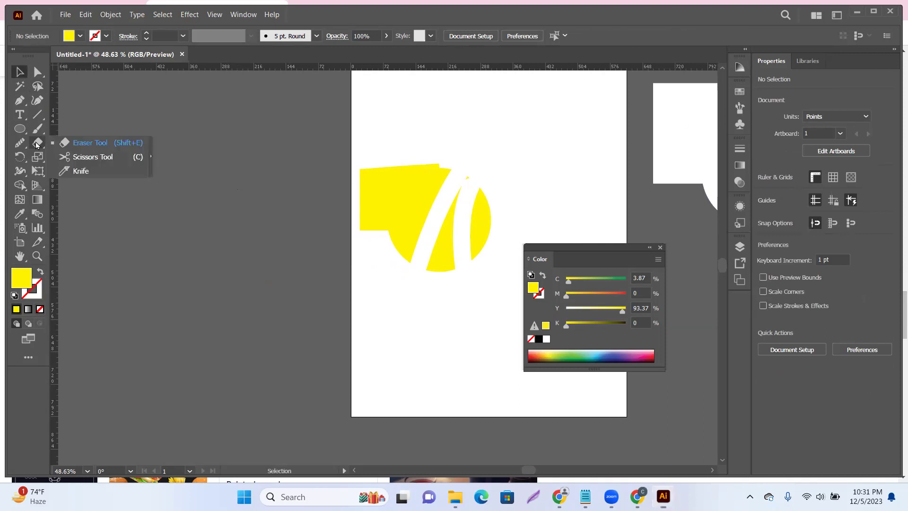
pyautogui.click(112, 157)
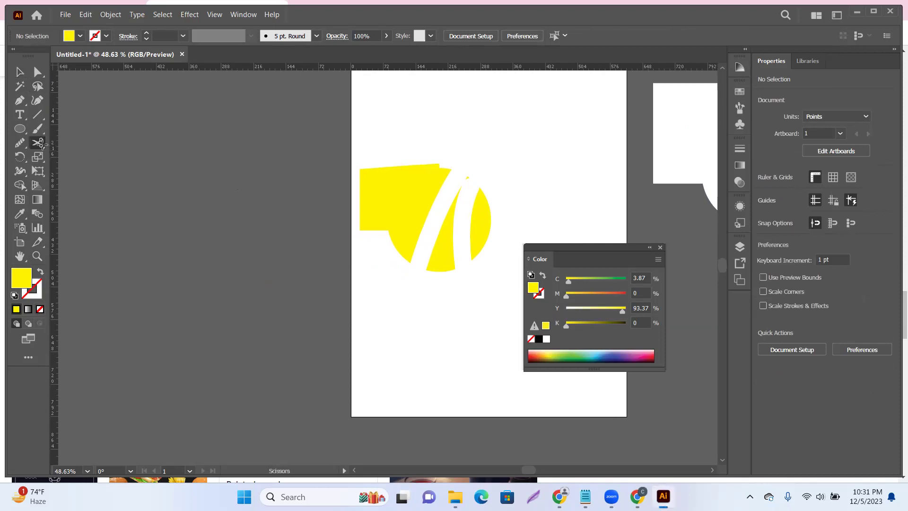
pyautogui.click(19, 128)
pyautogui.moveTo(98, 130); pyautogui.dragTo(208, 238)
pyautogui.moveTo(242, 274); pyautogui.dragTo(292, 323)
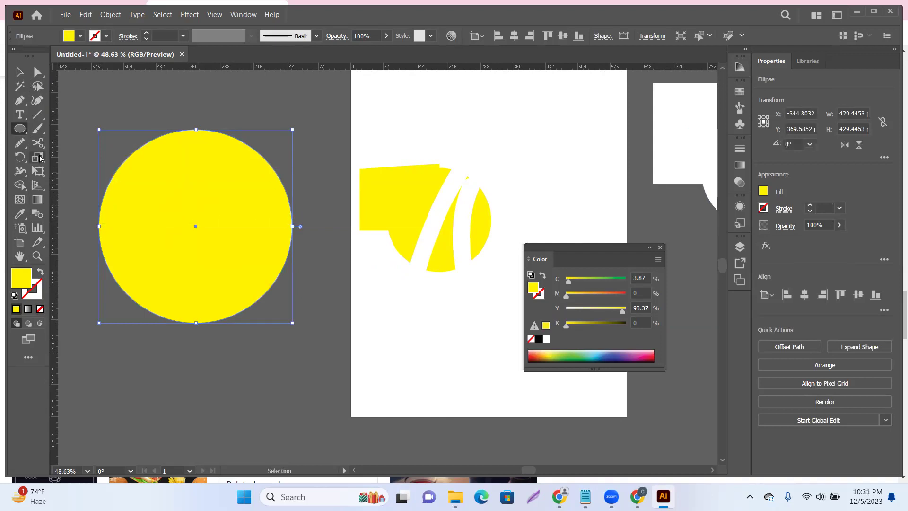
# Cut the circle's outline with Scissors at its left, right, top and upper-left points
pyautogui.click(37, 143)
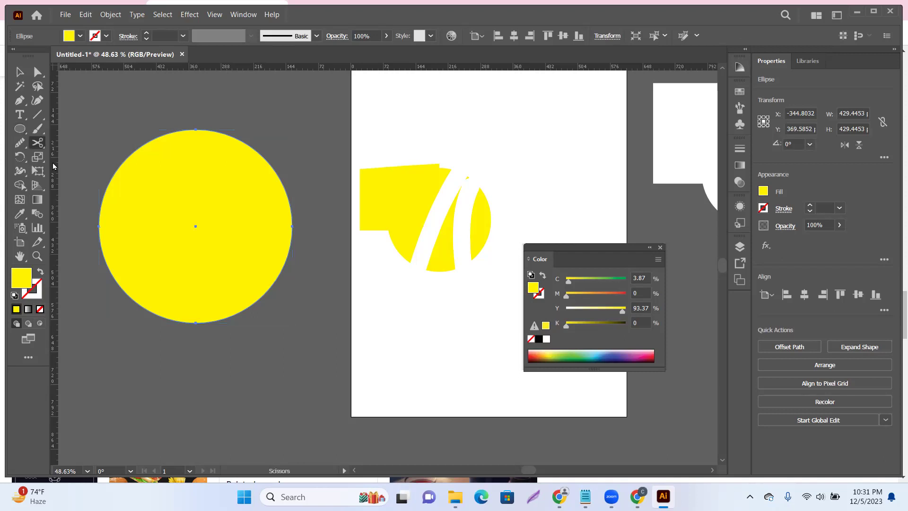
pyautogui.click(98, 225)
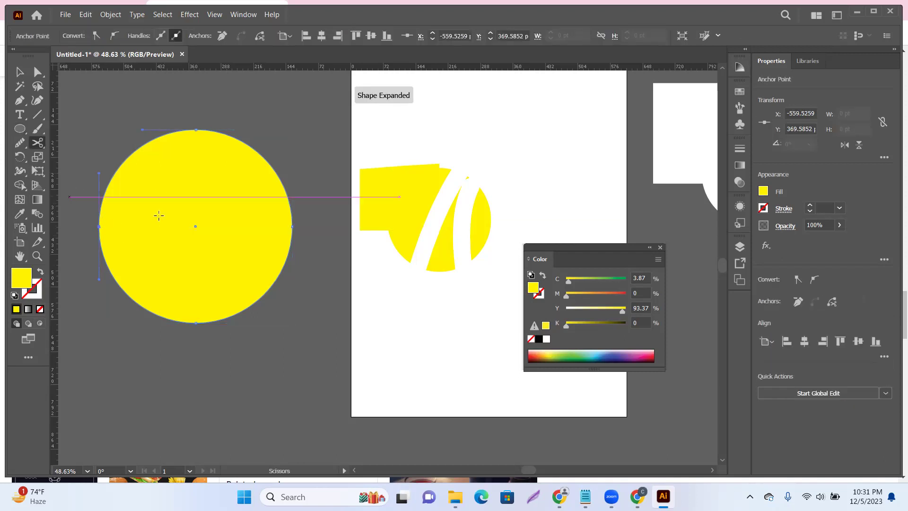
pyautogui.click(291, 227)
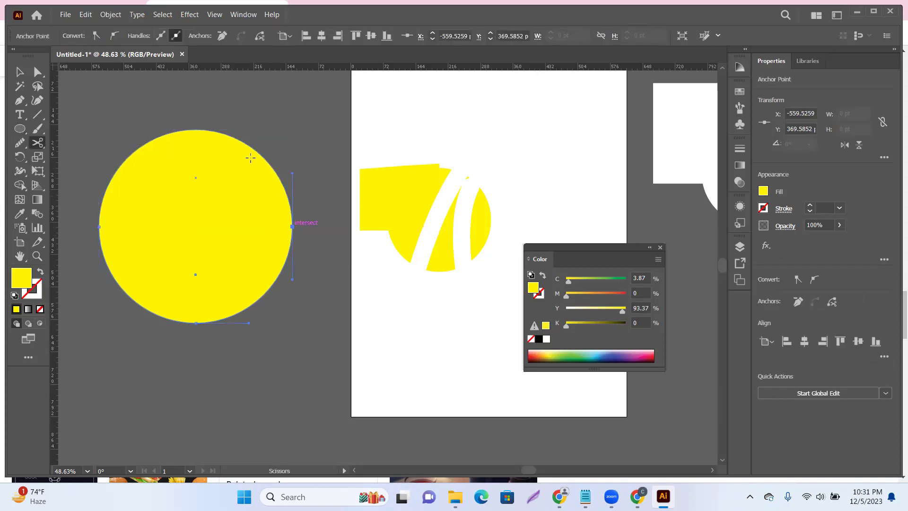
pyautogui.click(240, 140)
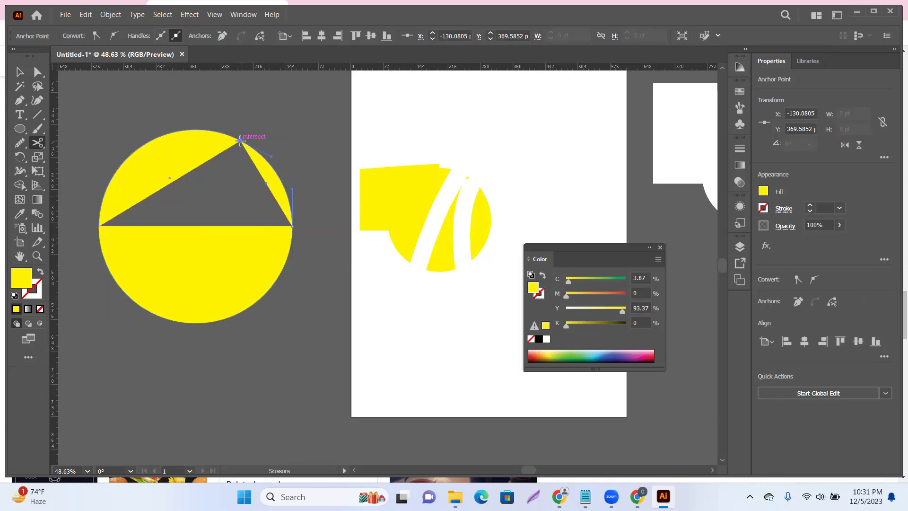
pyautogui.click(147, 141)
# Pull the right, top and left slivers away from the circle
pyautogui.press('v')
pyautogui.click(244, 116)
pyautogui.moveTo(268, 181); pyautogui.dragTo(285, 139)
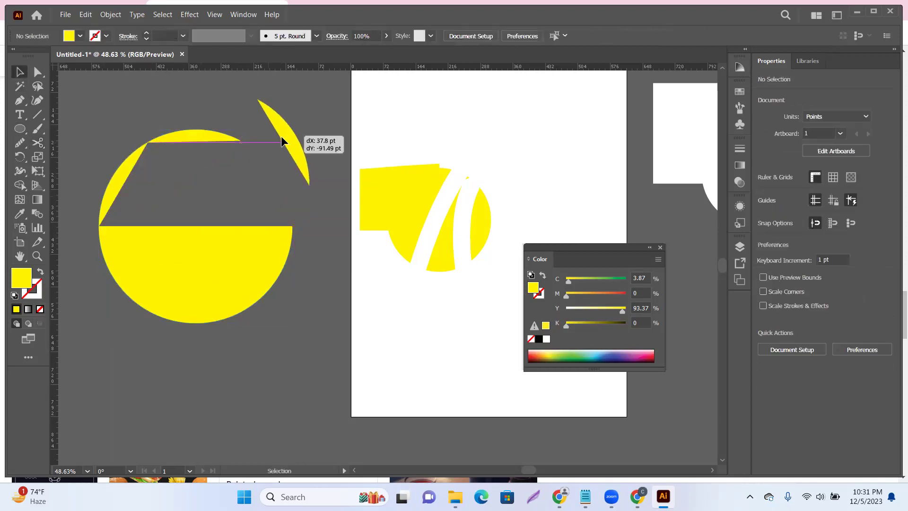
pyautogui.moveTo(176, 141); pyautogui.dragTo(175, 117)
pyautogui.moveTo(119, 184); pyautogui.dragTo(109, 142)
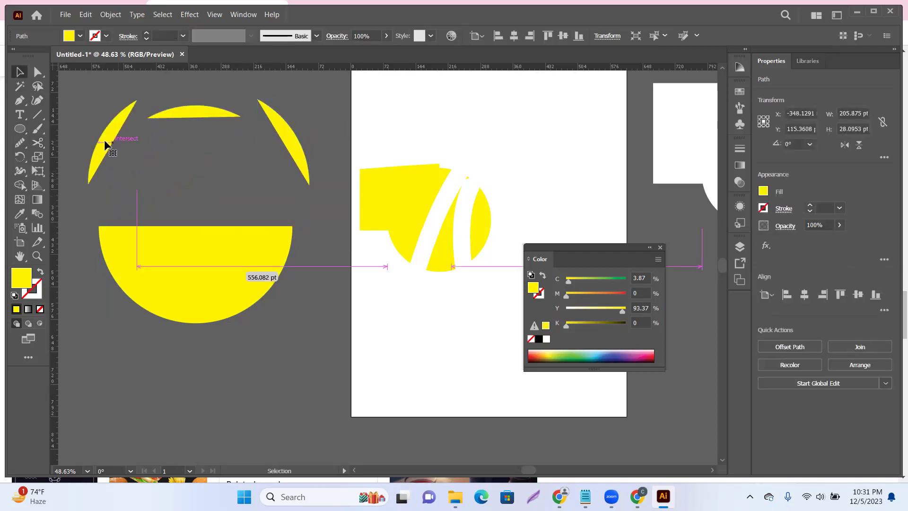
pyautogui.click(167, 260)
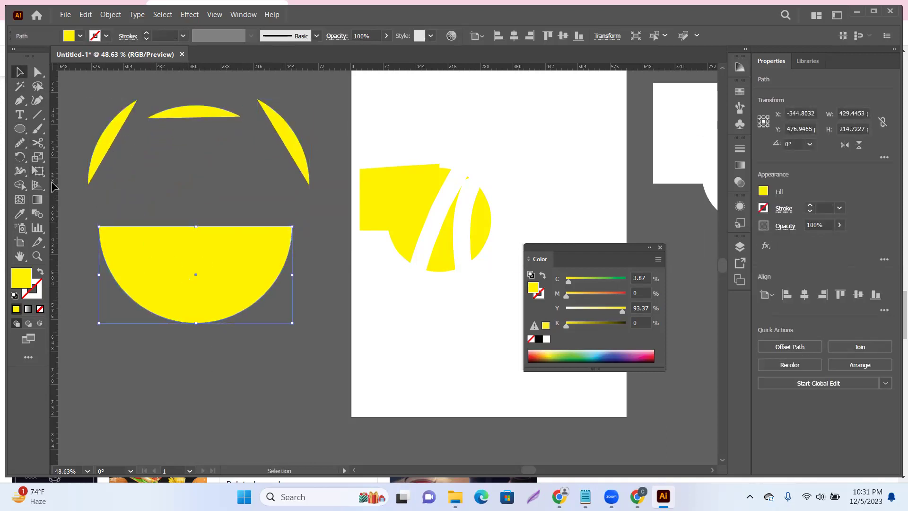
# Cut the bottom half-circle at two more points and move the lower slivers up
pyautogui.click(37, 142)
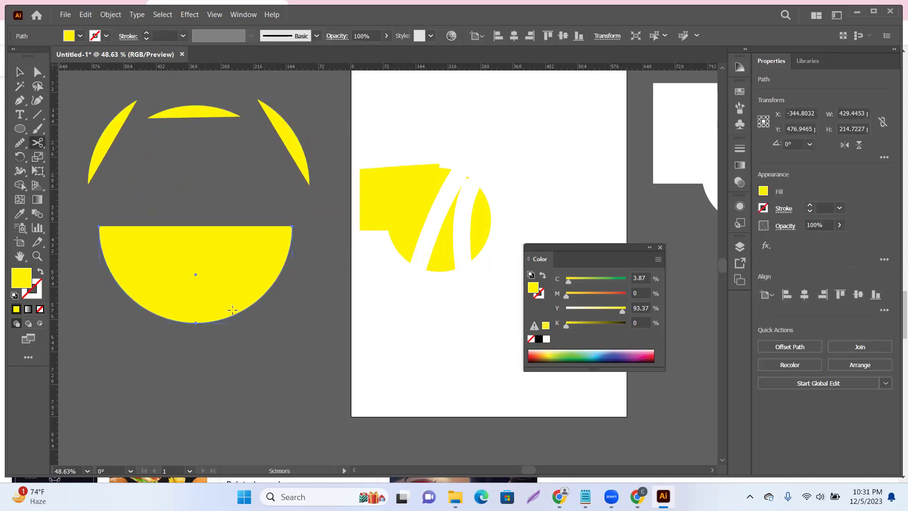
pyautogui.click(191, 317)
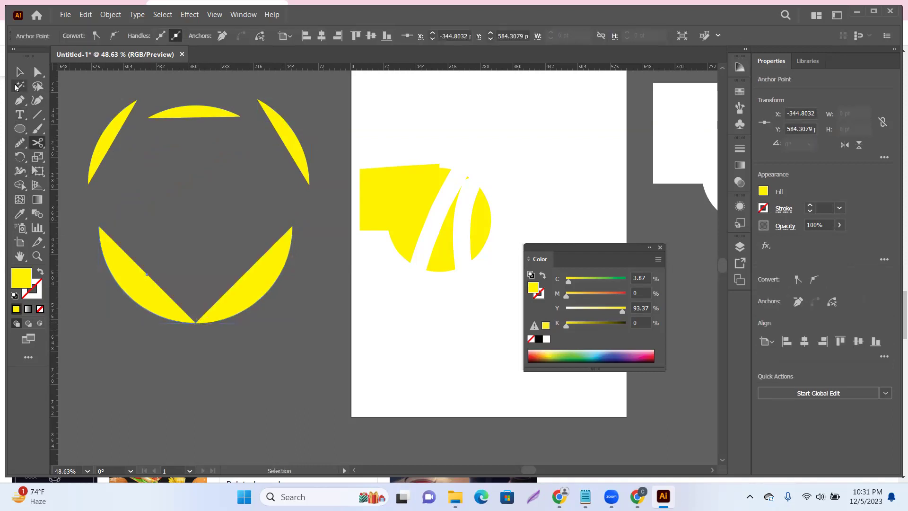
pyautogui.click(19, 71)
pyautogui.click(306, 290)
pyautogui.moveTo(251, 274); pyautogui.dragTo(185, 173)
pyautogui.moveTo(169, 304); pyautogui.dragTo(281, 239)
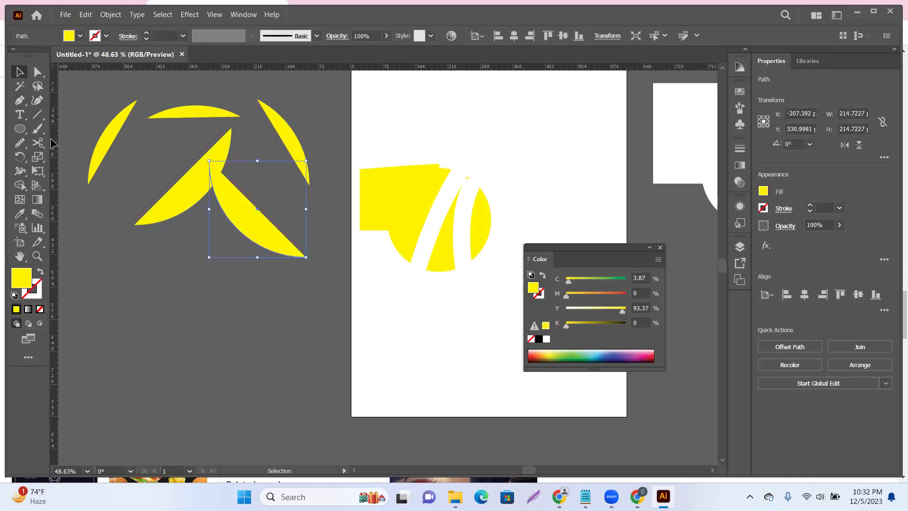
# Draw a new whole yellow circle below the slivers
pyautogui.click(20, 128)
pyautogui.moveTo(182, 335); pyautogui.dragTo(273, 419)
pyautogui.scroll(-2, 231, 340)
pyautogui.hscroll(-1, 231, 341)
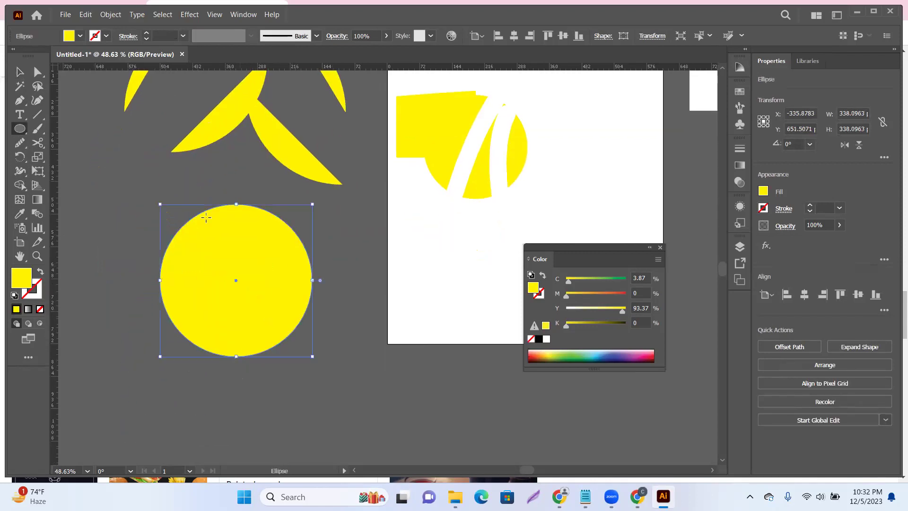
pyautogui.moveTo(41, 148); pyautogui.dragTo(76, 170)
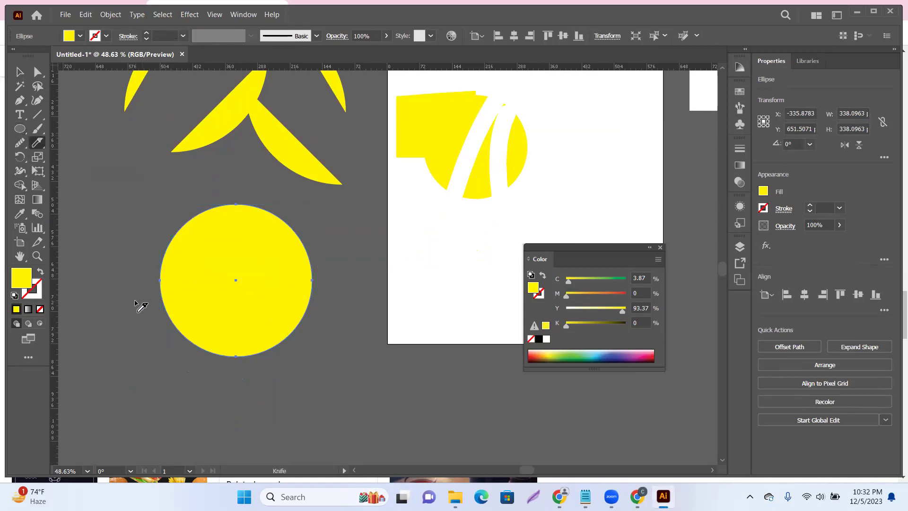
# Slice the circle along an S-curve with the Knife and pull the two pieces apart
pyautogui.moveTo(208, 286); pyautogui.dragTo(389, 221)
pyautogui.press('v')
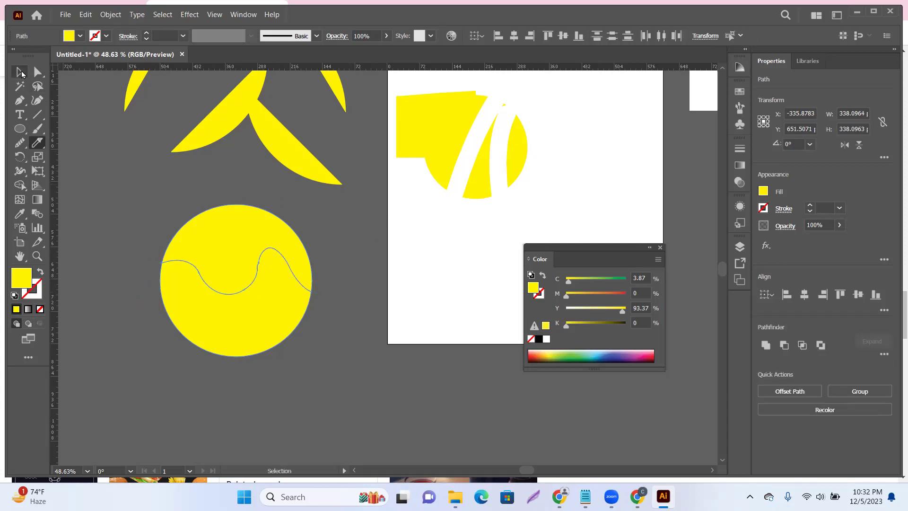
pyautogui.moveTo(254, 271); pyautogui.dragTo(218, 248)
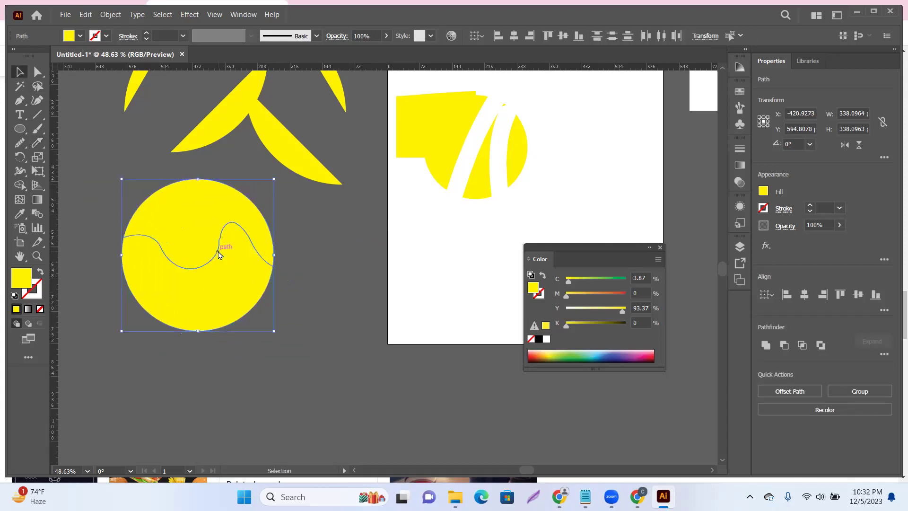
pyautogui.rightClick(218, 251)
pyautogui.click(192, 383)
pyautogui.moveTo(206, 324); pyautogui.dragTo(289, 317)
pyautogui.click(97, 319)
pyautogui.scroll(-2, 234, 349)
# Draw another yellow circle at the left and slice it with wavy Knife cuts
pyautogui.press('l')
pyautogui.moveTo(88, 254); pyautogui.dragTo(213, 378)
pyautogui.click(38, 142)
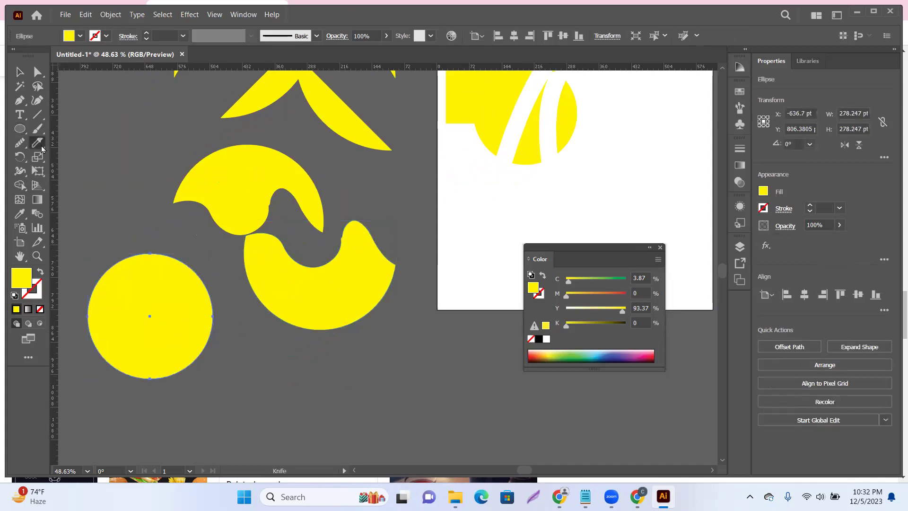
pyautogui.scroll(-2, 170, 202)
pyautogui.moveTo(198, 353); pyautogui.dragTo(163, 334)
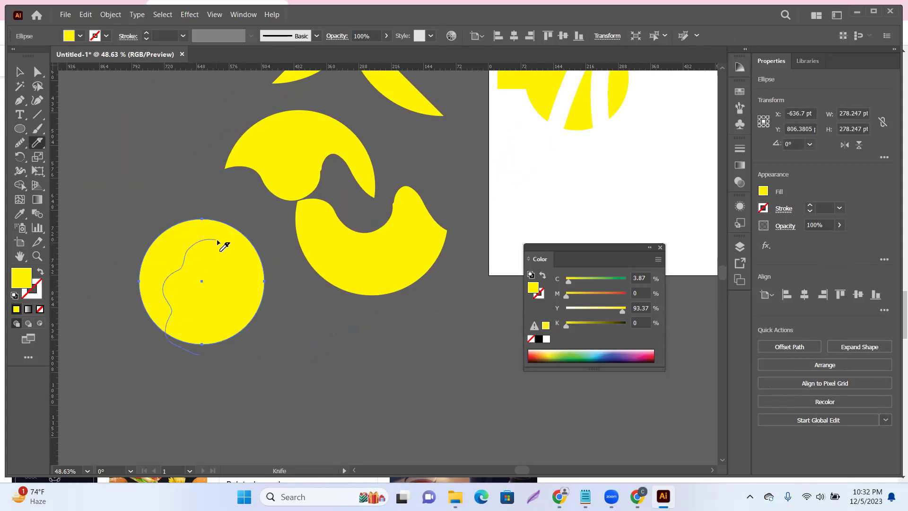
pyautogui.moveTo(238, 327); pyautogui.dragTo(322, 379)
# Separate the knife-cut pieces, moving the inner blob out of the outer ring
pyautogui.click(20, 72)
pyautogui.click(115, 135)
pyautogui.moveTo(179, 278); pyautogui.dragTo(189, 326)
pyautogui.moveTo(178, 252); pyautogui.dragTo(126, 176)
pyautogui.moveTo(211, 327); pyautogui.dragTo(173, 319)
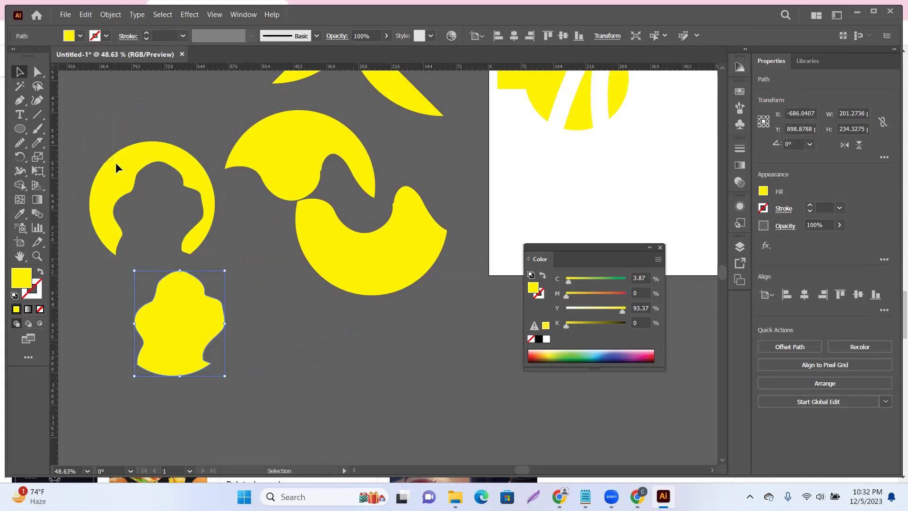
# Marquee-select every yellow piece left of the artboard and delete them
pyautogui.moveTo(320, 274); pyautogui.dragTo(213, 151)
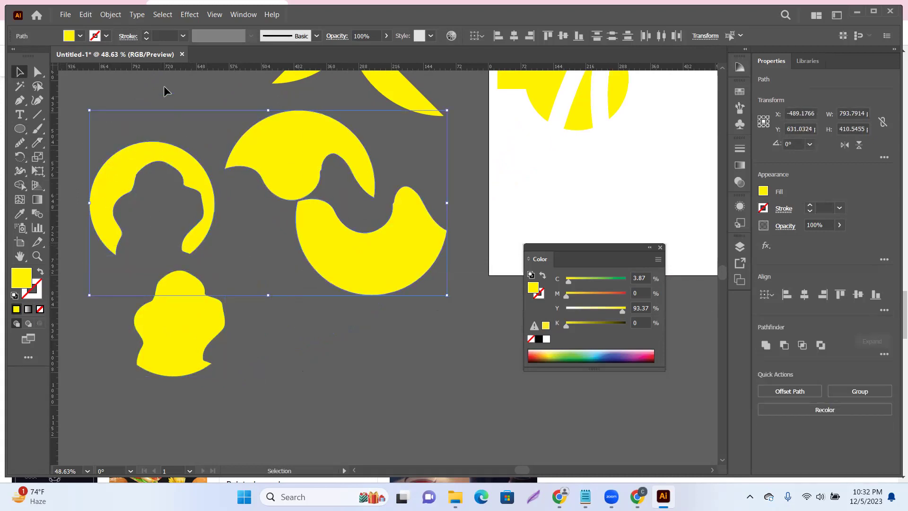
pyautogui.moveTo(127, 78); pyautogui.dragTo(433, 337)
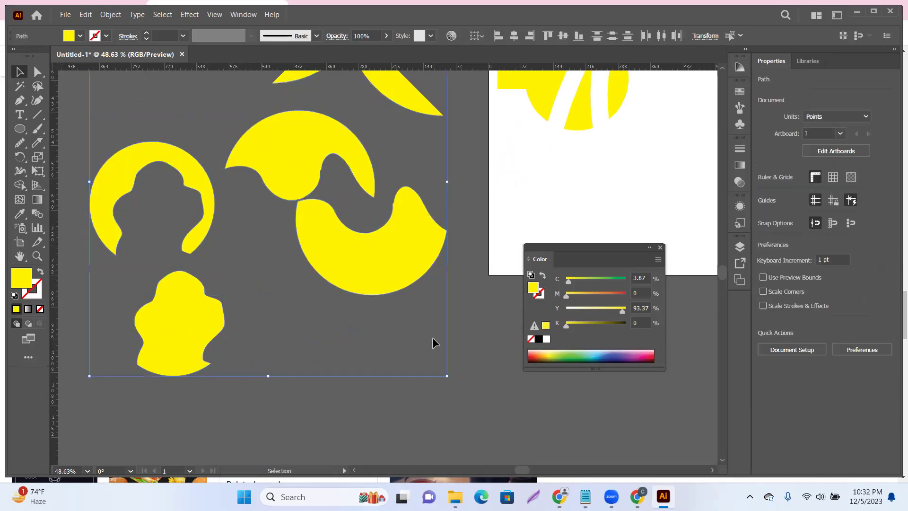
pyautogui.press('Delete')
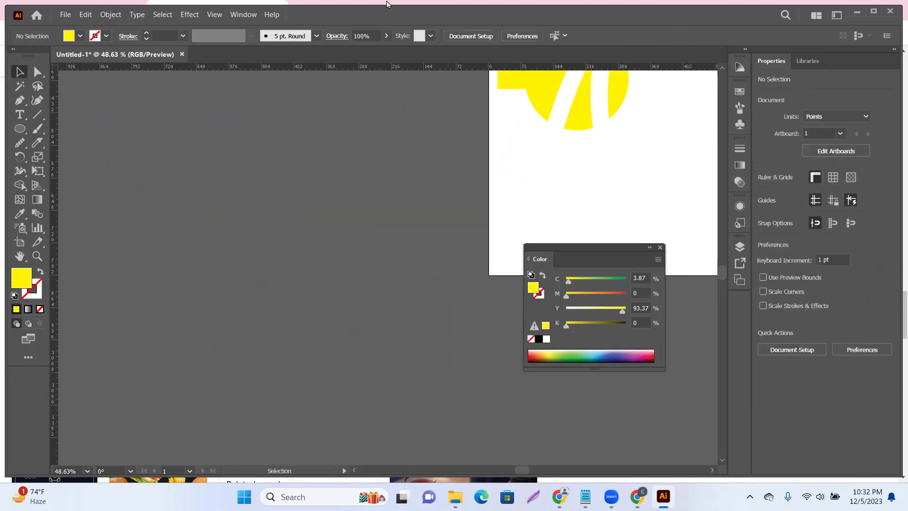
# Draw a yellow rectangle, then make it narrower and shorter with the Selection tool
pyautogui.moveTo(36, 160); pyautogui.dragTo(65, 163)
pyautogui.moveTo(19, 129); pyautogui.dragTo(61, 130)
pyautogui.moveTo(194, 131); pyautogui.dragTo(362, 284)
pyautogui.click(19, 72)
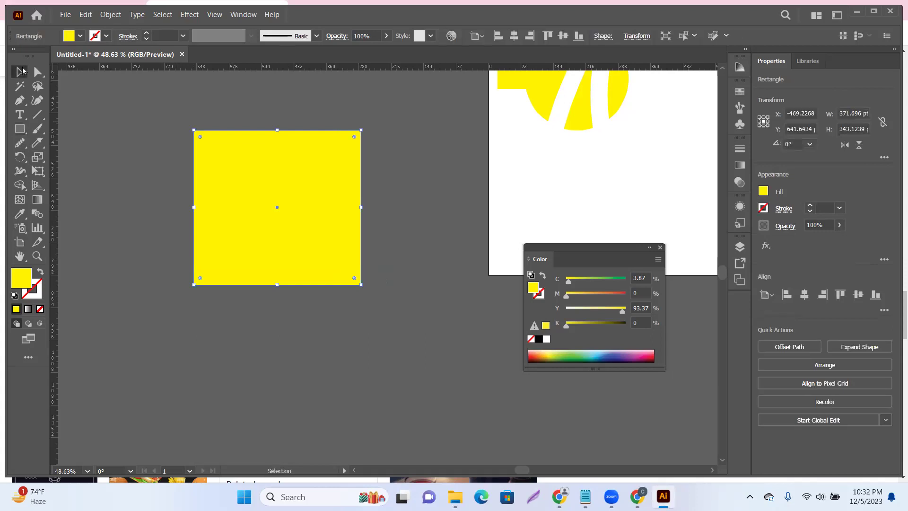
pyautogui.moveTo(290, 189); pyautogui.dragTo(316, 207)
pyautogui.moveTo(252, 130); pyautogui.dragTo(253, 151)
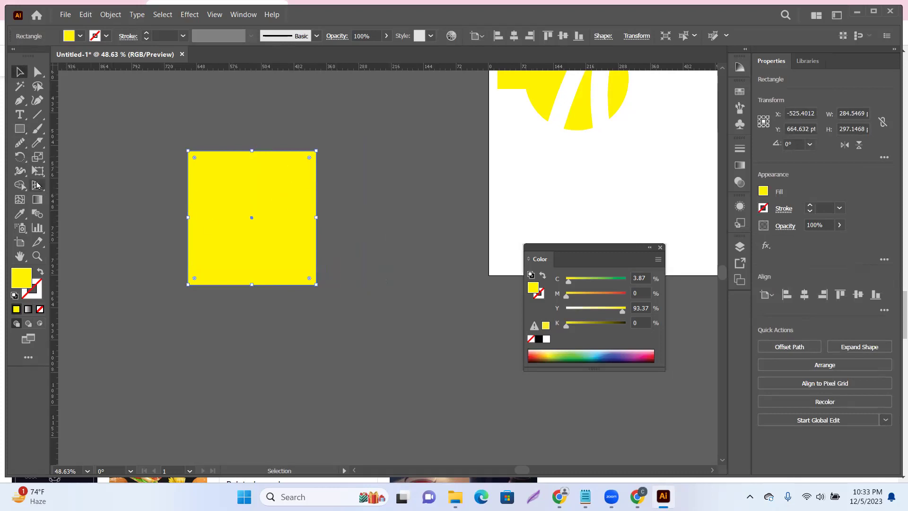
# Scale the rectangle with the Scale Tool to about 257 × 211 pt
pyautogui.moveTo(37, 156); pyautogui.dragTo(76, 157)
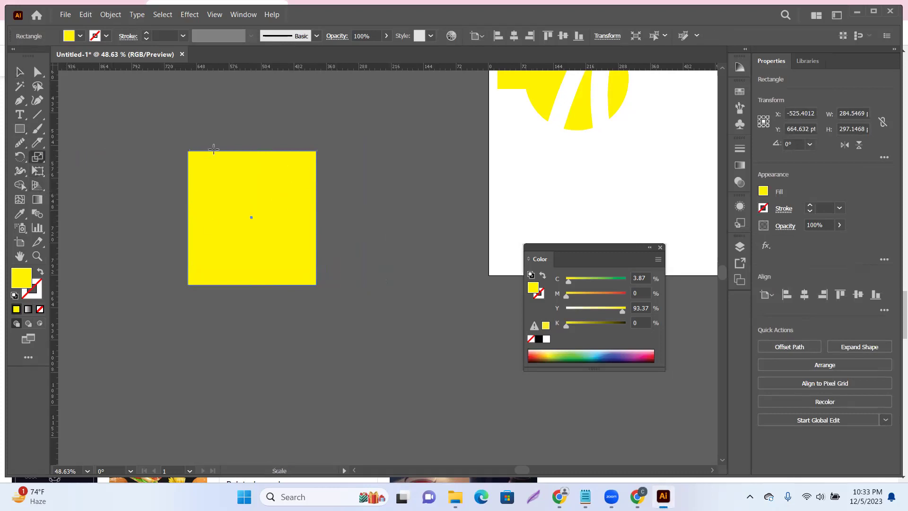
pyautogui.moveTo(314, 149); pyautogui.dragTo(332, 120)
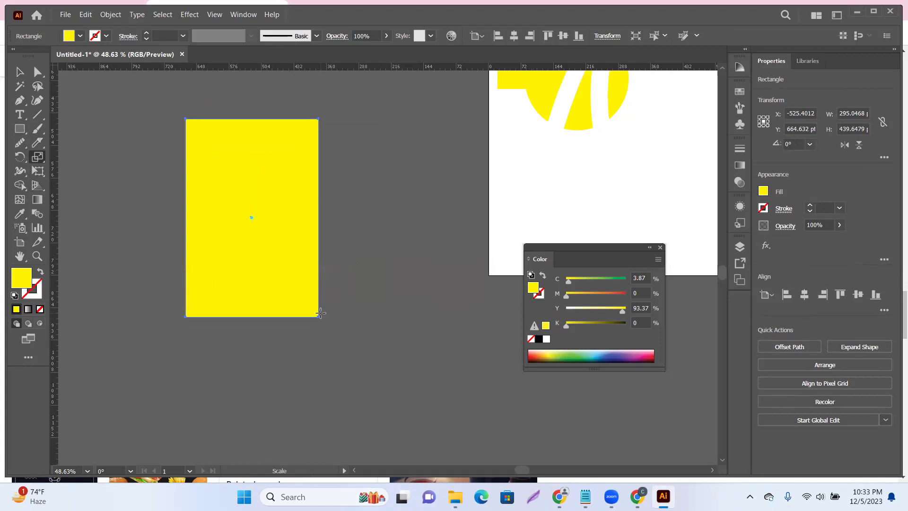
pyautogui.moveTo(318, 316); pyautogui.dragTo(311, 171)
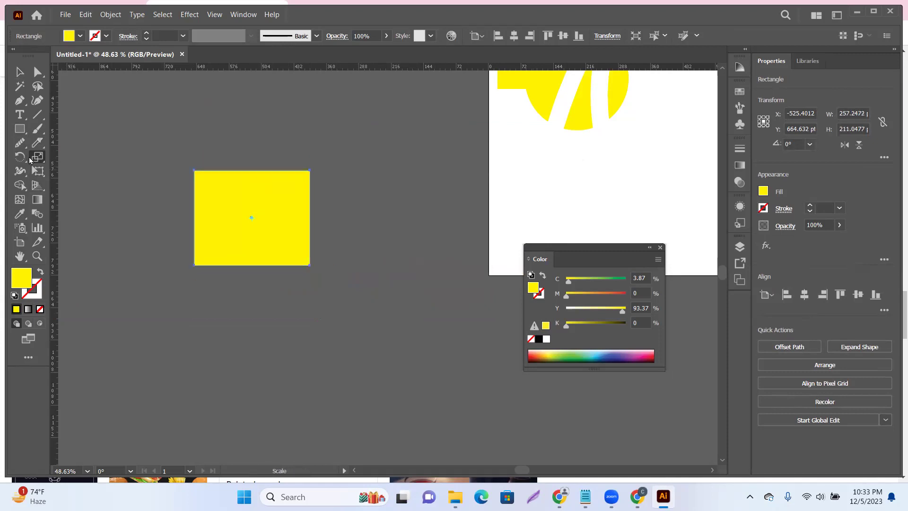
# Shear the yellow rectangle into a slanted parallelogram with the Shear Tool
pyautogui.click(32, 160)
pyautogui.click(89, 171)
pyautogui.moveTo(236, 177)
pyautogui.mouseDown()
pyautogui.moveTo(289, 183)
pyautogui.moveTo(216, 189)
pyautogui.moveTo(244, 191)
pyautogui.moveTo(237, 180)
pyautogui.mouseUp()
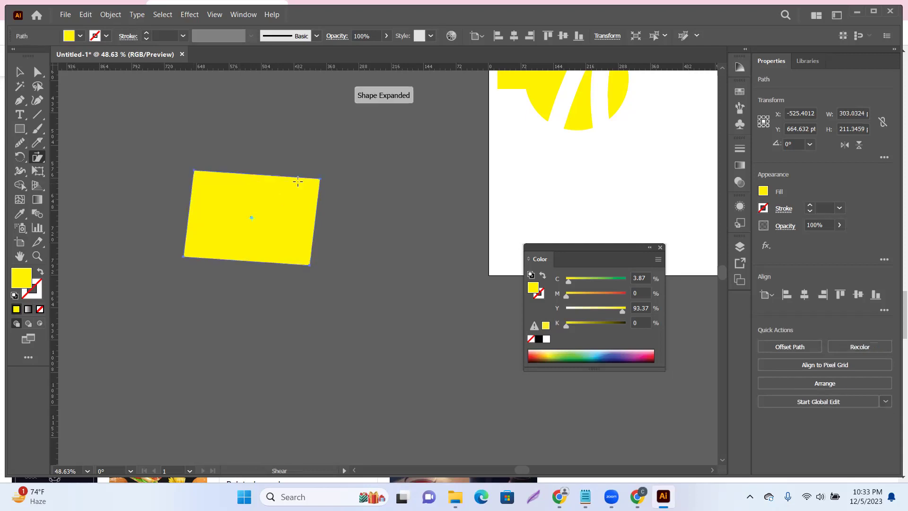
pyautogui.moveTo(319, 179)
pyautogui.mouseDown()
pyautogui.moveTo(319, 160)
pyautogui.moveTo(316, 172)
pyautogui.mouseUp()
pyautogui.moveTo(308, 262)
pyautogui.mouseDown()
pyautogui.moveTo(318, 260)
pyautogui.moveTo(308, 258)
pyautogui.mouseUp()
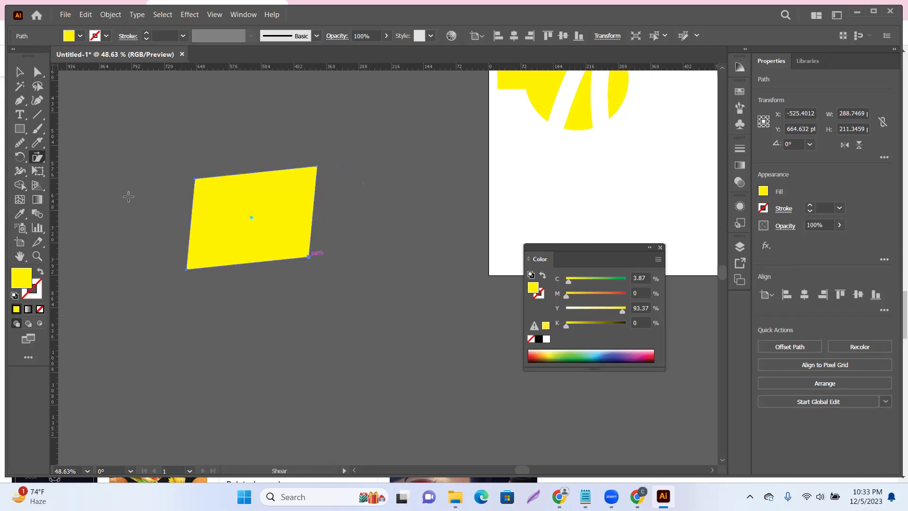
# Reshape the shape's corners with the Reshape Tool, pulling the bottom-left corner upward
pyautogui.click(37, 156)
pyautogui.click(86, 187)
pyautogui.moveTo(185, 273); pyautogui.dragTo(182, 223)
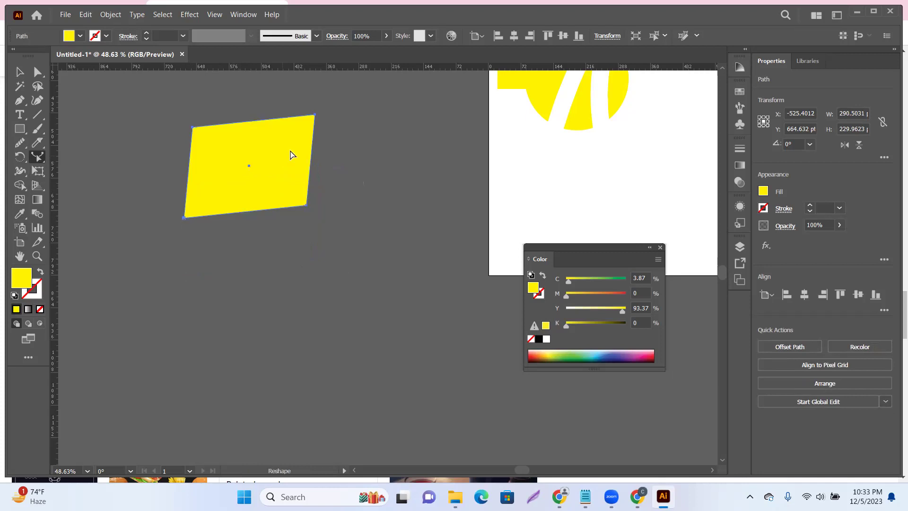
pyautogui.moveTo(307, 209); pyautogui.dragTo(307, 229)
pyautogui.click(20, 71)
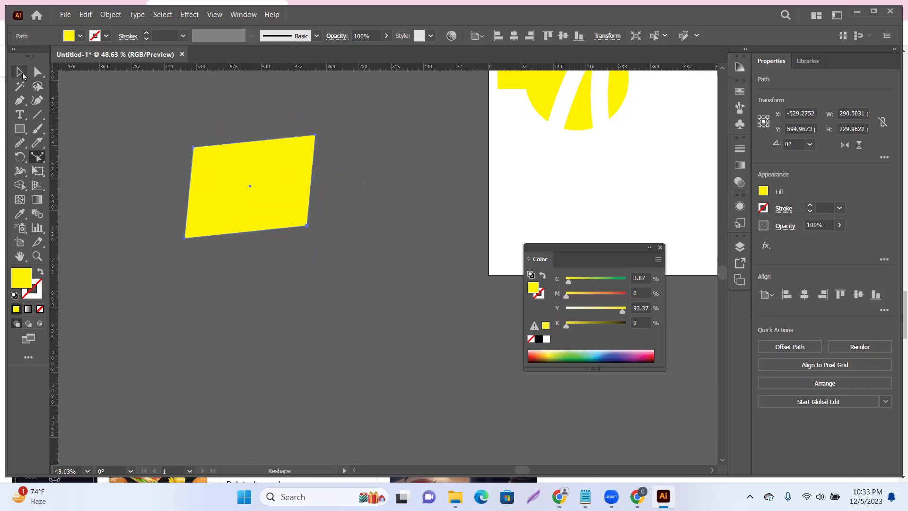
pyautogui.scroll(2, 161, 138)
pyautogui.scroll(1, 159, 140)
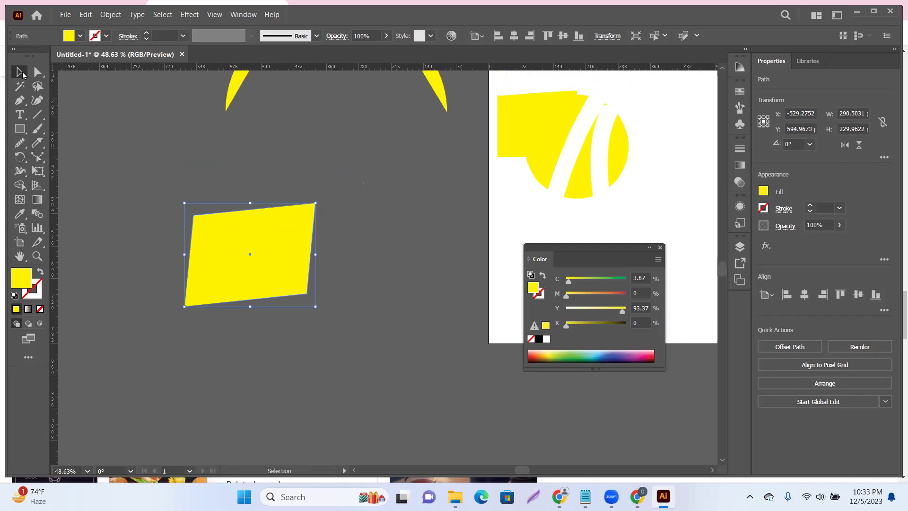
pyautogui.click(37, 156)
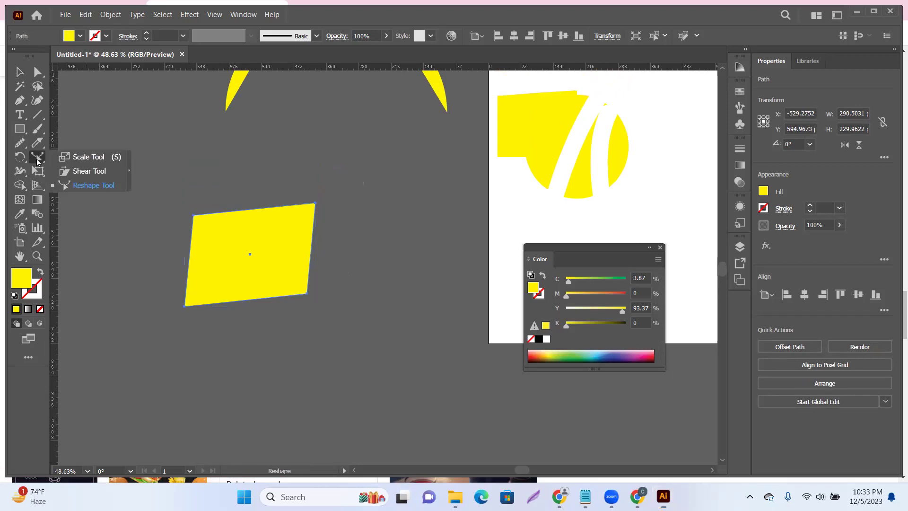
pyautogui.click(81, 157)
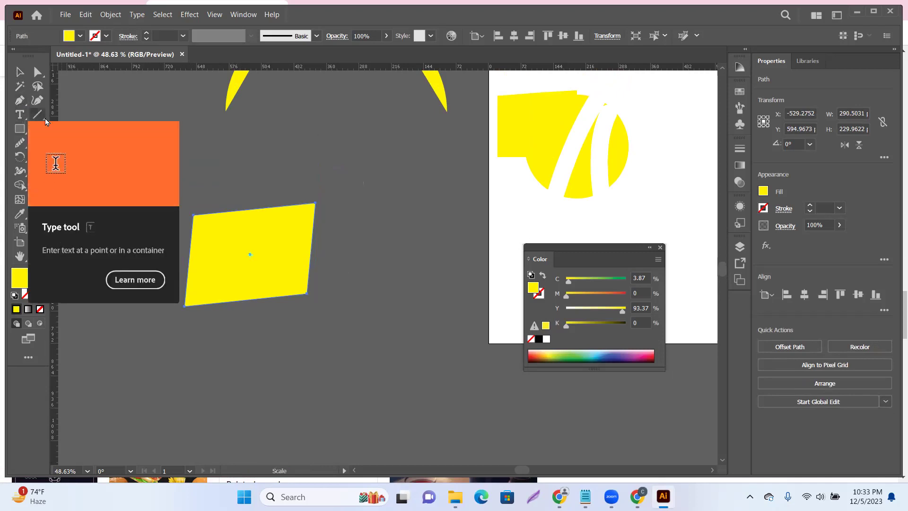
pyautogui.click(39, 130)
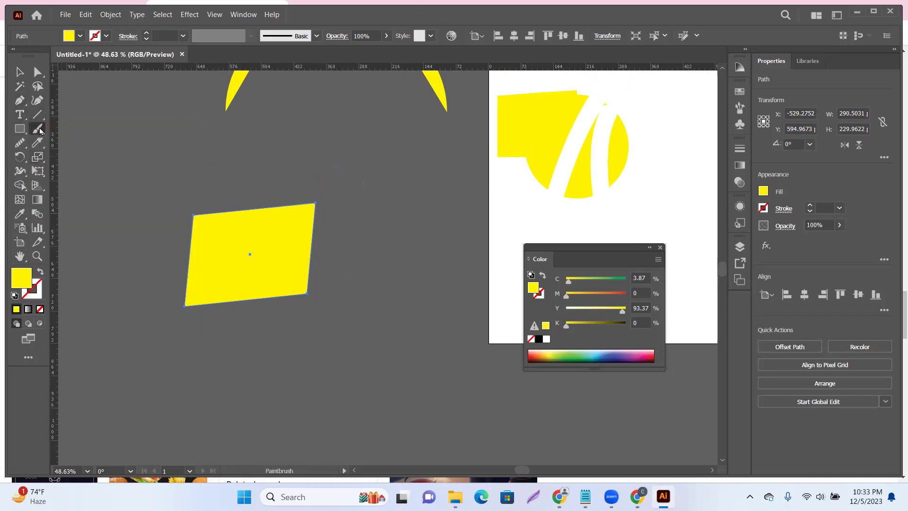
pyautogui.click(20, 73)
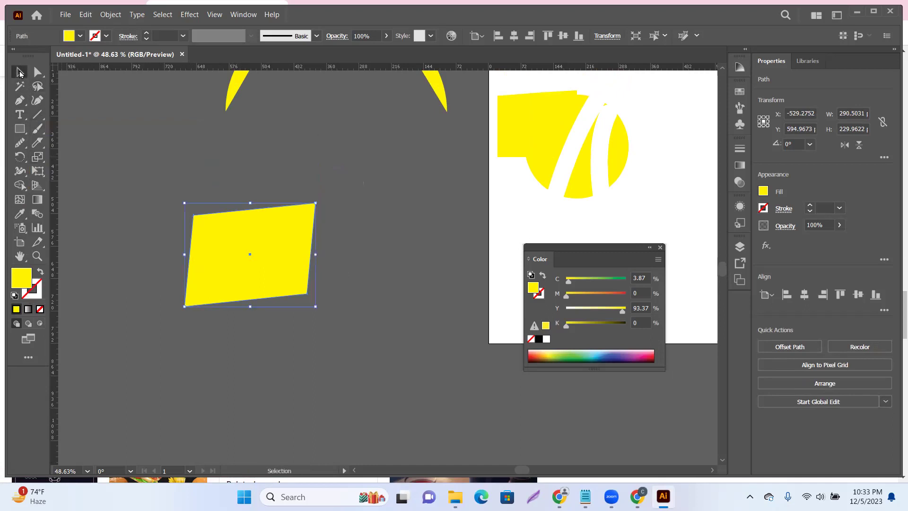
pyautogui.click(36, 129)
pyautogui.click(20, 117)
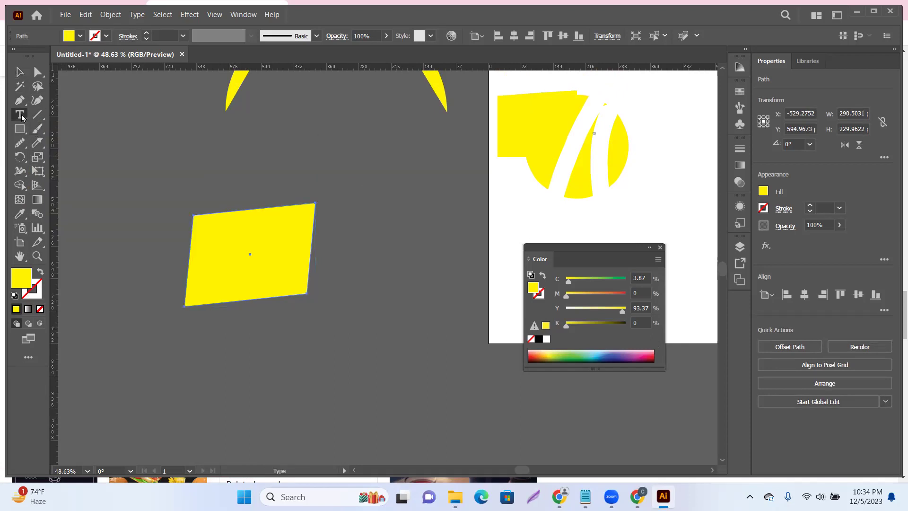
pyautogui.click(40, 128)
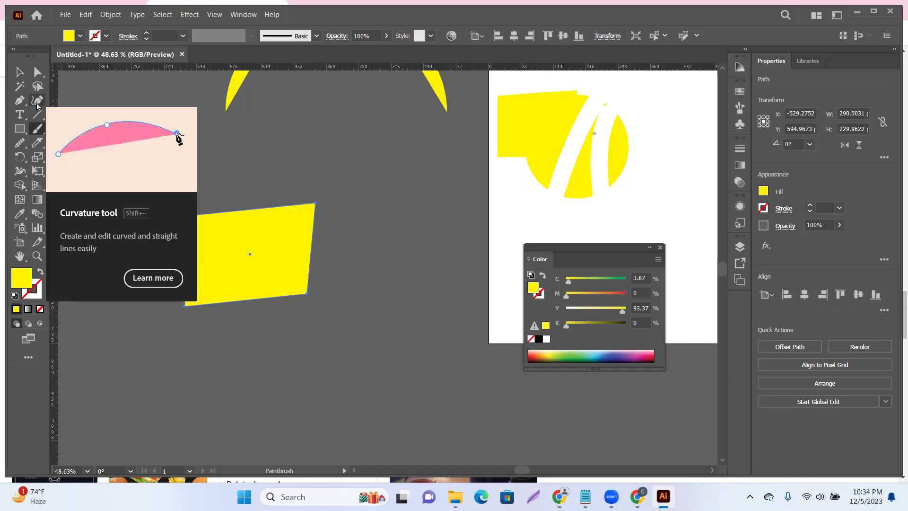
pyautogui.click(19, 71)
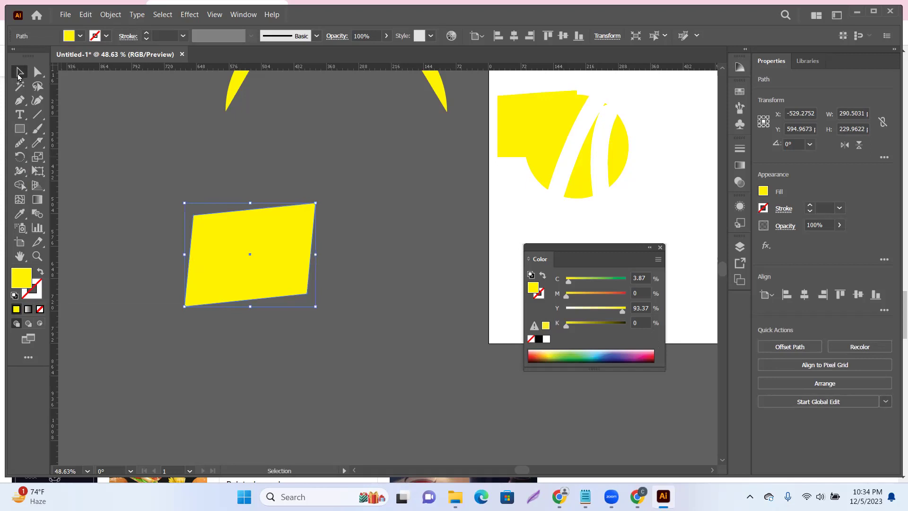
pyautogui.scroll(3, 256, 156)
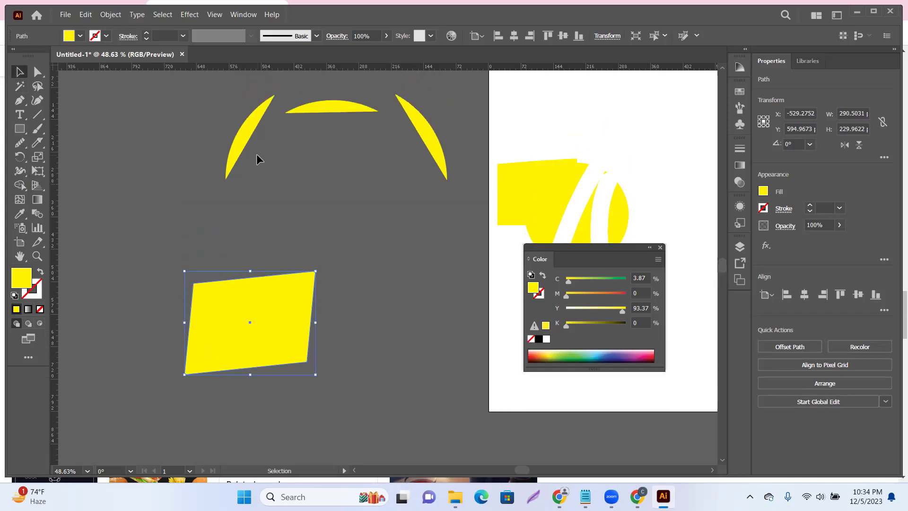
# Close the Color panel and move the small yellow piece left off the artboard
pyautogui.scroll(-1, 256, 154)
pyautogui.click(661, 247)
pyautogui.click(474, 217)
pyautogui.moveTo(505, 209); pyautogui.dragTo(409, 246)
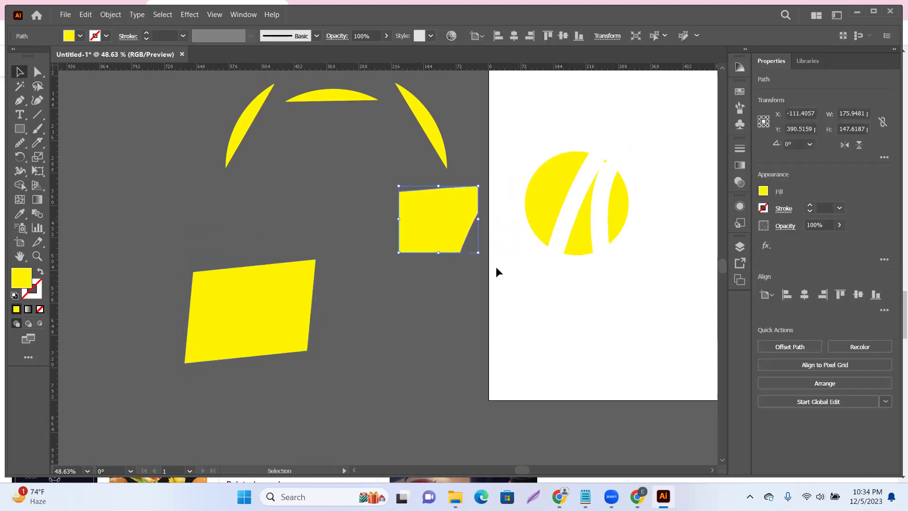
# Rotate the small piece about 25° and position it across the artboard's left edge
pyautogui.moveTo(483, 258); pyautogui.dragTo(491, 240)
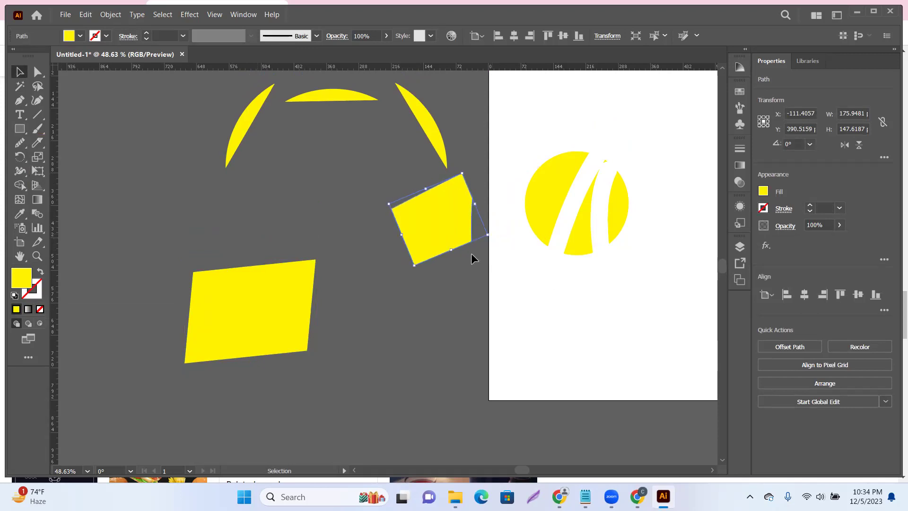
pyautogui.click(423, 288)
pyautogui.moveTo(417, 241); pyautogui.dragTo(430, 214)
pyautogui.moveTo(509, 214); pyautogui.dragTo(505, 205)
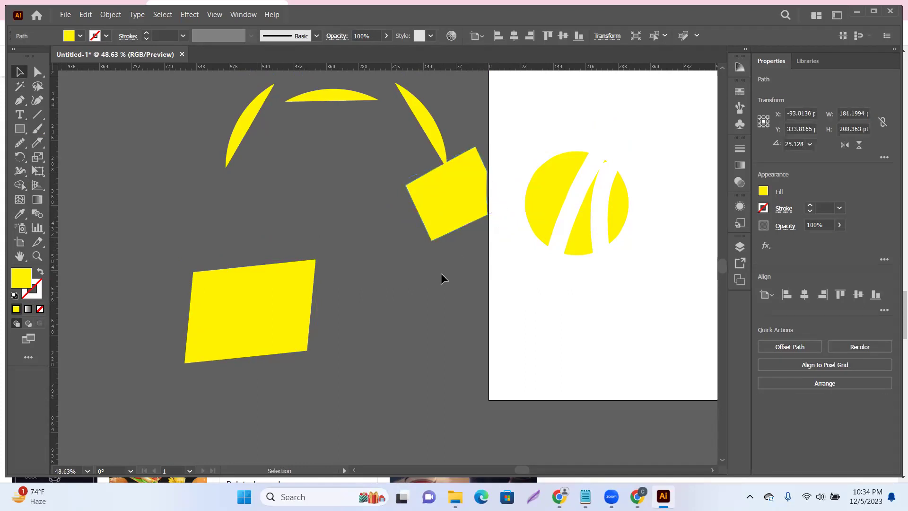
pyautogui.click(441, 274)
pyautogui.moveTo(452, 214); pyautogui.dragTo(456, 239)
pyautogui.moveTo(514, 234); pyautogui.dragTo(513, 237)
pyautogui.click(463, 243)
pyautogui.moveTo(456, 235); pyautogui.dragTo(449, 251)
pyautogui.click(448, 289)
pyautogui.click(416, 274)
# Move the small yellow sliver above the circle up and to the left
pyautogui.scroll(1, 417, 273)
pyautogui.scroll(-1, 416, 273)
pyautogui.scroll(1, 359, 241)
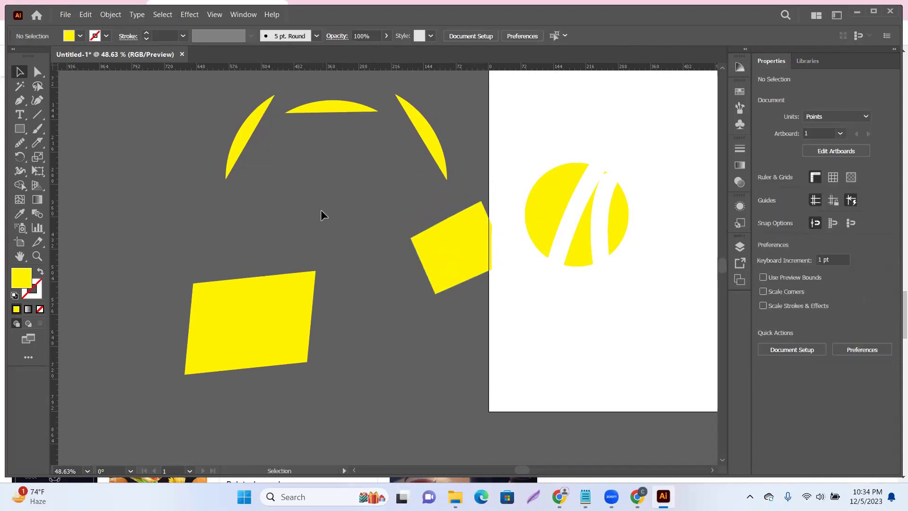
pyautogui.scroll(-1, 321, 212)
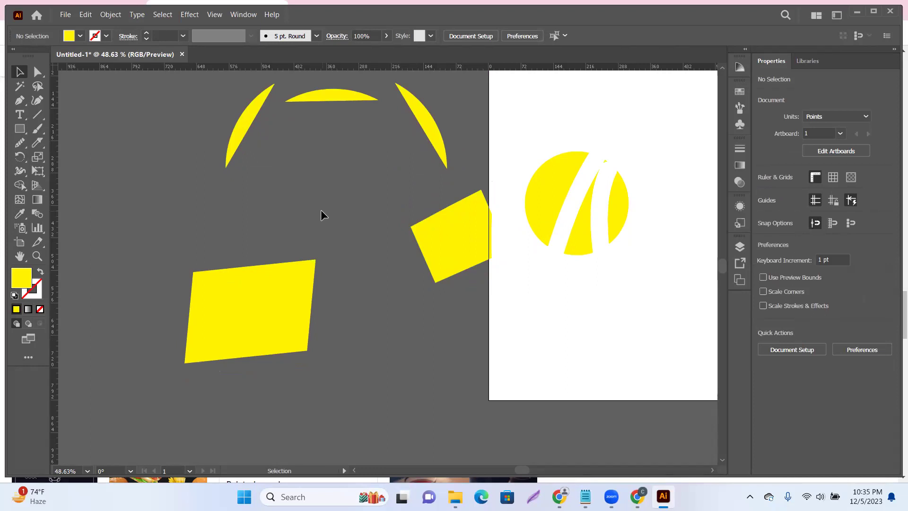
pyautogui.scroll(1, 321, 215)
pyautogui.scroll(-2, 319, 216)
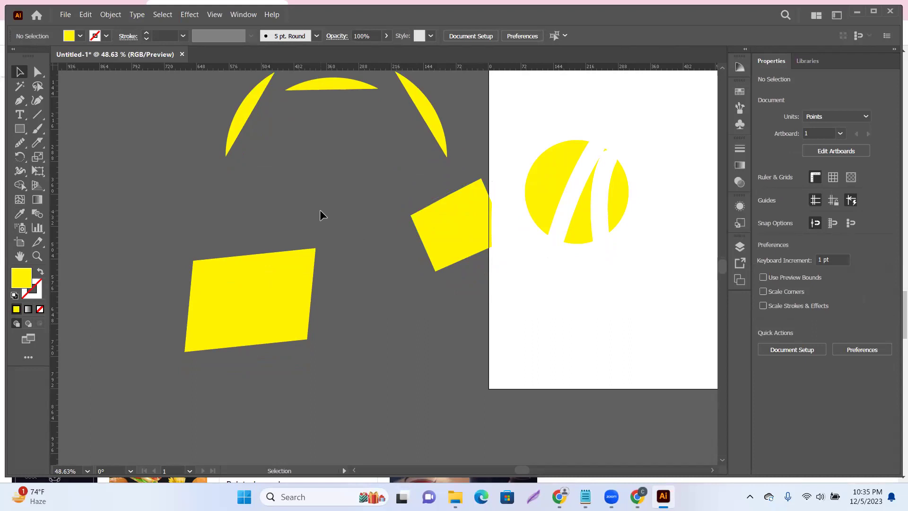
pyautogui.rightClick(321, 215)
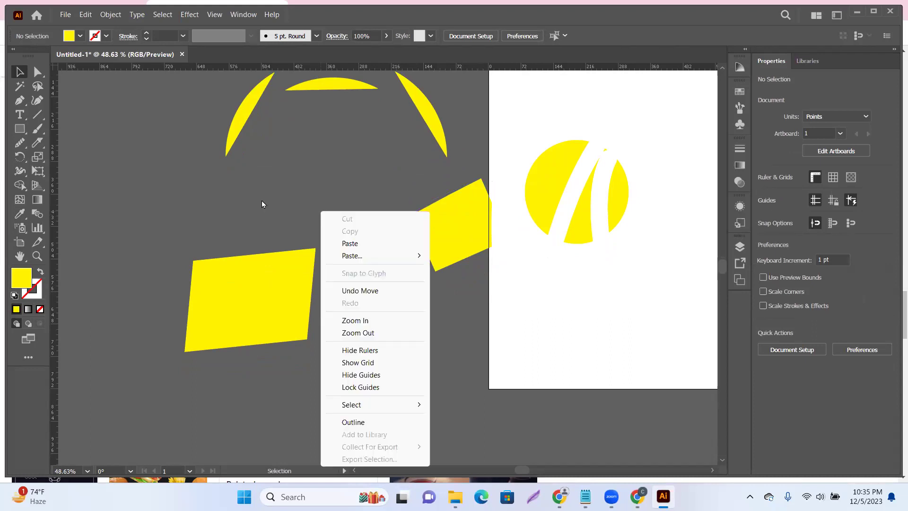
pyautogui.click(195, 183)
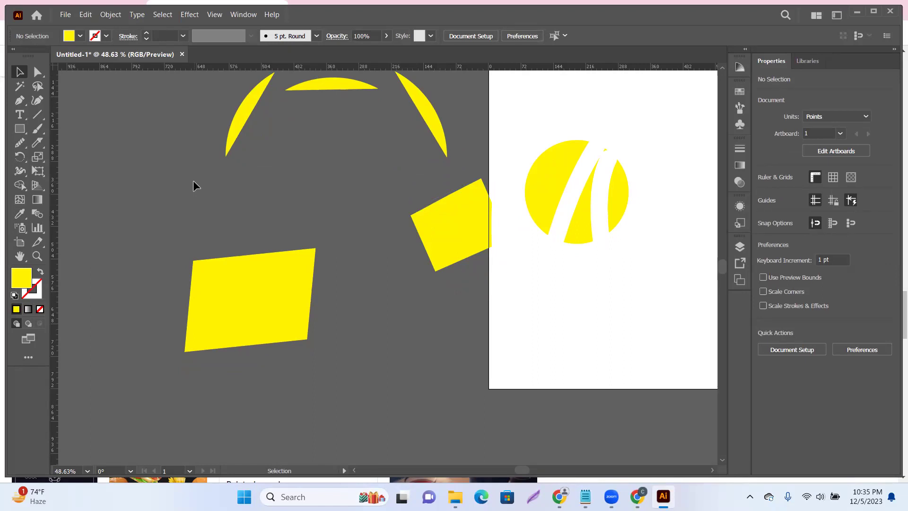
pyautogui.moveTo(607, 150); pyautogui.dragTo(549, 113)
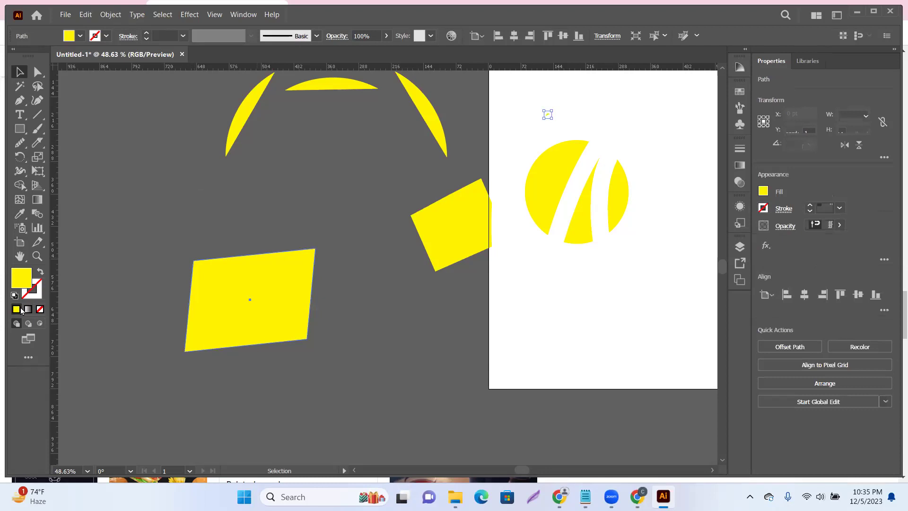
pyautogui.click(381, 251)
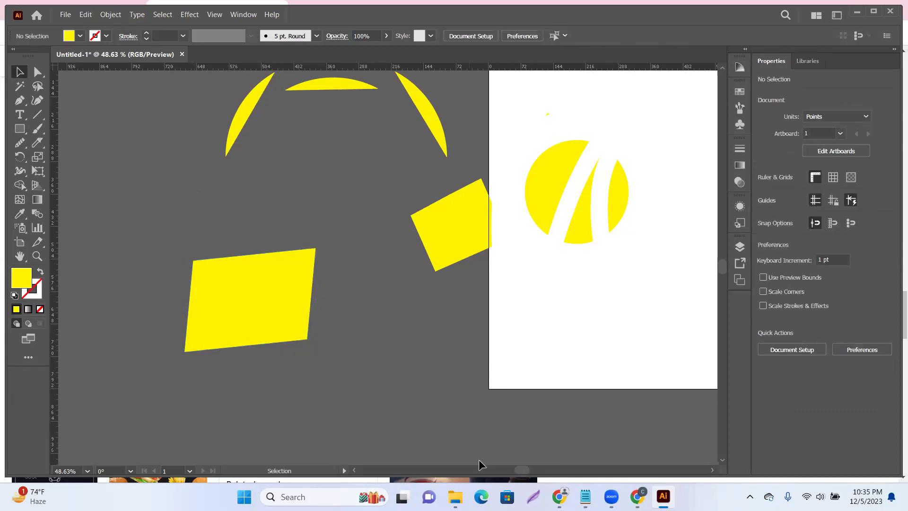